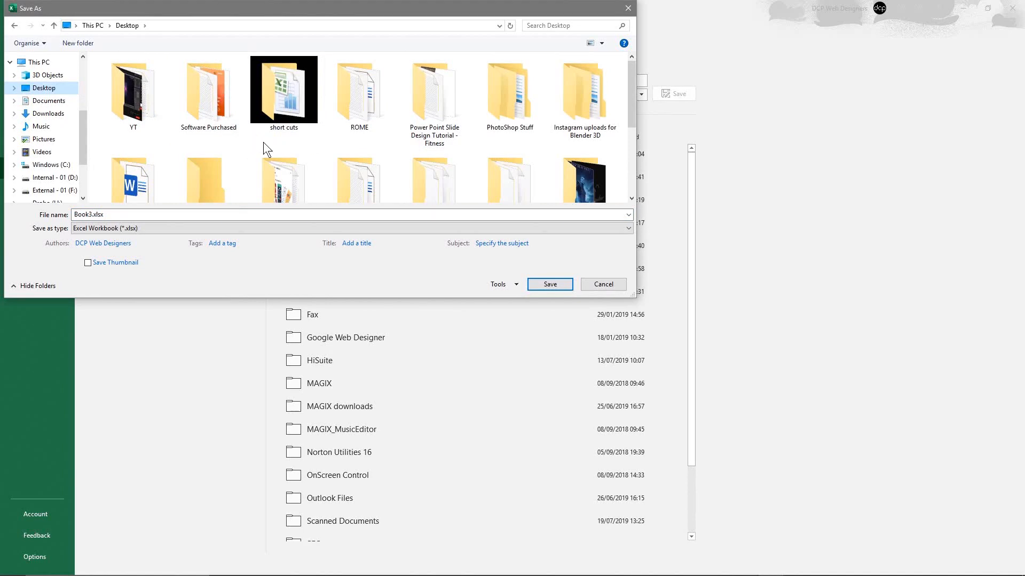
In the Desktop folder "Excel bookkeeping for small business tutorial - Part 1 - Invoice Tracking", name the workbook file "00 - invoice tracker".
scroll(361, 162, "down", 1)
double_click(226, 161)
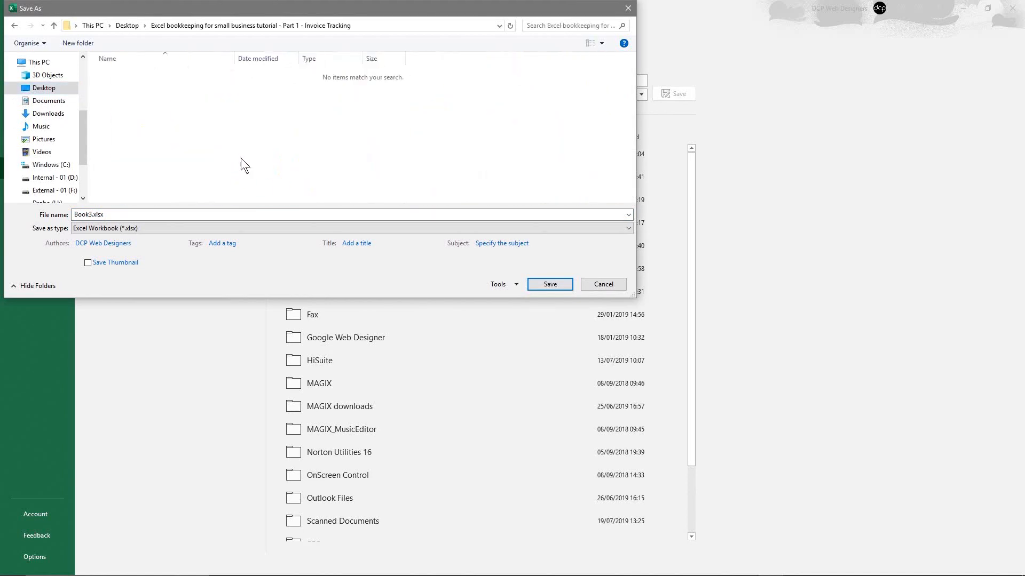
left_click(117, 214)
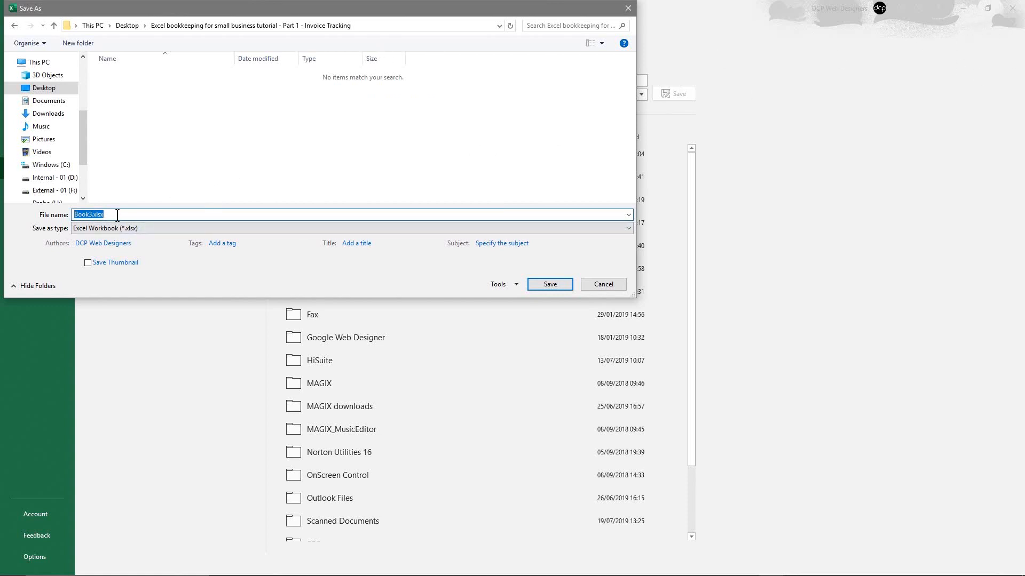
type("invoice")
key("BackSpace")
key("BackSpace")
key("BackSpace")
key("BackSpace")
key("BackSpace")
key("BackSpace")
type("mast")
key("BackSpace")
key("BackSpace")
type("invoice tracker")
key("Home")
type("00 -")
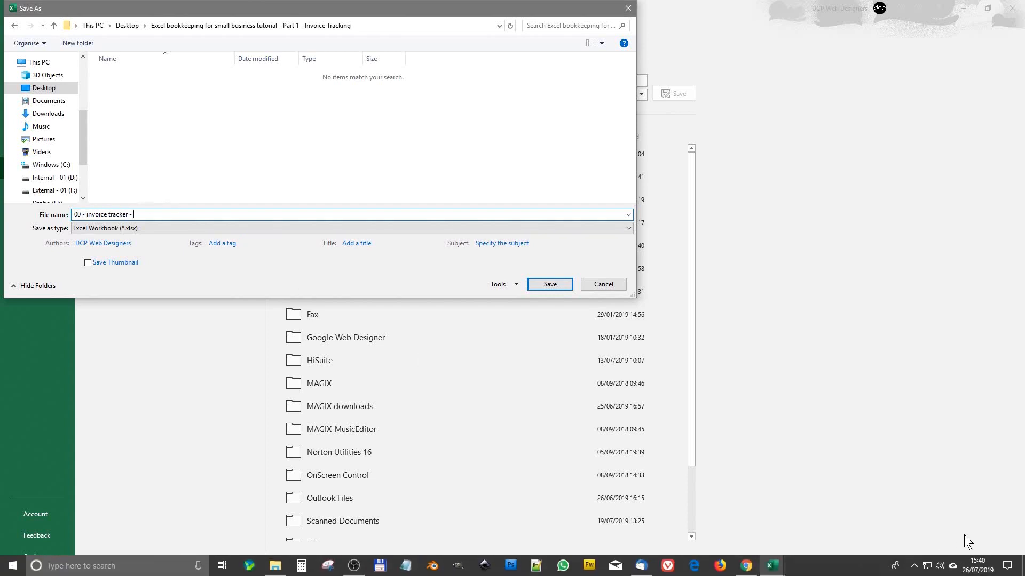
Append the date "26 07 2019" to the file name and save the workbook.
mouse_move(983, 575)
type("26 07 2")
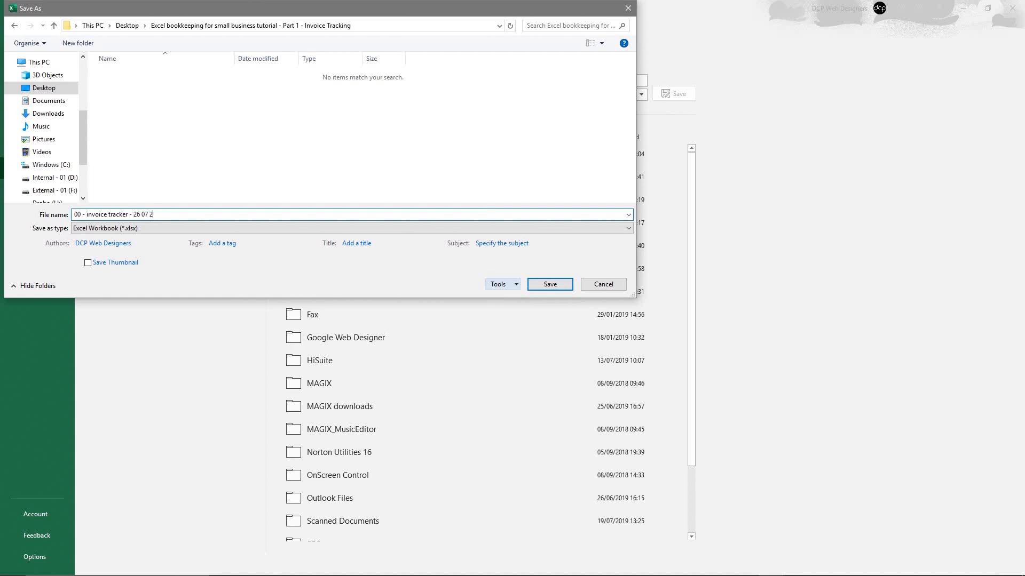
type("019")
left_click(551, 284)
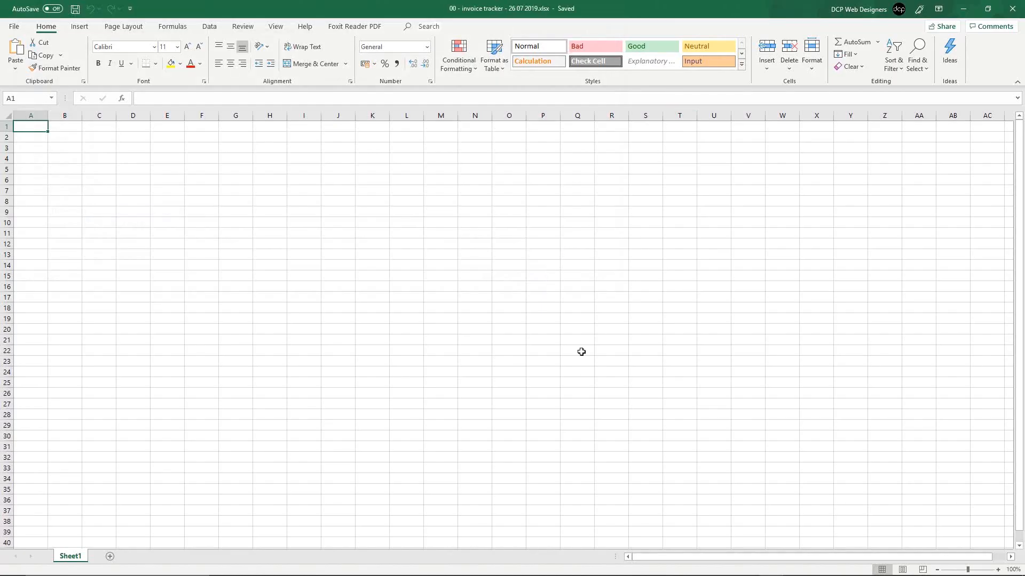
Rename Sheet1 as "Invoice Tracker 2019" and save the workbook.
scroll(262, 277, "up", 6, "ctrl")
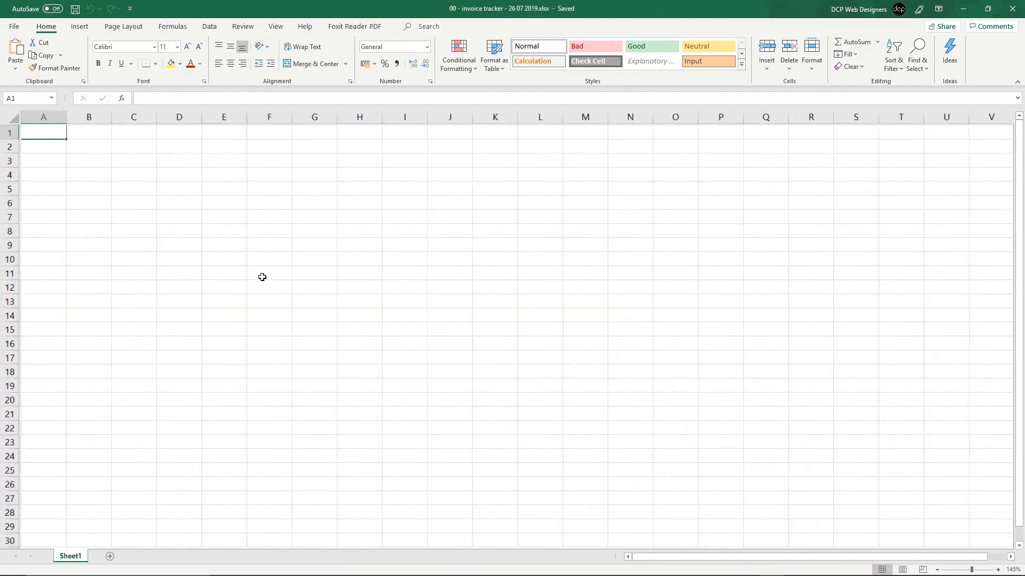
scroll(262, 277, "down", 1, "ctrl")
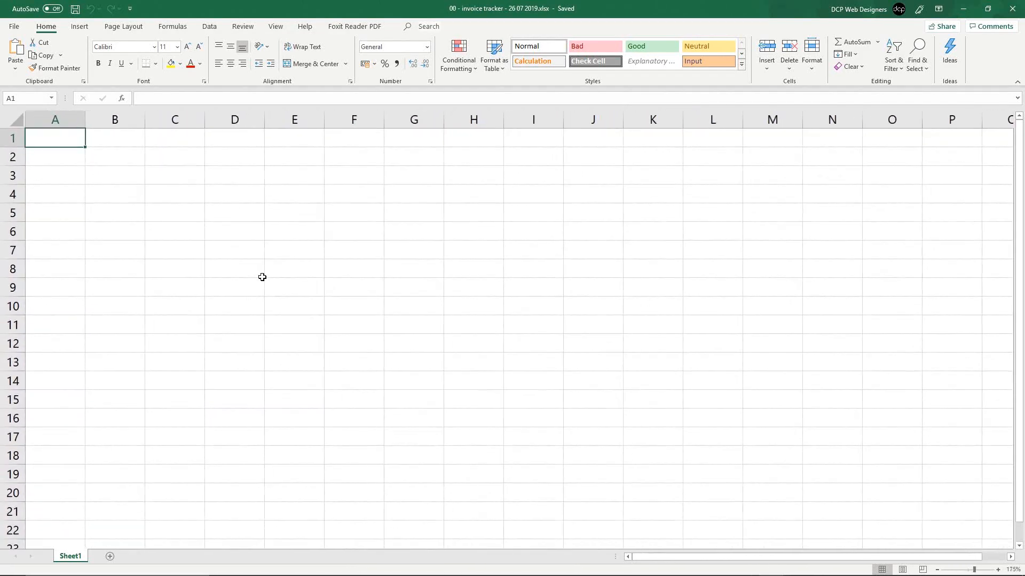
double_click(70, 556)
type("Invoice Tracker 2019")
key("Return")
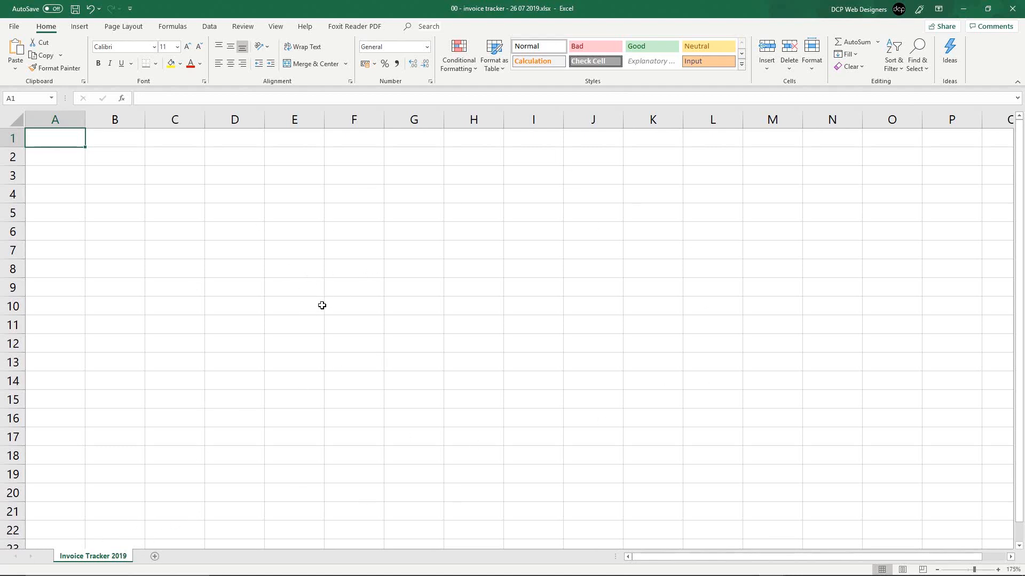
scroll(322, 305, "down", 1, "ctrl")
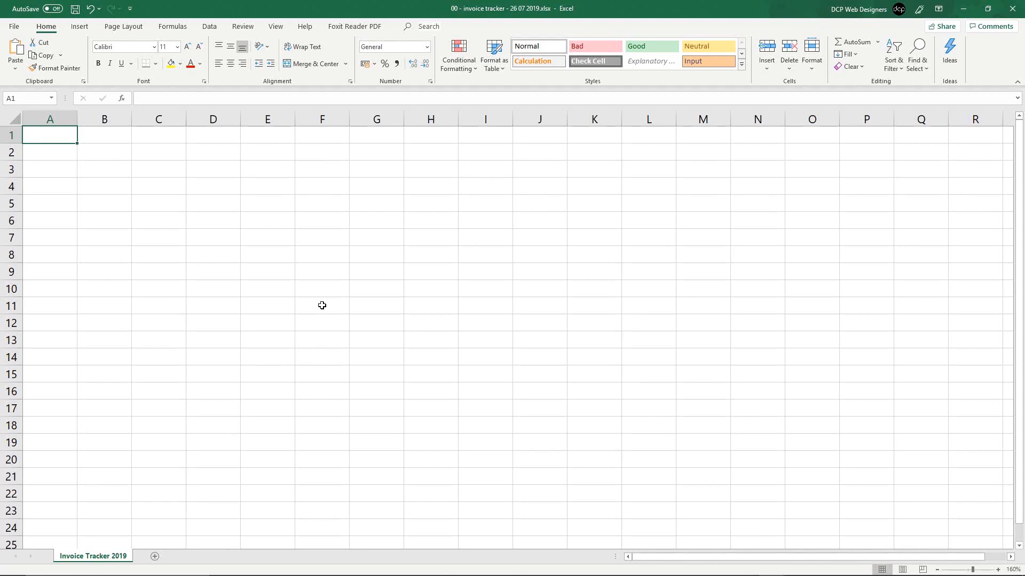
scroll(322, 306, "down", 1, "ctrl")
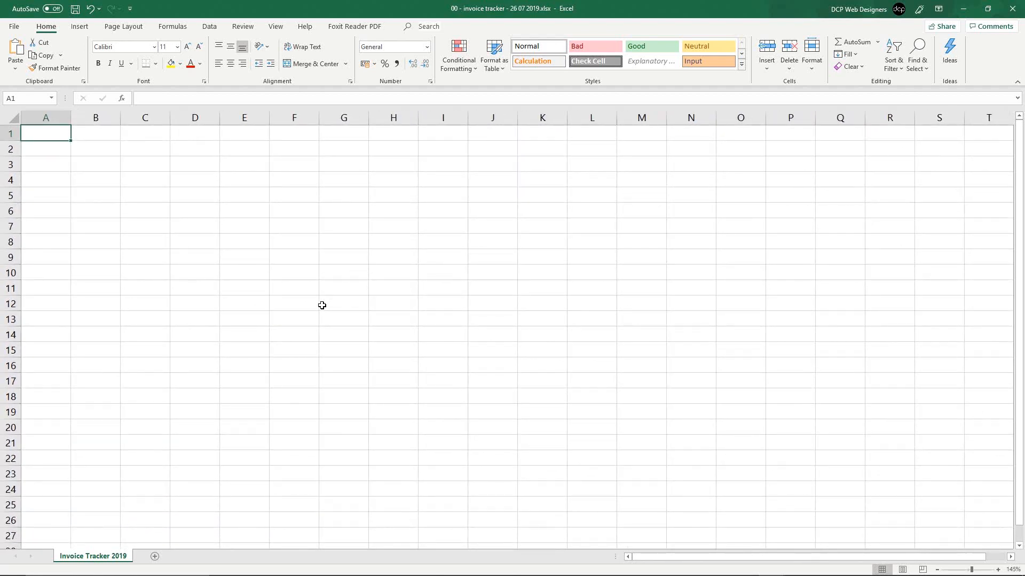
left_click(75, 9)
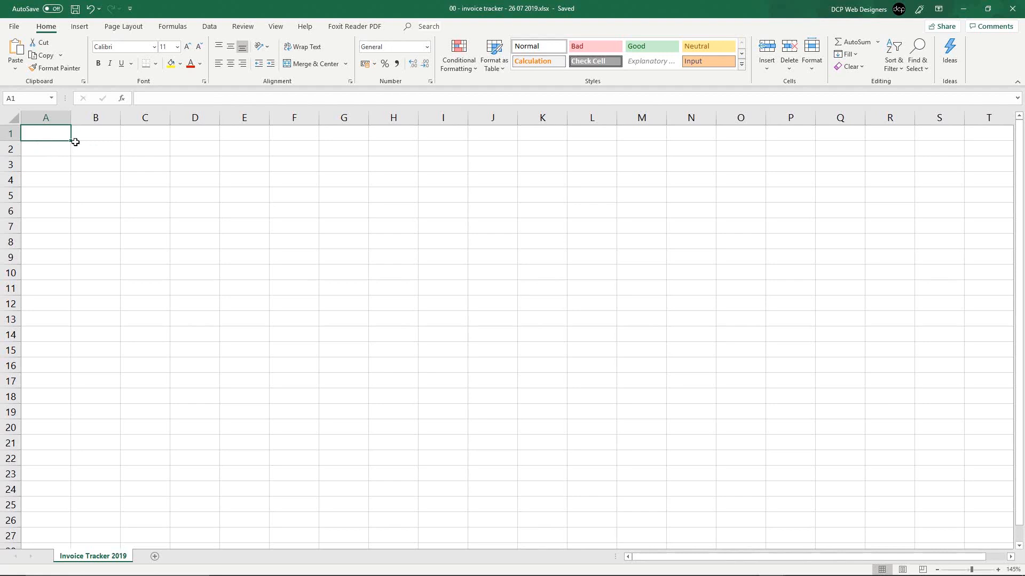
Enter the column header "Invoice Date" in cell A1.
left_click(7, 134)
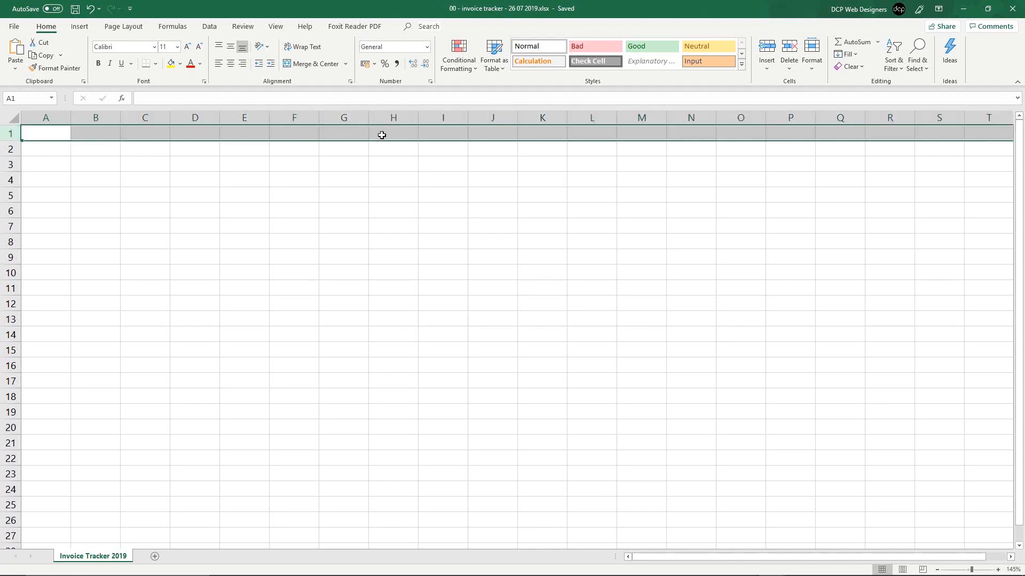
left_click(42, 137)
type("In")
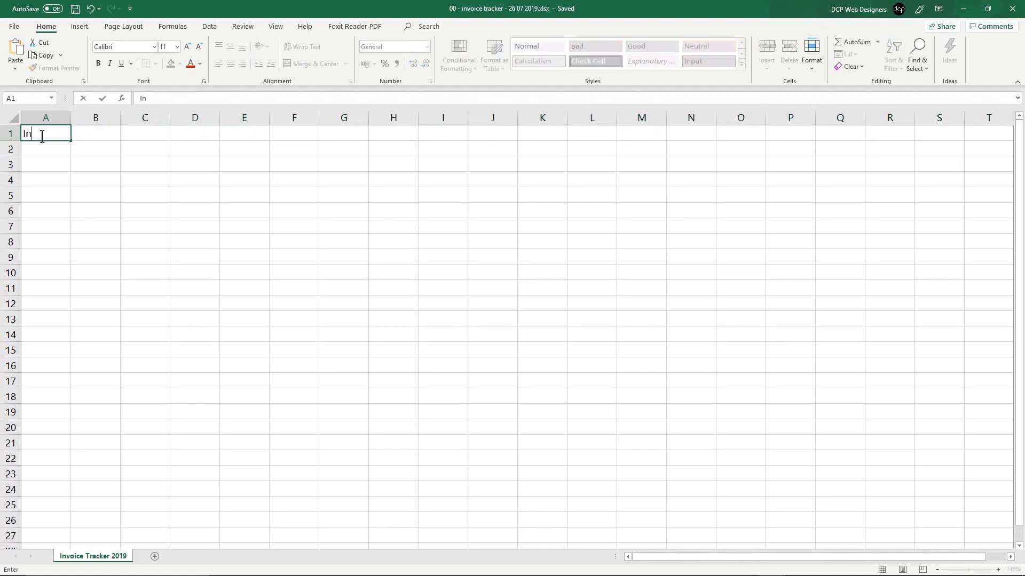
type("voice Date")
key("Tab")
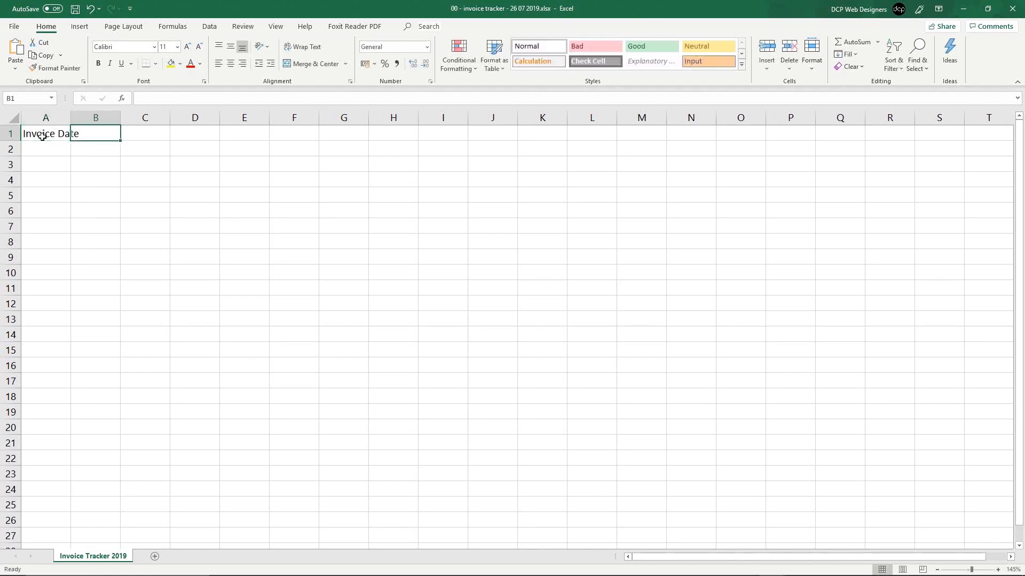
Enter the column header "Invoice No" in cell B1.
type("Invice")
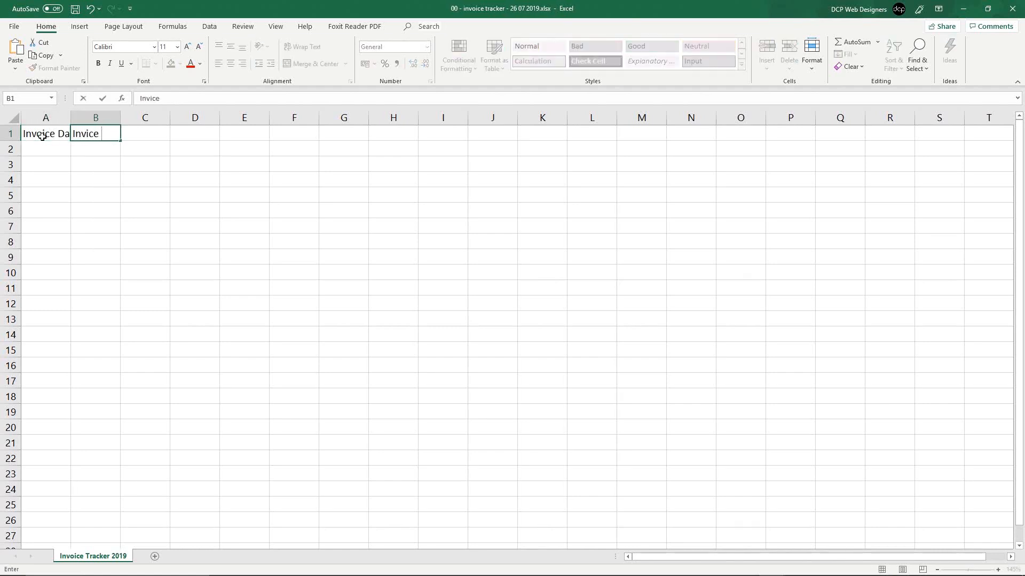
key("BackSpace")
key("BackSpace")
key("BackSpace")
key("BackSpace")
type("Invoi")
key("BackSpace")
key("BackSpace")
key("BackSpace")
key("BackSpace")
type("nvoice No")
key("Tab")
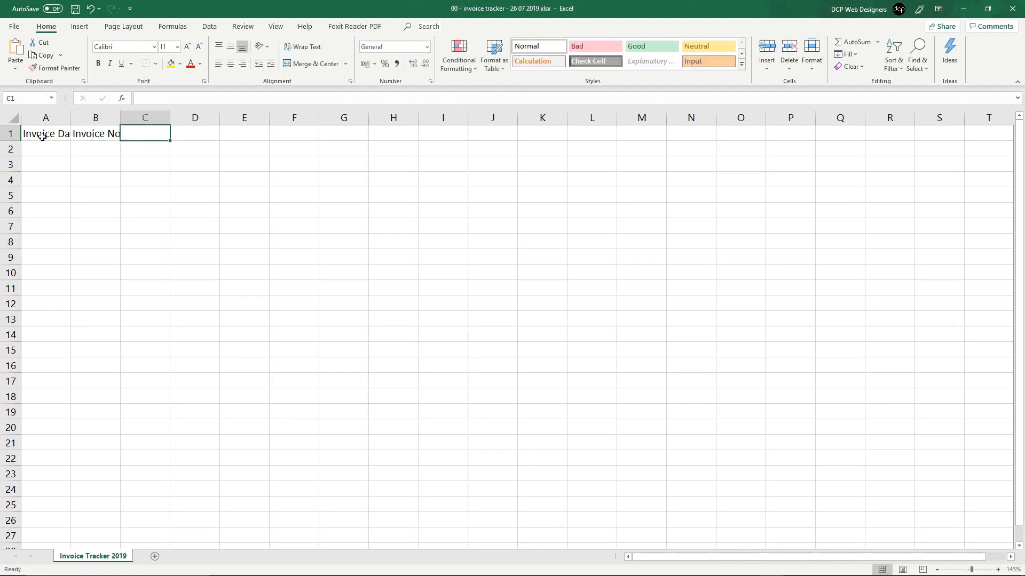
Enter the column header "Date Paid" in cell C1.
type("Date Paud")
key("BackSpace")
key("BackSpace")
type("id")
key("Tab")
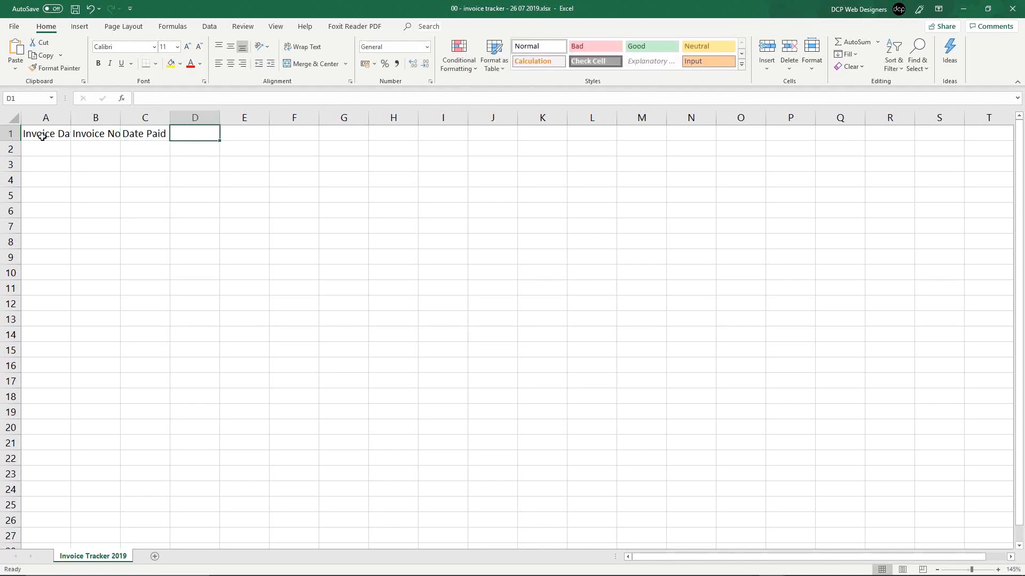
Enter the column header "Payment Type" in cell D1.
type("Pam")
key("BackSpace")
type("y")
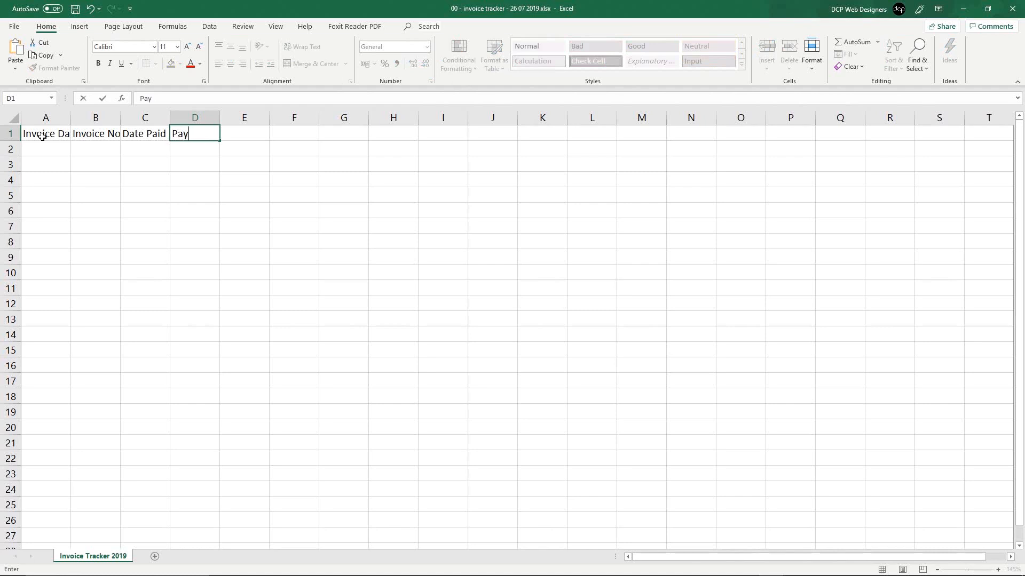
type("ment Typ")
key("Return")
left_click(43, 137)
key("Right")
key("Right")
key("Right")
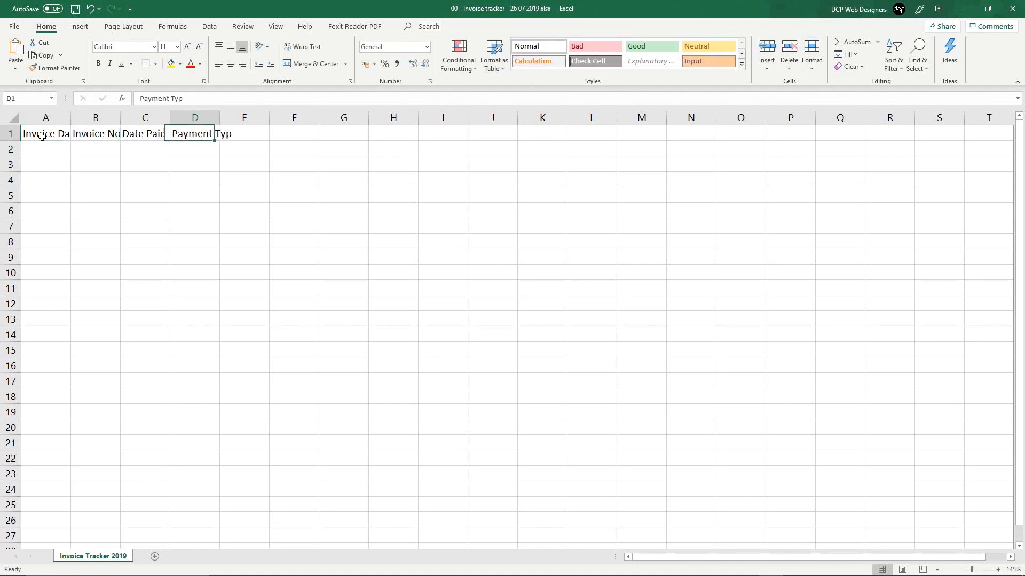
key("F2")
type("e")
key("Return")
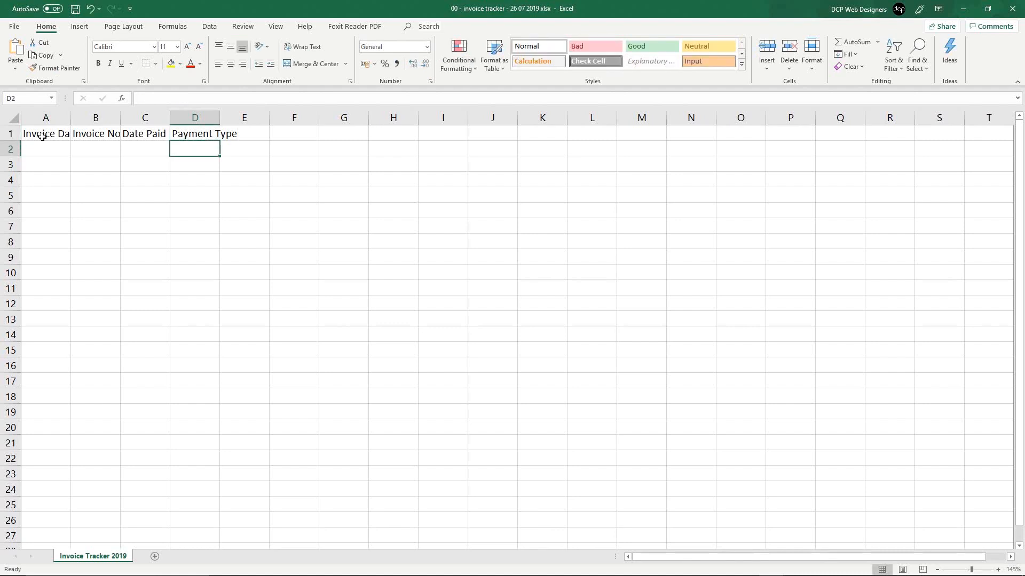
Auto-fit all column widths of the sheet so the headers in A1:D1 fit their cells.
left_click(59, 135)
left_click(101, 134)
left_click(151, 132)
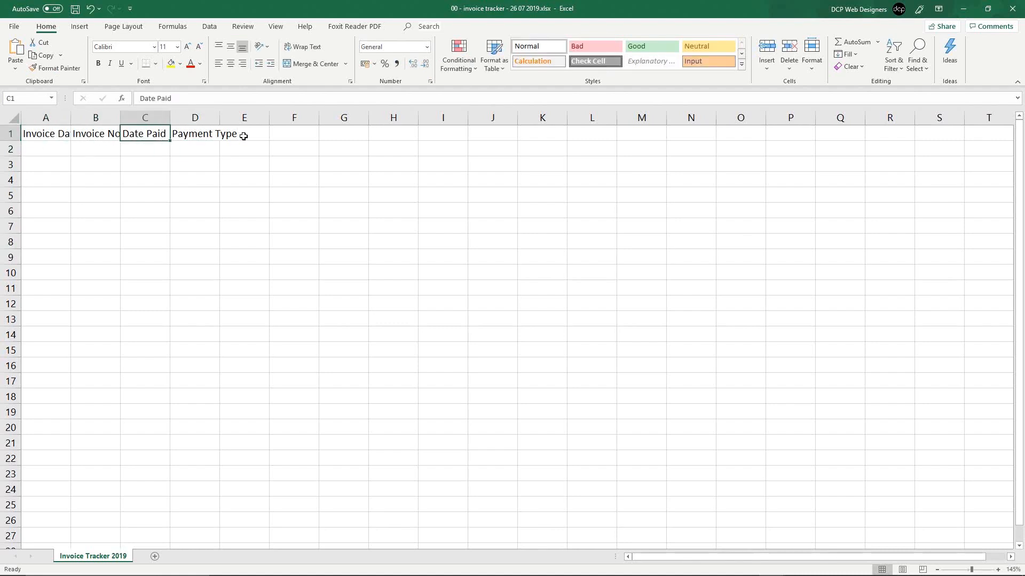
left_click(244, 135)
left_click(155, 180)
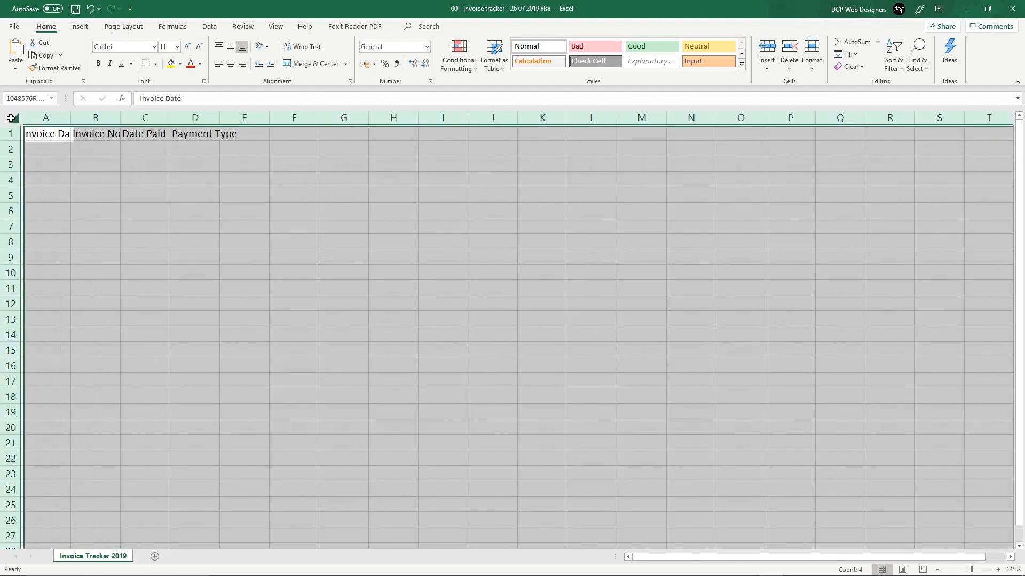
left_click(14, 120)
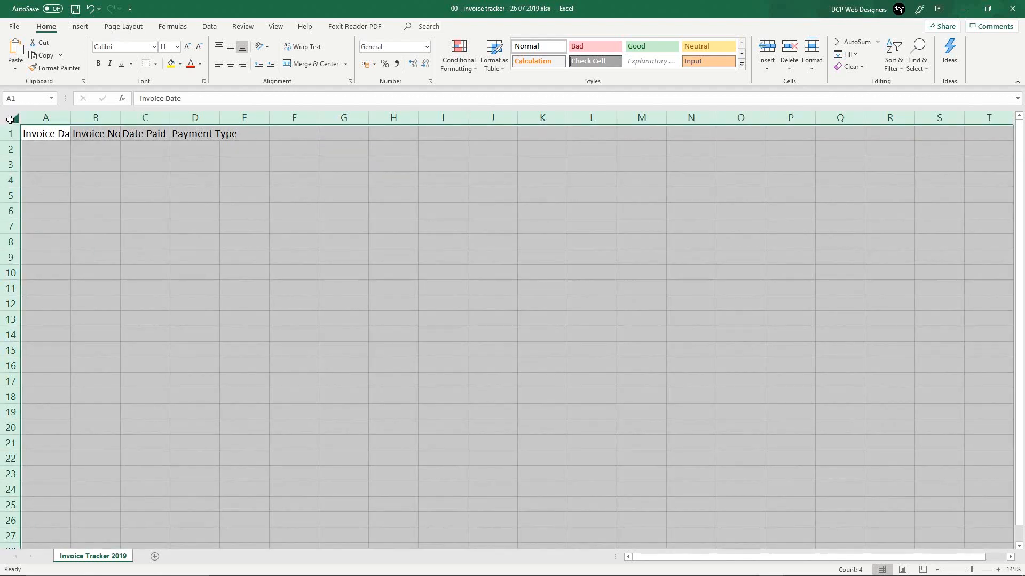
double_click(119, 117)
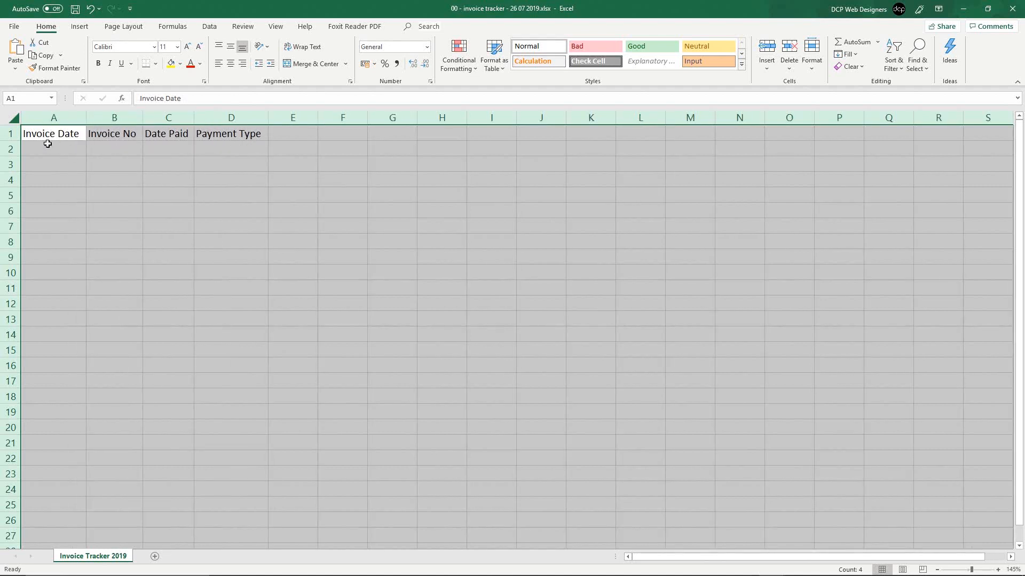
Enter the column header "Reference" in cell E1.
left_click(278, 136)
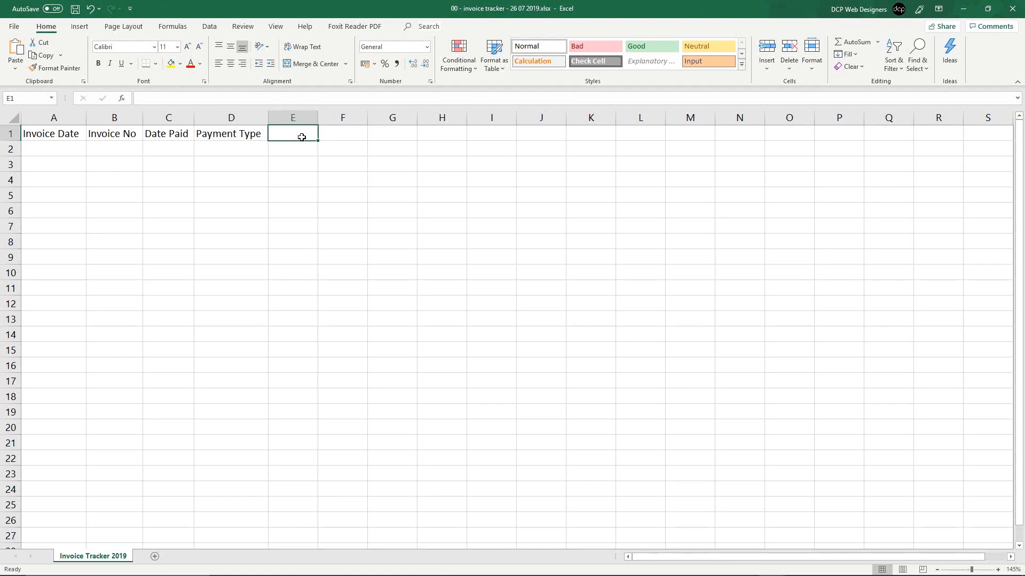
type("Refernce")
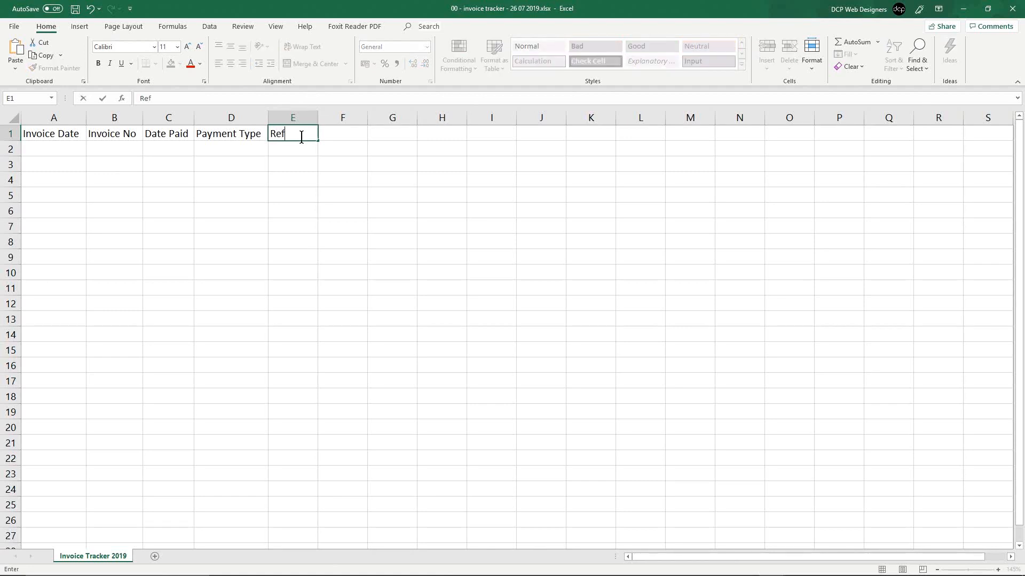
key("BackSpace")
key("BackSpace")
key("BackSpace")
key("BackSpace")
type("rence")
key("Tab")
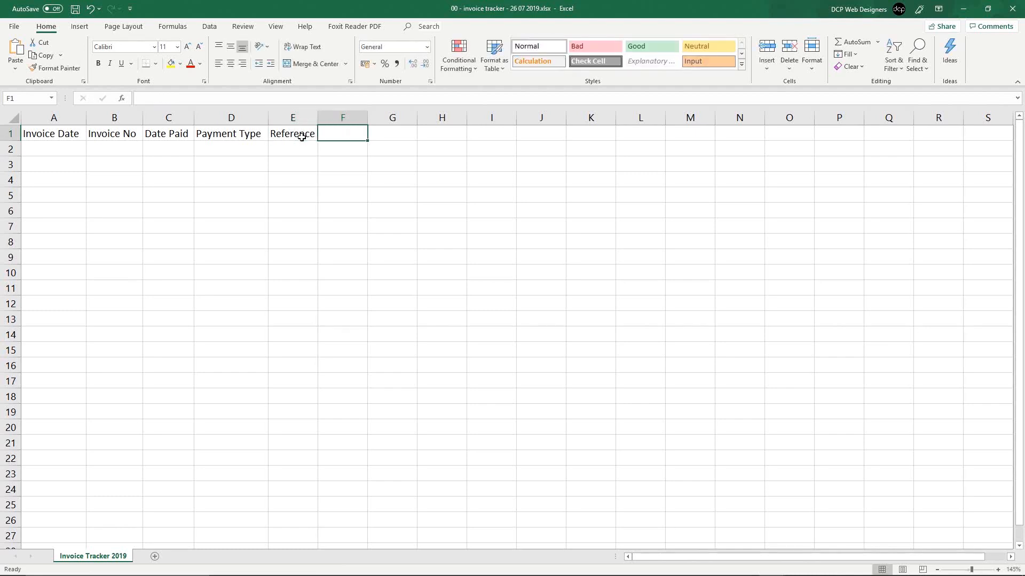
Enter the column header "Description" in cell F1.
type("De")
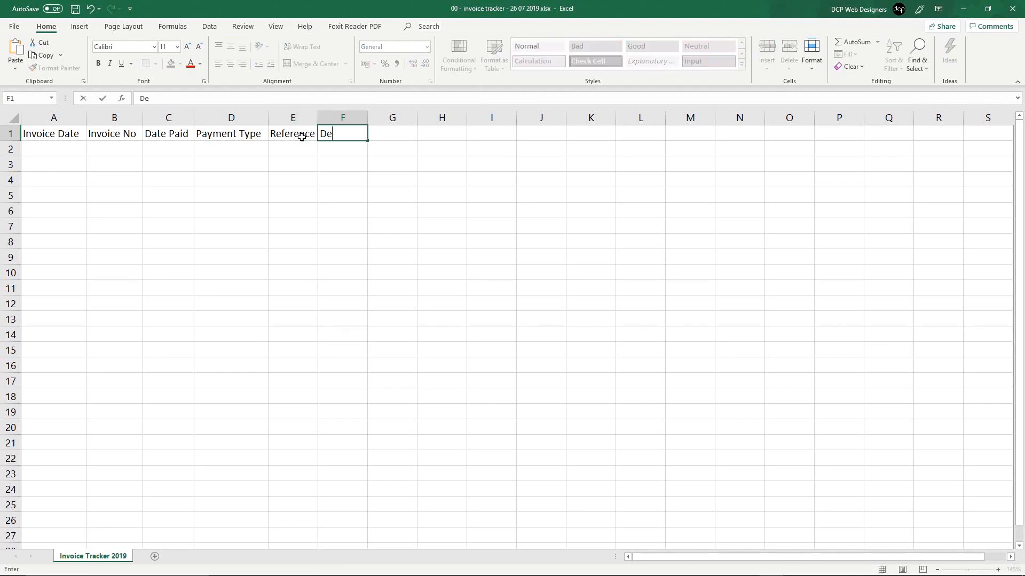
type("scripto")
key("BackSpace")
type("ion")
key("Tab")
Enter the column header "Company Name" in cell G1.
type("Copan")
key("BackSpace")
key("BackSpace")
key("BackSpace")
type("mpany")
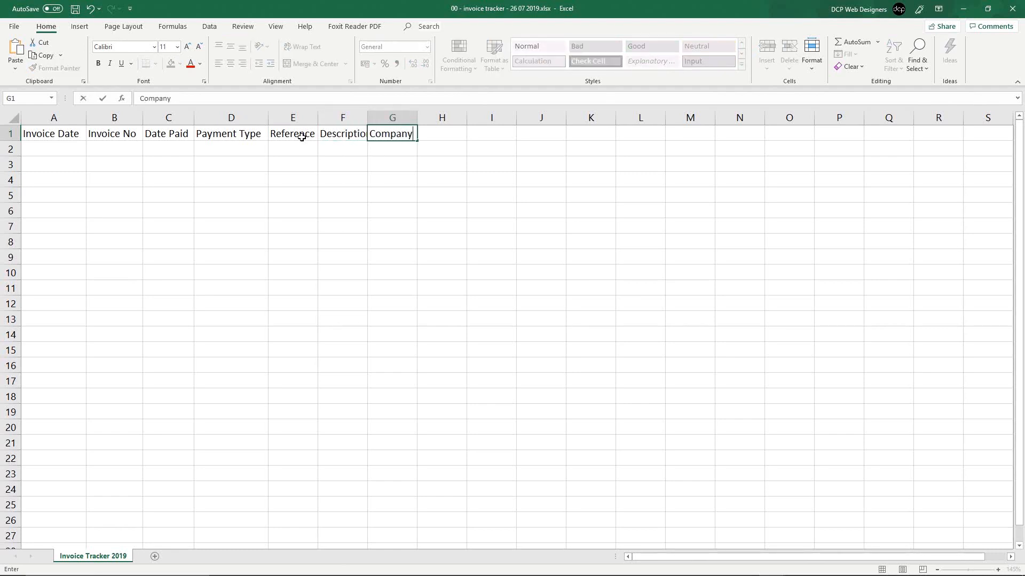
type(" Name")
key("Tab")
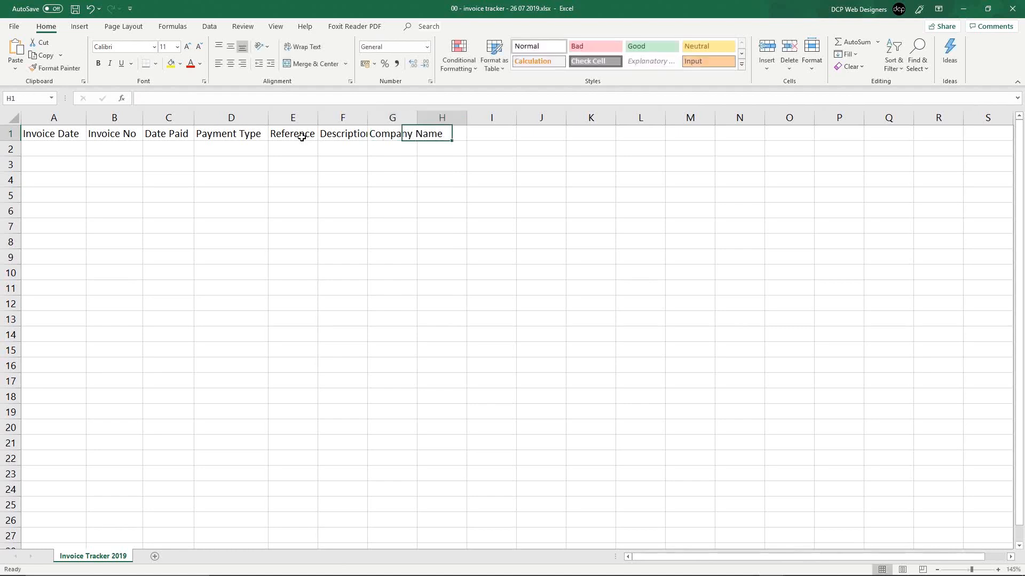
Enter the column headers "Company Location", "Cost" and "Paid" in cells H1 to J1.
type("C")
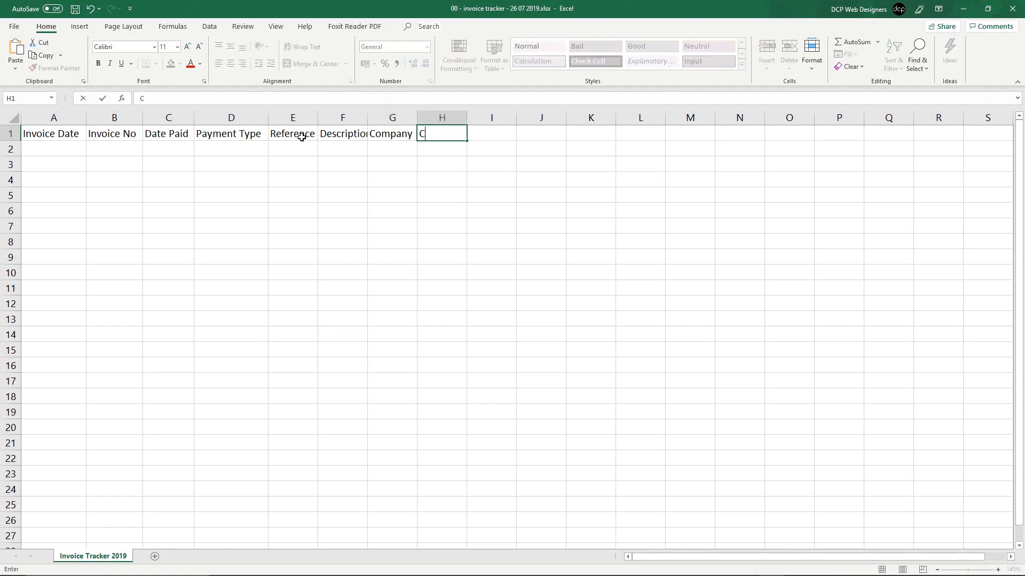
type("ompany Location")
key("Tab")
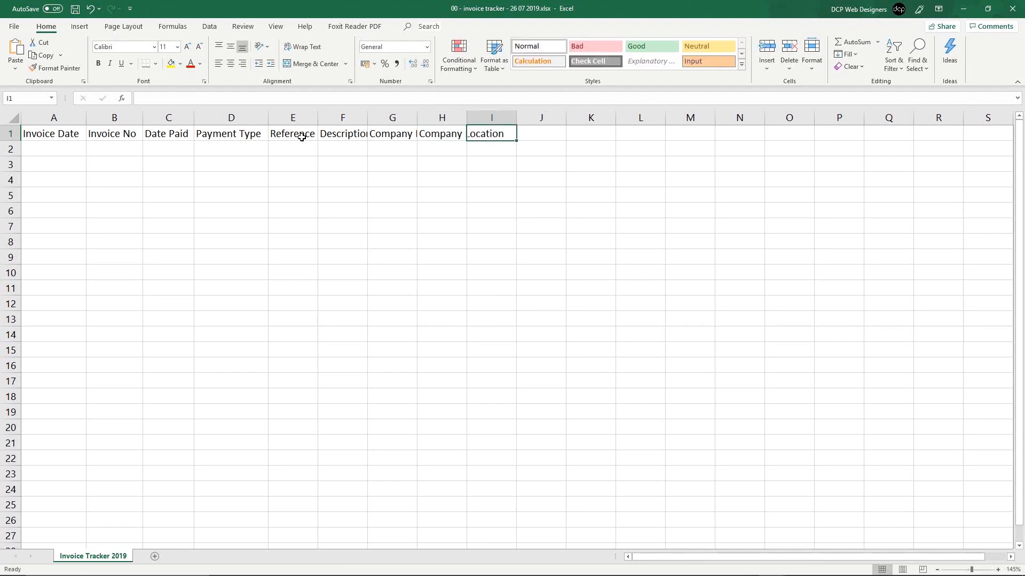
type("Cost")
key("Tab")
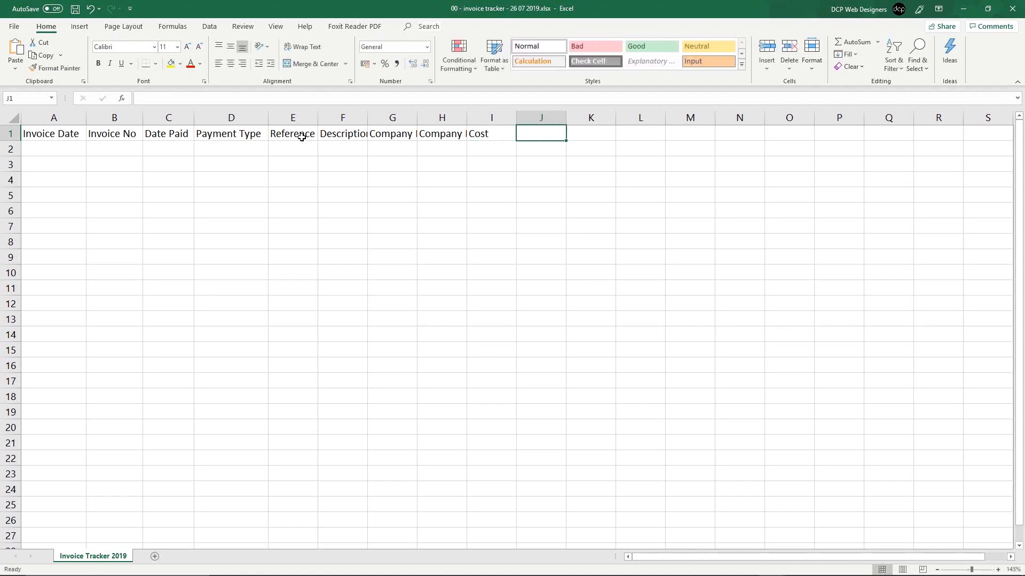
type("Paid")
key("Return")
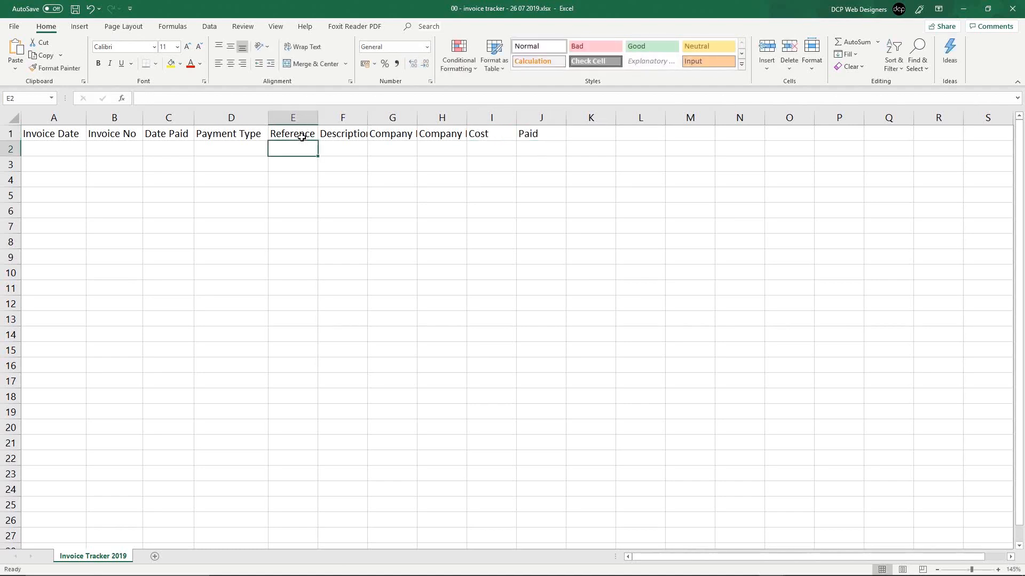
Autofit the width of all columns to their header text and save the workbook.
left_click(15, 119)
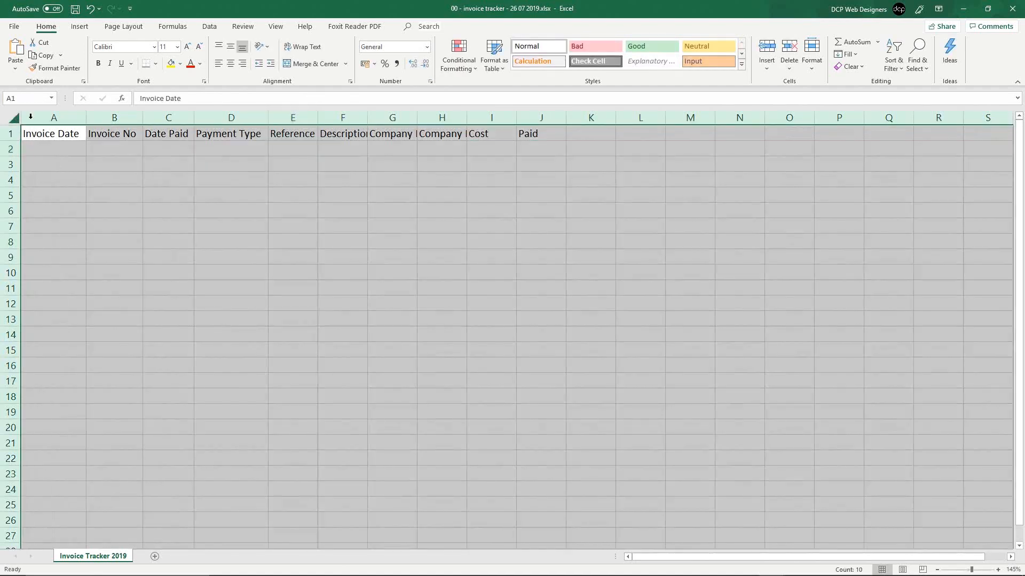
double_click(86, 118)
left_click(270, 257)
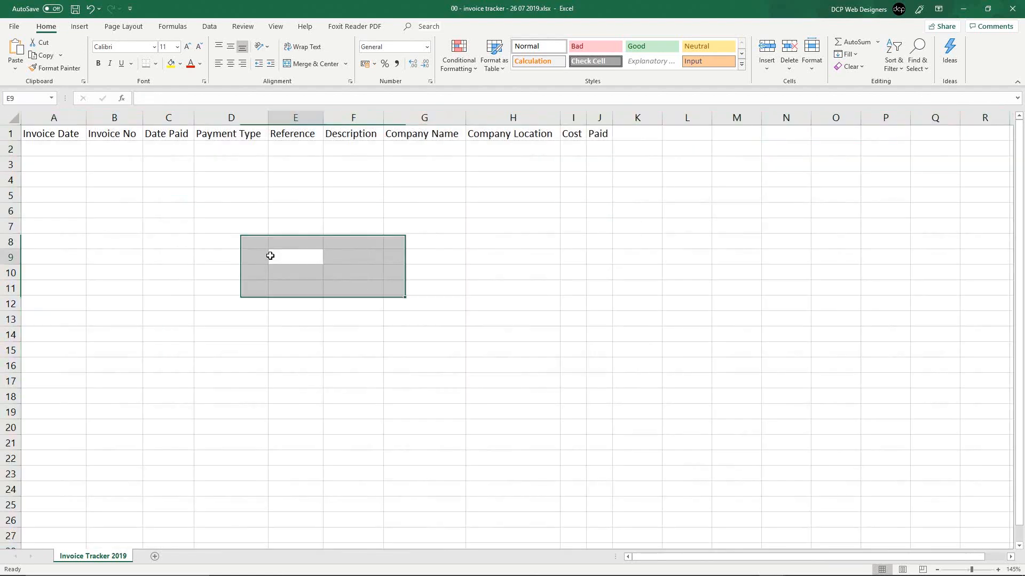
left_click(75, 9)
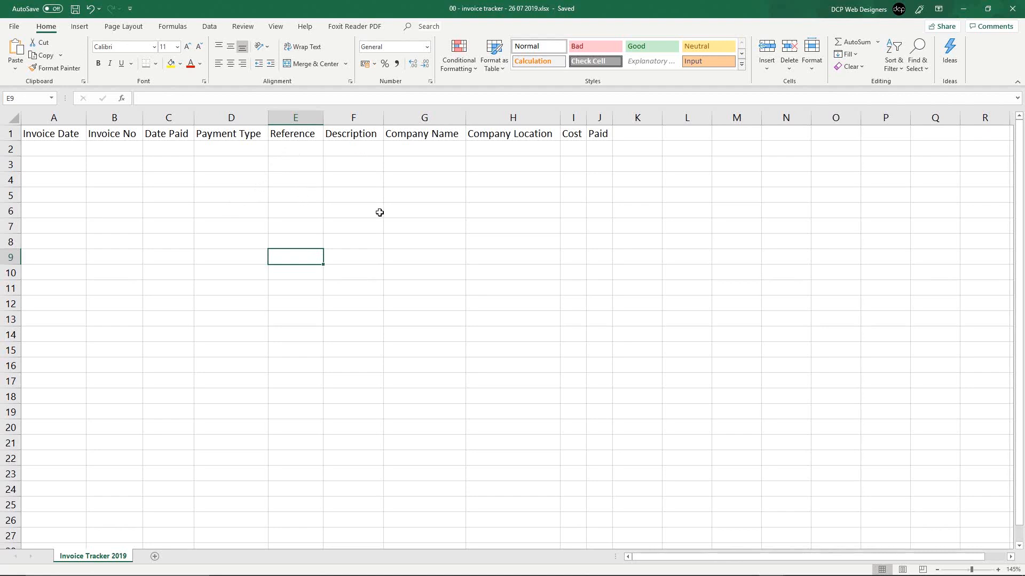
Shorten the header in cell H1 to "Location" and autofit column H to it.
double_click(511, 132)
left_click_drag(511, 133, 467, 133)
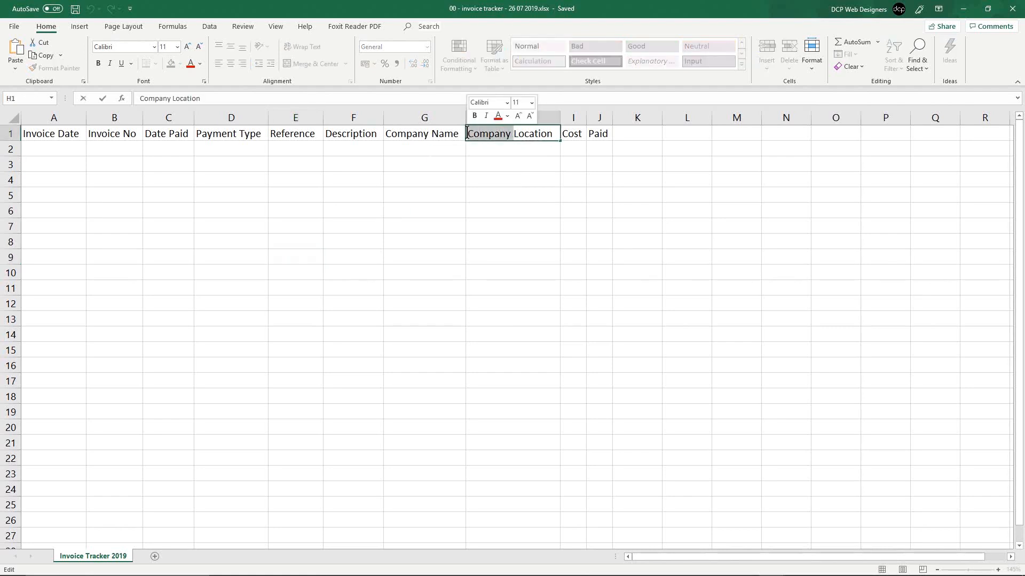
key("BackSpace")
left_click(491, 161)
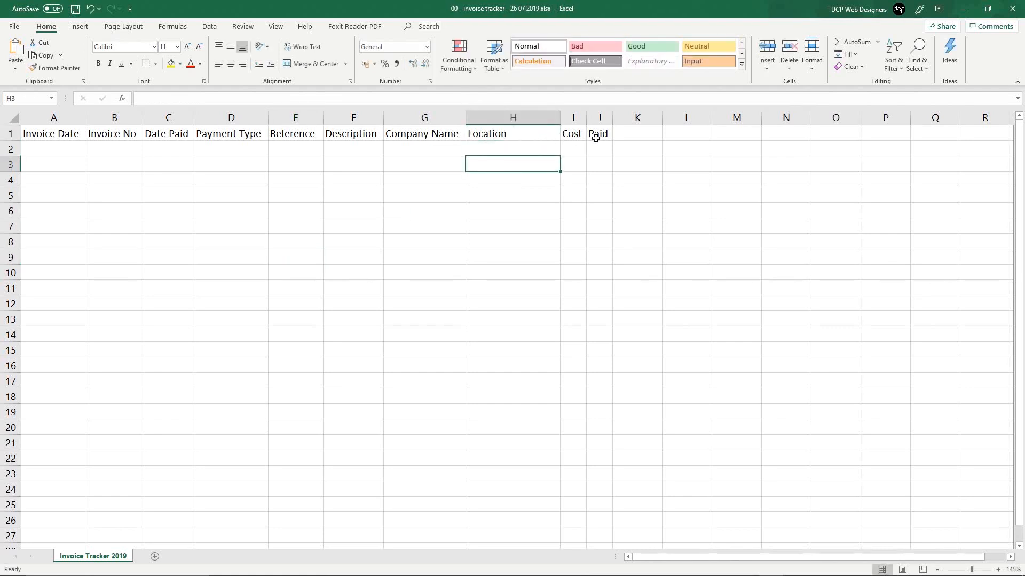
double_click(559, 115)
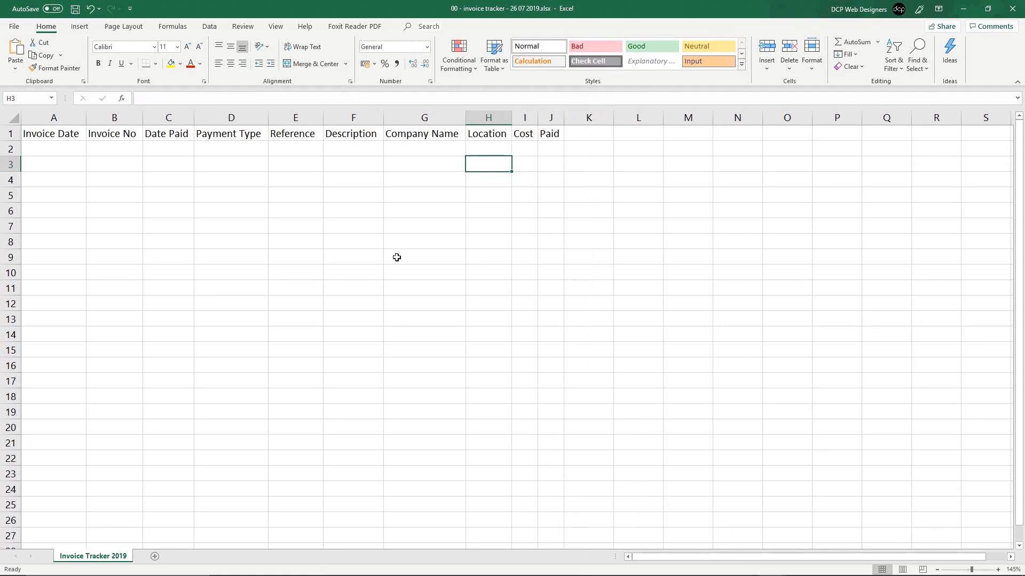
left_click(398, 269)
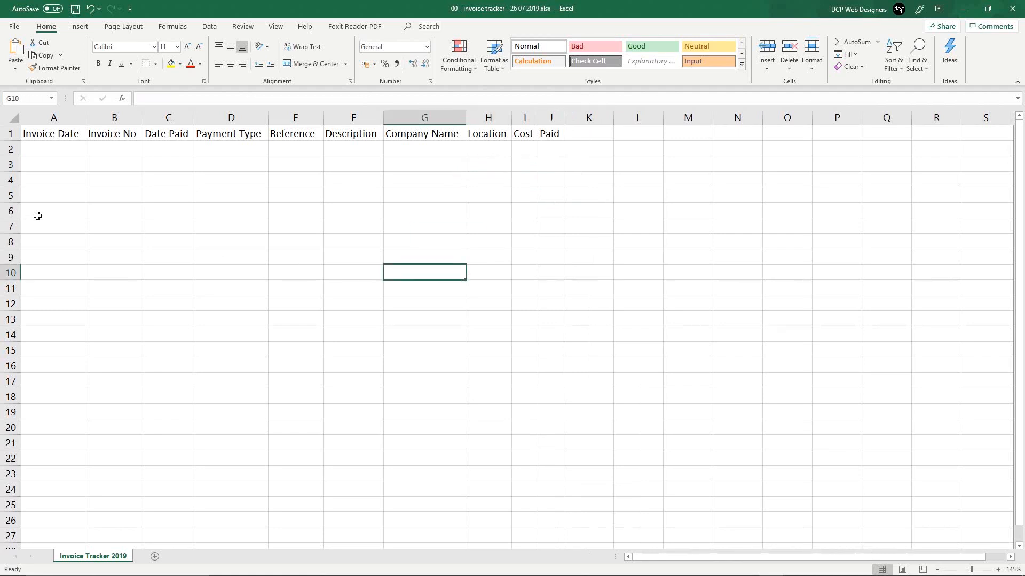
Make the whole header row 1 bold and save the workbook.
left_click(8, 133)
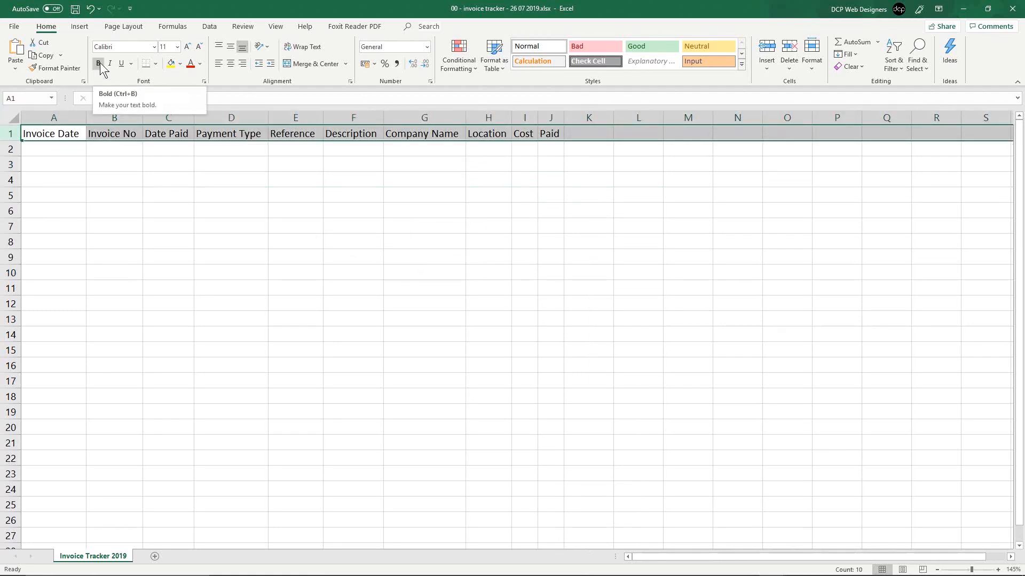
left_click(99, 63)
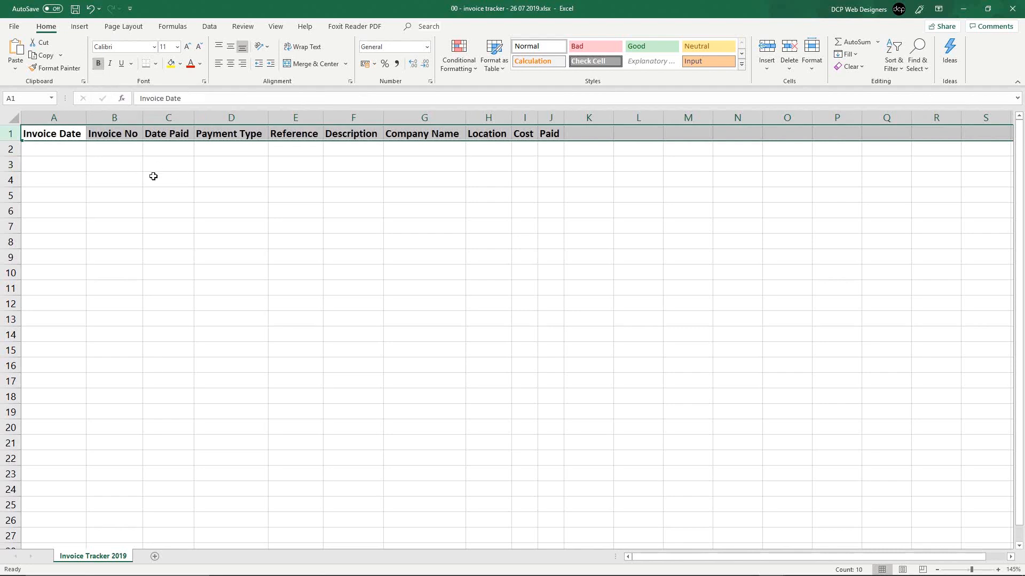
left_click(49, 149)
left_click(10, 118)
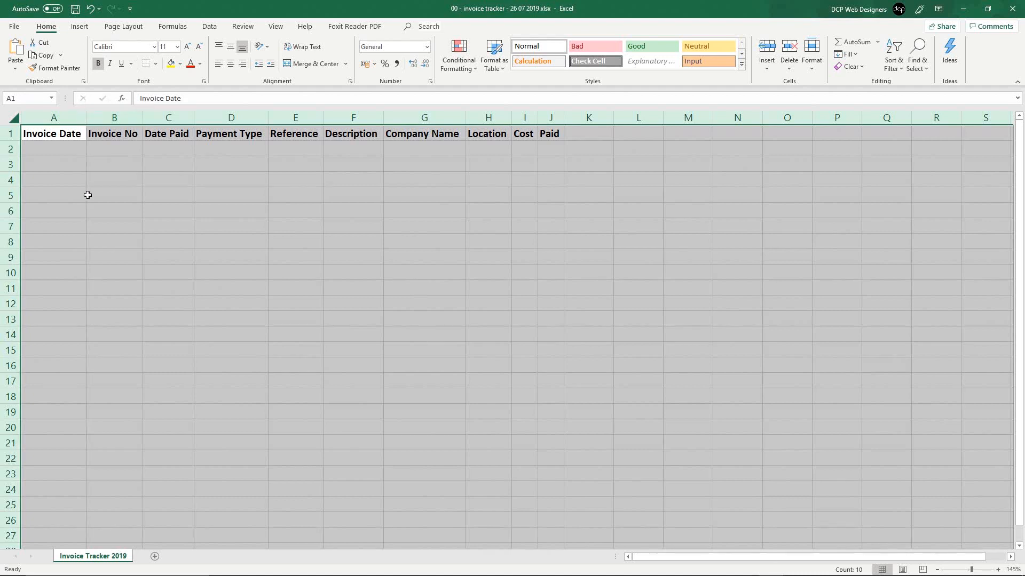
left_click(89, 195)
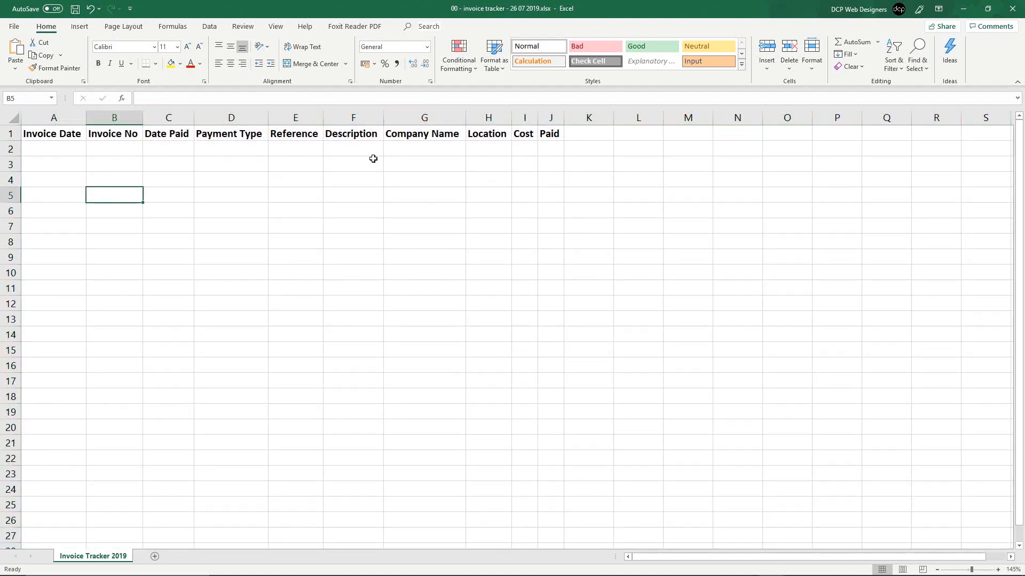
left_click(75, 8)
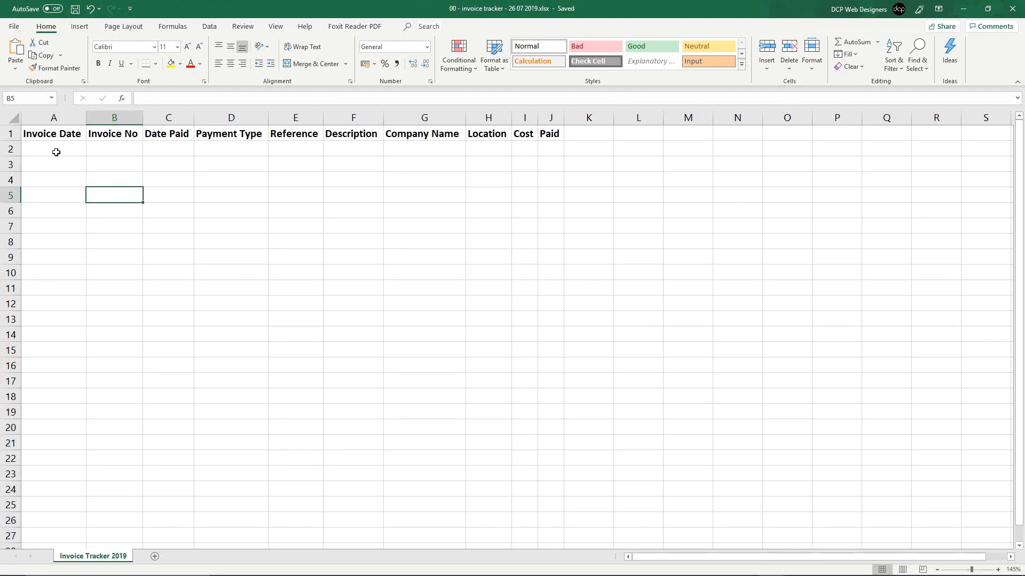
left_click(57, 151)
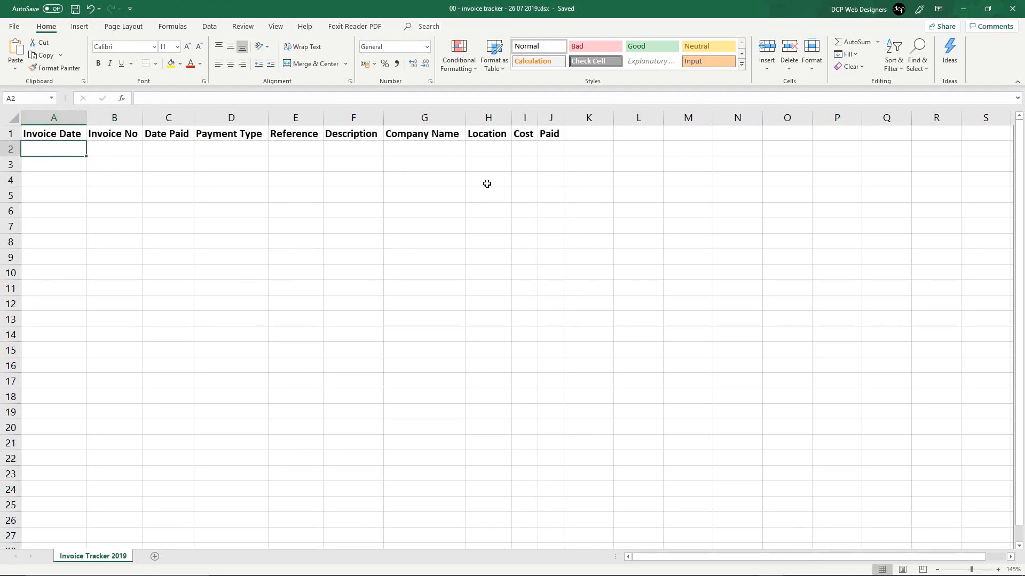
left_click(49, 118)
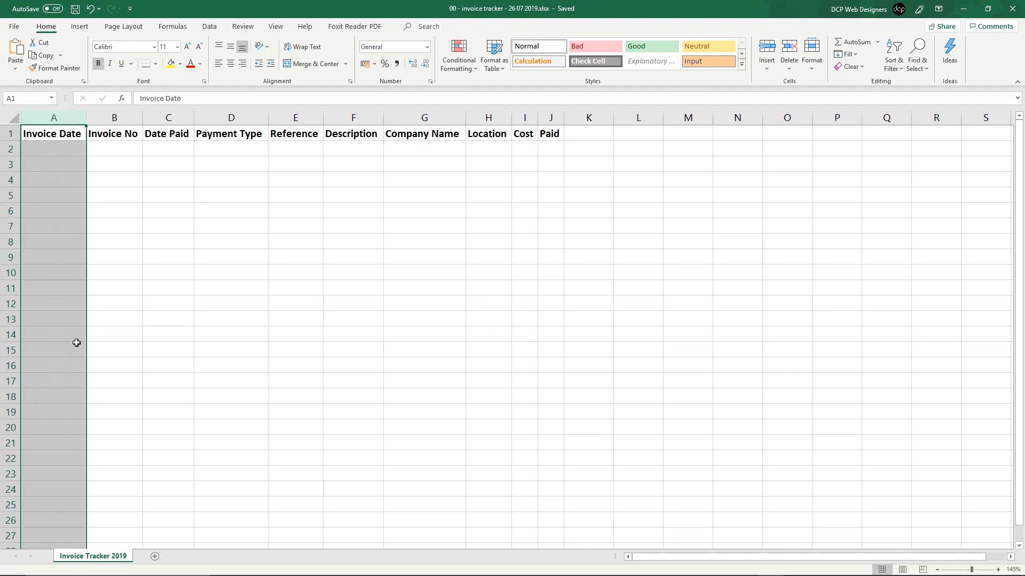
left_click(169, 117, "shift")
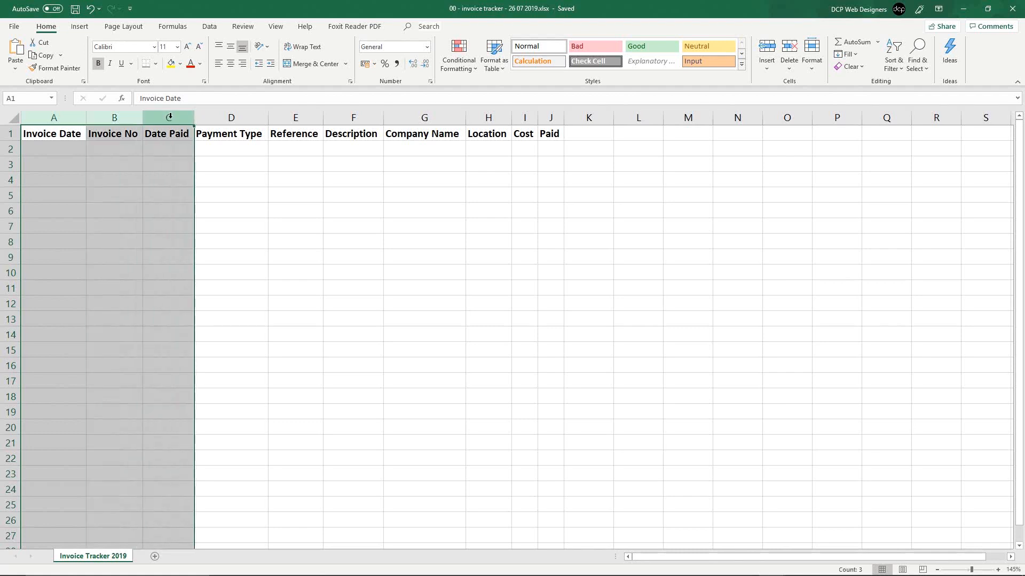
Format the Invoice Date and Date Paid columns together as Date, type *14/03/2012, with the English (United Kingdom) locale.
left_click(53, 117)
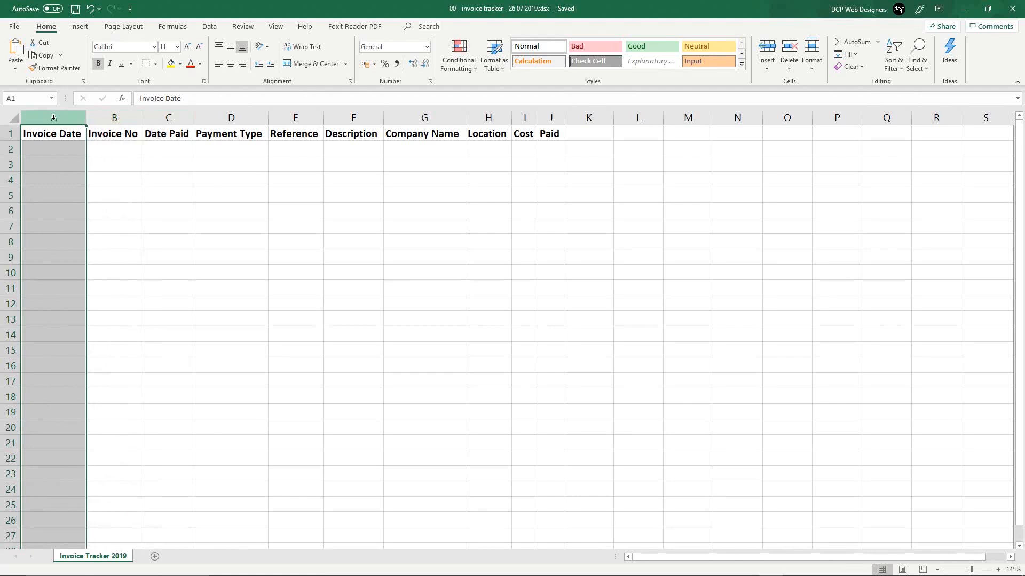
left_click(170, 116, "ctrl")
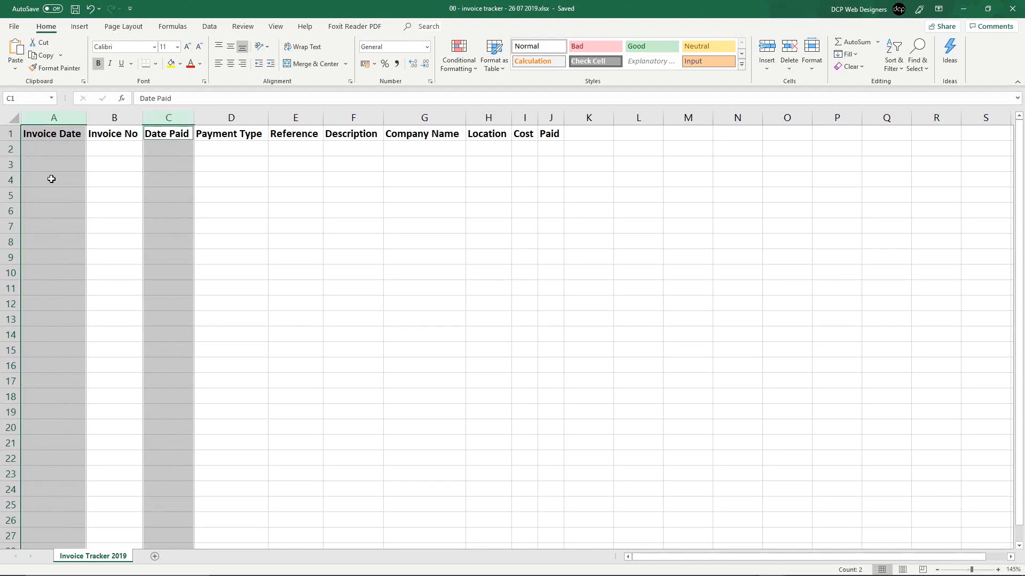
right_click(52, 118)
left_click(89, 256)
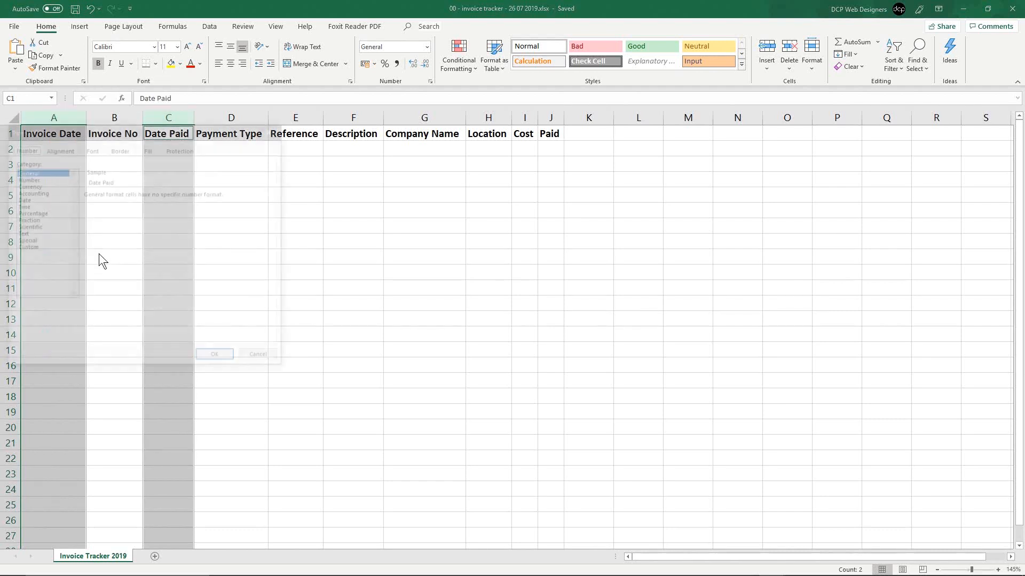
left_click(29, 200)
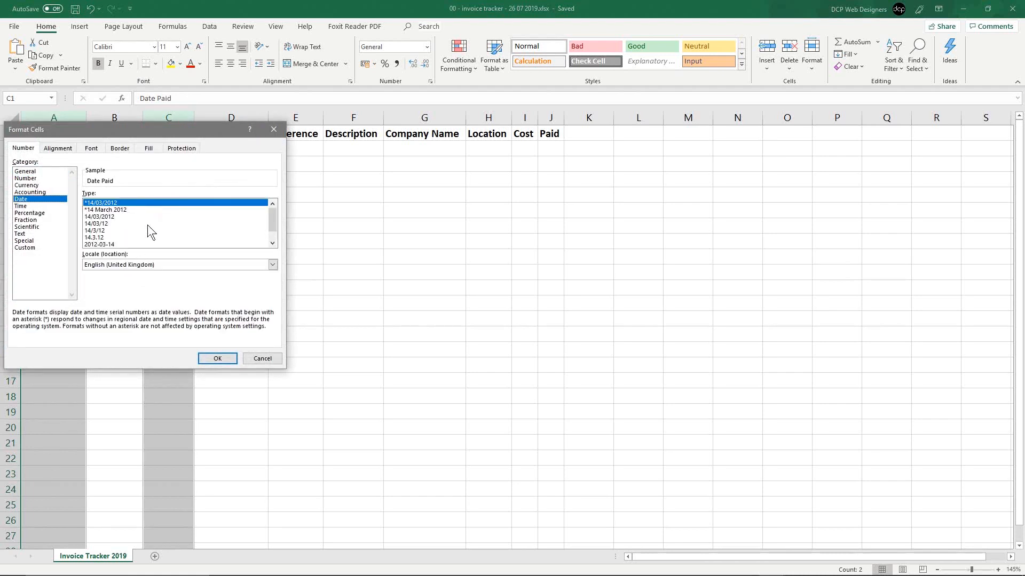
left_click(141, 266)
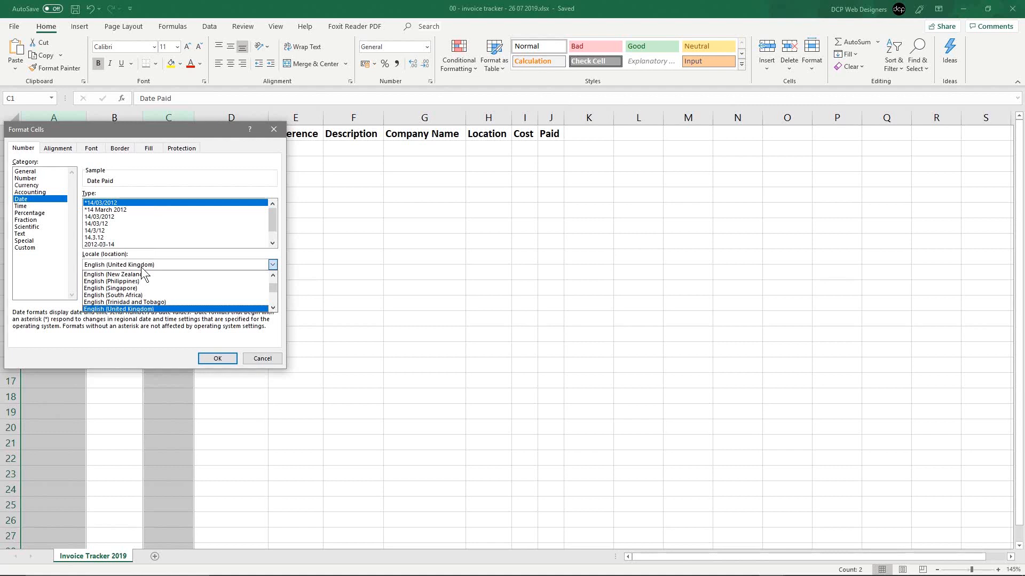
left_click(142, 267)
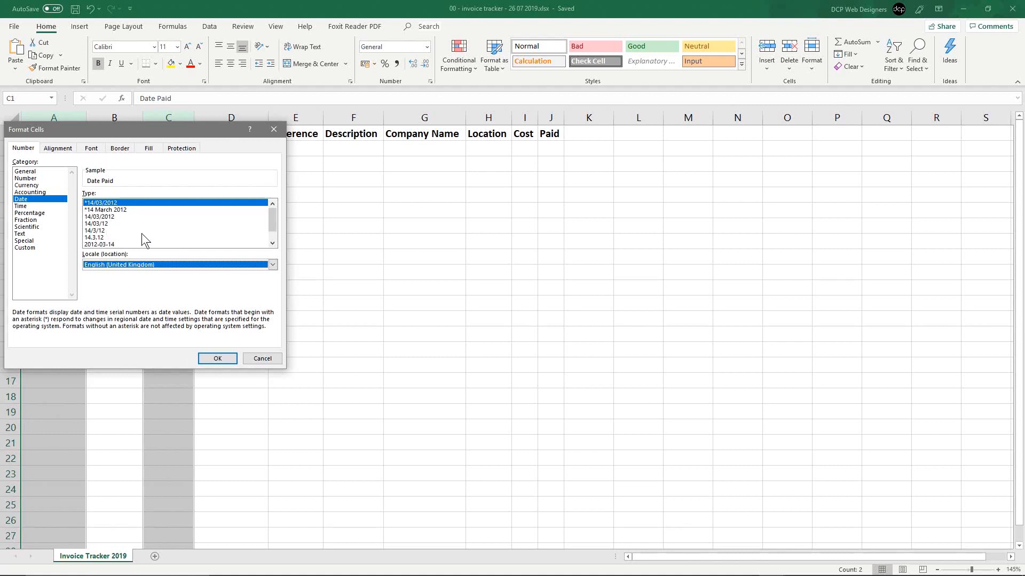
left_click(217, 358)
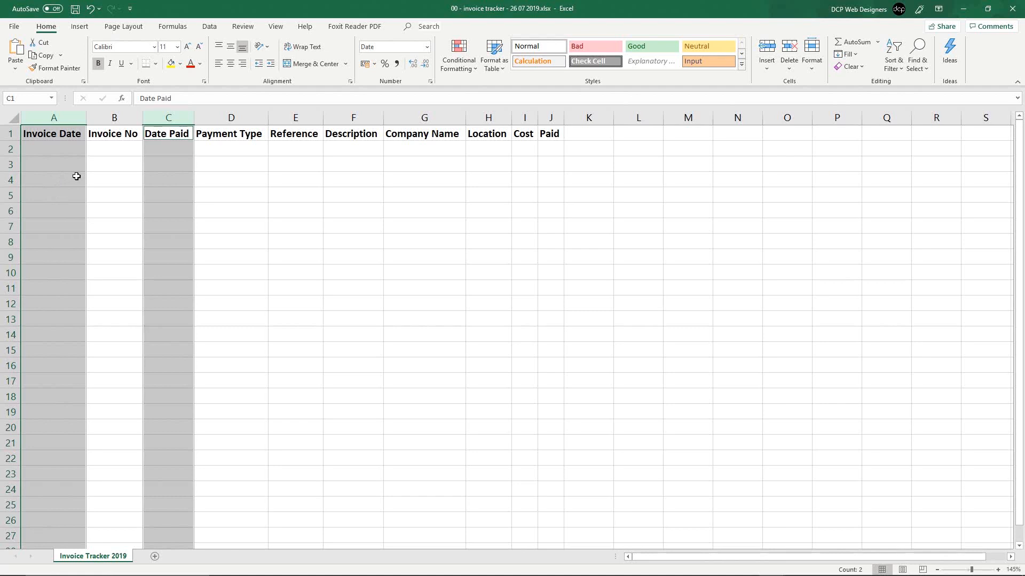
Check the number format of the Invoice No column and of the Payment Type through Location columns.
left_click(121, 118)
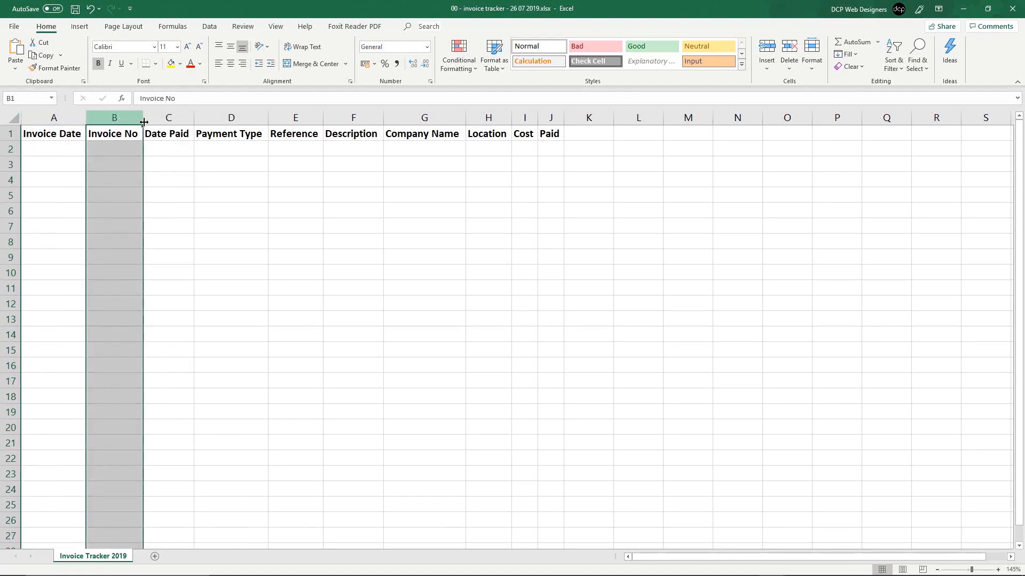
right_click(124, 118)
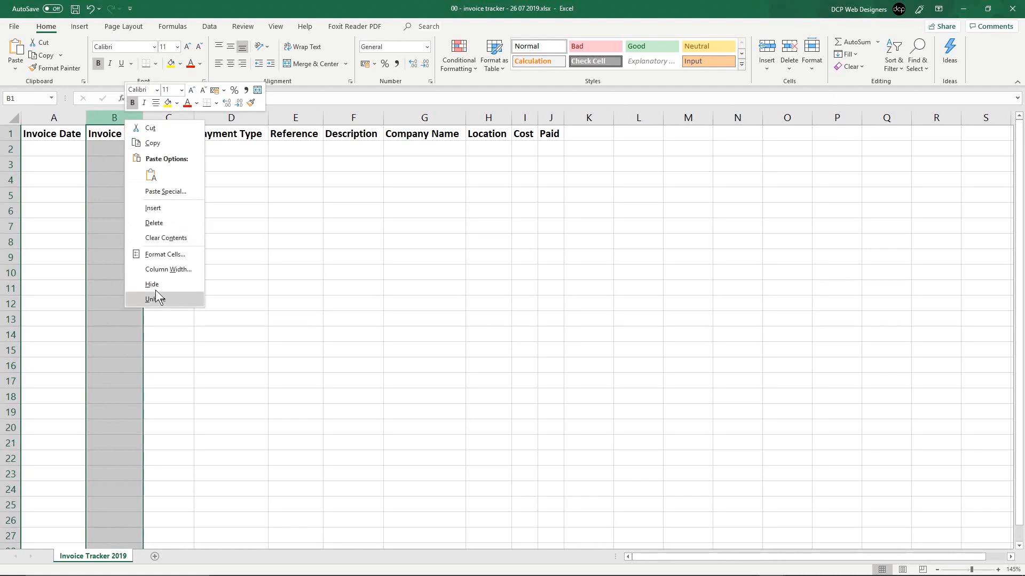
left_click(159, 255)
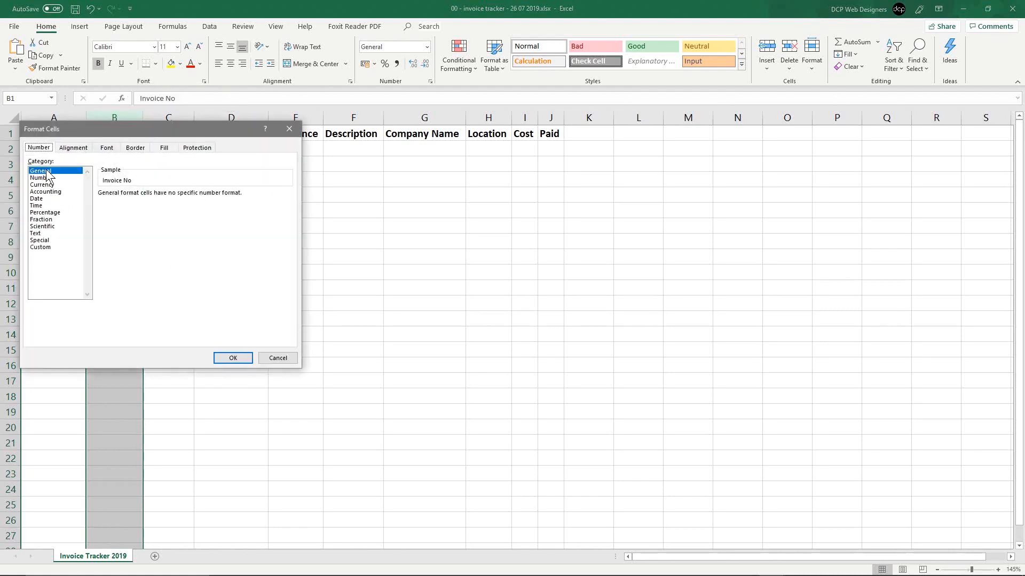
left_click(274, 352)
left_click(112, 178)
left_click(122, 149)
left_click(226, 119)
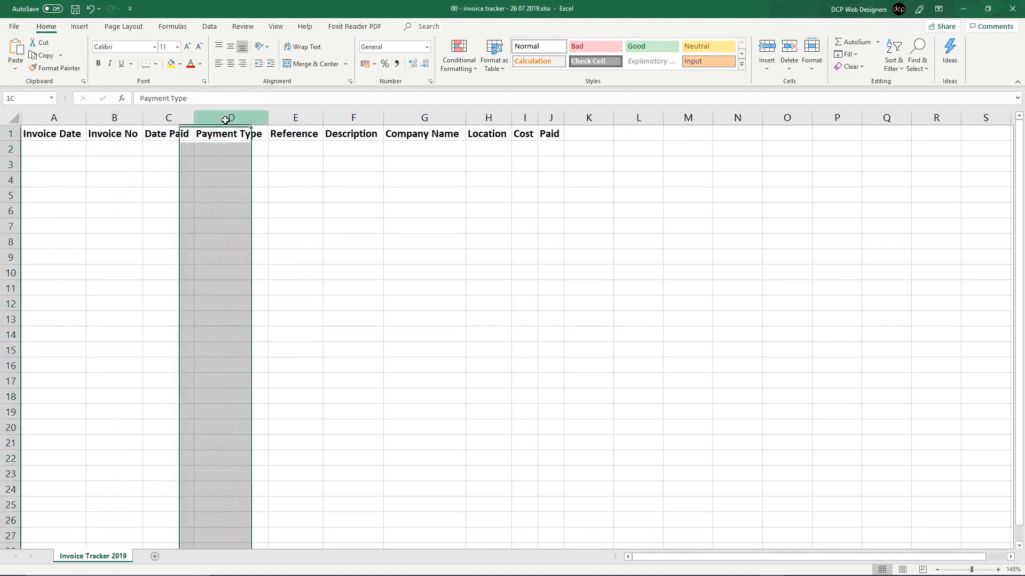
left_click(307, 120)
left_click(345, 120)
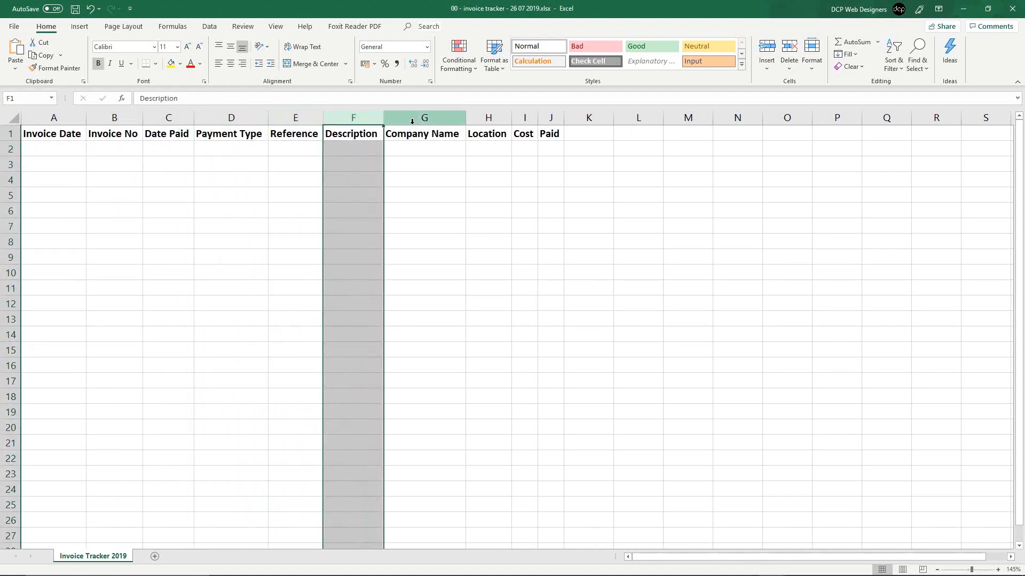
left_click(415, 119)
left_click(483, 120)
left_click_drag(226, 118, 495, 120)
Format the Cost column as Currency with two decimal places, the £ symbol and the -£1,234.10 negative style.
left_click(527, 119)
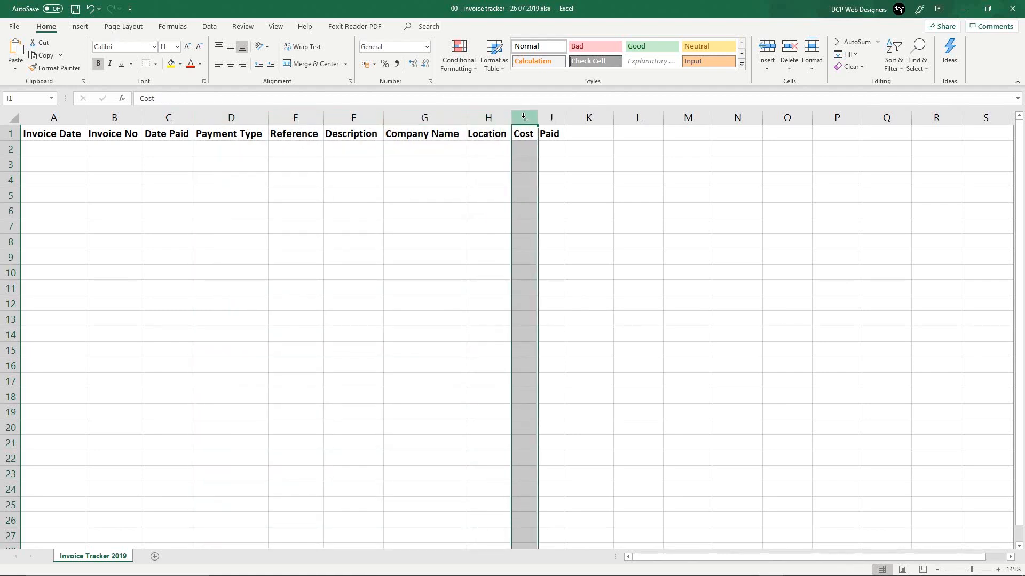
right_click(524, 117)
key("Escape")
right_click(524, 118)
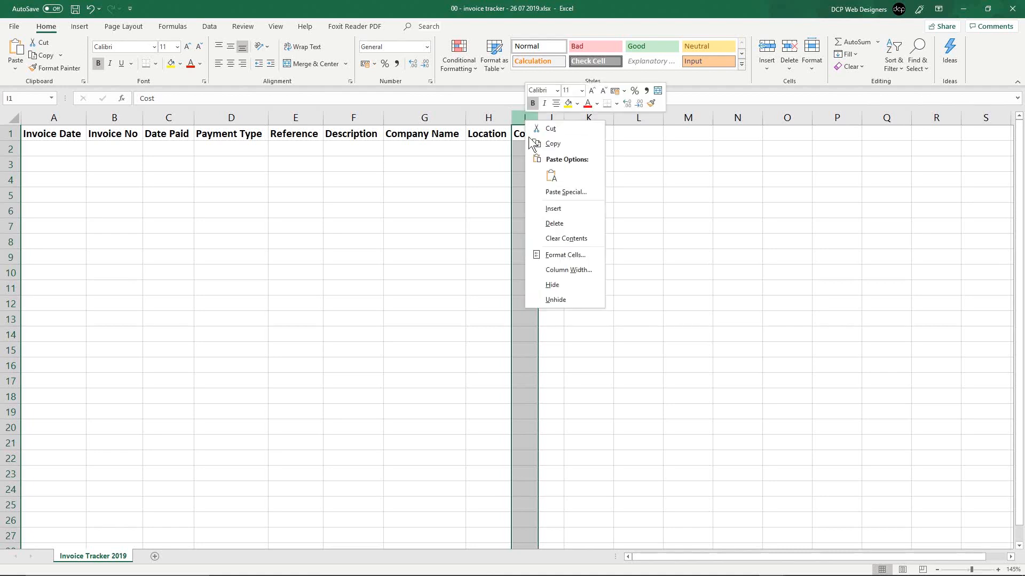
left_click(557, 260)
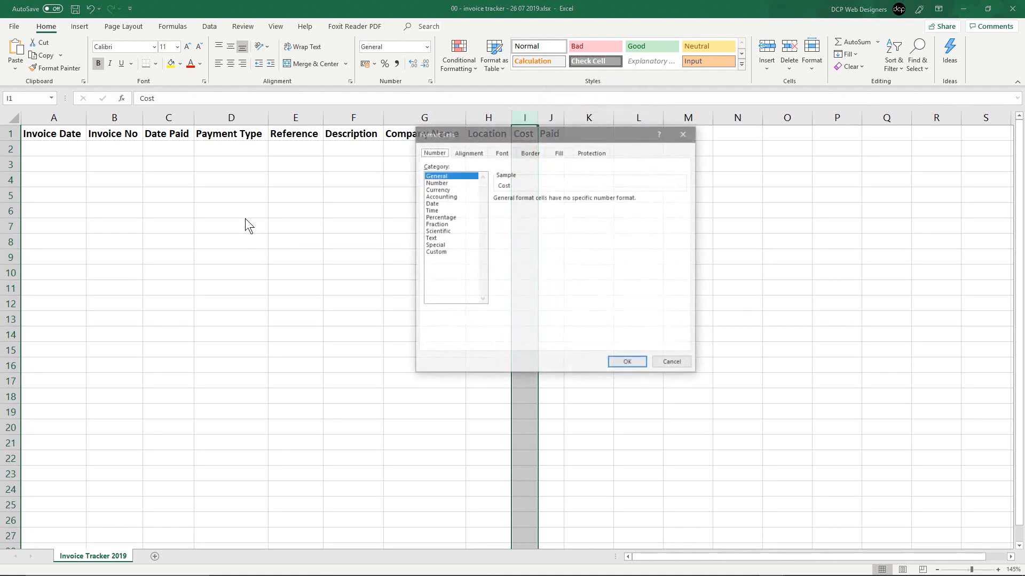
left_click(436, 189)
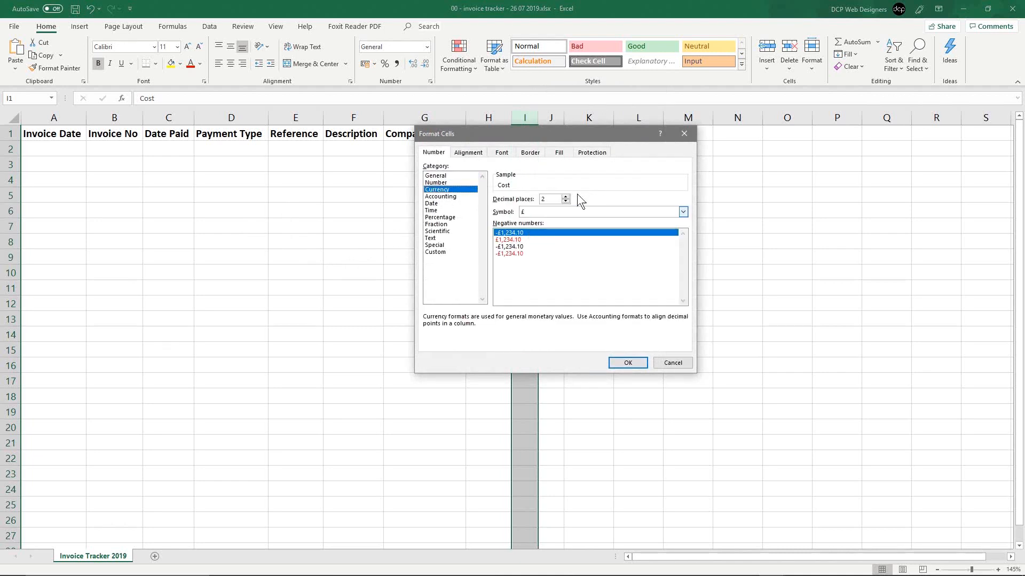
left_click_drag(566, 136, 322, 188)
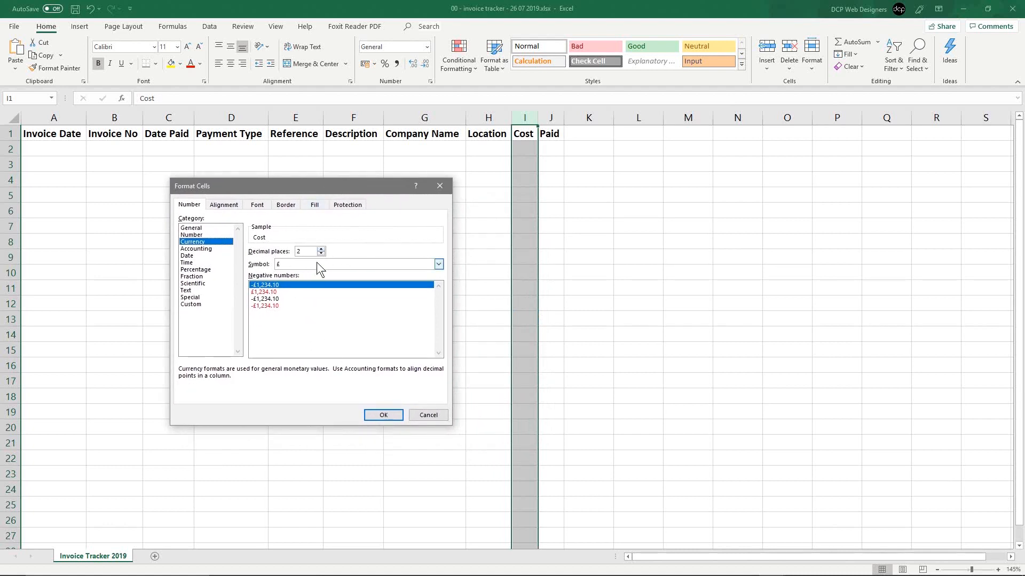
left_click(332, 263)
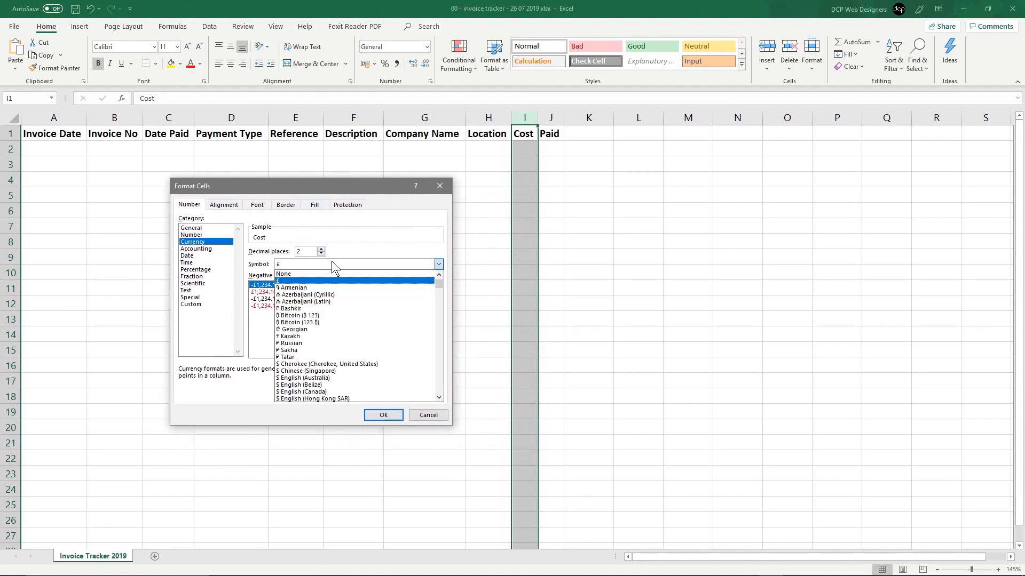
left_click(332, 262)
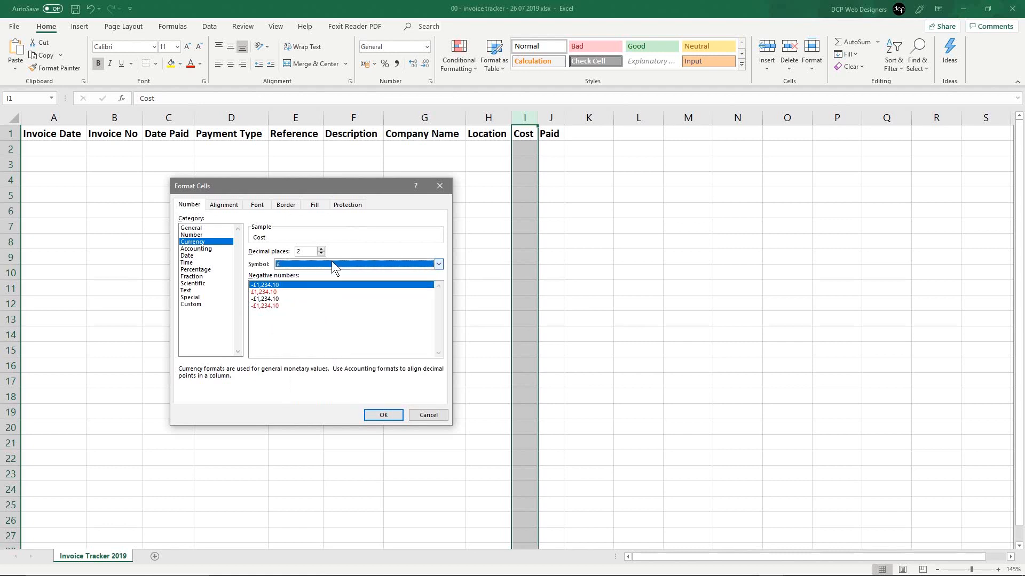
left_click(259, 286)
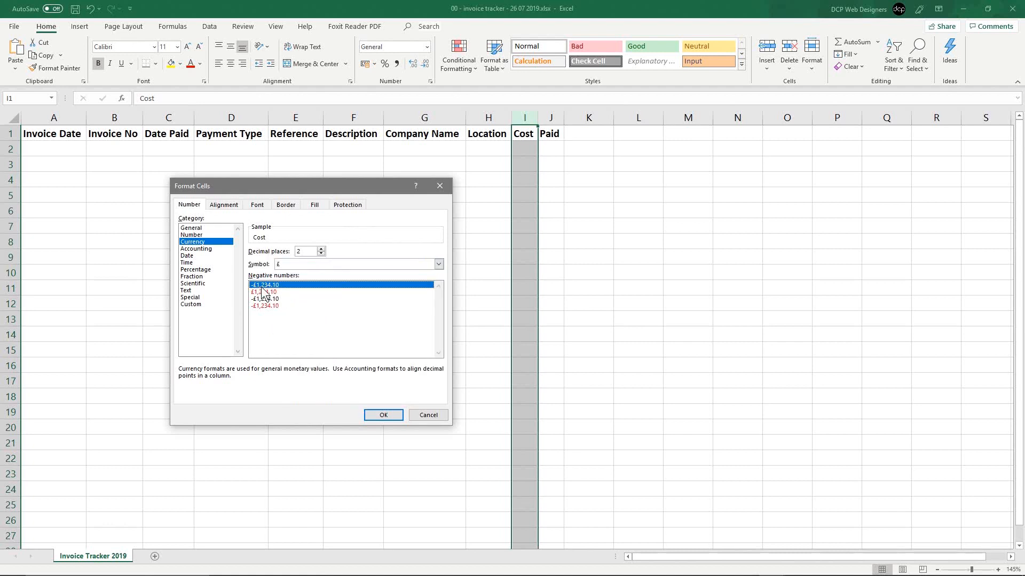
left_click(373, 415)
left_click(295, 272)
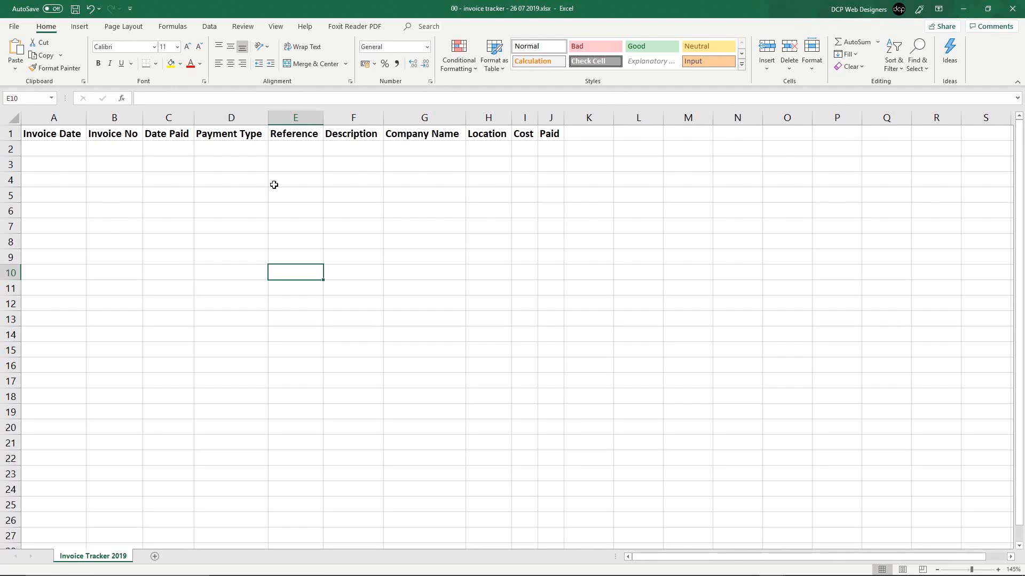
Enter 01/01/2019 as the first invoice date in cell A2.
left_click(65, 148)
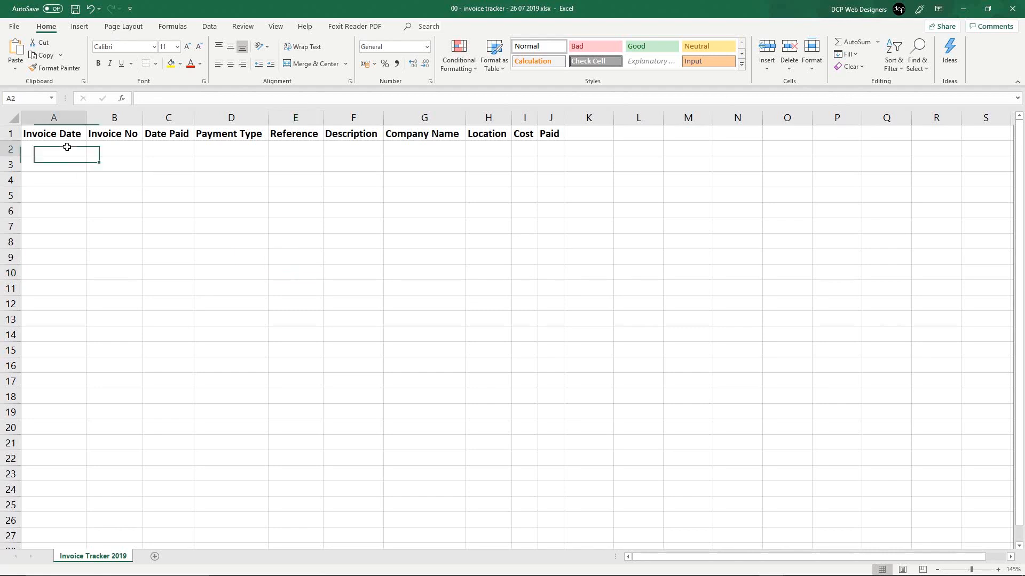
mouse_move(970, 575)
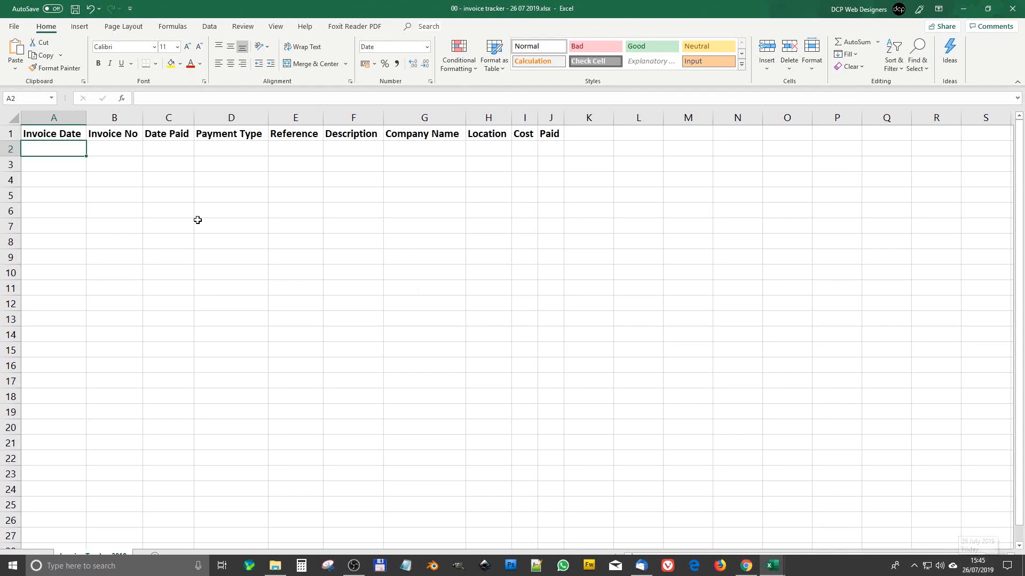
type("01/01")
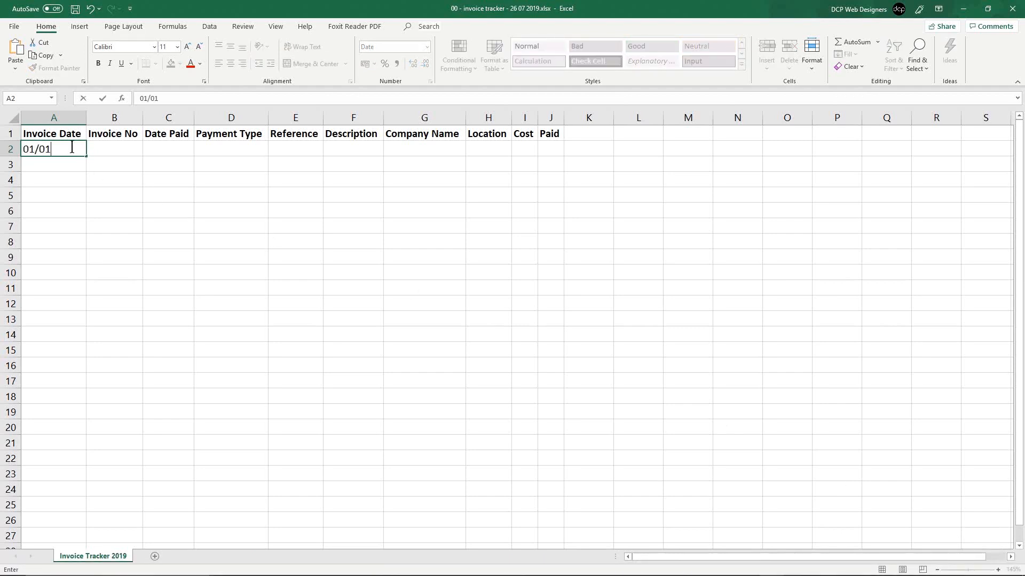
type("/2019")
key("Return")
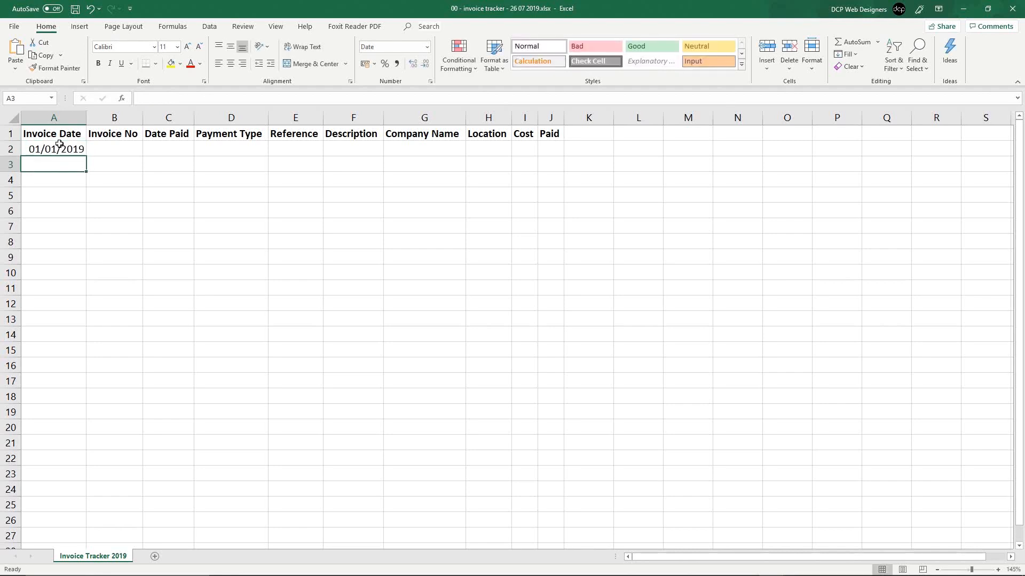
left_click(40, 149)
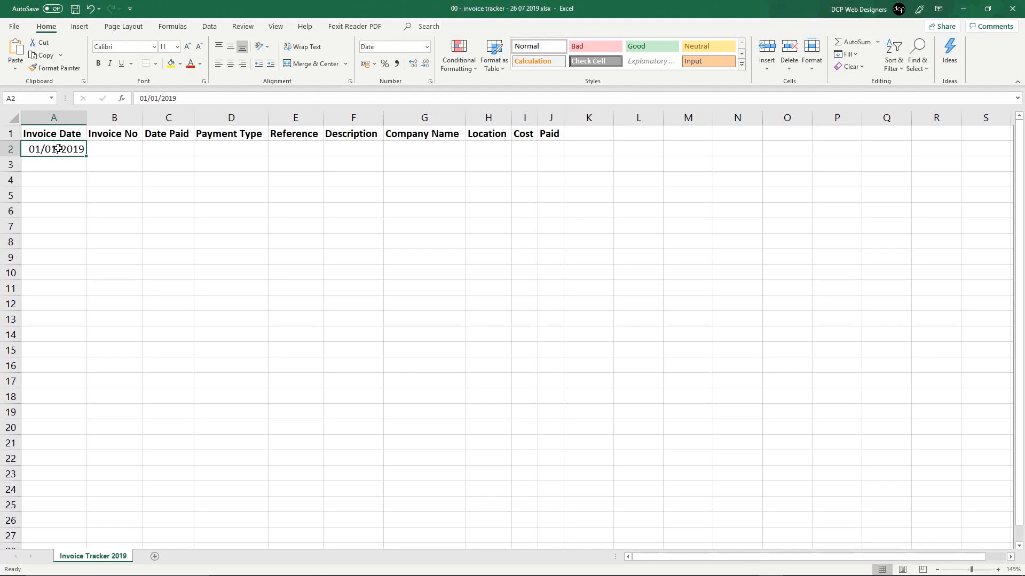
Change the Invoice Date column's date type to the long *14 March 2012 style.
left_click(58, 116)
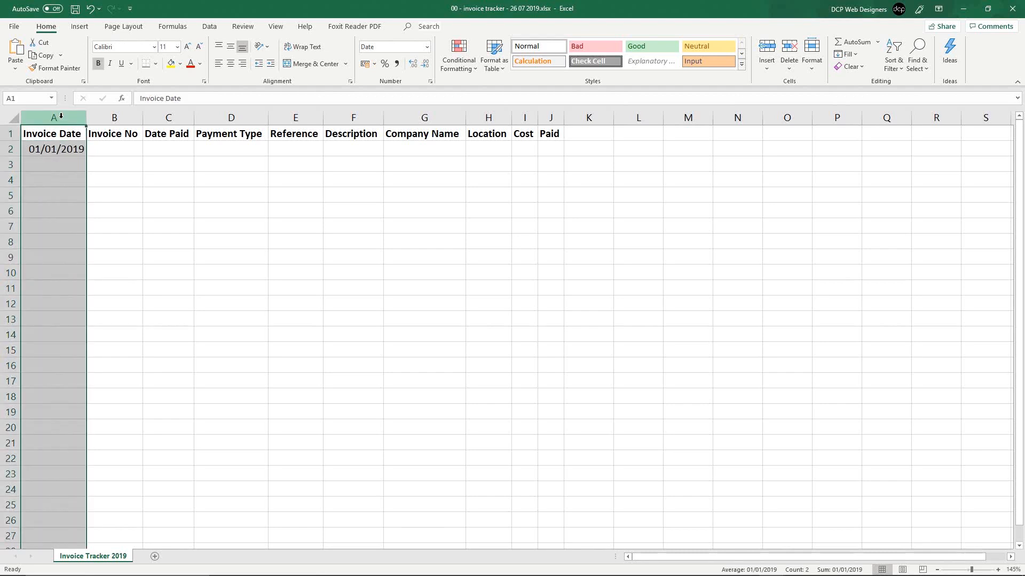
right_click(60, 116)
left_click(95, 252)
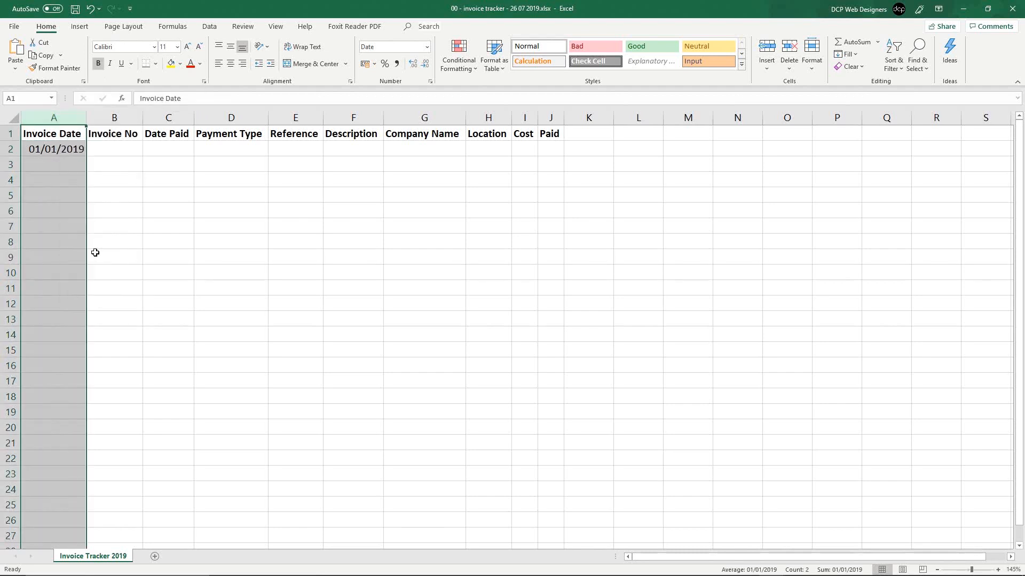
left_click(102, 209)
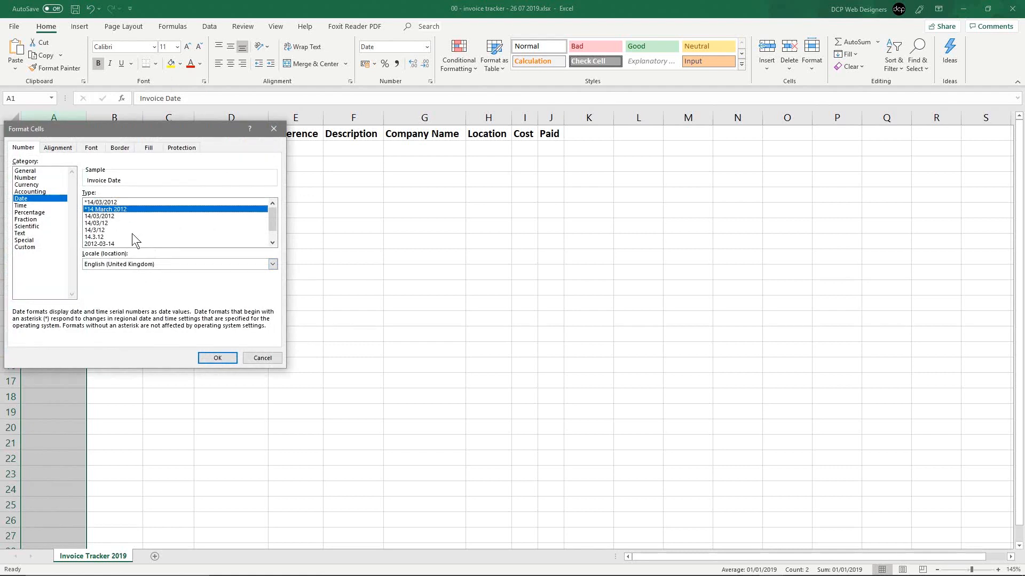
left_click(106, 216)
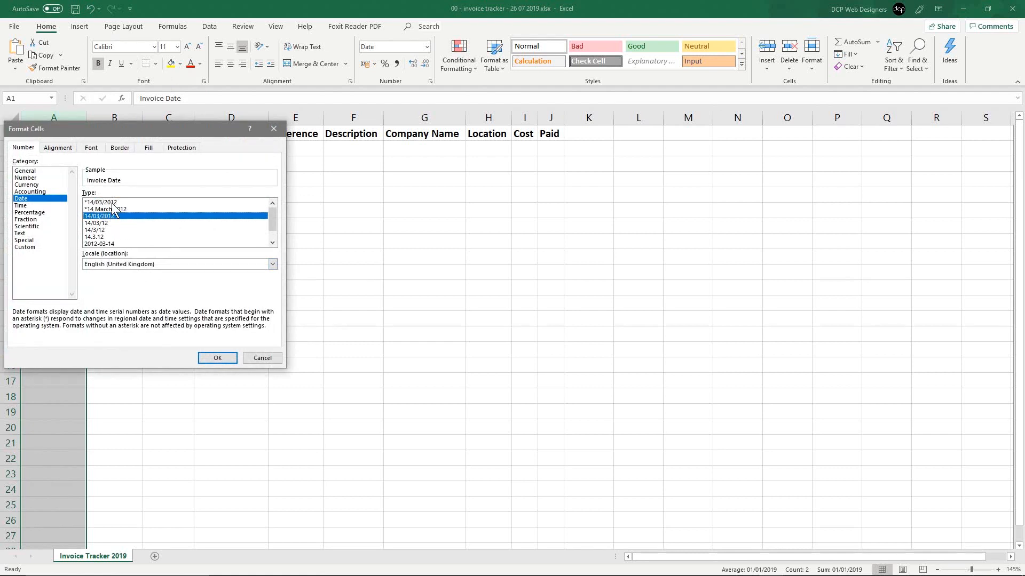
left_click(111, 202)
left_click(93, 230)
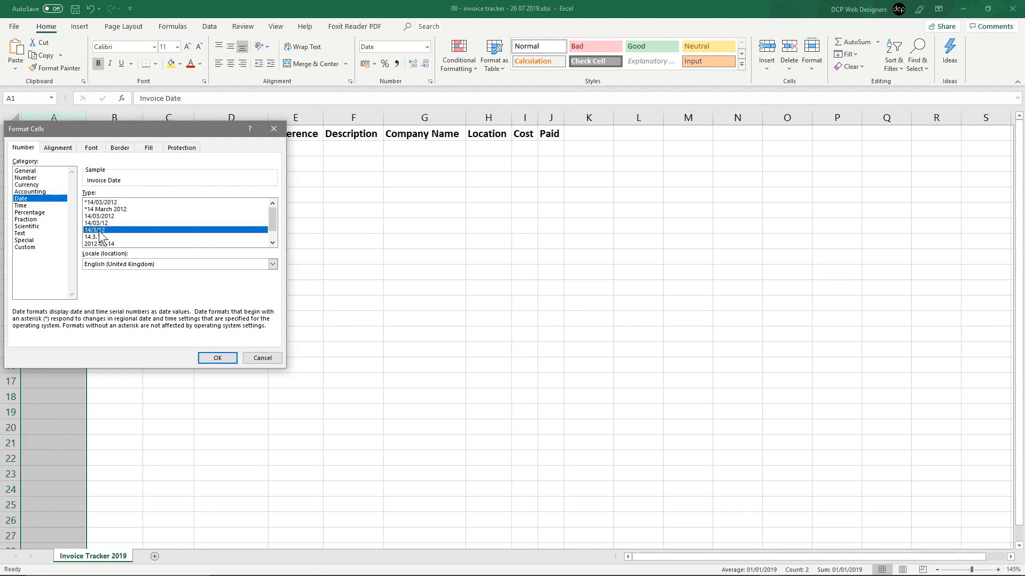
left_click(102, 203)
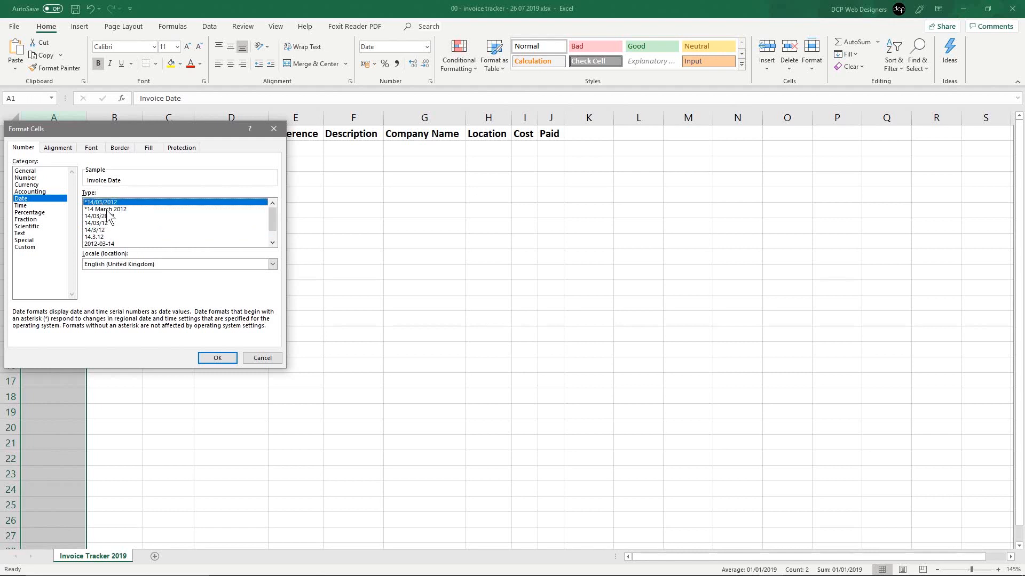
left_click(107, 210)
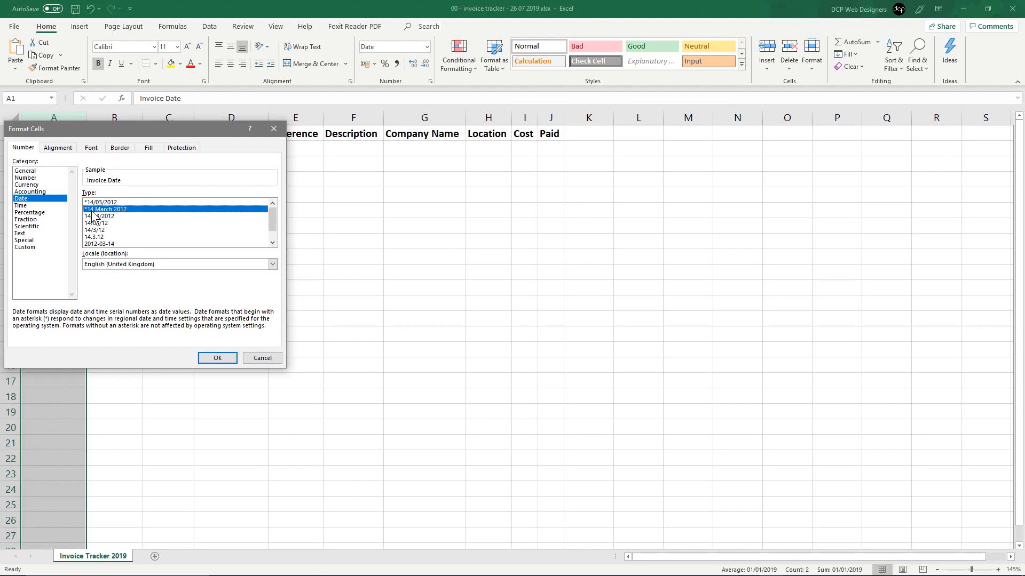
left_click(218, 358)
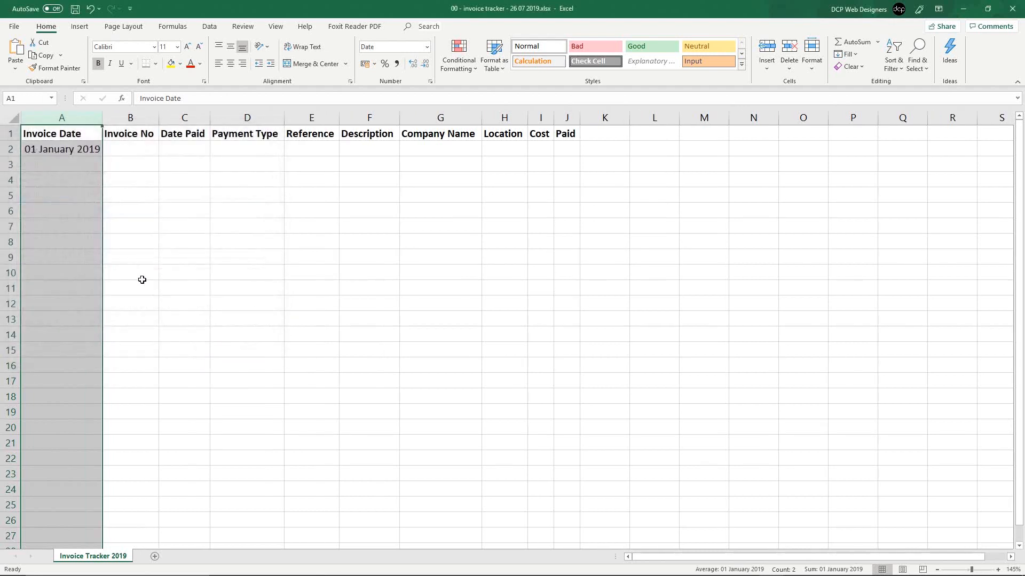
left_click(69, 192)
left_click(80, 152)
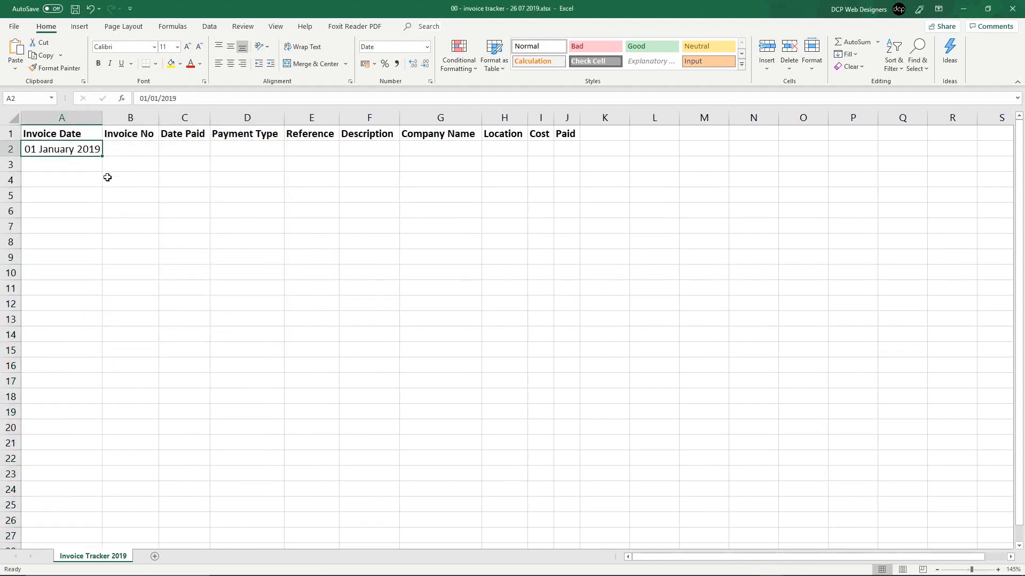
Set the Invoice Date column's date type back to *14/03/2012.
left_click(54, 118)
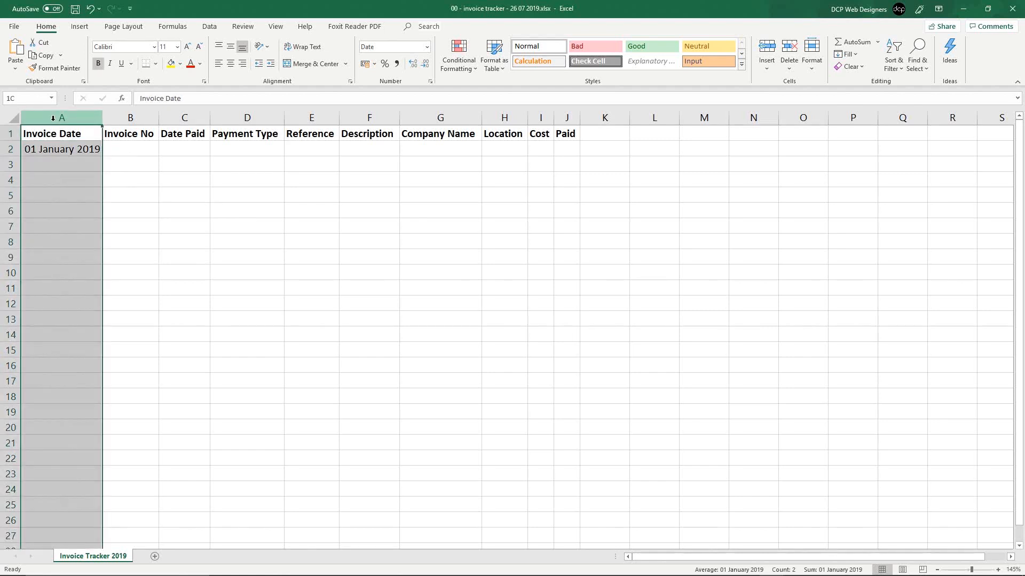
right_click(53, 118)
left_click(94, 257)
left_click(137, 207)
left_click(215, 362)
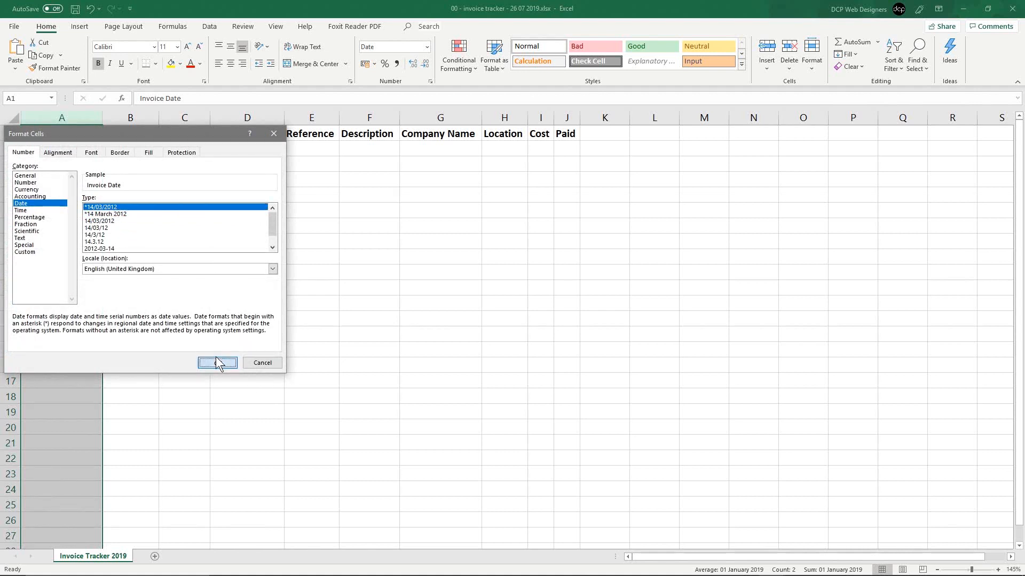
left_click(77, 193)
left_click(58, 149)
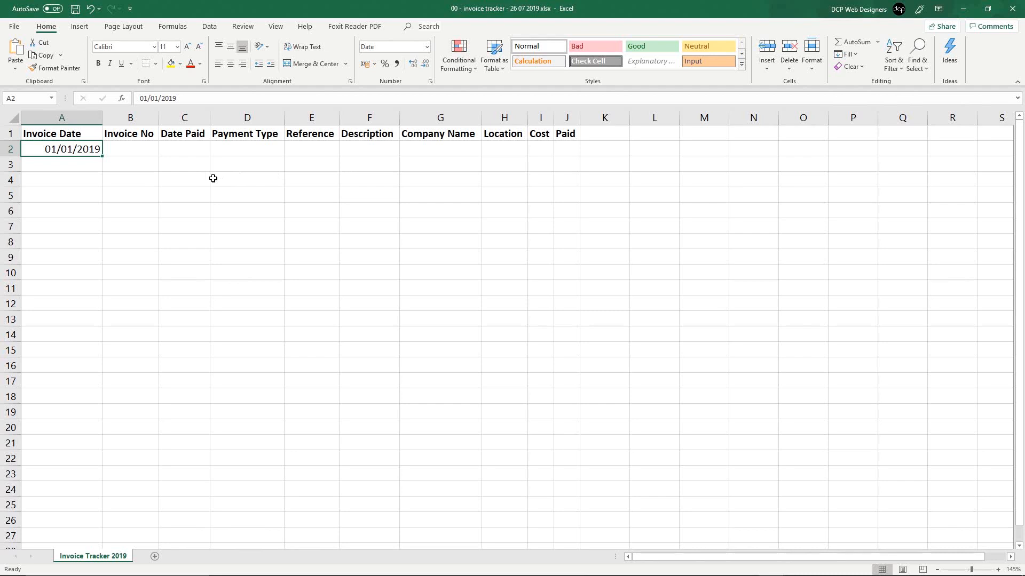
Widen the Invoice No column to make room for longer invoice numbers.
left_click(137, 151)
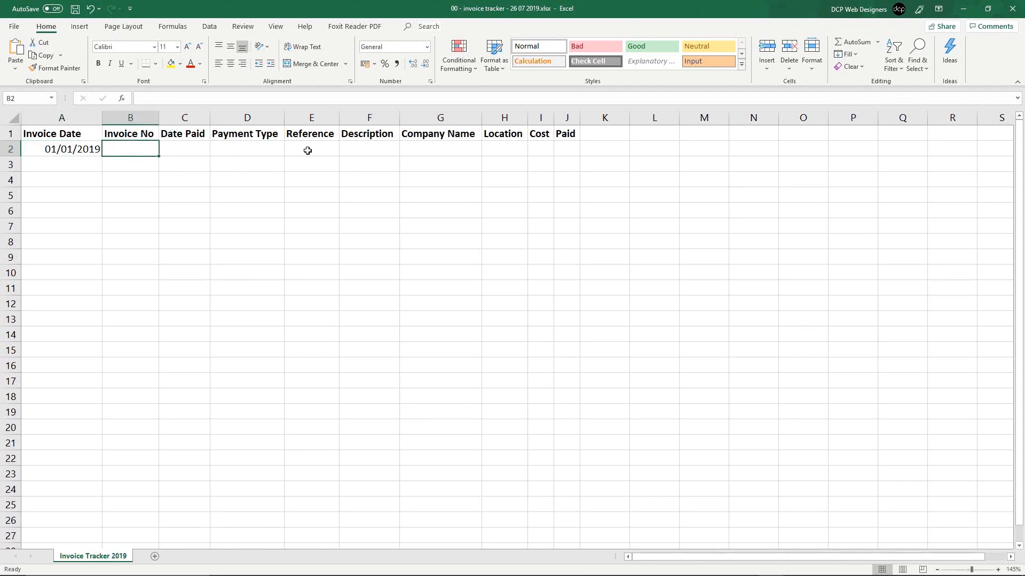
left_click_drag(158, 117, 182, 125)
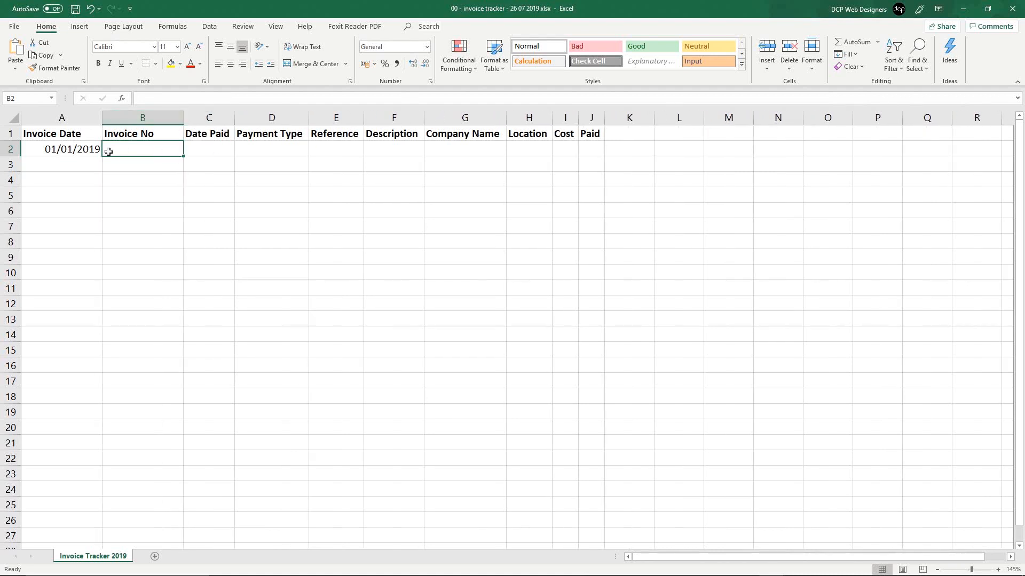
mouse_move(182, 118)
left_mouse_down()
mouse_move(149, 117)
mouse_move(204, 124)
mouse_move(192, 124)
left_mouse_up()
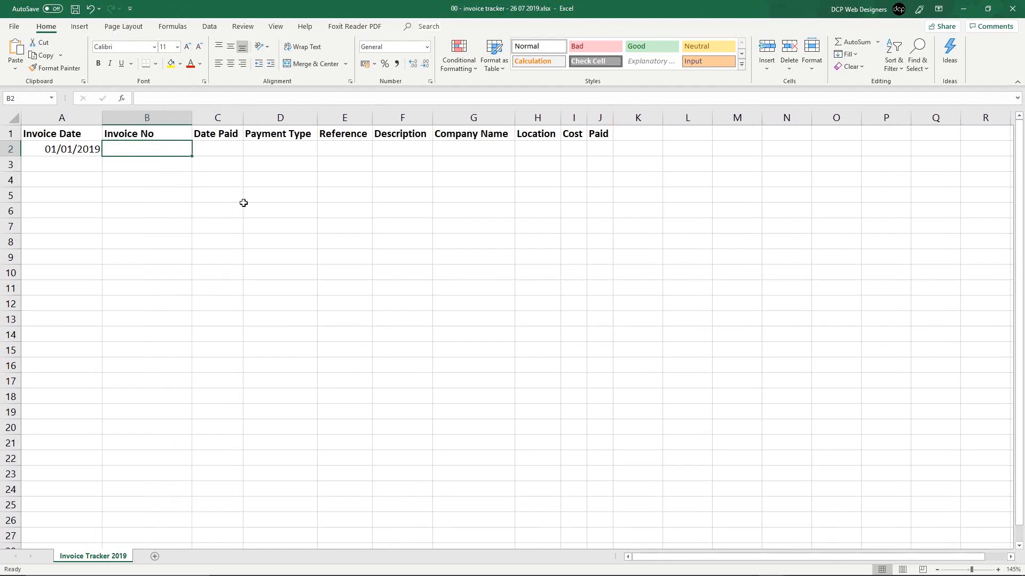
Enter the lowercase invoice number dcp20190001 in cell B2 under Invoice No.
scroll(187, 180, "up", 1)
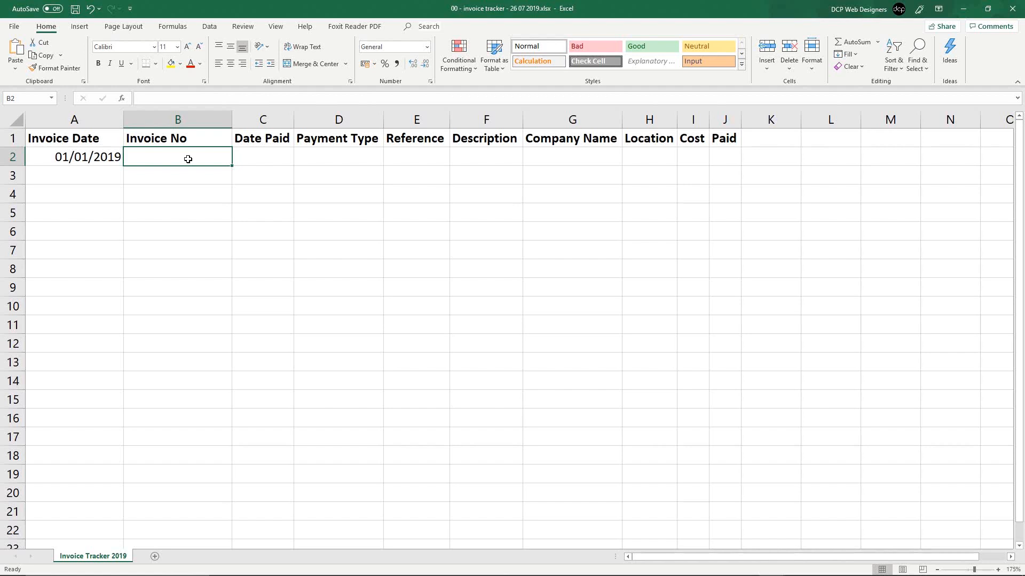
type("DCP")
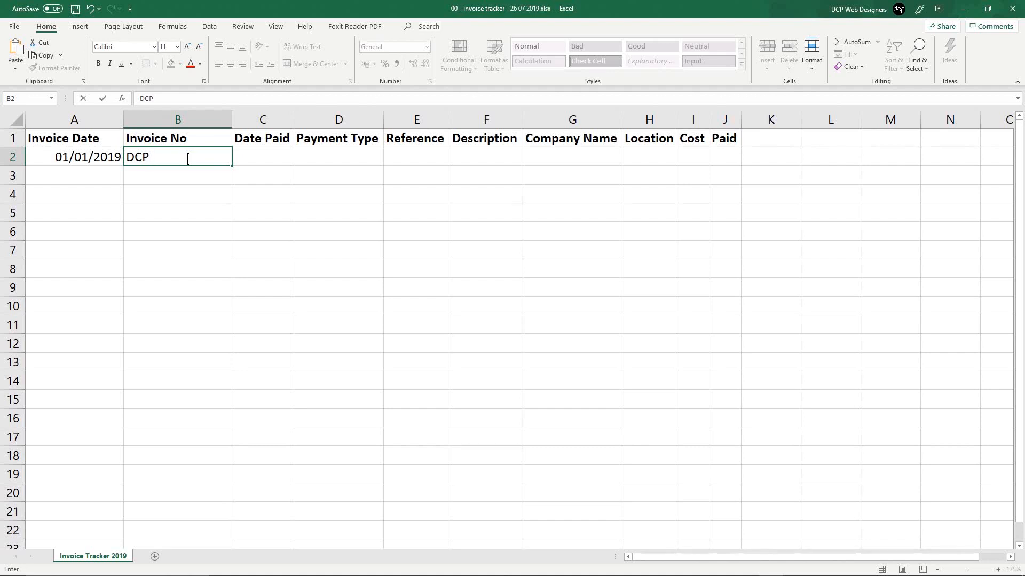
key("BackSpace")
key("BackSpace")
key("BackSpace")
type("dcp20190001")
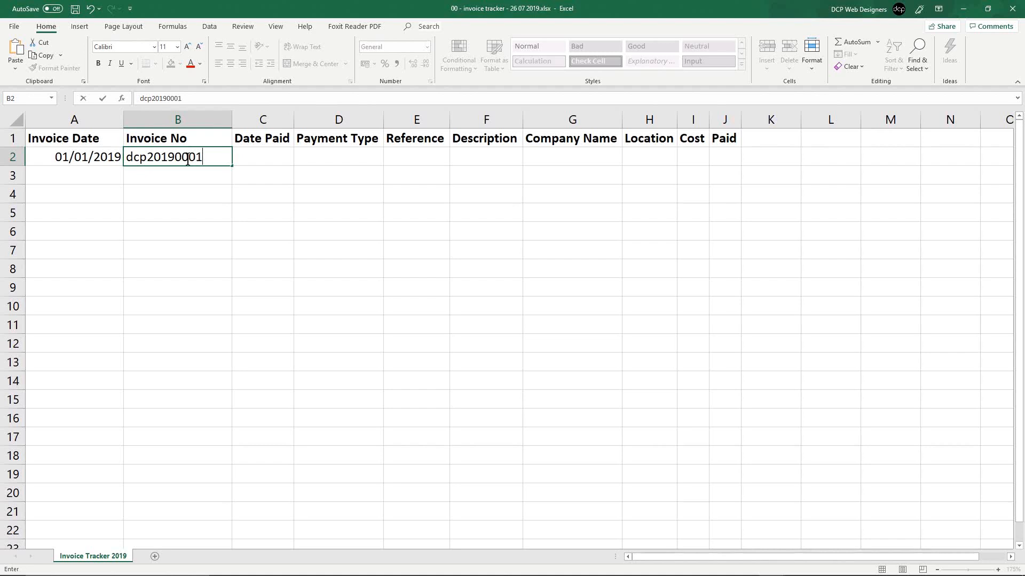
key("Return")
left_click(186, 158)
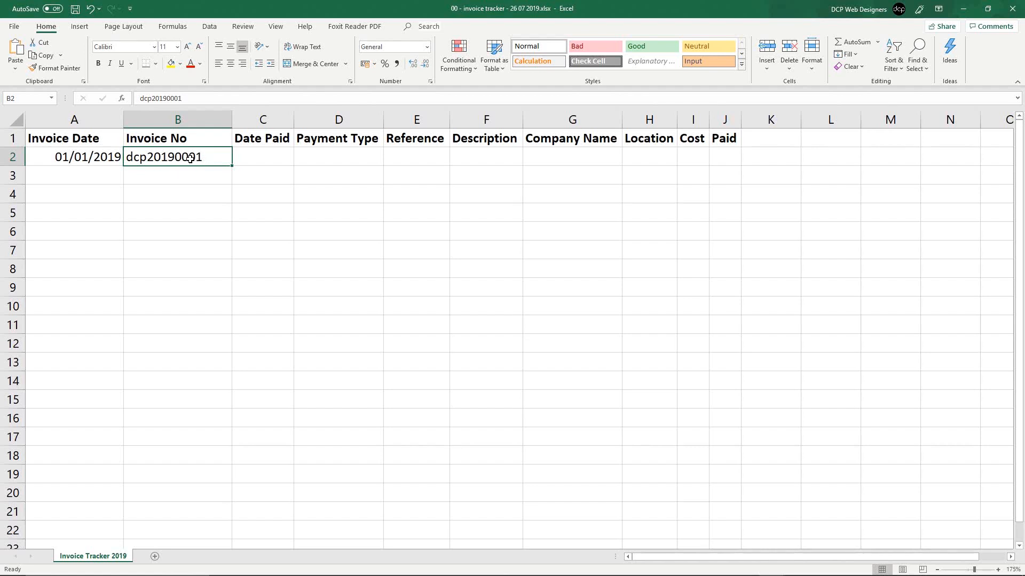
left_click(261, 155)
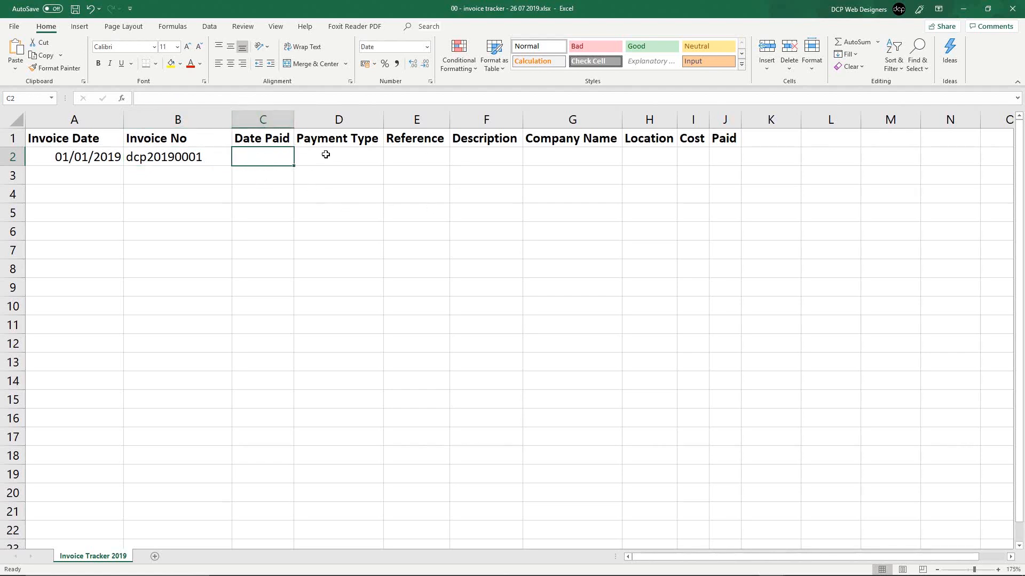
left_click(344, 158)
left_click(416, 163)
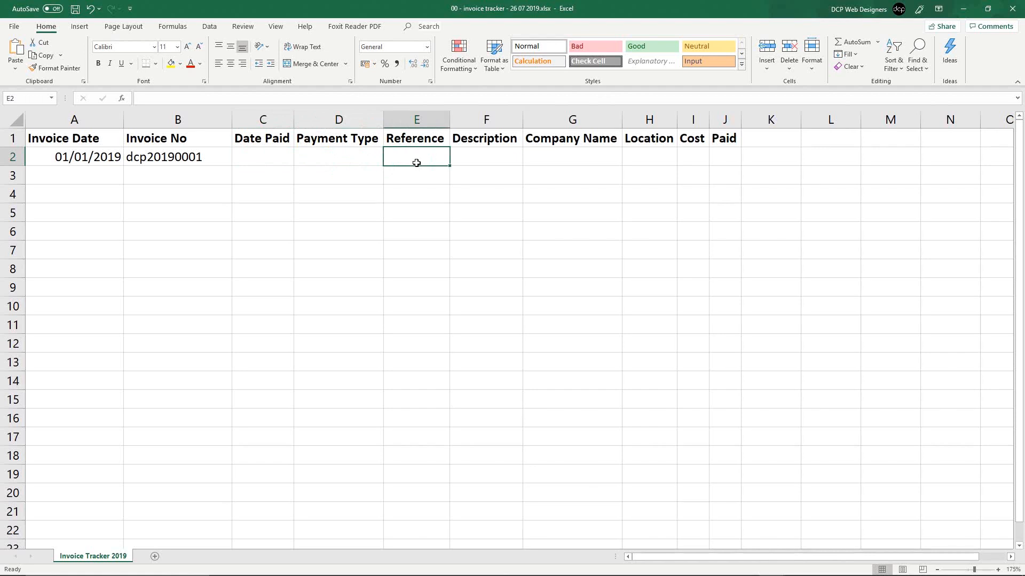
Widen the Description column and enter Logo Design x 3 in cell F2.
left_click(484, 159)
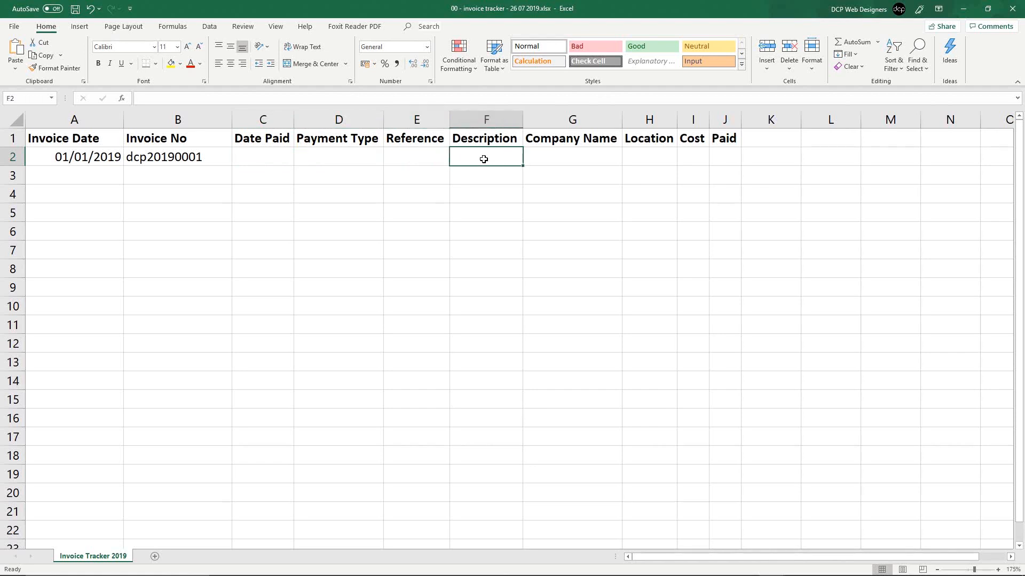
left_click_drag(523, 120, 575, 121)
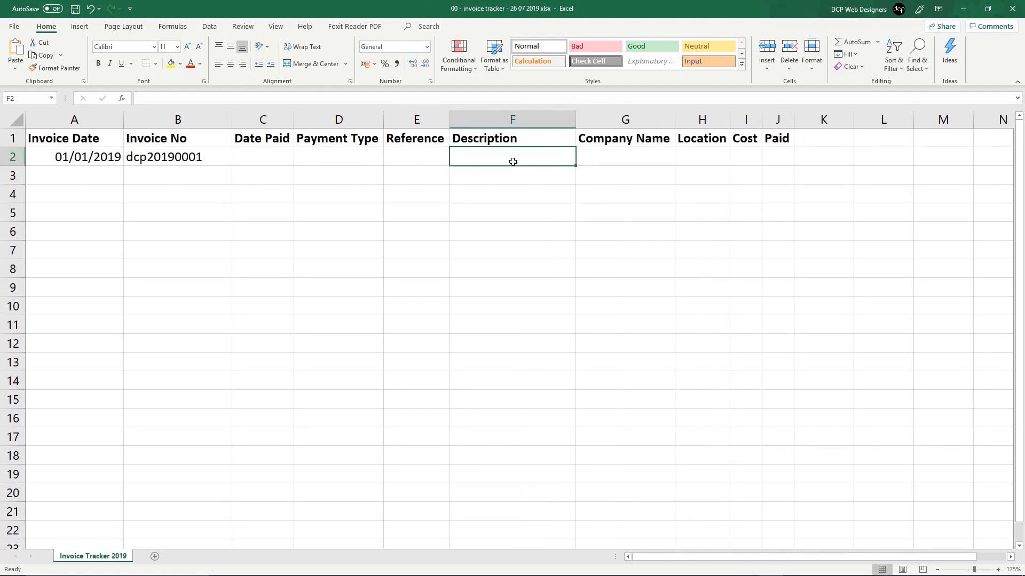
type("Logo")
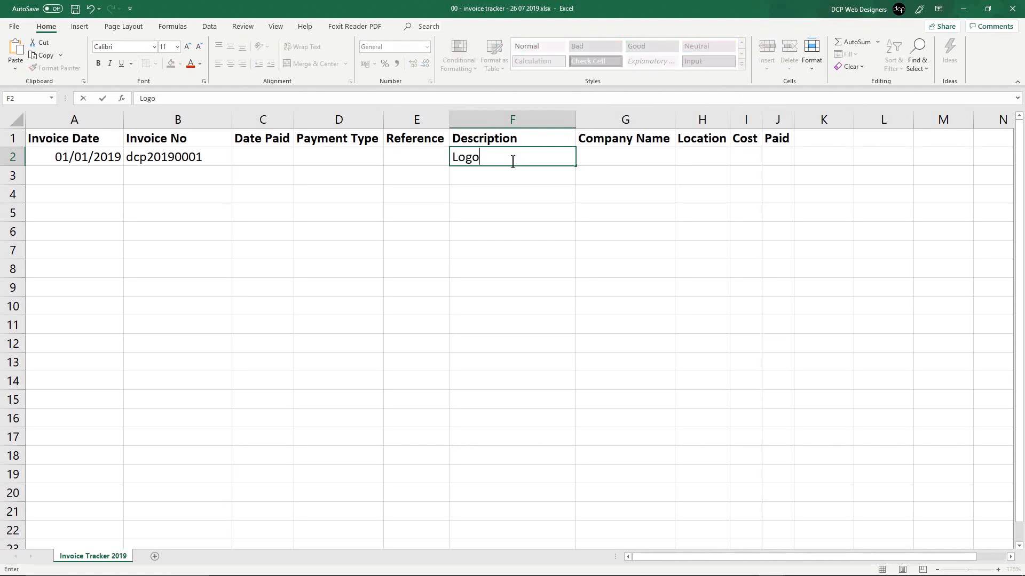
type(" Design x 3")
key("Return")
left_click(509, 155)
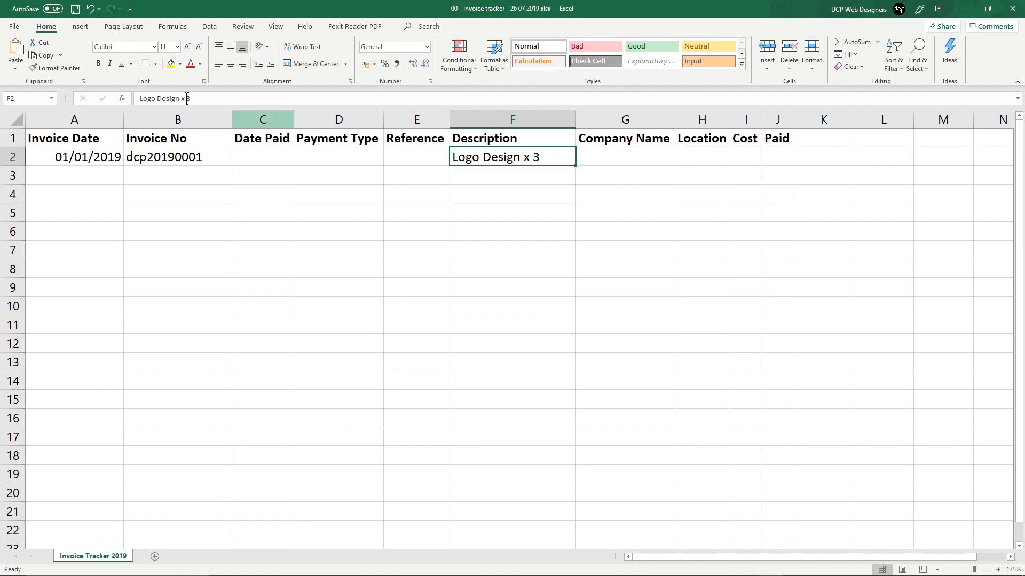
Save the workbook and enter Bojo Ltd in cell G2 under Company Name.
left_click(76, 8)
left_click(623, 156)
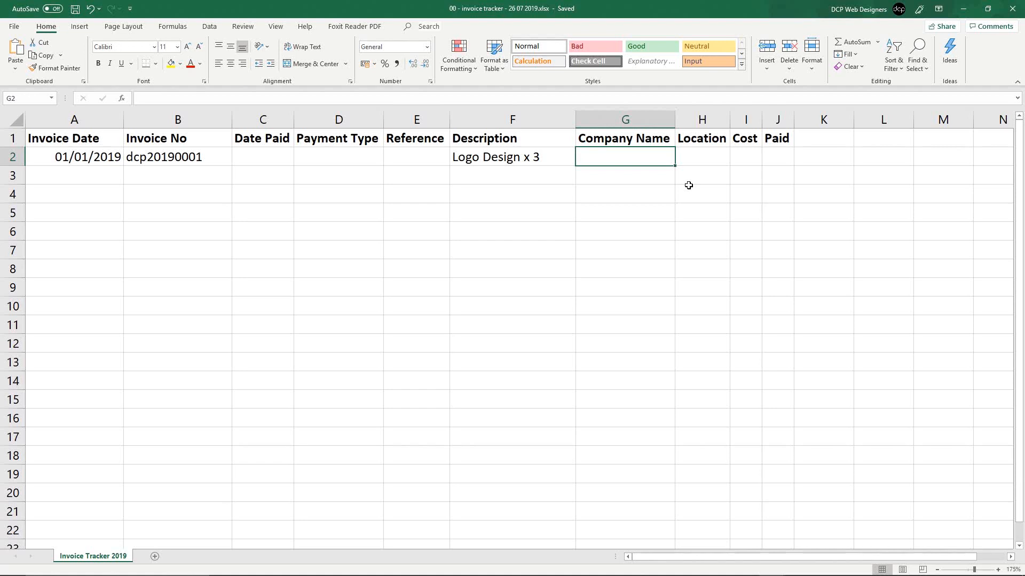
type("Bojo")
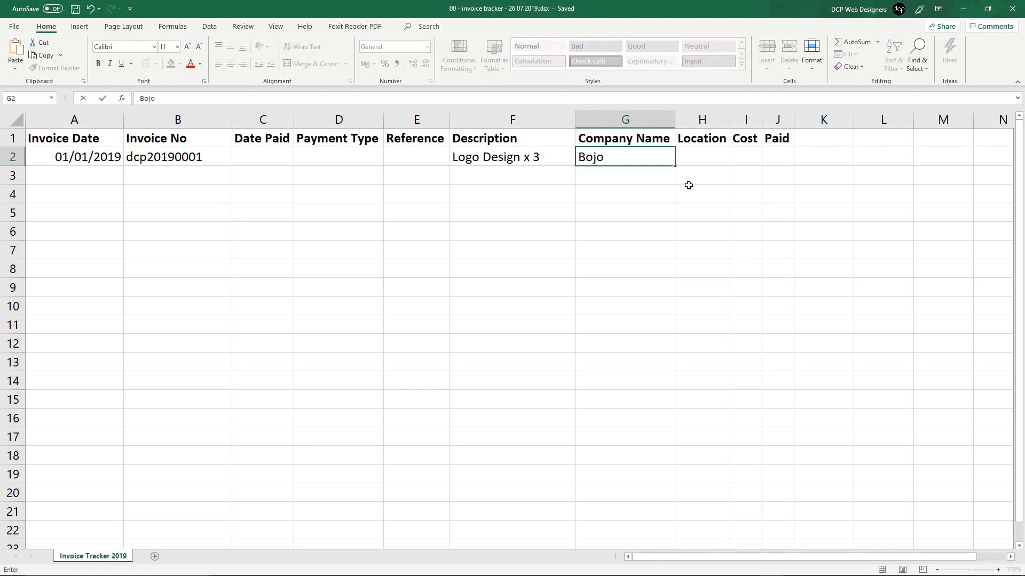
type(" Company Ltd")
key("BackSpace")
key("BackSpace")
key("BackSpace")
key("BackSpace")
key("BackSpace")
key("BackSpace")
key("BackSpace")
key("BackSpace")
key("BackSpace")
key("BackSpace")
key("BackSpace")
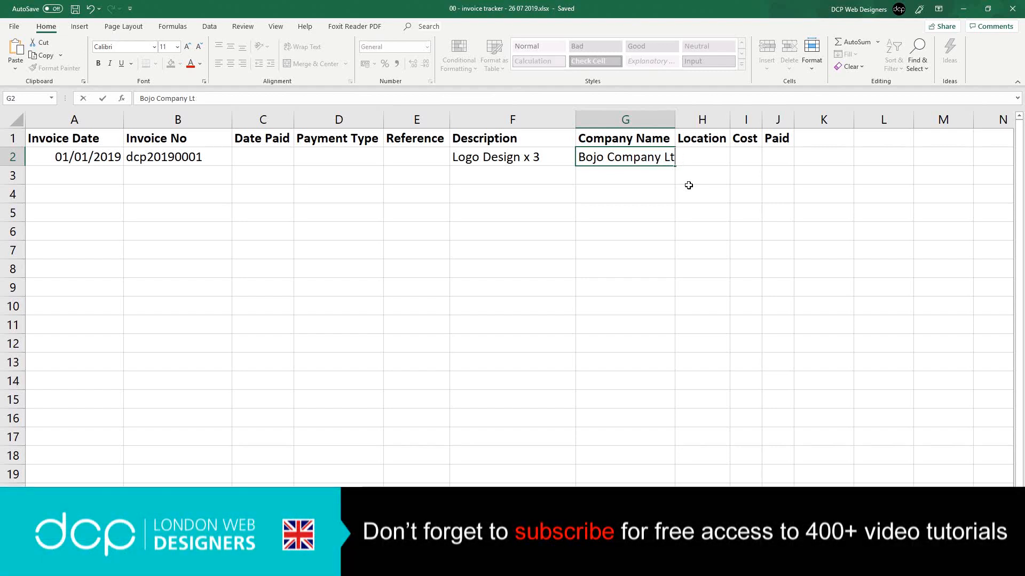
type("Ltd")
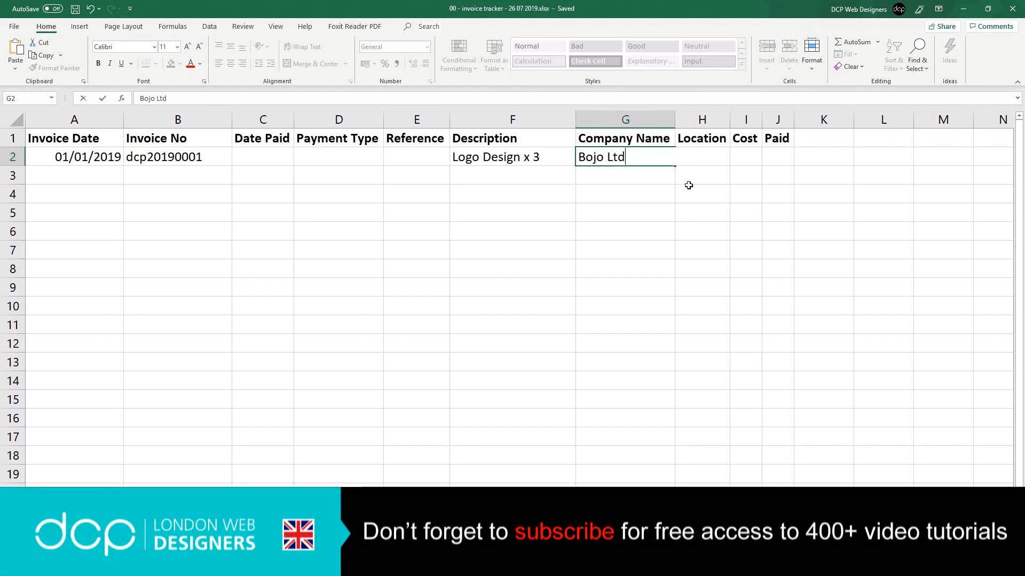
key("Return")
Enter UK in cell H2 under Location for the first invoice.
left_click(701, 155)
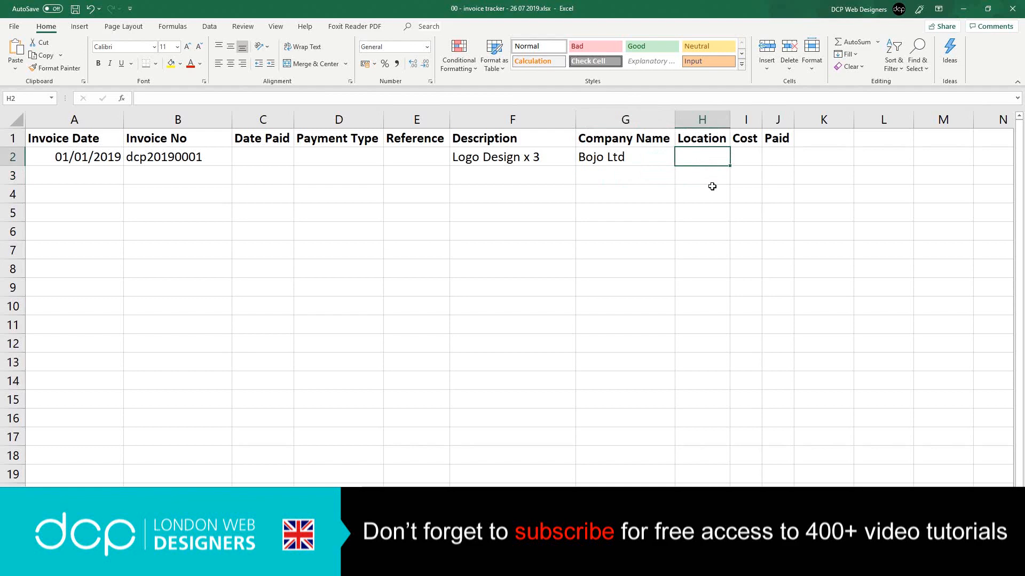
type("UK")
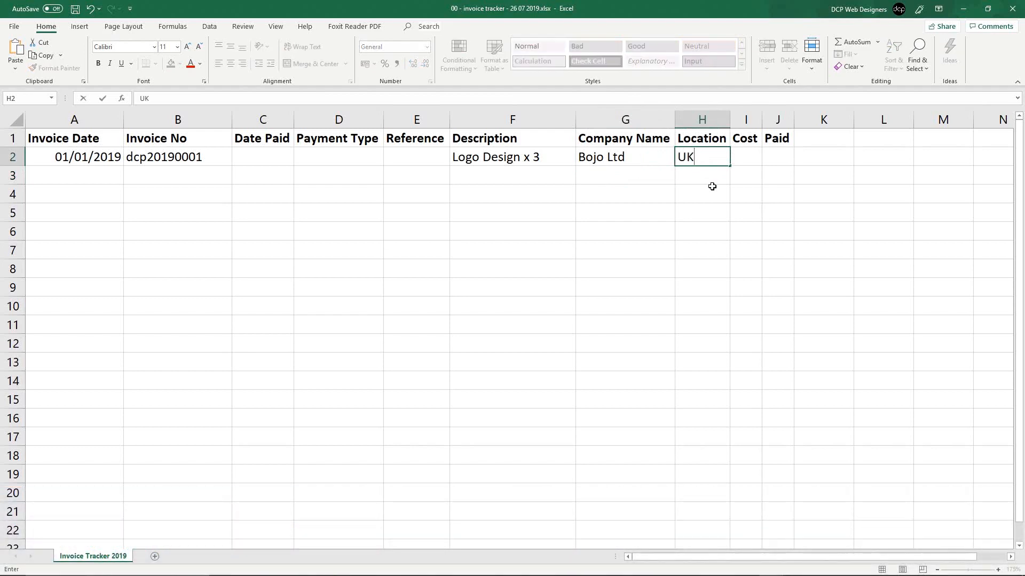
left_click(712, 186)
left_click(692, 159)
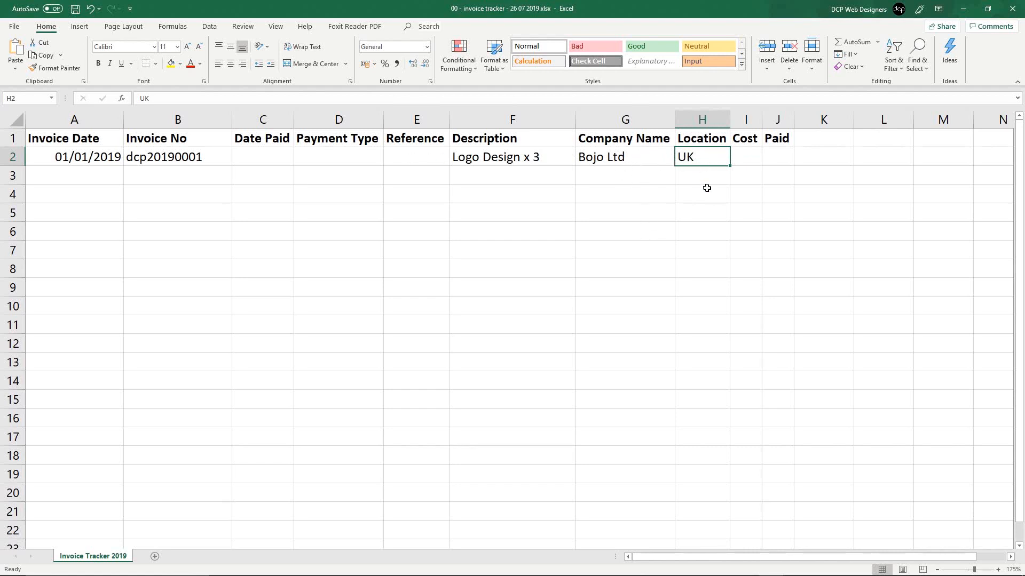
Widen the Cost column and enter a cost of 145 in cell I2.
left_click(745, 155)
left_click_drag(761, 119, 807, 119)
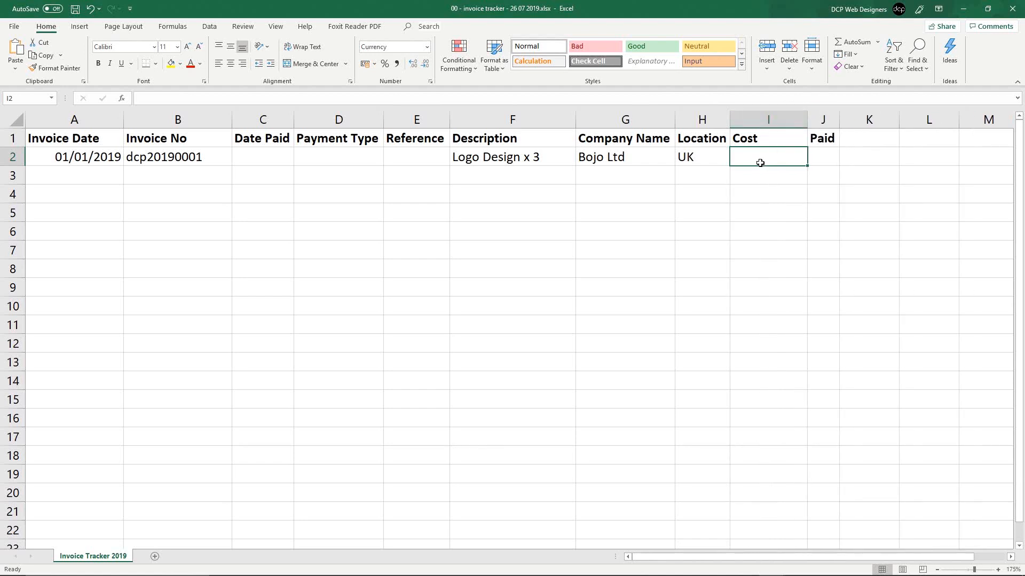
type("145")
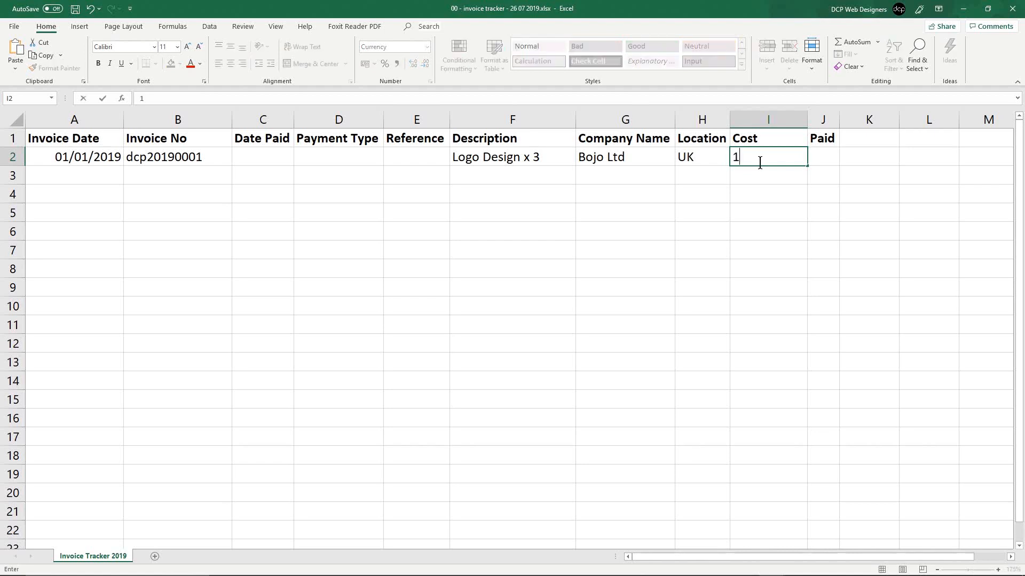
Enter NO in cell J2 under Paid to mark the first invoice as unpaid.
left_click(826, 156)
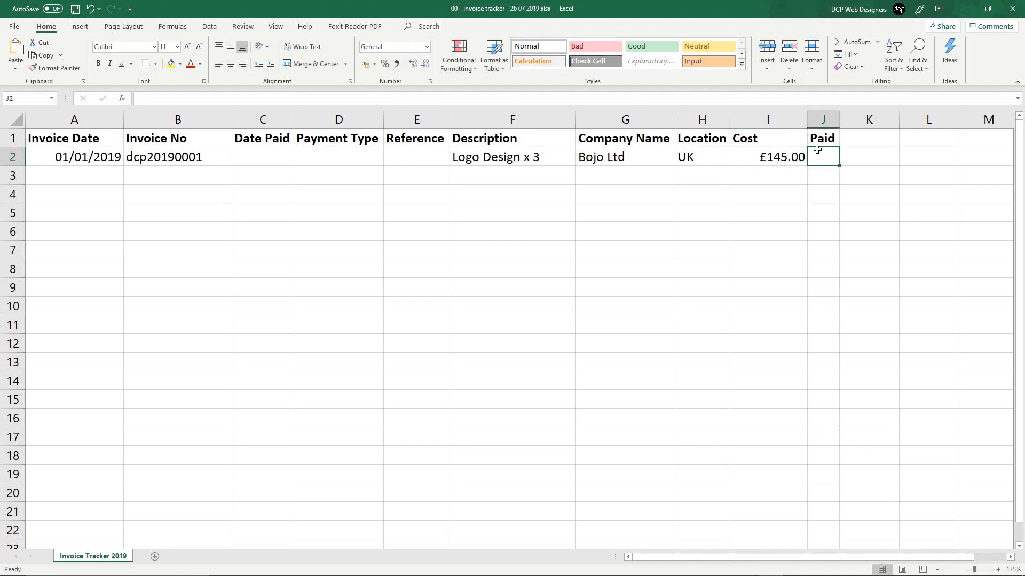
type("NO")
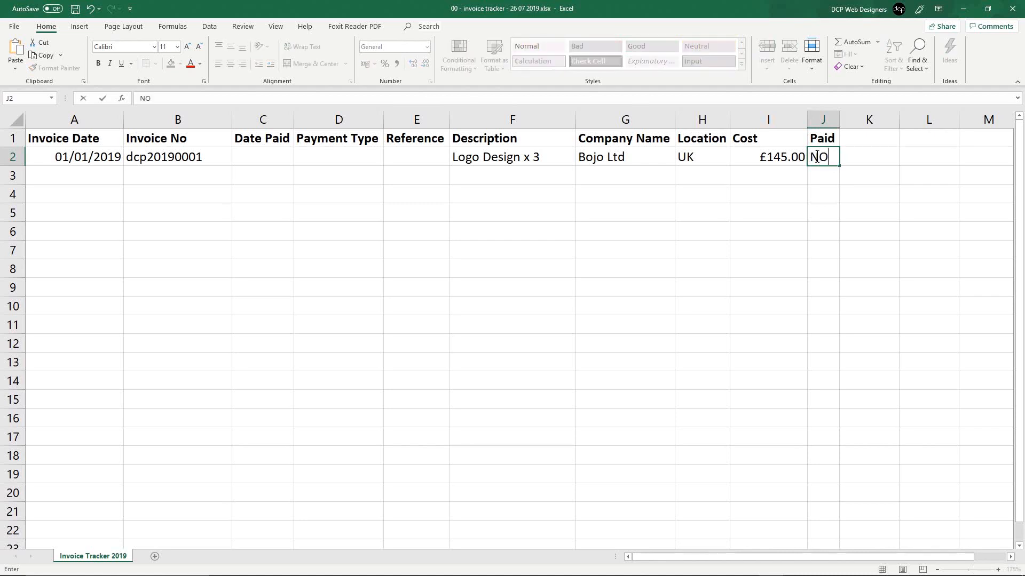
key("Return")
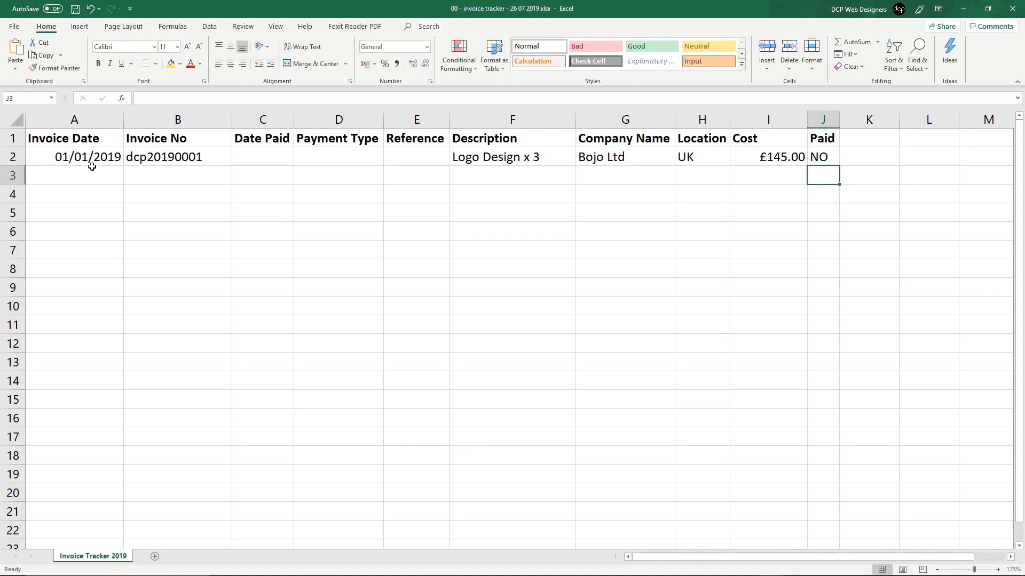
Left-align the contents of the entire worksheet and save the workbook.
left_click(11, 156)
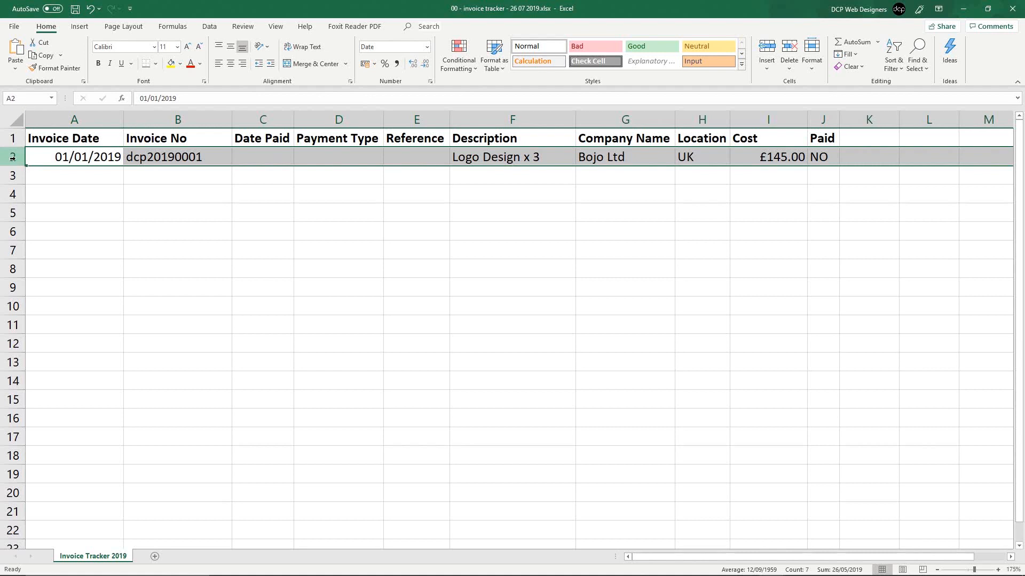
left_click(15, 119)
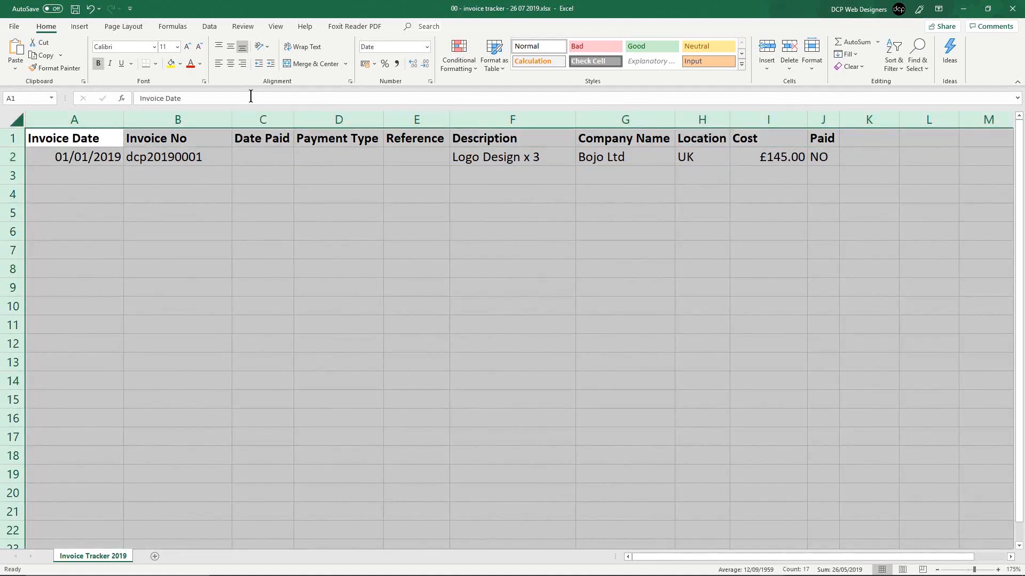
left_click(219, 62)
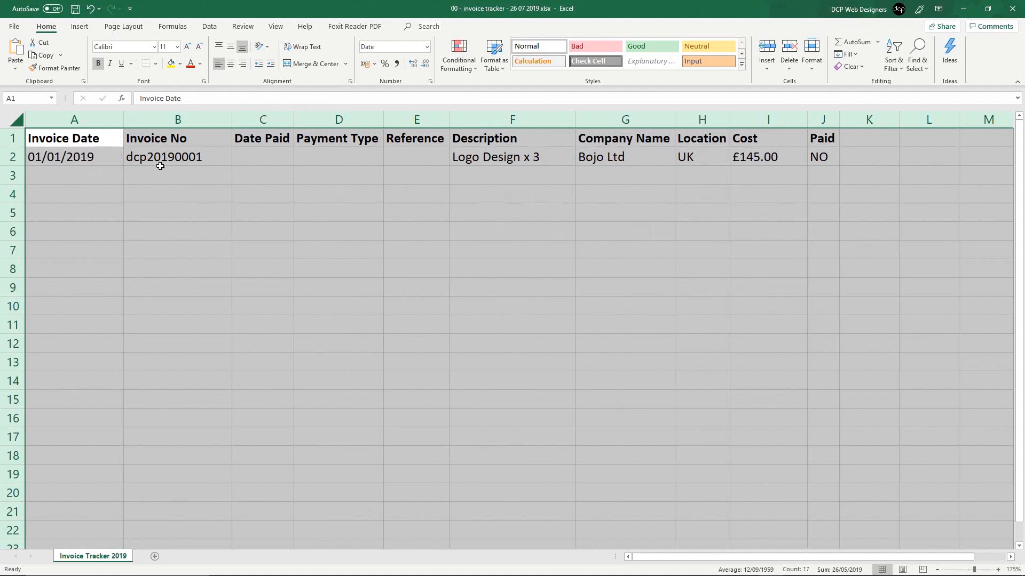
left_click(183, 170)
left_click(75, 9)
left_click(78, 163)
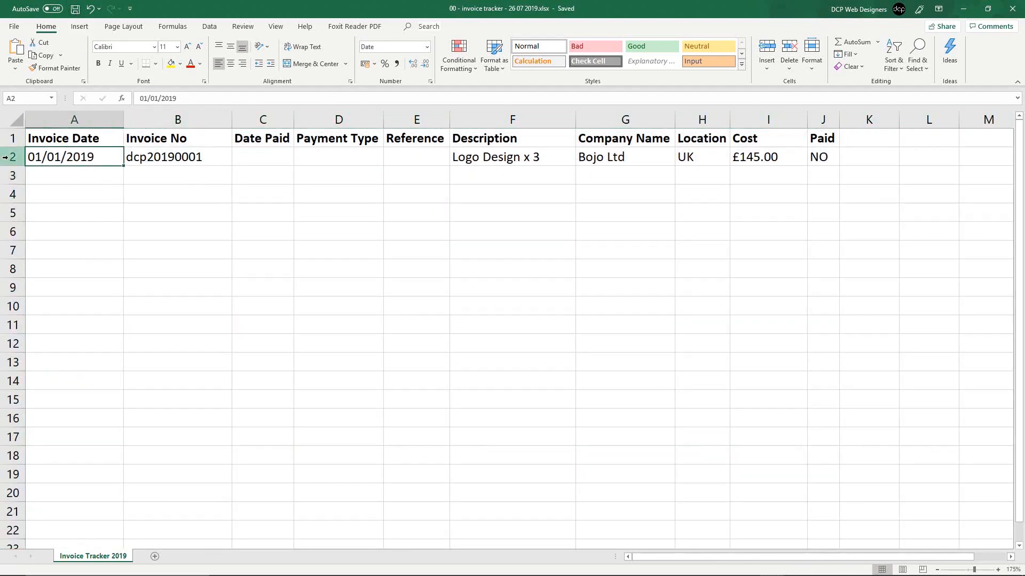
left_click(5, 157)
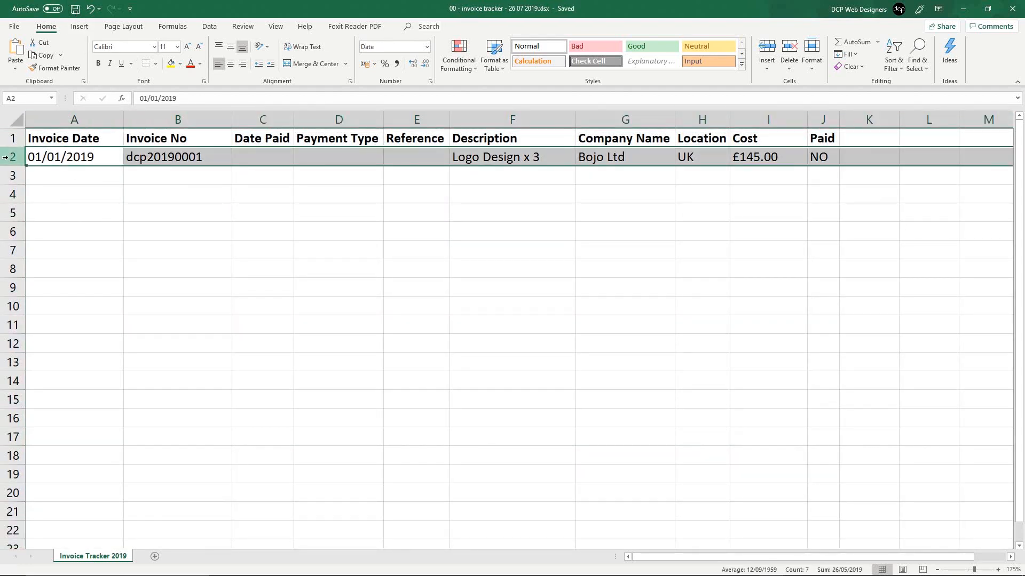
left_click(117, 155)
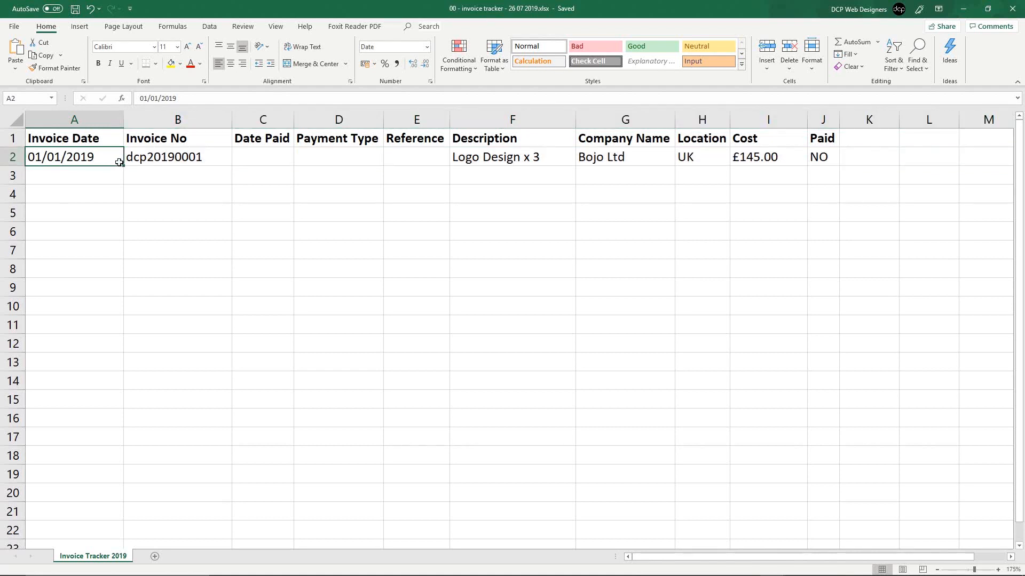
left_click(13, 178)
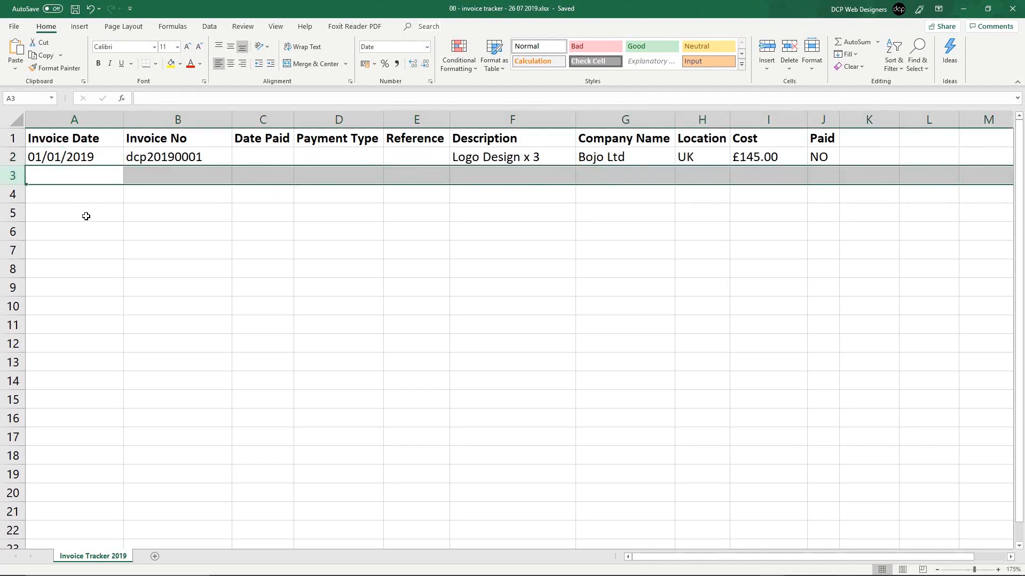
left_click(78, 163)
left_click(42, 179)
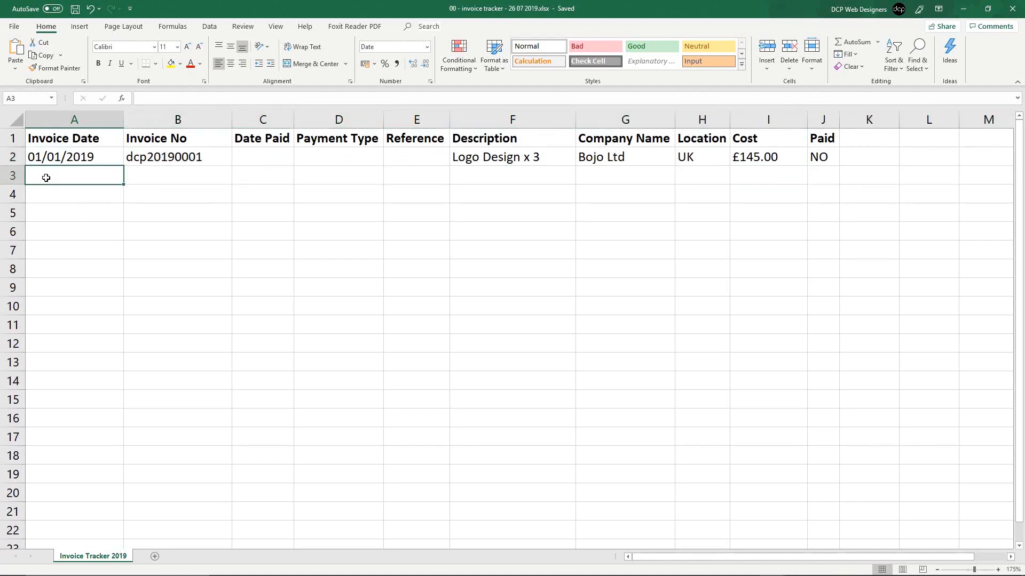
Autofill the invoice date from cell A2 down one row to produce 02/01/2019 in A3.
left_click(105, 159)
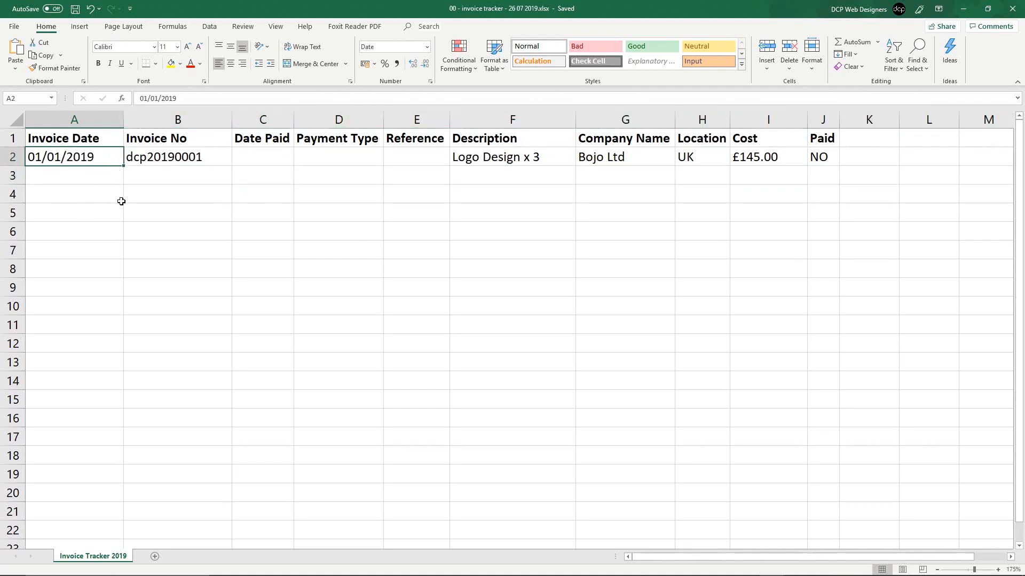
scroll(129, 221, "up", 10)
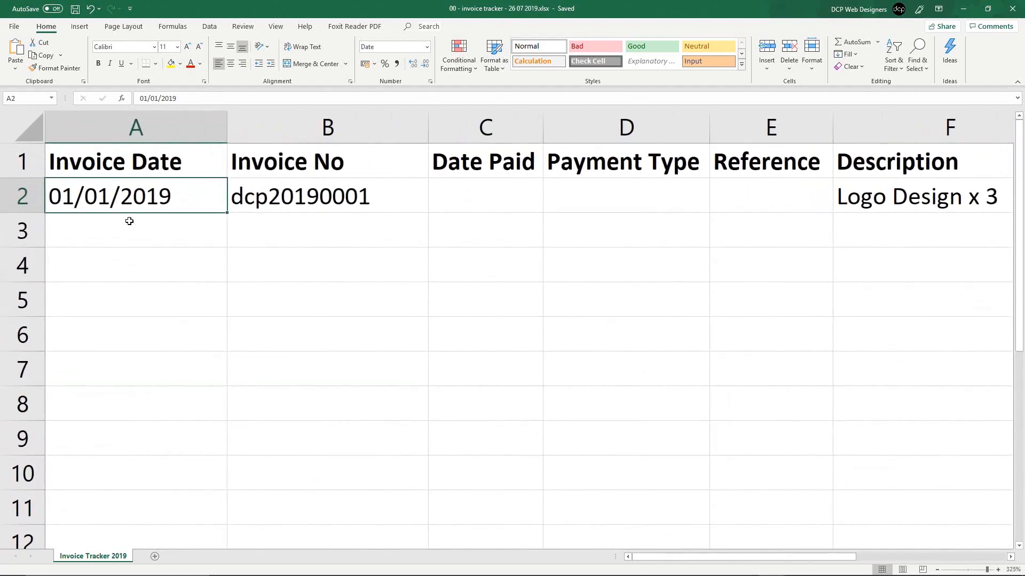
scroll(129, 221, "up", 2)
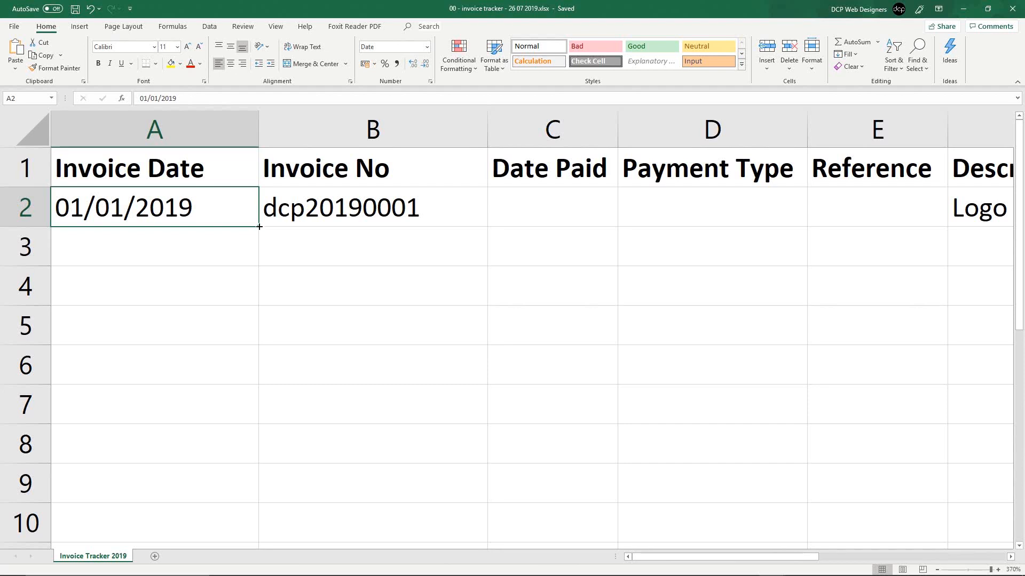
left_click_drag(259, 226, 259, 227)
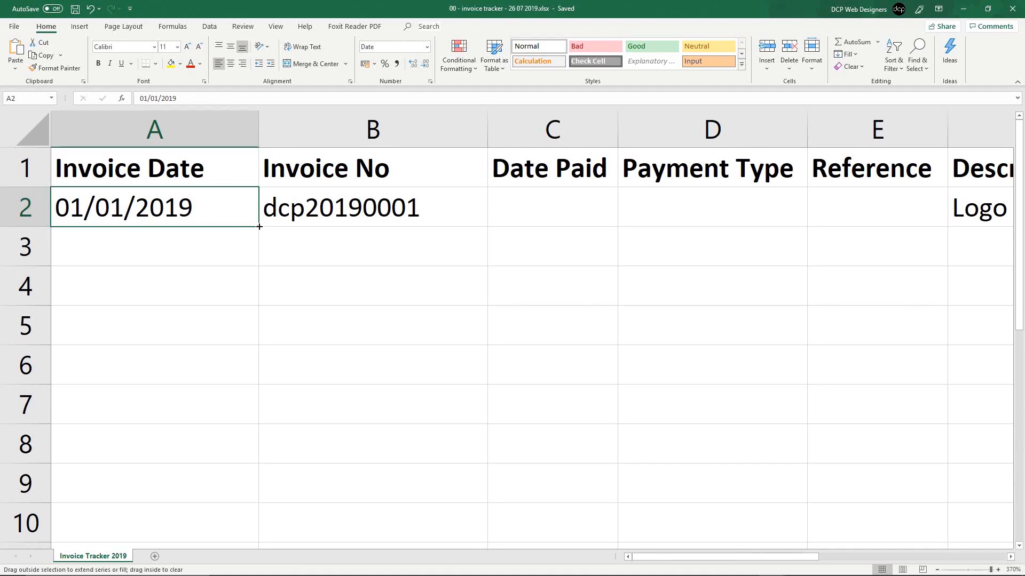
left_click_drag(259, 227, 259, 266)
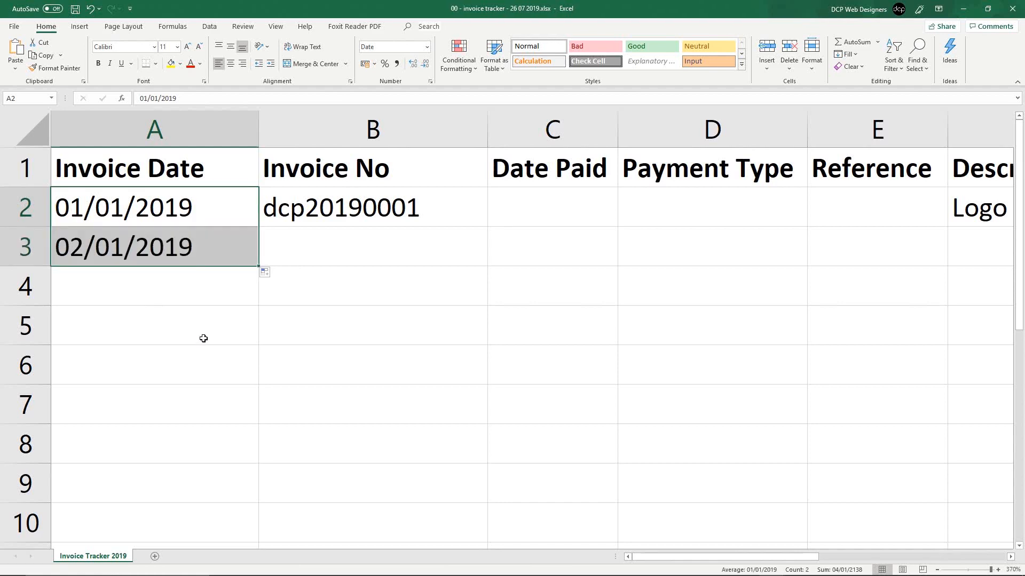
Clear the autofilled date from cell A3 in the Invoice Date column.
scroll(201, 340, "down", 14)
scroll(204, 336, "up", 2)
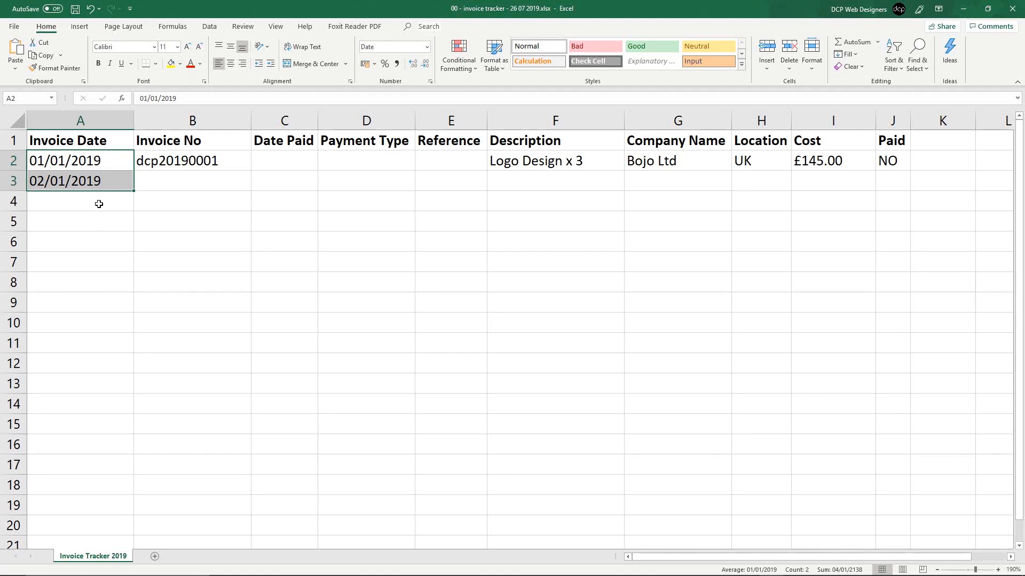
left_click(94, 187)
key("Delete")
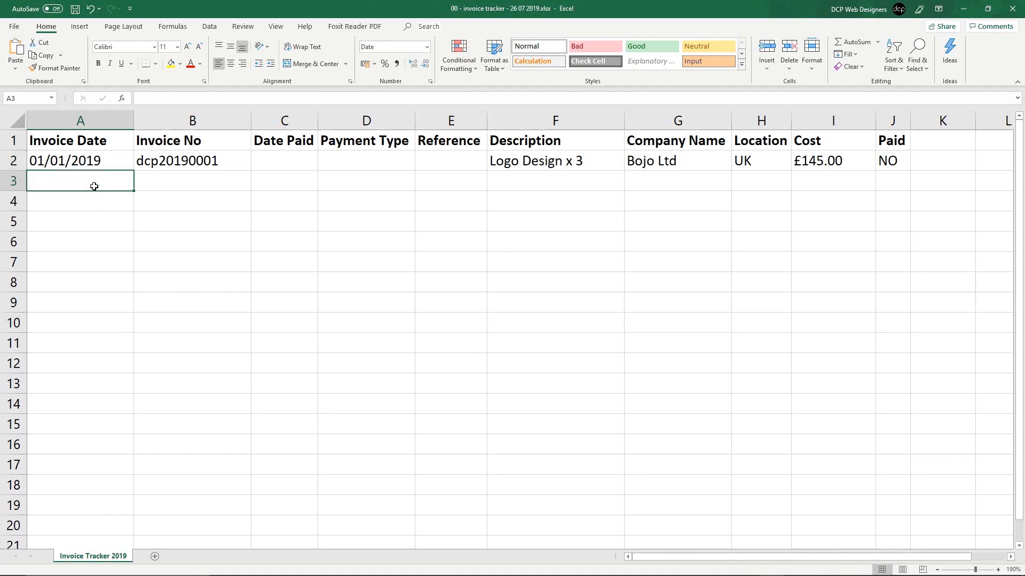
Extend the date series from cell A2 into A3 again, giving 02/01/2019.
left_click(89, 160)
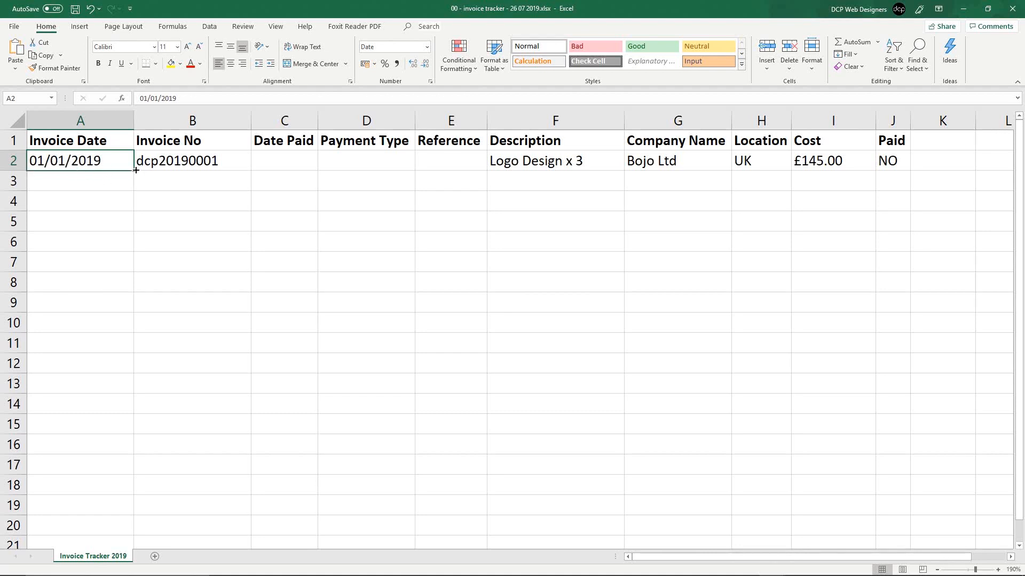
left_click_drag(135, 170, 134, 191)
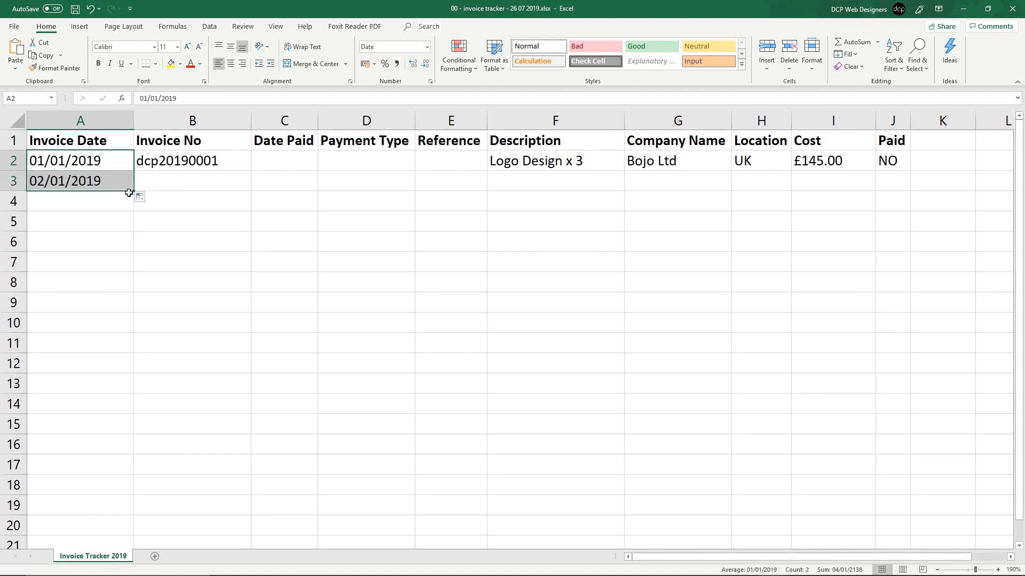
Copy the date 02/01/2019 from A3 into A4 and A5 in the Invoice Date column.
left_click(50, 185)
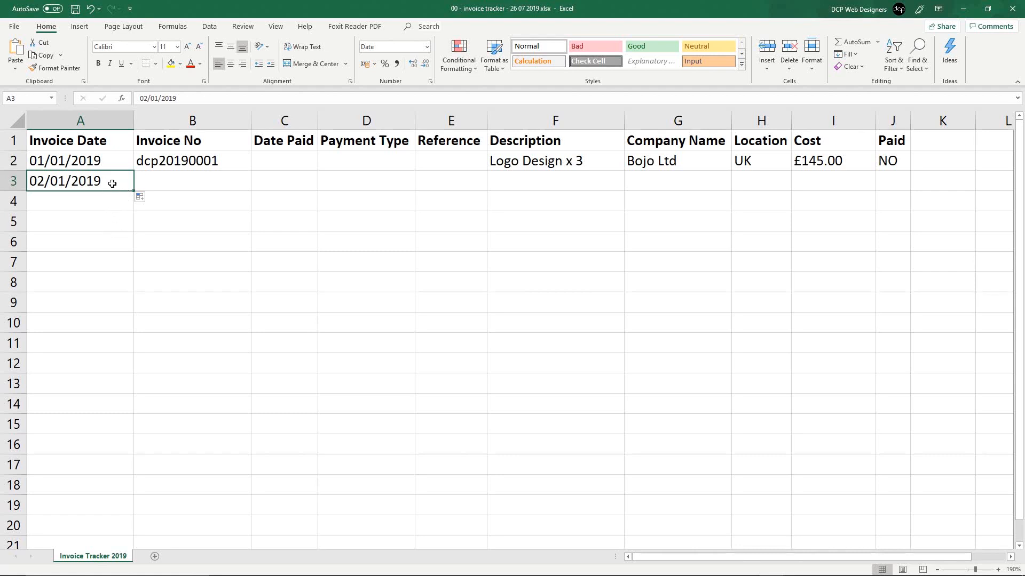
key("ctrl+c")
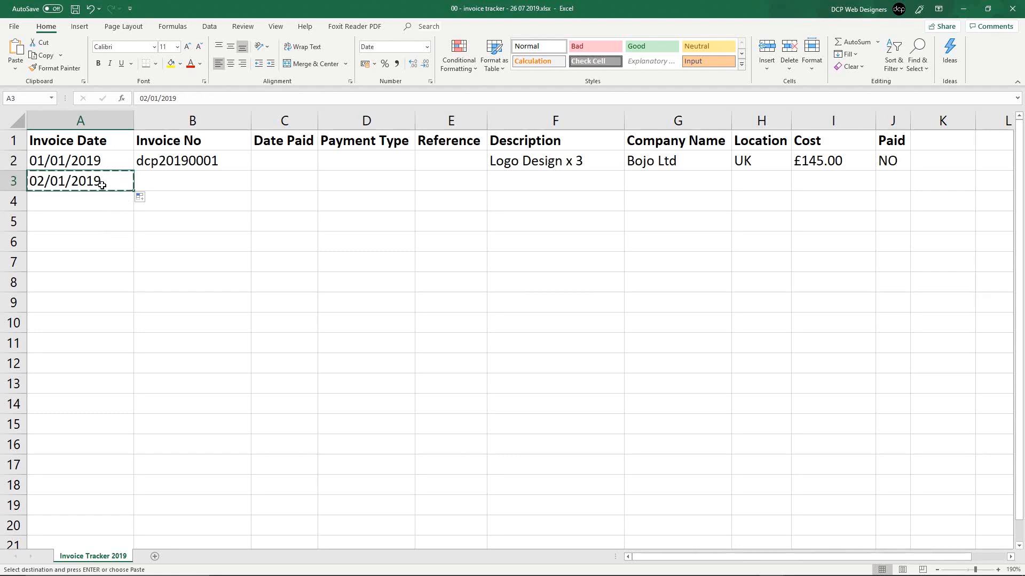
left_click(101, 209)
key("ctrl+v")
left_click(97, 221)
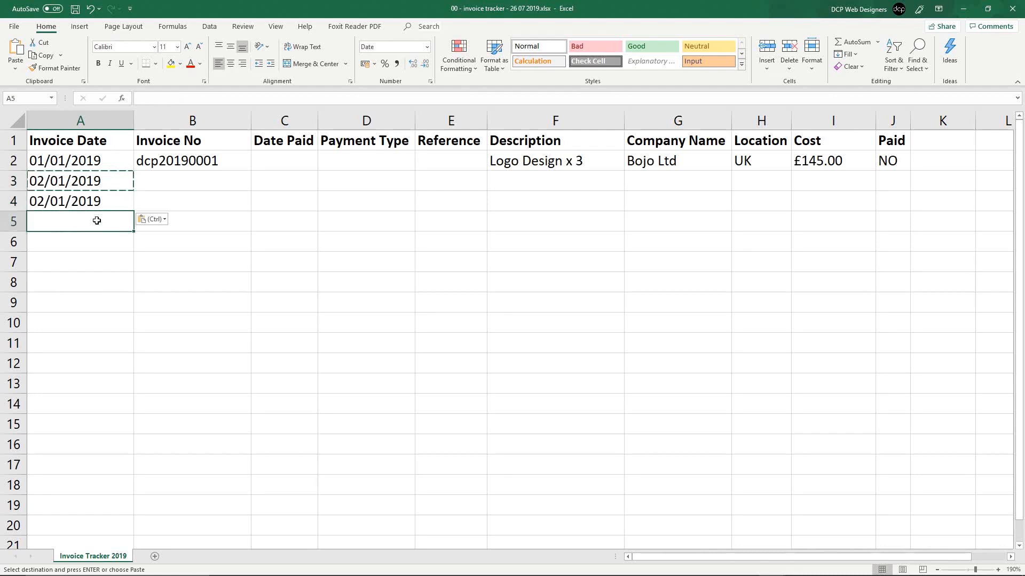
key("ctrl+v")
key("Escape")
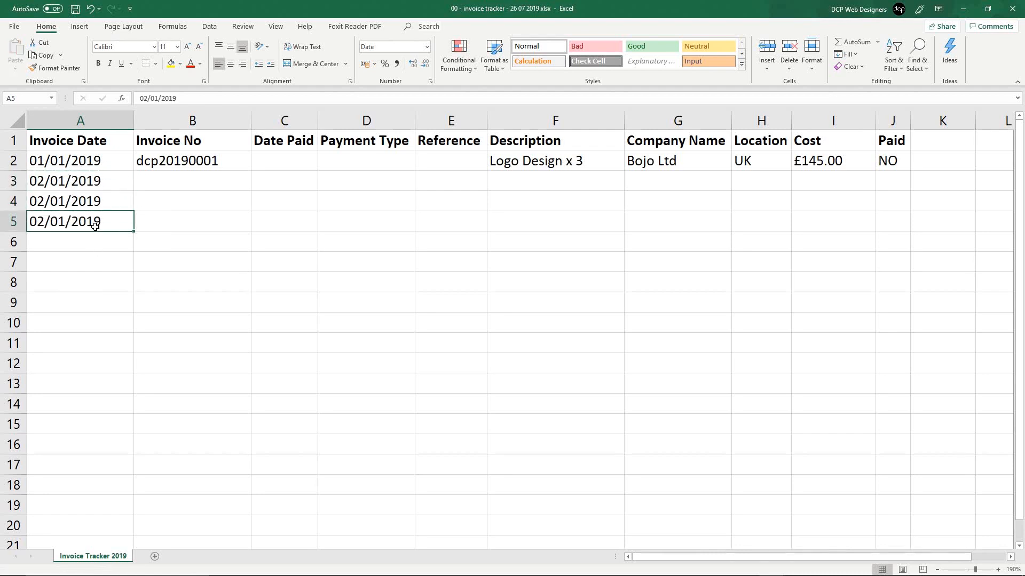
left_click_drag(60, 188, 80, 221)
left_click_drag(13, 182, 20, 220)
left_click(160, 192)
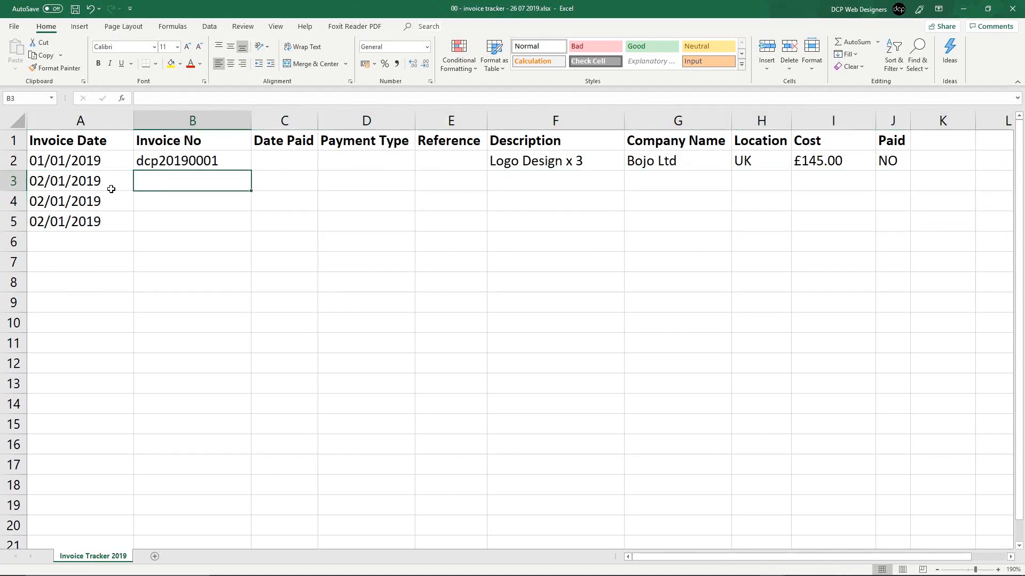
Undo the pasted dates in A4 and A5 and the autofilled date in A3.
key("ctrl+z")
key("ctrl+z")
key("Escape")
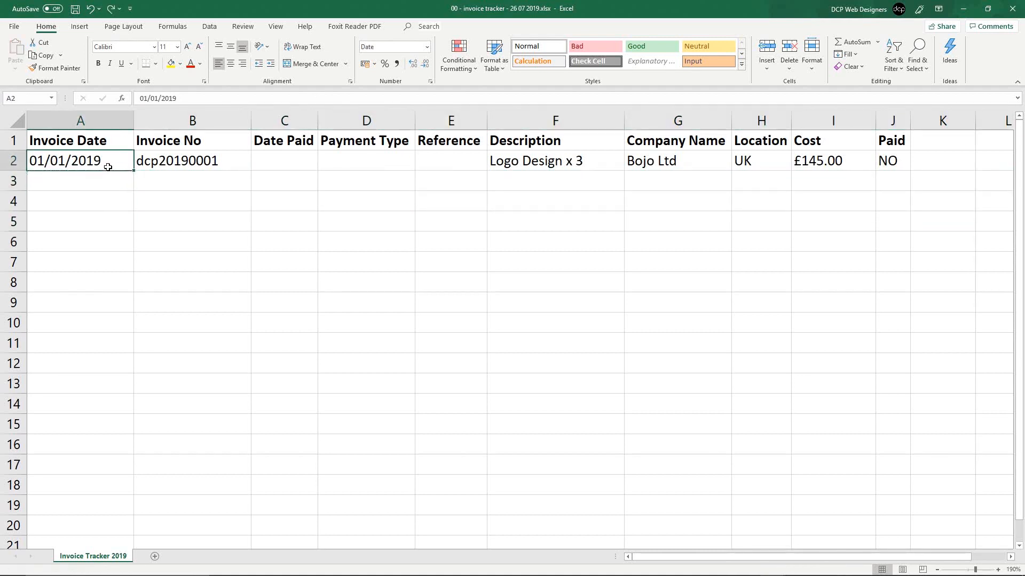
Autofill the date from A2 into A3, copy 02/01/2019 into A4:A5 and save the workbook.
left_click_drag(133, 170, 87, 222)
left_click(80, 182)
key("ctrl+c")
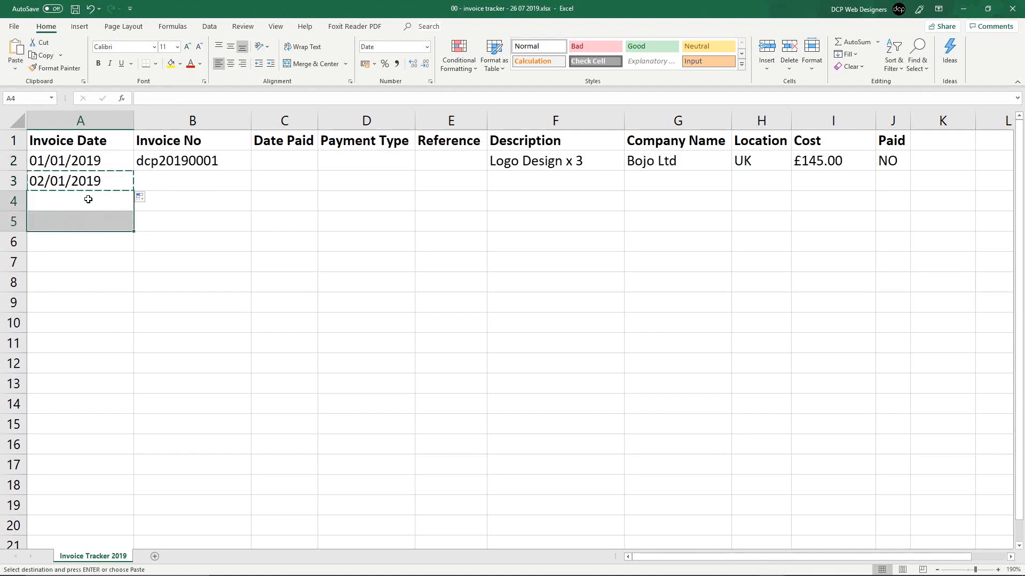
key("ctrl+v")
key("ctrl+s")
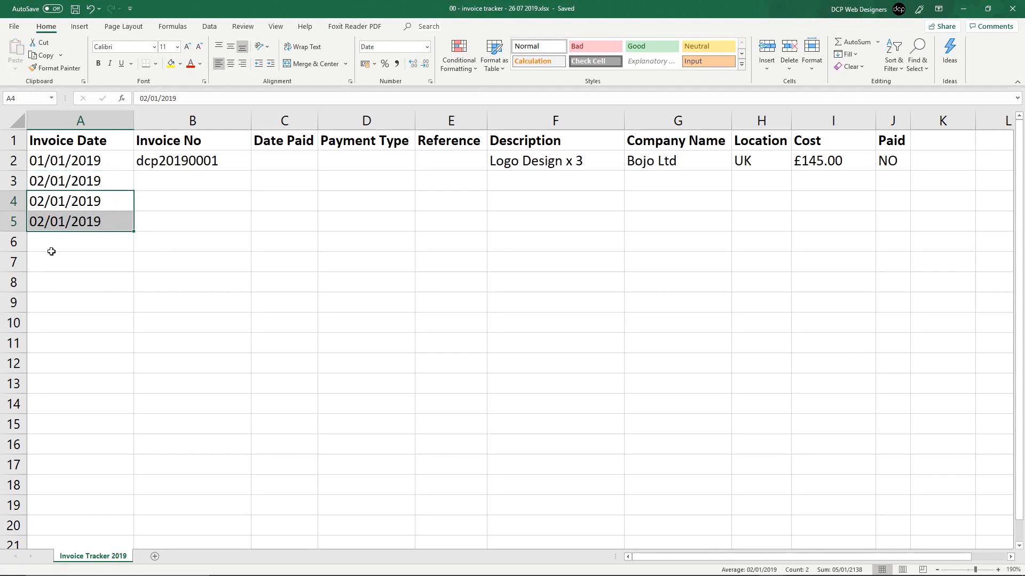
Clear the dates in A3:A5 and autofill the date series from A2 down to 09/01/2019 in A10.
left_click_drag(75, 184, 79, 219)
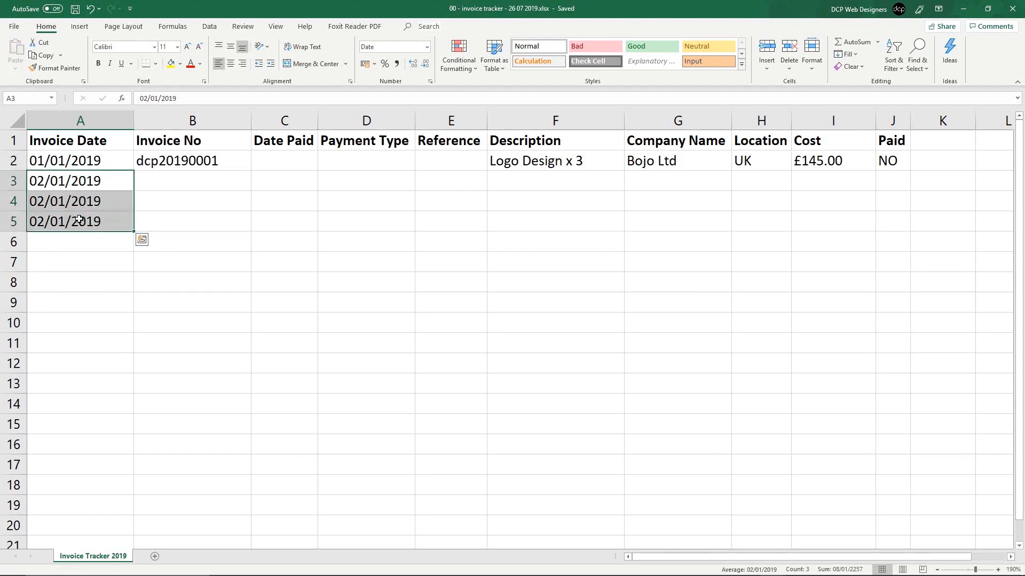
key("Delete")
left_click(96, 164)
left_click_drag(134, 171, 123, 331)
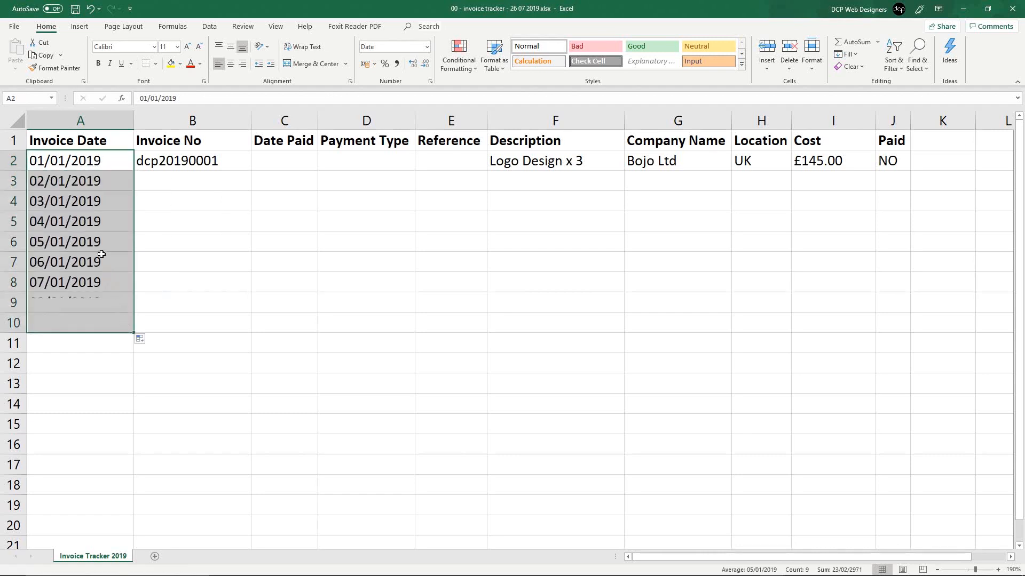
Clear the contents of rows 4 to 10, removing the autofilled dates below A3.
left_click(41, 187)
left_click(49, 201)
left_click(52, 221)
left_click(57, 240)
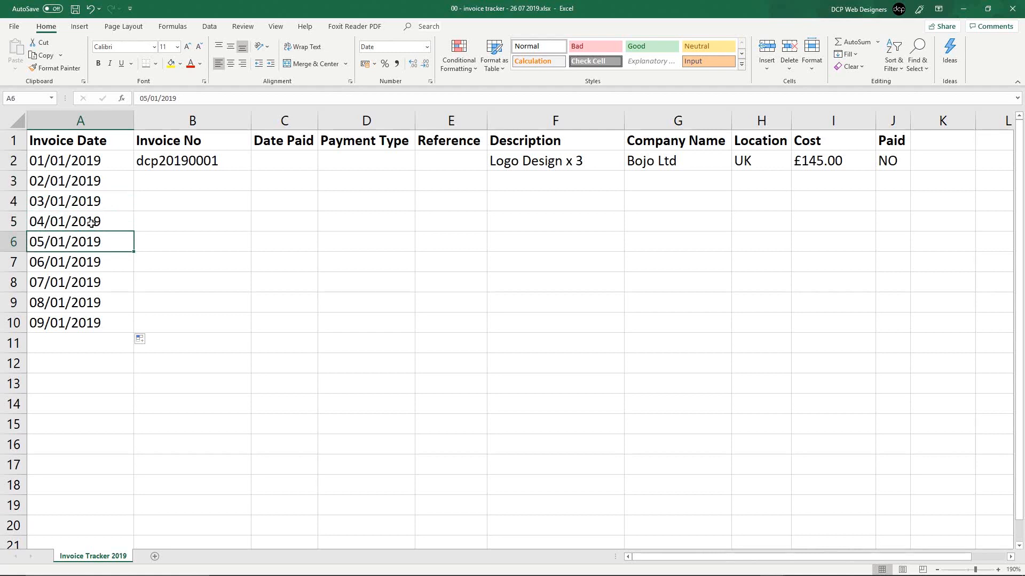
left_click_drag(12, 208, 5, 322)
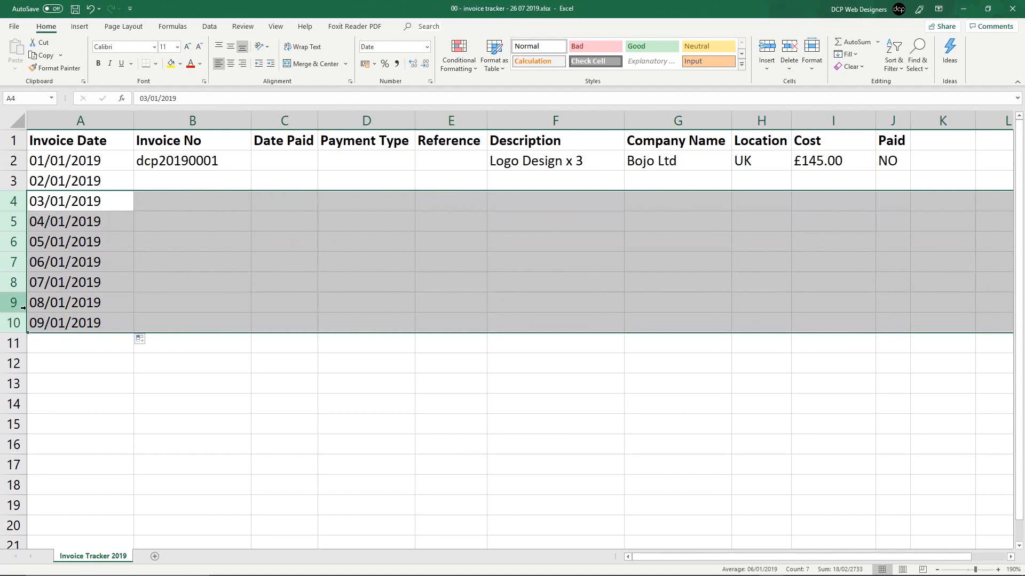
key("Delete")
Copy the date 02/01/2019 from A3 into A4 and A5, and save the workbook.
left_click(78, 180)
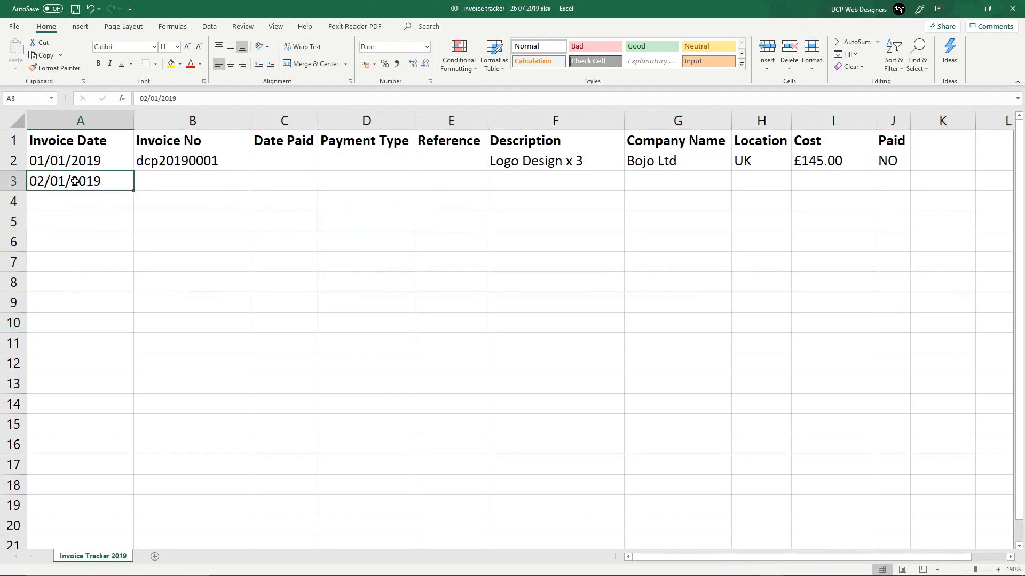
key("ctrl+c")
left_click(49, 201)
key("ctrl+v")
left_click(54, 223)
key("ctrl+v")
key("ctrl+s")
left_click_drag(8, 181, 8, 223)
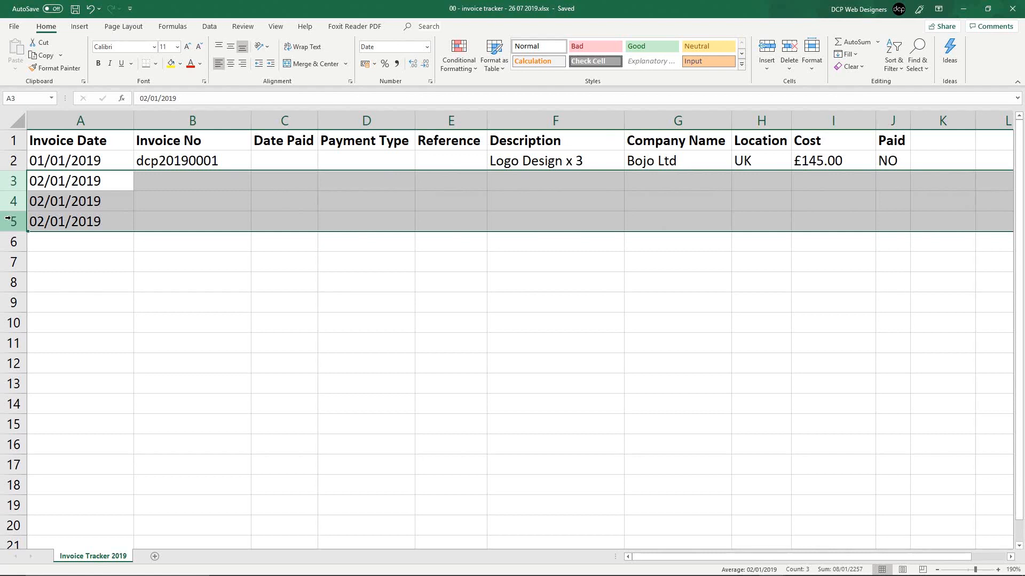
Autofill the invoice number series from B2 down to B5.
left_click(200, 163)
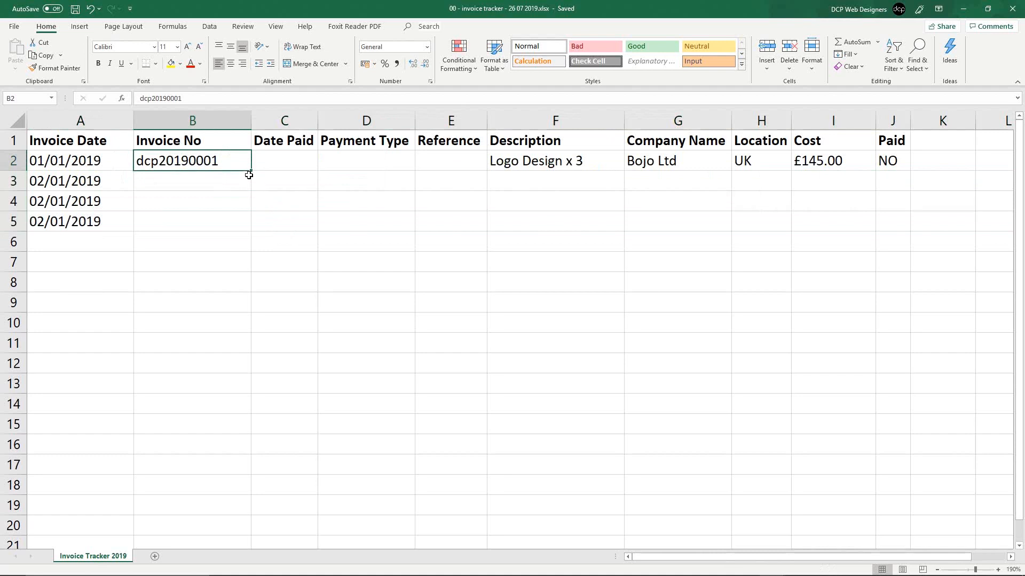
left_click_drag(248, 174, 242, 228)
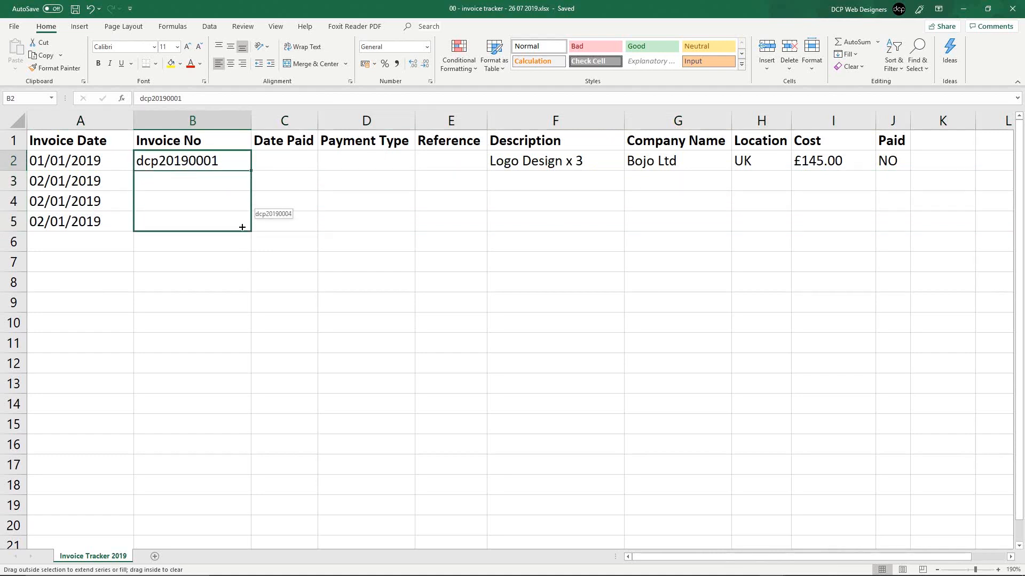
left_click_drag(242, 227, 241, 229)
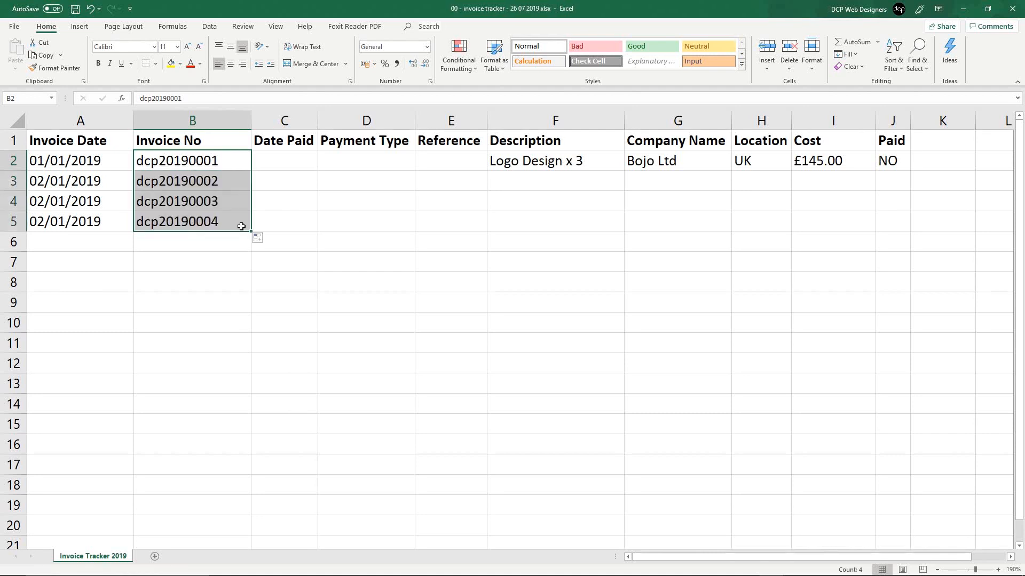
Review the invoice numbers in B3:B5 alongside their invoice dates, and save the workbook.
left_click(214, 180)
left_click(219, 211)
left_click(220, 221)
left_click(214, 186)
left_click(216, 204)
left_click(218, 223)
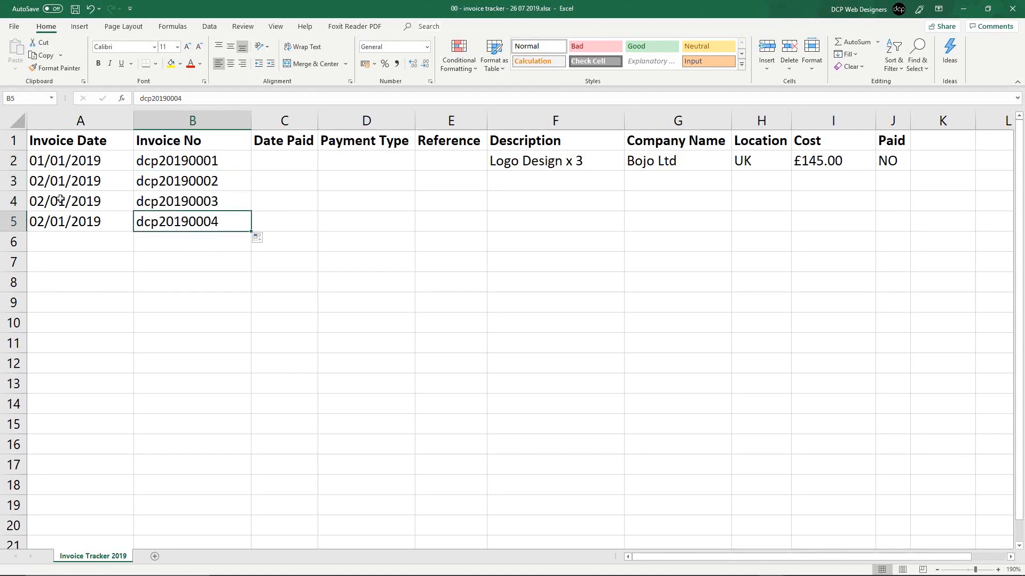
left_click_drag(14, 181, 80, 222)
left_click_drag(153, 184, 160, 223)
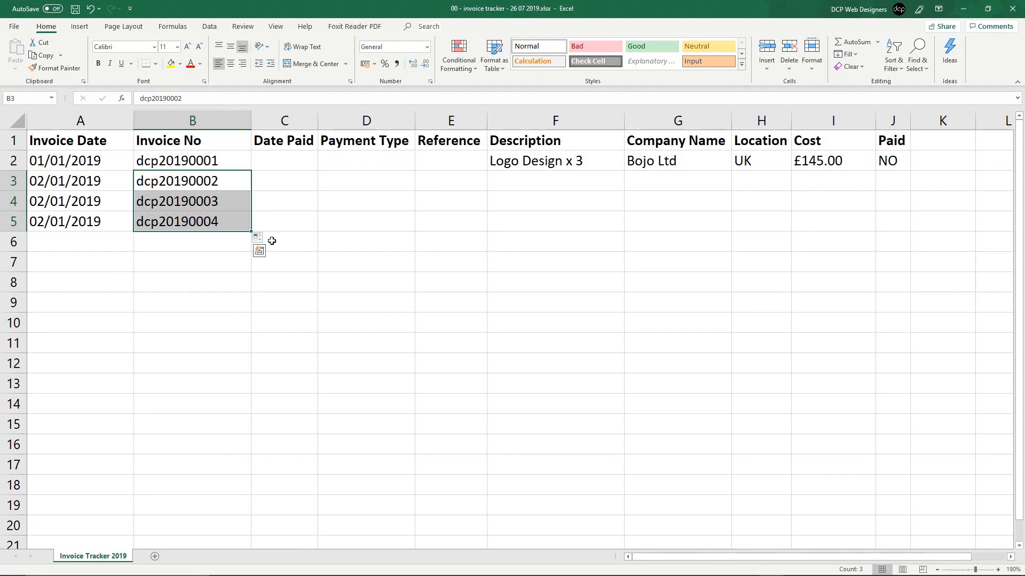
left_click(212, 206)
key("ctrl+s")
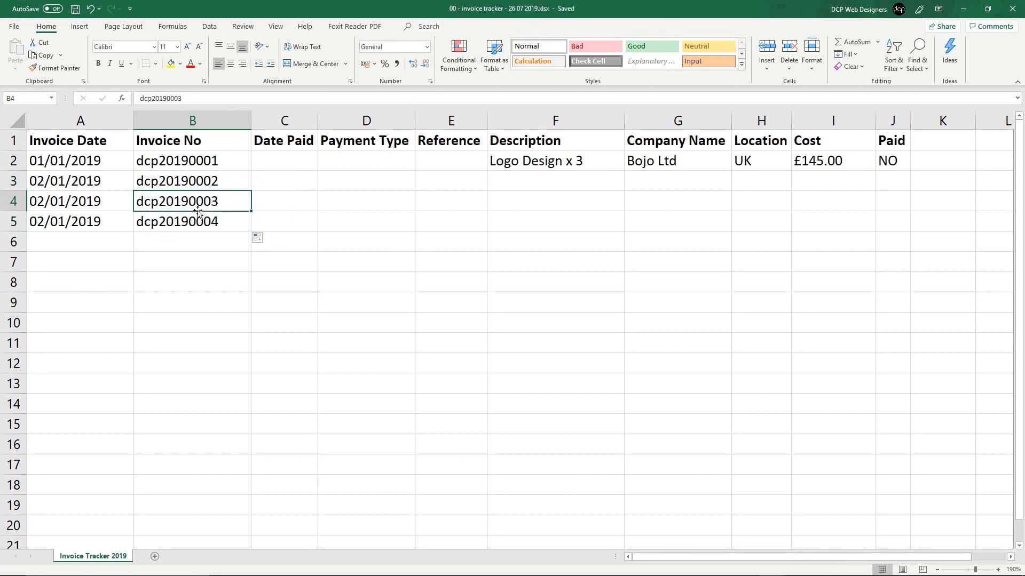
Enter the descriptions Website Design in F3, Business Card Design in F4 and Leaflet Design in F5.
left_click(535, 181)
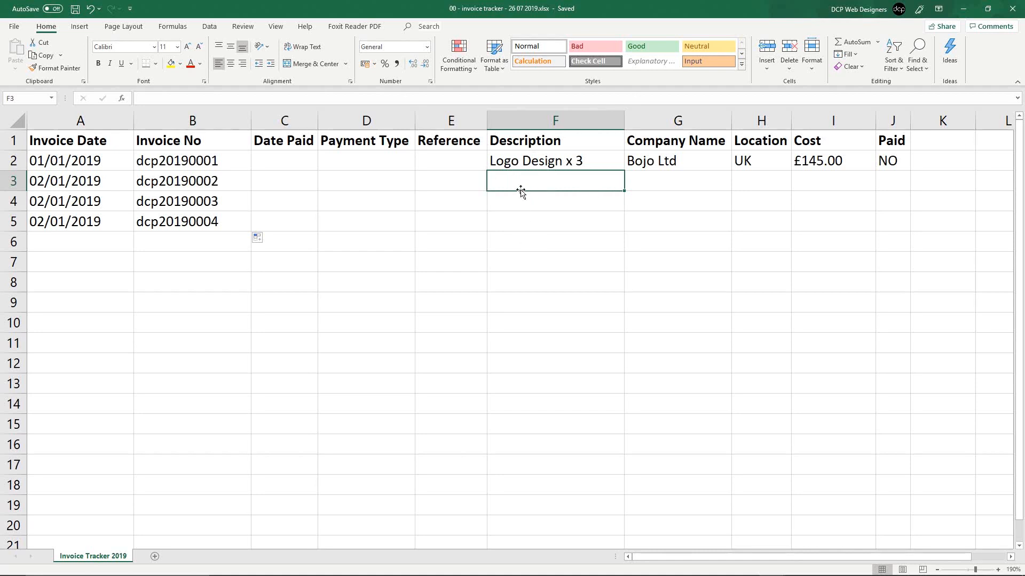
type("Website Design")
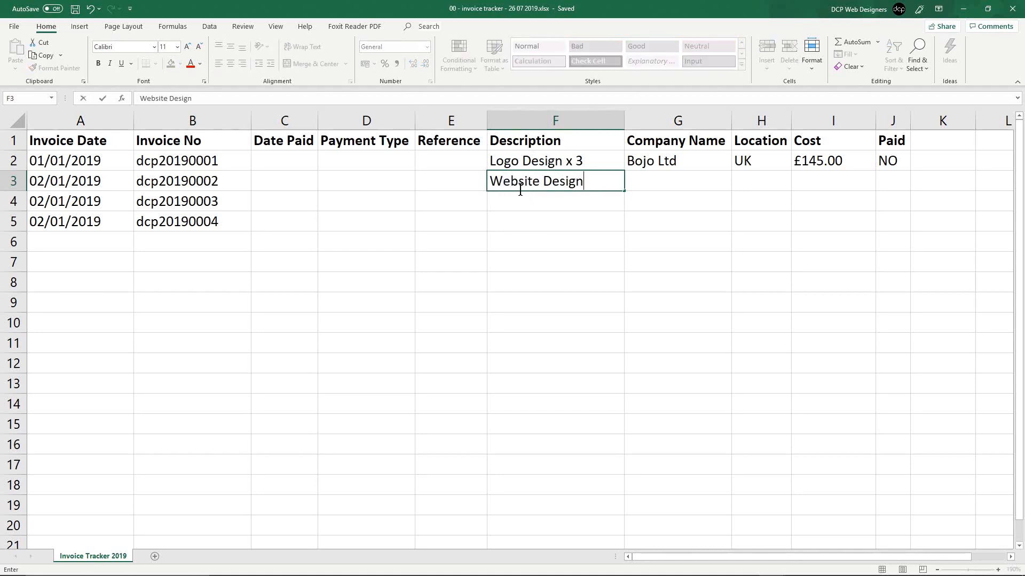
key("Return")
type("Bus")
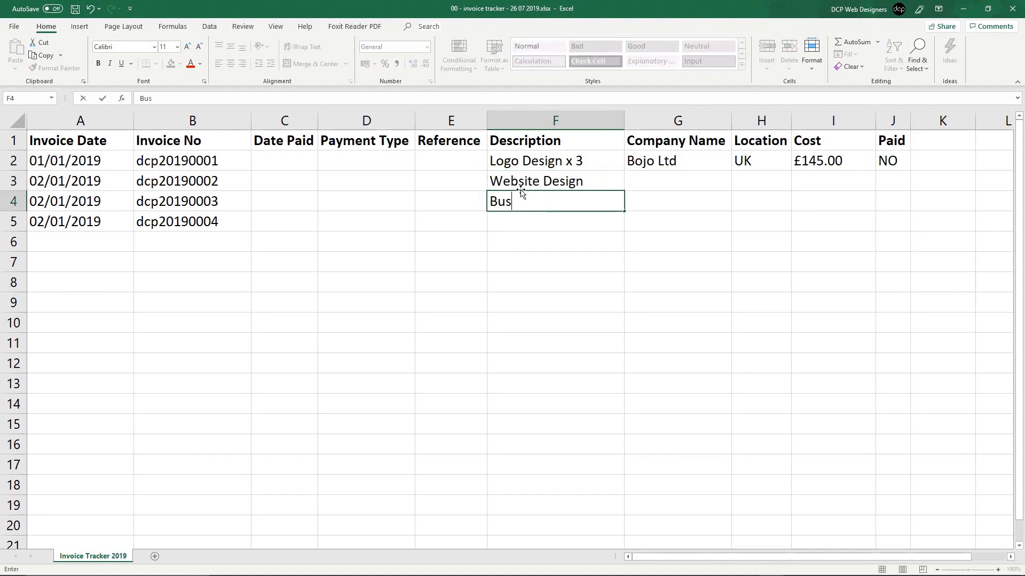
type("iness Card Design")
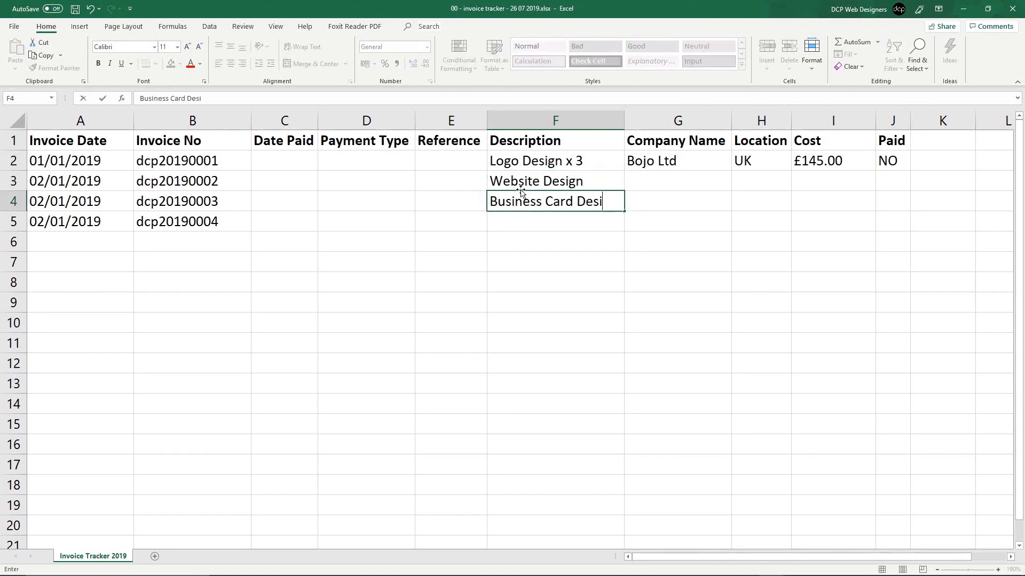
key("Return")
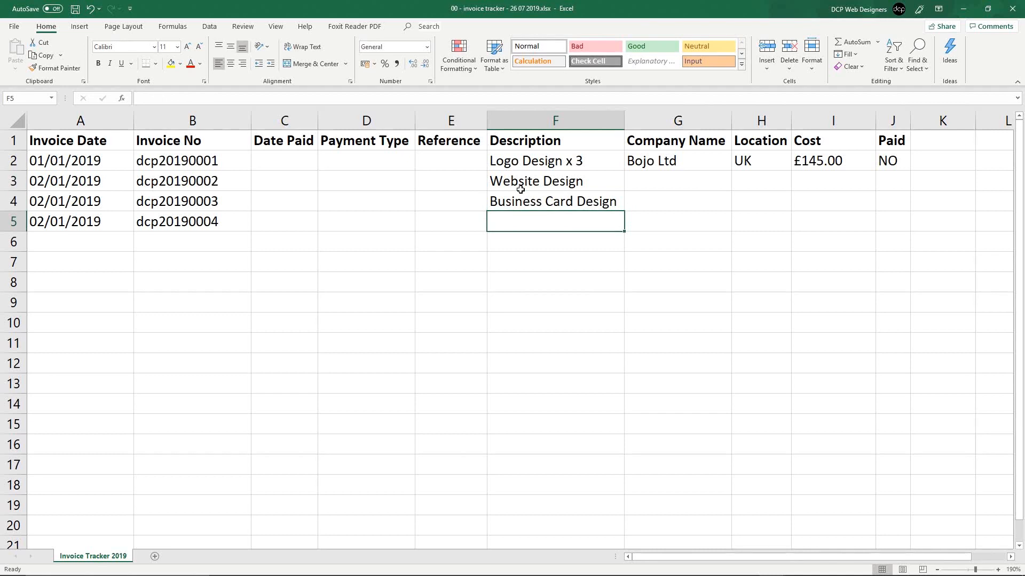
type("Leaflet Design")
key("Return")
Enter Gold Grove Ltd as the company name for the Website Design invoice in G3.
left_click(520, 188)
left_click(522, 196)
left_click(521, 188)
key("Tab")
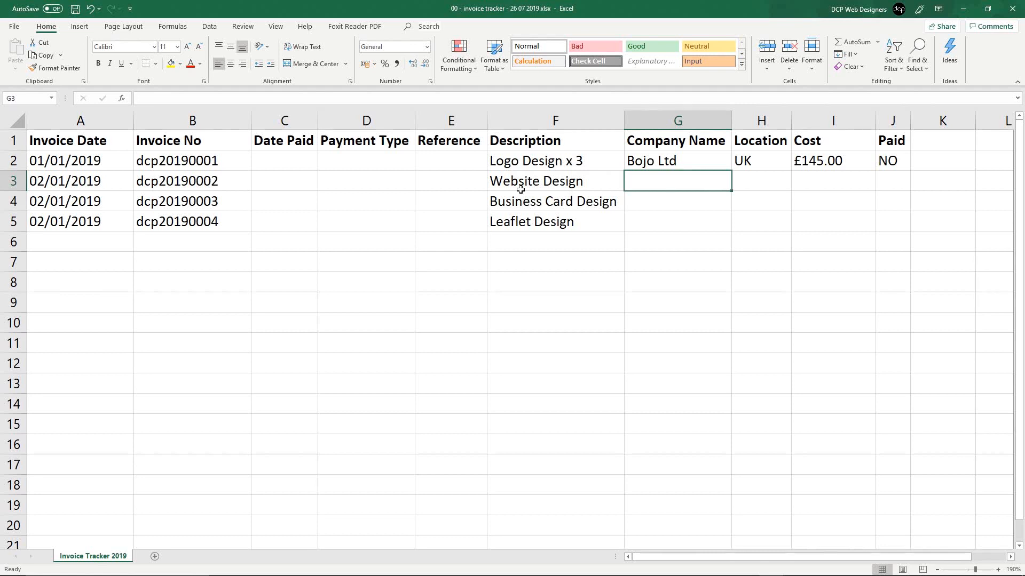
type("Gold Grove Ltd")
key("Return")
Copy the company name Gold Grove Ltd from G3 into G4.
key("Up")
key("ctrl+c")
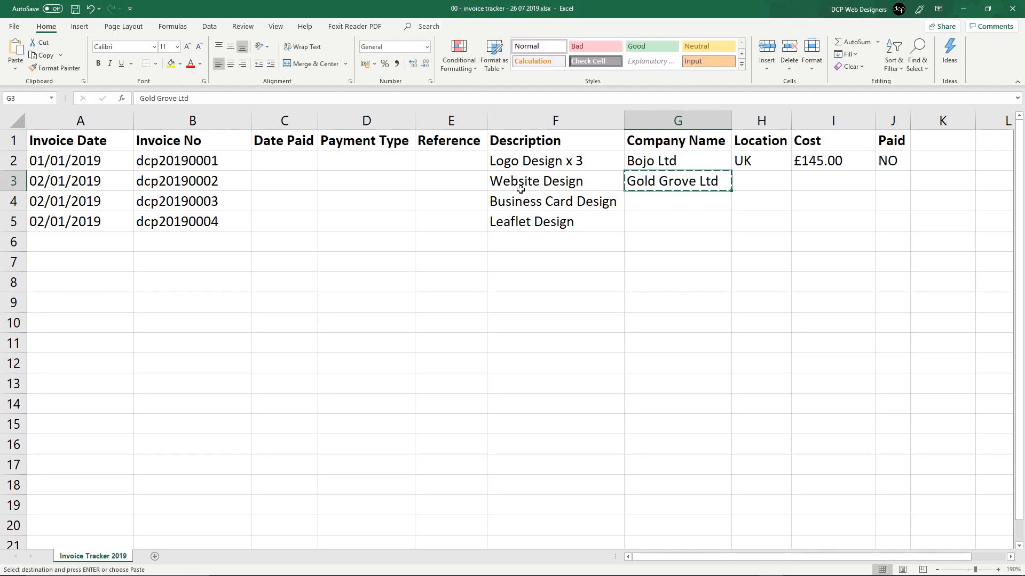
key("Down")
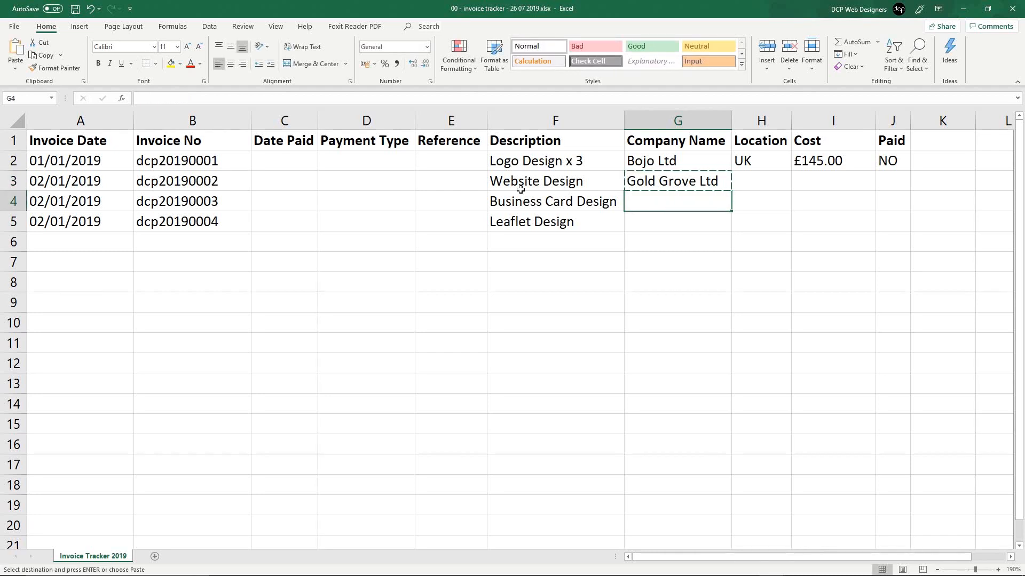
key("ctrl+v")
key("Escape")
Clear the pasted company name from G4.
key("Down")
key("Up")
key("Up")
key("Down")
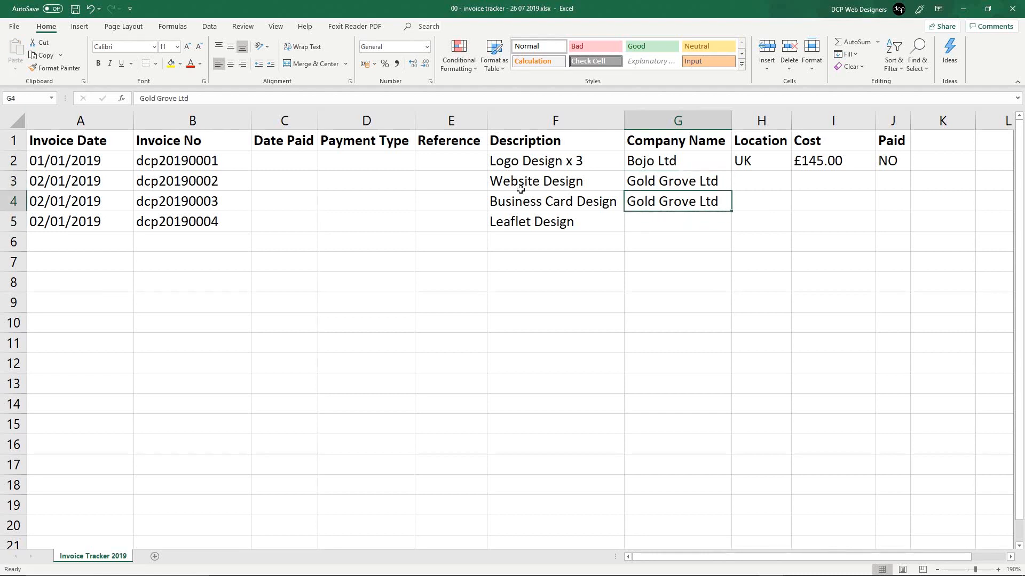
key("Up")
key("Down")
key("Up")
key("Down")
key("Delete")
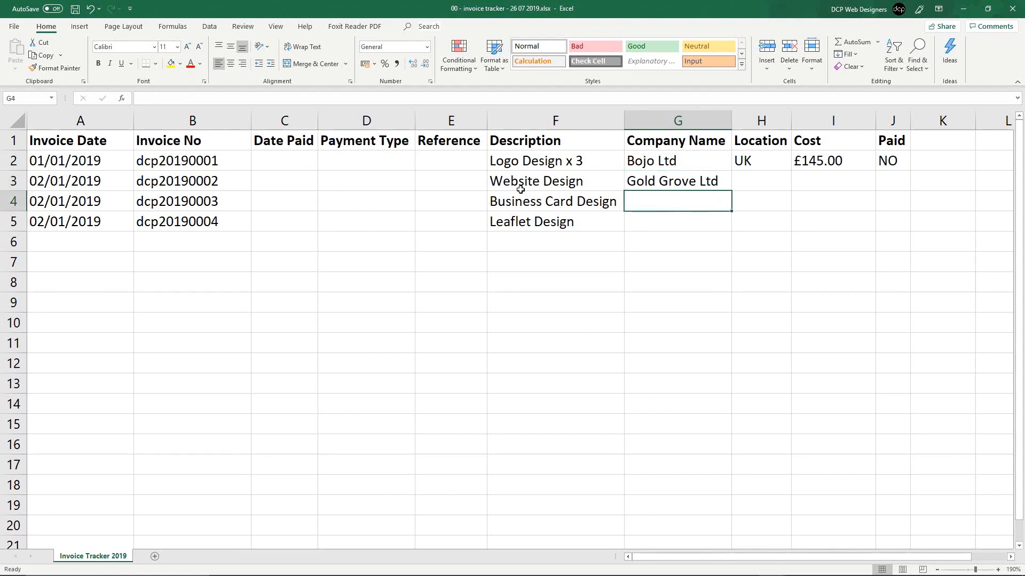
Save the workbook, and enter the company names Gold Grove Ltd in G4 and Bojo Ltd in G5 using AutoComplete.
key("ctrl+s")
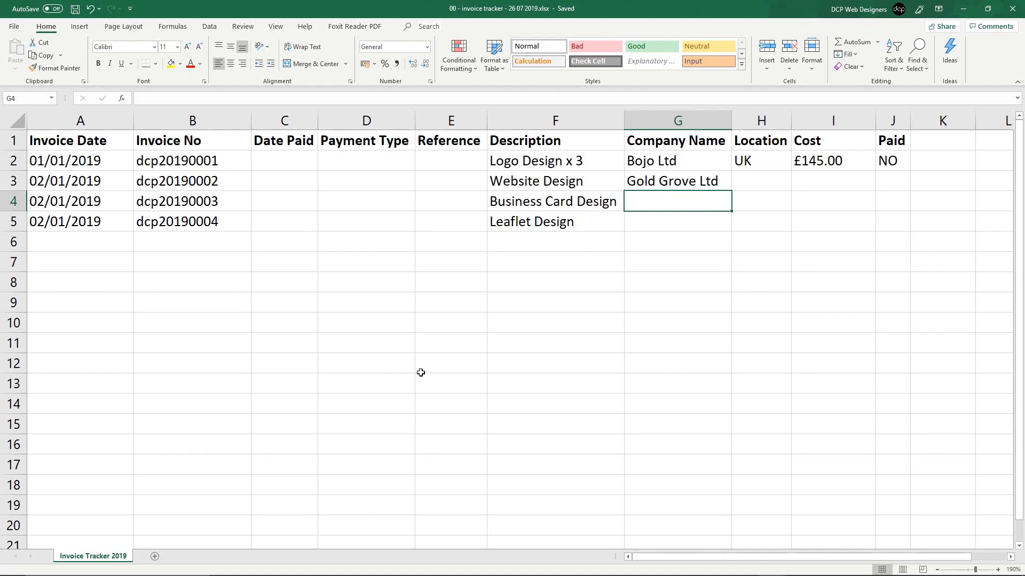
type("G")
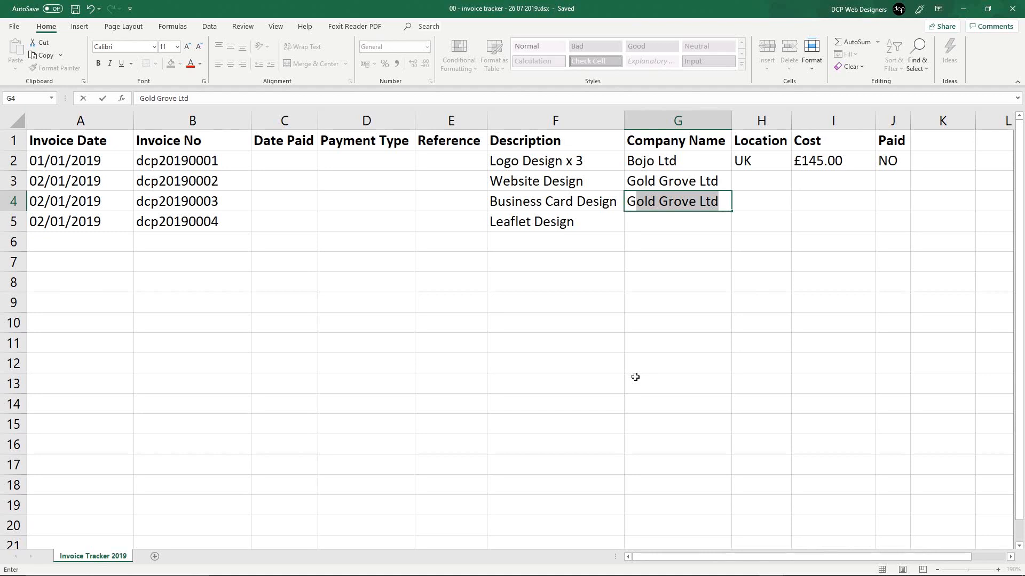
key("BackSpace")
key("BackSpace")
type("G")
key("Return")
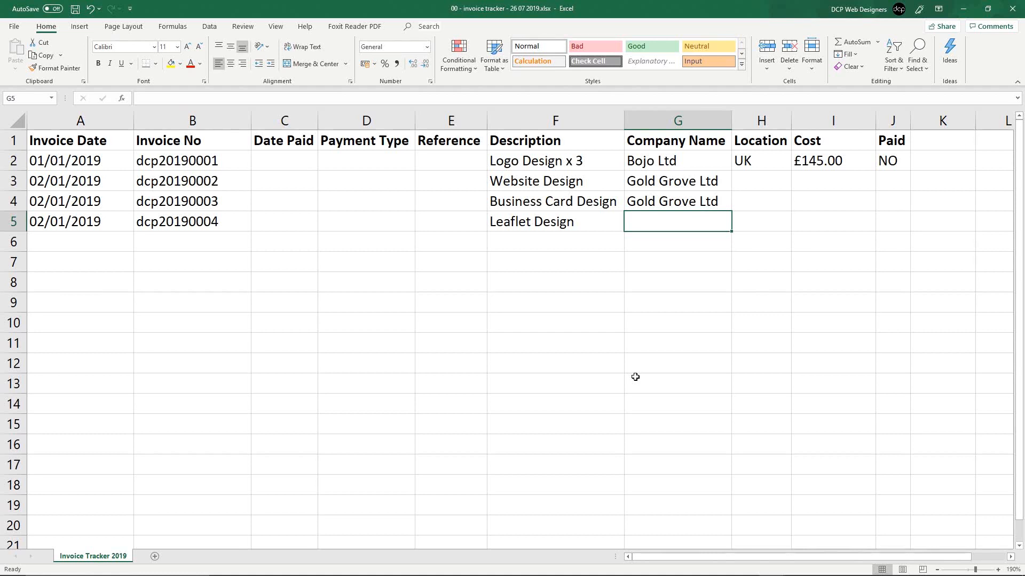
type("Bojo Ltd")
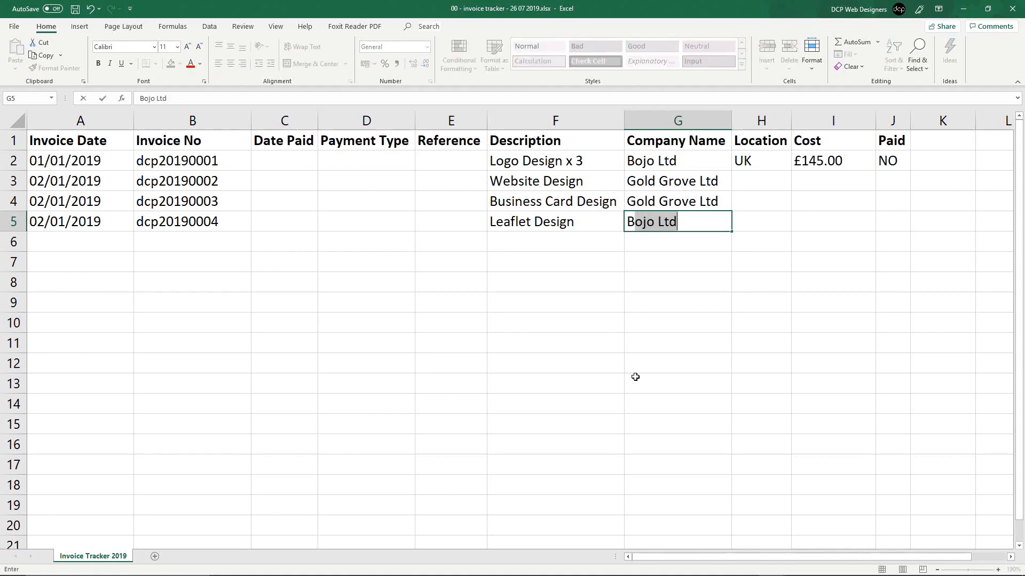
key("Return")
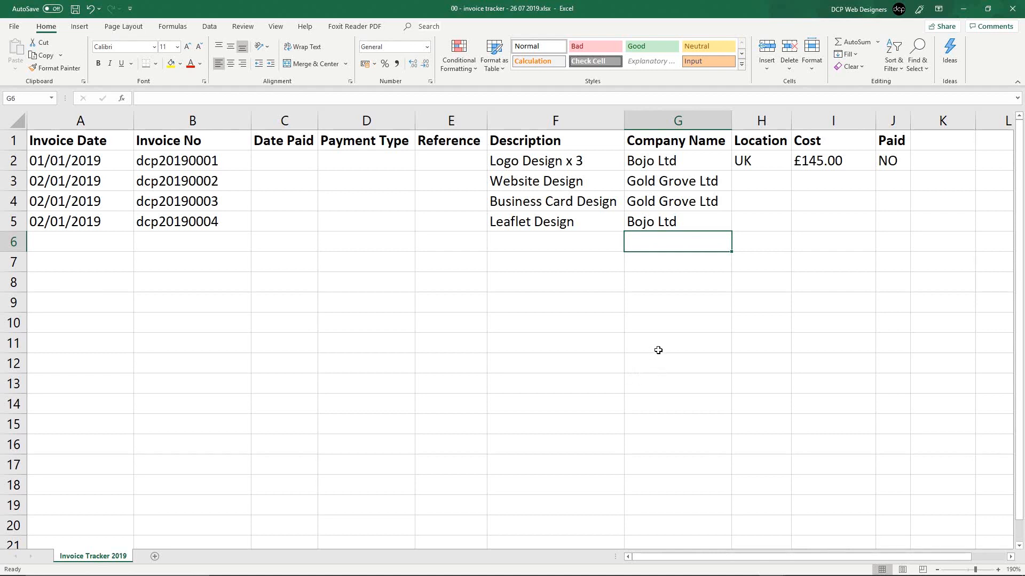
Copy the location UK from H2 into H3:H5.
left_click(774, 165)
key("ctrl+c")
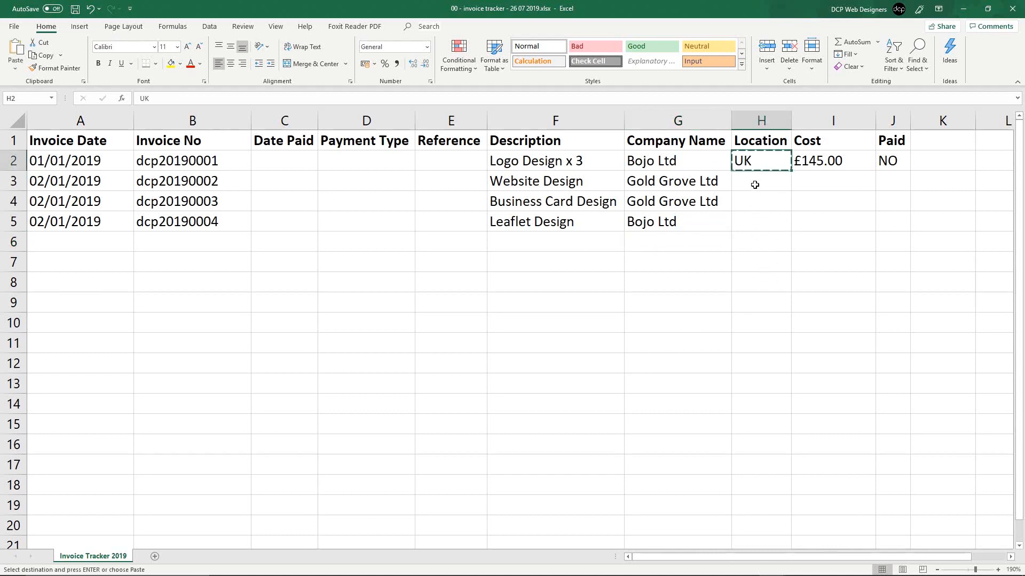
left_click_drag(755, 181, 756, 224)
key("ctrl+v")
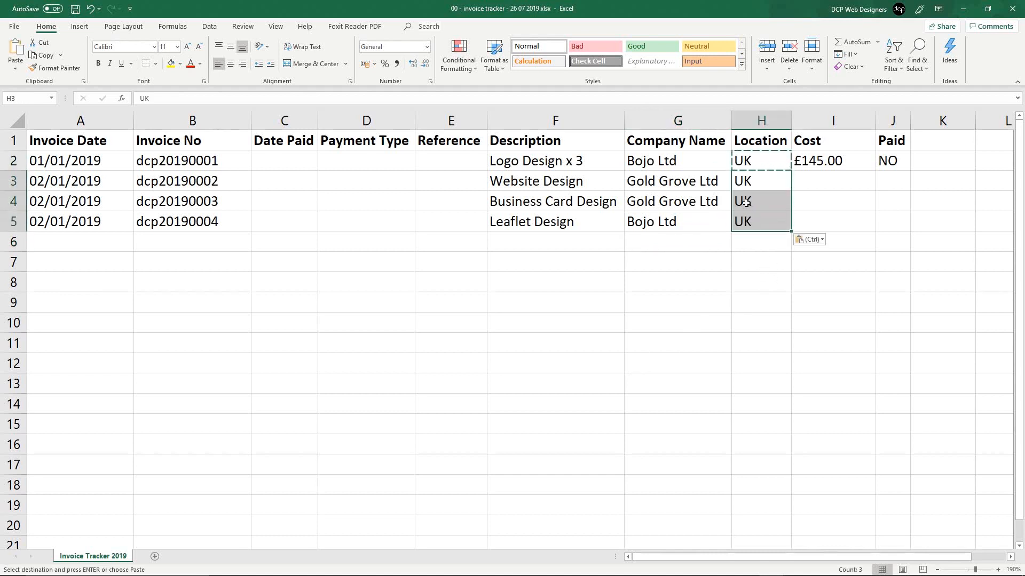
Enter Germany as the location in H3, copy it into H4, and save the workbook.
left_click(747, 181)
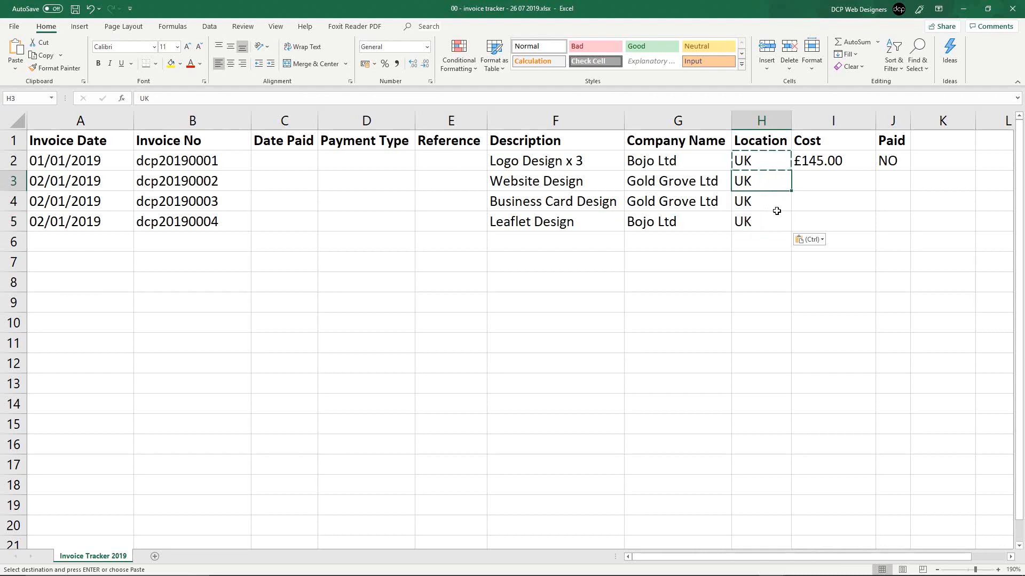
type("Gen")
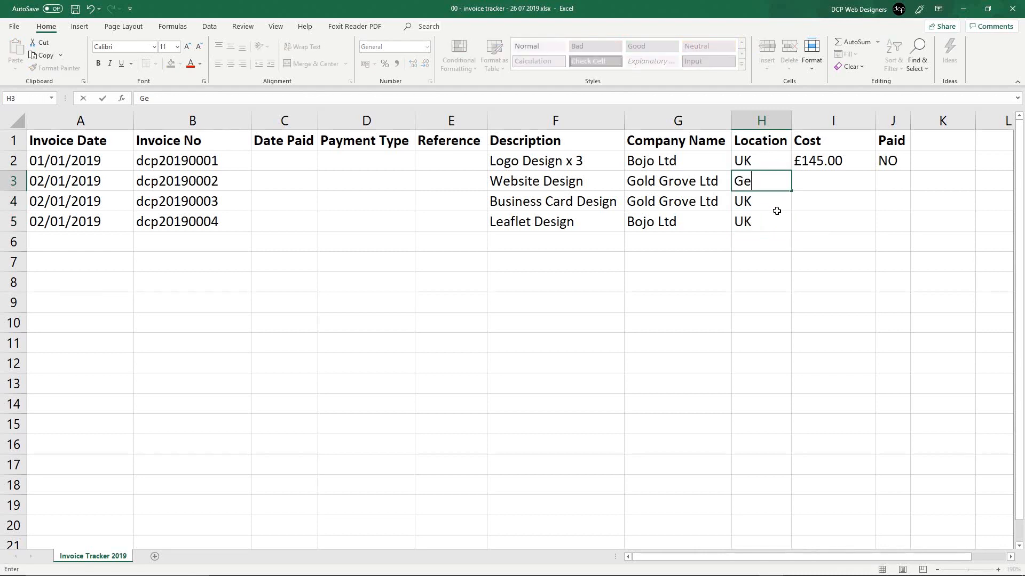
key("BackSpace")
type("rmany")
key("Return")
key("Up")
key("ctrl+c")
key("Down")
key("ctrl+v")
key("ctrl+s")
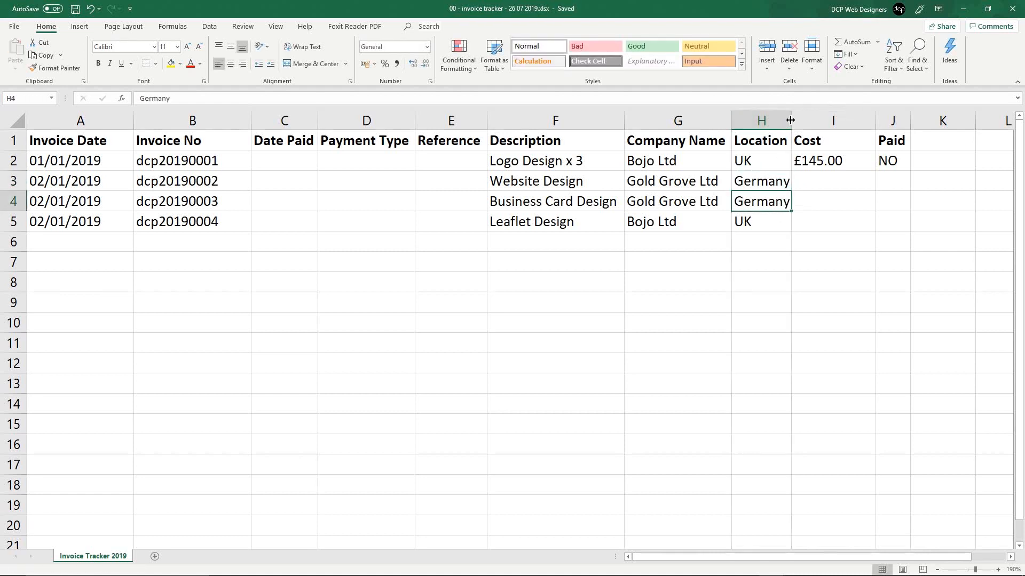
AutoFit the width of the Location column to its contents.
double_click(791, 121)
left_click_drag(679, 184, 744, 205)
left_click(738, 201)
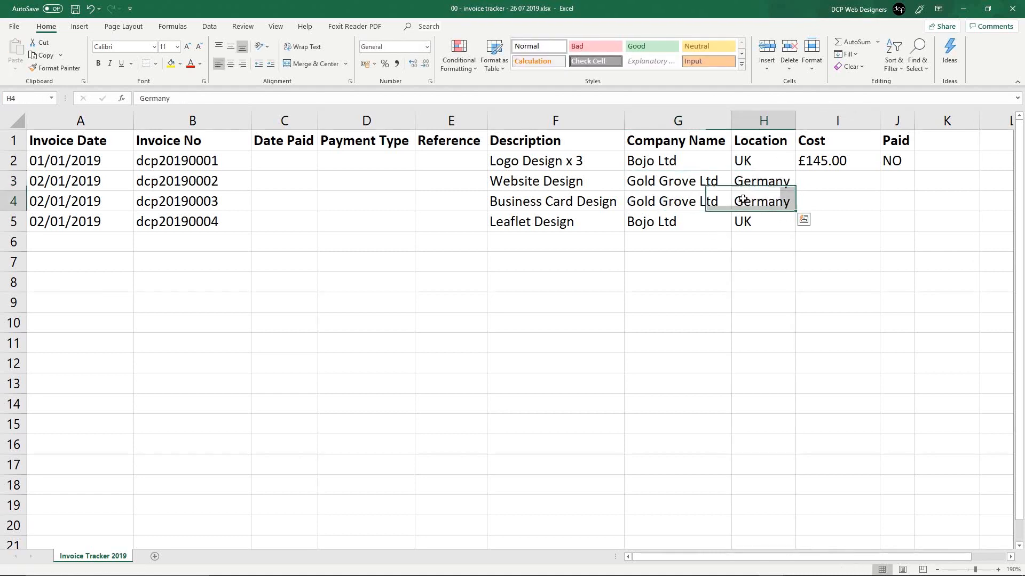
Enter the costs 1450, 75 and 75 for the Website, Business Card and Leaflet Design invoices in I3:I5.
left_click(821, 179)
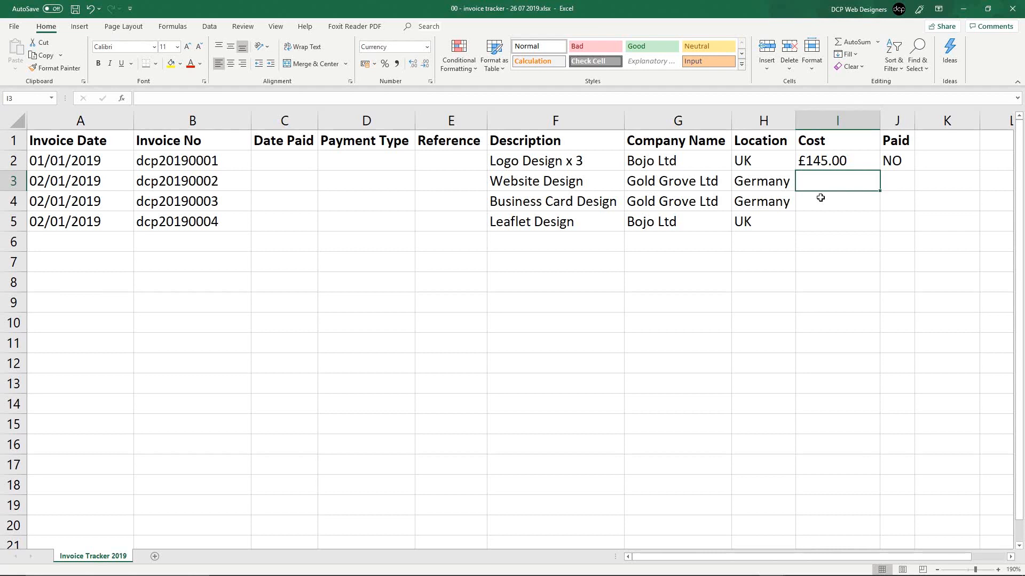
type("1450")
key("Return")
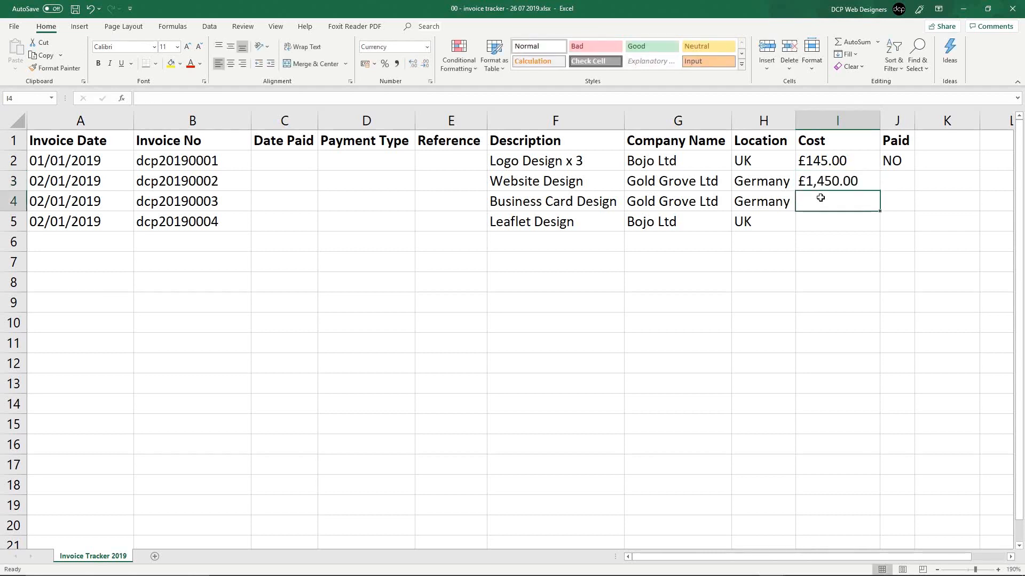
type("75")
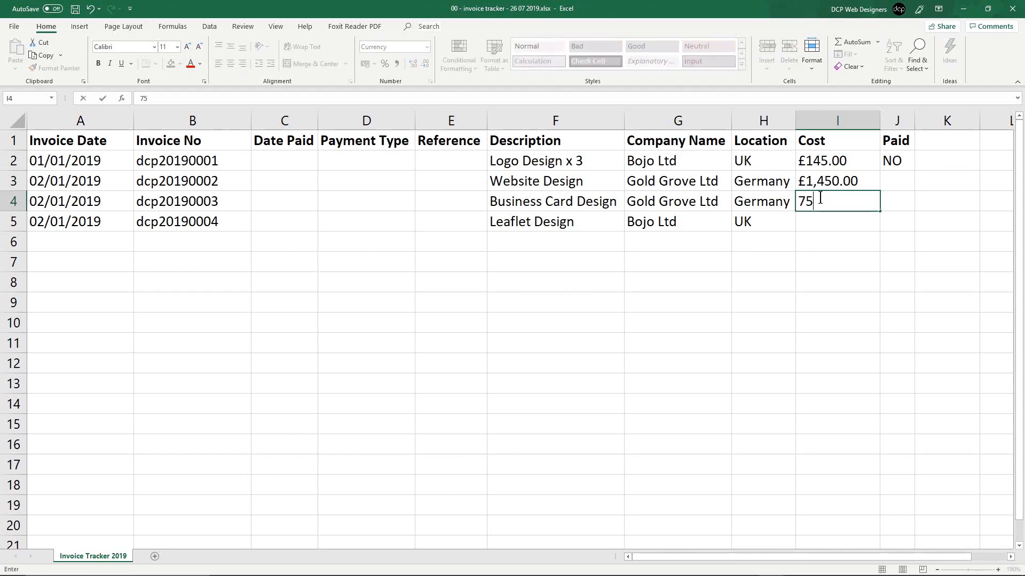
key("Return")
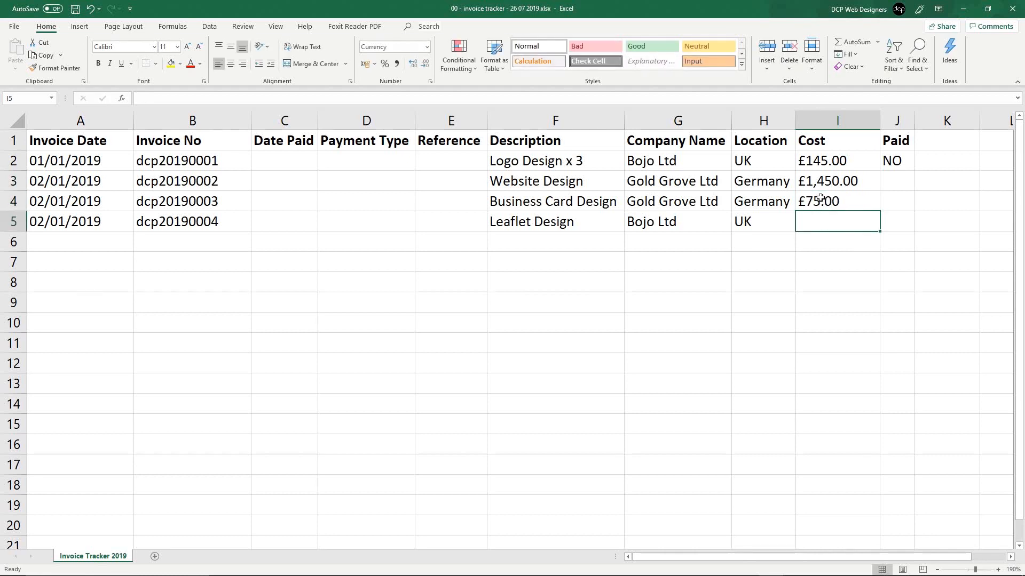
type("75")
key("Return")
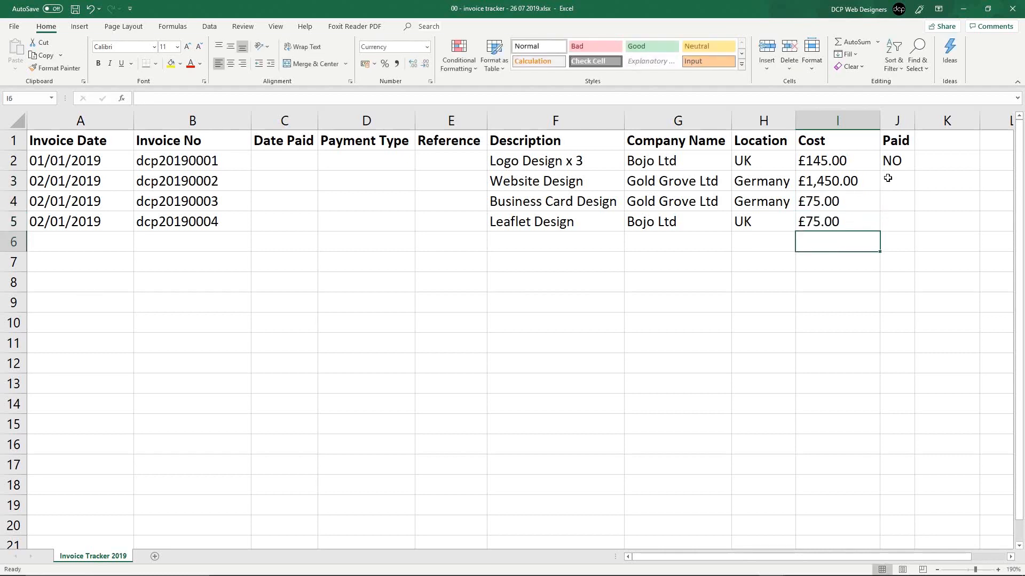
Copy the Paid status NO from J2 into J3:J5 and save the workbook.
left_click(888, 162)
key("ctrl+c")
left_click_drag(895, 182, 892, 228)
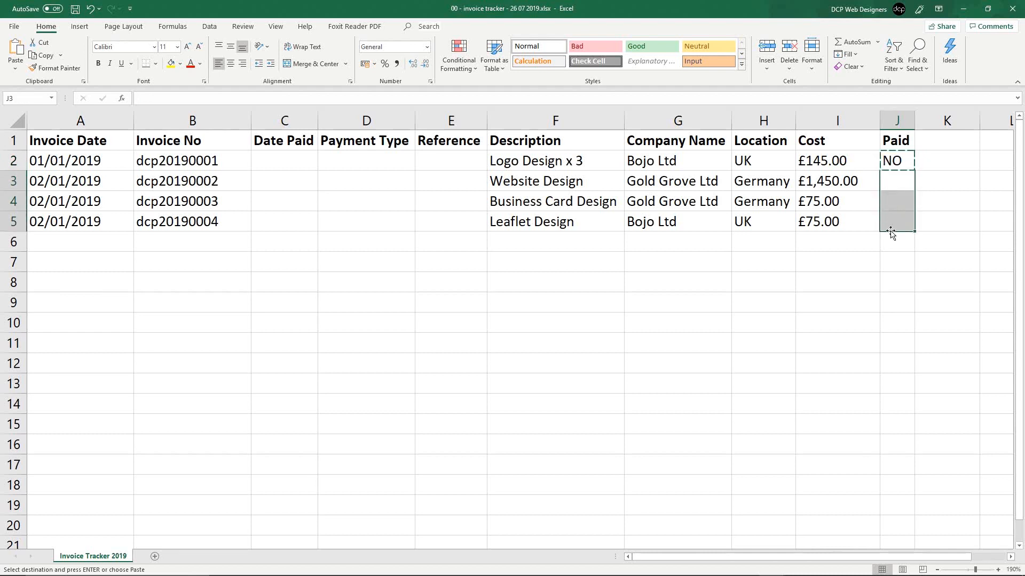
key("ctrl+v")
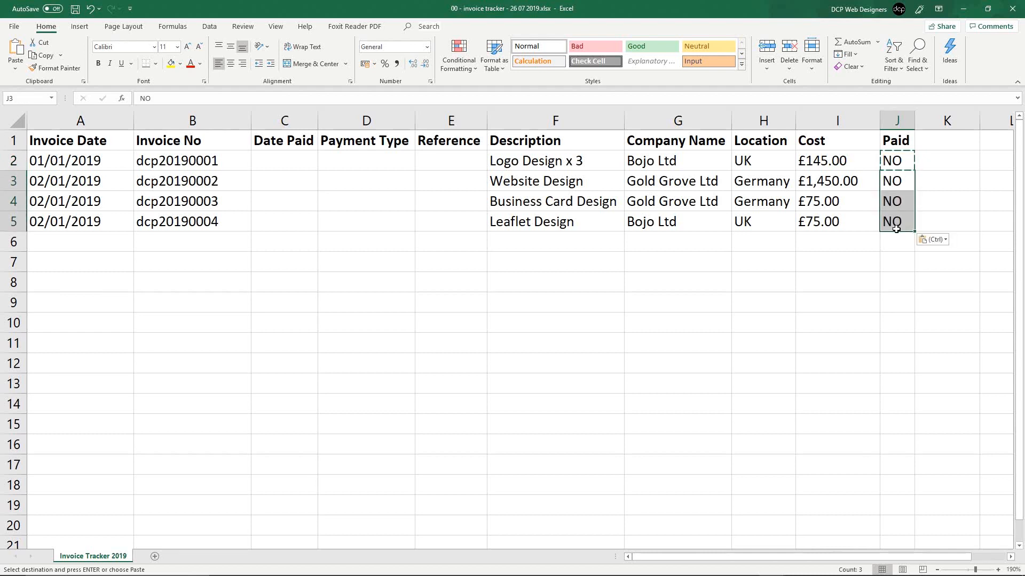
key("ctrl+s")
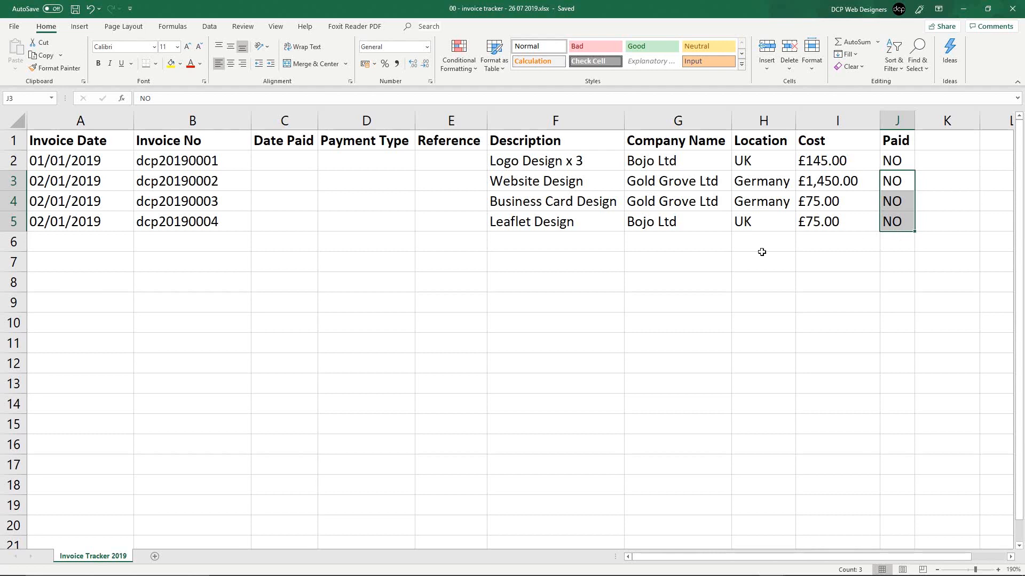
left_click(9, 324)
mouse_move(9, 324)
left_mouse_down()
mouse_move(11, 242)
mouse_move(12, 323)
left_mouse_up()
left_click(126, 226)
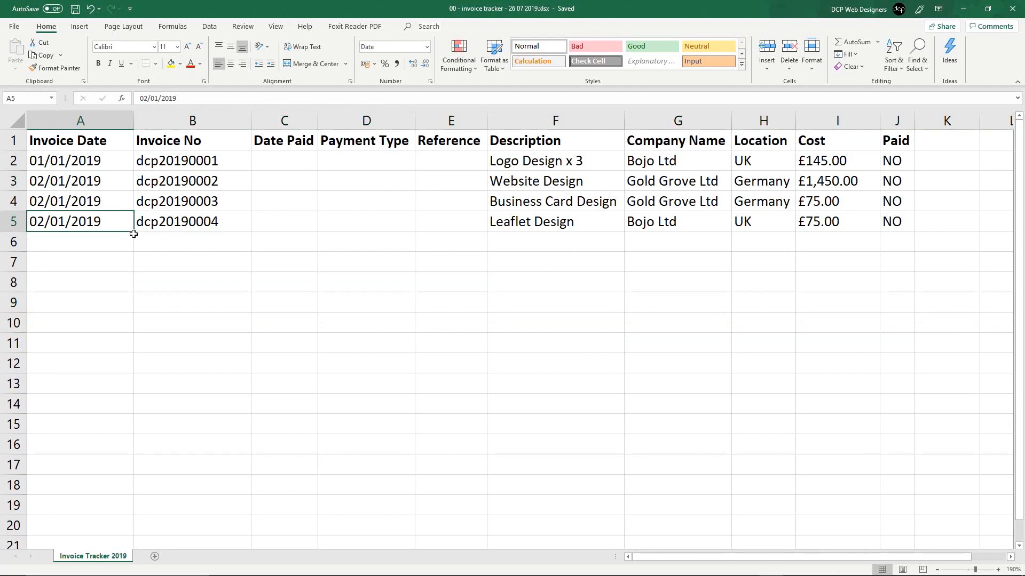
left_click(134, 234)
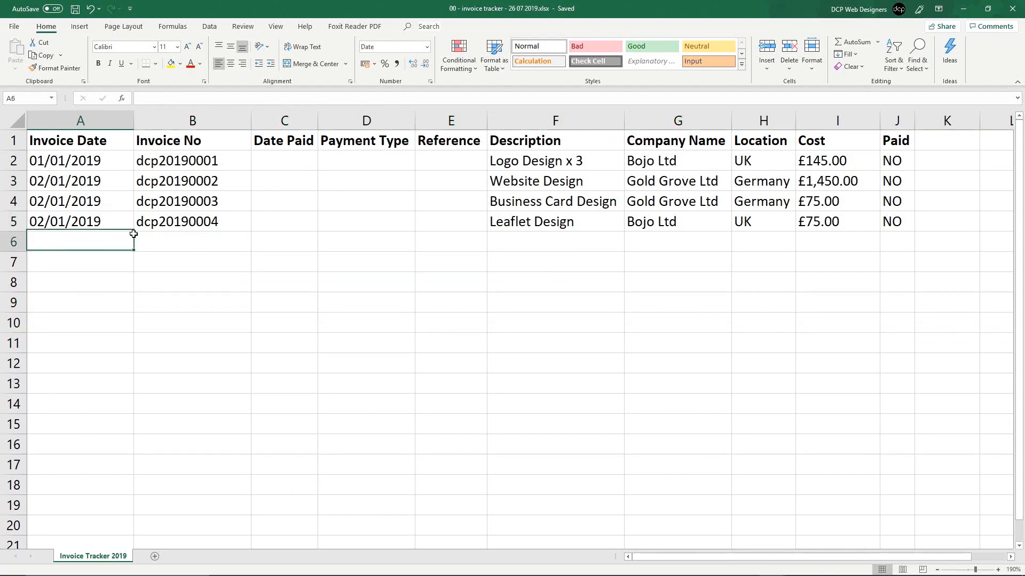
Autofill the invoice date from A5 into A6 and change the A6 date to 04/01/2019.
left_click(132, 225)
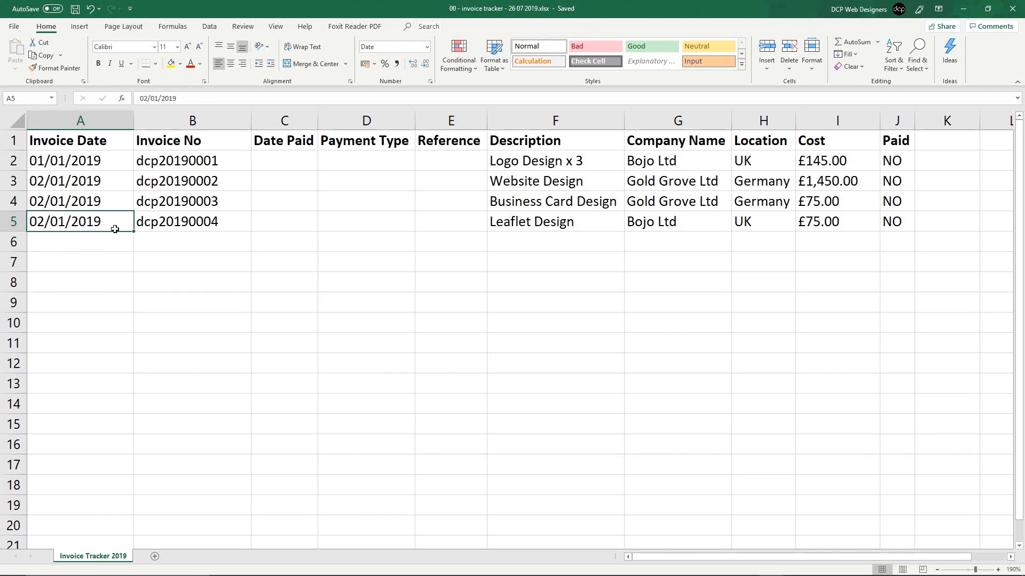
left_click_drag(133, 231, 78, 247)
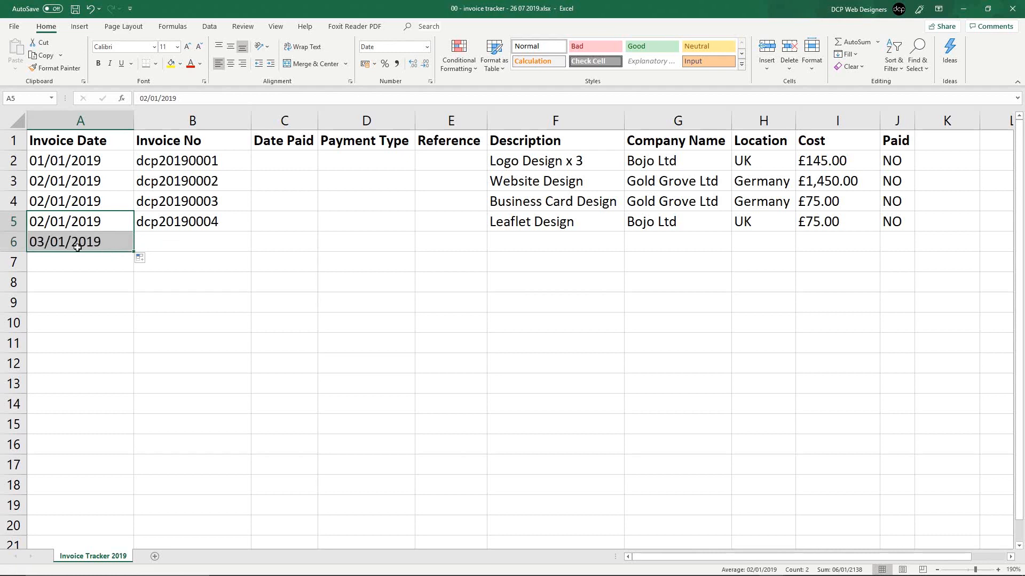
double_click(40, 242)
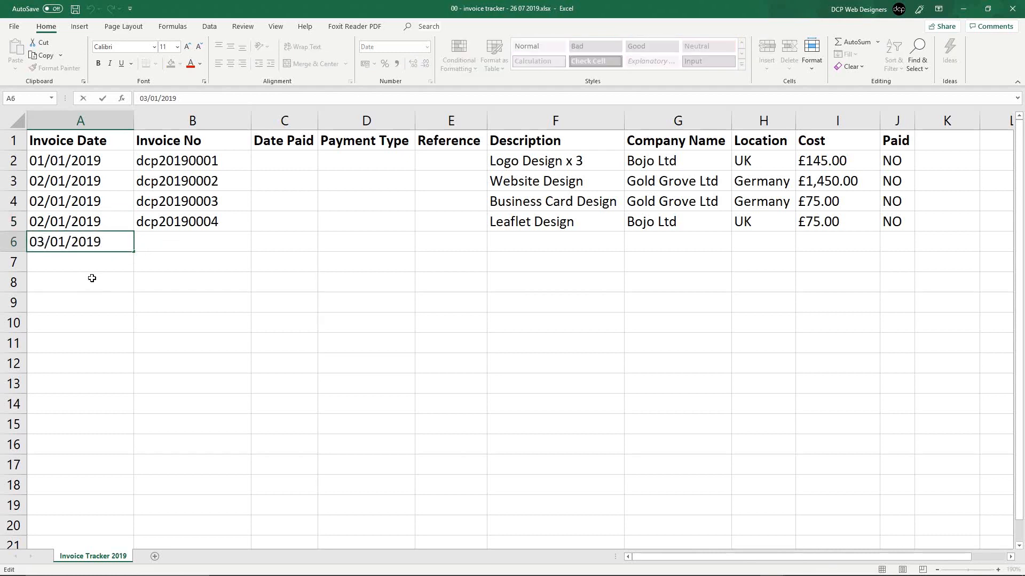
key("BackSpace")
type("4")
key("Return")
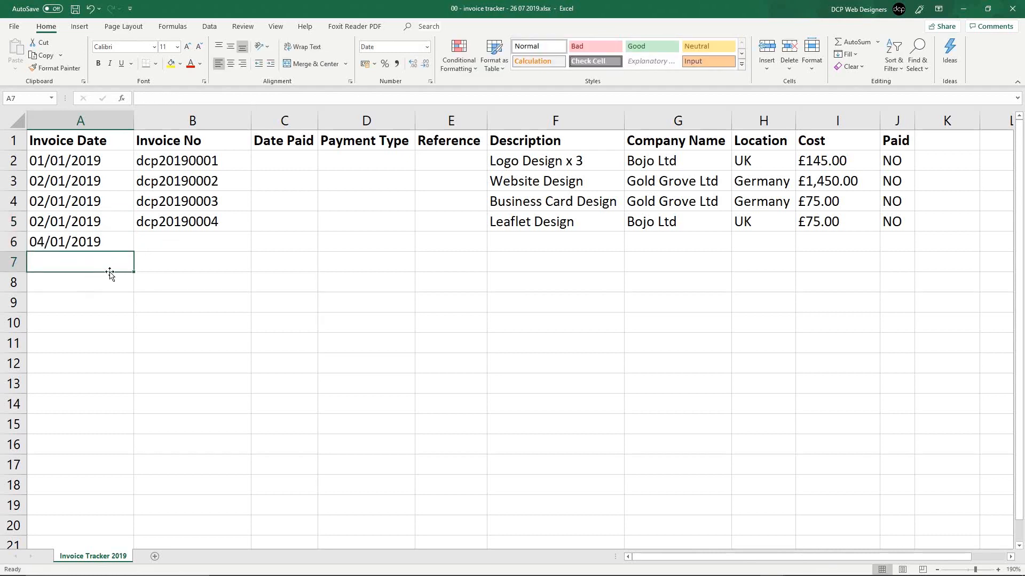
Autofill the next invoice number into B6 and enter SEO 1 Day Work as the description in F6.
left_click(95, 245)
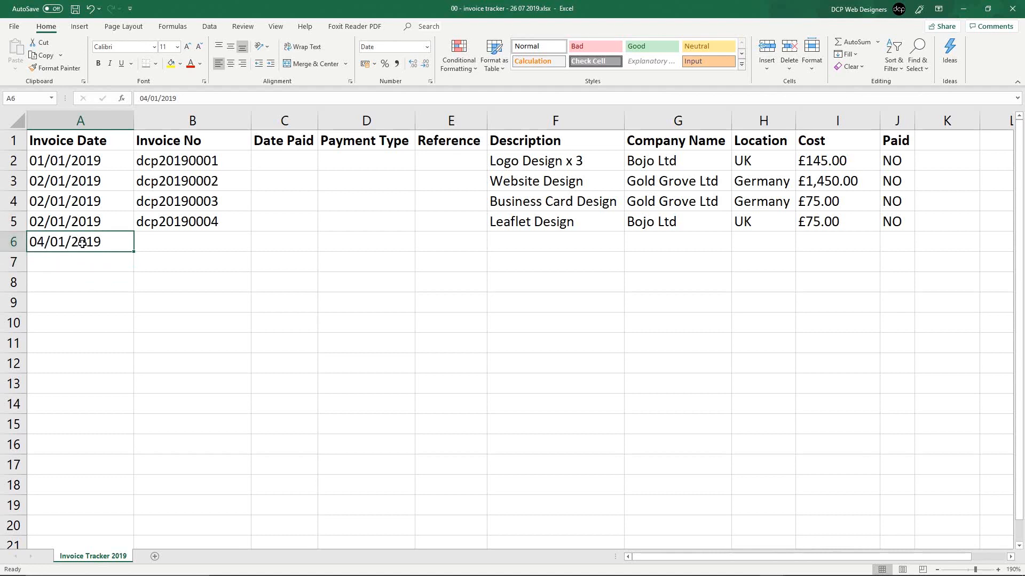
left_click_drag(132, 246, 248, 244)
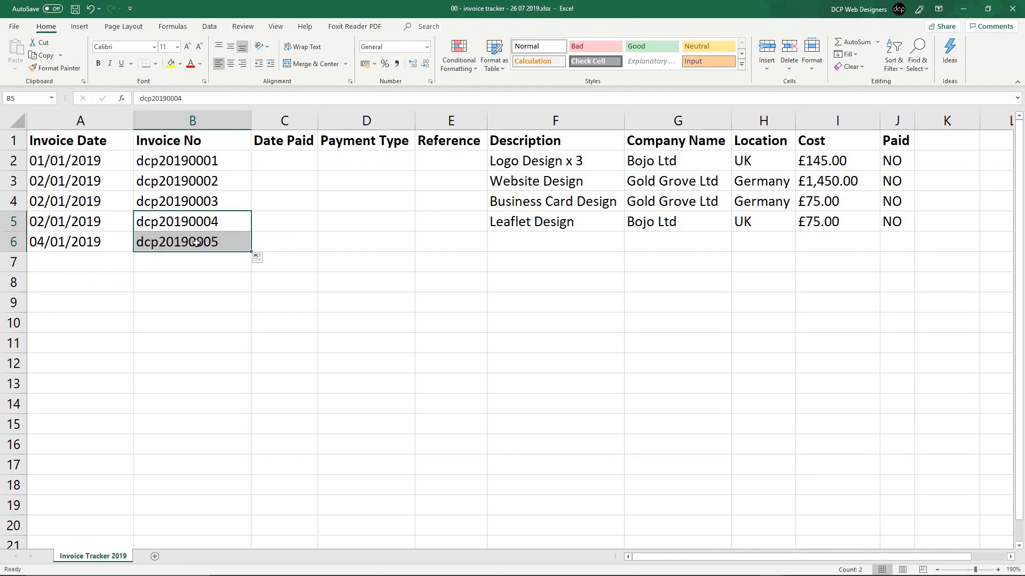
left_click(578, 245)
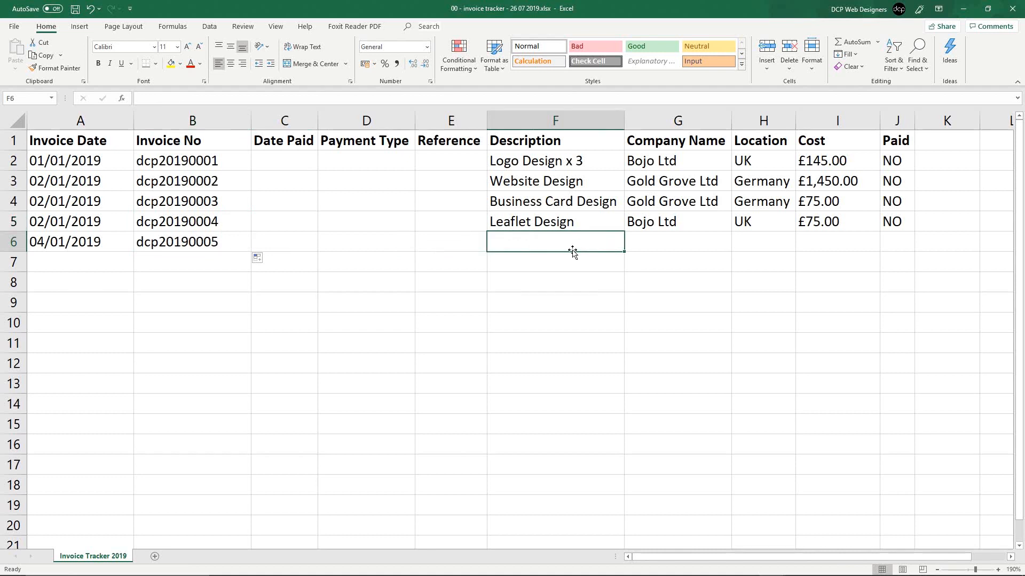
type("SEO ")
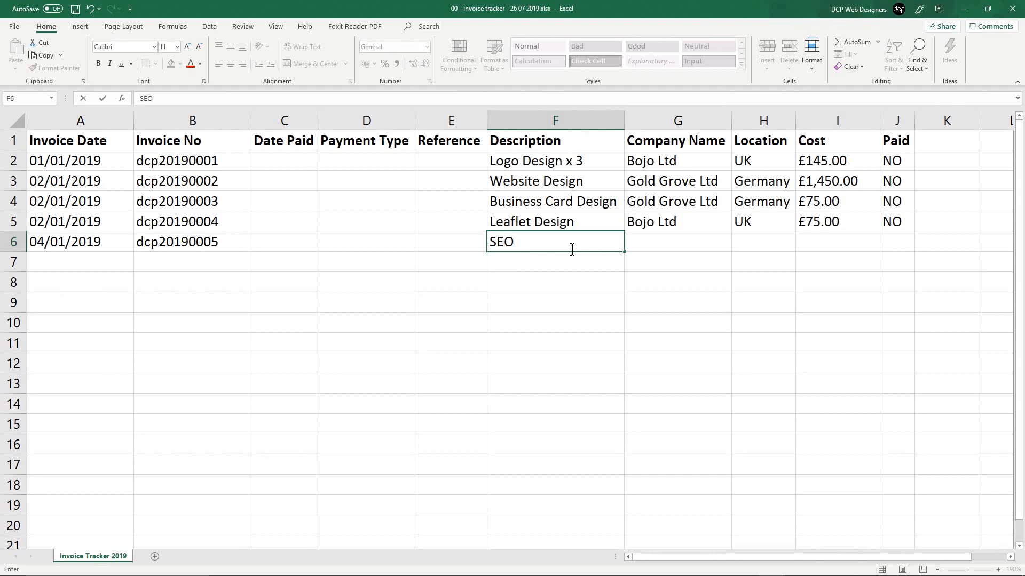
type("1 Day Work")
key("Return")
Go through the description entries in column F and save the workbook.
key("Up")
key("Up")
key("Up")
key("Up")
key("Up")
key("Up")
key("Down")
key("Down")
key("Down")
key("Down")
key("Down")
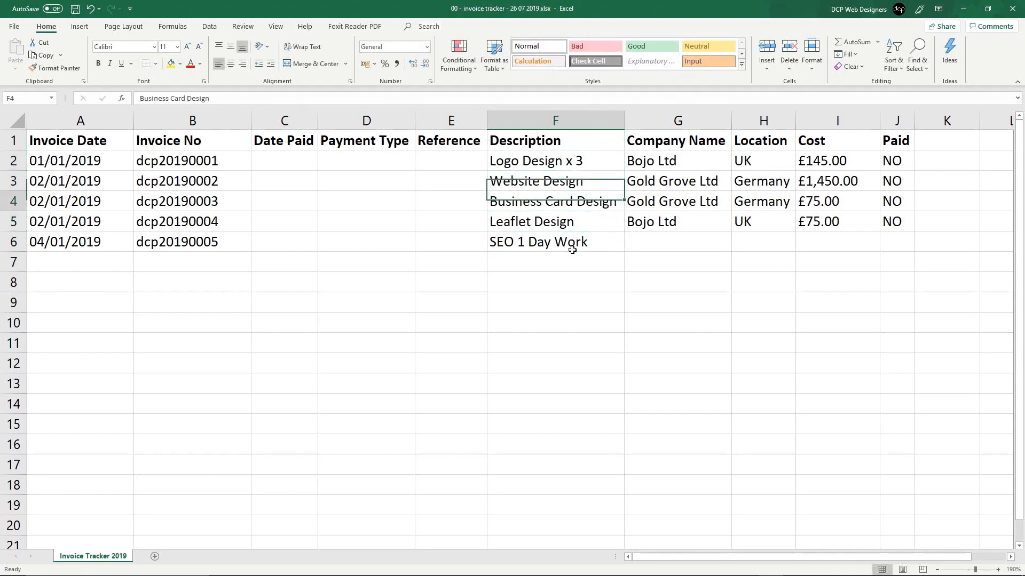
key("ctrl+s")
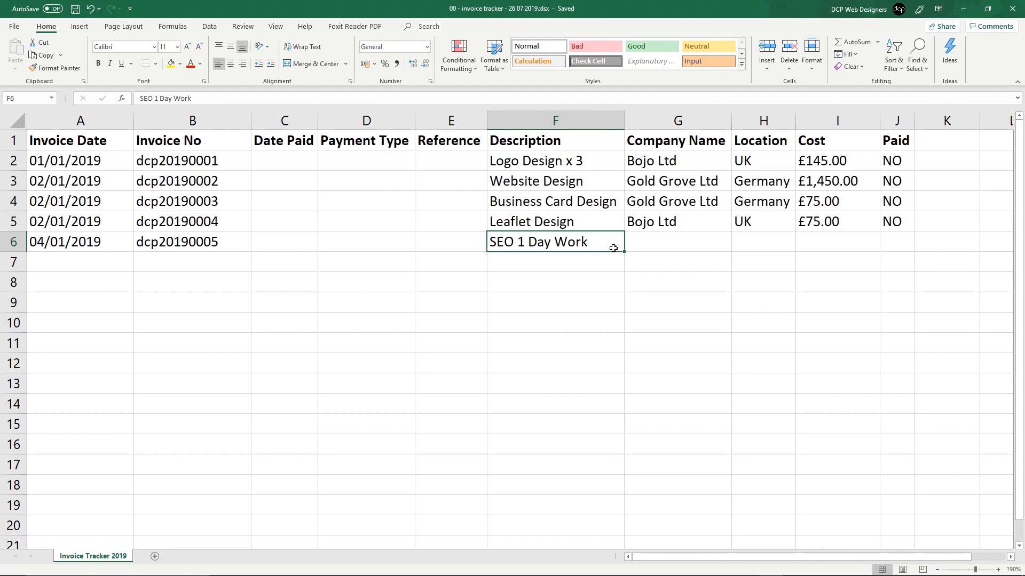
Examine the Website Design invoice across its cells in row 3.
key("Up")
key("Up")
key("Up")
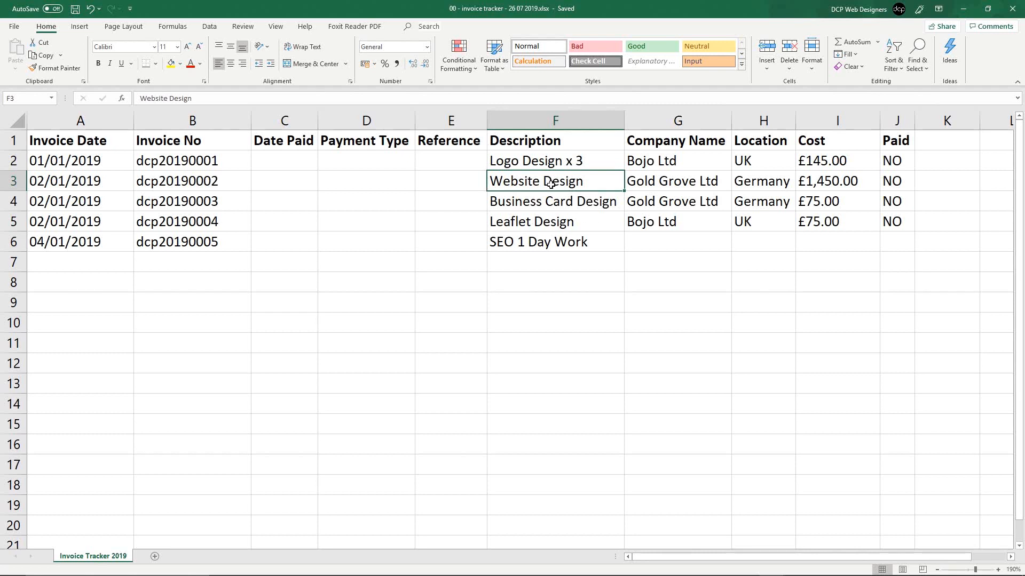
left_click(652, 180)
left_click(564, 181)
left_click(72, 180)
left_click(14, 181)
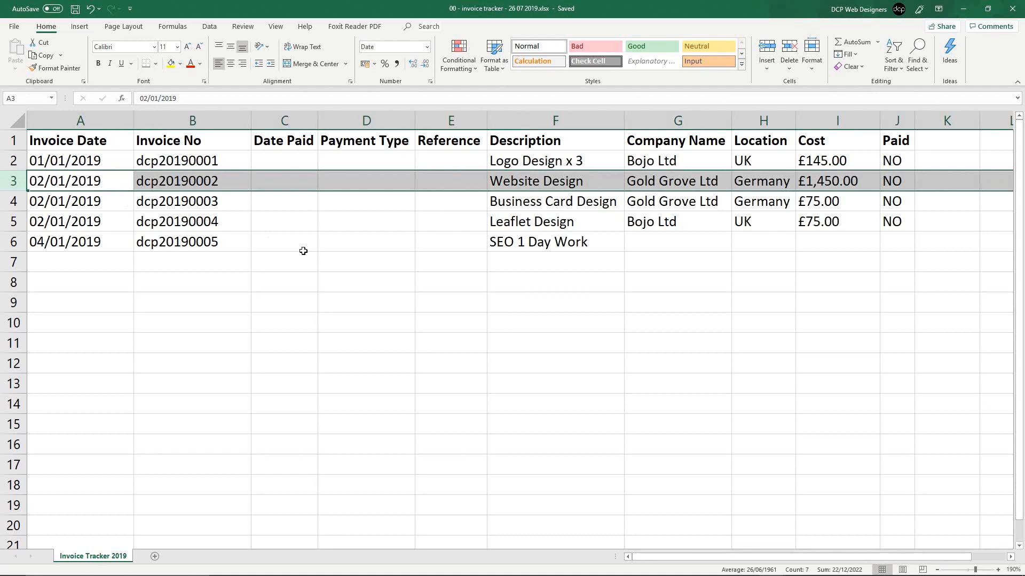
Enter ABC Ltd as the company name in G6 and copy the location UK from H5 into H6.
left_click(544, 246)
left_click(673, 244)
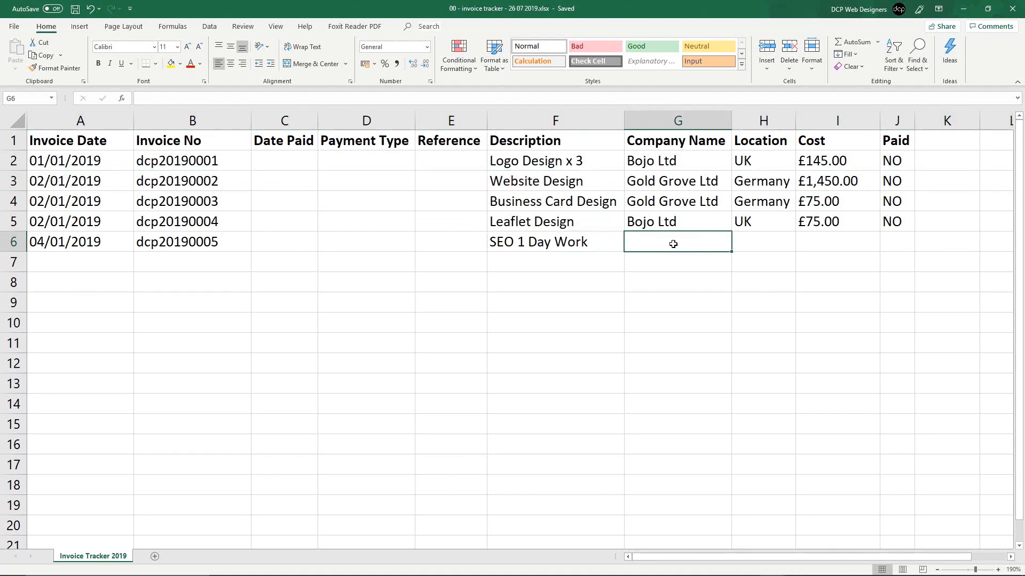
type("ABC Ltd")
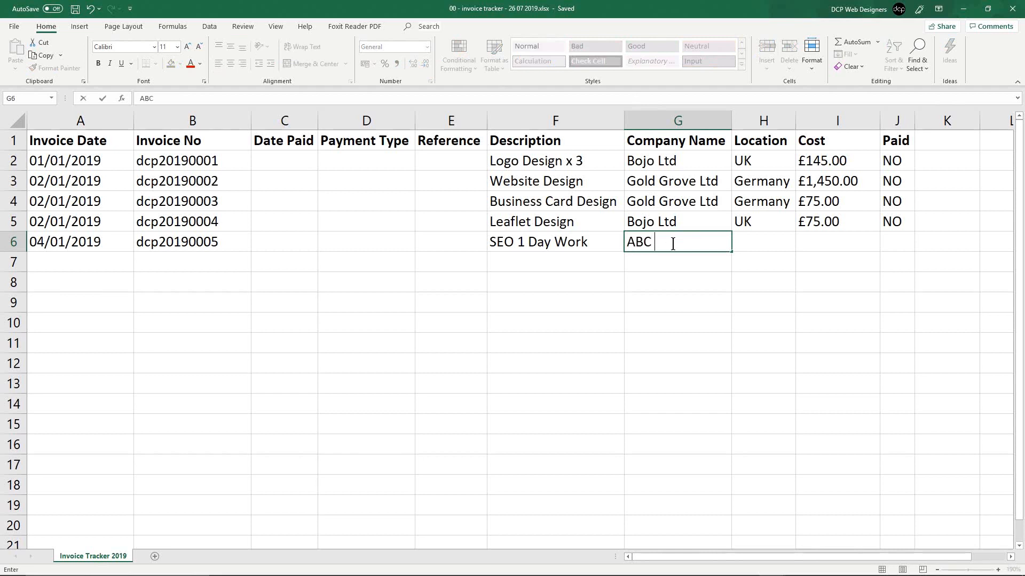
key("Tab")
key("Up")
key("ctrl+c")
key("Down")
key("ctrl+v")
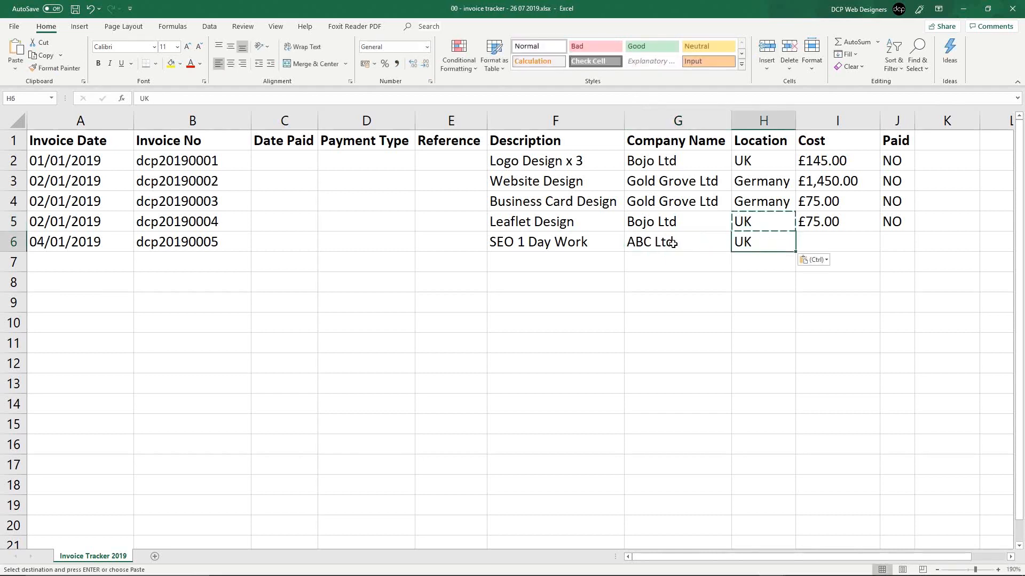
Enter the cost 195 in I6 and the Paid status NO in J6, and save the workbook.
key("Tab")
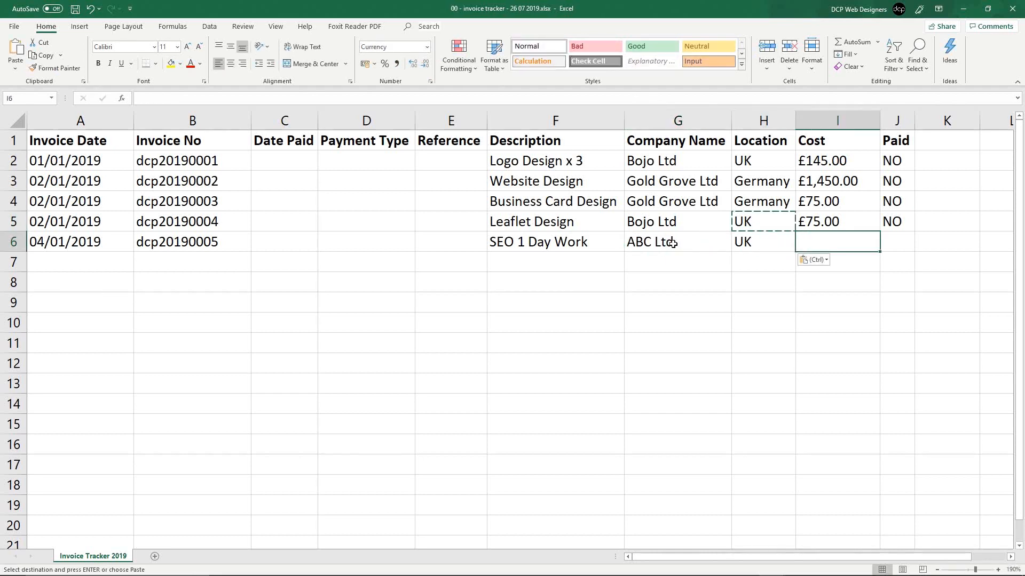
type("195")
key("Tab")
type("NO")
key("ctrl+Return")
key("ctrl+s")
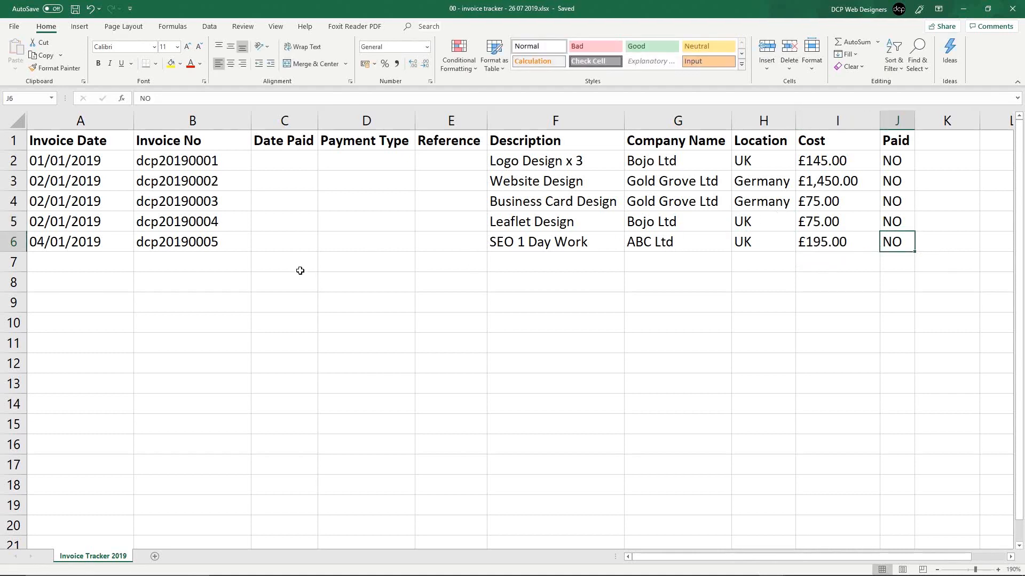
Copy the invoice date 04/01/2019 from A6 into A7.
left_click(110, 244)
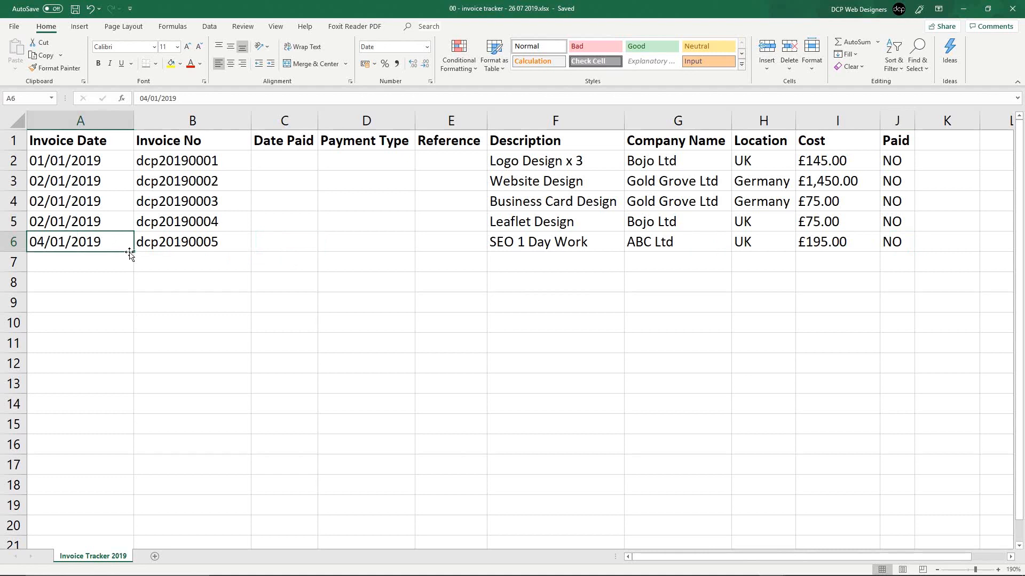
key("ctrl+c")
left_click(86, 257)
key("ctrl+v")
left_click(59, 280)
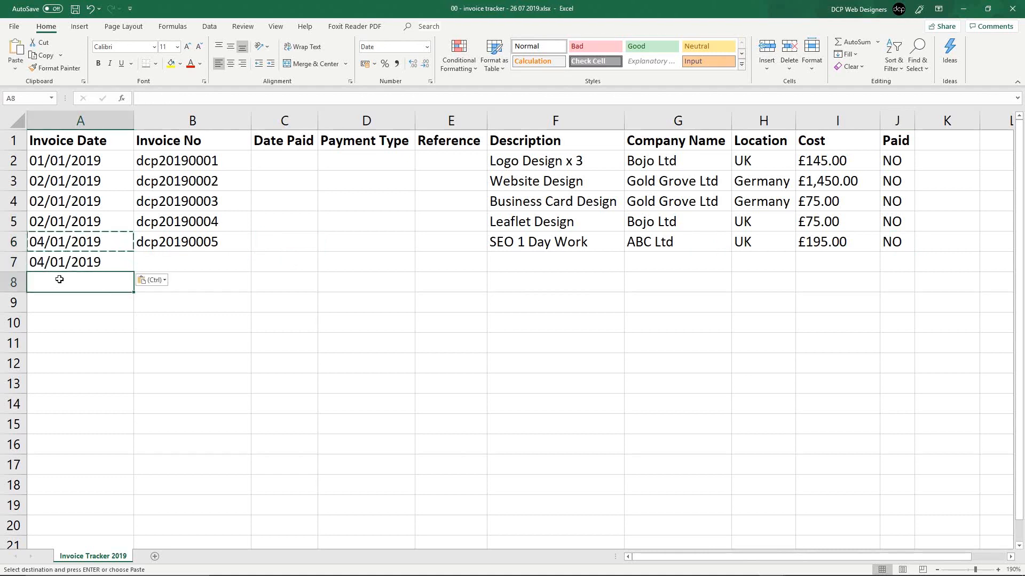
Paste the invoice date 04/01/2019 into A8 and autofill the invoice numbers from B6 down to B8.
key("ctrl+v")
key("Escape")
left_click(200, 235)
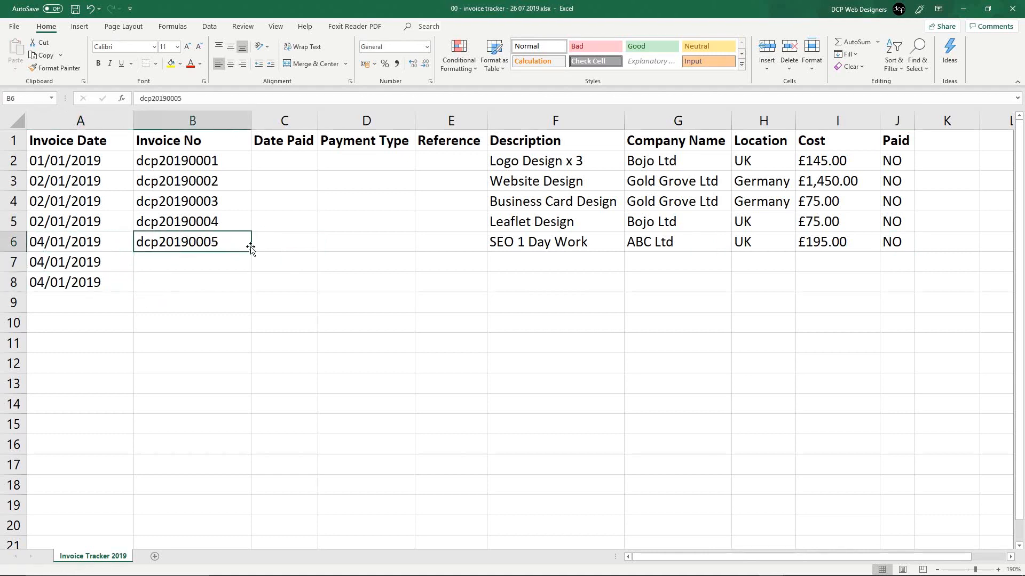
left_click_drag(252, 251, 235, 293)
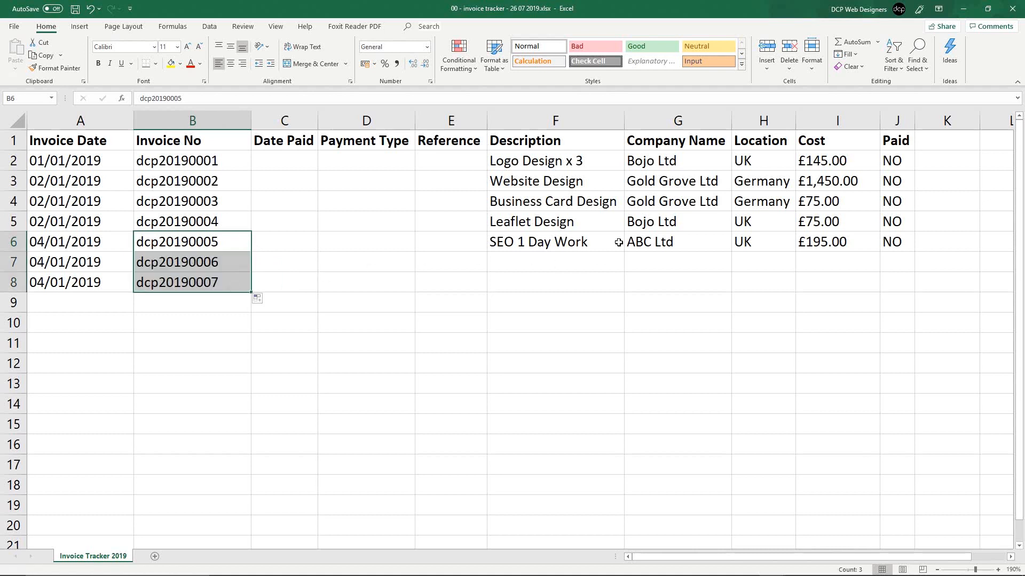
Copy the company name Bojo Ltd from G2 into G7 and the location UK from H6 into H7.
left_click(656, 164)
key("ctrl+c")
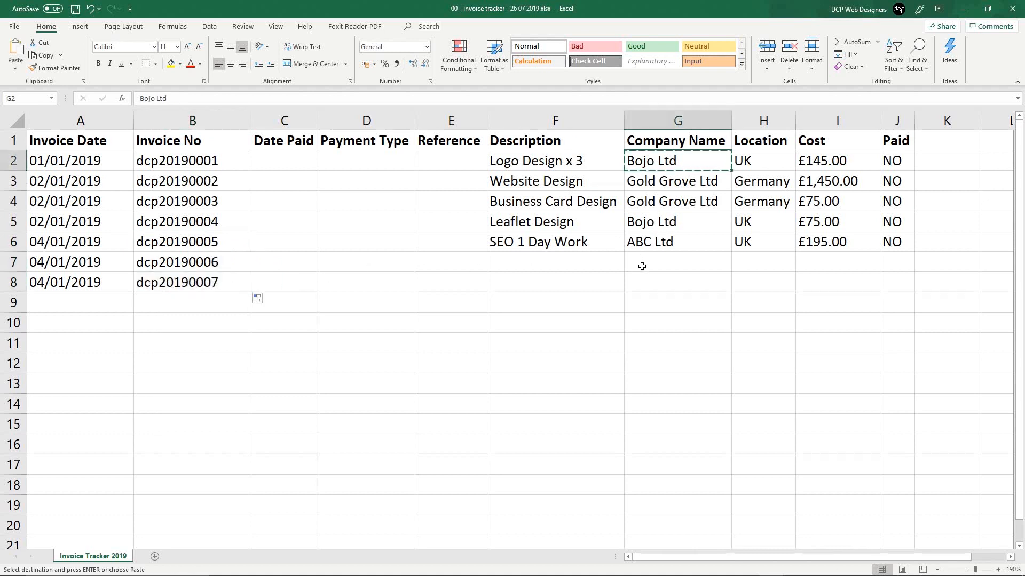
left_click(642, 263)
key("ctrl+v")
left_click(741, 243)
key("ctrl+c")
left_click(755, 263)
key("ctrl+v")
Enter the description Newsletter Design x 1 in F7.
left_click(594, 264)
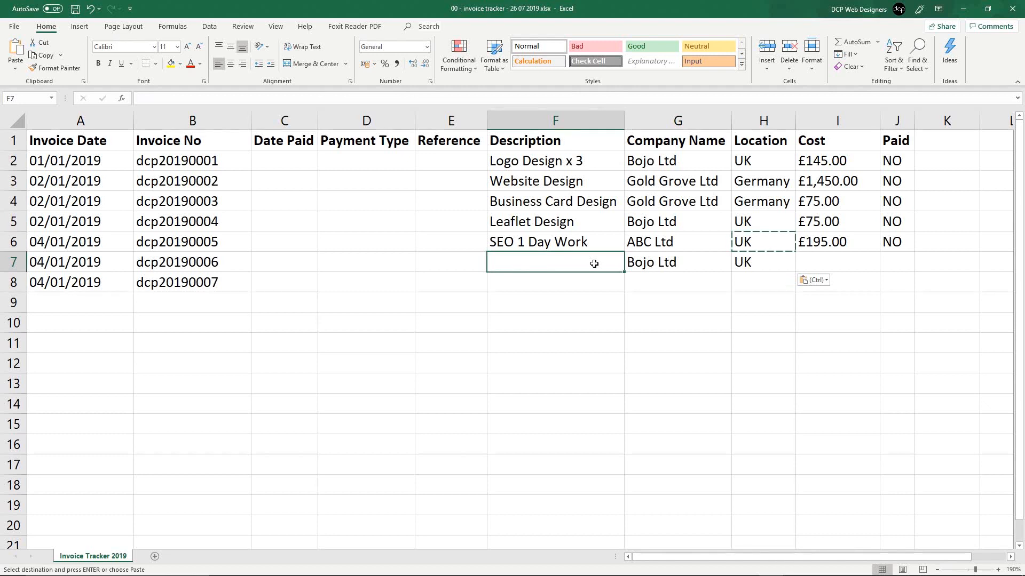
type("Newslettr")
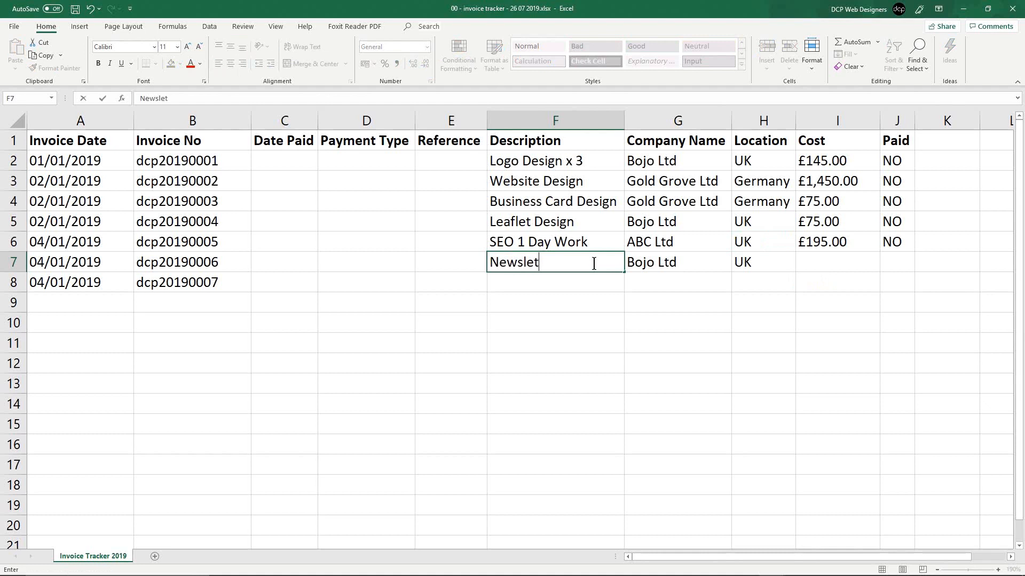
key("BackSpace")
type("er Dex")
key("BackSpace")
type("sign x 1")
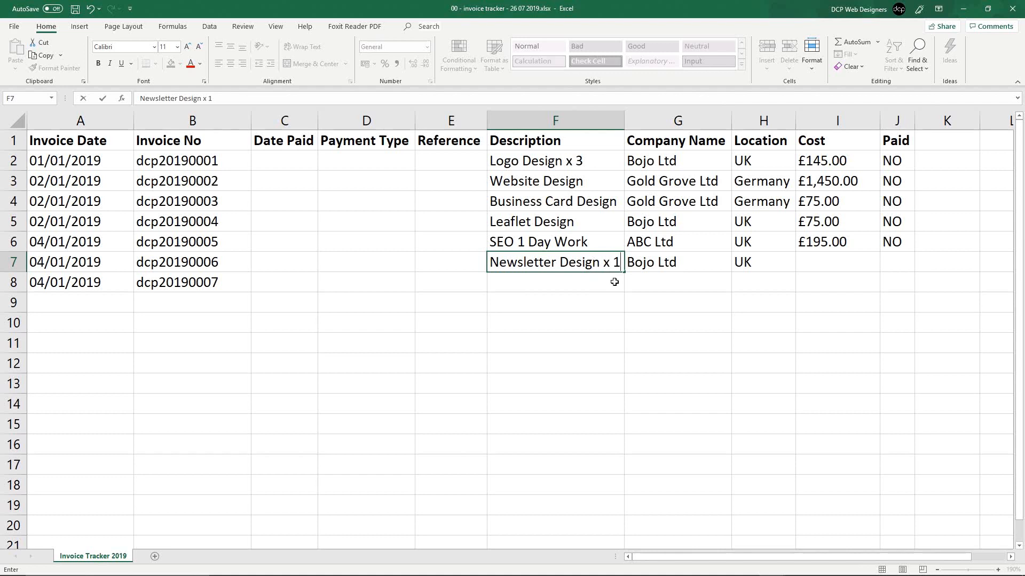
key("Return")
Change the quantity in the F7 newsletter description to 2 and save the workbook.
left_click(589, 265)
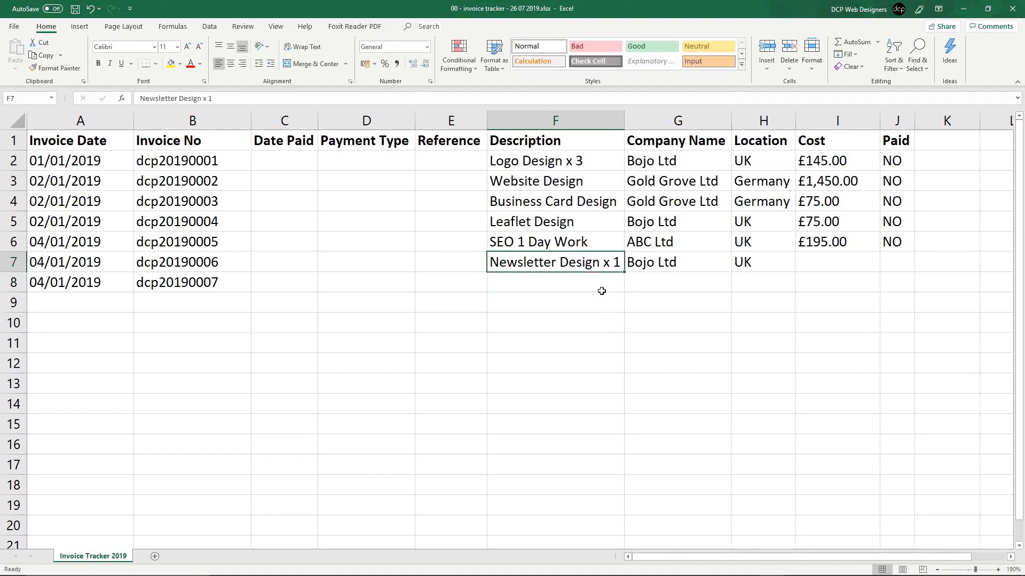
left_click(571, 209)
left_click(572, 224)
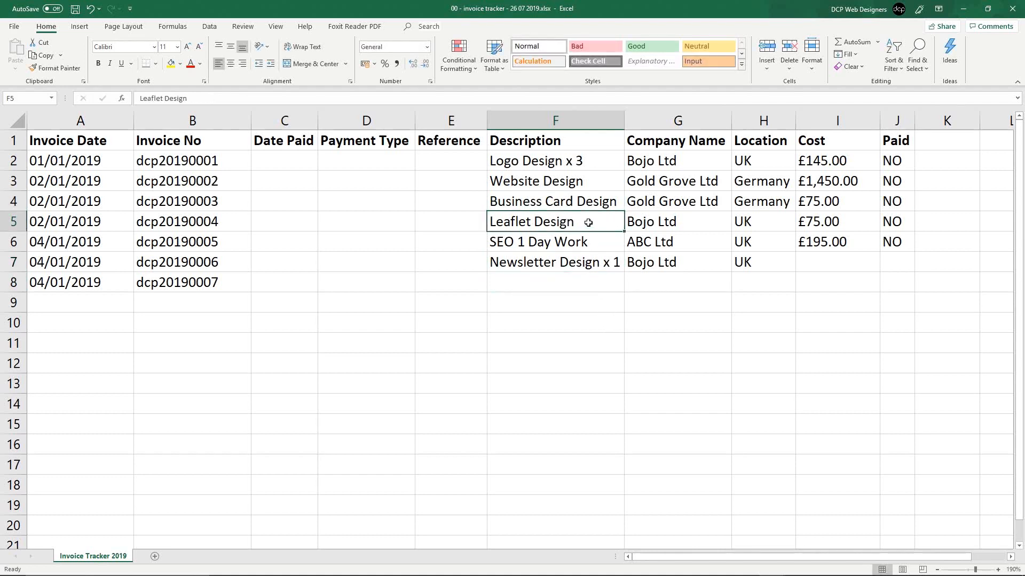
left_click(595, 262)
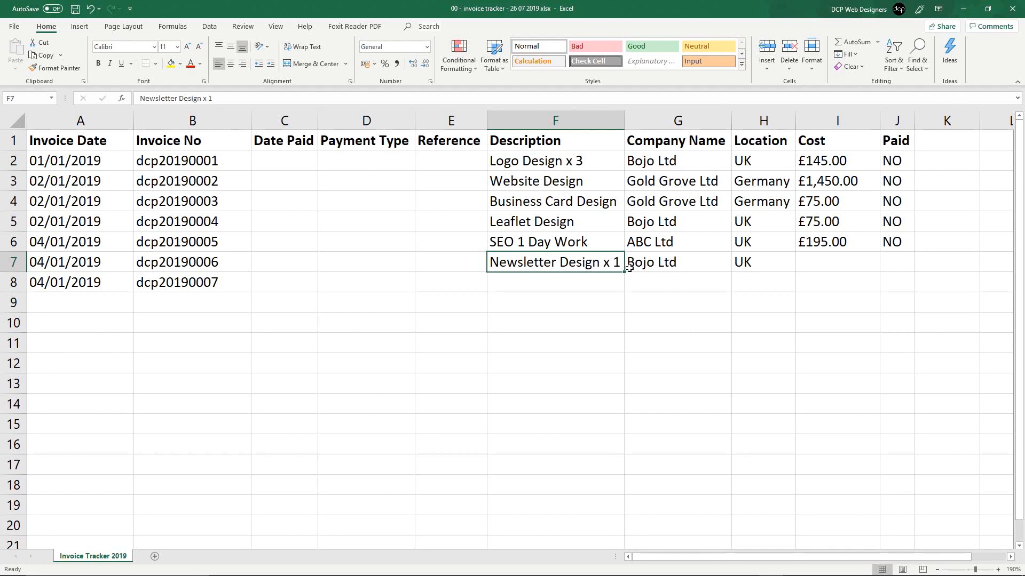
double_click(609, 262)
left_click_drag(612, 263, 625, 262)
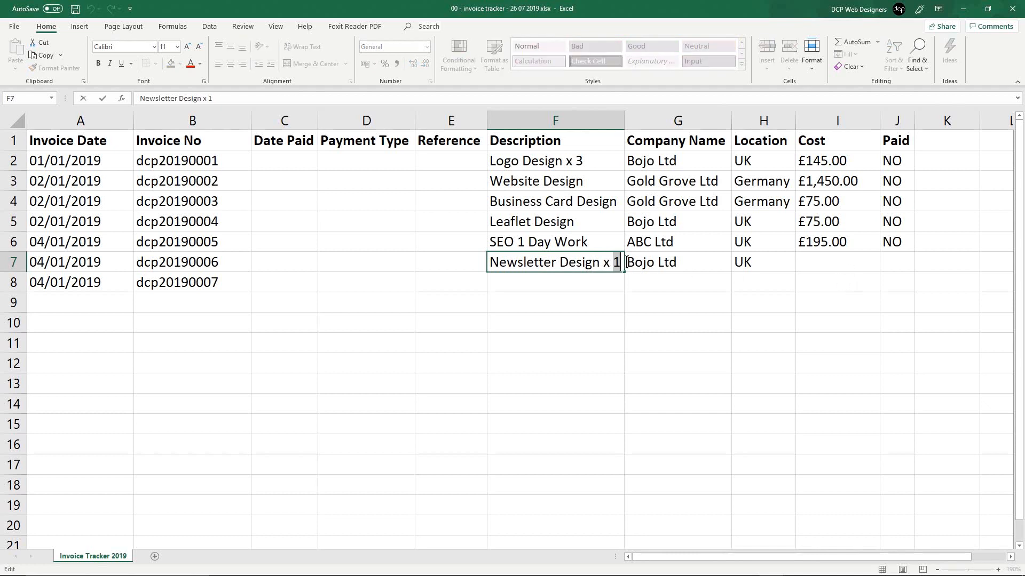
type("2")
left_click(629, 296)
left_click(587, 267)
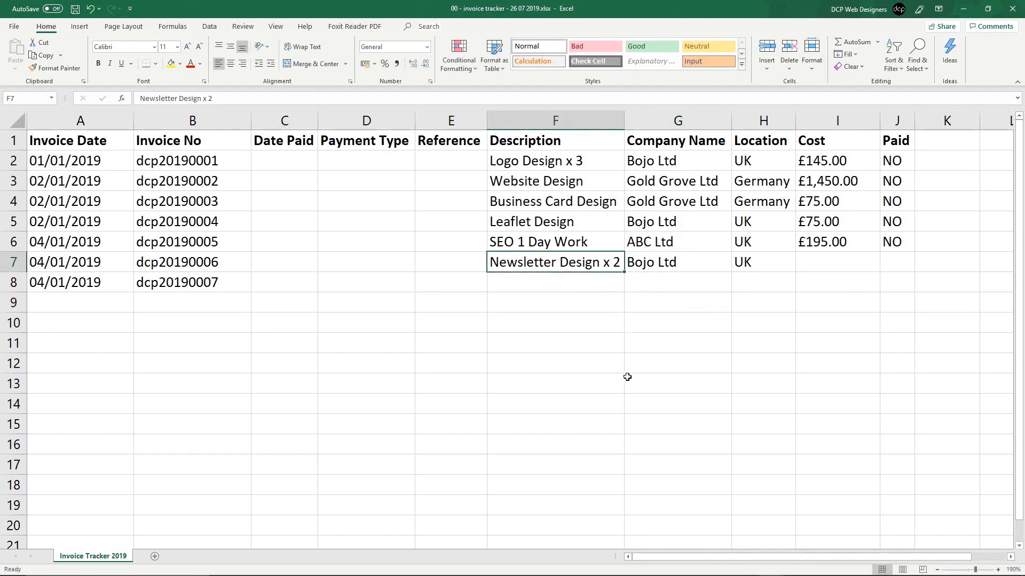
key("ctrl+s")
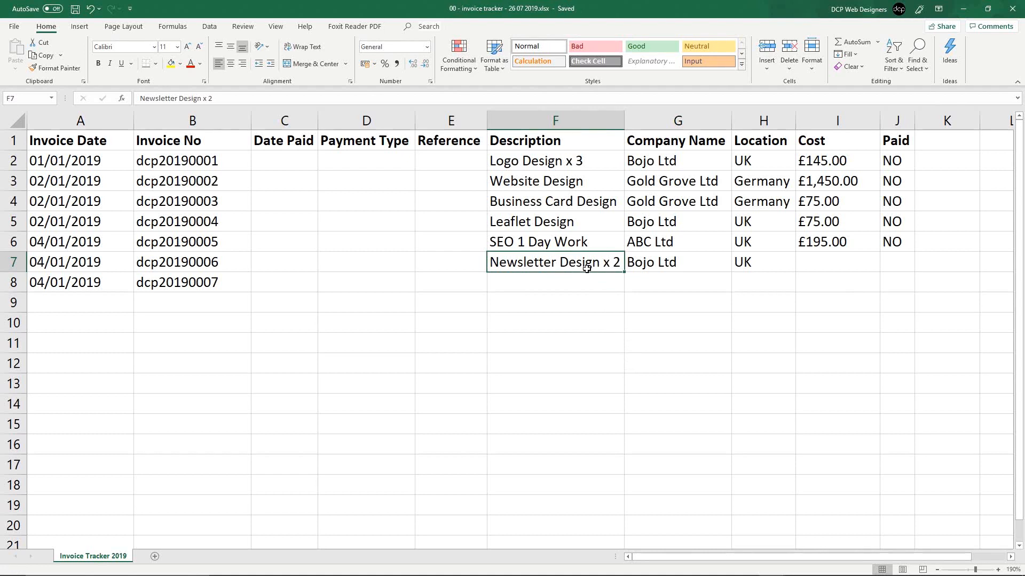
Enter the cost 200 in I7, copy the Paid status NO from J6 into J7, and save the workbook.
left_click(813, 266)
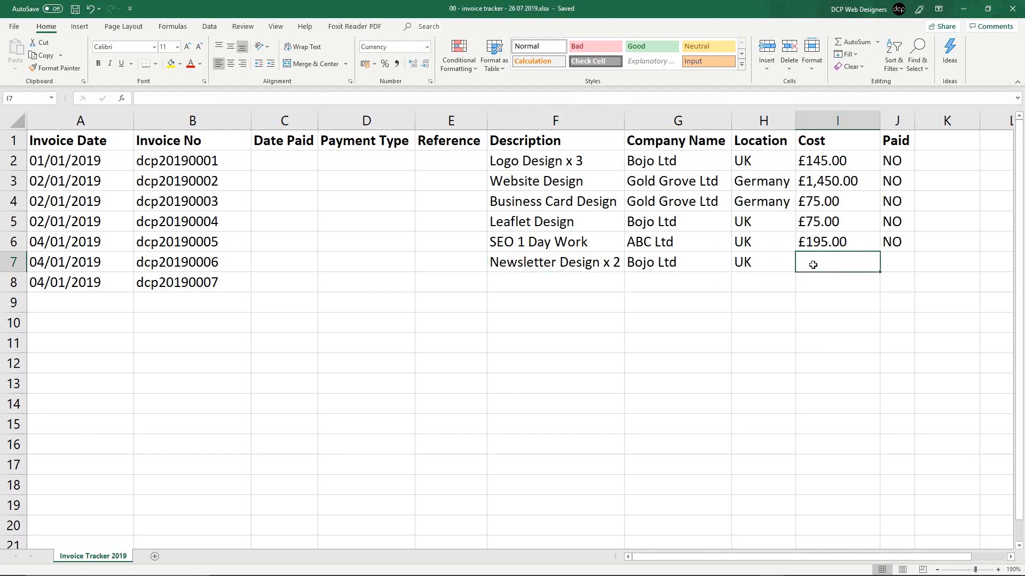
type("200")
key("Tab")
key("Up")
key("ctrl+c")
key("Down")
key("ctrl+v")
key("ctrl+s")
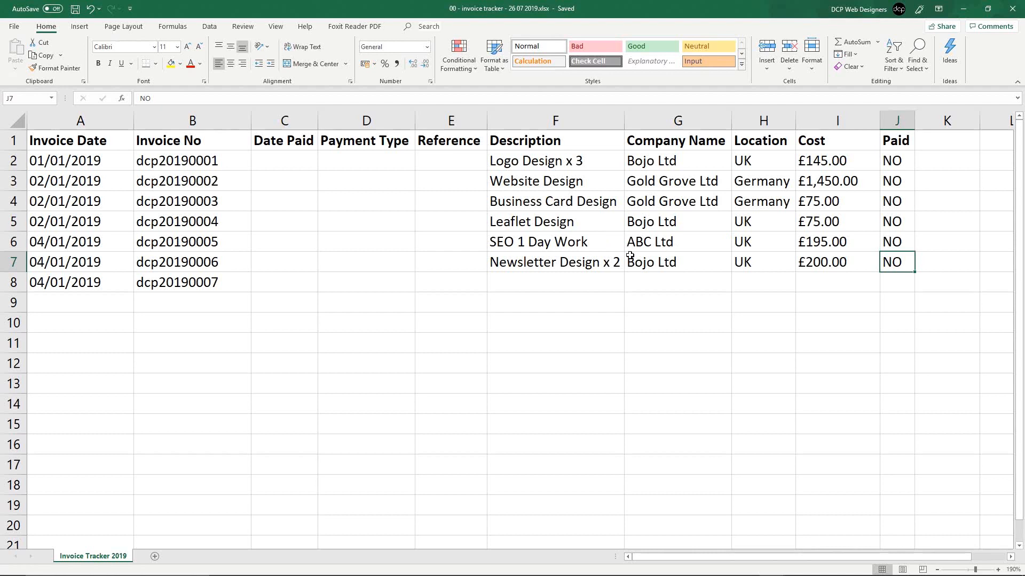
Enter the description Banner Ad Design - 250 x 300 in F8.
left_click(604, 266)
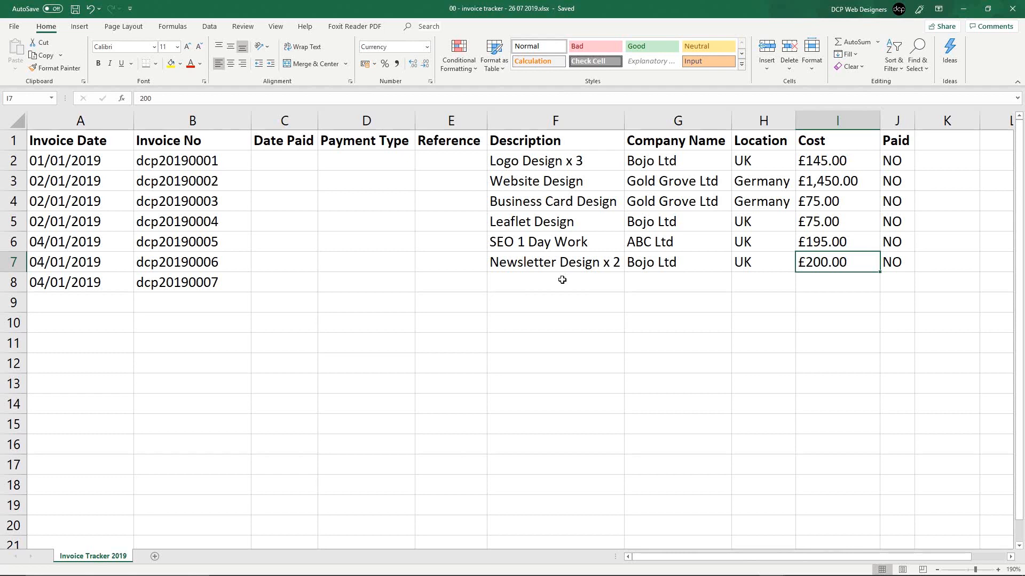
left_click(141, 290)
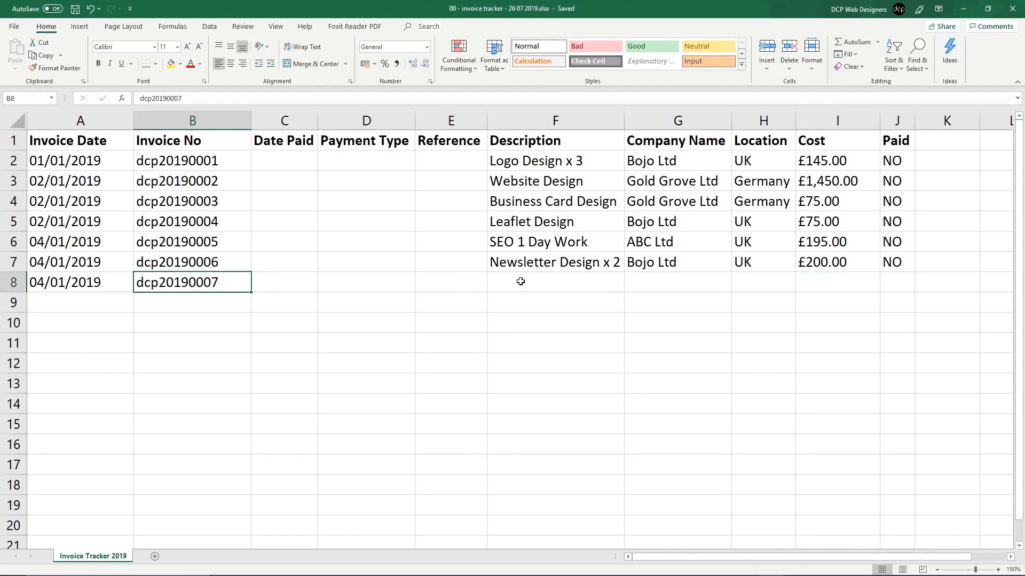
left_click(534, 291)
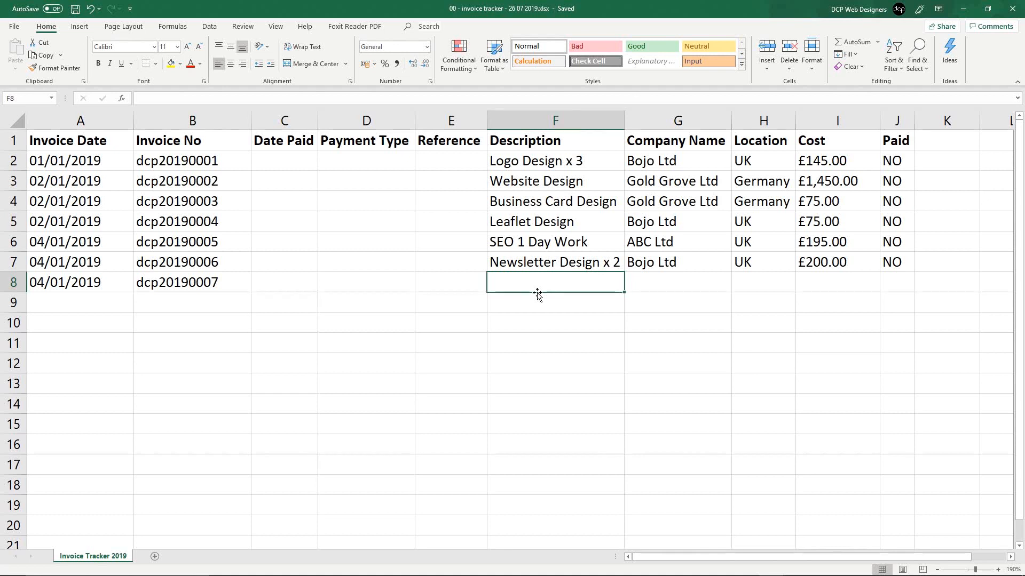
type("Banner")
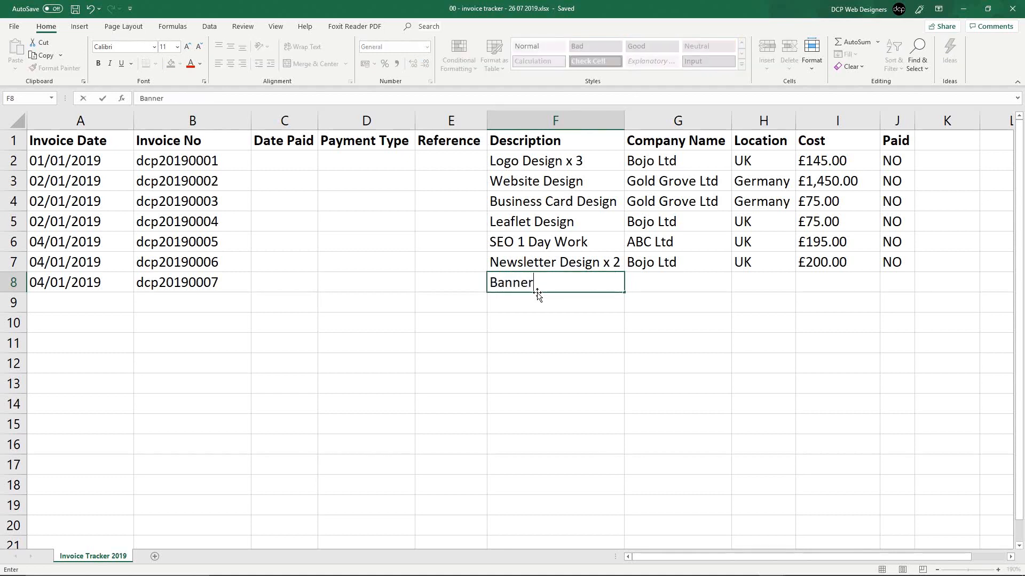
type(" Ad Design -")
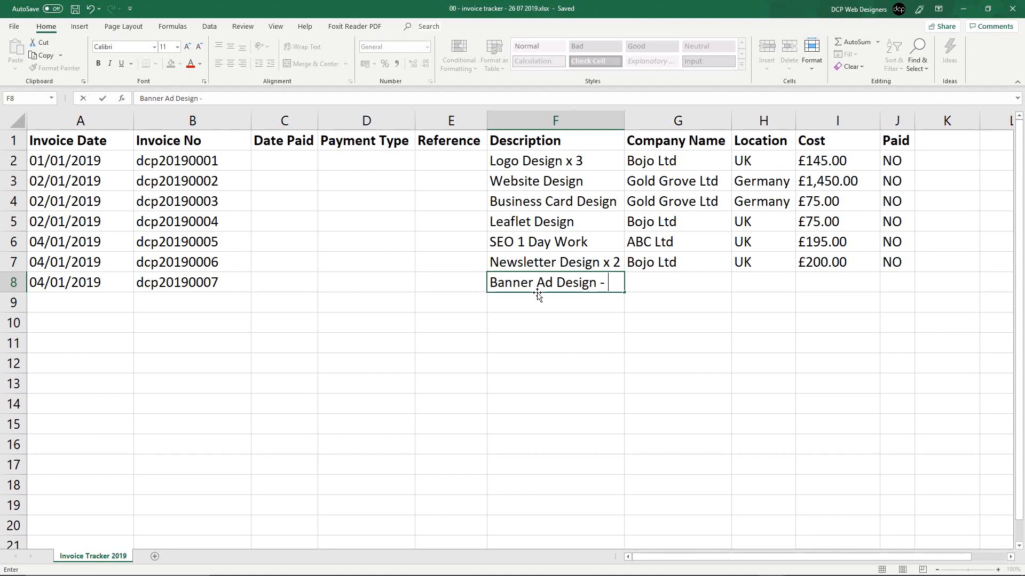
type(" 250 x 300")
key("Return")
key("Up")
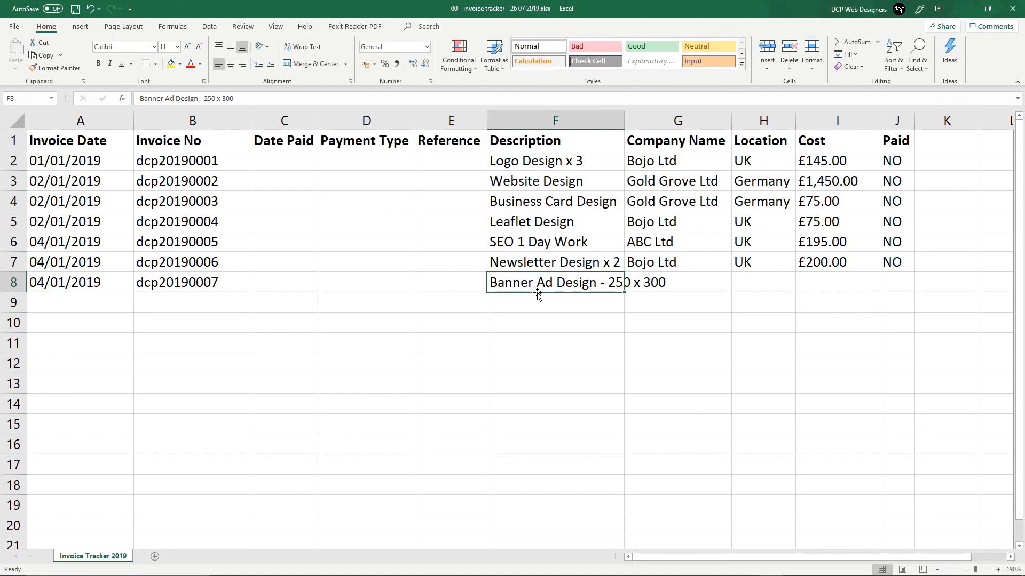
Append "- Gif Animation" to the banner ad description in F8.
key("F2")
type("- ")
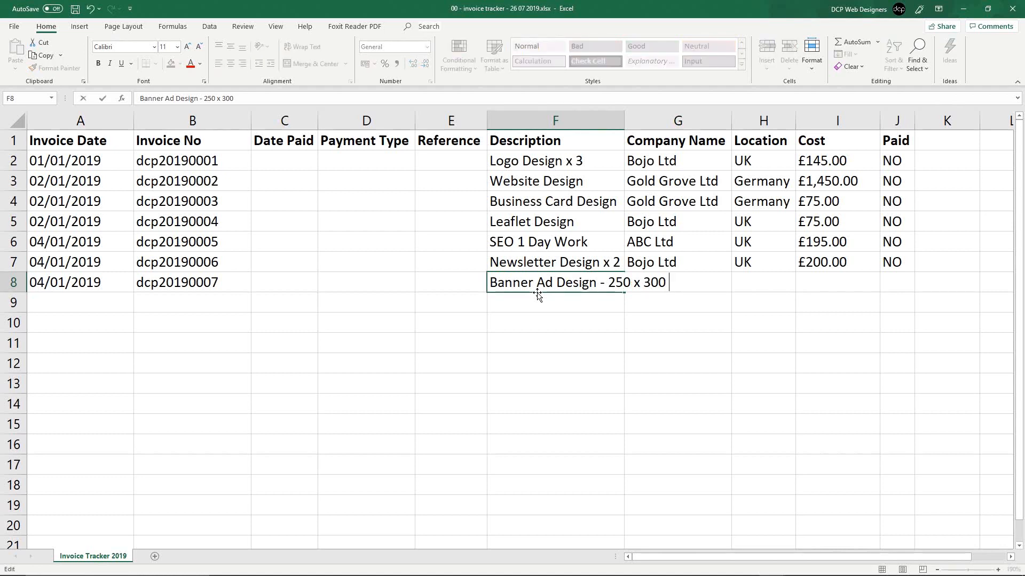
type("Gif Animation")
key("ctrl+Return")
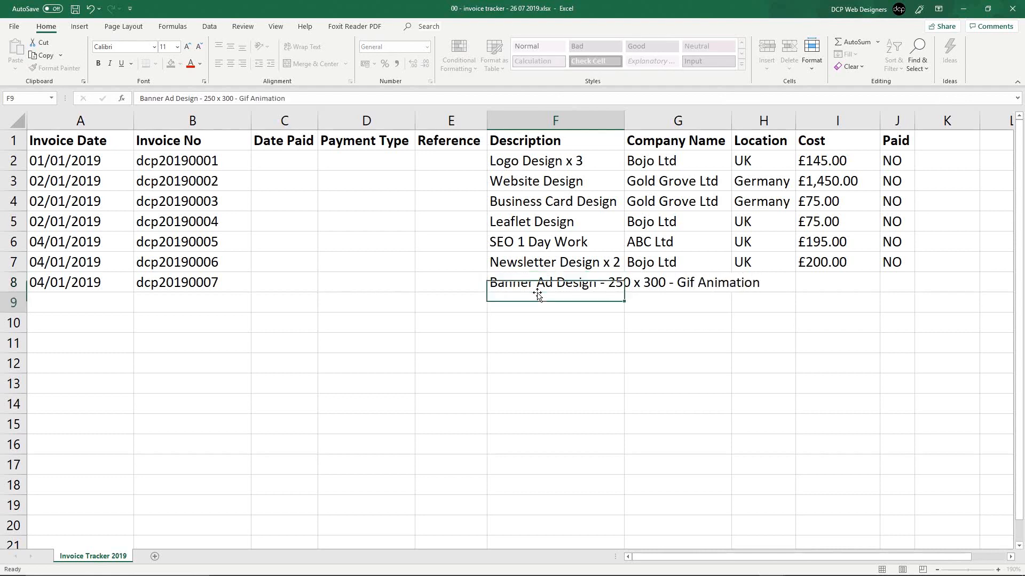
key("Up")
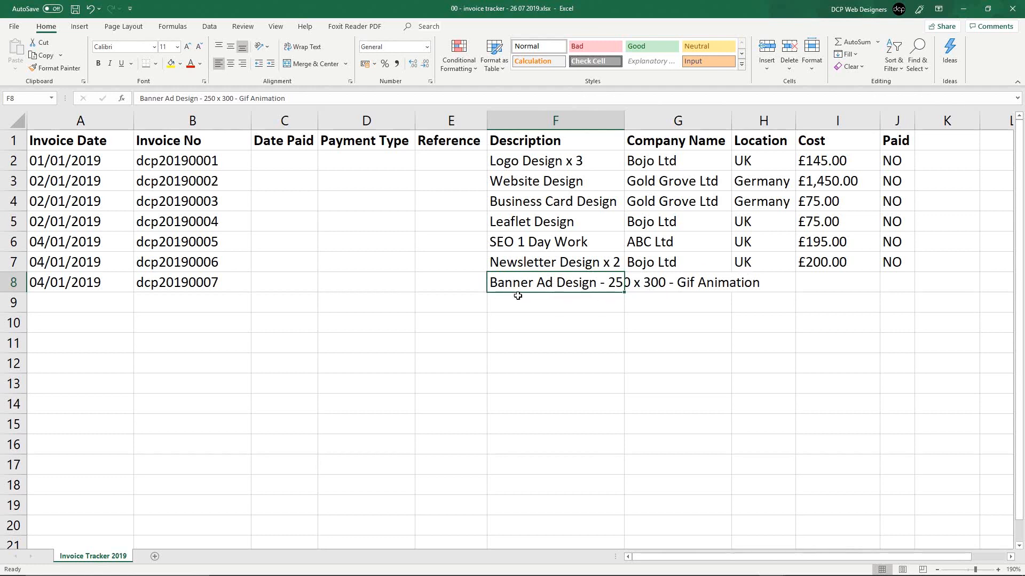
left_click(765, 263)
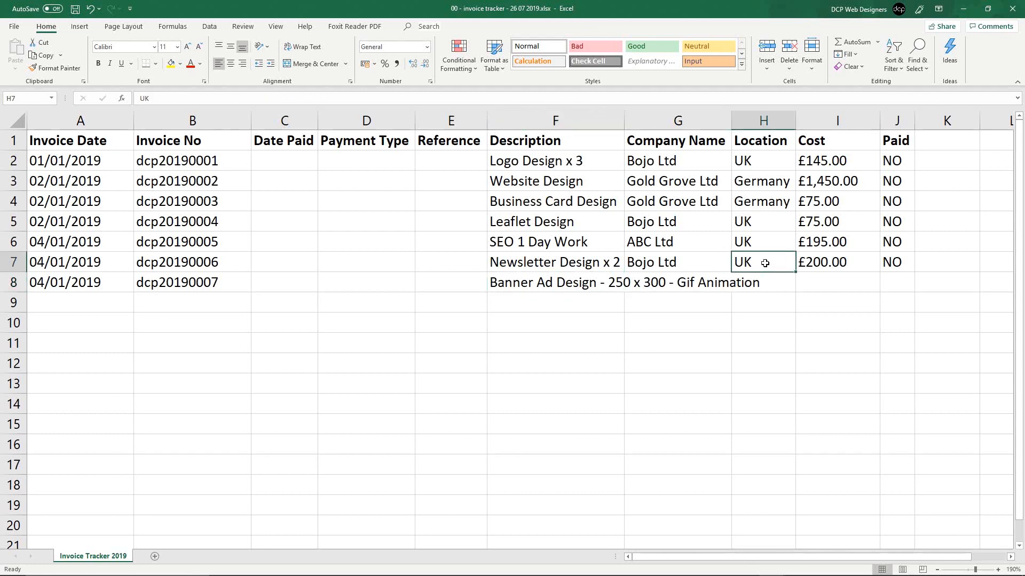
key("Down")
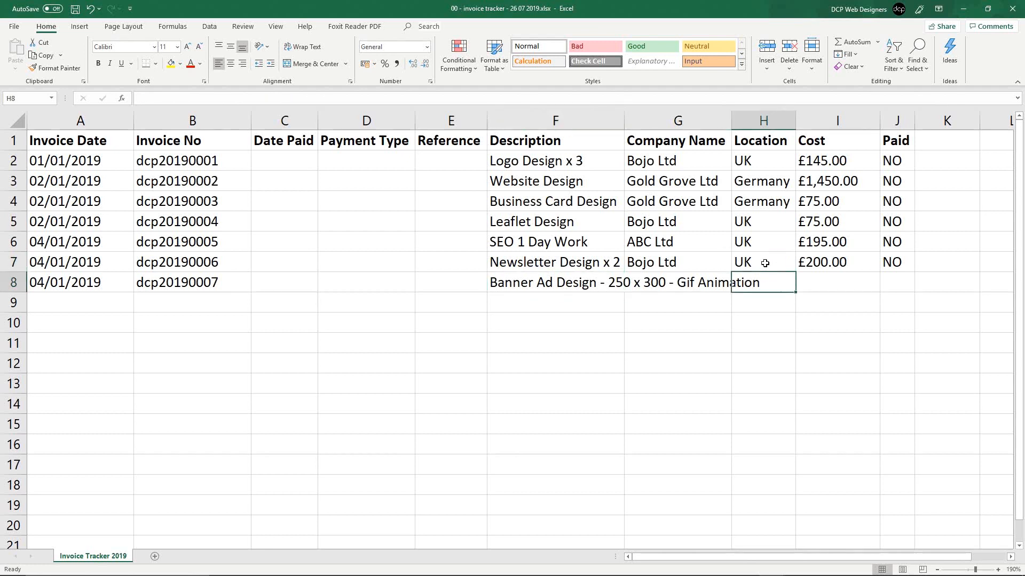
key("Up")
key("ctrl+c")
key("Down")
key("ctrl+v")
key("Left")
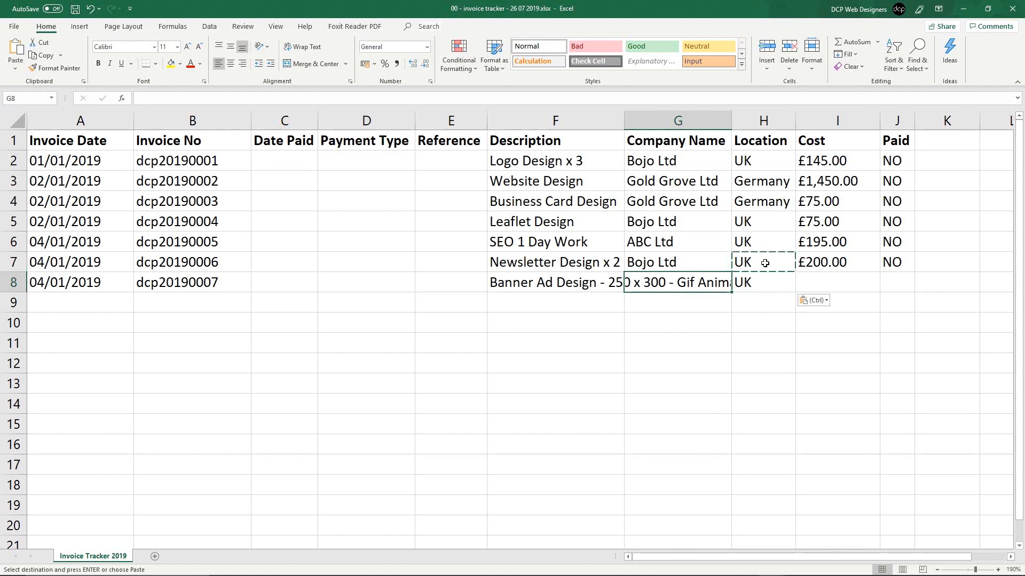
key("Up")
key("Up")
key("Up")
key("Up")
key("Up")
key("Down")
key("Up")
key("Down")
key("Down")
key("Down")
key("Down")
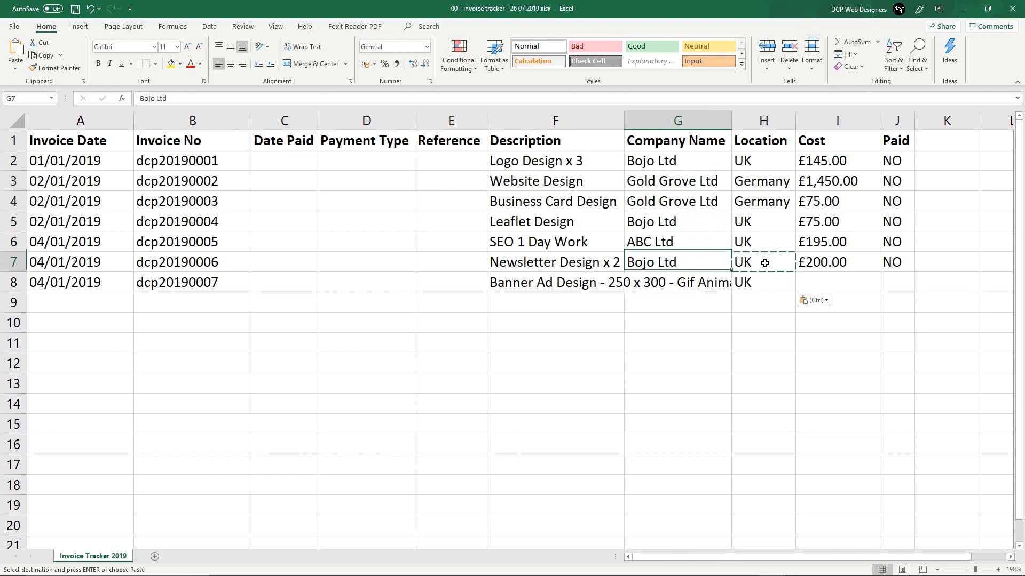
key("Down")
key("Right")
key("ctrl+z")
Enter Gold Grove Ltd as the company name in G8 and Germany as the location in H8.
key("Left")
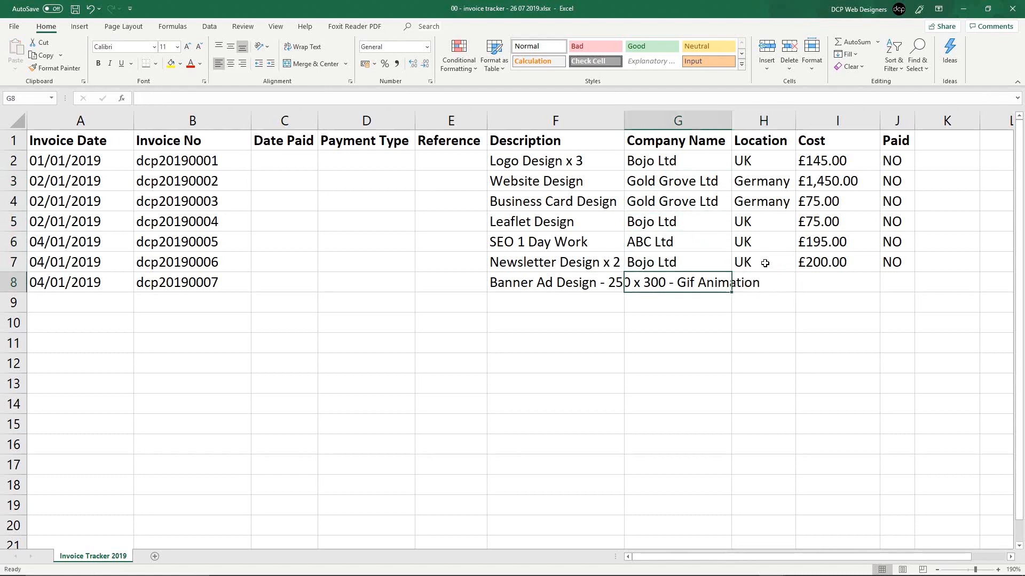
type("G")
key("Return")
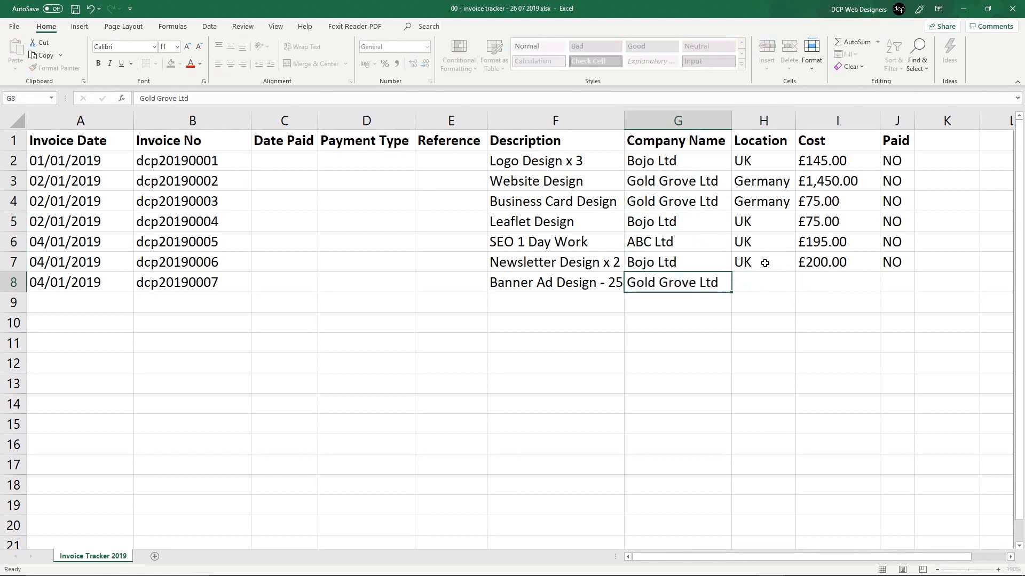
key("Up")
key("Right")
type("G")
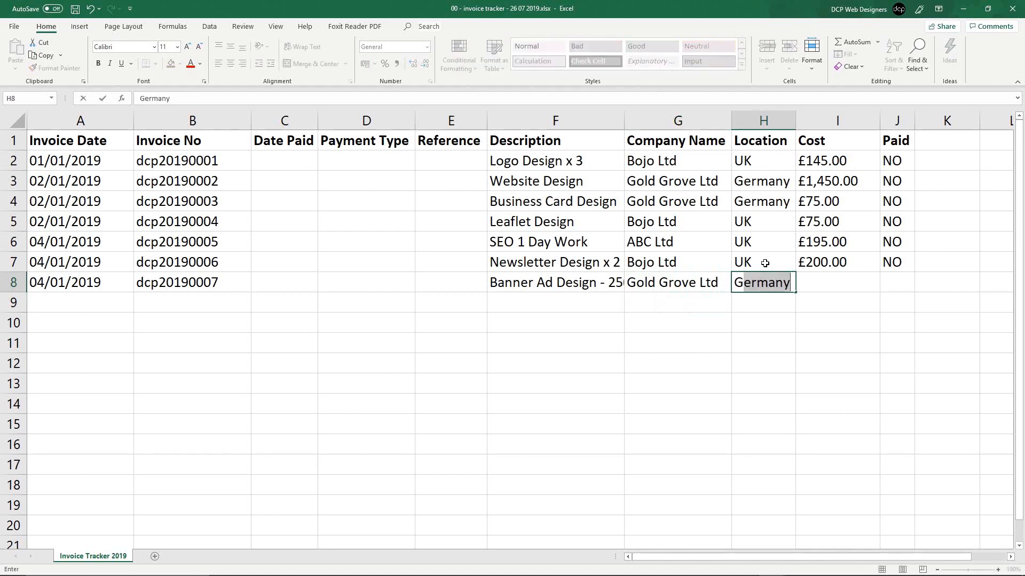
key("Return")
key("Up")
Enter the cost 45 in I8, copy the Paid status NO from J7 into J8, and save the workbook.
key("Right")
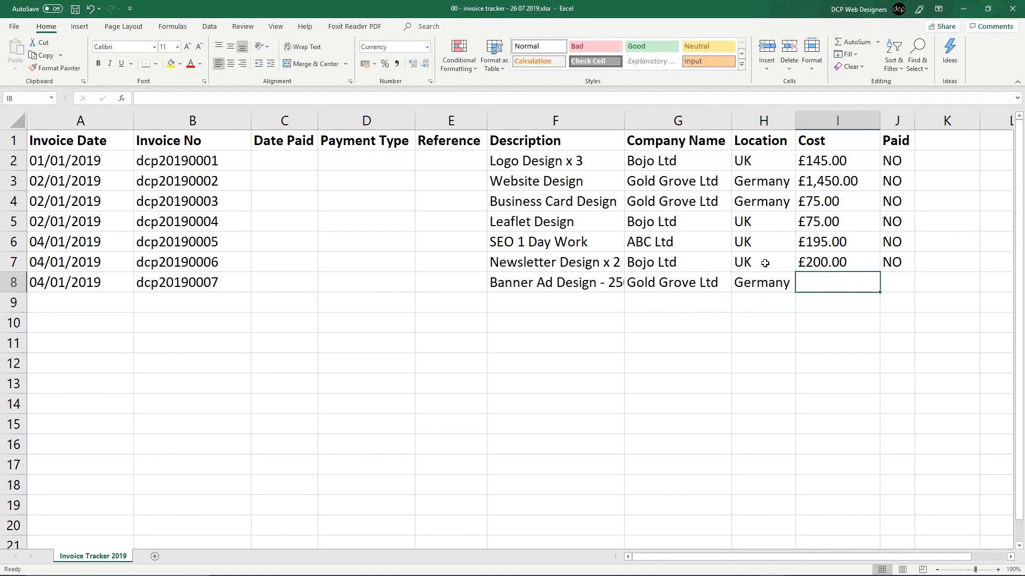
type("45")
key("Up")
key("Right")
key("ctrl+c")
key("Down")
key("ctrl+v")
key("ctrl+s")
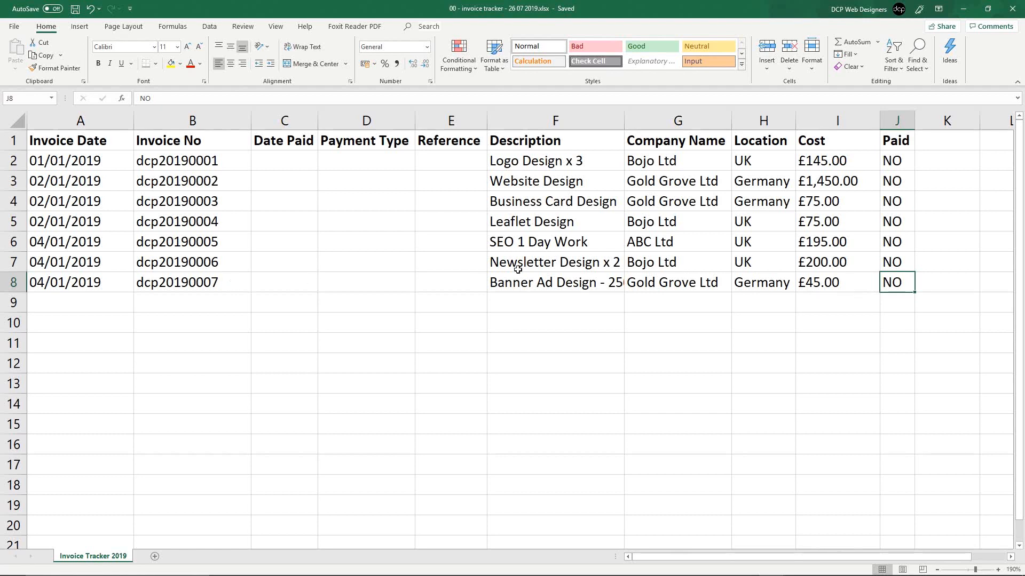
Enter the invoice date 12/01/2019 in A9.
left_click(96, 302)
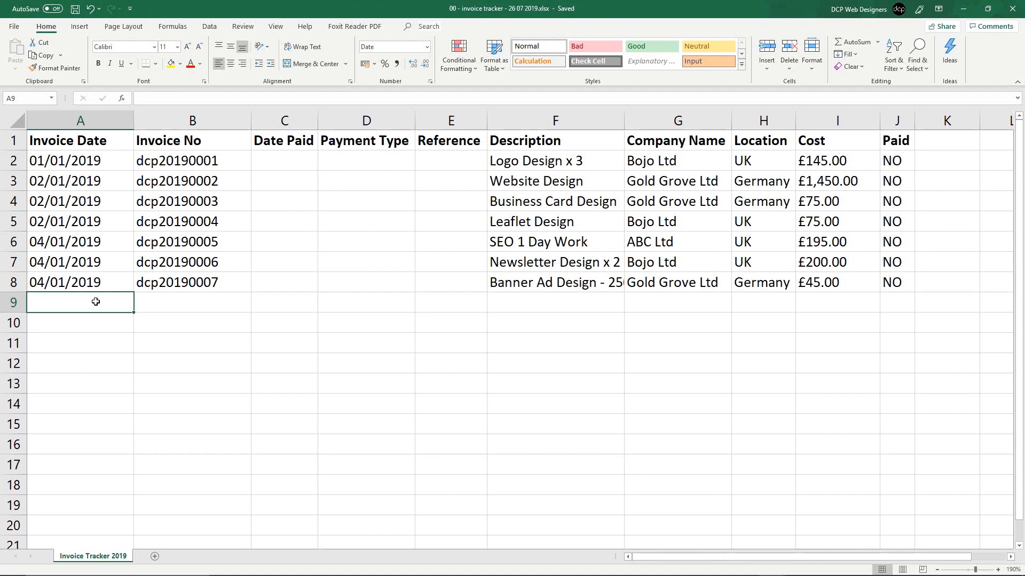
double_click(96, 304)
type("12/01/")
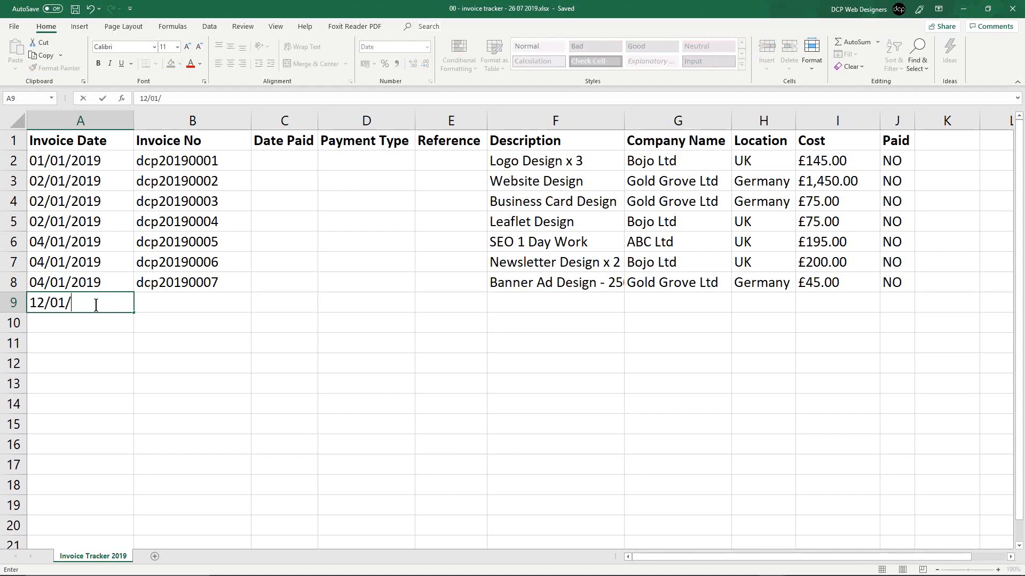
type("2019")
key("Return")
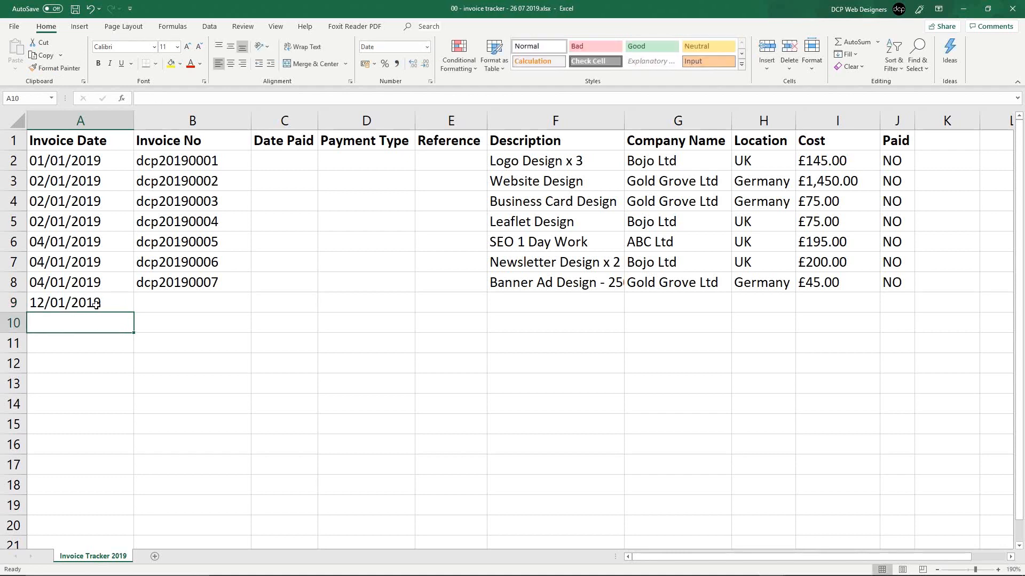
Extend the invoice number series from B8 down into B9.
left_click(166, 307)
left_click(233, 284)
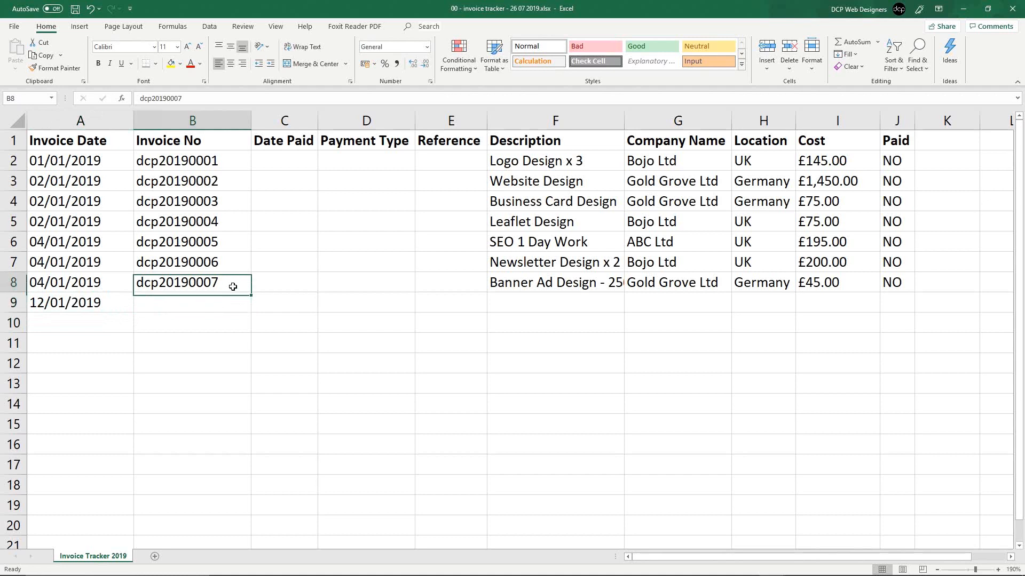
left_click_drag(251, 292, 249, 309)
Enter the description Lead Gen Website Project in F9.
left_click(537, 298)
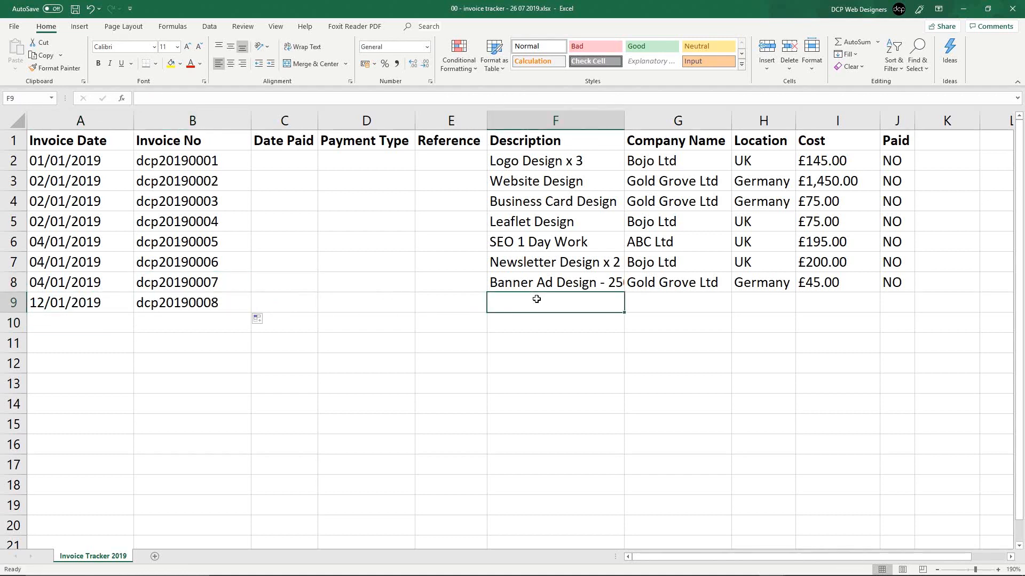
type("Wel")
key("BackSpace")
key("BackSpace")
key("BackSpace")
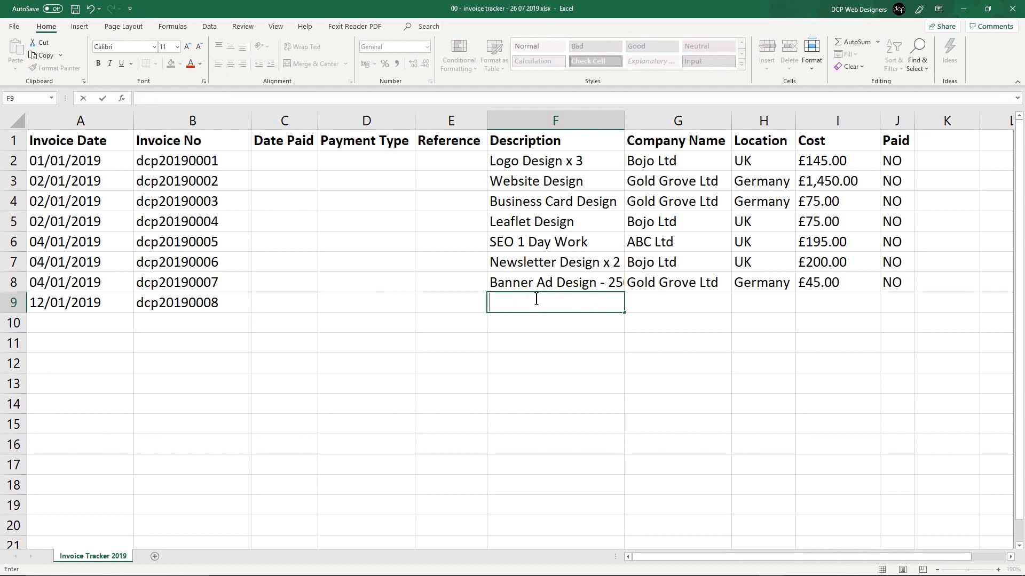
type("Lead Gen Website")
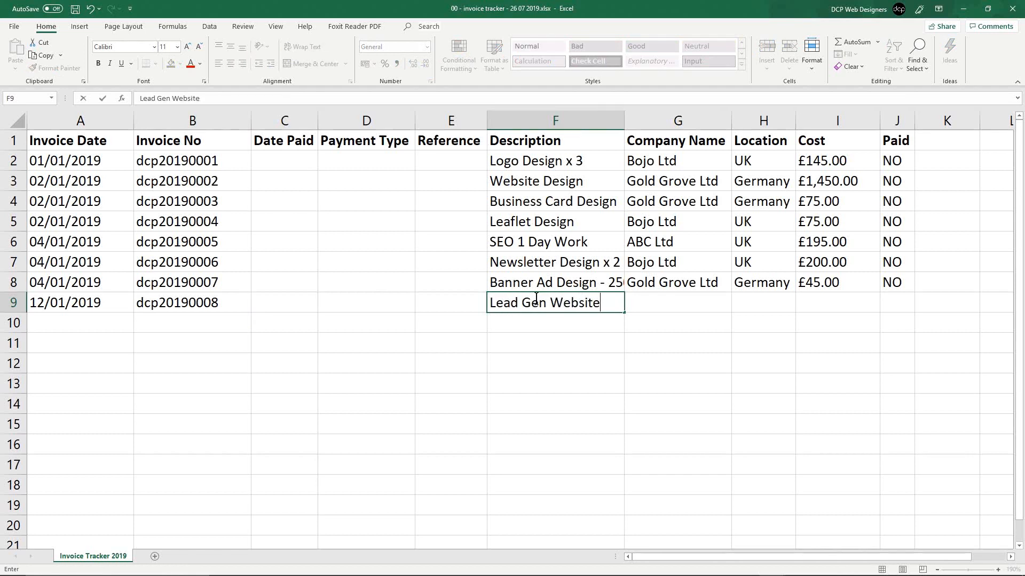
type(" Project")
key("Tab")
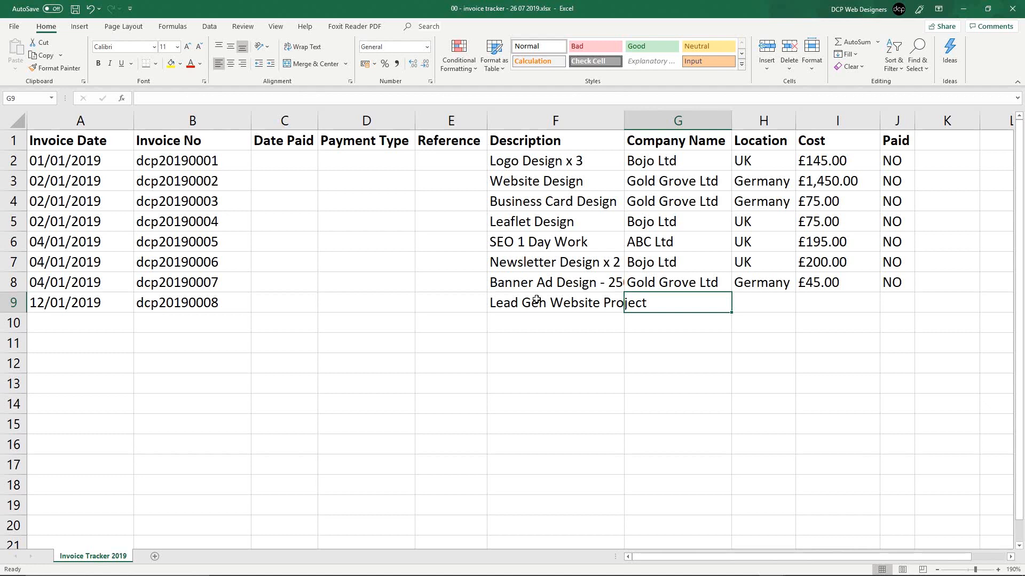
Enter We Grove Leads Ltd as the company name in G9 and UK as the location in H9.
type("We G")
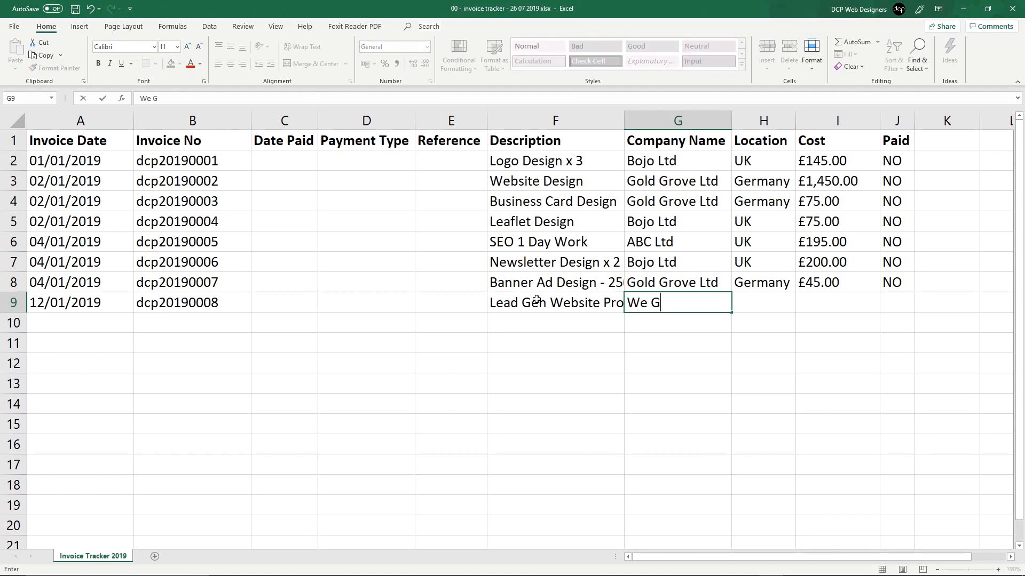
type("rove Leads Ltd")
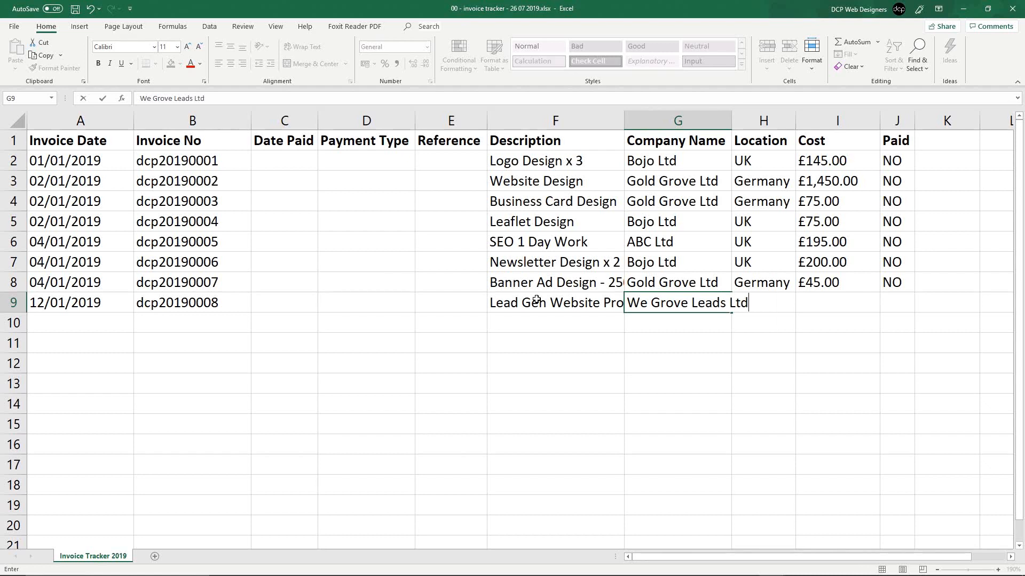
key("Tab")
type("UK")
key("Tab")
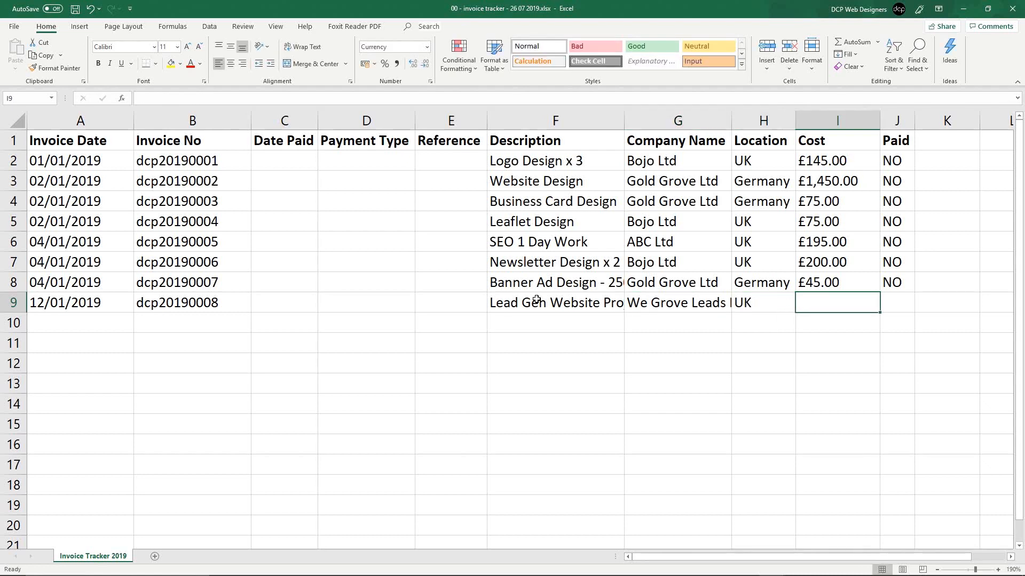
Enter the cost 795 in I9, copy the Paid status NO from J8 into J9, and save the workbook.
type("795")
key("Tab")
key("Up")
key("ctrl+c")
key("Down")
key("Return")
key("ctrl+s")
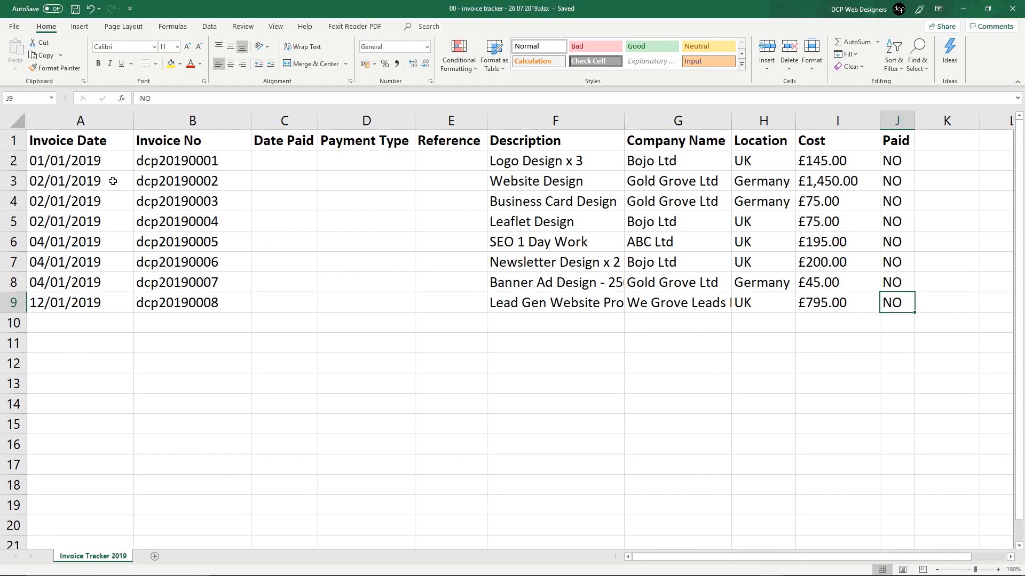
Autofit the widths of the Invoice Date and Invoice No columns to their contents.
left_click(15, 160)
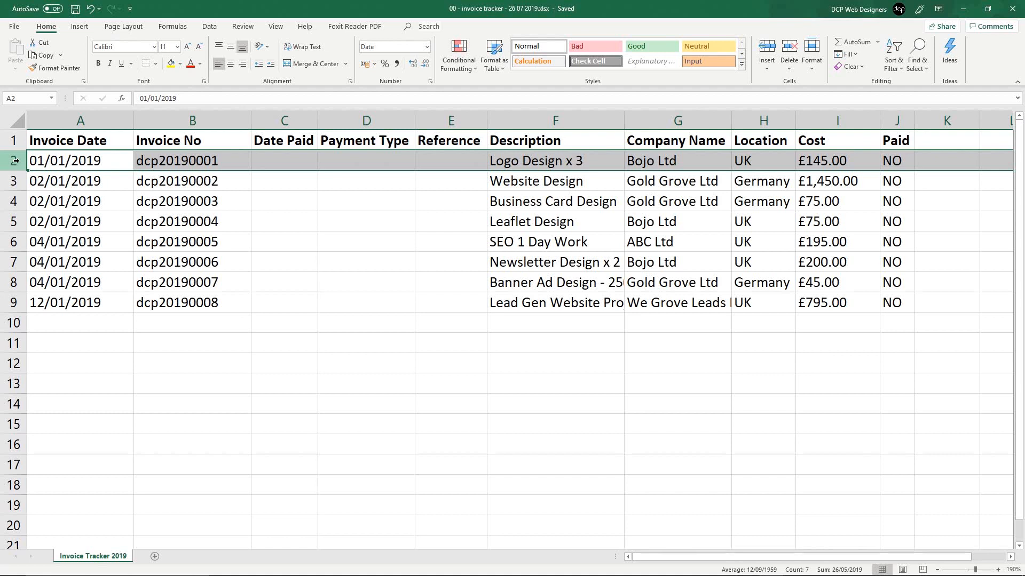
double_click(133, 121)
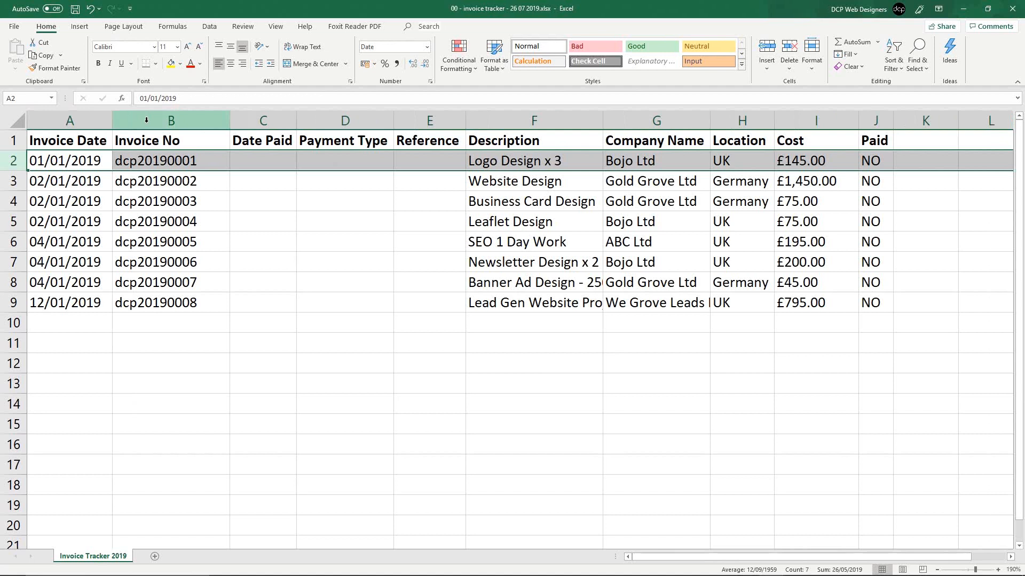
double_click(229, 119)
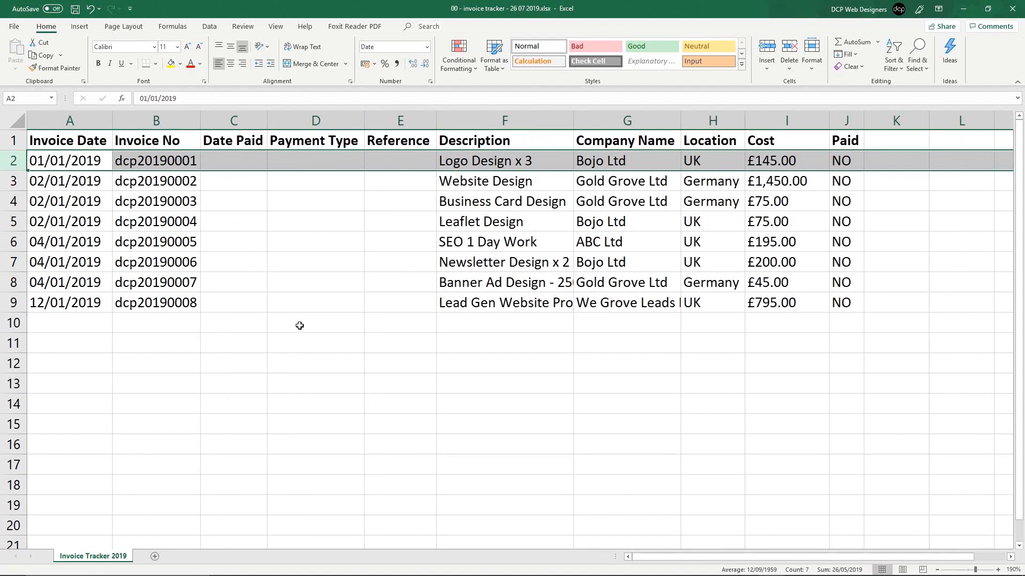
Autofill row 10 from row 9 with the invoice date 13/01/2019 in A10 and the following invoice number in B10.
left_click(82, 323)
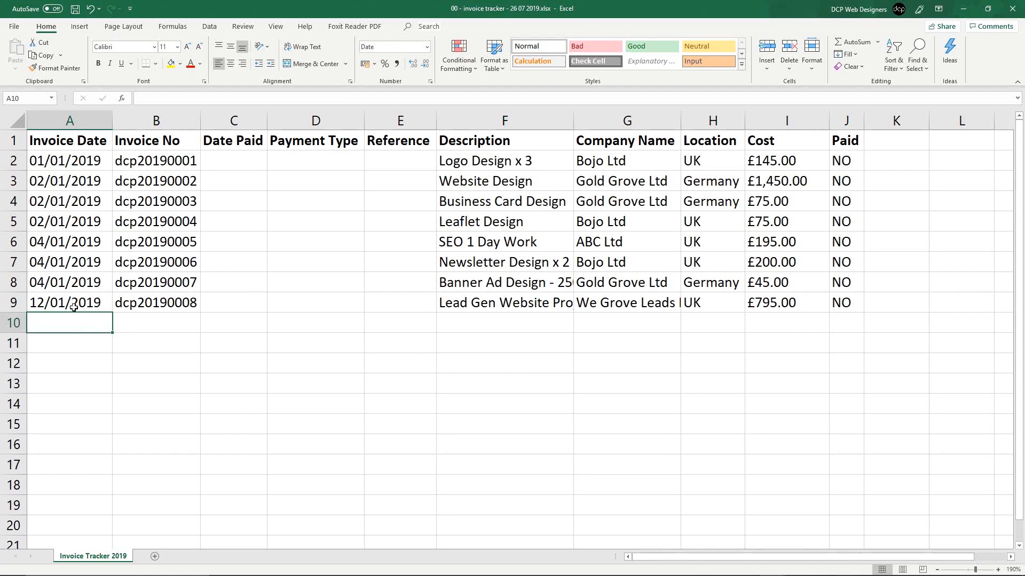
left_click(77, 308)
left_click_drag(108, 309, 111, 363)
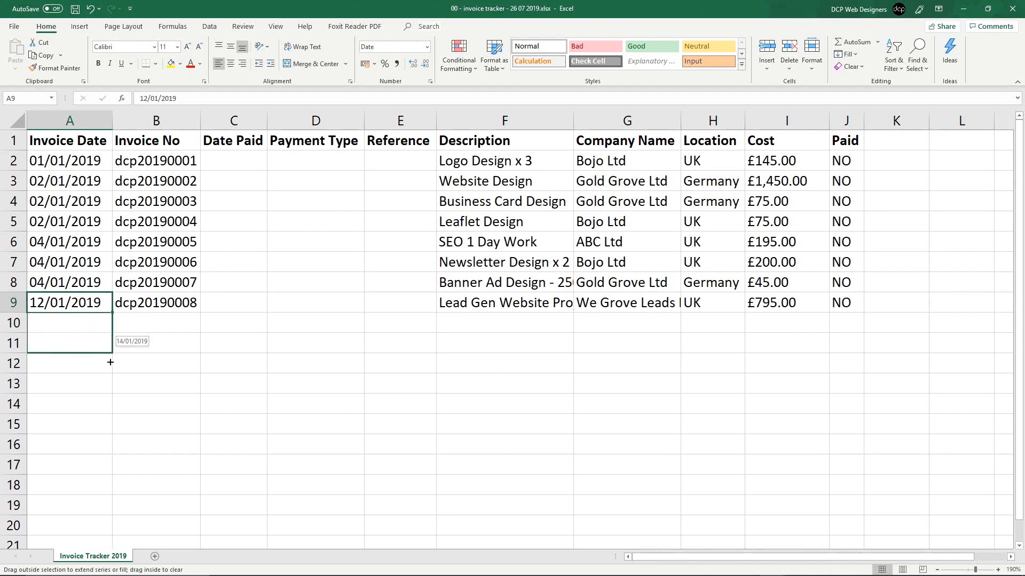
left_click_drag(111, 362, 110, 331)
left_click(167, 316)
left_click(195, 304)
left_click_drag(200, 313, 197, 327)
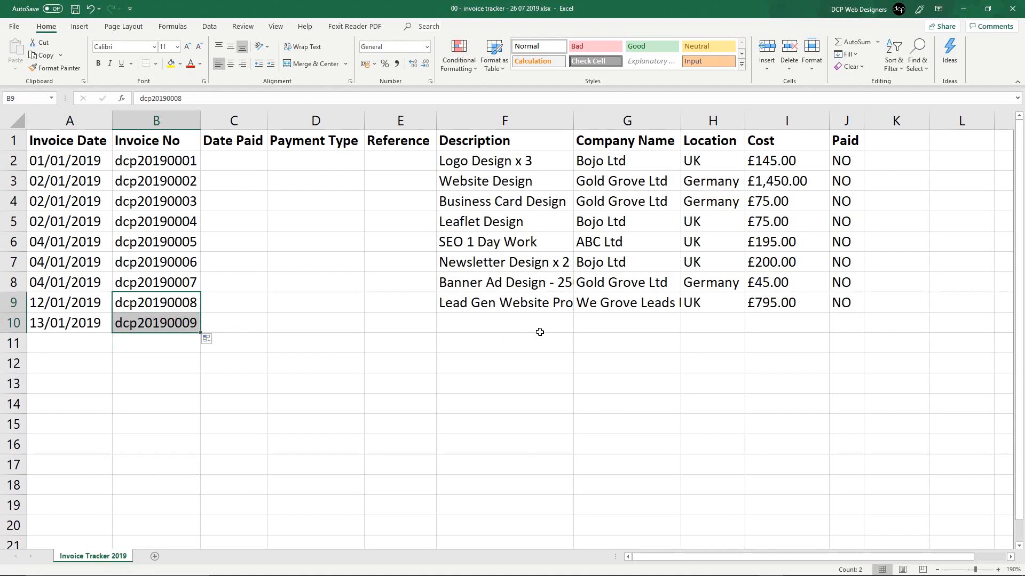
Autofit the Description column to its longest entry and narrow the Date Paid, Payment Type and Reference columns.
left_click(536, 327)
left_click(495, 286)
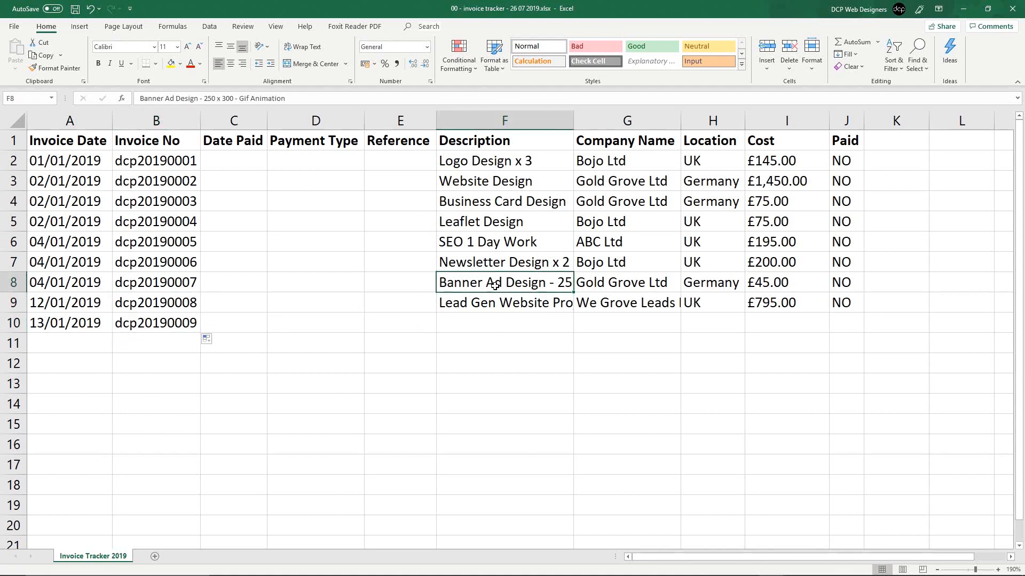
double_click(573, 122)
left_click_drag(436, 122, 336, 122)
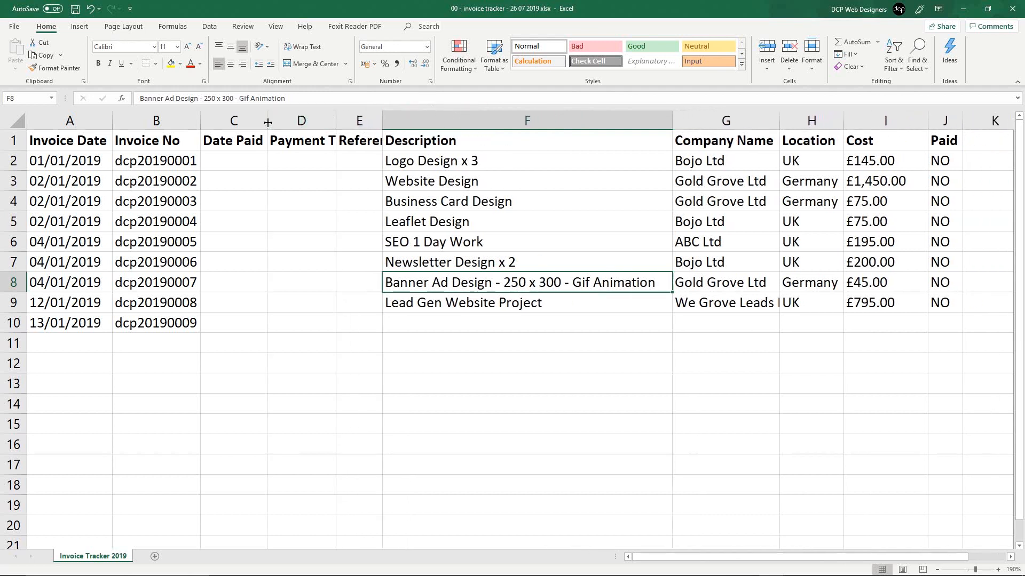
left_click_drag(267, 122, 244, 121)
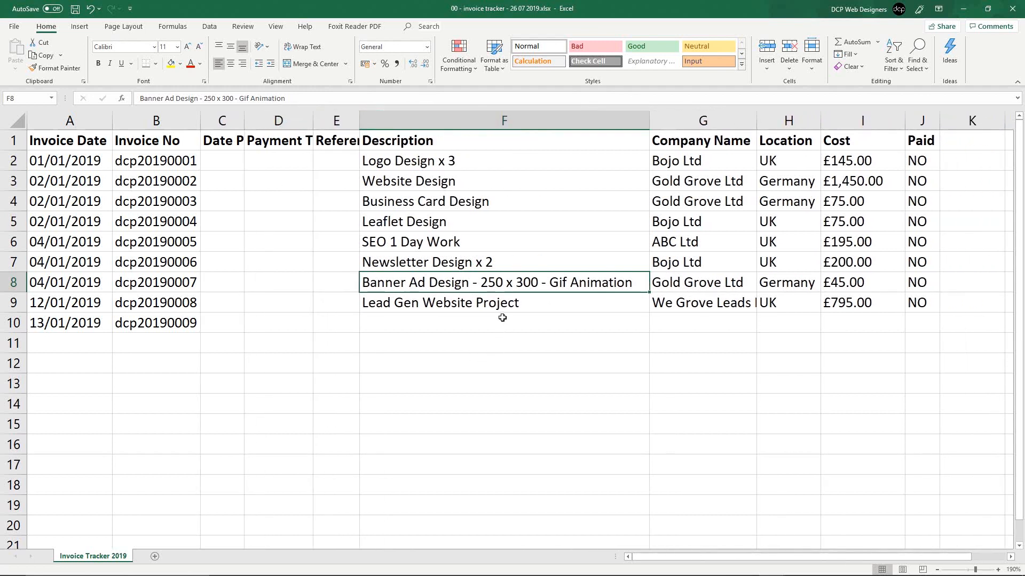
Enter the autocompleted description Banner Ad Design - 250 x 300 - Gif Animation in F10.
left_click(459, 242)
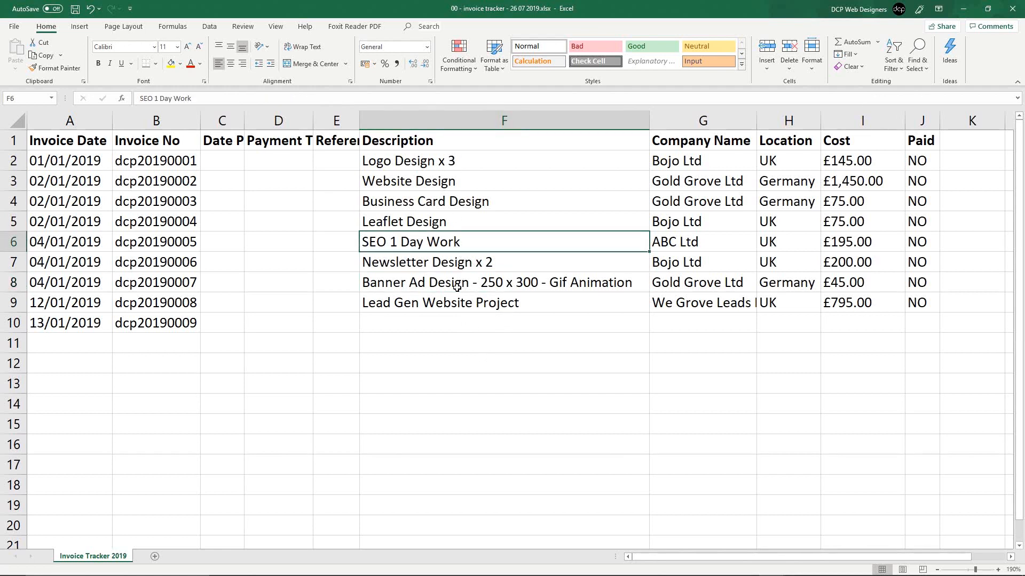
left_click(422, 320)
left_click(421, 290)
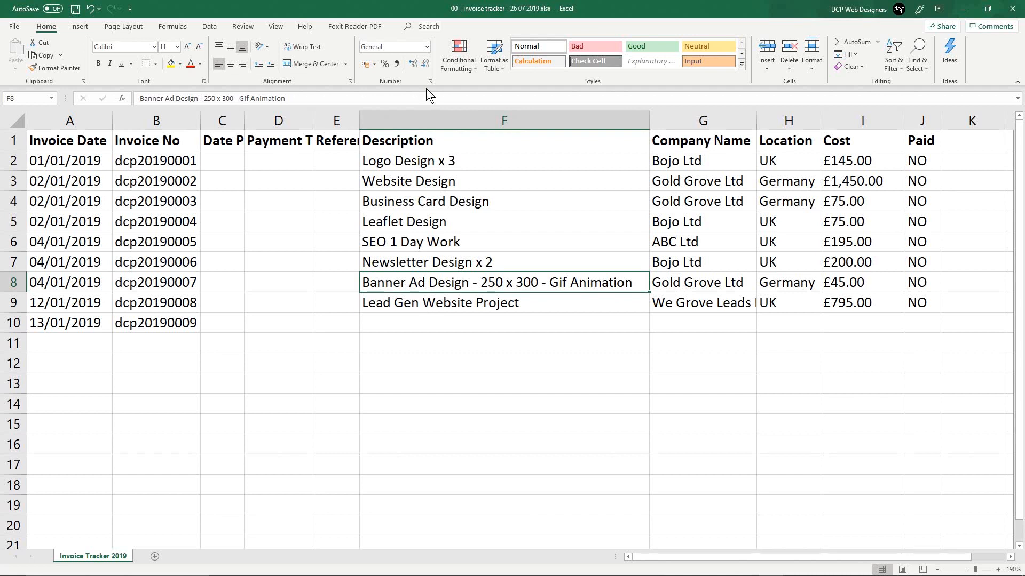
left_click(433, 320)
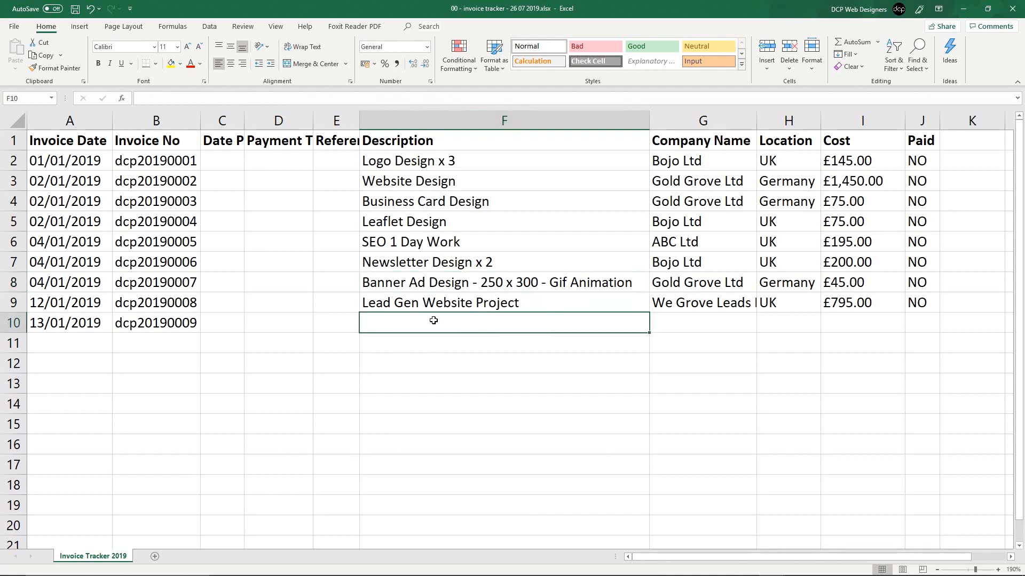
type("Ban")
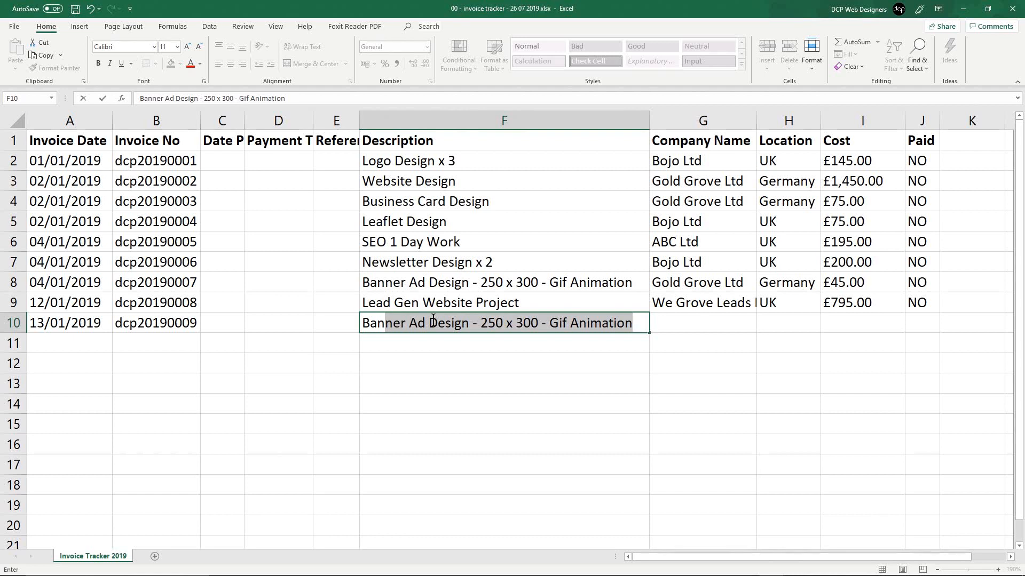
key("Return")
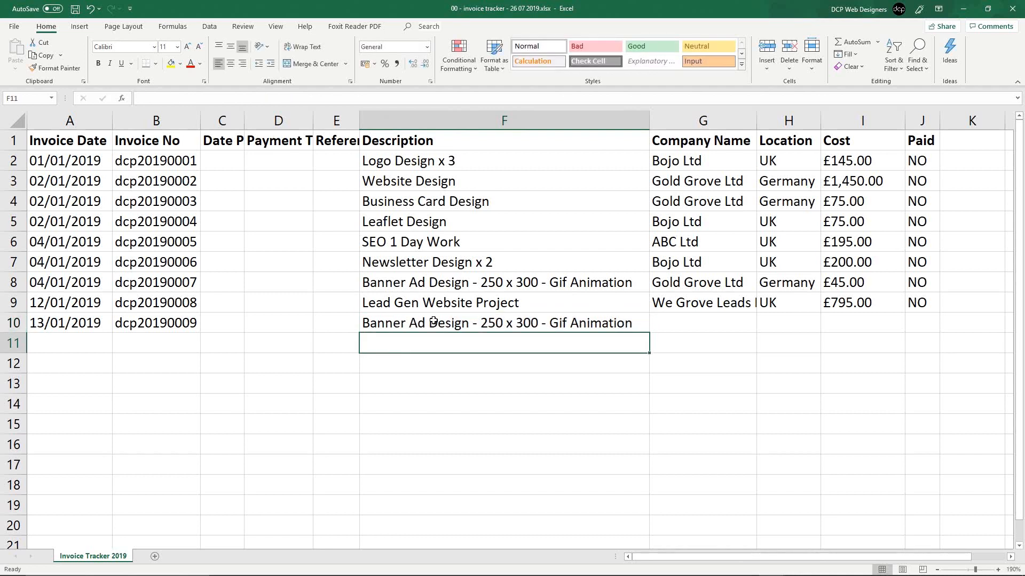
Replace "Gif Animation" with "Jpg Banner" at the end of the description in F10.
left_click(433, 322)
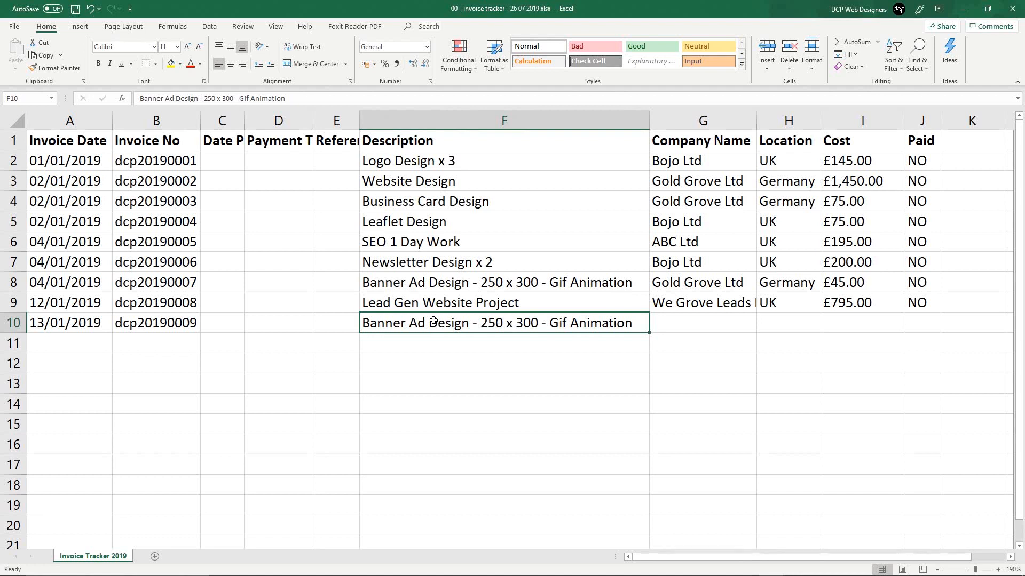
key("F2")
key("ctrl+shift+Left")
key("ctrl+shift+Left")
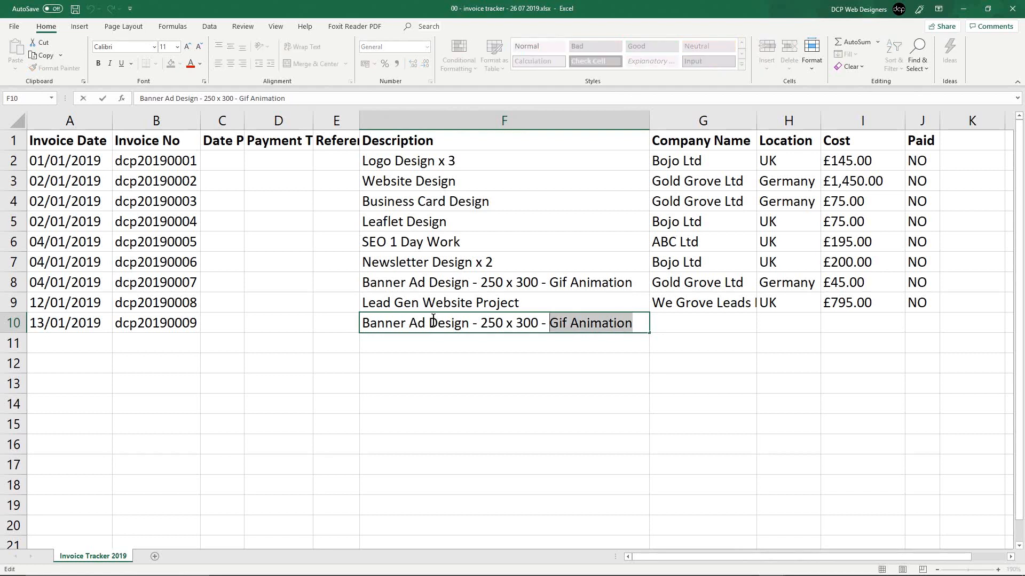
type("J")
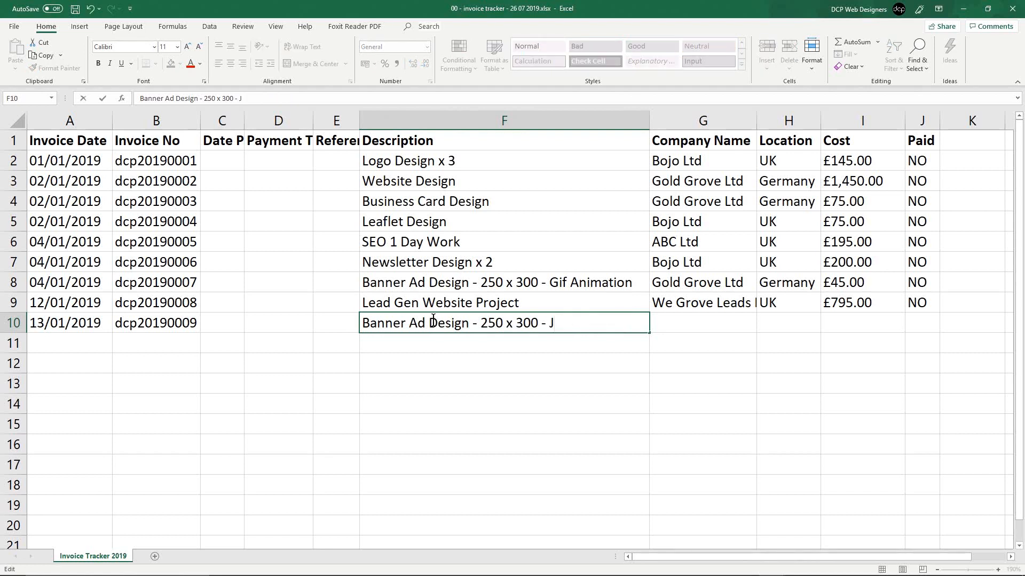
type("pg Banner")
Change the banner size in the F10 description to 728 x 90.
key("Left")
key("Left")
key("Left")
key("Left")
key("Left")
key("Left")
key("Left")
key("Left")
key("Left")
key("Left")
key("Left")
key("Left")
key("Left")
key("Left")
key("Left")
key("Left")
key("Left")
key("Left")
key("Left")
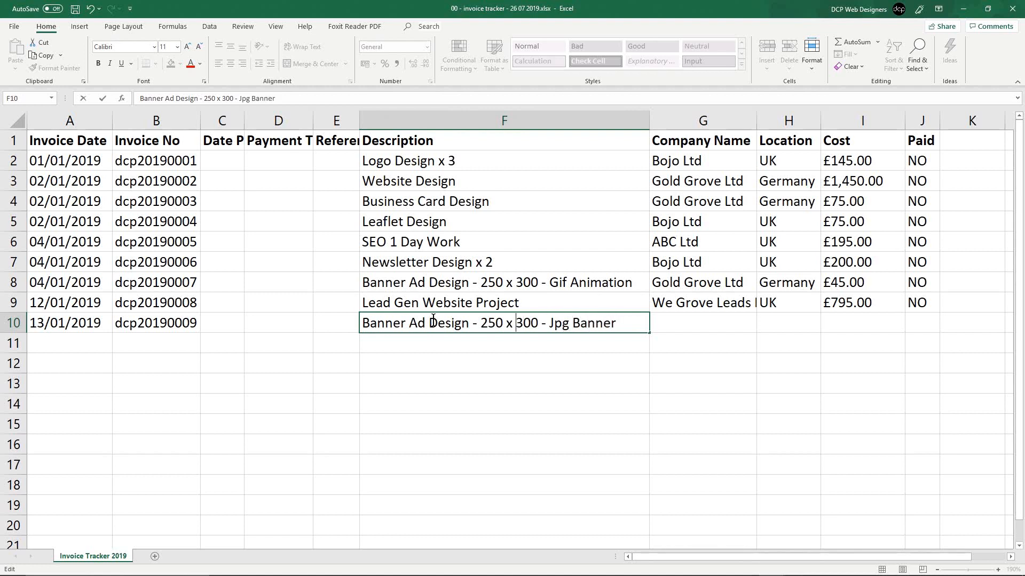
key("BackSpace")
key("BackSpace")
key("BackSpace")
type("728")
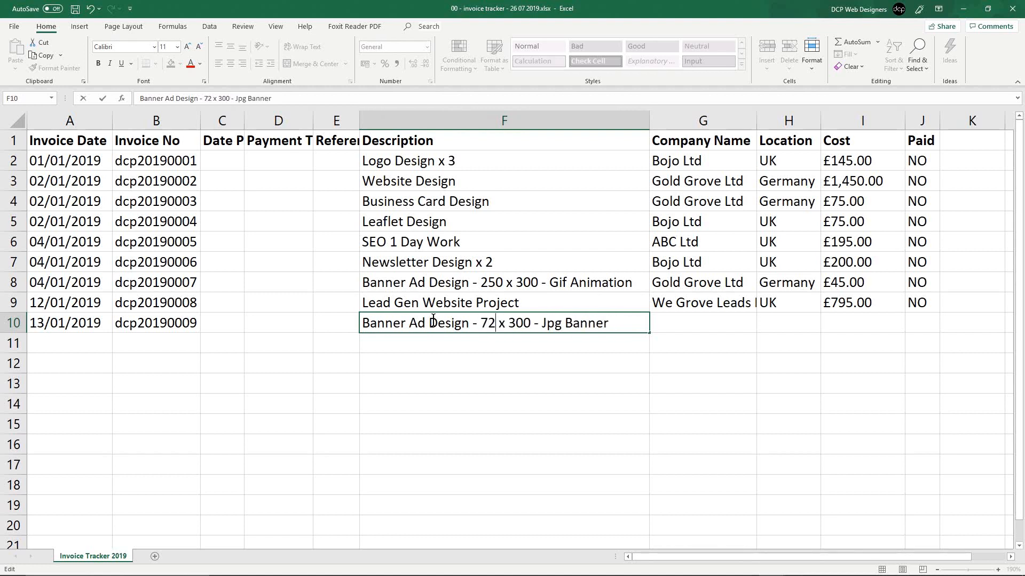
key("Right")
key("Right")
key("Right")
key("Right")
key("Right")
key("Right")
key("BackSpace")
key("BackSpace")
key("BackSpace")
type("90")
key("Tab")
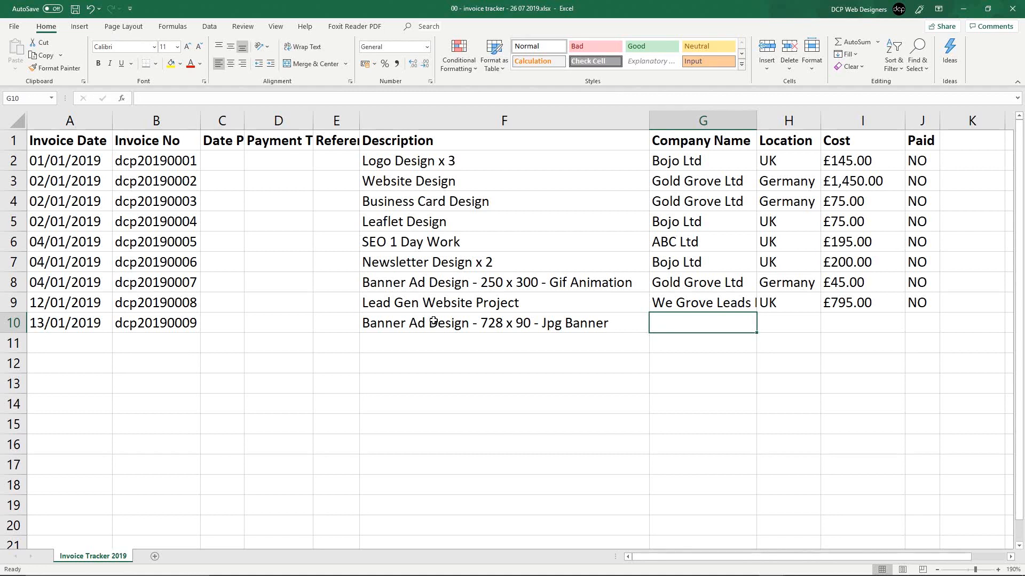
Enter Bojo Ltd as the company name in G10 and UK as the location in H10.
type("B")
key("Return")
key("Right")
key("Right")
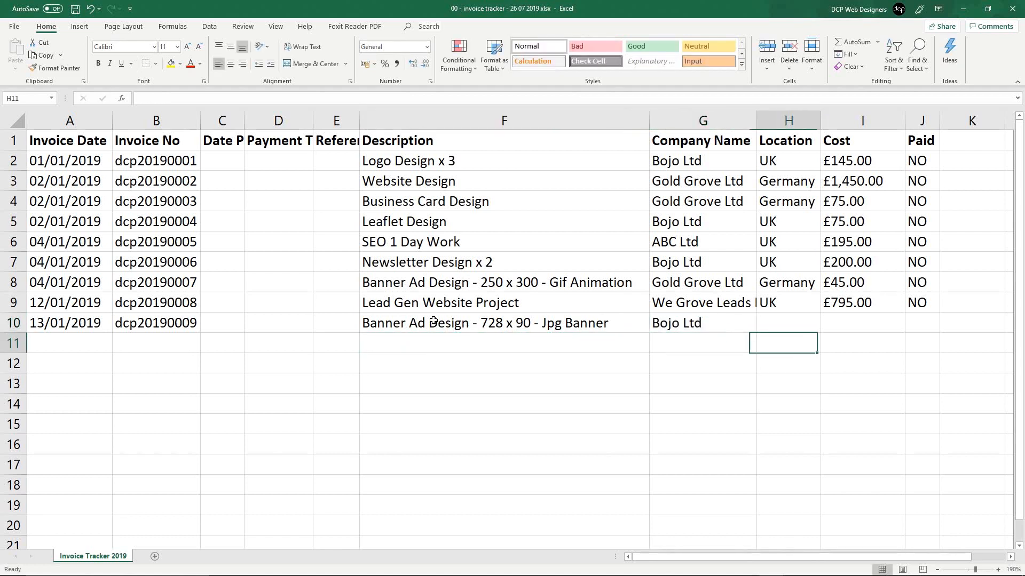
key("Up")
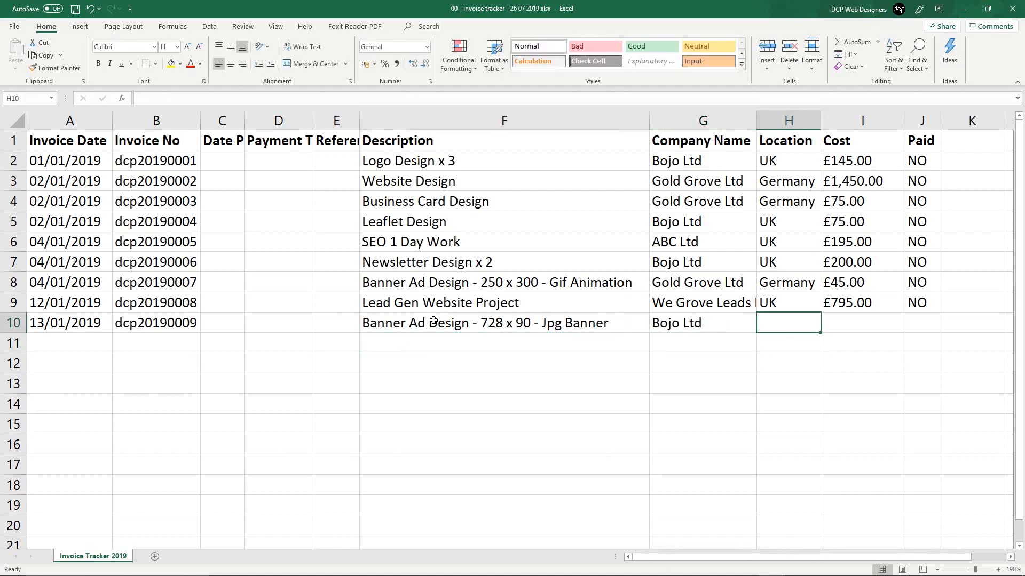
type("UK")
key("Return")
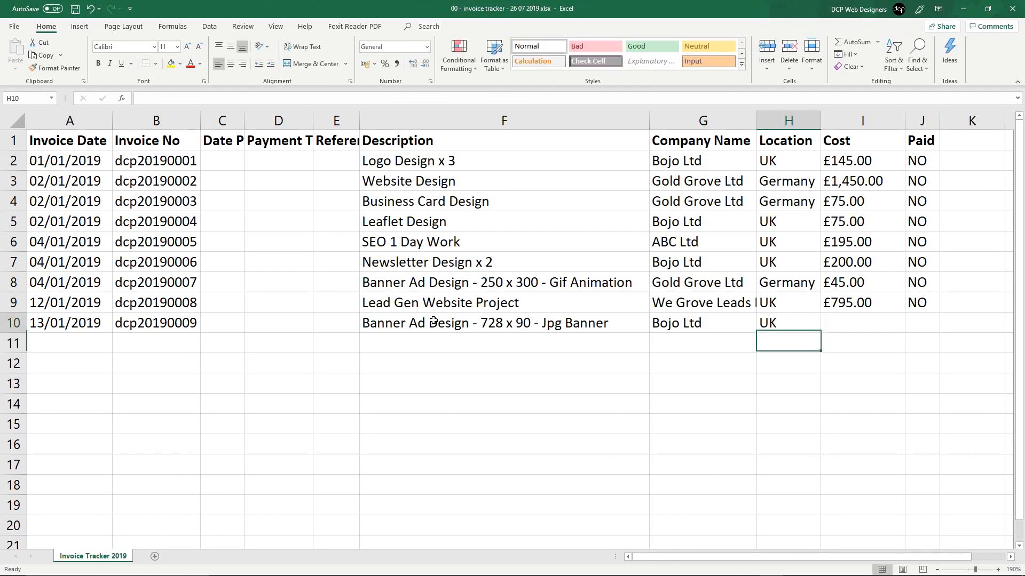
Enter the Paid status NO in J10 and the cost 35 in I10.
key("Up")
key("Right")
key("Right")
type("NO")
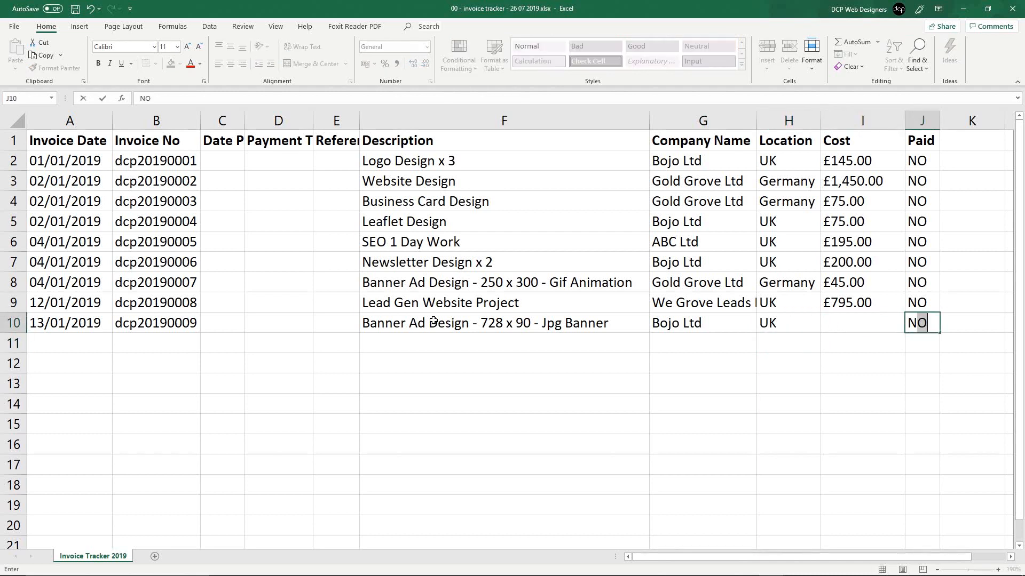
key("Return")
key("Up")
key("Left")
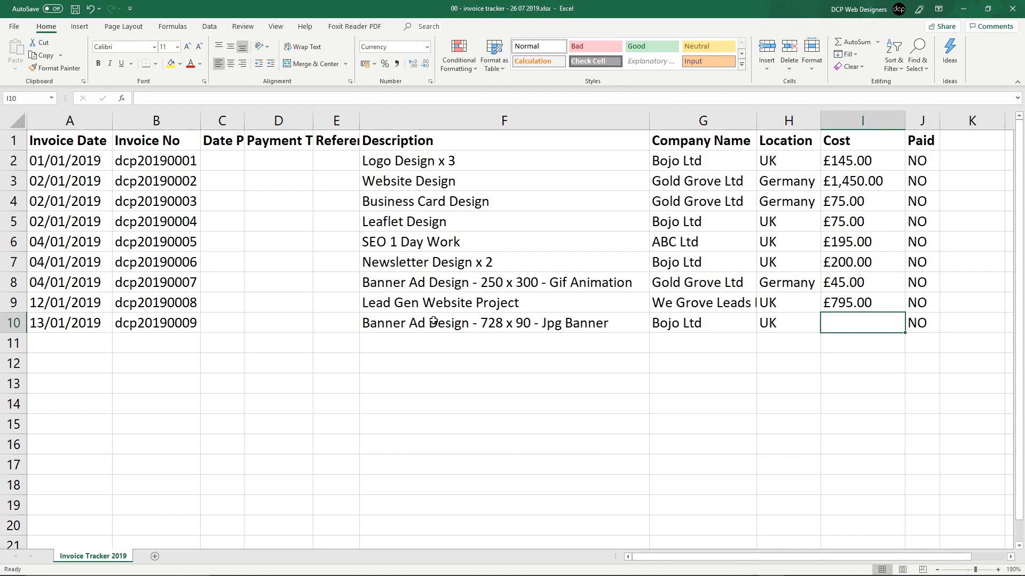
type("35")
key("Return")
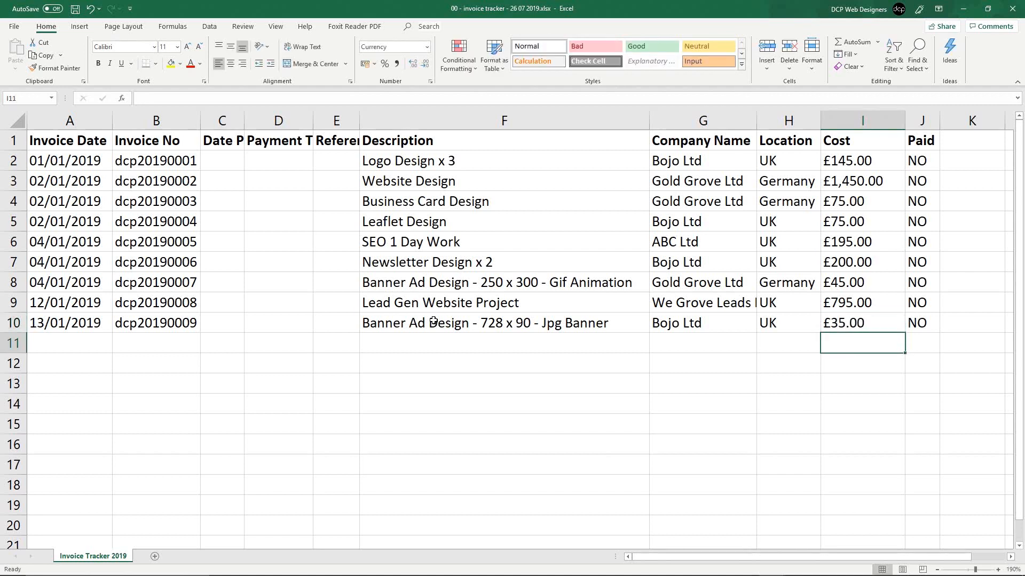
Save the workbook and select the invoice rows 2 to 10.
key("ctrl+s")
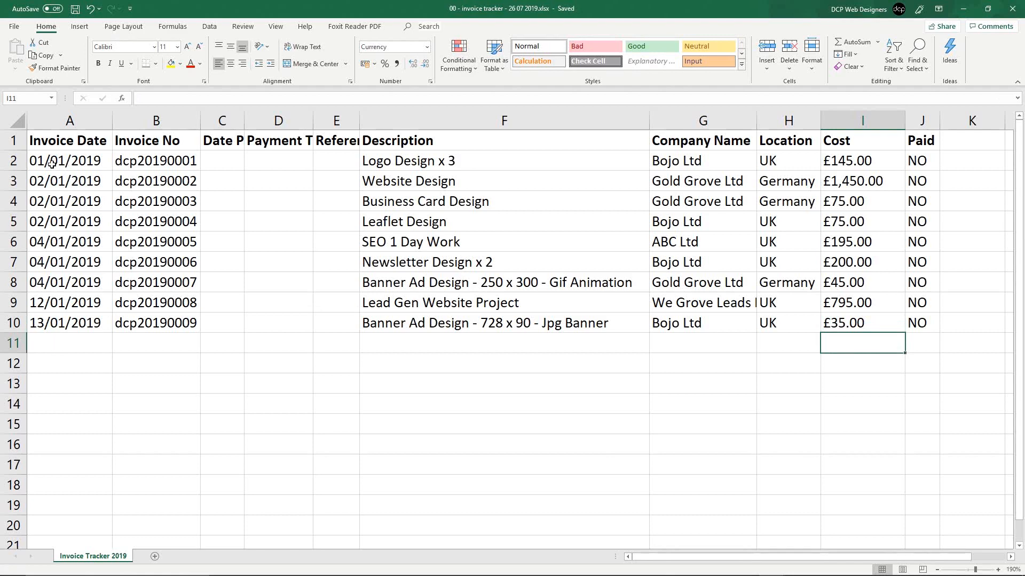
left_click(12, 166)
left_click_drag(12, 166, 10, 327)
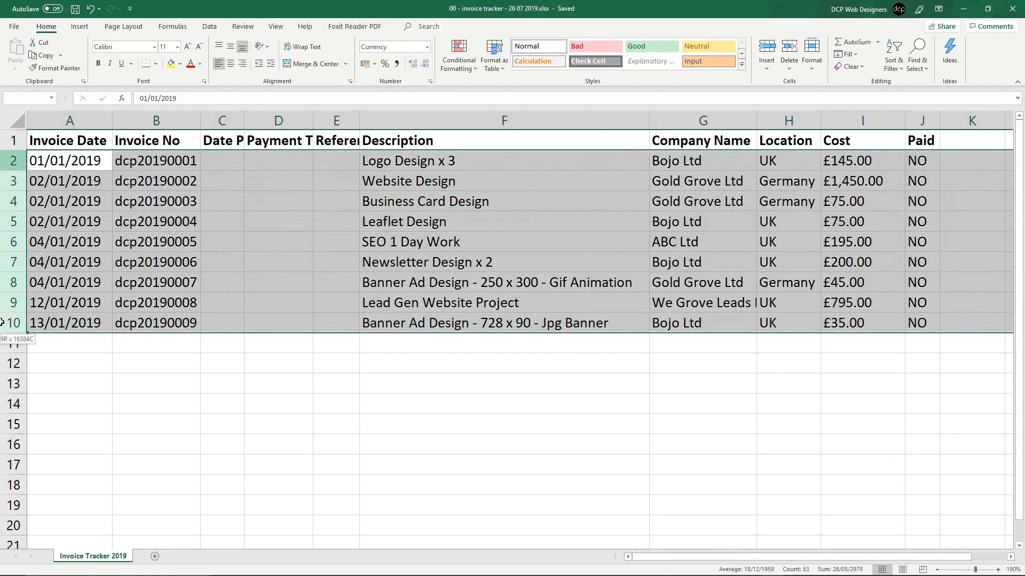
left_click(49, 344)
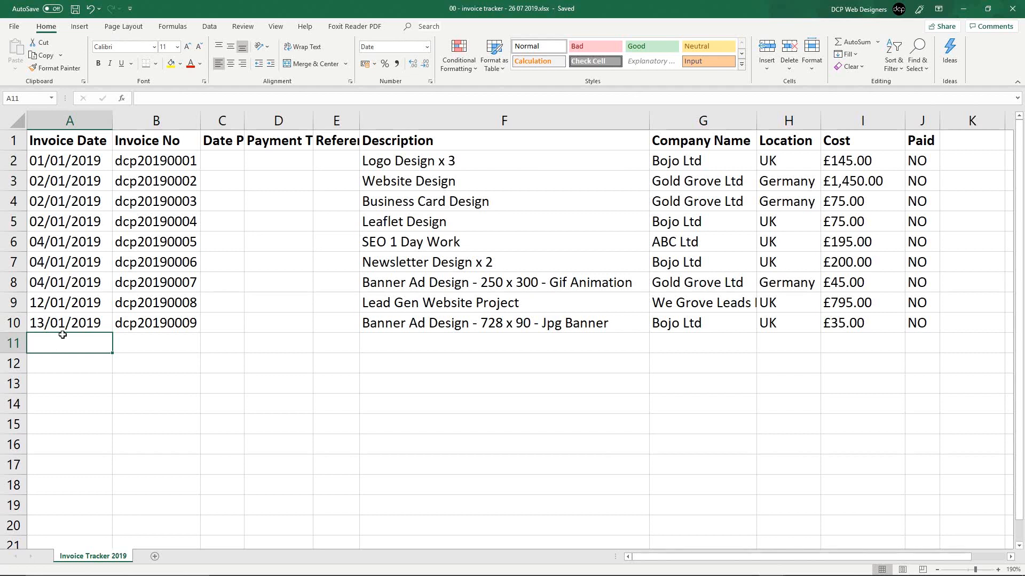
type("14/")
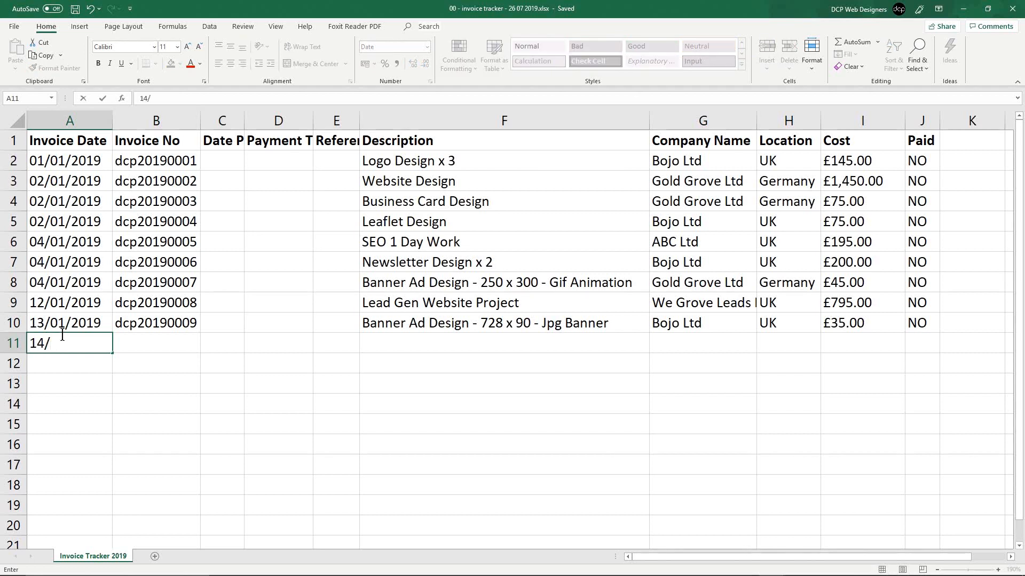
key("Escape")
Autofill the invoice date from A10 into A11 as 14/01/2019 and extend the invoice number series from B10 into B11.
left_click(78, 327)
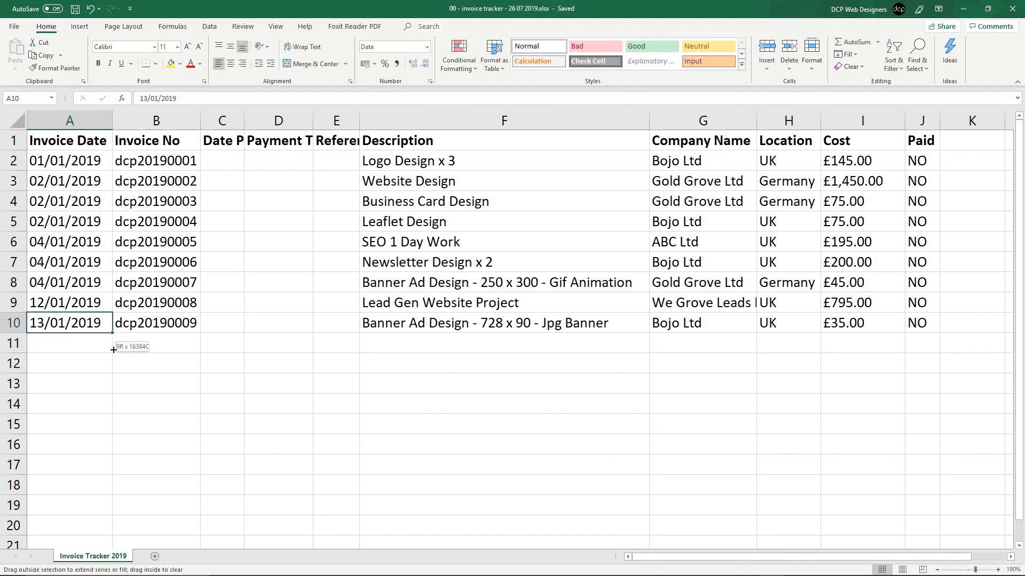
left_click_drag(113, 350, 113, 347)
left_click(179, 328)
left_click(202, 351)
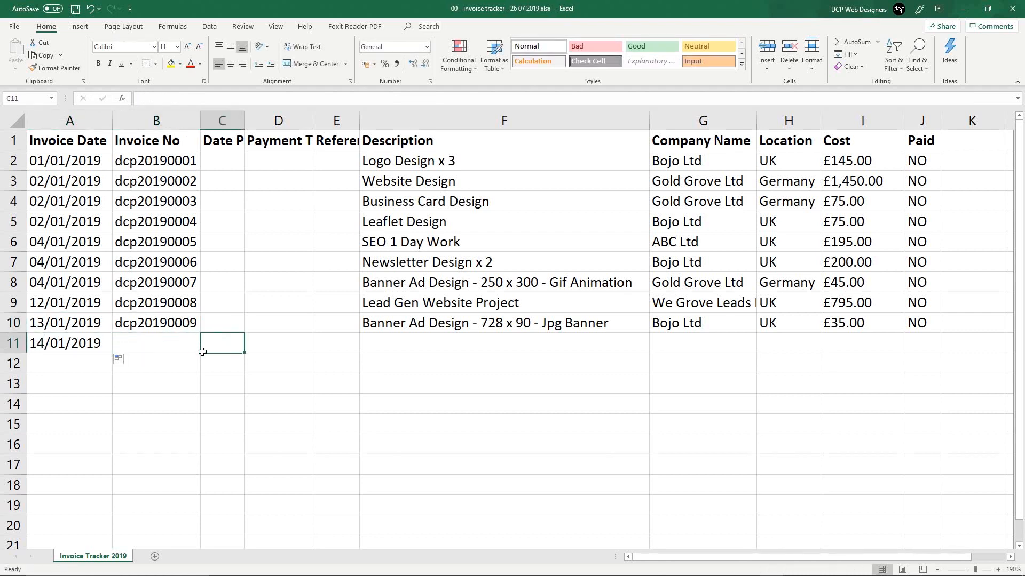
left_click(187, 328)
left_click_drag(200, 333, 188, 344)
left_click(189, 343)
left_click(425, 344)
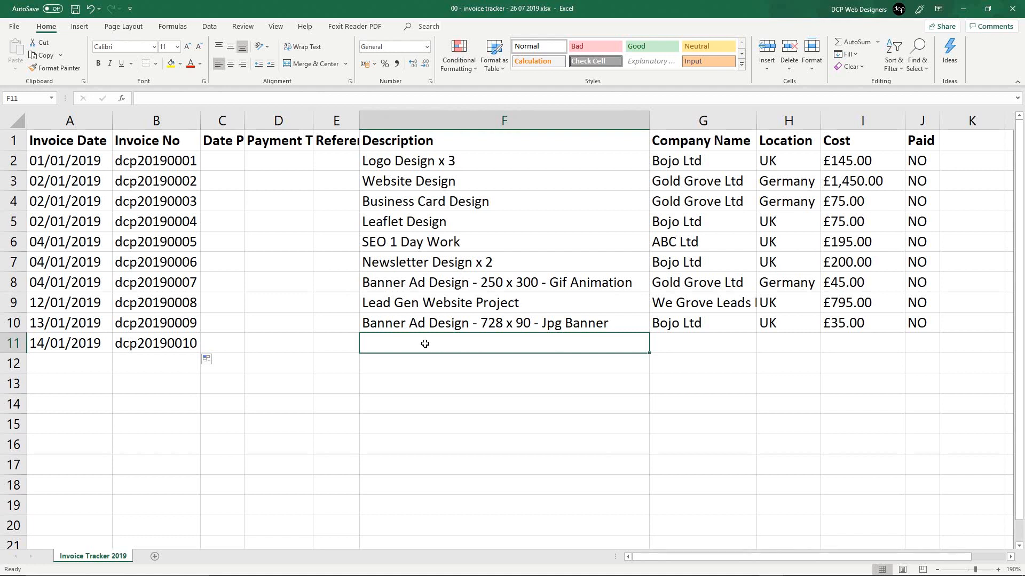
type("N")
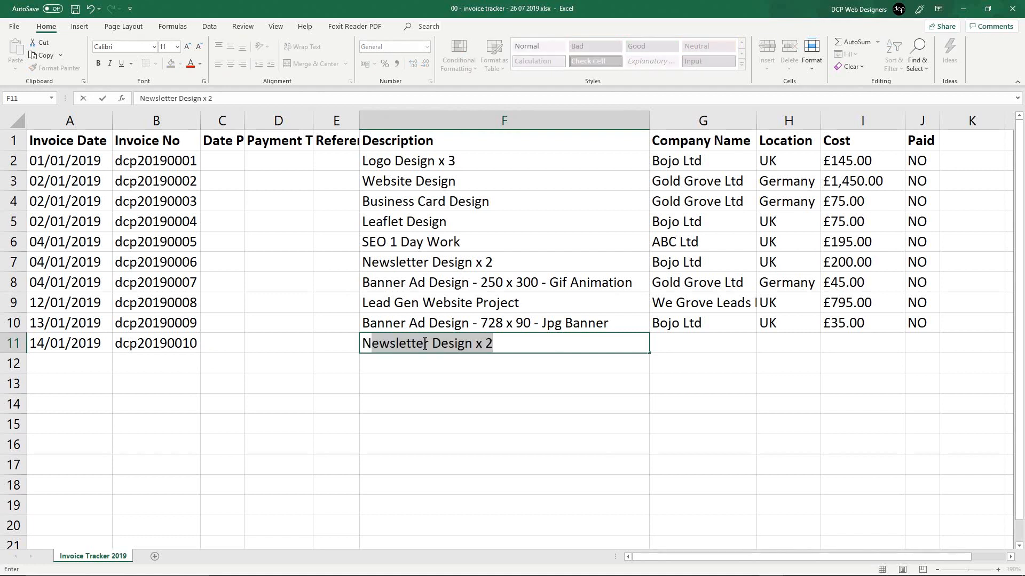
key("BackSpace")
key("BackSpace")
type("N")
key("Return")
left_click(424, 344)
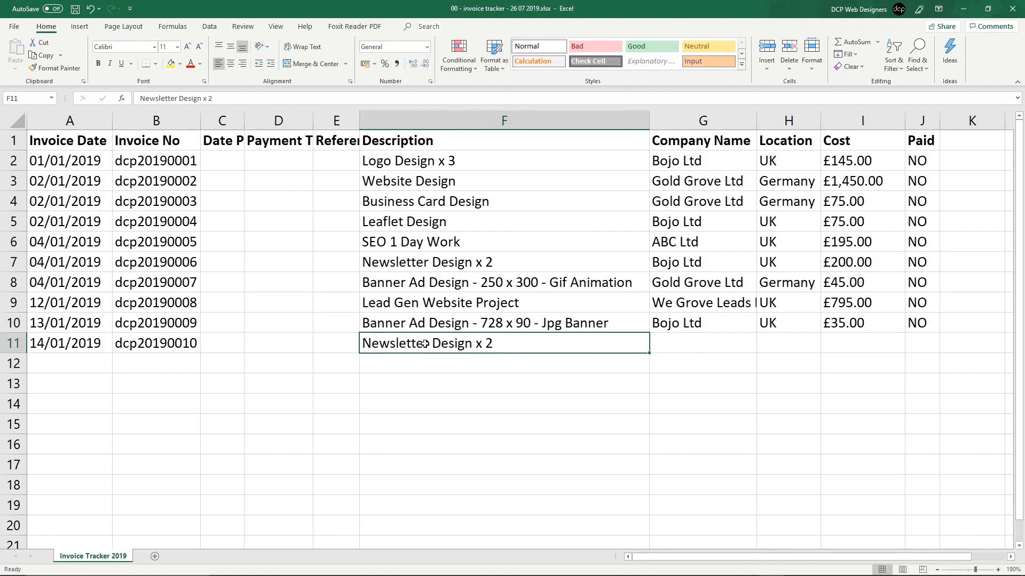
key("Delete")
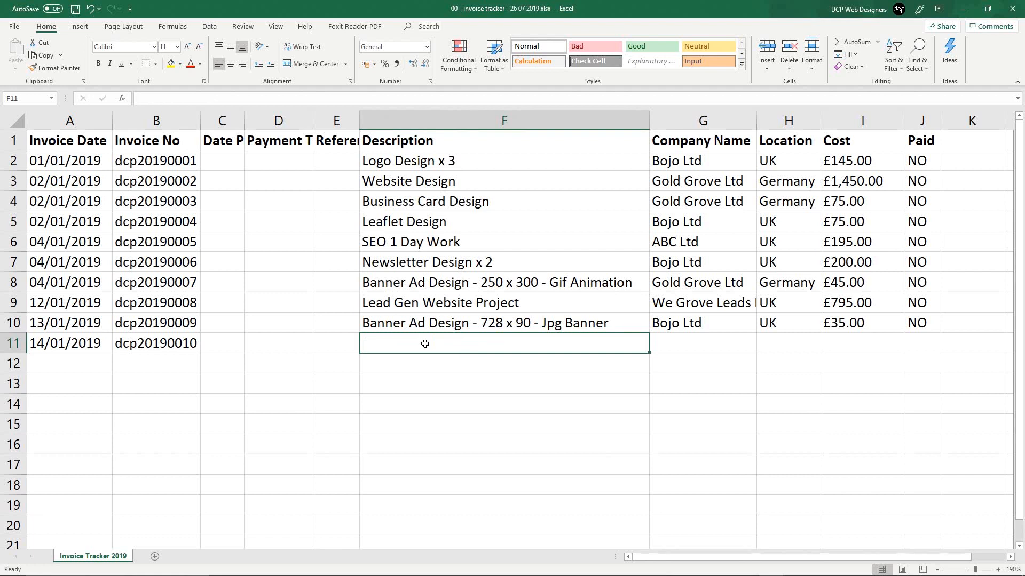
Enter the description Newsletter Design x 1 in F11.
type("Newsletter Design x 2")
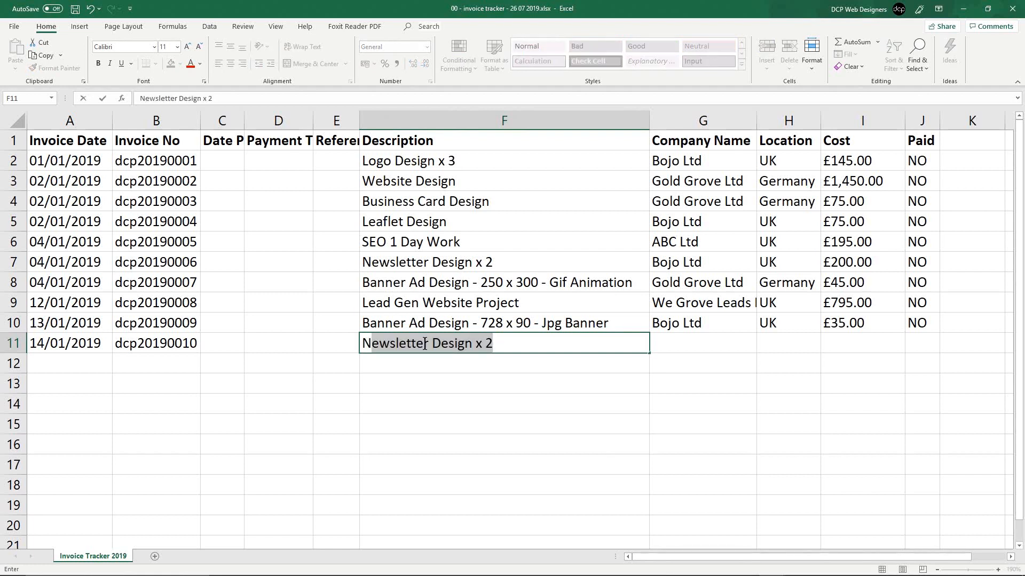
key("Return")
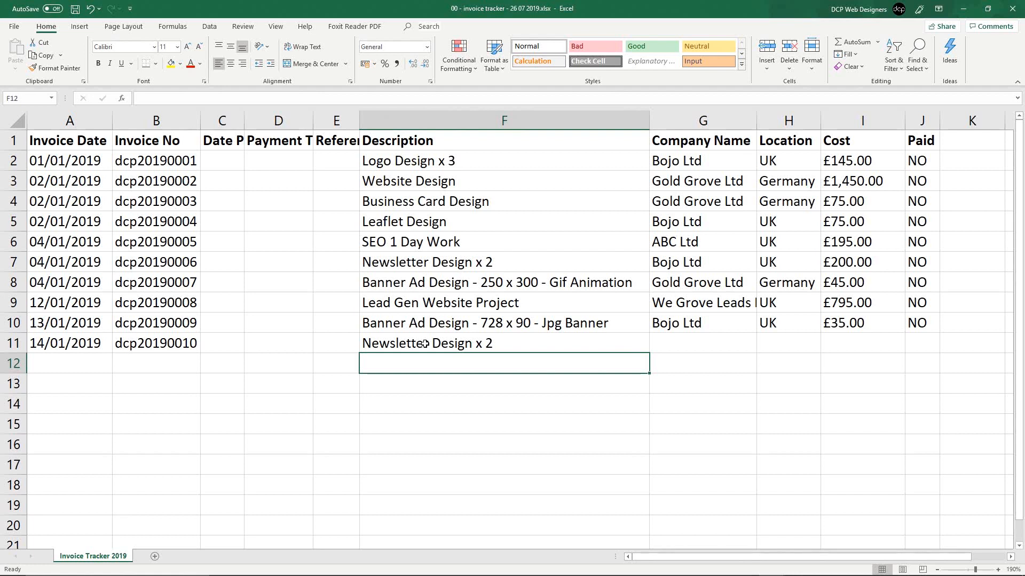
left_click(425, 344)
key("F2")
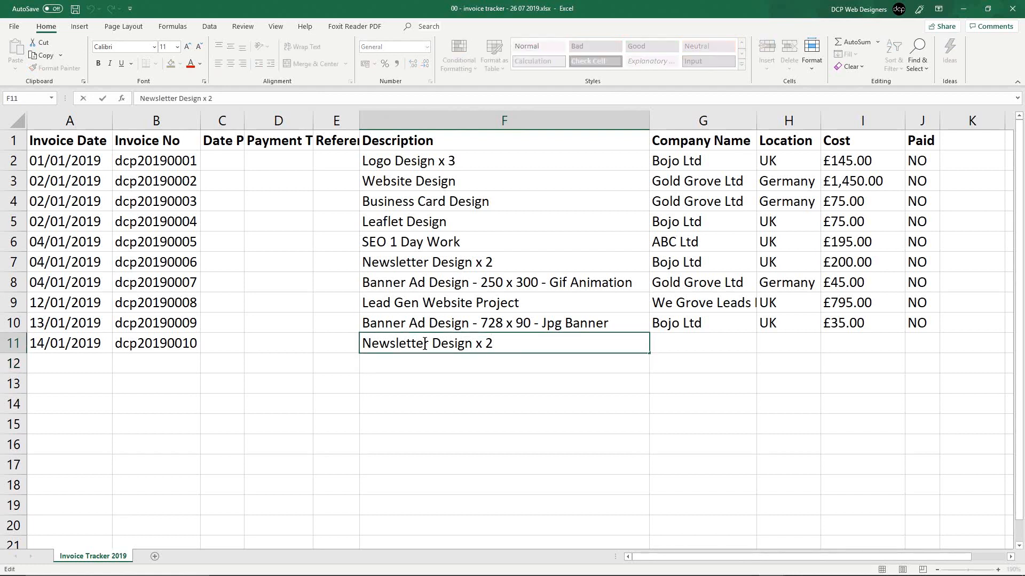
key("BackSpace")
type("1")
key("Tab")
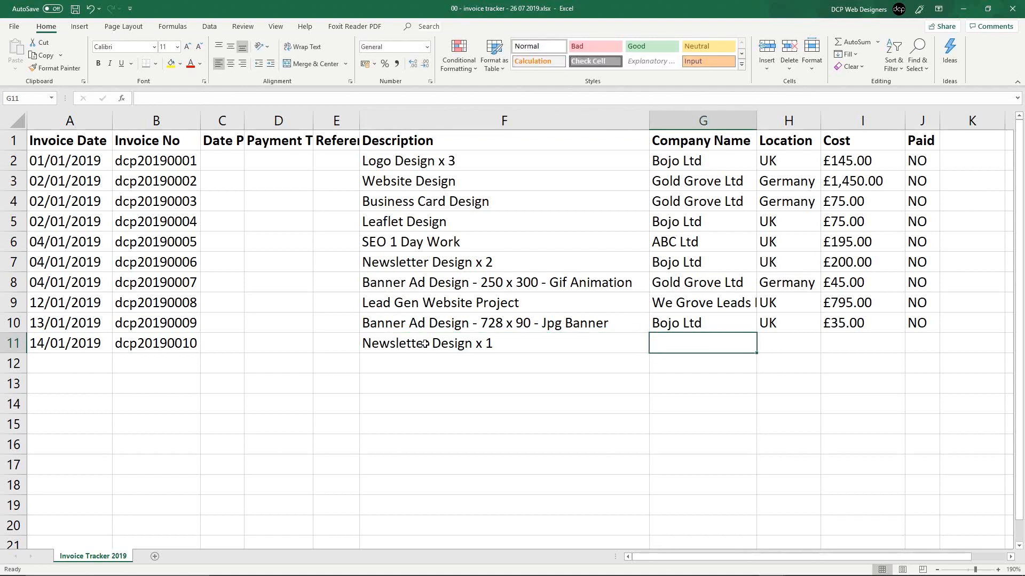
Enter XY Ltd as the company name in G11 and UK as the location in H11.
type("X")
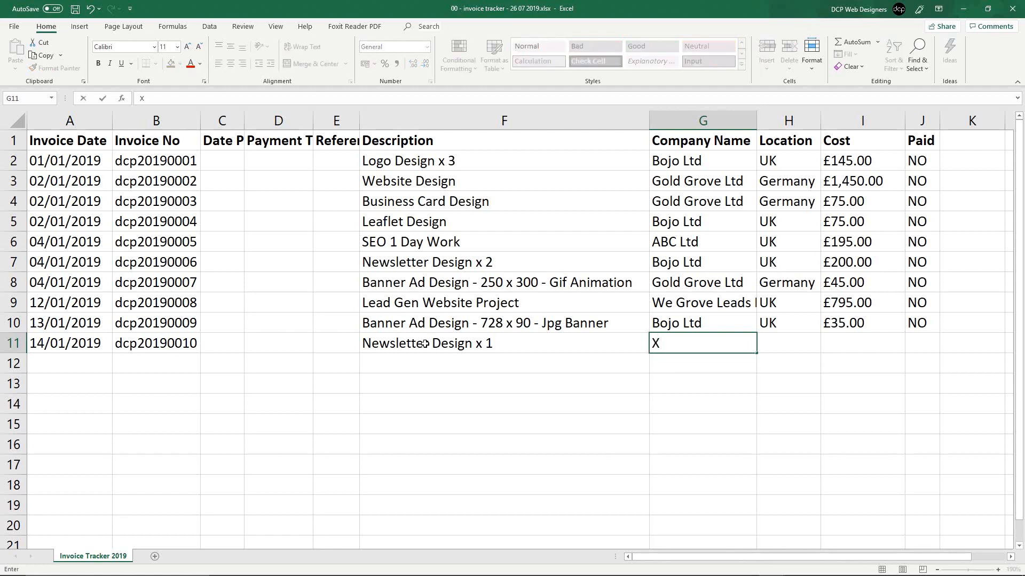
type("Y Ltd")
key("Tab")
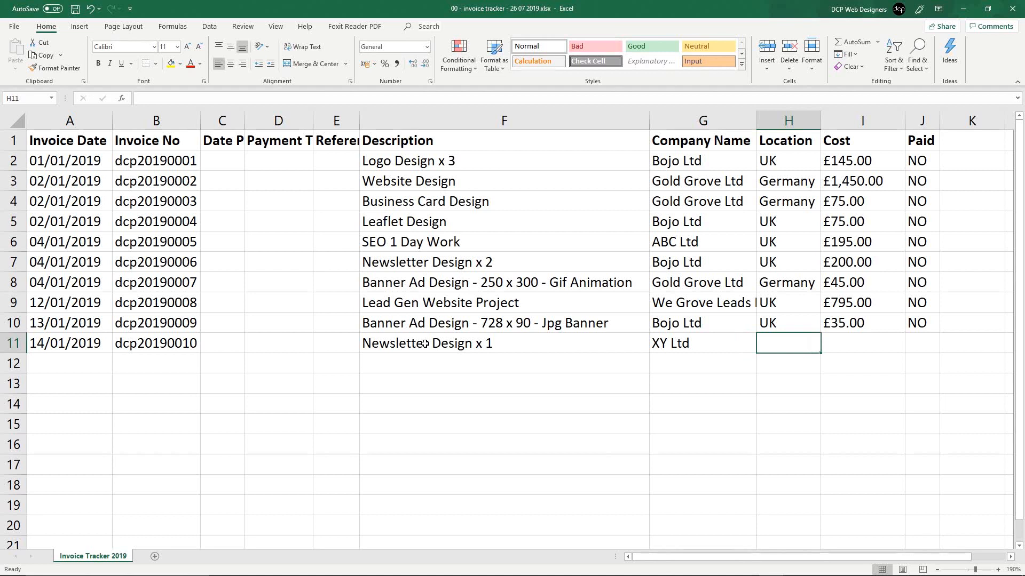
type("UK")
key("Tab")
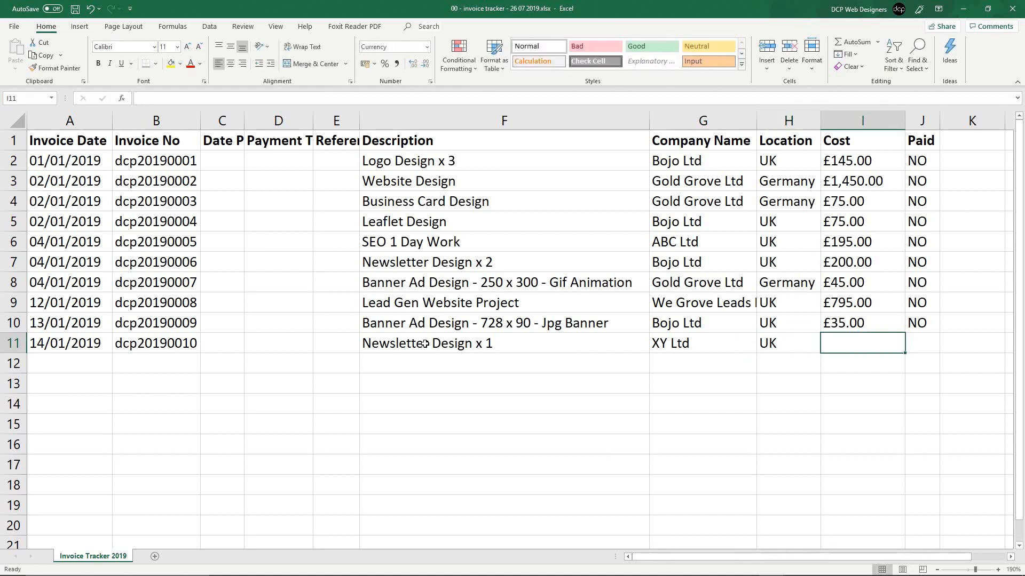
Enter the cost 100 in I11 and the Paid status NO in J11.
type("100")
key("Tab")
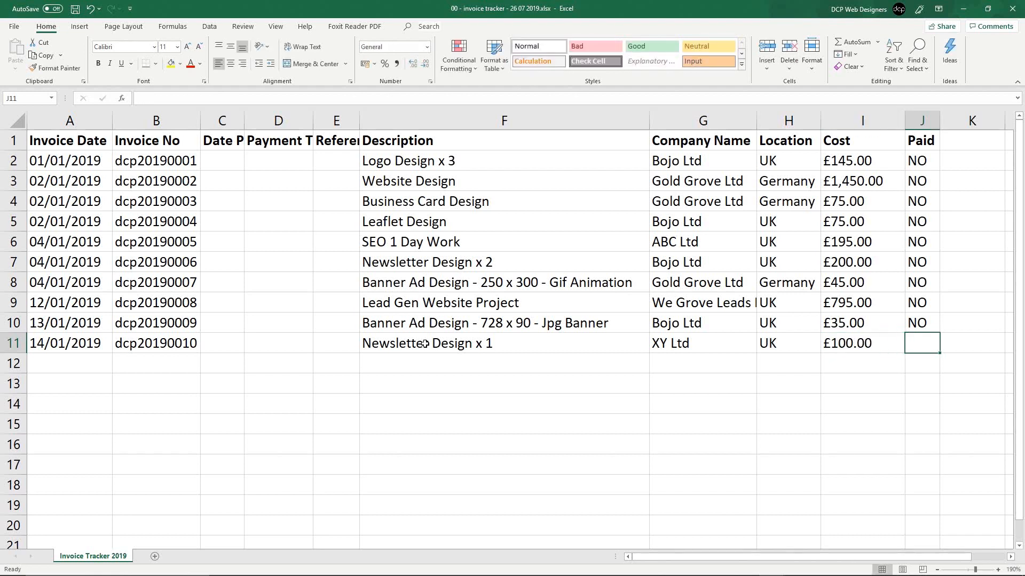
type("NO")
key("Return")
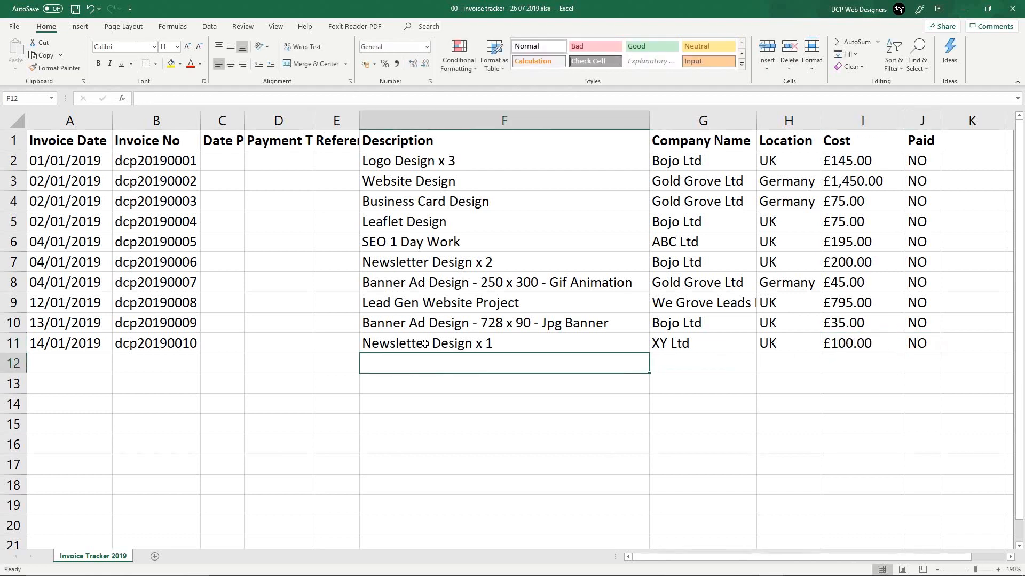
Autofill the invoice date from A11 into A12 as 15/01/2019 and extend the invoice number series from B11 into B12.
key("Left")
key("Left")
key("Left")
key("Left")
key("Left")
left_click(80, 343)
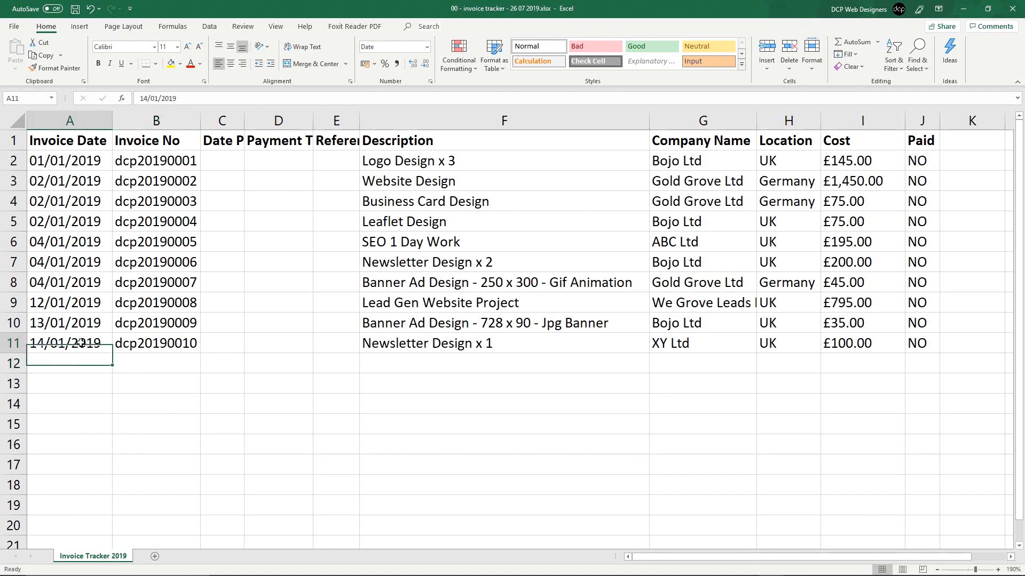
left_click_drag(112, 352, 115, 371)
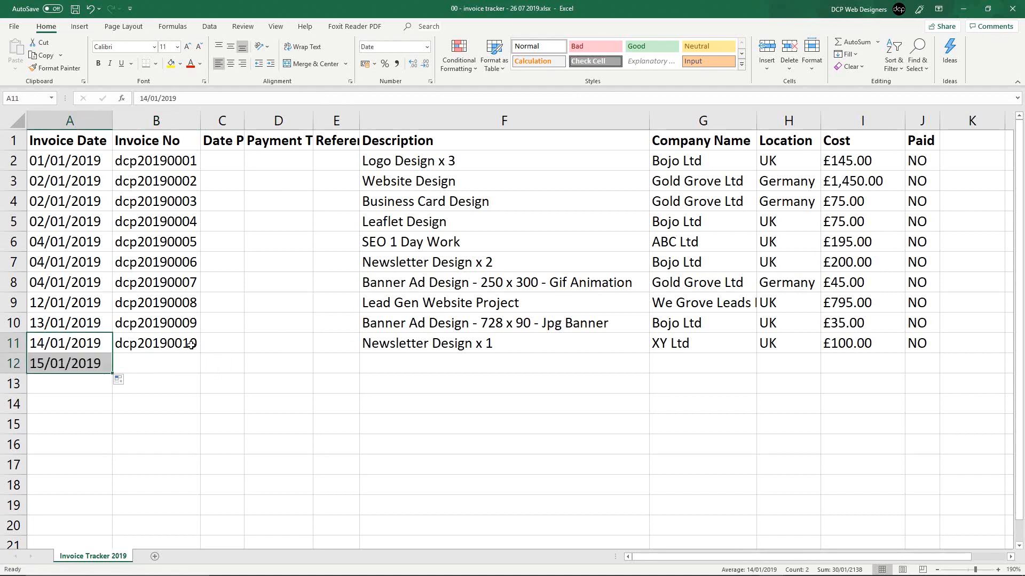
left_click(191, 344)
left_click_drag(200, 353, 203, 371)
Enter the description Website Design in F12.
left_click(392, 365)
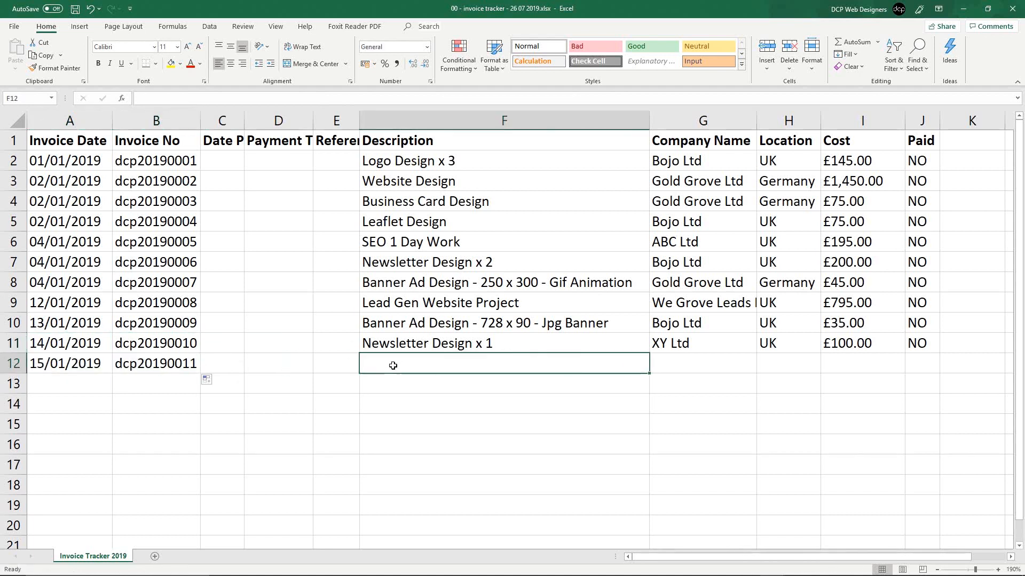
type("W")
key("Return")
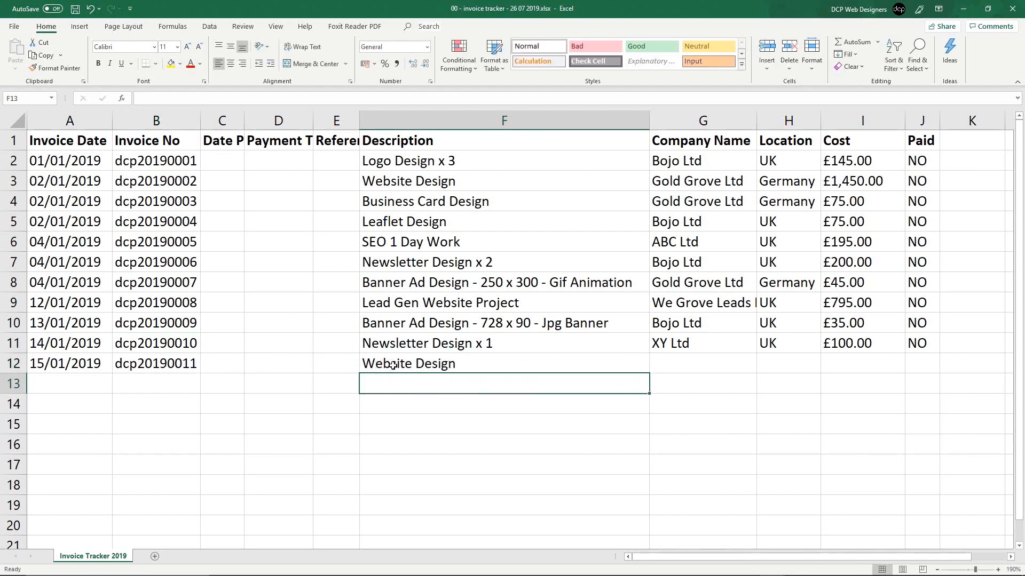
key("Up")
key("Right")
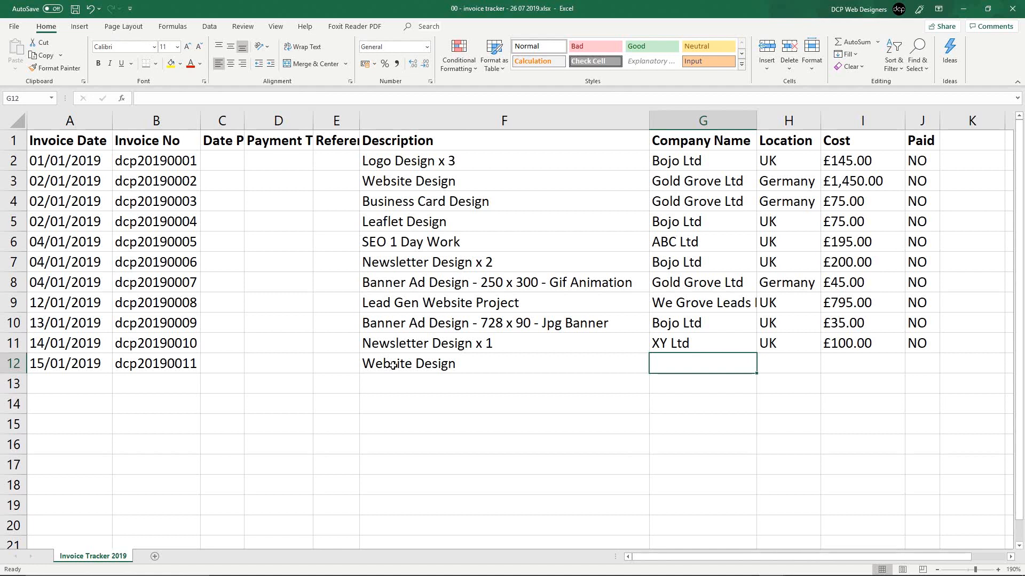
Enter the We Grove Leads company name from G9 in G12 and the location UK in H12.
type("W")
key("Return")
key("Up")
key("Right")
type("UK")
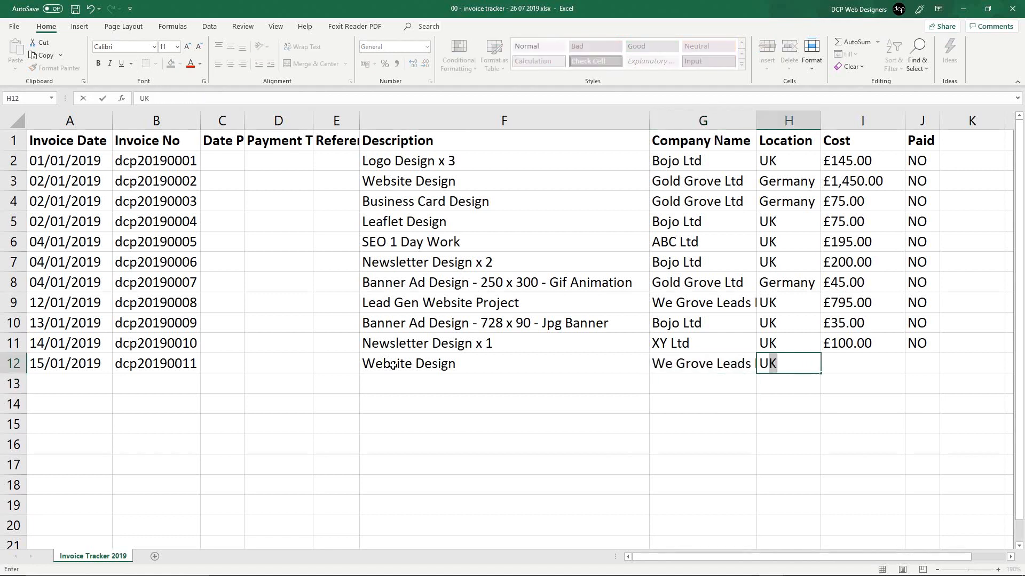
key("Tab")
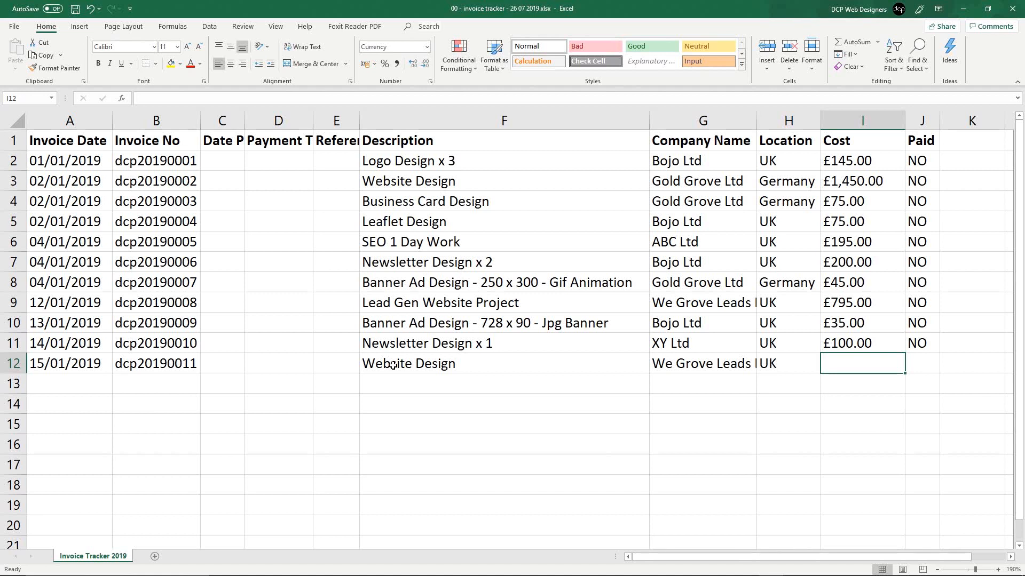
Complete row 12 with the cost 895 and the Paid status NO, and save the workbook.
type("895")
key("Tab")
type("N")
key("Return")
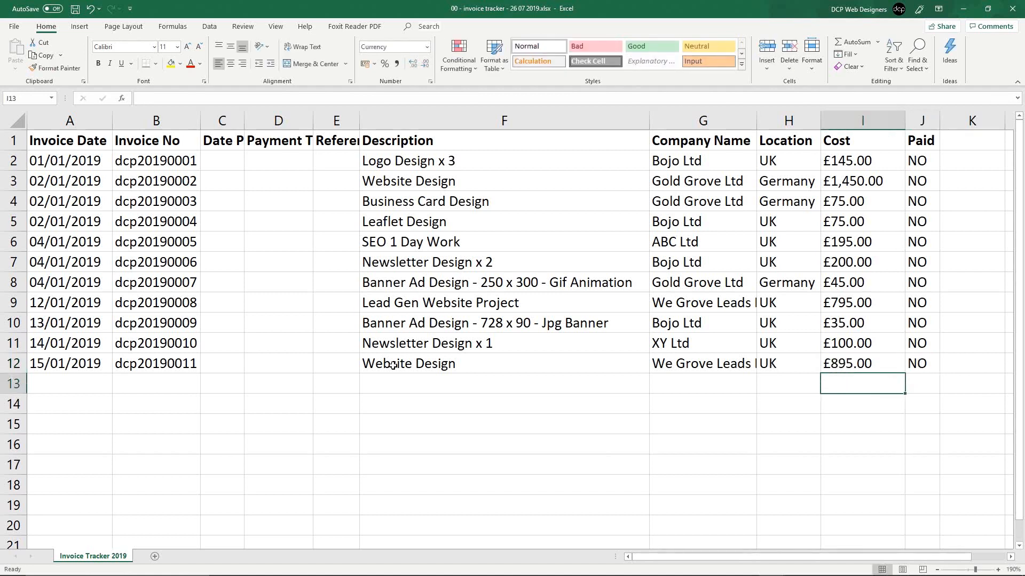
key("ctrl+s")
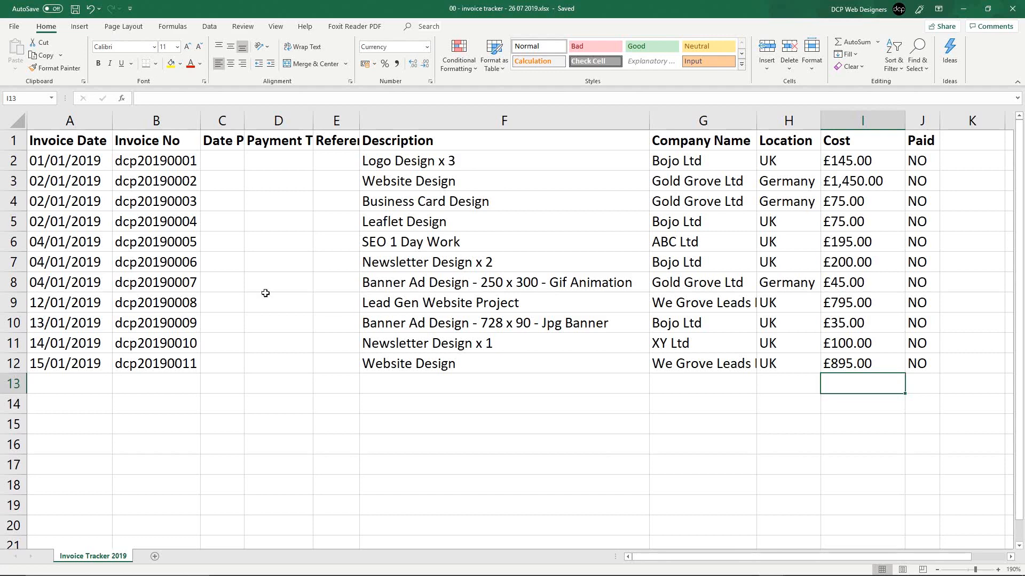
Look through the rows below the invoice list and return to the start of the sheet.
scroll(176, 304, "down", 20)
scroll(206, 376, "down", 20)
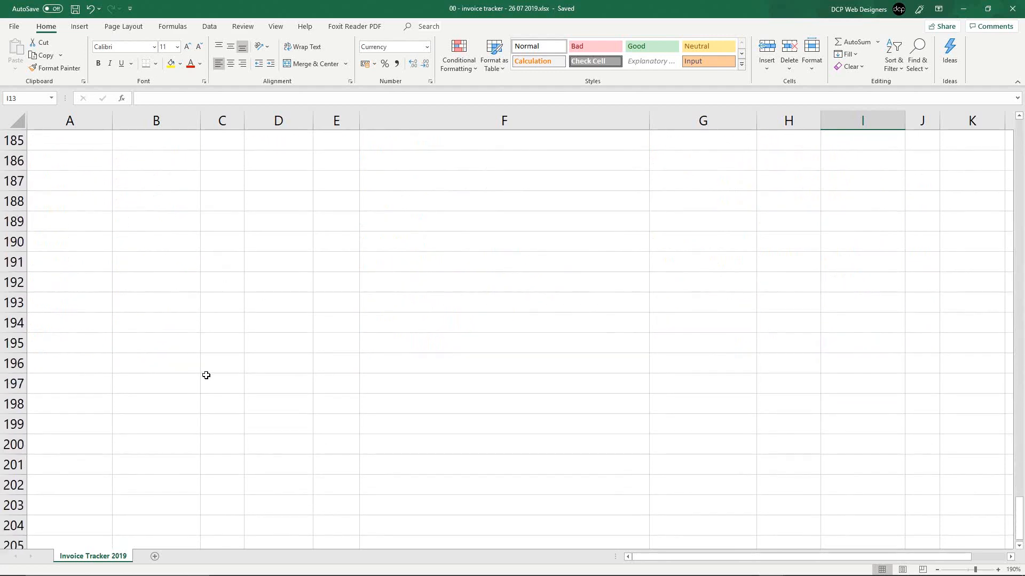
scroll(206, 374, "down", 20)
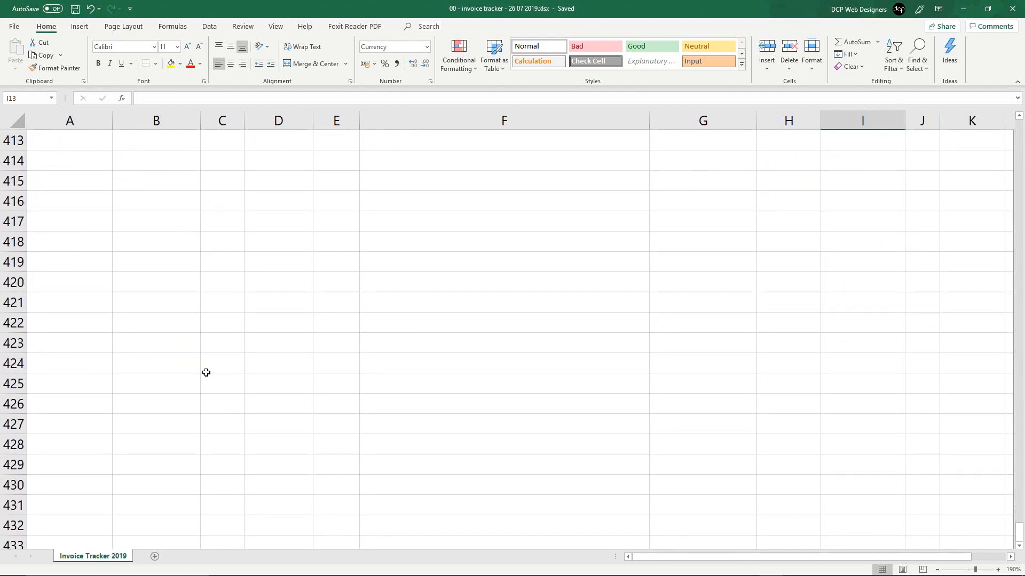
scroll(209, 371, "down", 20)
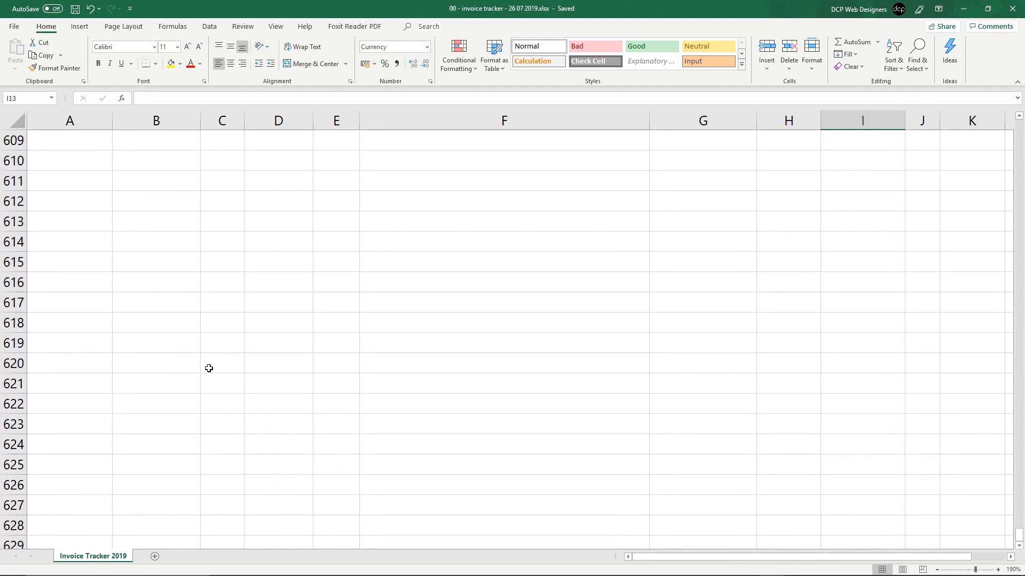
scroll(209, 369, "up", 15)
scroll(208, 368, "up", 13)
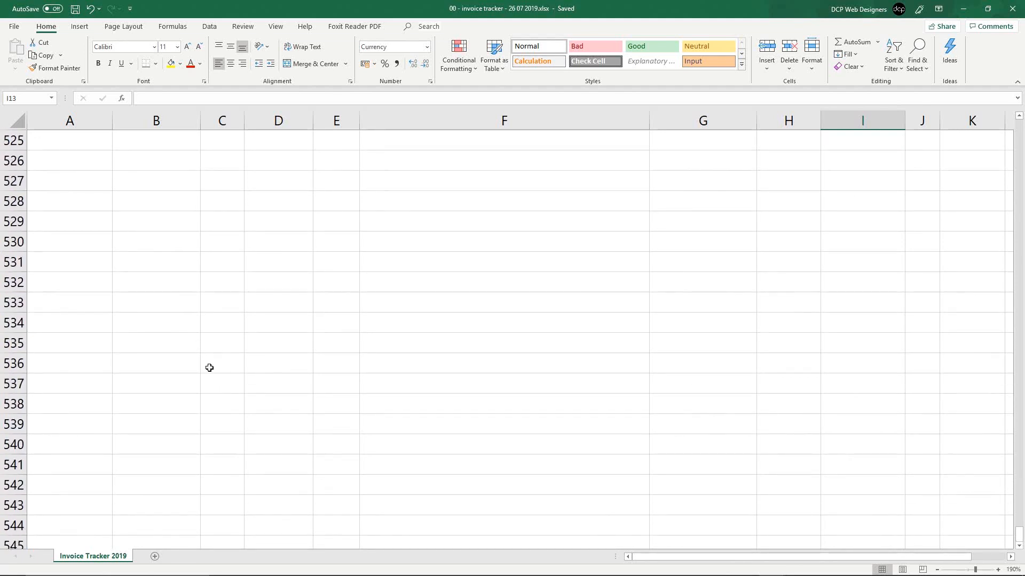
scroll(209, 367, "up", 20)
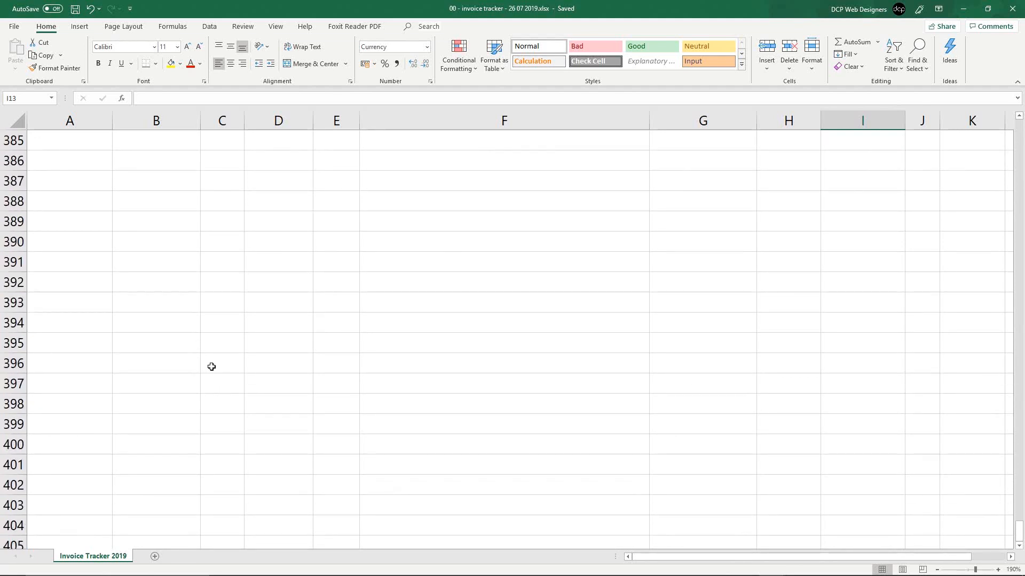
scroll(212, 366, "up", 20)
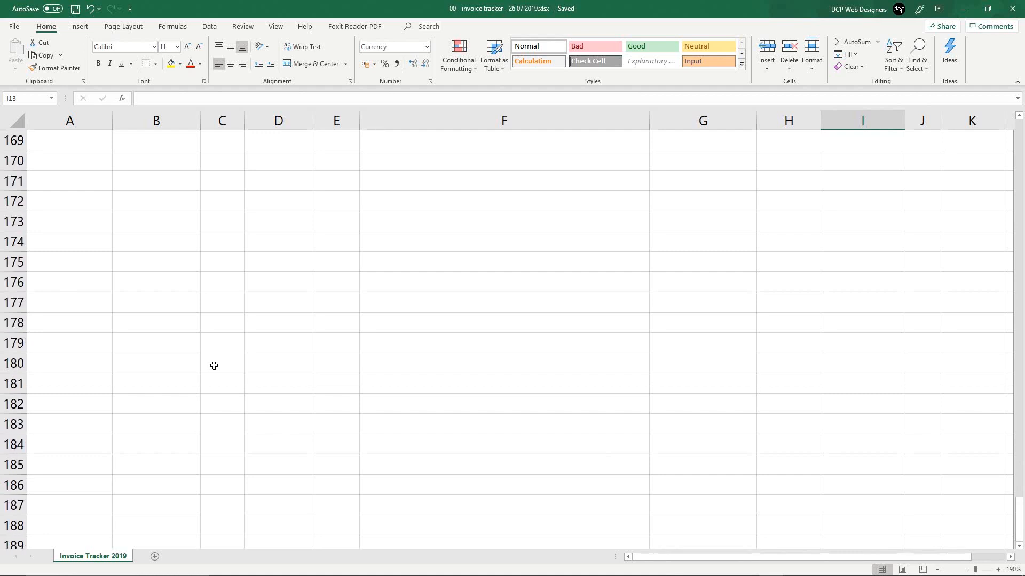
scroll(214, 365, "up", 20)
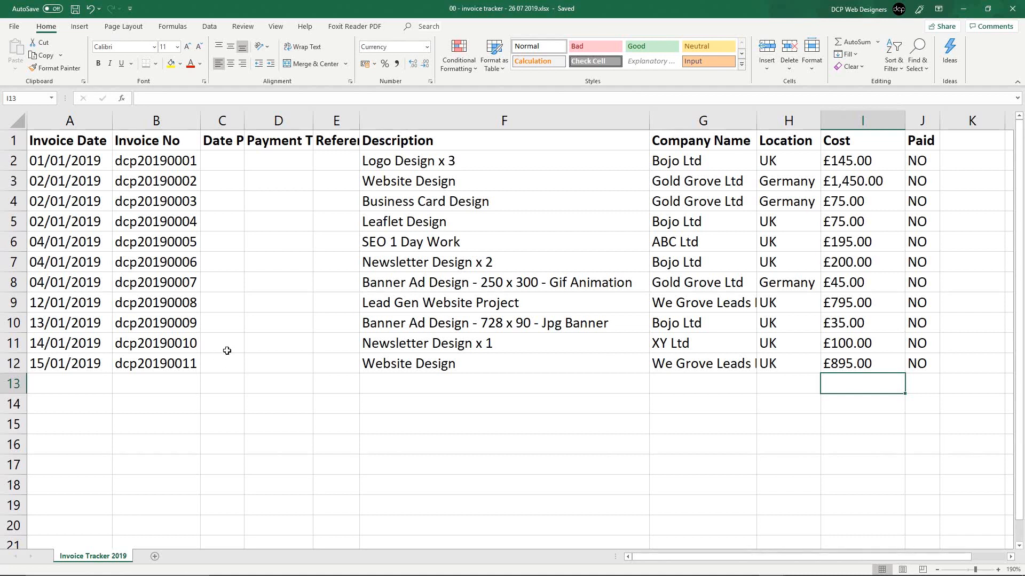
Autofit the width of all columns in the sheet to their contents and save the workbook.
left_click(194, 385)
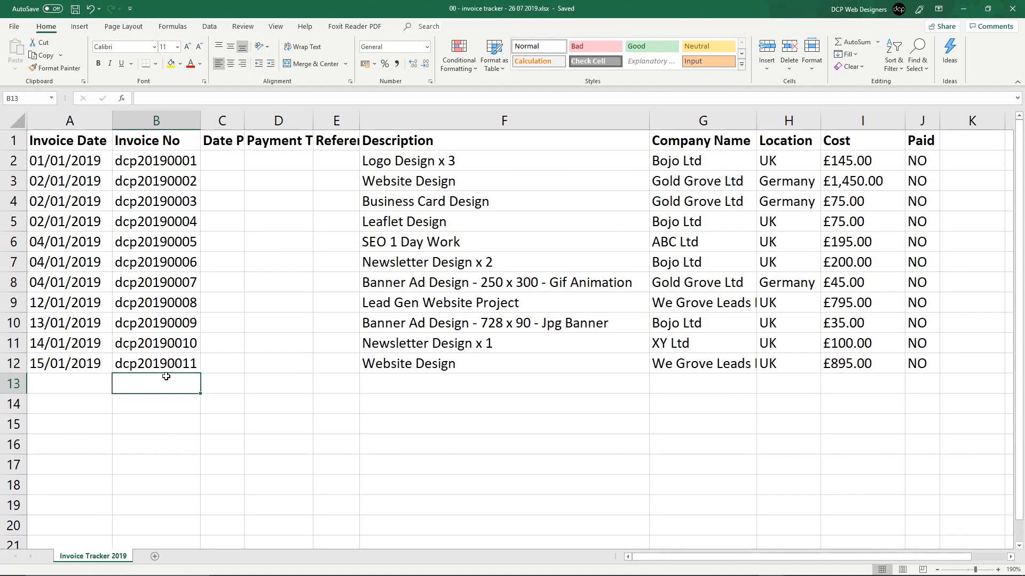
scroll(166, 376, "down", 2, "ctrl")
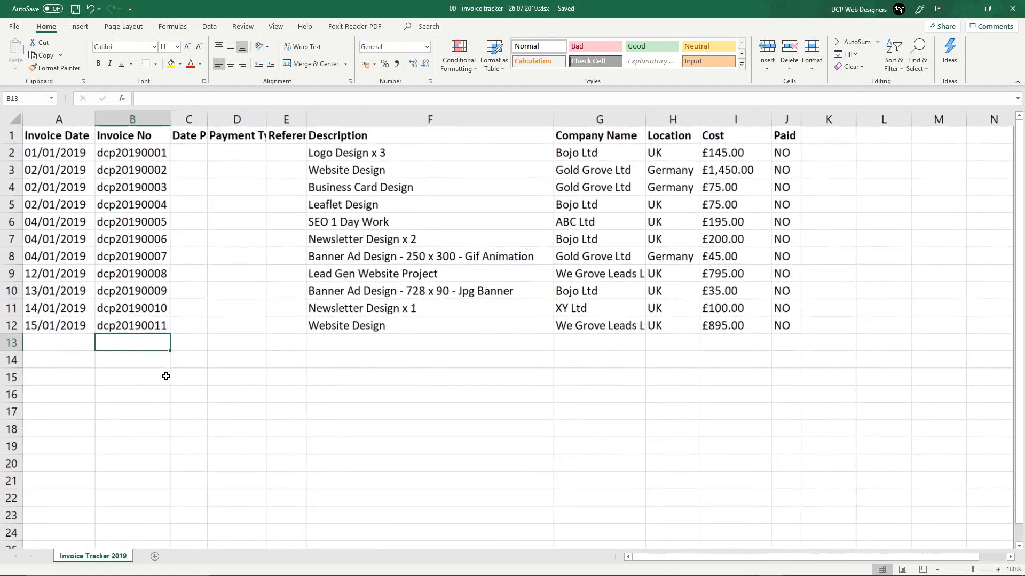
left_click(11, 118)
double_click(95, 117)
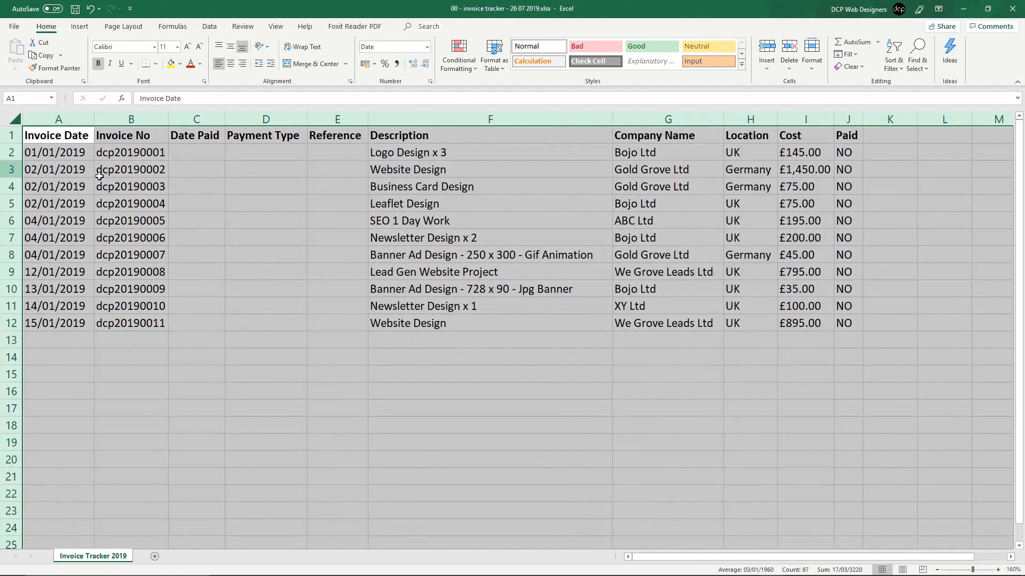
left_click(71, 334)
scroll(110, 343, "up", 1, "ctrl")
scroll(112, 345, "up", 1, "ctrl")
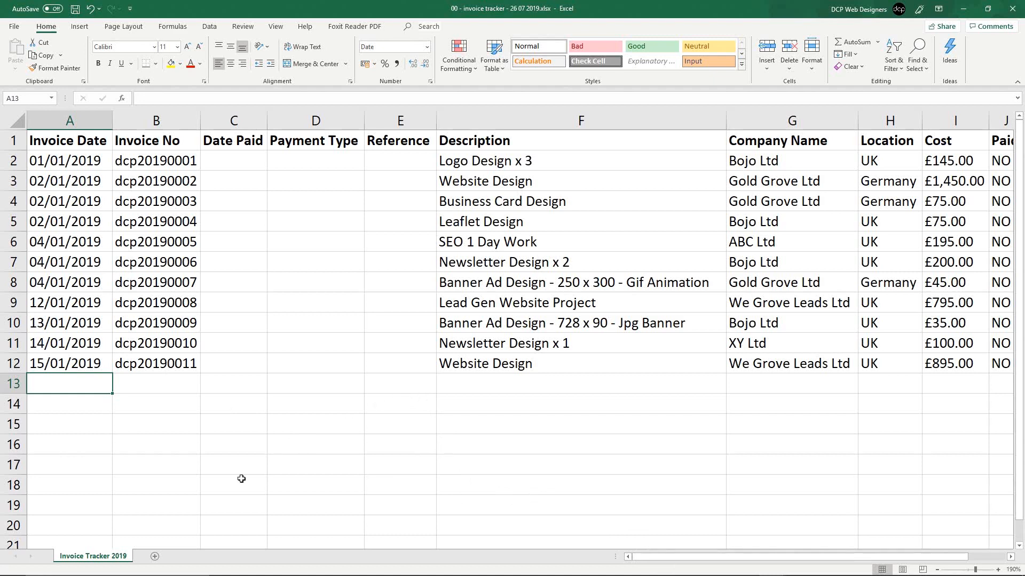
left_click(936, 570)
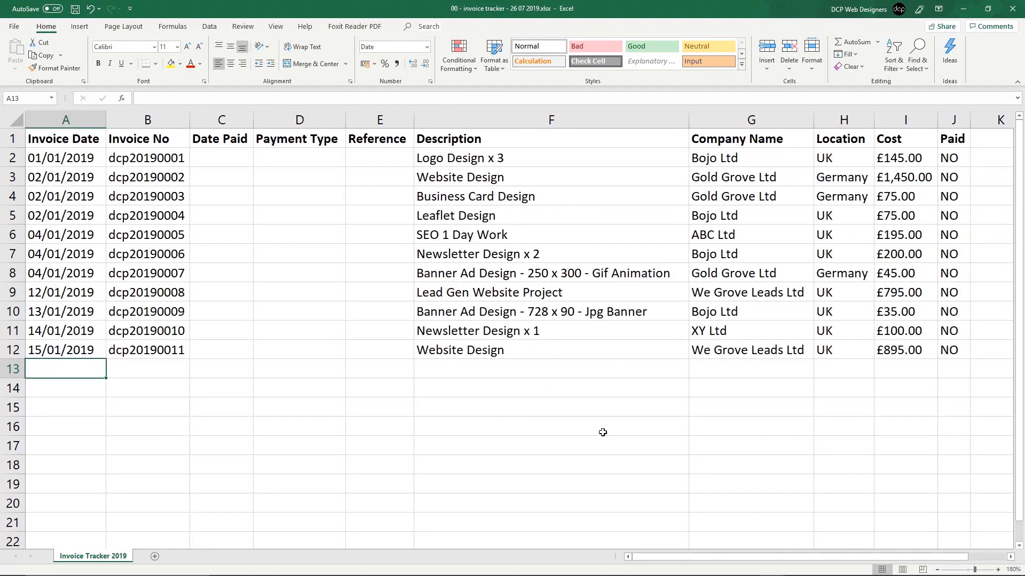
key("ctrl+s")
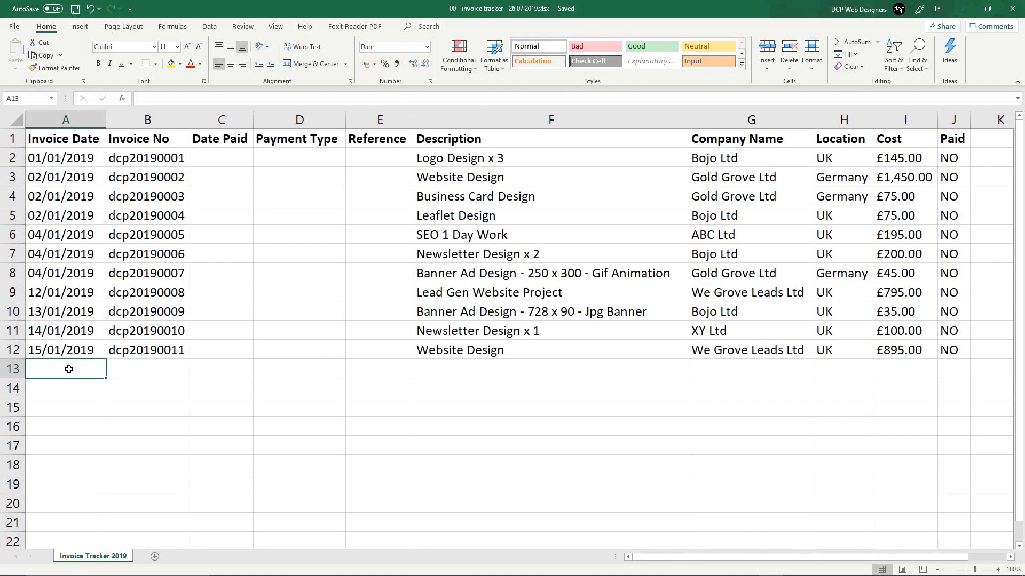
Fill invoice rows 2 to 12 with the standard light blue colour, leaving the header row unfilled.
left_click(13, 157)
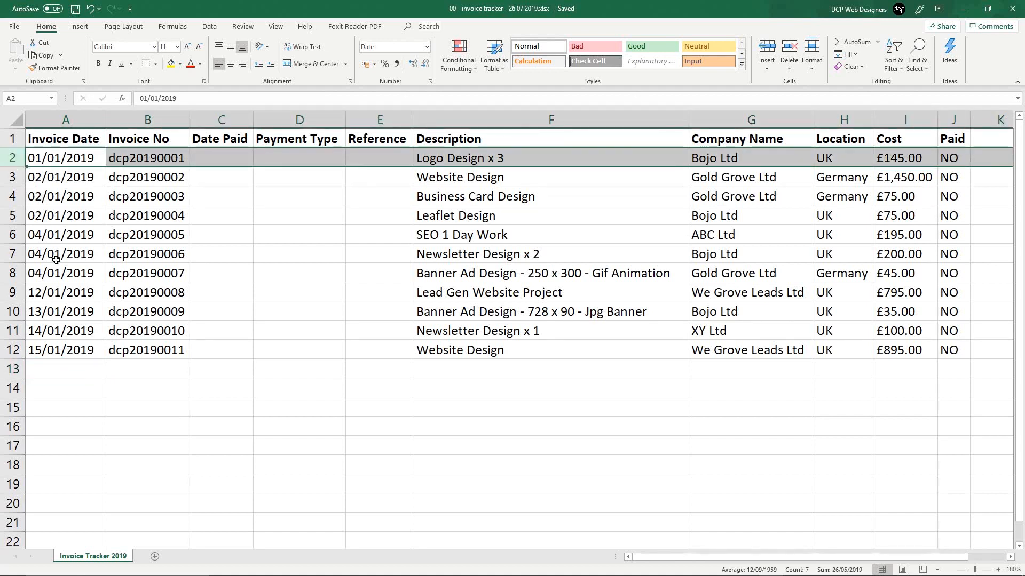
left_click_drag(10, 159, 8, 353)
left_click(10, 157)
left_click_drag(11, 158, 8, 158)
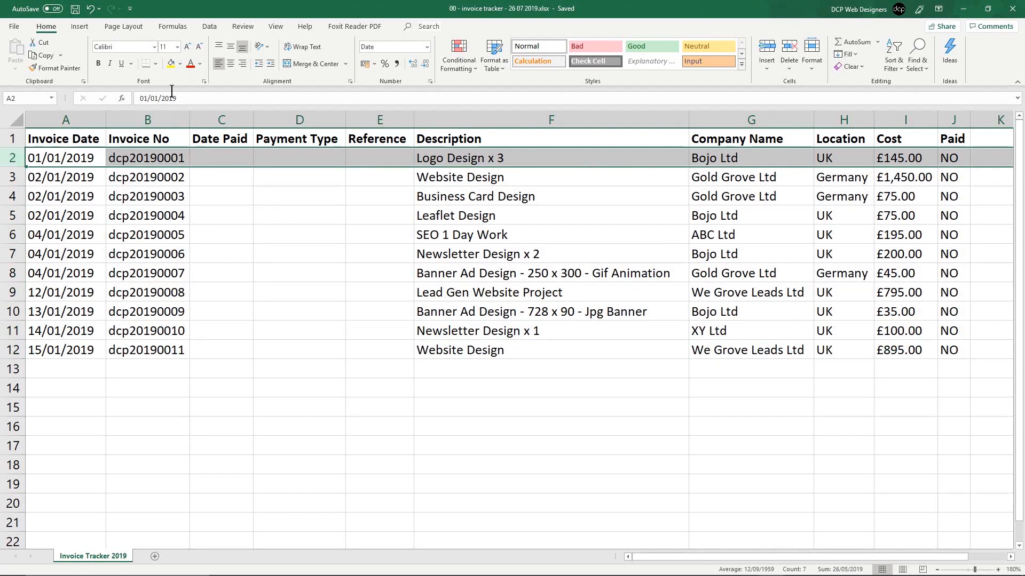
left_click(181, 64)
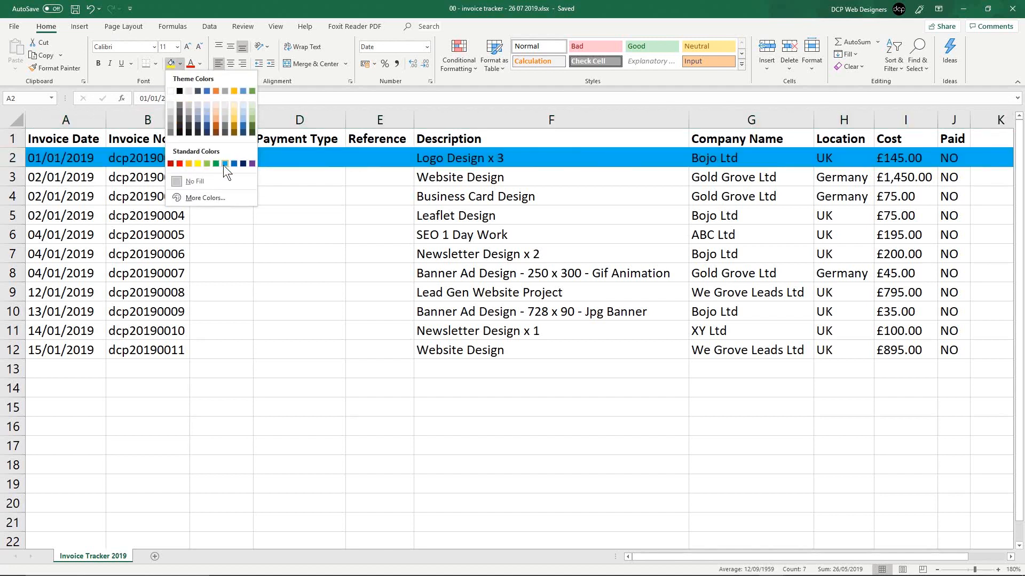
left_click(223, 165)
left_click_drag(11, 158, 5, 351)
left_click(171, 64)
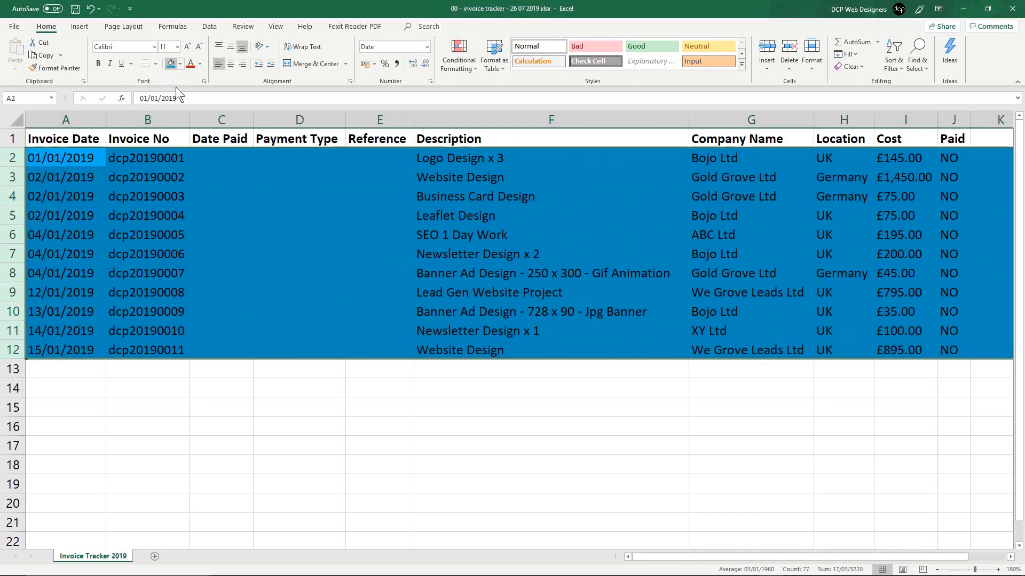
left_click(278, 266)
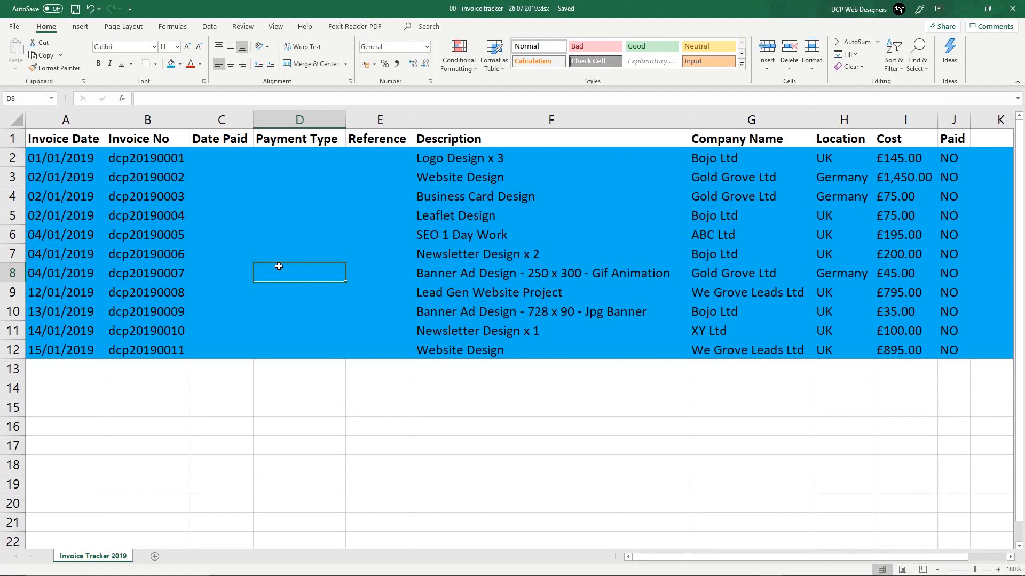
Review the first and last invoice rows, including the first invoice's number, company, reference and date paid cells.
left_click(63, 162)
key("shift+space")
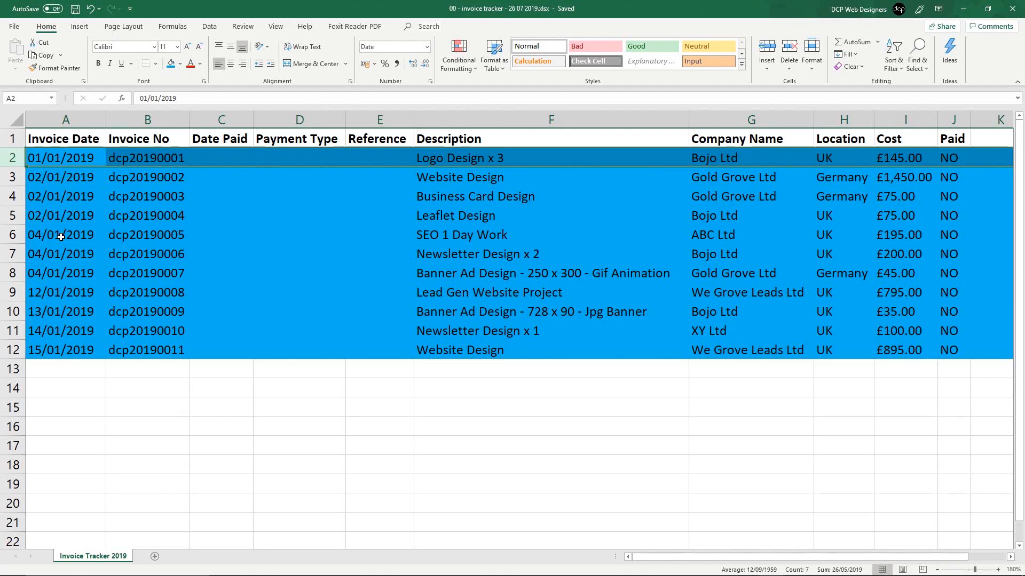
left_click(18, 352)
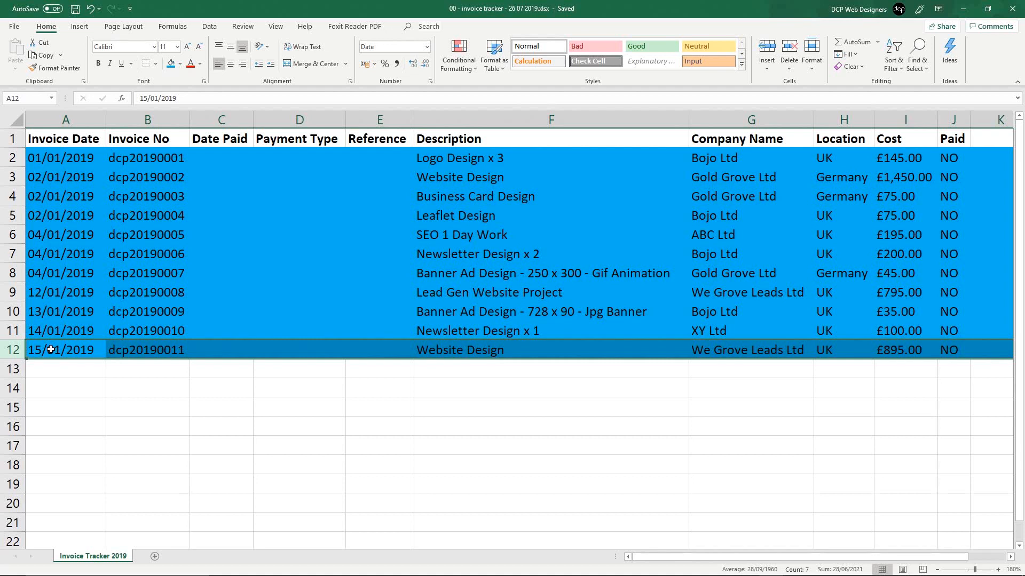
left_click(149, 159)
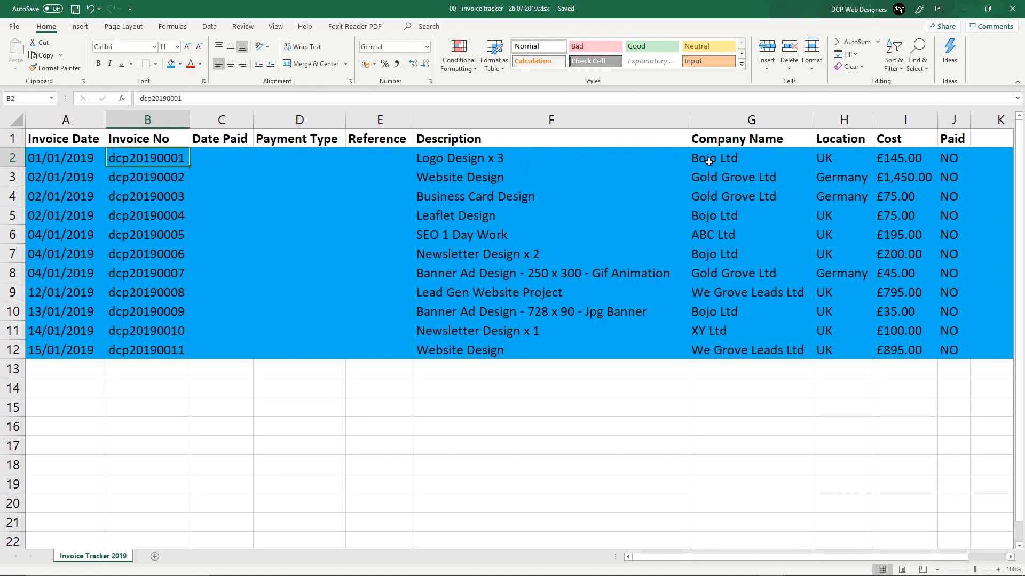
left_click(725, 160)
left_click(368, 163)
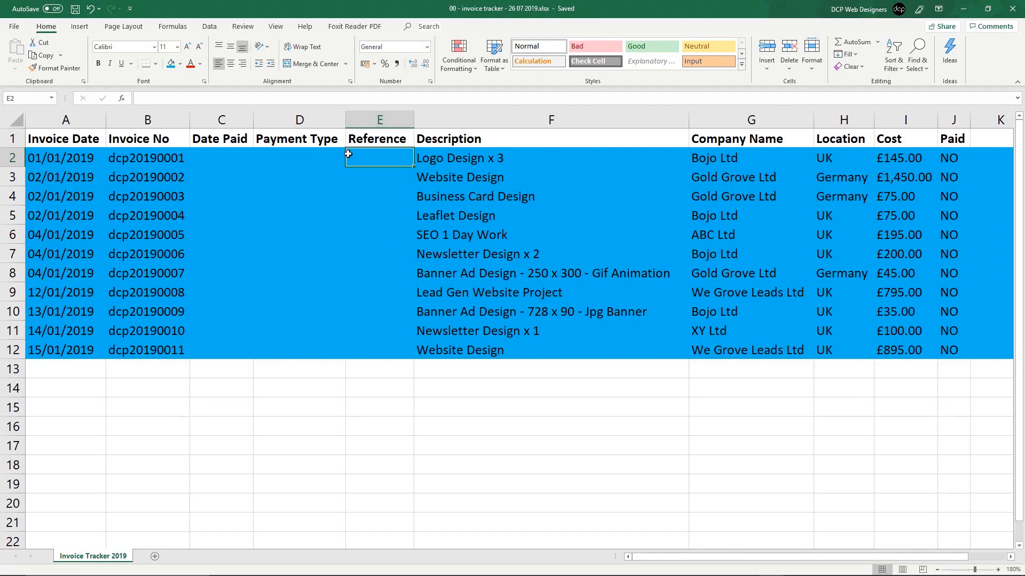
left_click(230, 160)
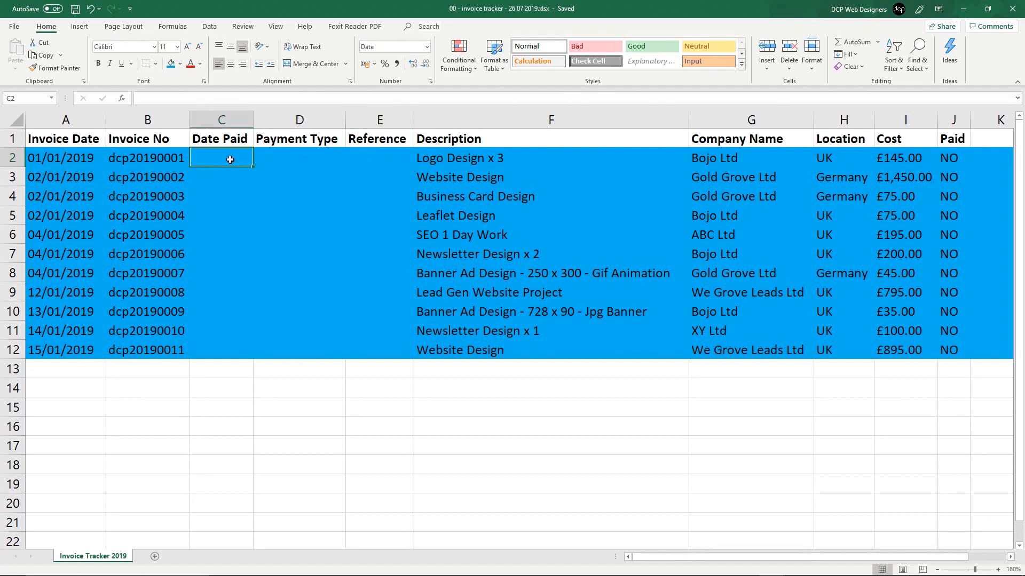
left_click(14, 350)
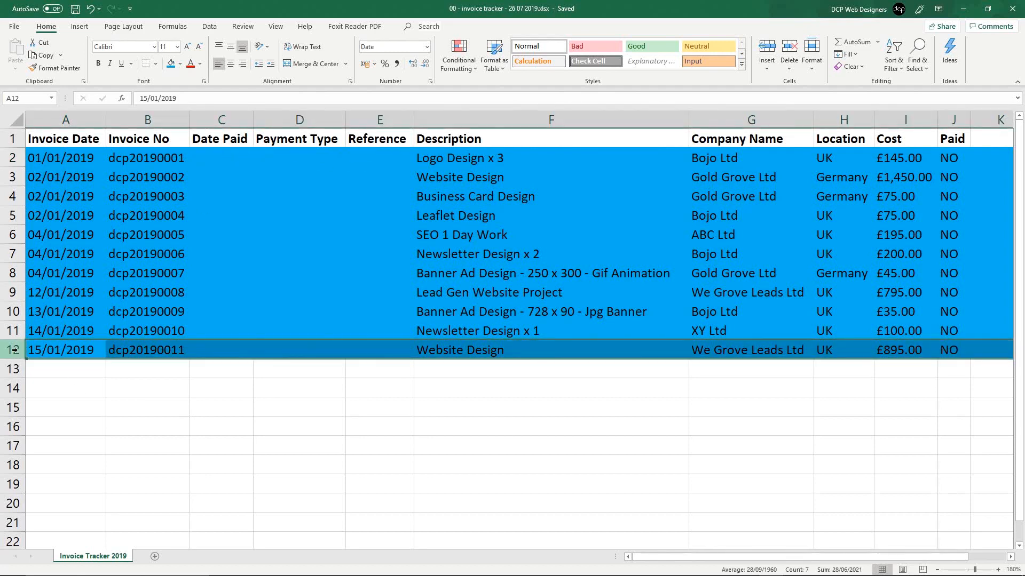
Enter the date paid 14/01/2019 in C2 for the first Bojo Ltd invoice.
left_click(233, 156)
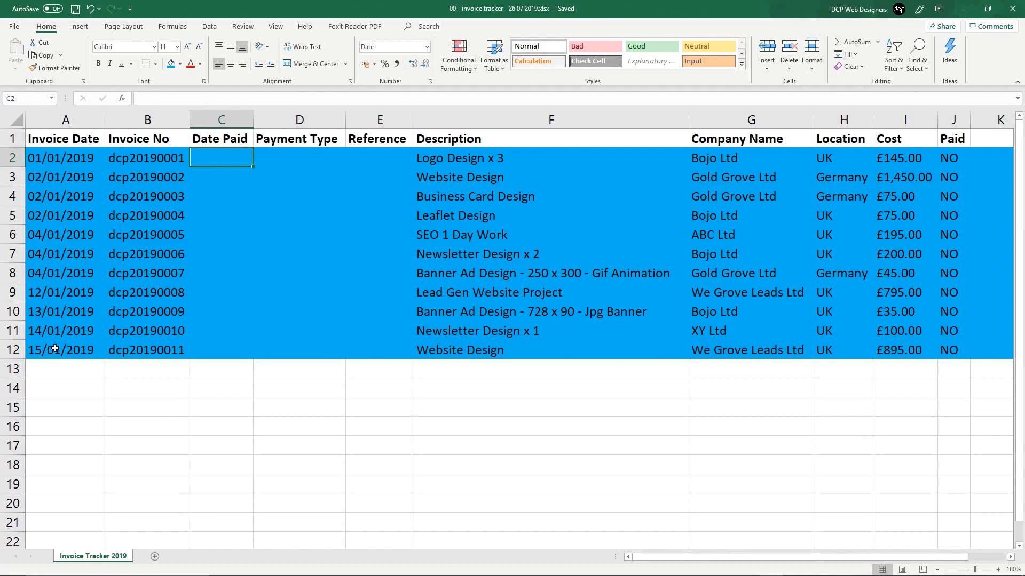
left_click(46, 334)
left_click(234, 155)
type("14/01/2019")
key("Return")
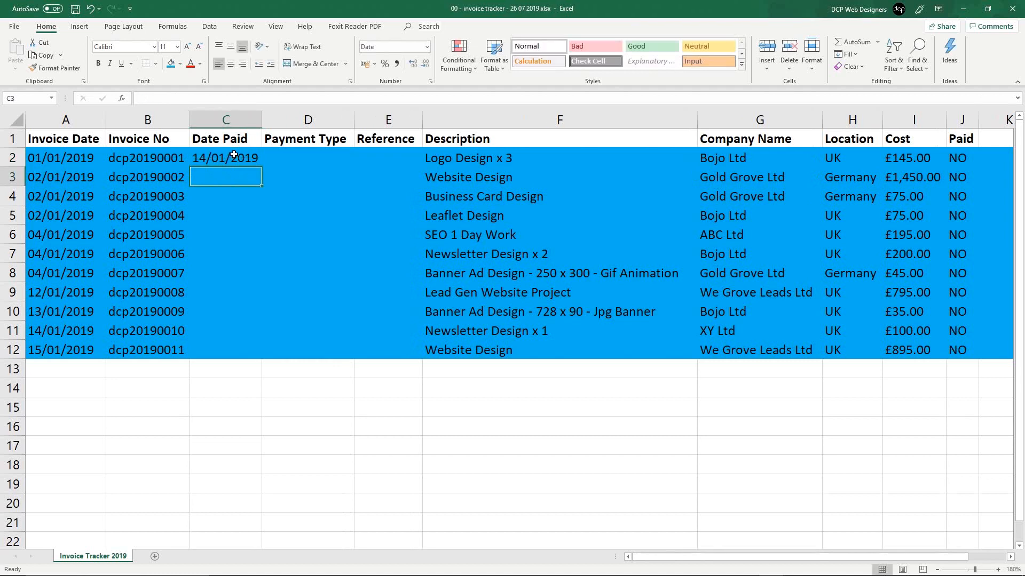
Save the workbook and enter the payment type Bank Transfer in D2.
left_click(297, 155)
key("ctrl+s")
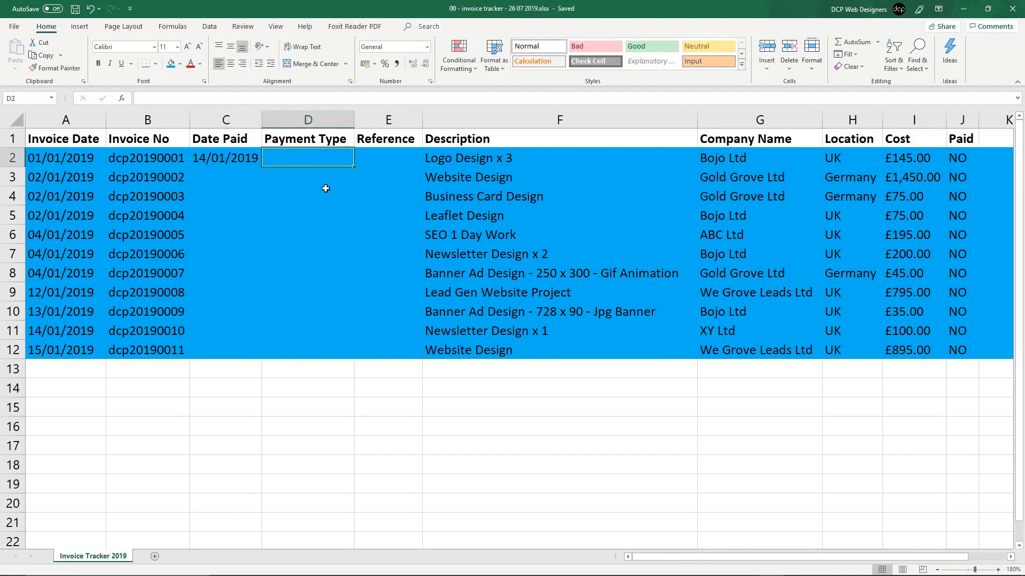
type("Bank Transfer")
key("Return")
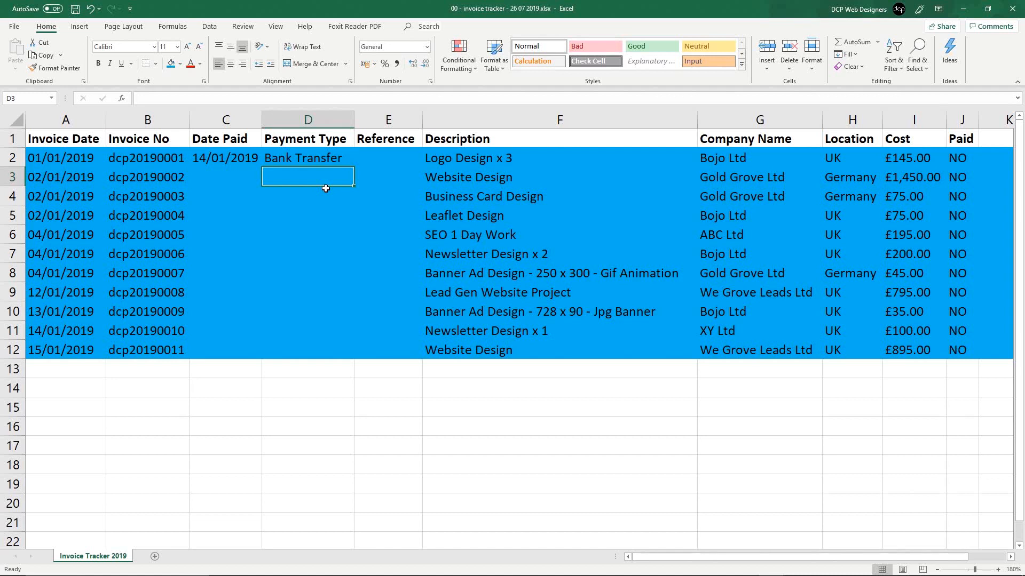
Enter the reference "Bojo - dcp20190001" for the first invoice in cell E2 and autofit the Reference column's width.
key("ctrl+s")
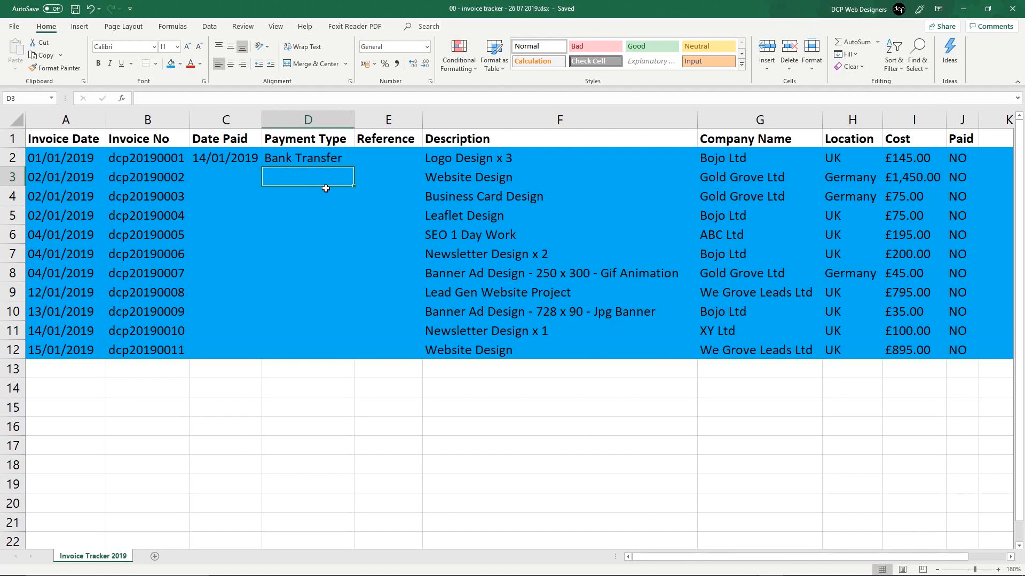
key("Up")
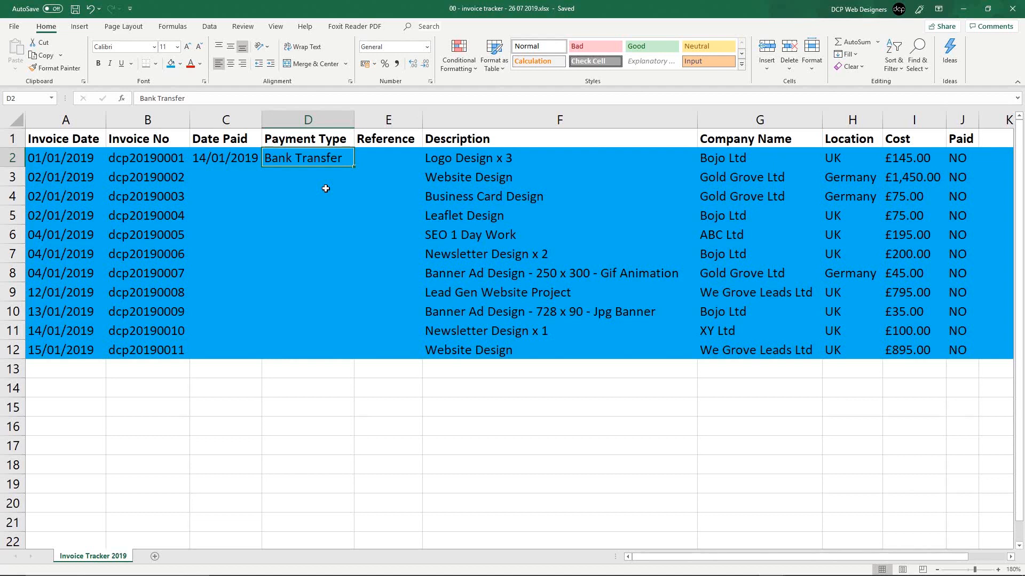
key("Tab")
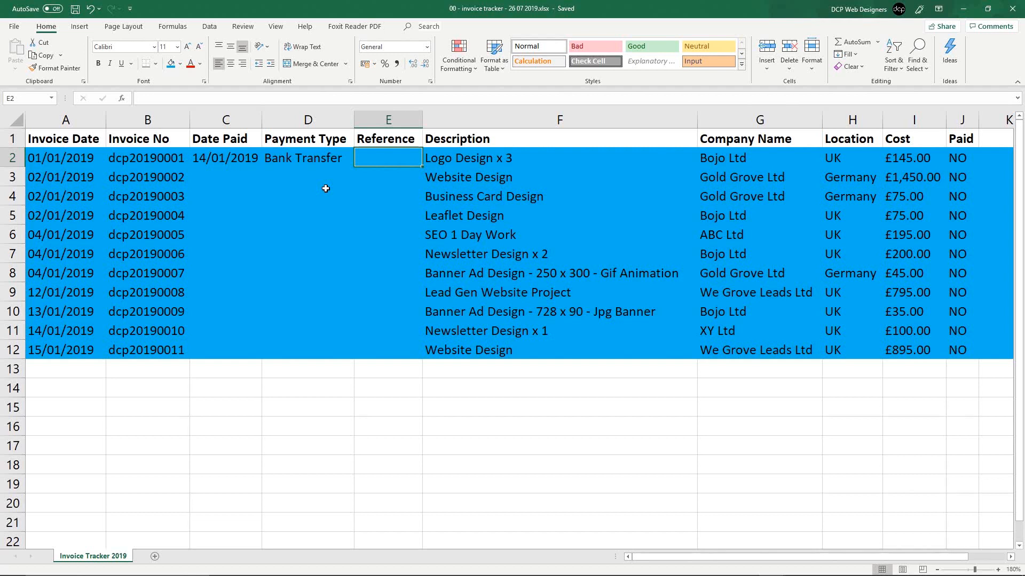
type("Bojo -")
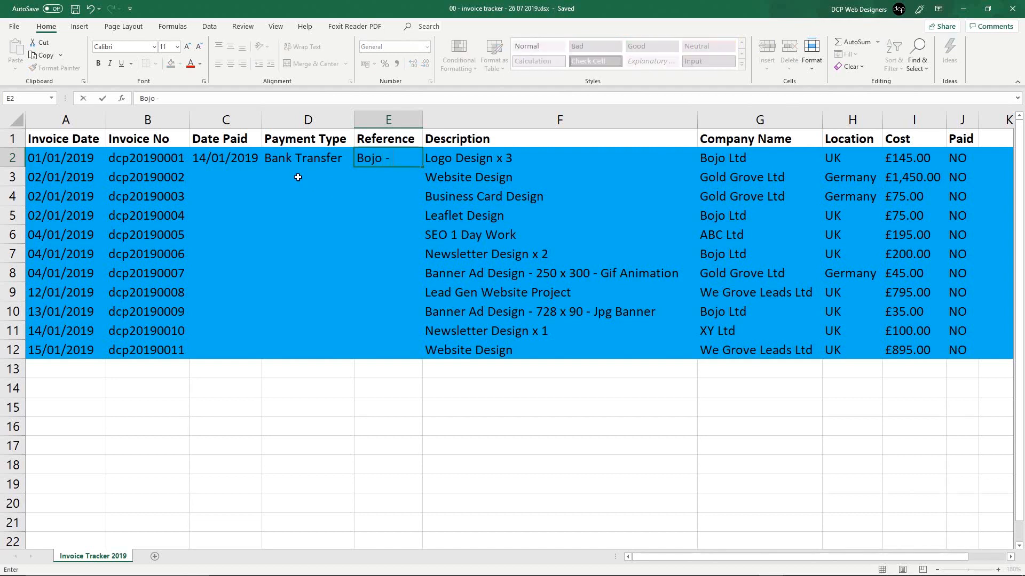
left_click(147, 163)
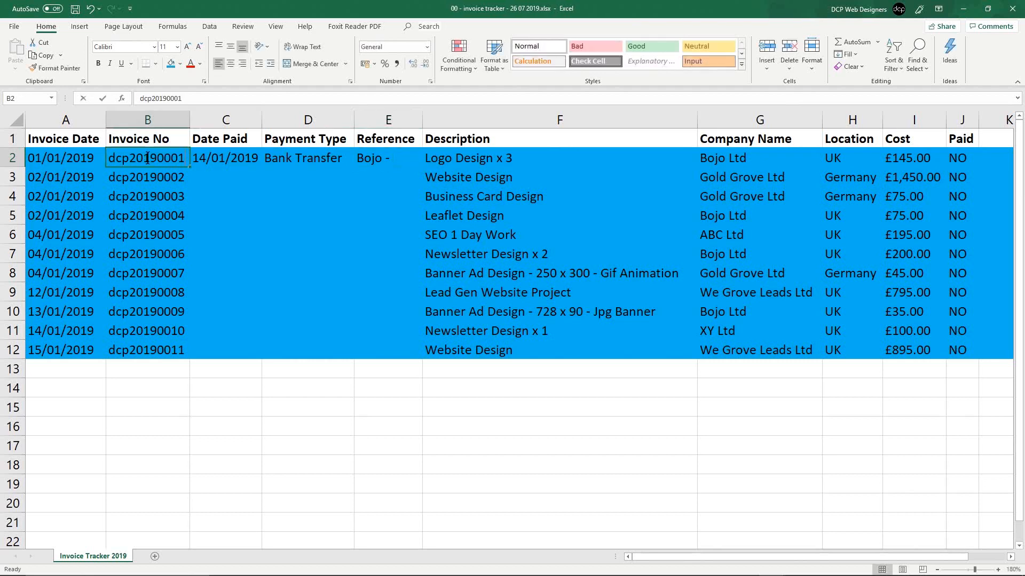
left_click(404, 160)
double_click(404, 161)
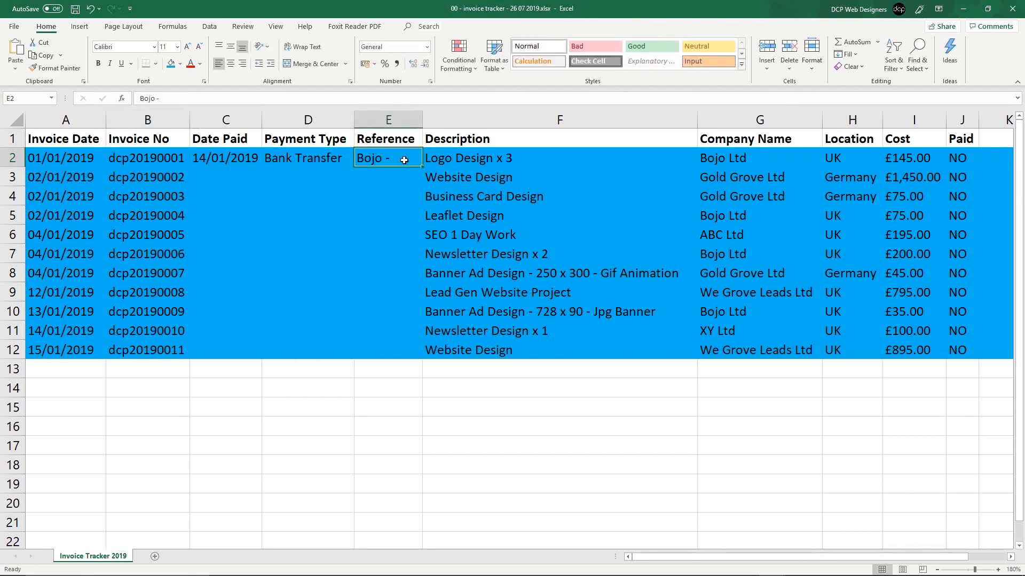
type("dcp20190001")
left_click(393, 191)
left_click(390, 159)
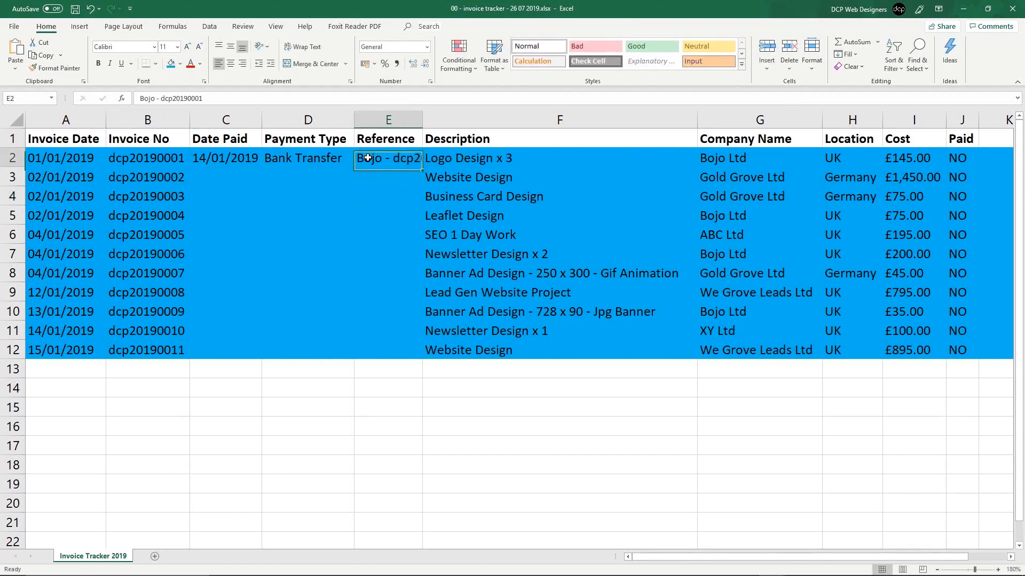
double_click(422, 124)
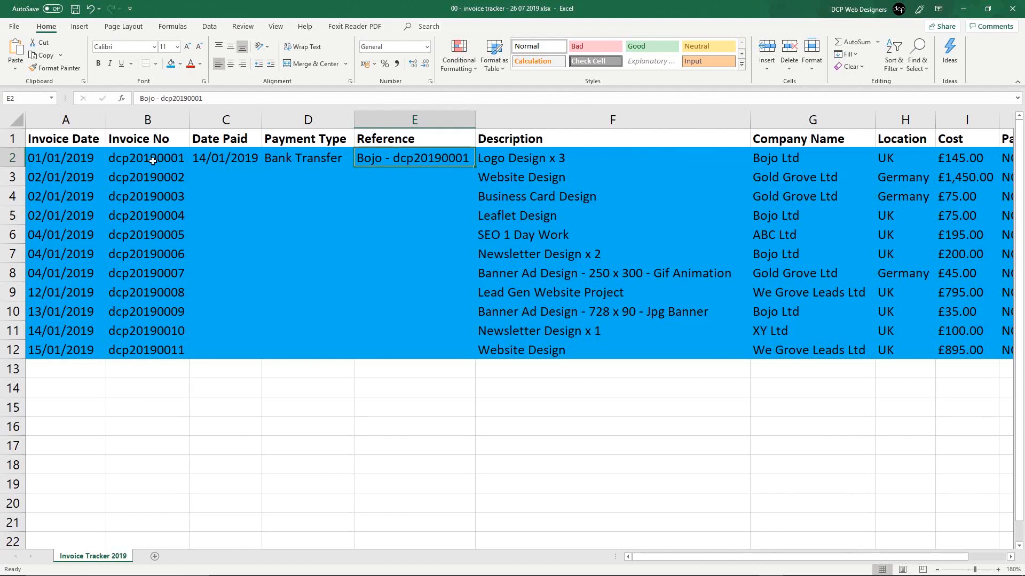
Save the workbook and autofit the Date Paid column to its contents.
left_click(109, 158)
left_click(13, 161)
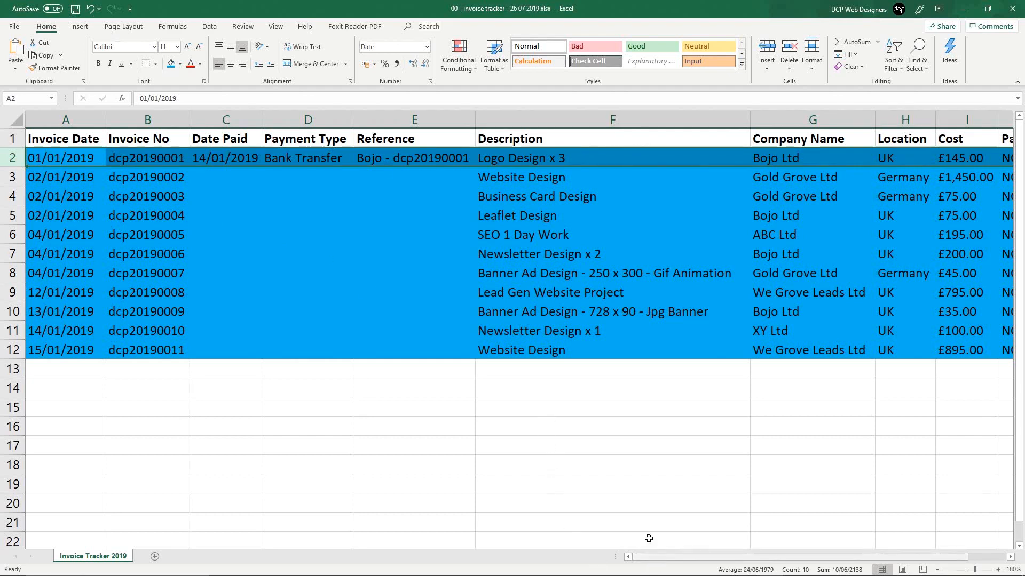
scroll(566, 471, "down", 1)
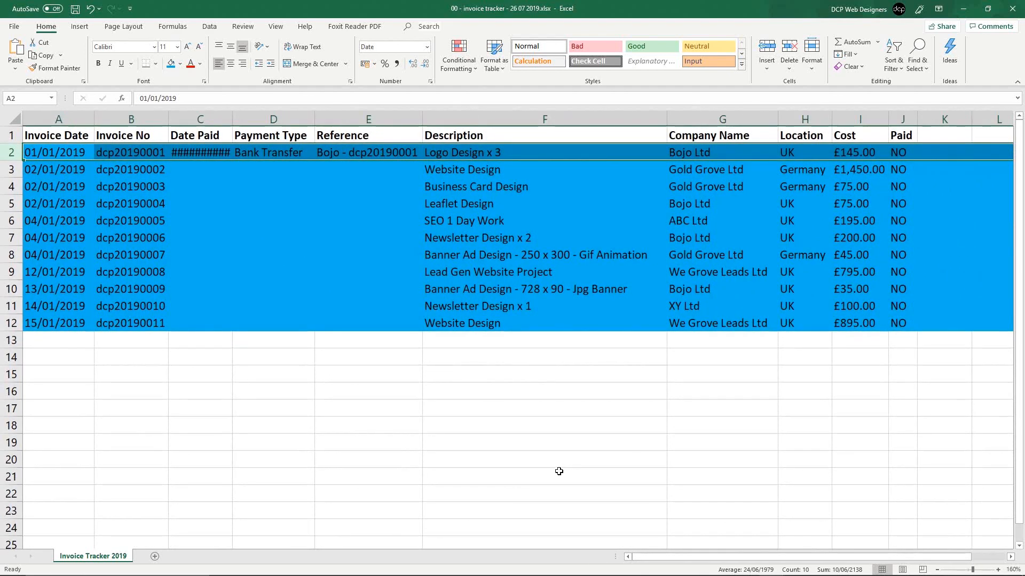
left_click(998, 570)
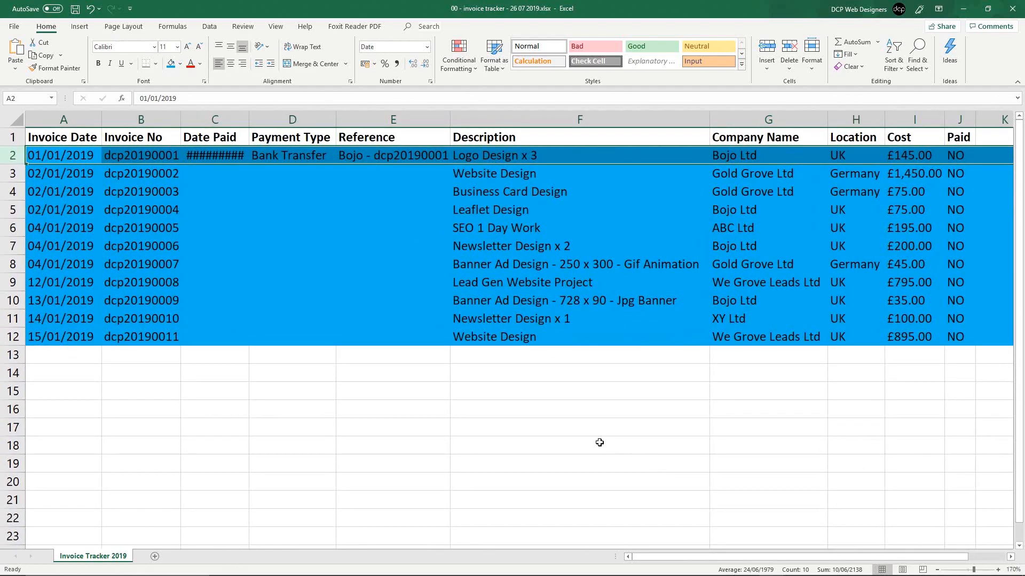
key("ctrl+s")
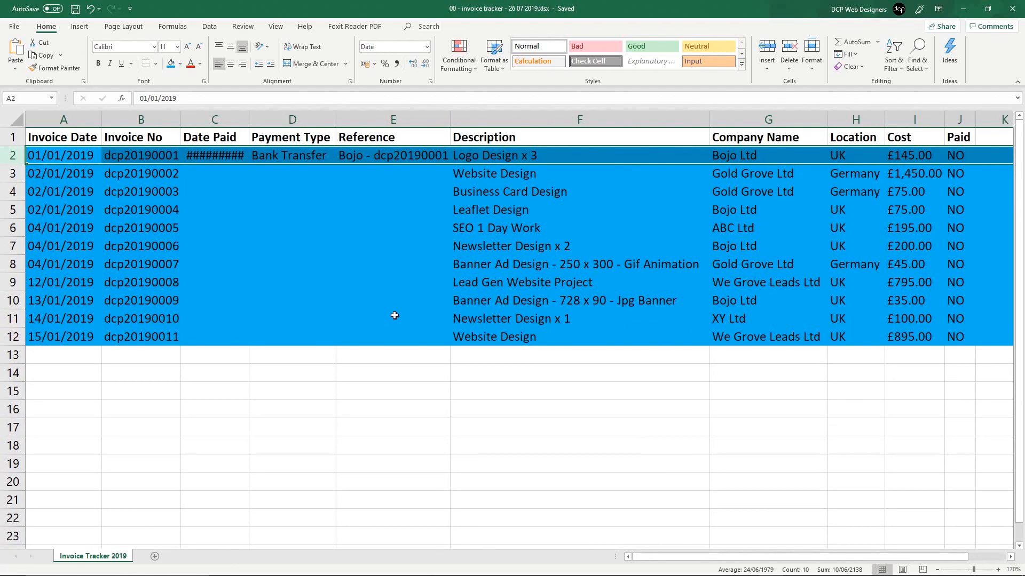
double_click(250, 126)
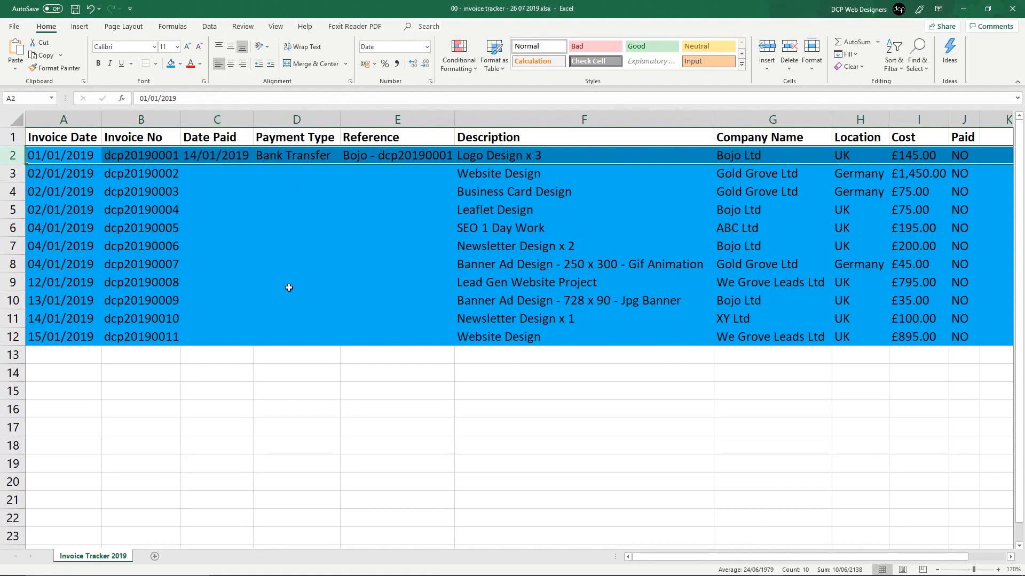
left_click(314, 371)
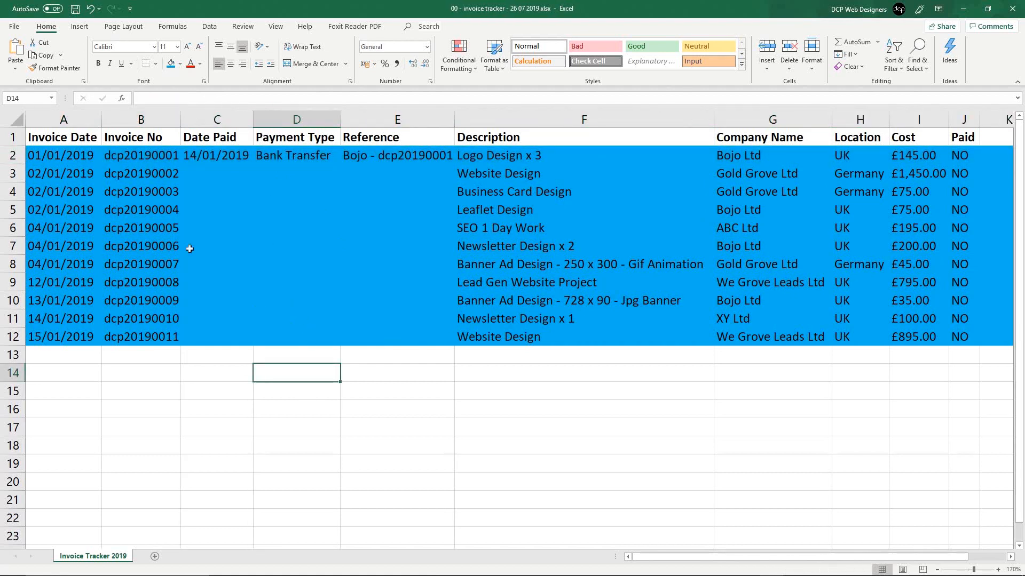
Set the Paid status of the first invoice, in cell J2, to YES.
left_click_drag(63, 156, 958, 155)
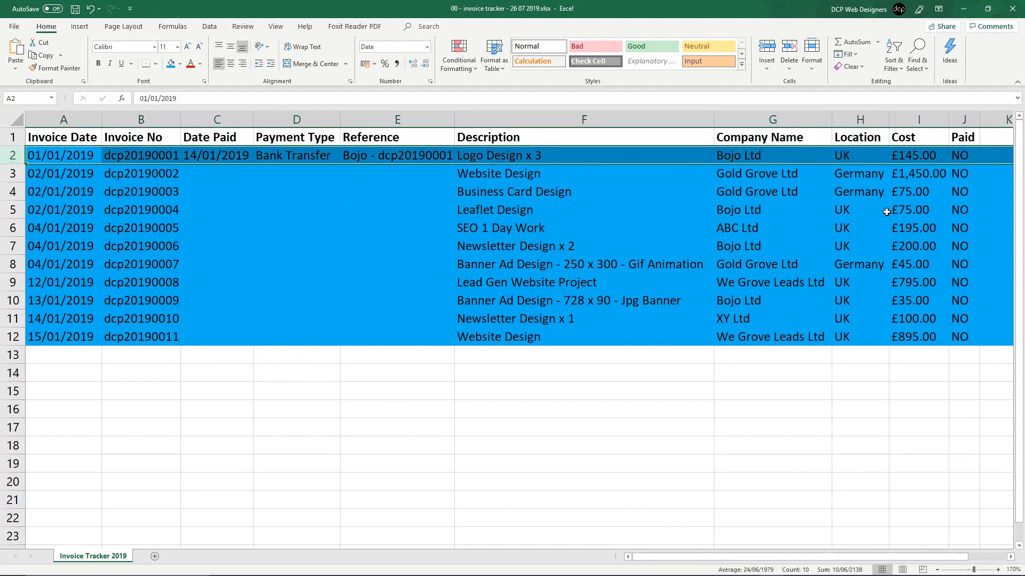
left_click(958, 155)
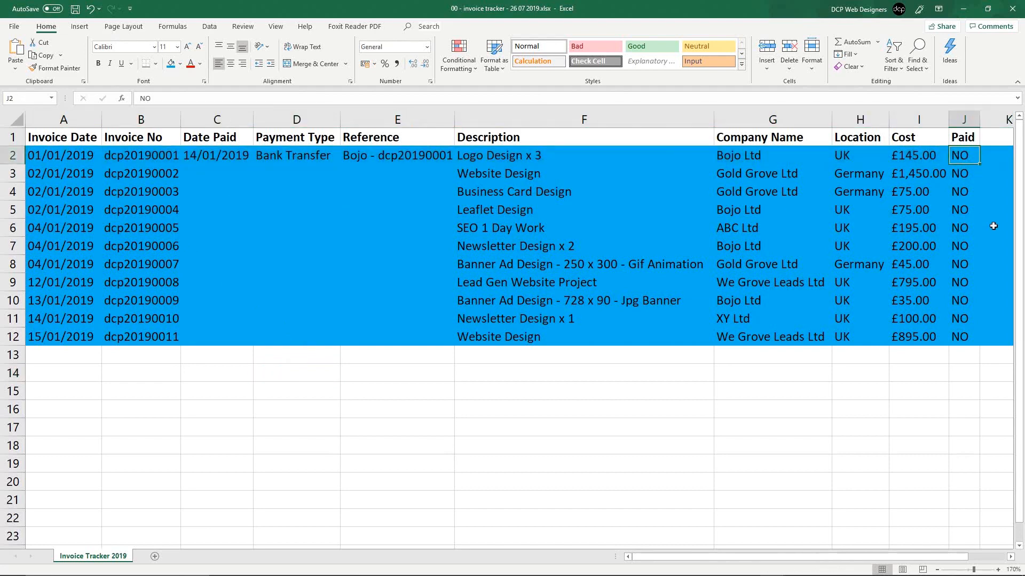
type("YES")
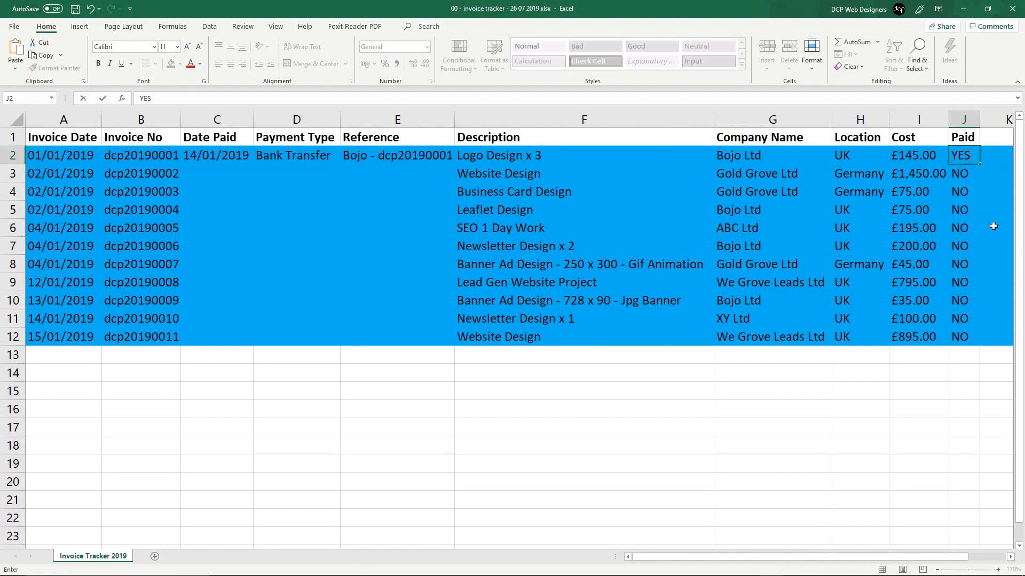
key("Return")
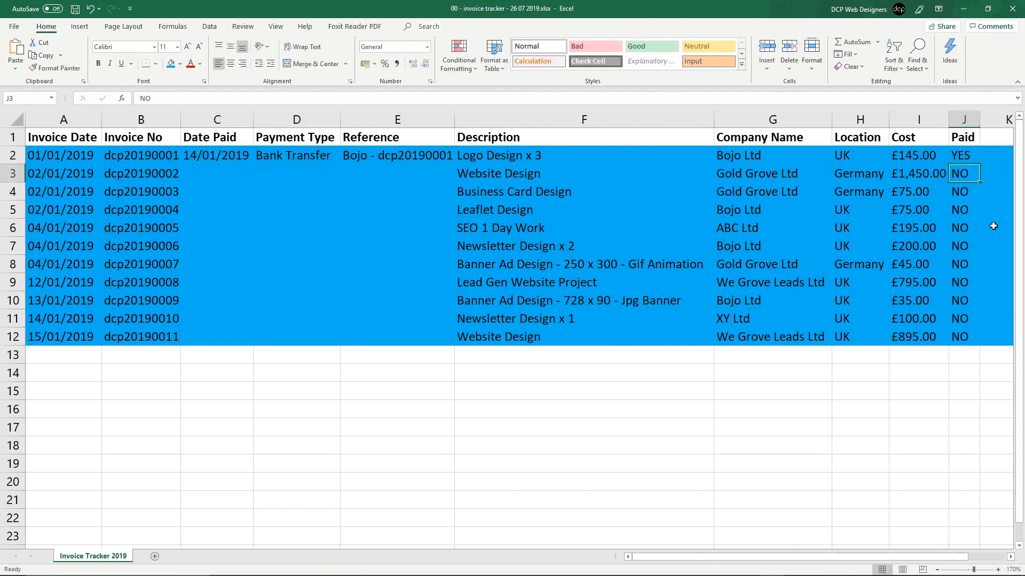
Fill the whole of row 2 with light green and save the workbook.
left_click(468, 155)
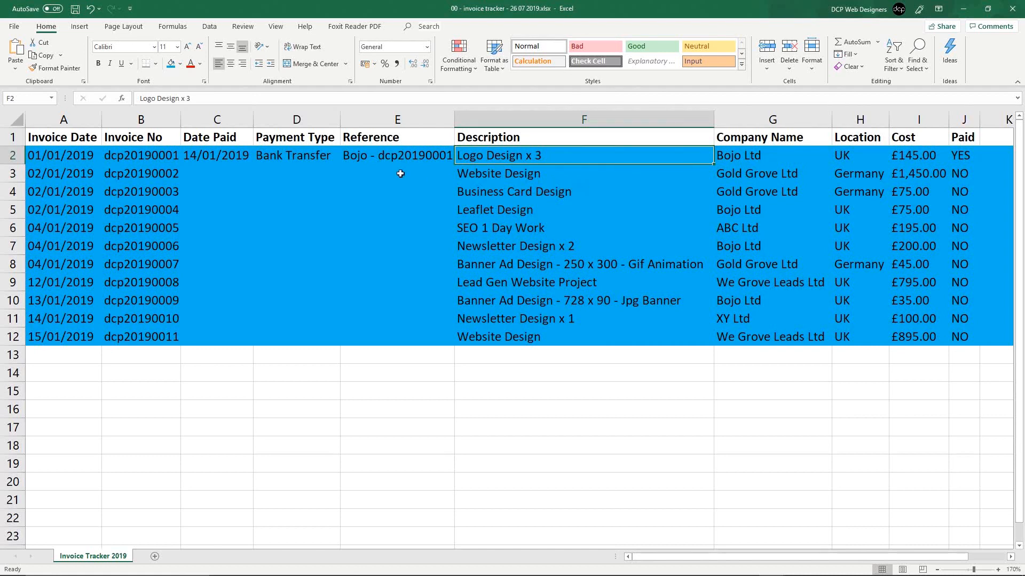
left_click(20, 156)
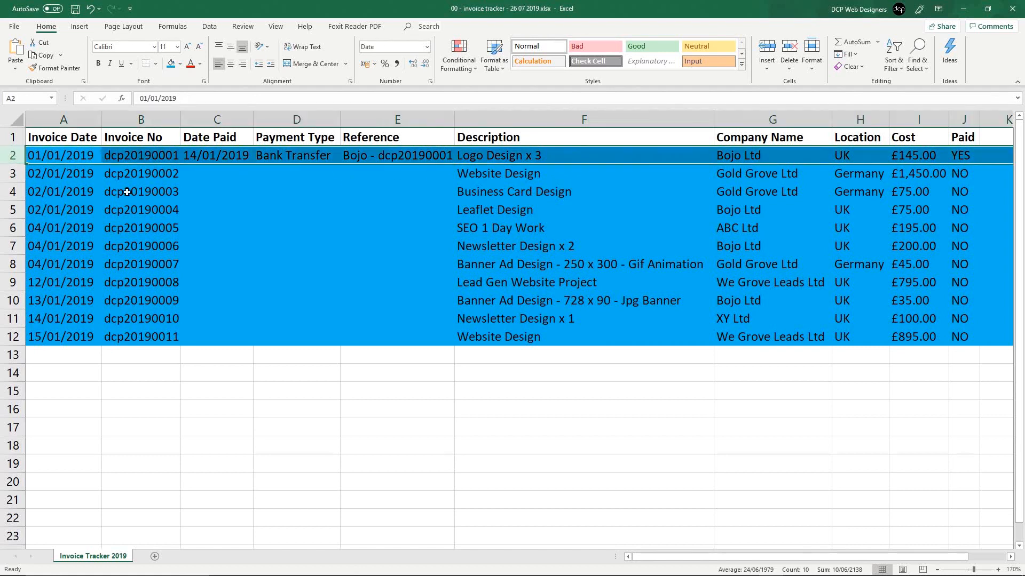
left_click(181, 63)
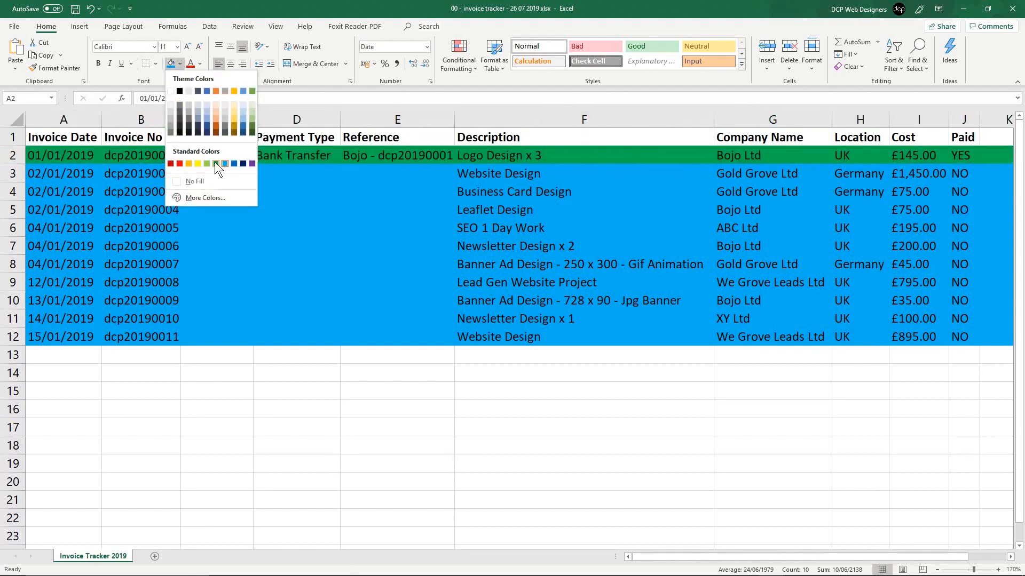
left_click(207, 164)
left_click(304, 407)
left_click(76, 9)
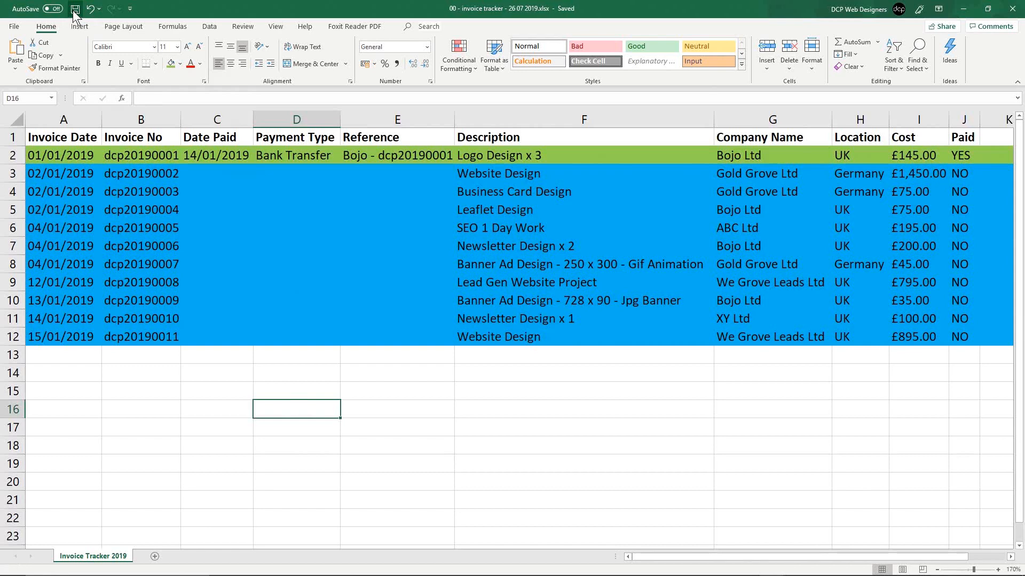
Enter 20/01/2019 as the date paid and Cheque as the payment type for the invoice in row 3.
left_click(13, 156)
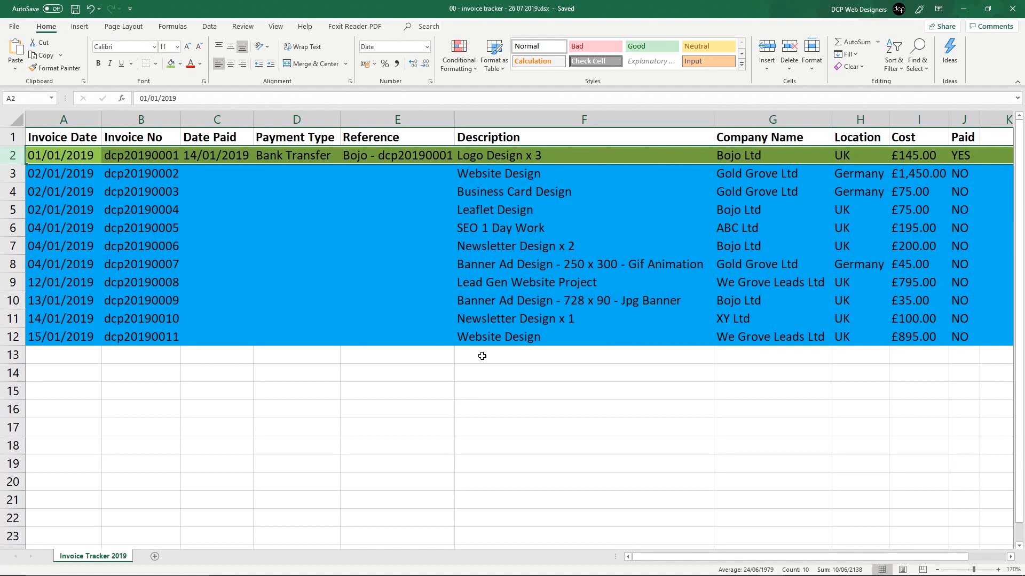
mouse_move(472, 571)
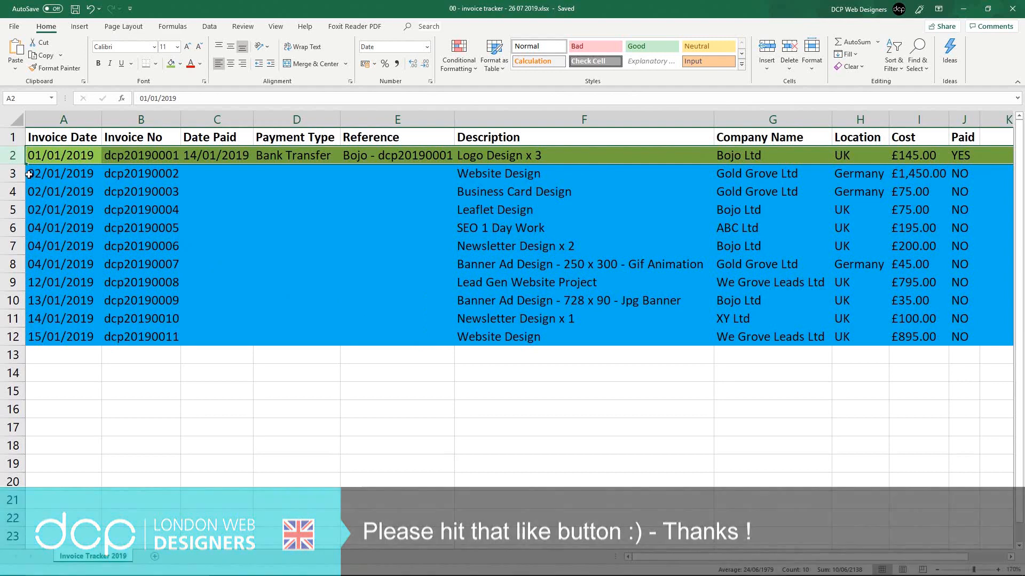
key("Return")
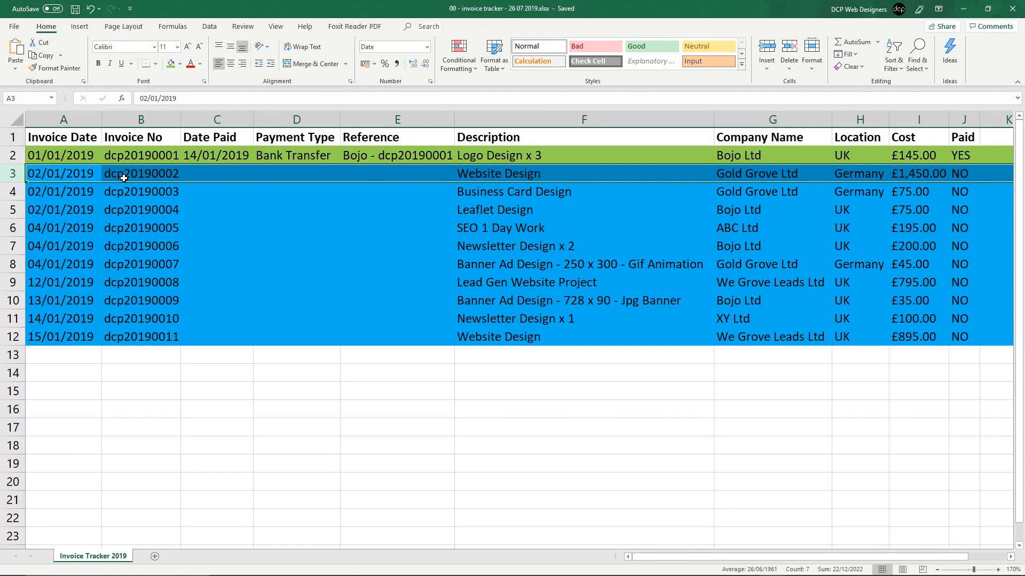
left_click(199, 177)
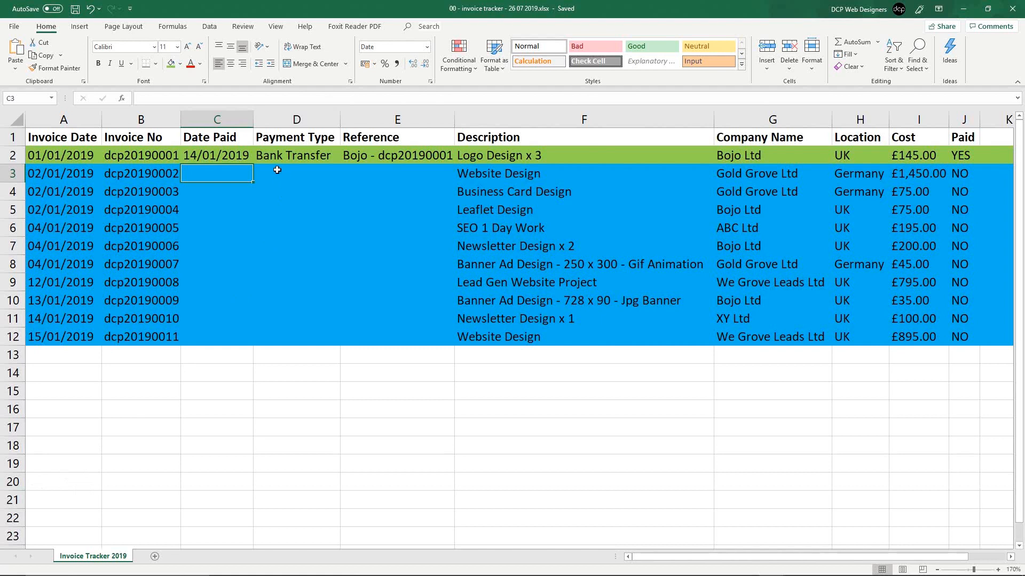
type("20")
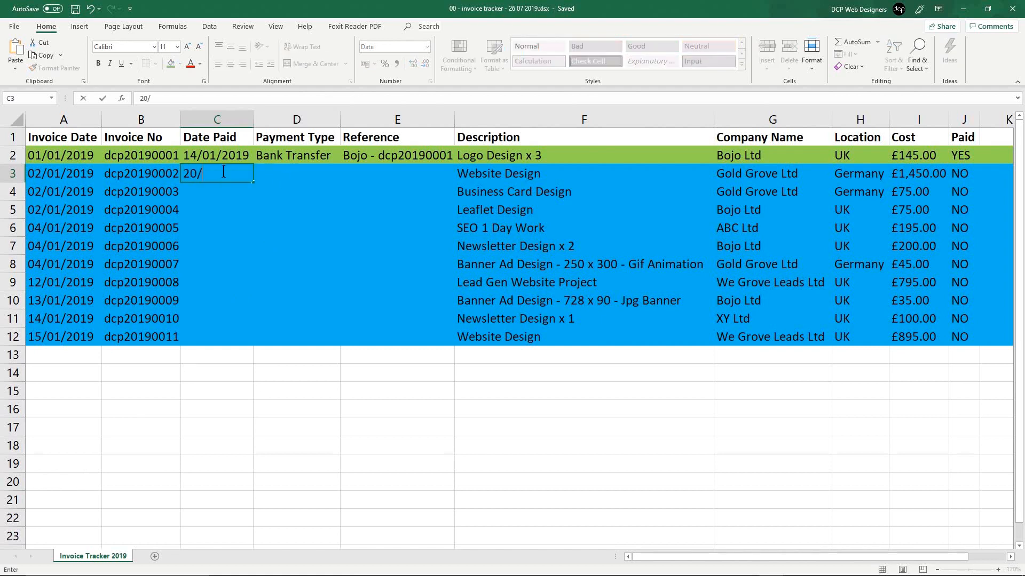
type("/01/2019")
key("ctrl+Return")
key("Tab")
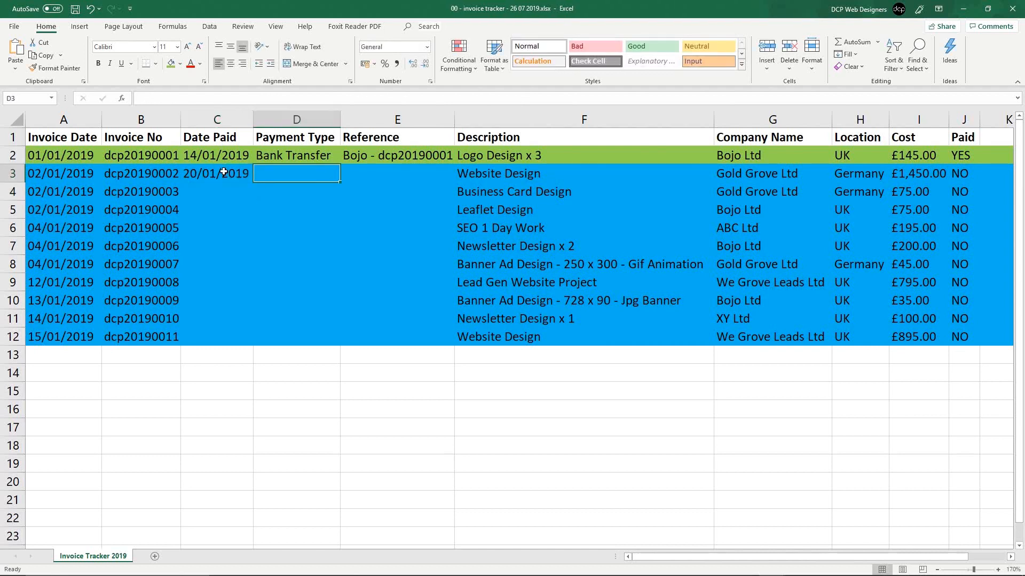
type("Cheque")
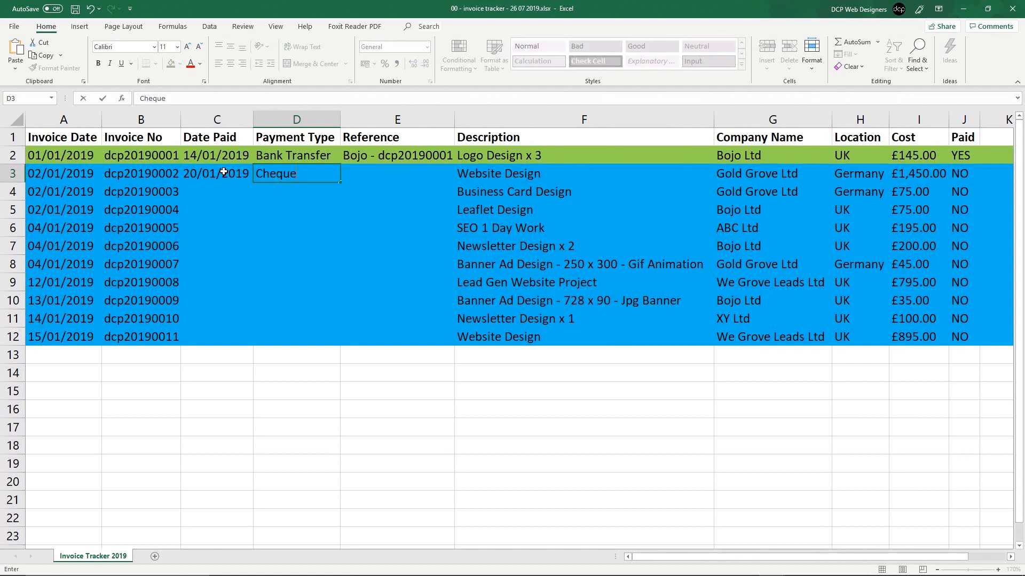
key("Tab")
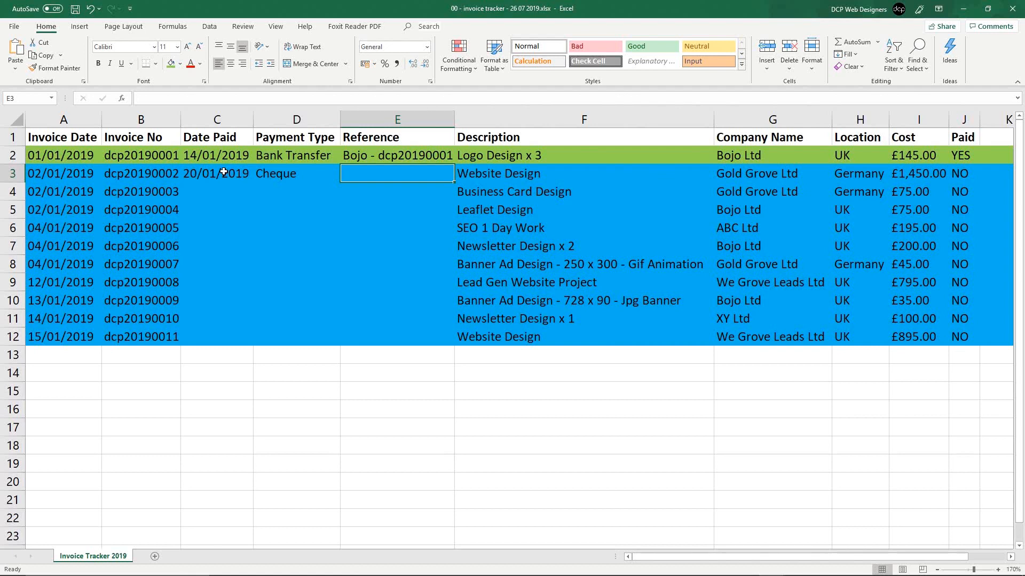
type("Slip")
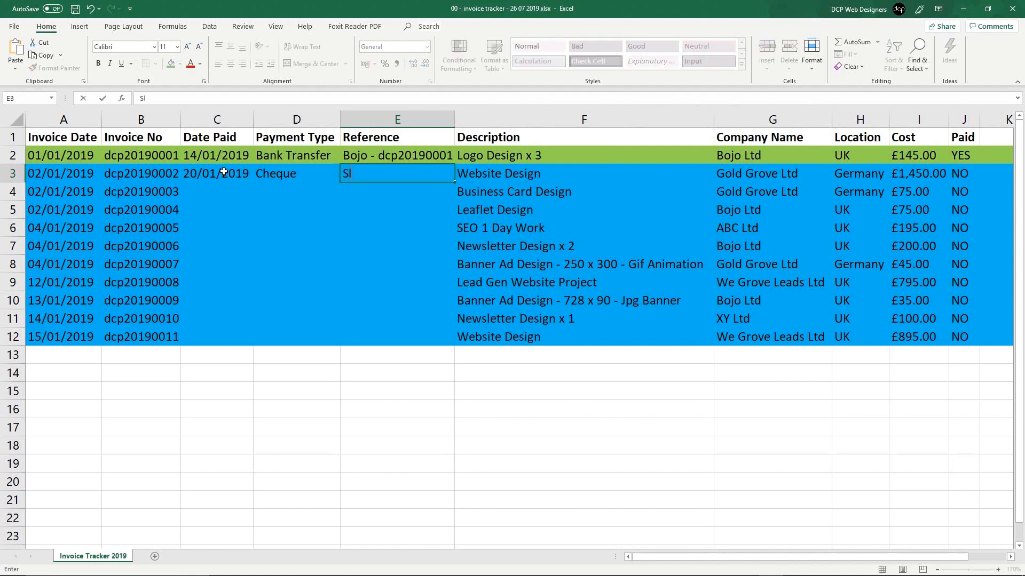
key("BackSpace")
key("BackSpace")
key("BackSpace")
key("BackSpace")
Enter 1 as the cheque payment's reference in cell E3 and save the workbook.
type("0000")
key("Return")
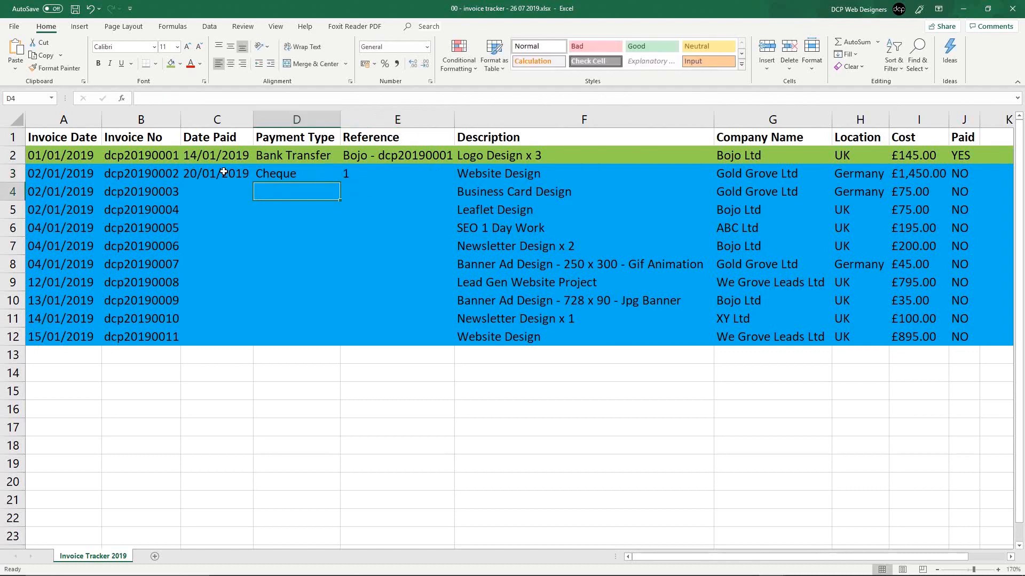
key("Right")
key("Up")
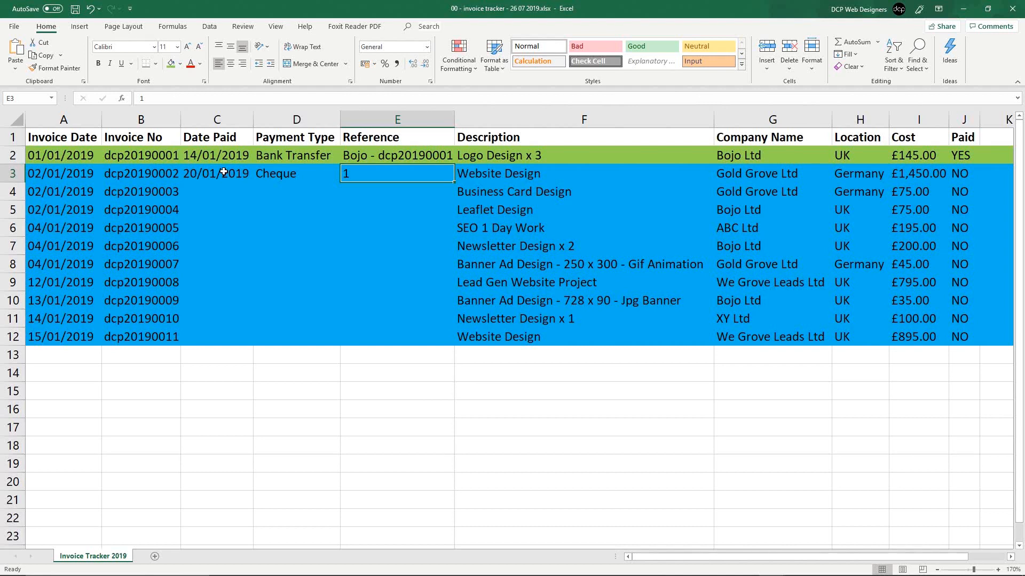
key("ctrl+s")
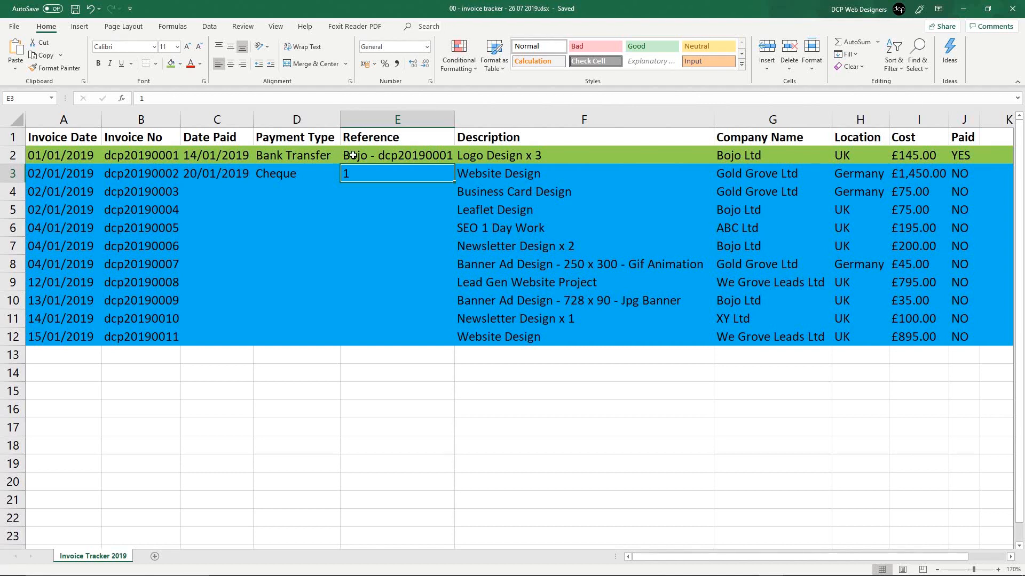
Format the whole Reference column E as Text.
left_click(398, 118)
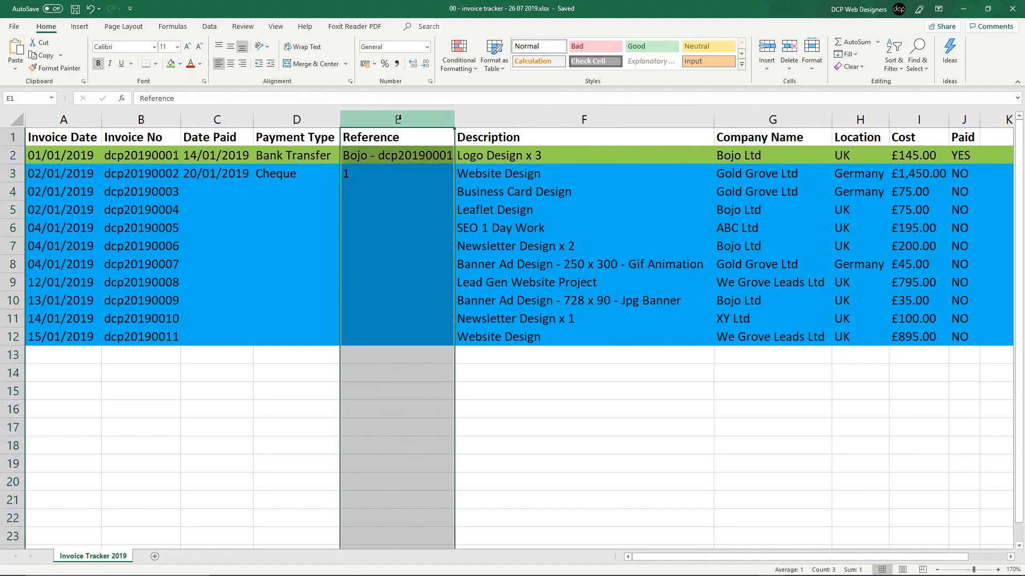
right_click(400, 120)
left_click(451, 258)
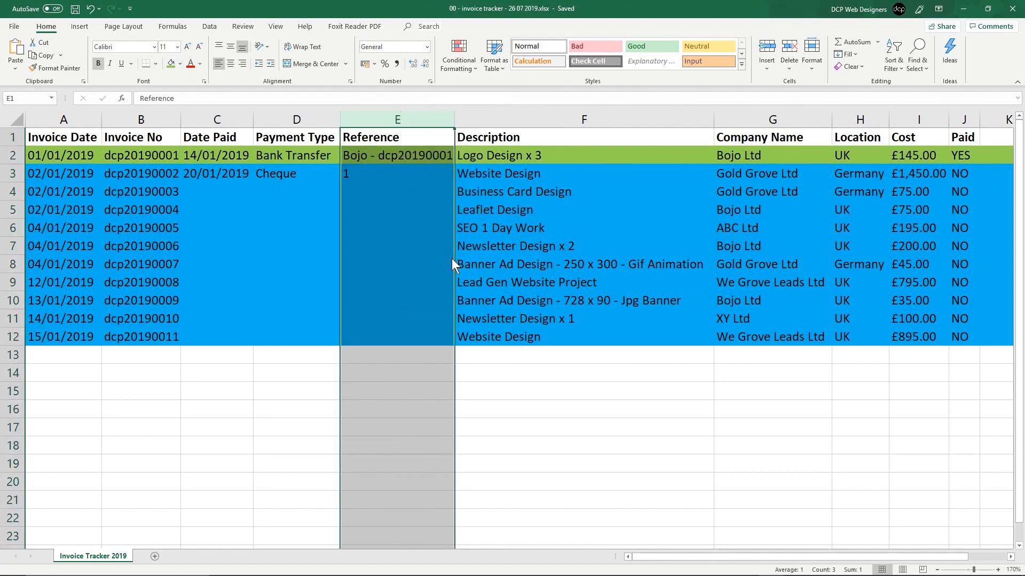
left_click(329, 240)
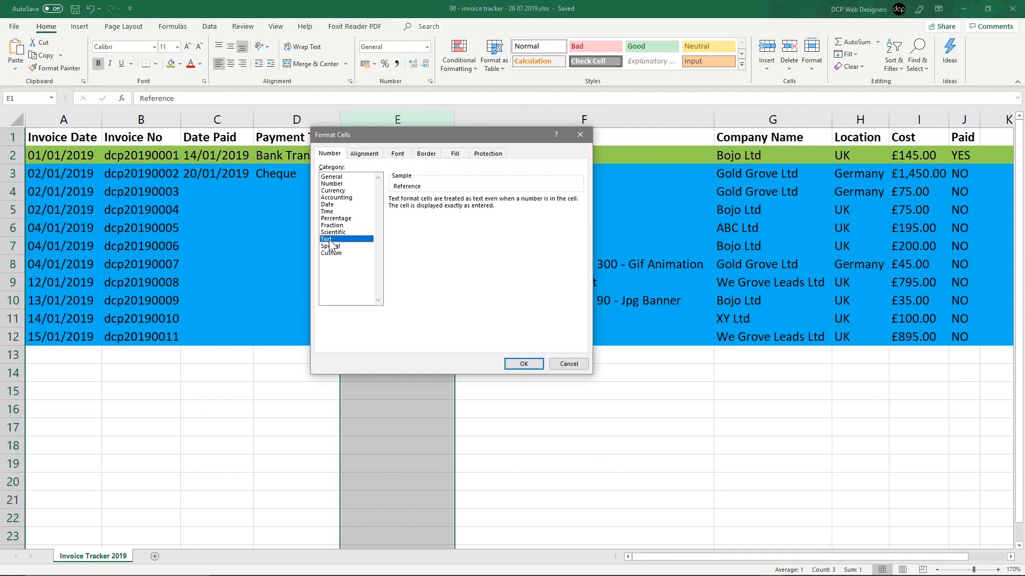
left_click(523, 364)
Enter 00001 as the cheque reference in cell E3.
left_click(357, 174)
type("1")
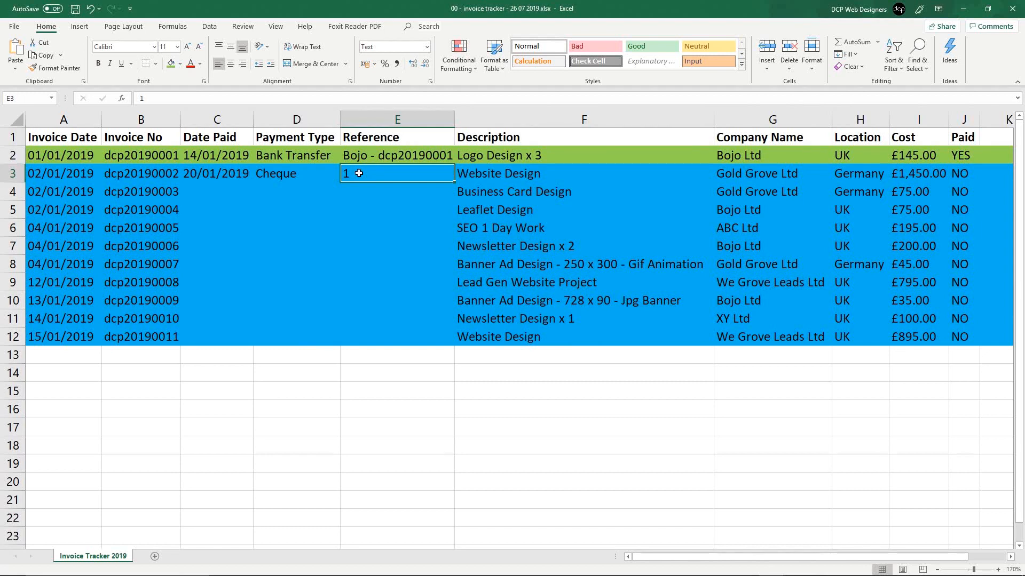
type("0")
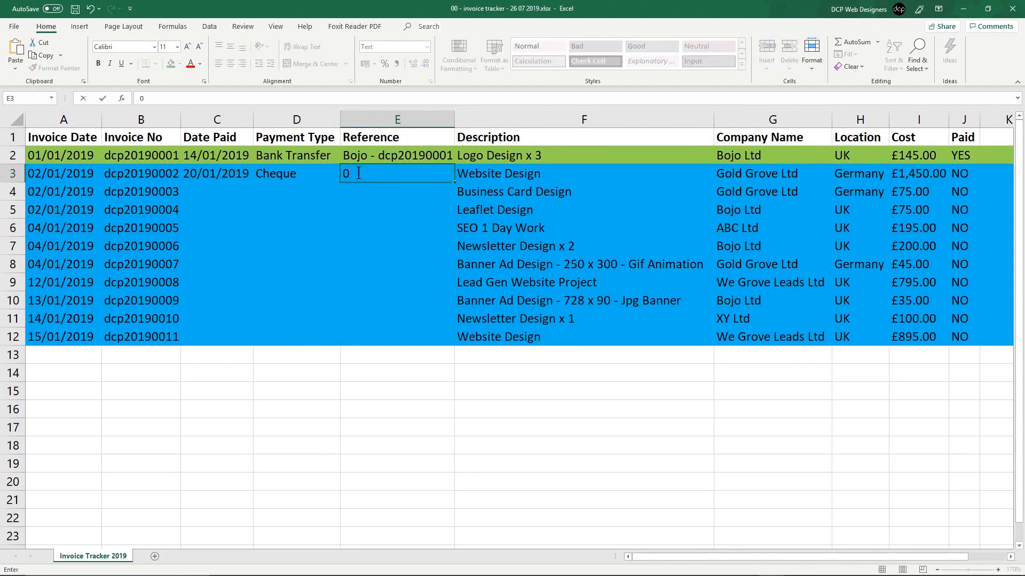
type("0001")
key("Return")
left_click(358, 173)
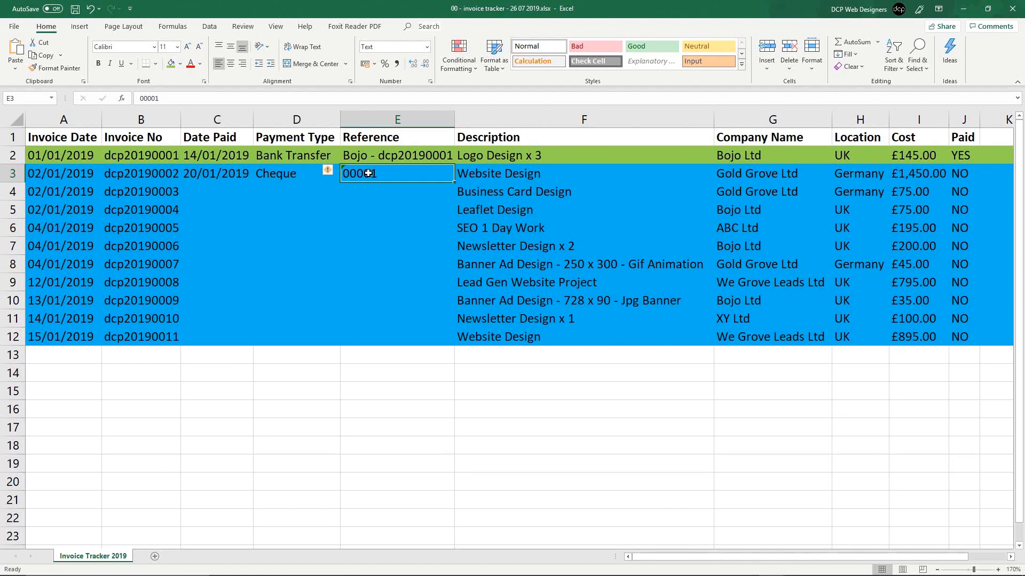
Fill the whole of row 3 with the same light green as the paid invoice above it.
left_click(291, 171)
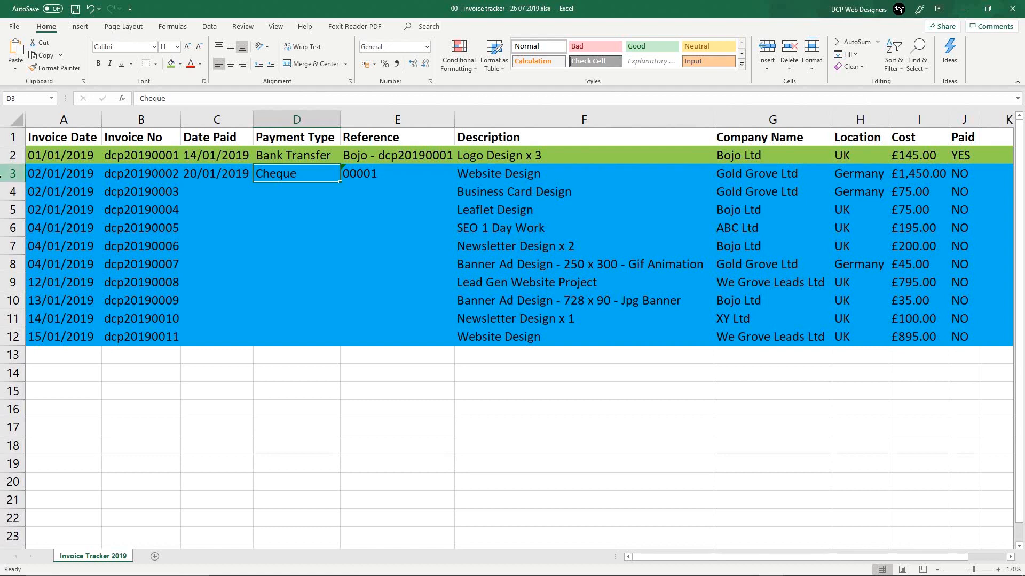
left_click(5, 173)
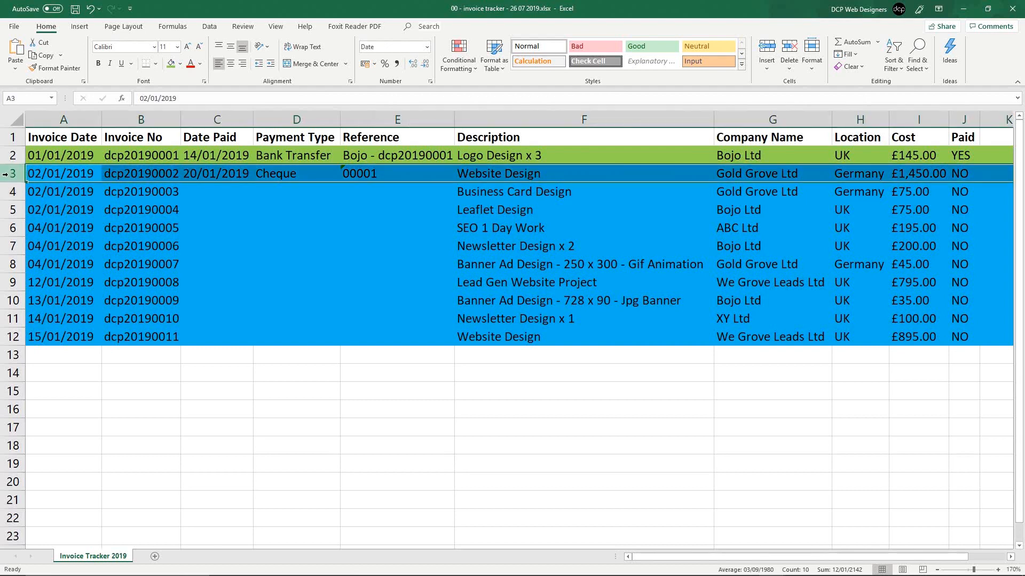
left_click(171, 63)
Set the Paid status in cell J3 to YES and save the workbook.
left_click(963, 156)
left_click(960, 173)
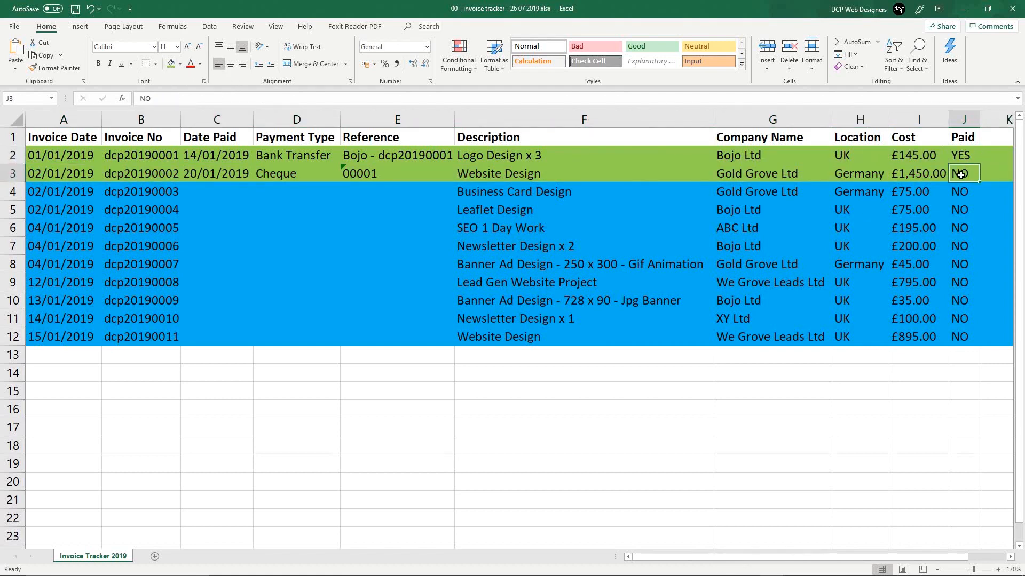
type("YES")
key("Return")
key("ctrl+s")
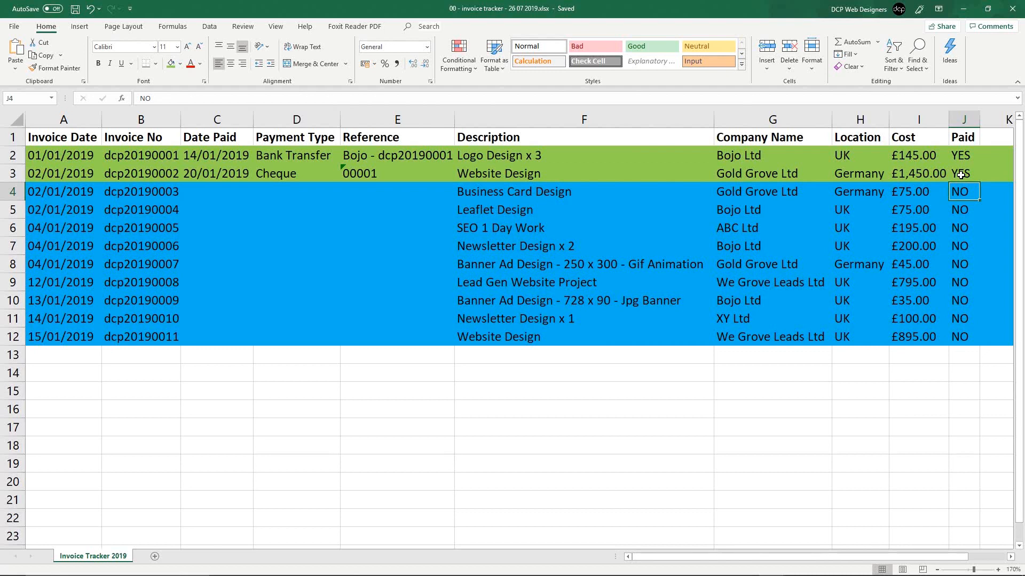
left_click(76, 155)
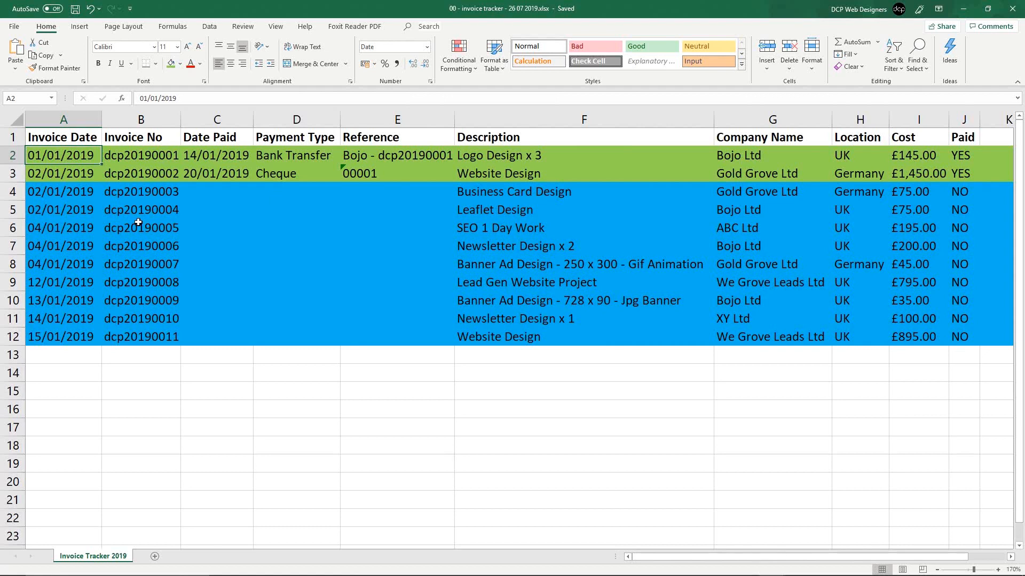
left_click(75, 10)
left_click(914, 335)
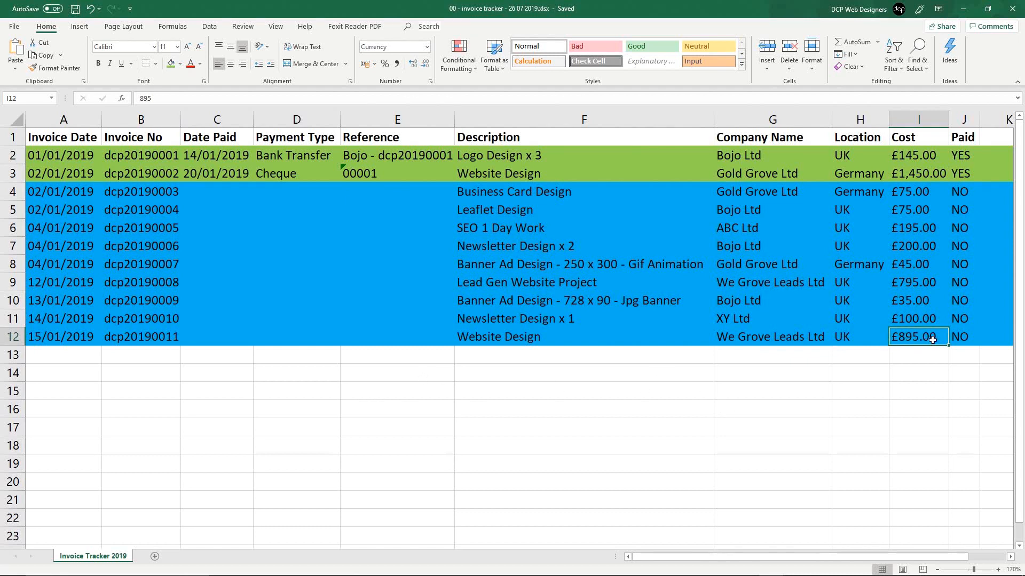
left_click(511, 281)
left_click(499, 171)
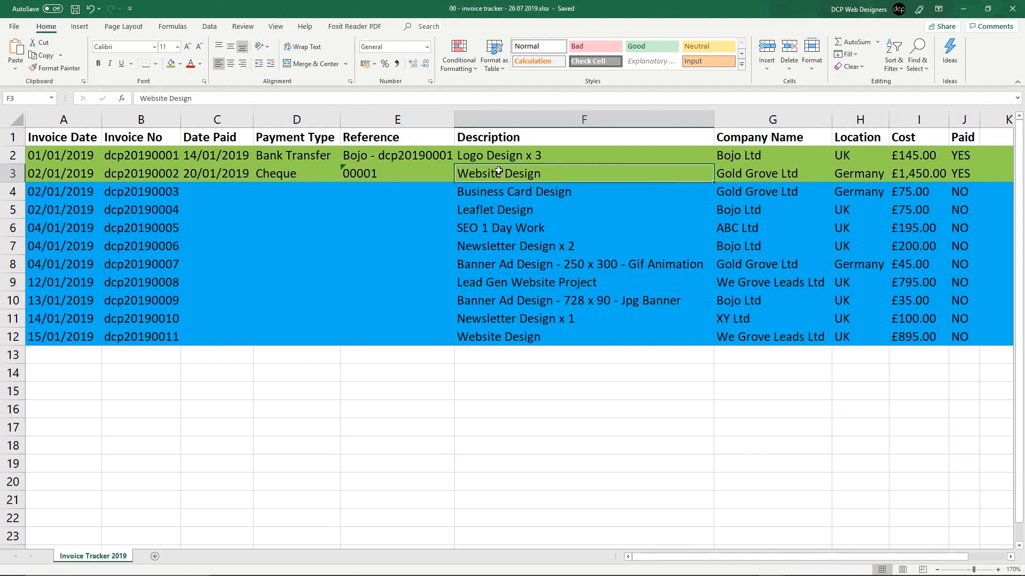
left_click(13, 173)
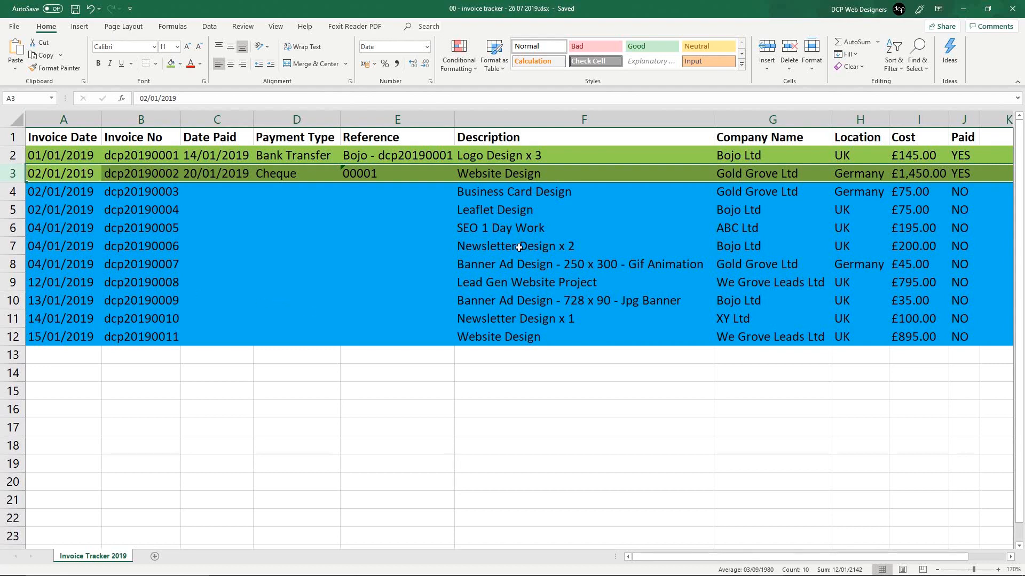
Extend the description in cell F9 to read "Lead Gen Website Project - 50% Deposit".
left_click(499, 281)
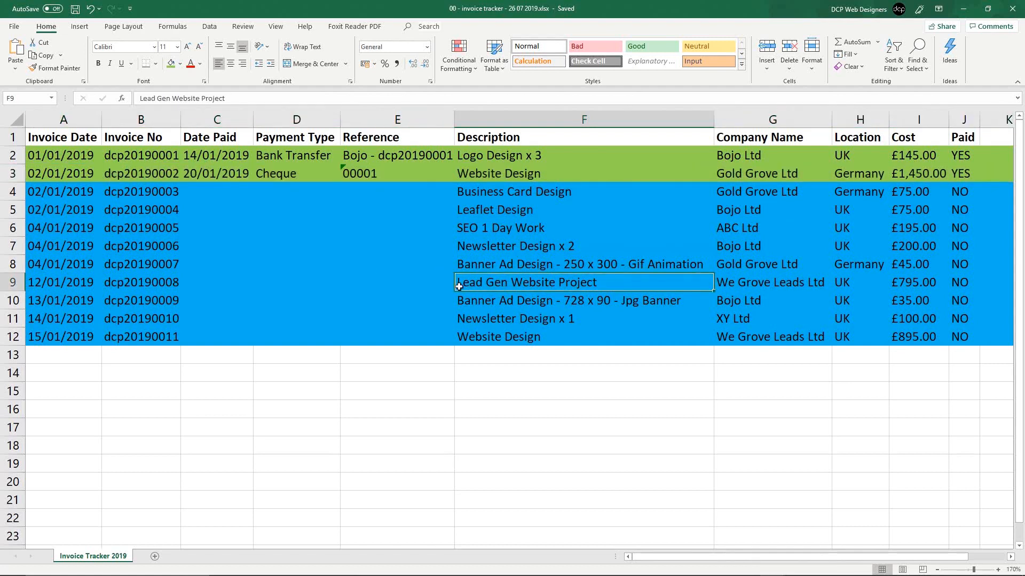
left_click(16, 281)
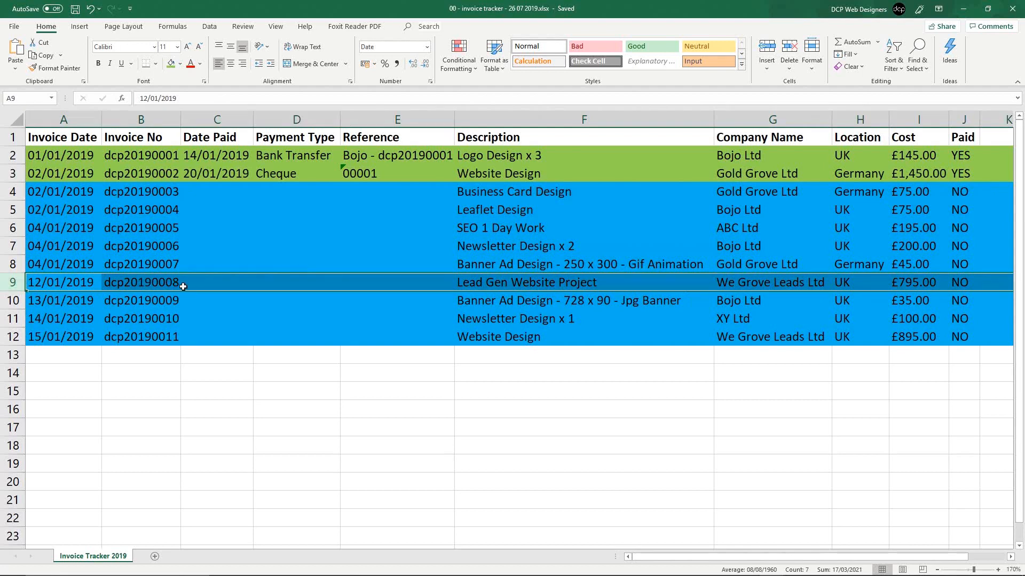
left_click(604, 281)
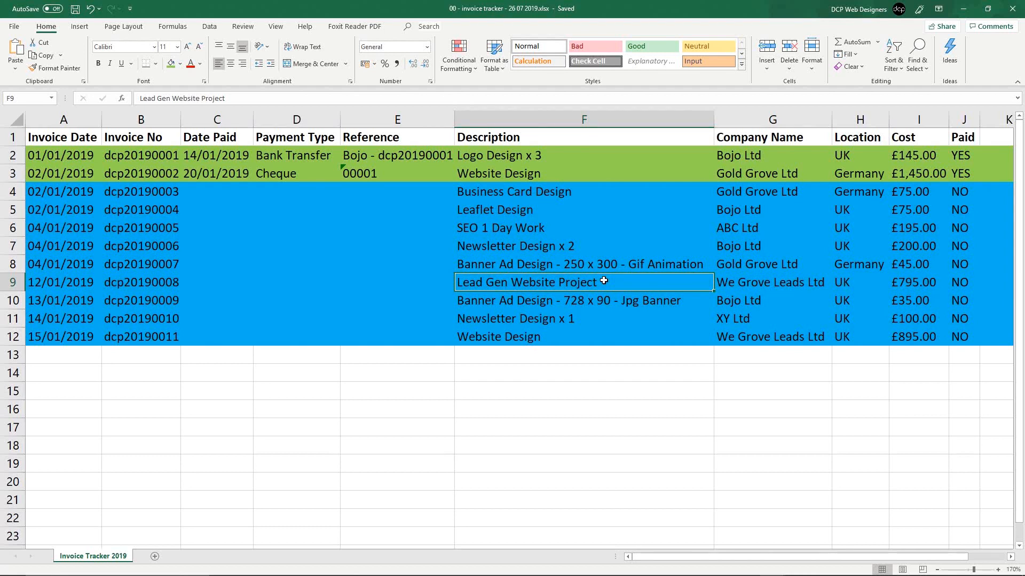
double_click(603, 281)
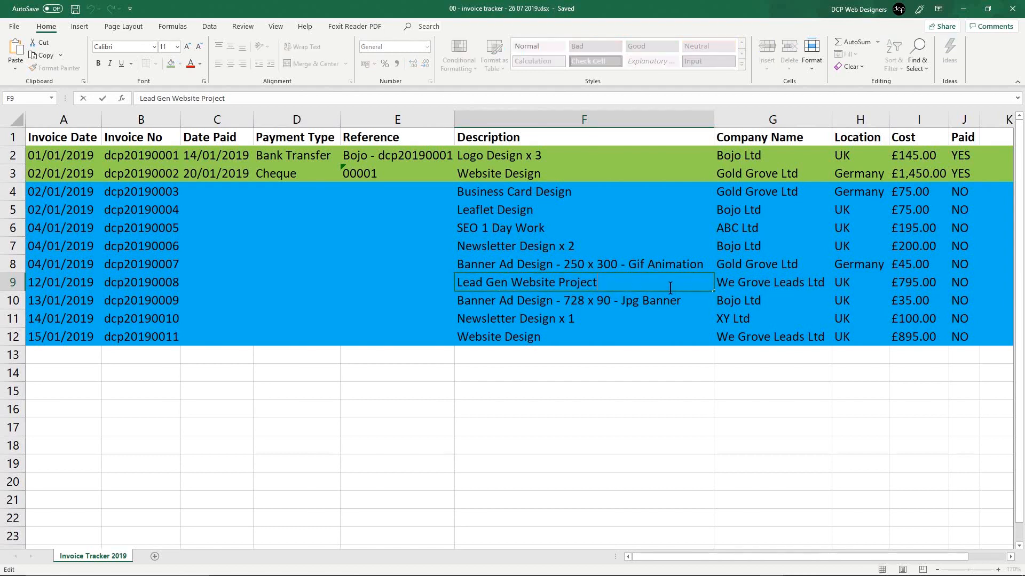
type("- 50% Deposit Invoi")
key("BackSpace")
key("BackSpace")
key("BackSpace")
key("BackSpace")
key("Return")
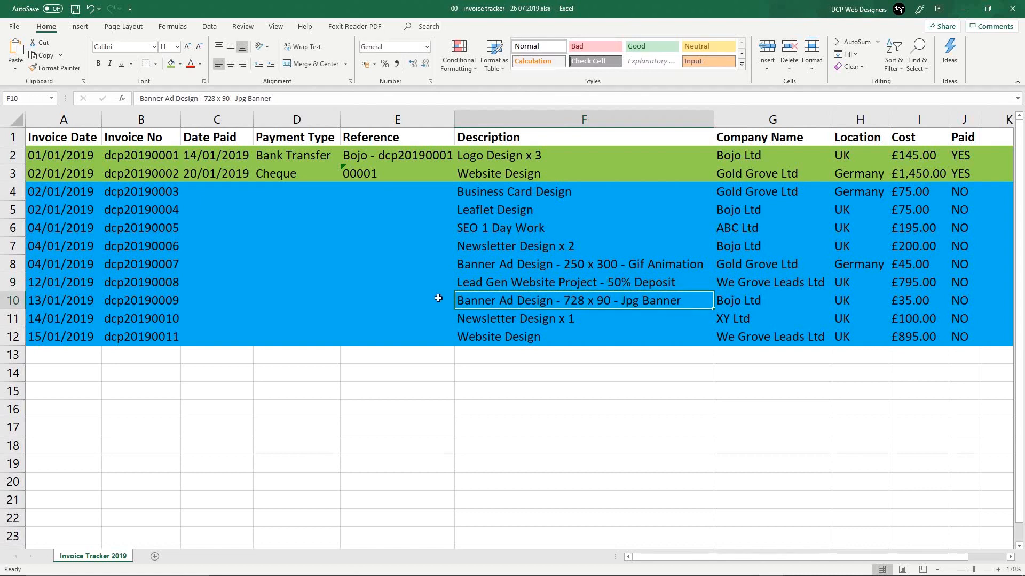
Copy the deposit description from cell F9 into the empty cell A19 below the table.
left_click(84, 458)
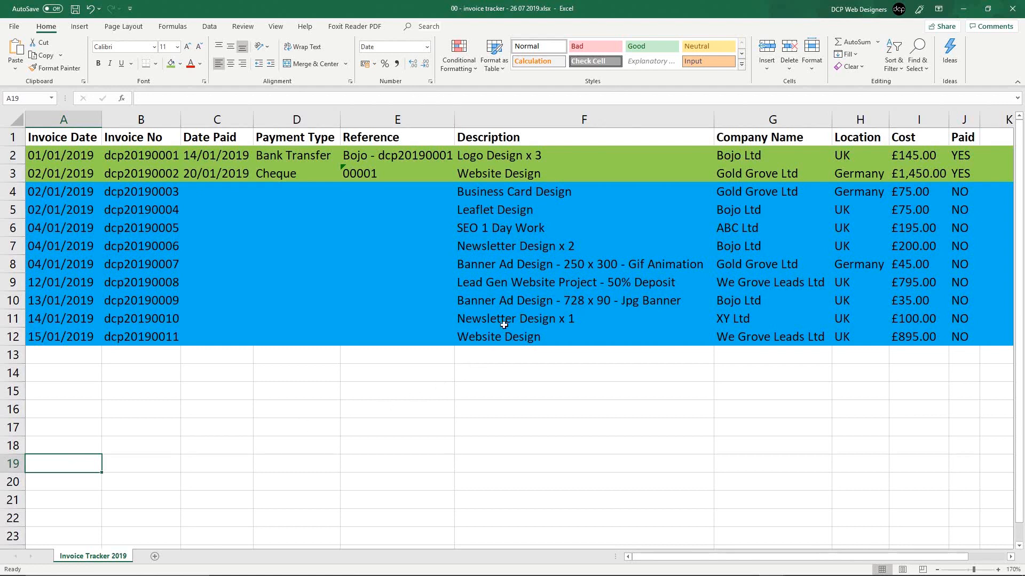
left_click(511, 284)
key("ctrl+c")
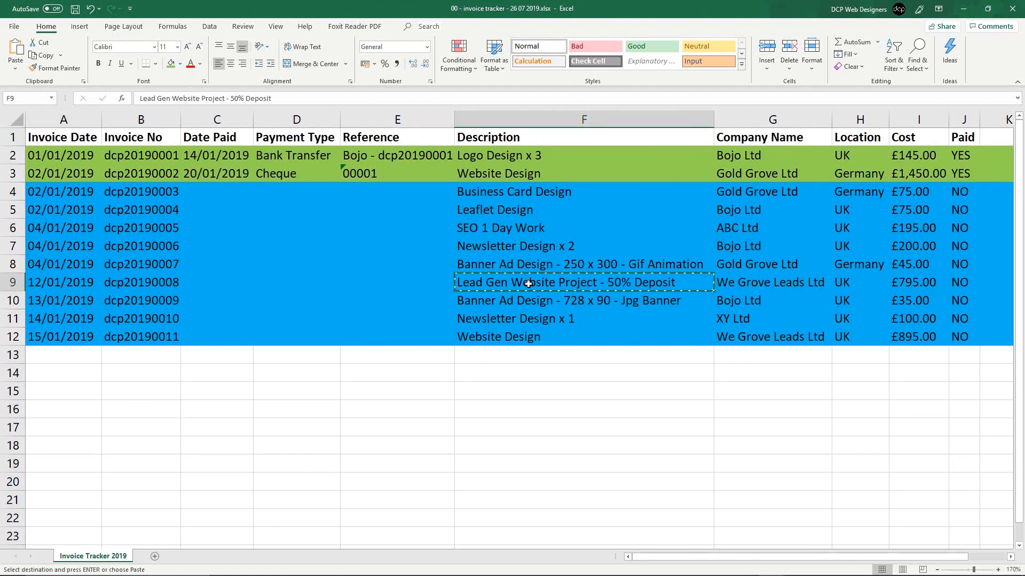
double_click(528, 284)
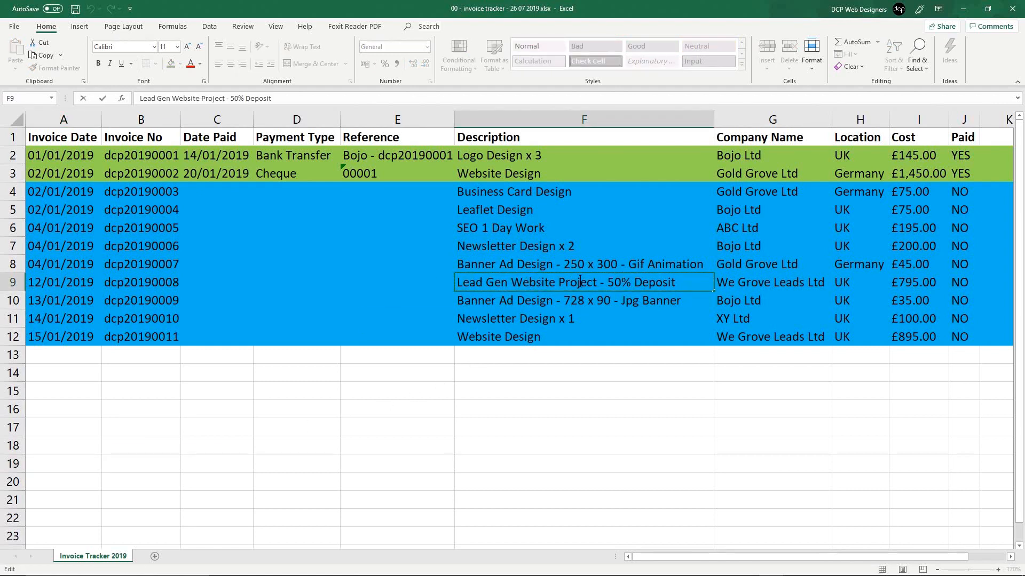
left_click(51, 463)
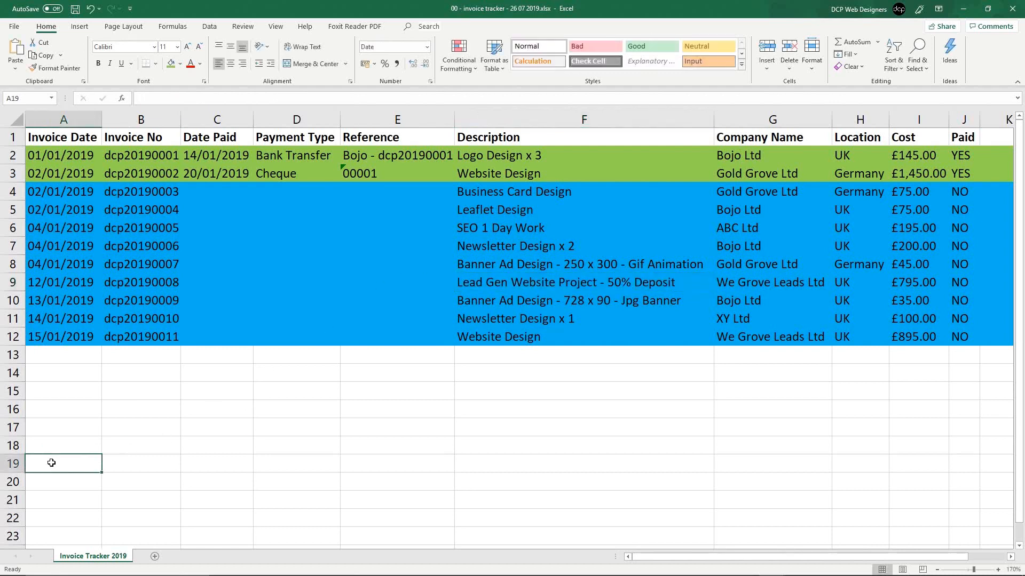
key("ctrl+v")
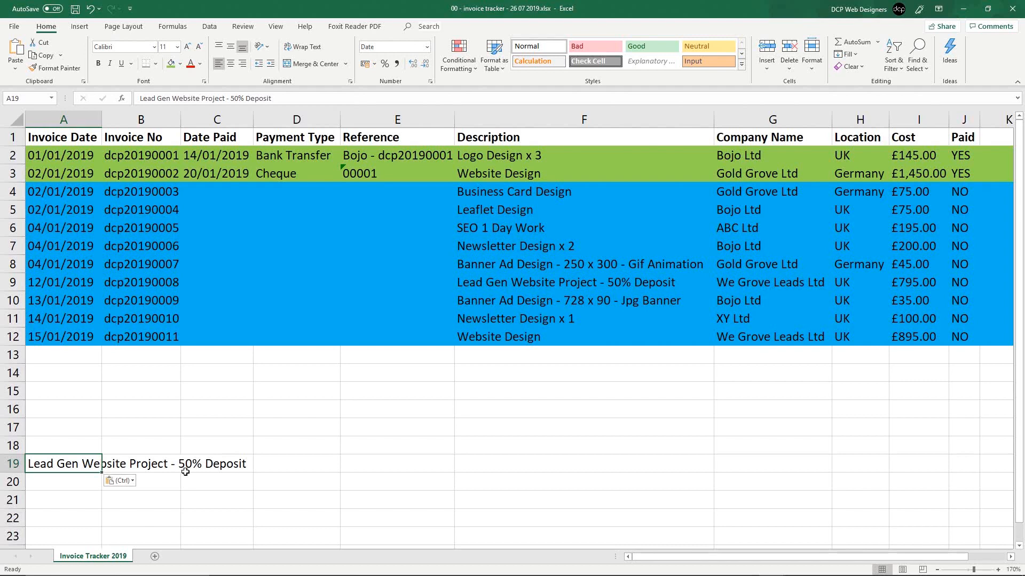
Switch to Calculator, divide the row 9 cost of 795 by 2, copy the result and close Calculator.
left_click(382, 463)
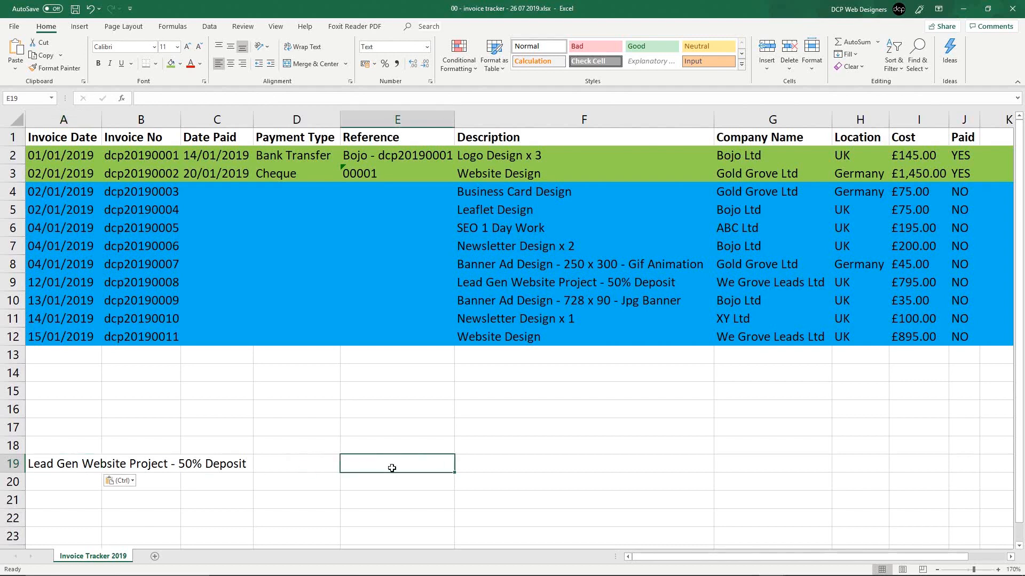
left_click(906, 278)
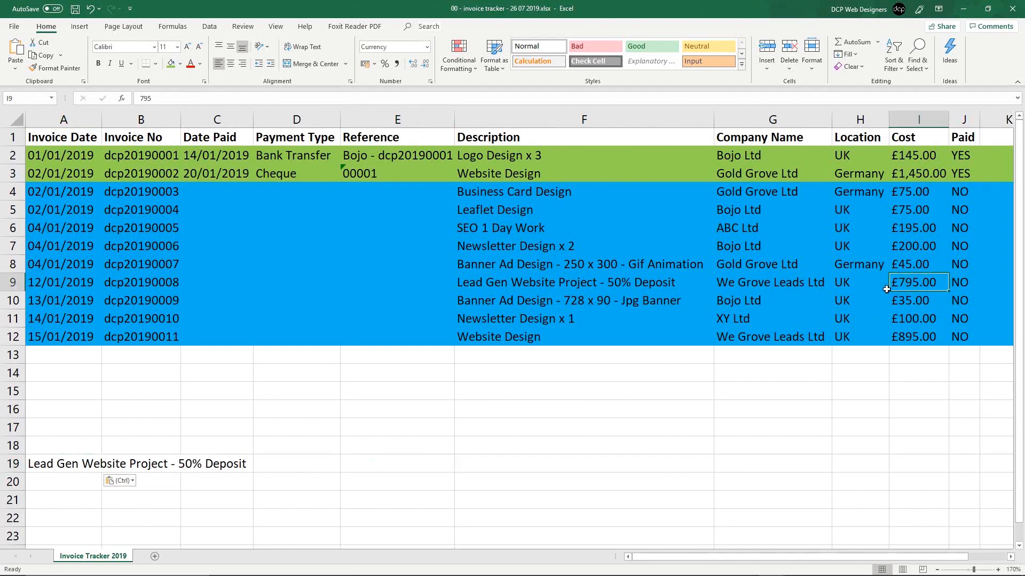
key("super")
left_click(258, 553)
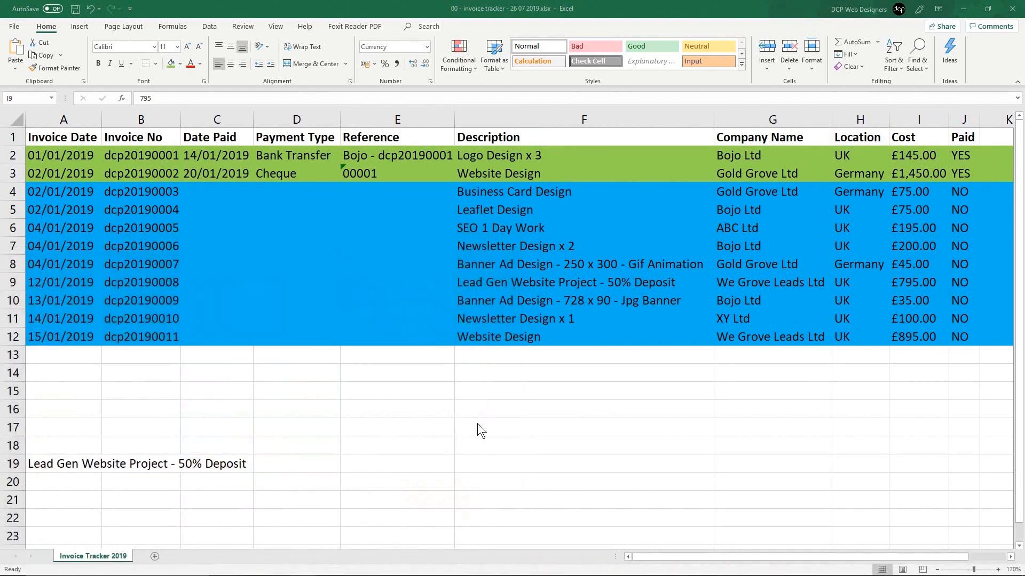
left_click_drag(360, 172, 297, 140)
key("4")
key("Delete")
type("795/2")
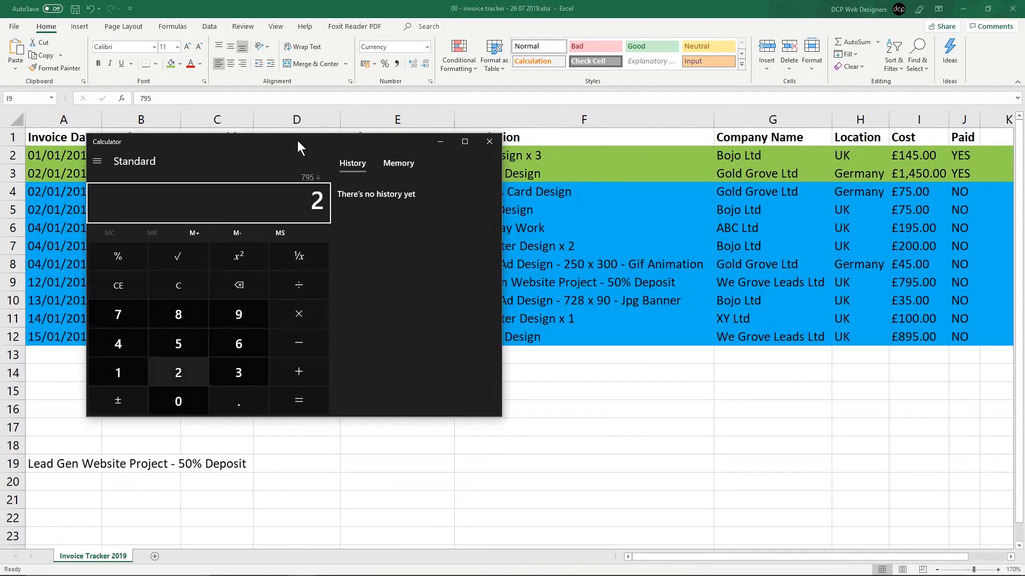
key("Return")
right_click(325, 201)
left_click(301, 204)
left_click(487, 143)
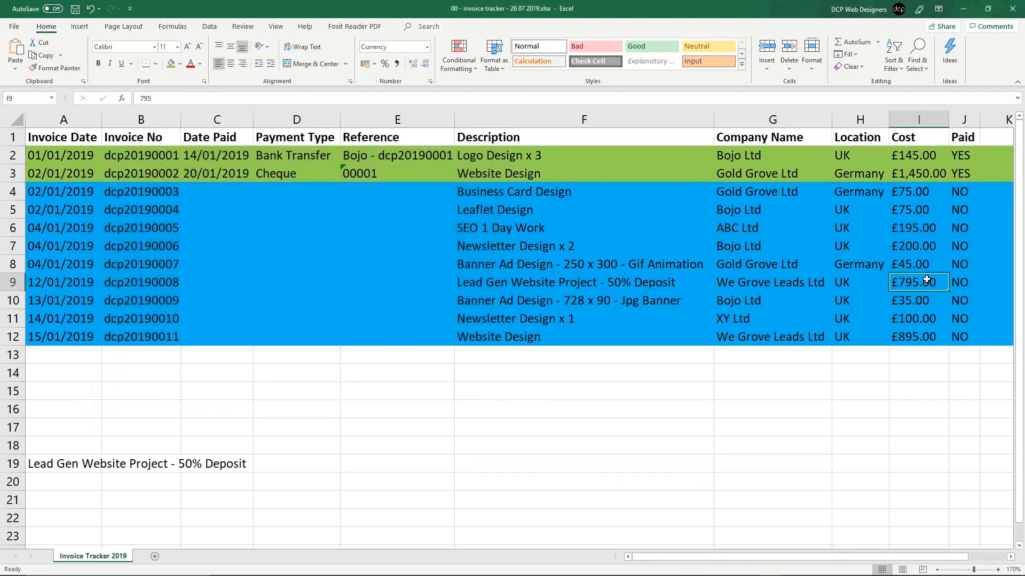
Paste the halved cost of 397.5 into cell I9 and into cell E19 beside the copied description.
key("ctrl+v")
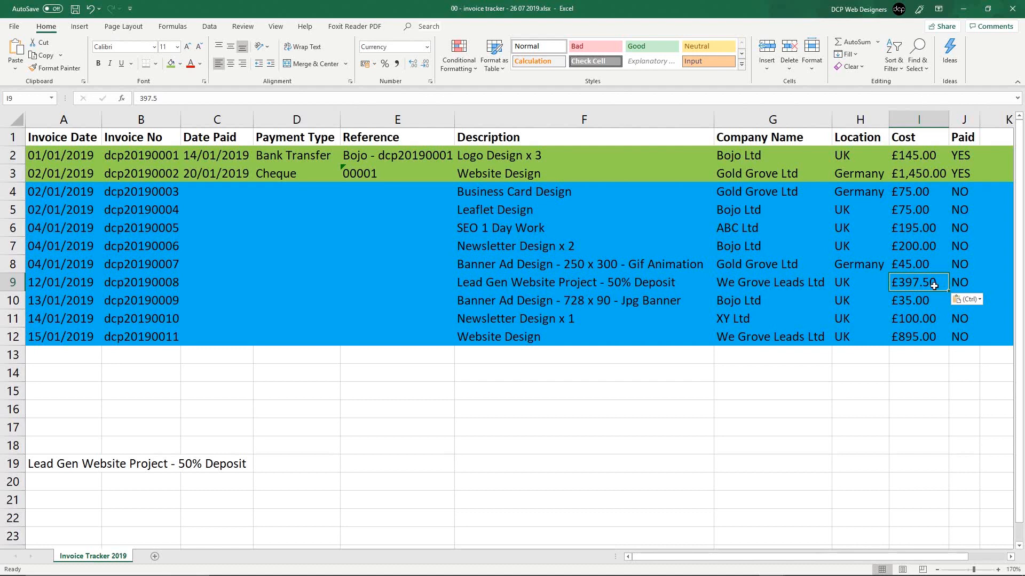
left_click(302, 462)
left_click(350, 463)
key("ctrl+v")
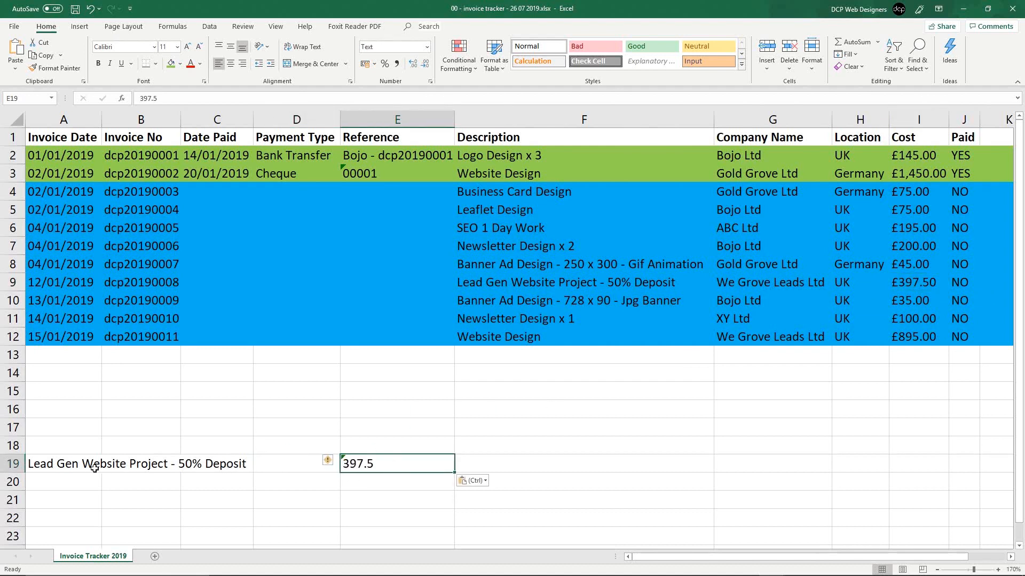
Replace "Deposit" in cell A19 so it reads "Lead Gen Website Project - 50% Final Invoice".
left_click(39, 460)
double_click(39, 460)
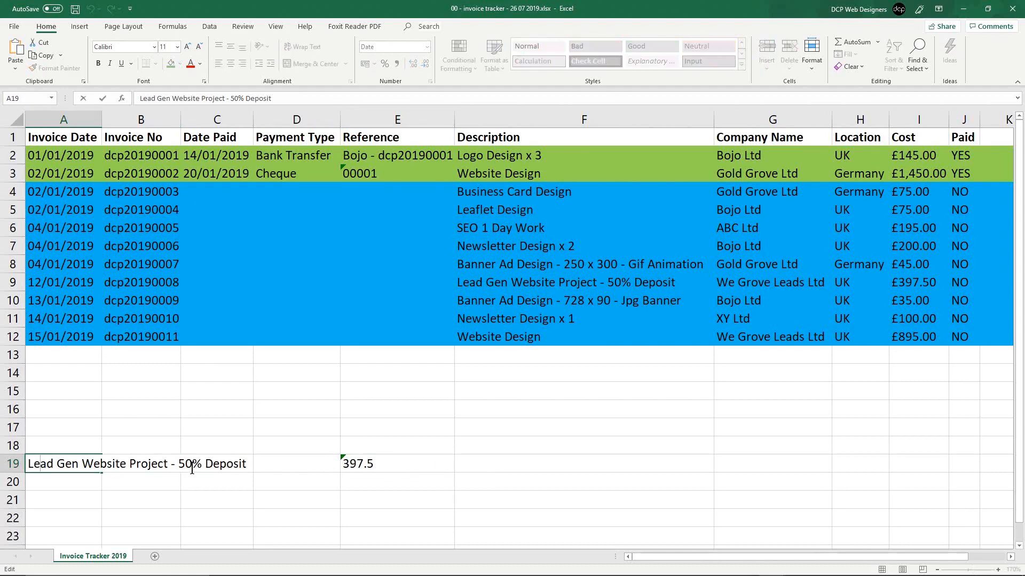
left_click_drag(206, 463, 310, 469)
type("Final Invoice")
key("Return")
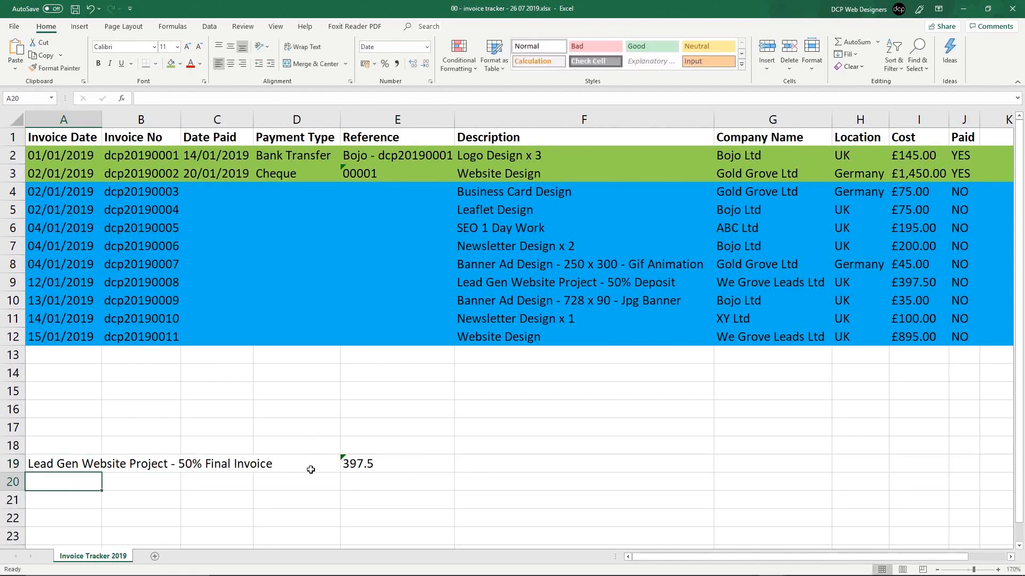
Extend the description in cell F9 to "Lead Gen Website Project - 50% Deposit Invoice" and save the workbook.
double_click(687, 282)
type("Invoice")
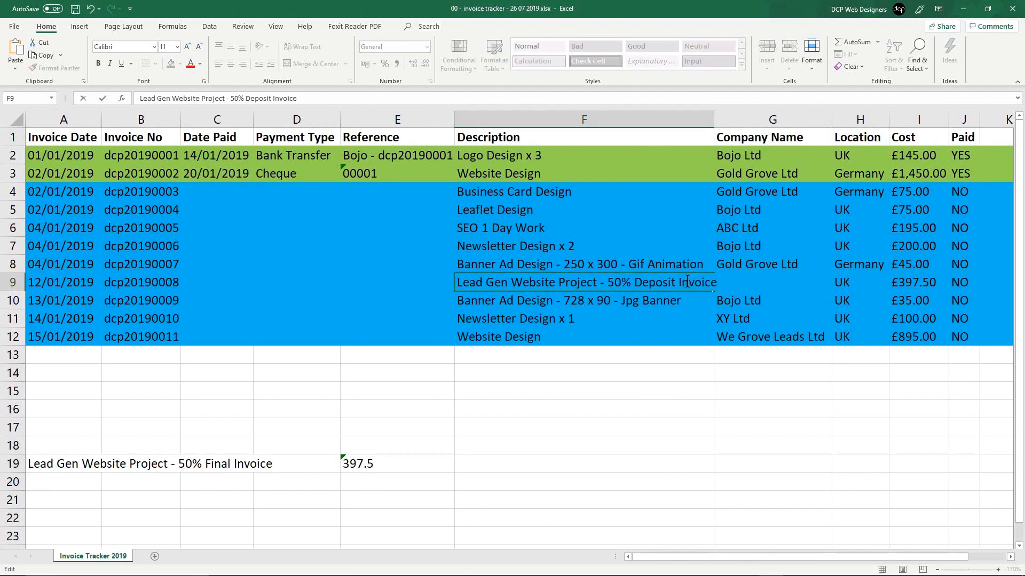
key("Return")
key("ctrl+s")
left_click(687, 282)
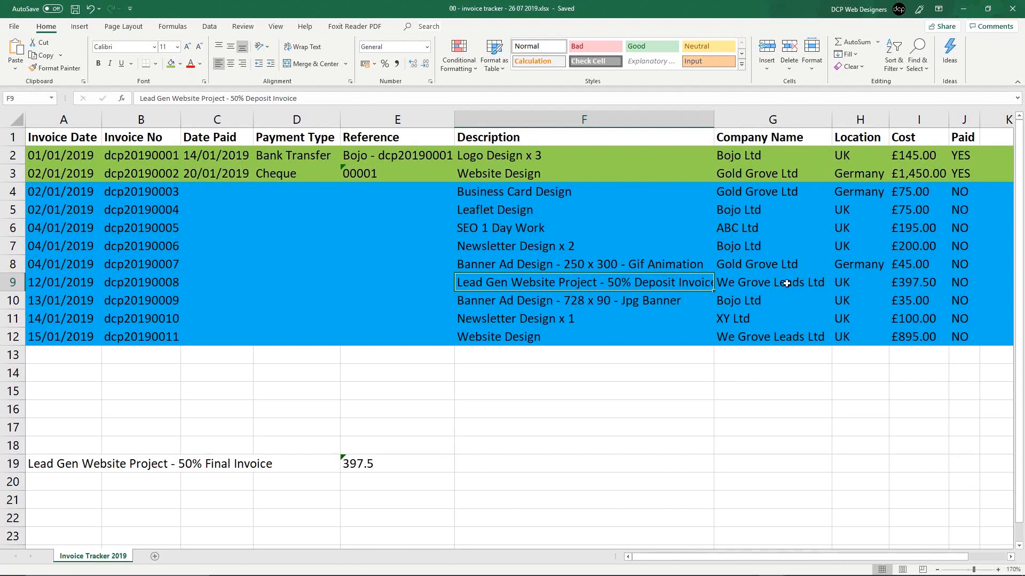
left_click(11, 283)
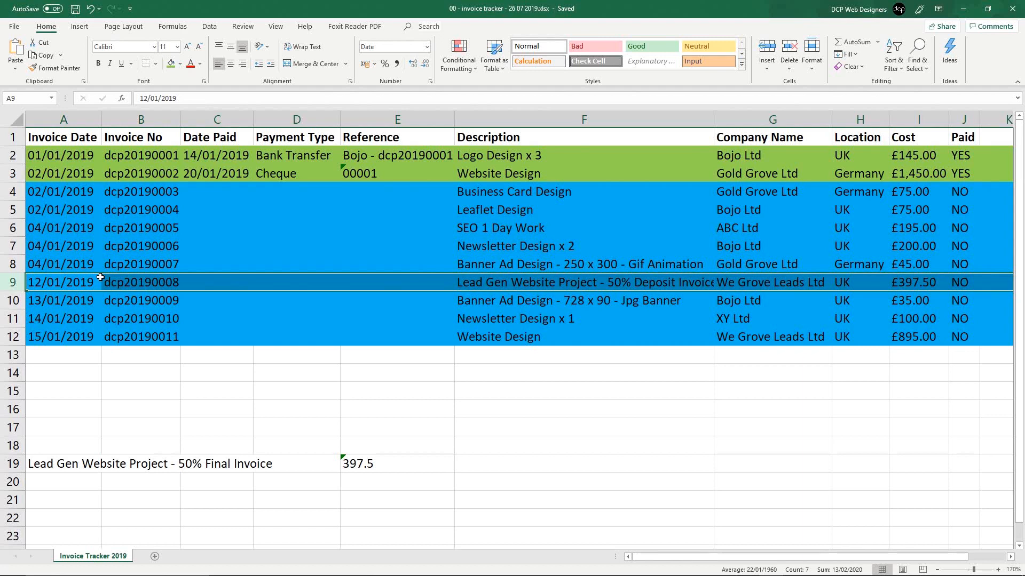
left_click(58, 464)
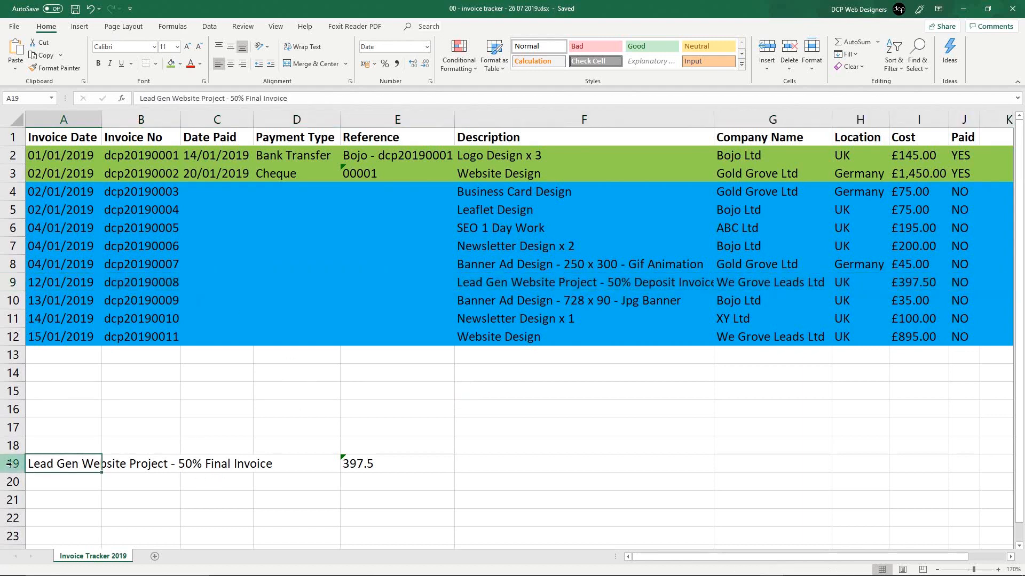
left_click(9, 464)
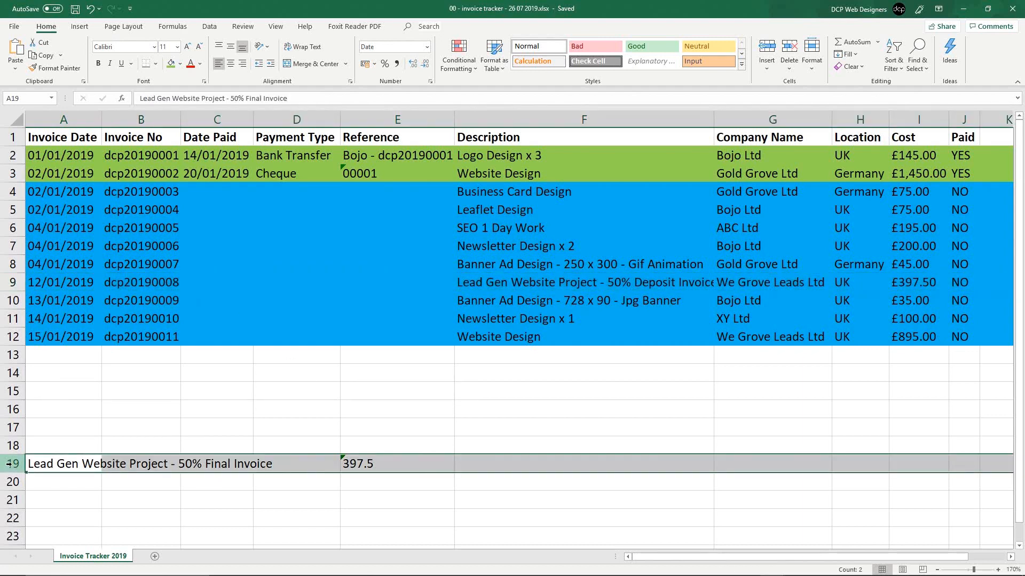
Replace the company name in cell G12 with "XY Ltd" copied from cell G11.
left_click(508, 333)
left_click(747, 338)
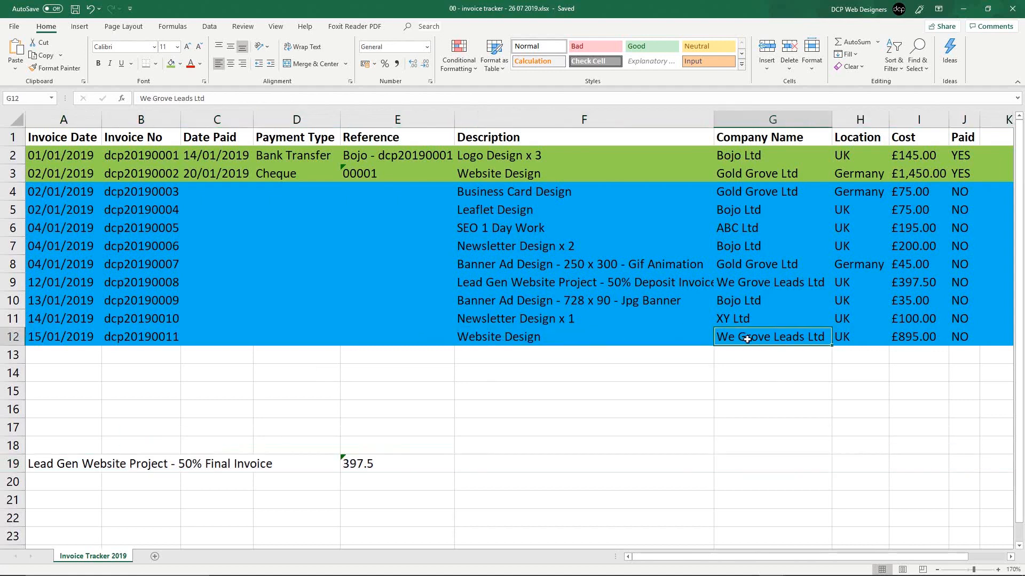
left_click(686, 281)
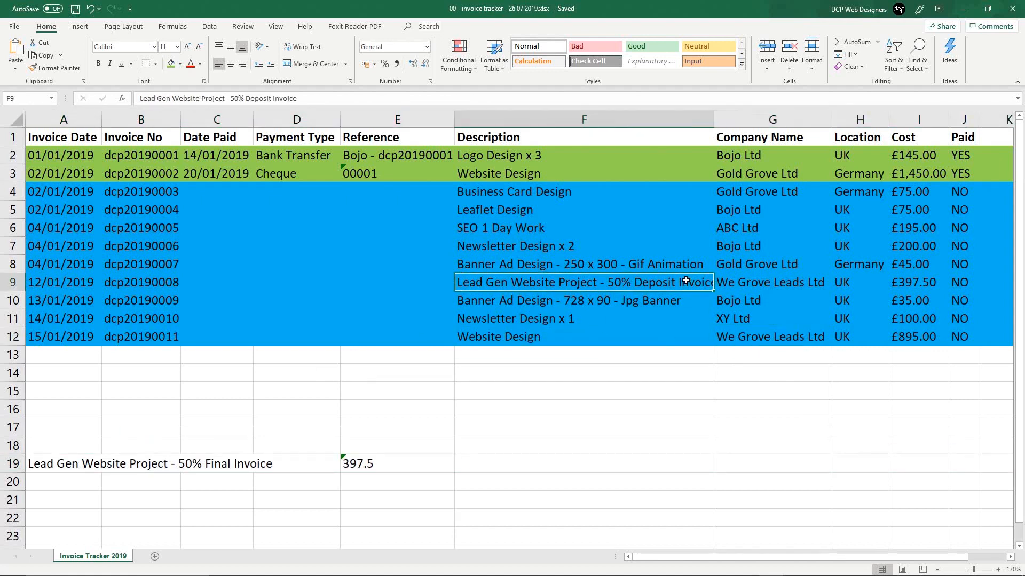
left_click(557, 337)
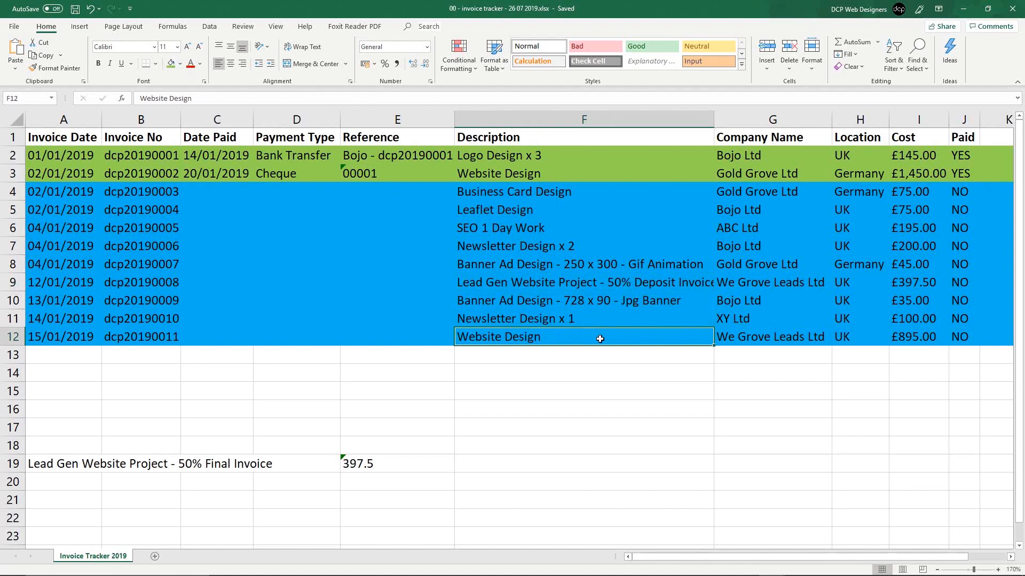
left_click(718, 339)
left_click(739, 323)
key("ctrl+c")
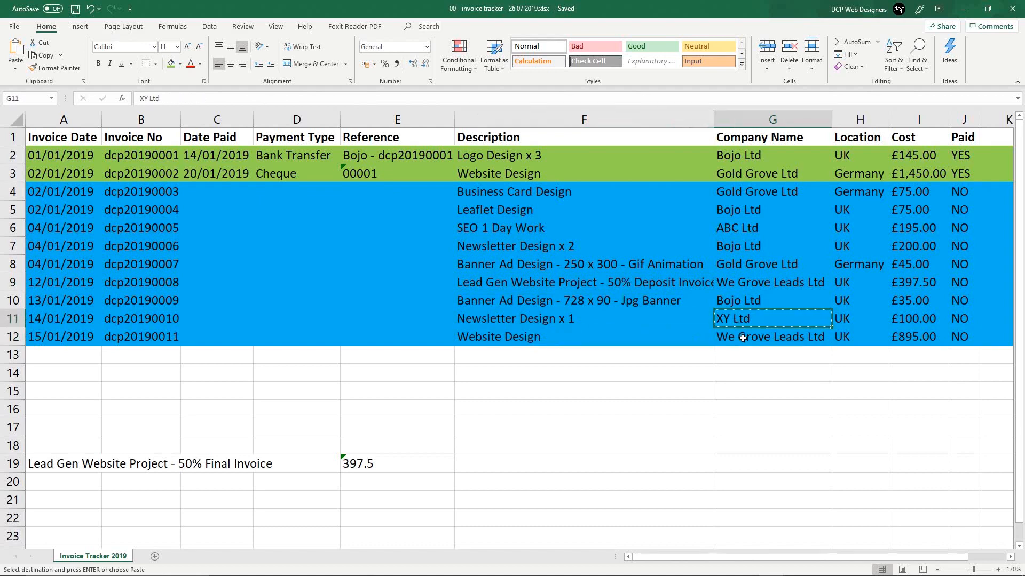
left_click(743, 338)
key("ctrl+v")
key("Escape")
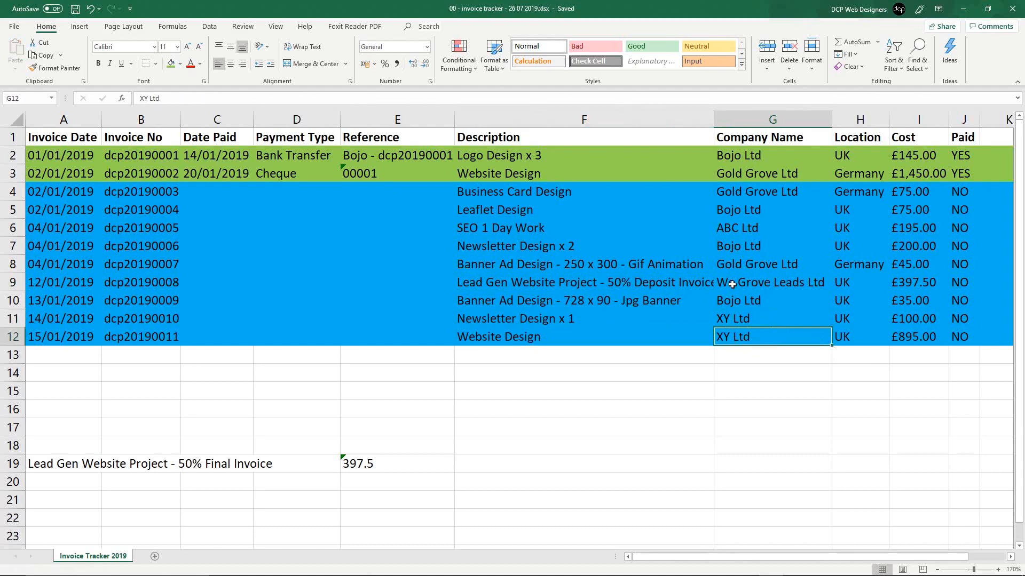
left_click(468, 282)
left_click(482, 338, "ctrl")
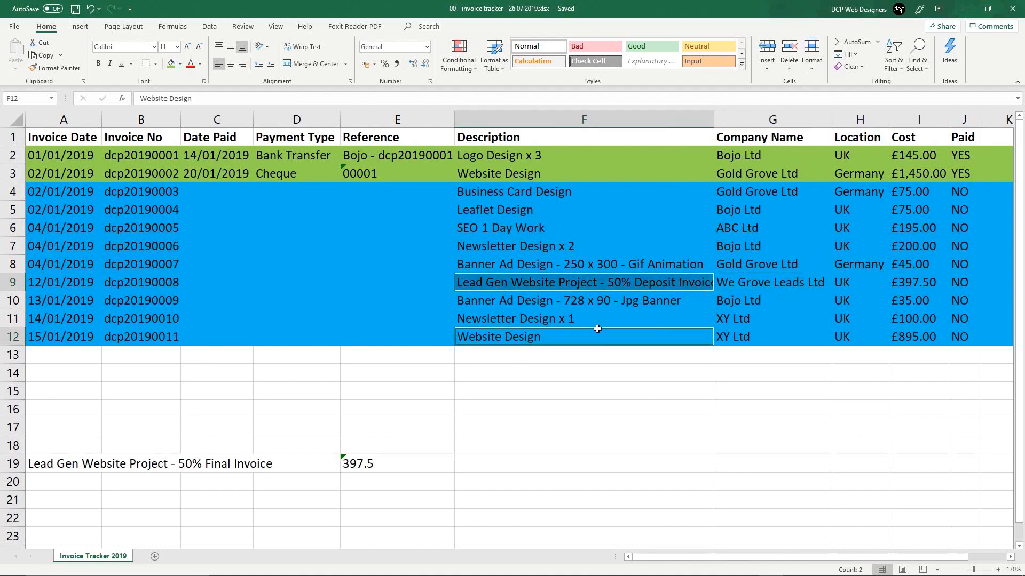
left_click(639, 288)
left_click(558, 339)
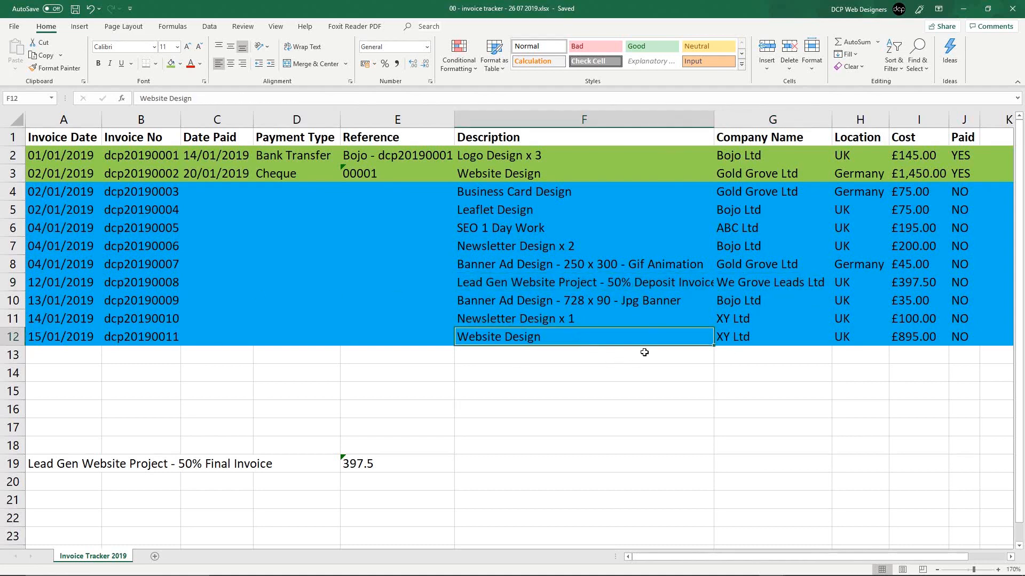
left_click(640, 283)
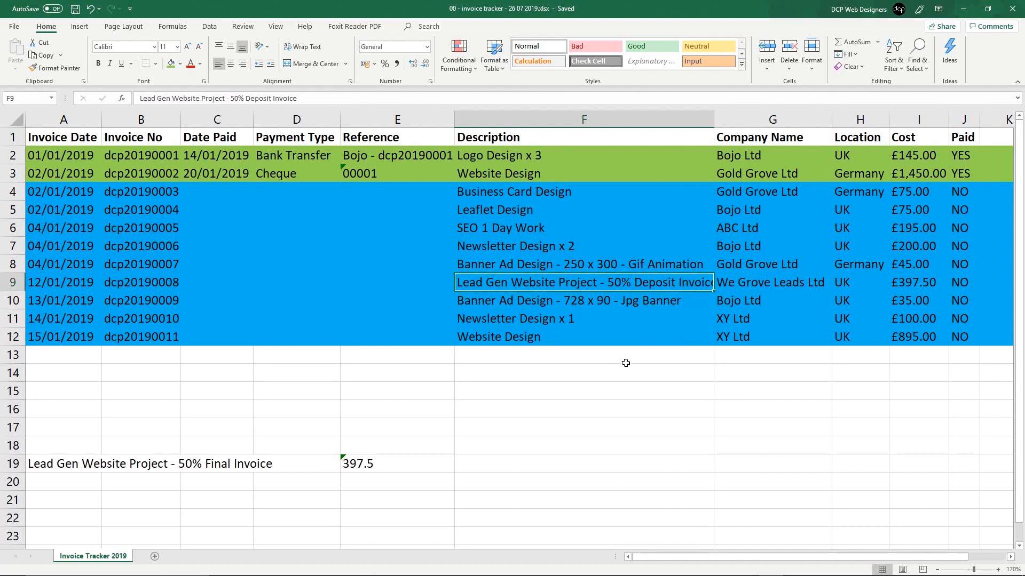
Extend the description in cell F12 to read "Website Design - 50% Deposit Invoice".
left_click(565, 340)
double_click(647, 337)
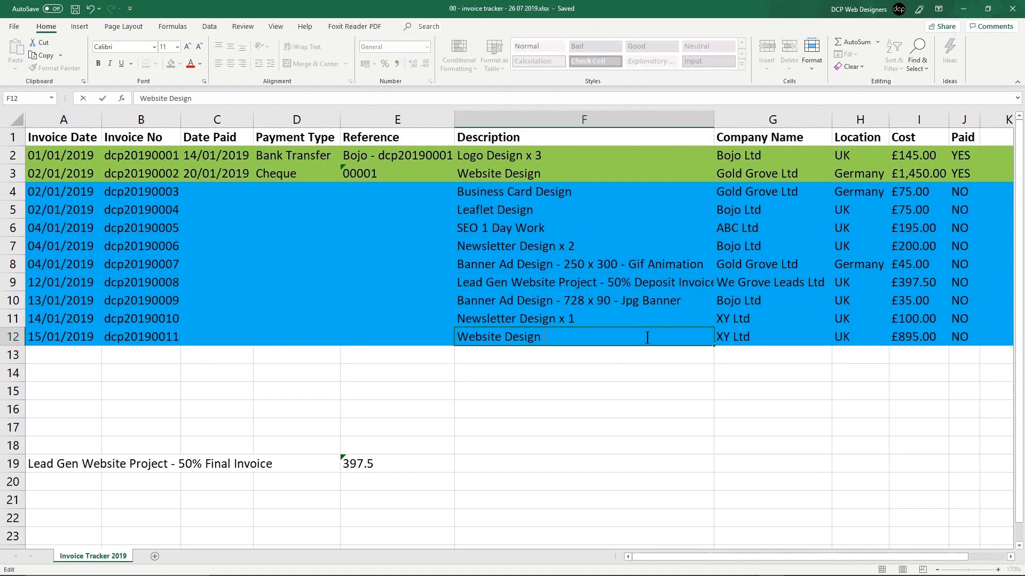
type("50% Deposit I")
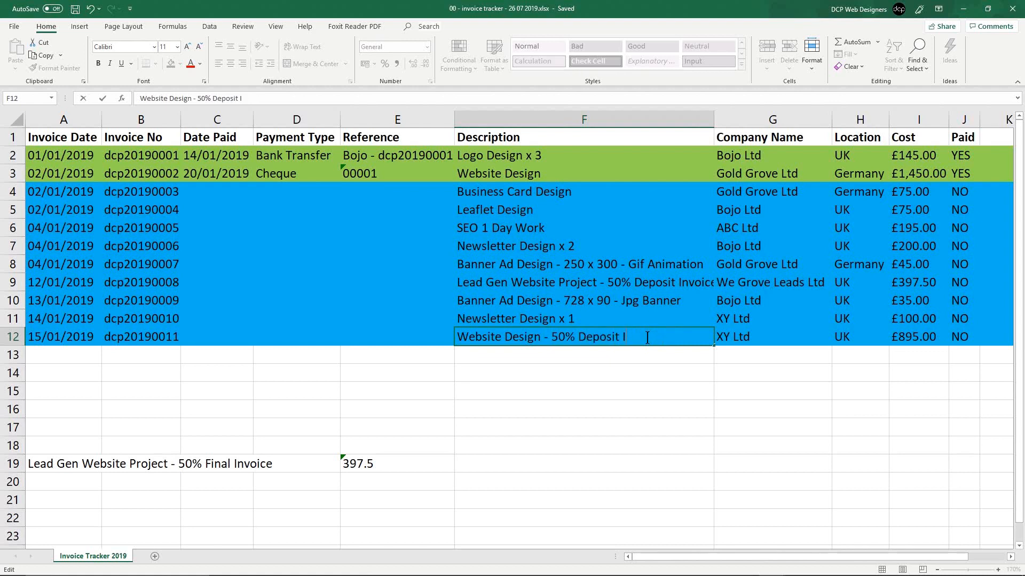
type("Nvnvo")
key("BackSpace")
key("BackSpace")
key("BackSpace")
key("BackSpace")
type("nvoice")
key("Return")
left_click(648, 338)
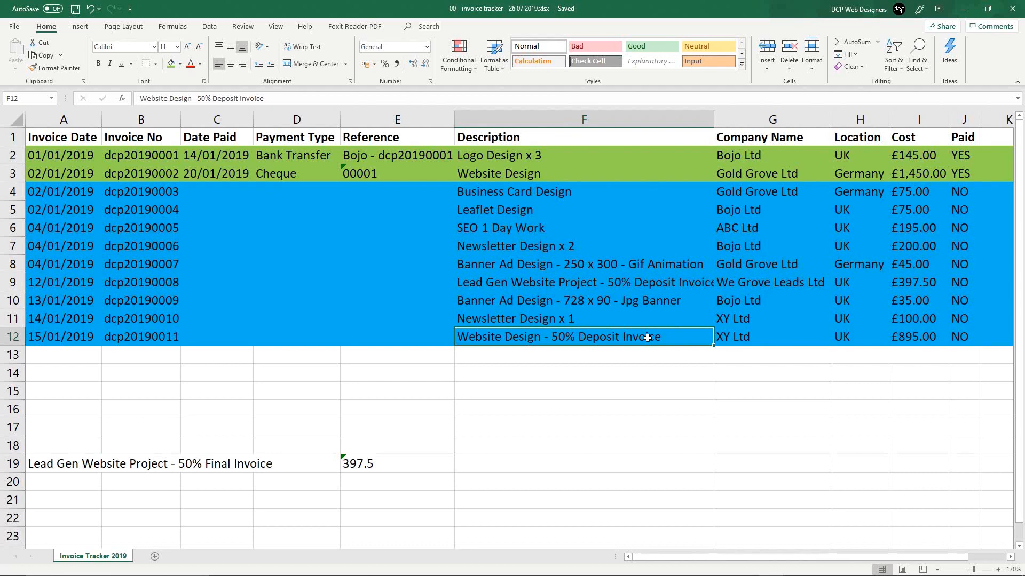
Switch to Calculator, divide the row 12 cost of 895 by 2, and paste the resulting 447.5 into cell I12.
key("super")
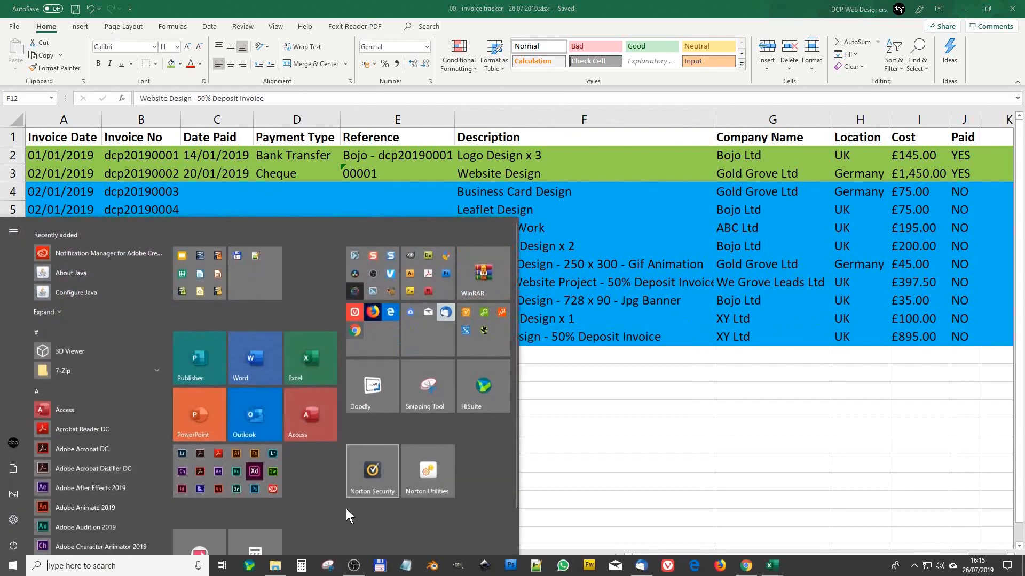
left_click(303, 566)
type("895/2")
key("Return")
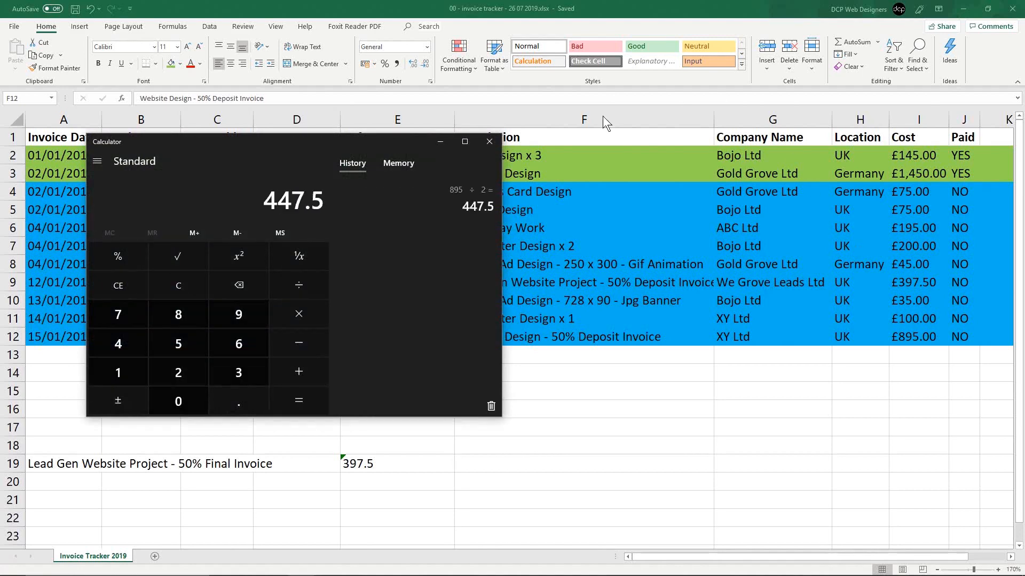
right_click(319, 200)
left_click(328, 207)
left_click(482, 143)
left_click(910, 337)
key("ctrl+v")
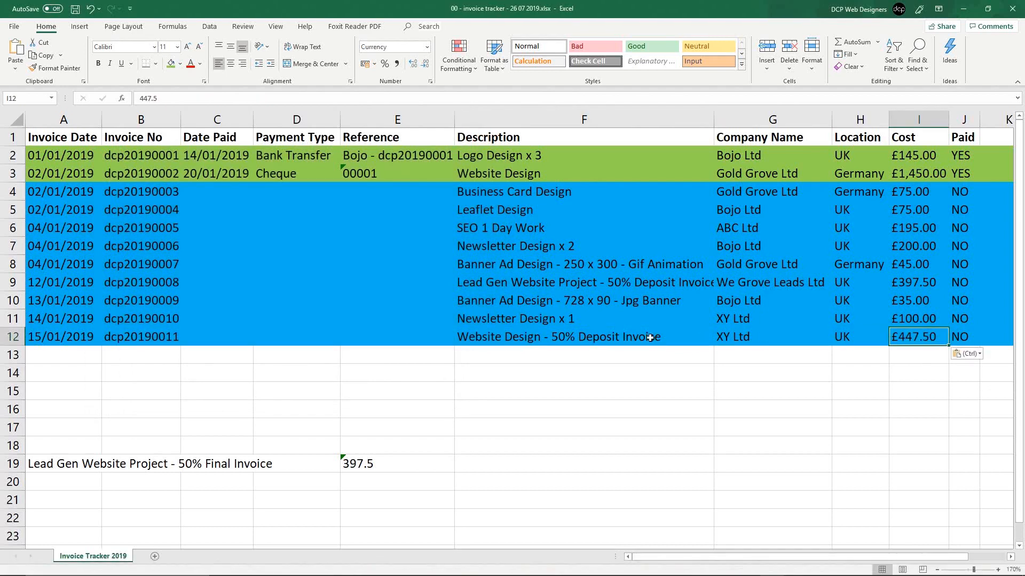
Copy the description text "Website Design - 50% Deposit Invoice" from cell F12 into cell A20.
double_click(514, 337)
left_click_drag(662, 337, 372, 321)
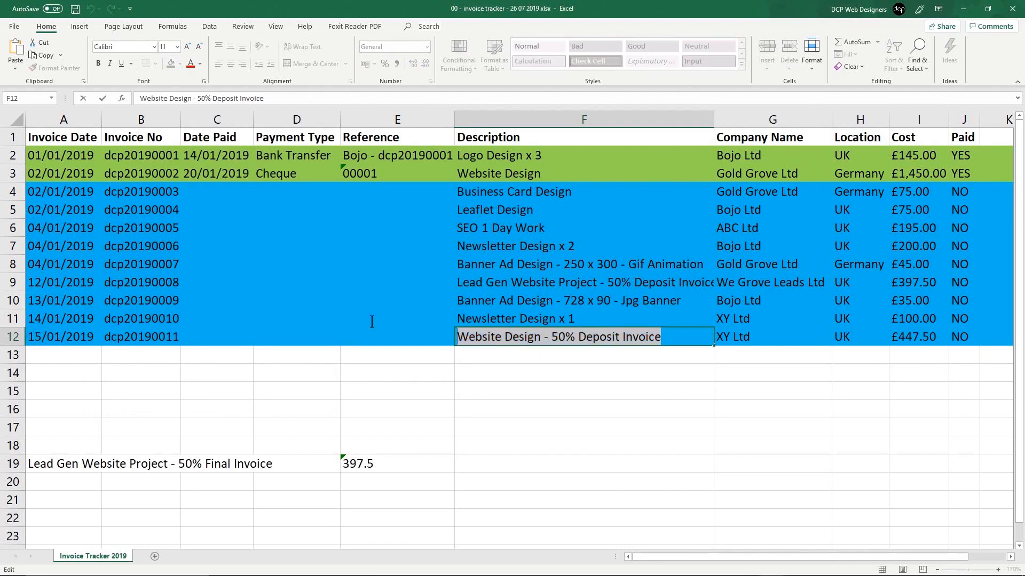
left_click(73, 486)
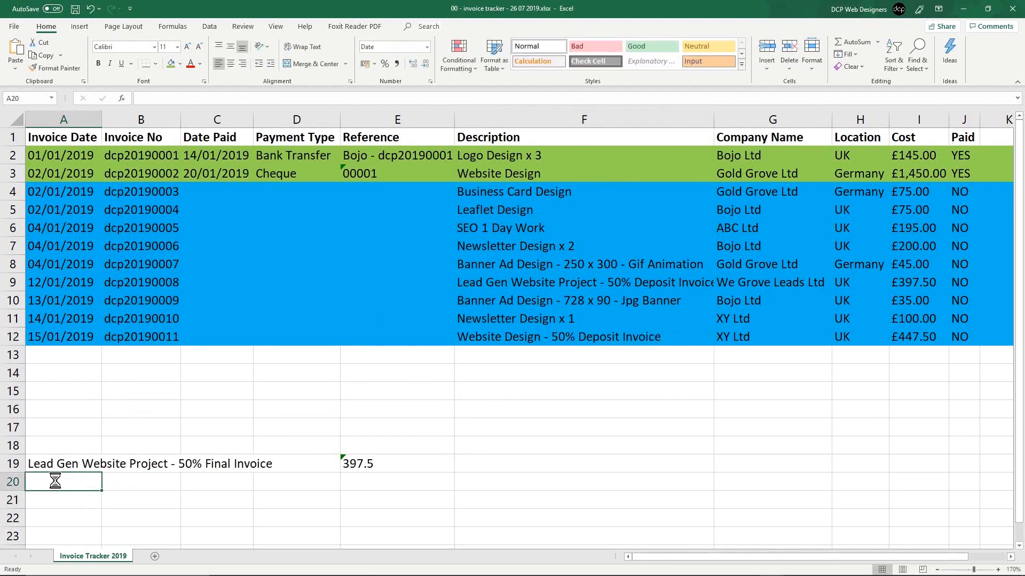
key("ctrl+v")
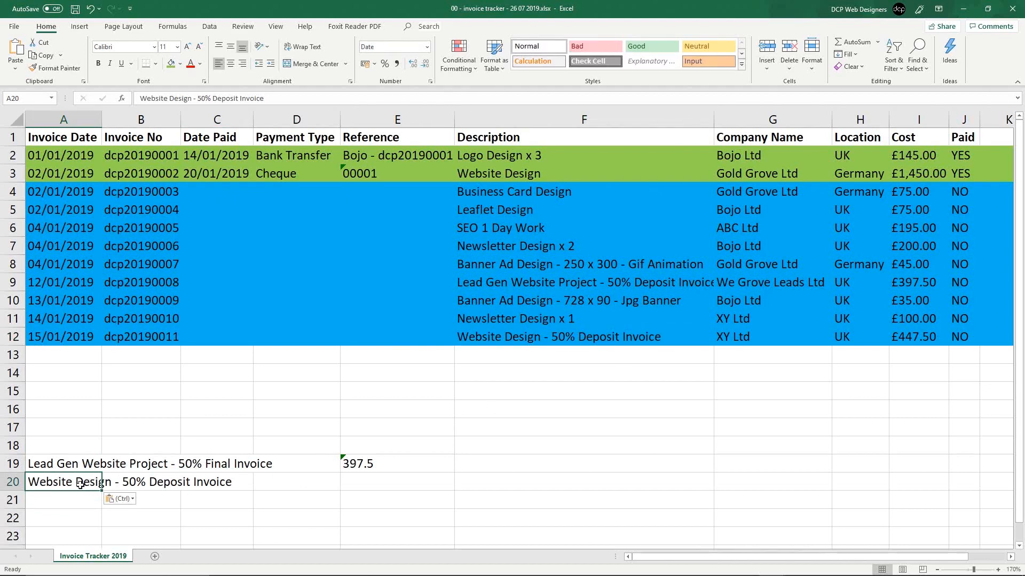
left_click(79, 465)
Copy the halved cost of 447.5 from cell I12 into cell E20 beside the copied description.
left_click(374, 488)
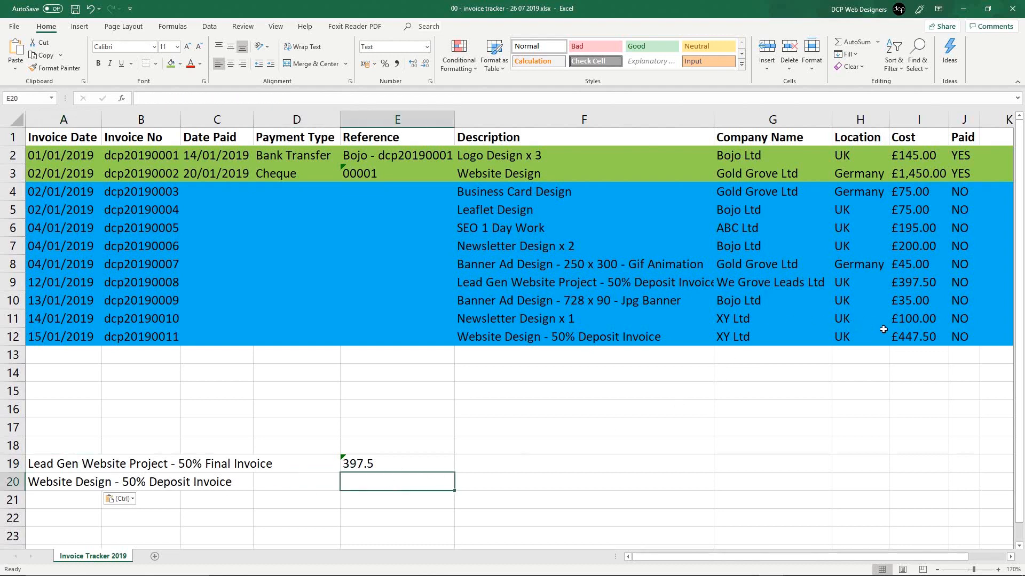
left_click(924, 336)
double_click(924, 337)
left_click_drag(924, 337, 820, 338)
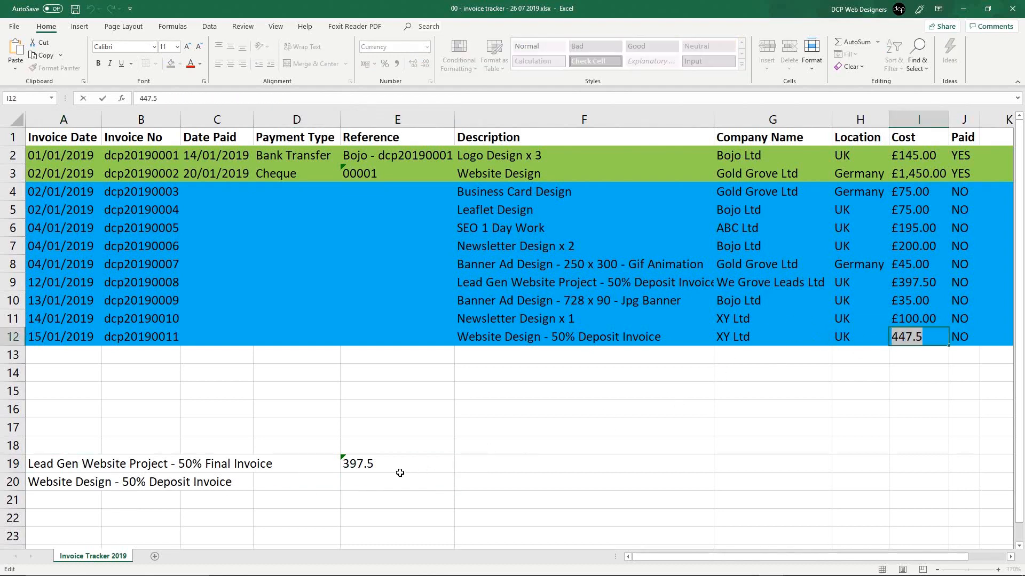
left_click(364, 483)
key("ctrl+v")
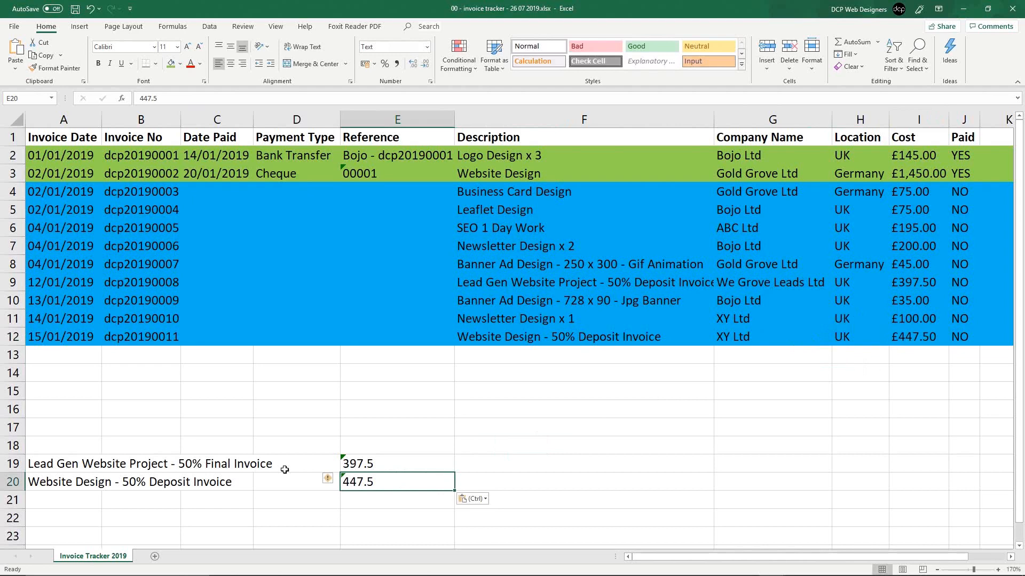
left_click(12, 463)
left_click_drag(11, 477, 11, 483)
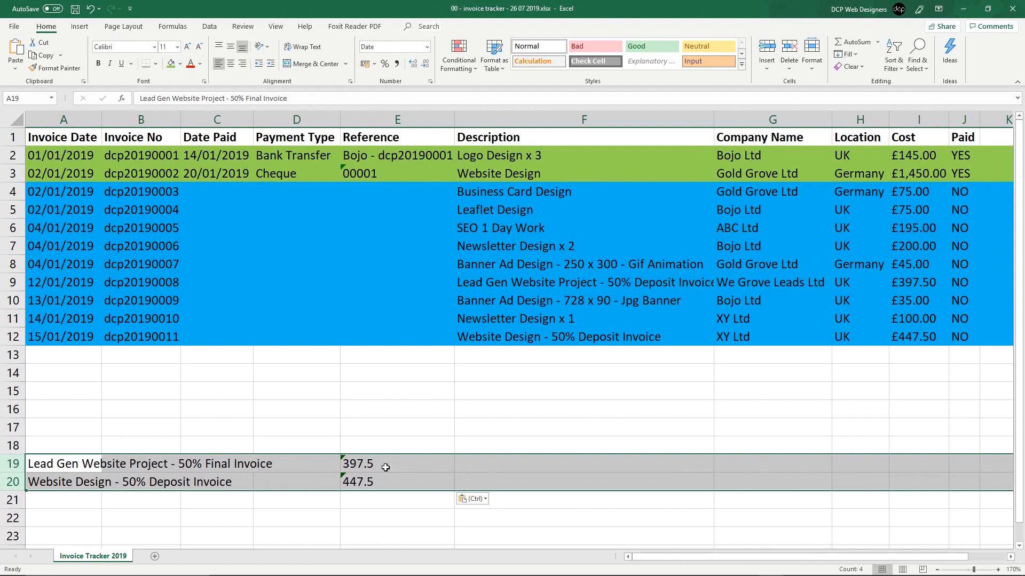
left_click(487, 458)
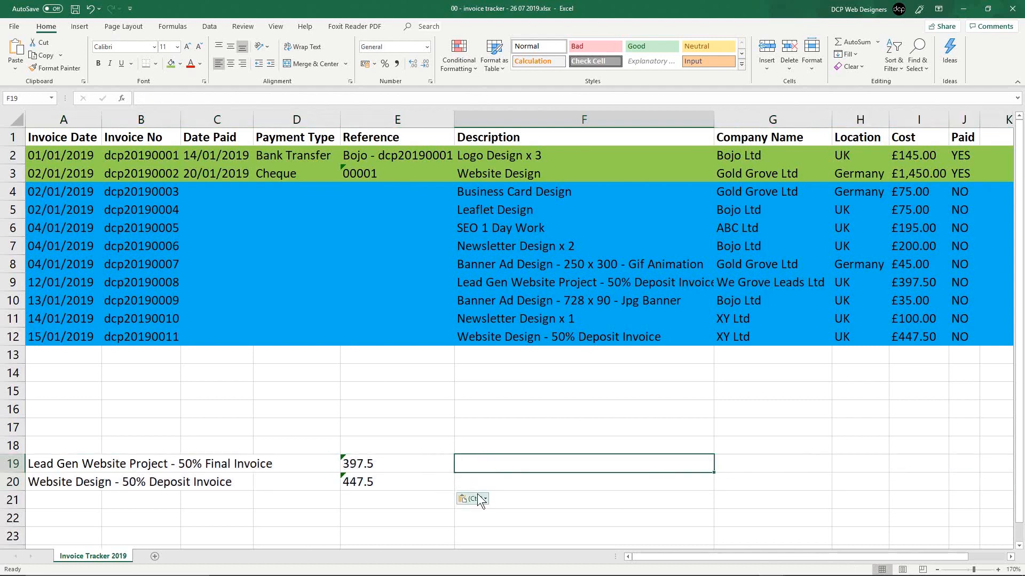
Copy the company name "XY Ltd" from cell G12 into cell F20.
double_click(747, 337)
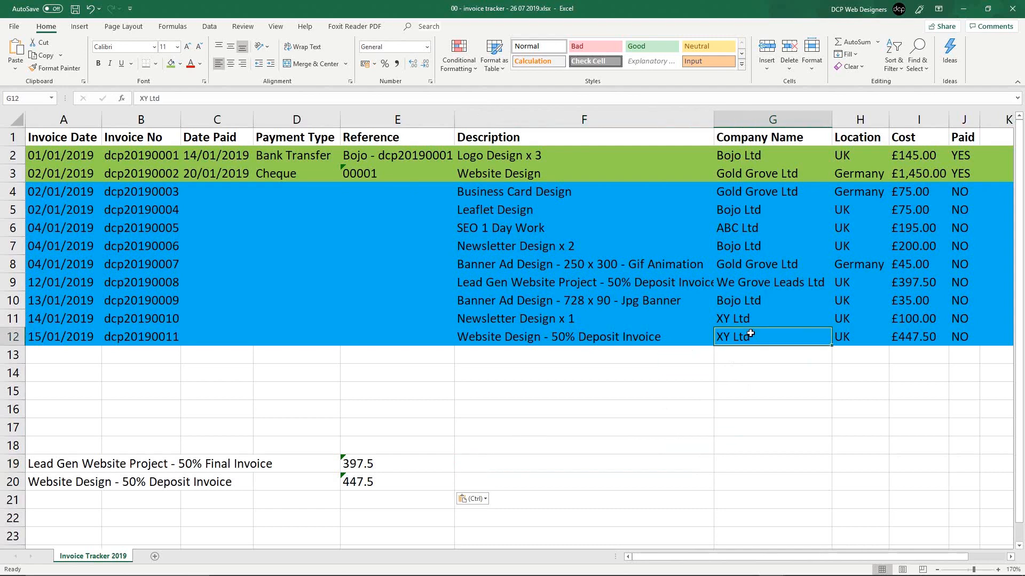
left_click_drag(750, 338, 680, 340)
key("ctrl+c")
left_click(526, 466)
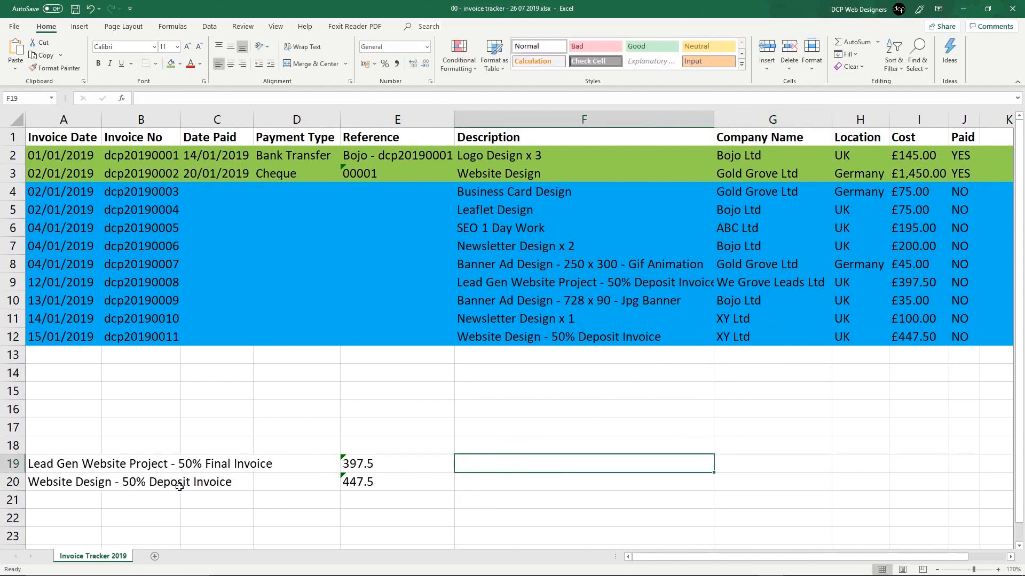
left_click(502, 492)
left_click(499, 483)
key("ctrl+v")
Copy the company name "We Grove Leads Ltd" from cell G9 into cell F19 and save the workbook.
left_click(494, 463)
left_click(782, 270)
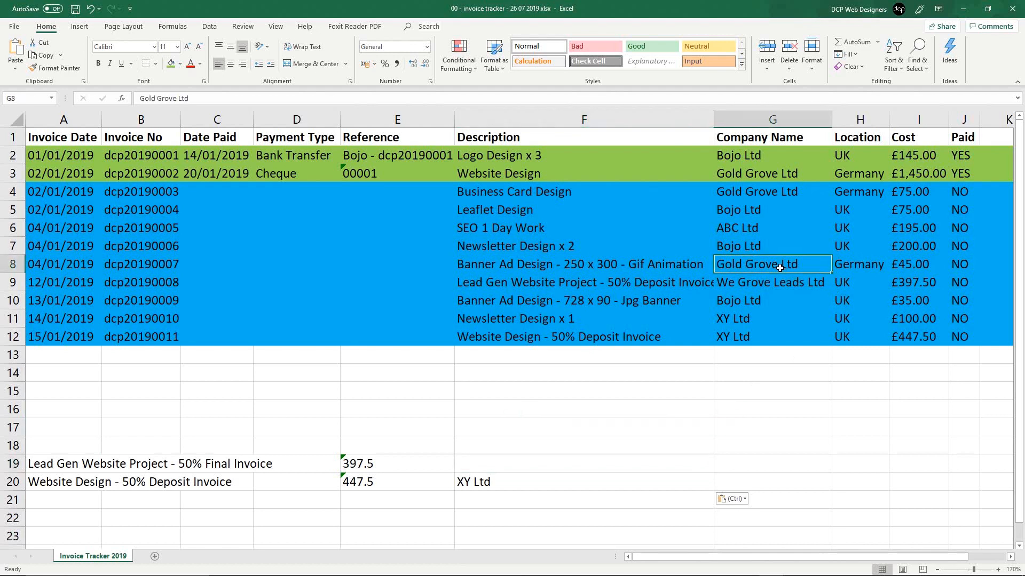
triple_click(767, 283)
key("ctrl+c")
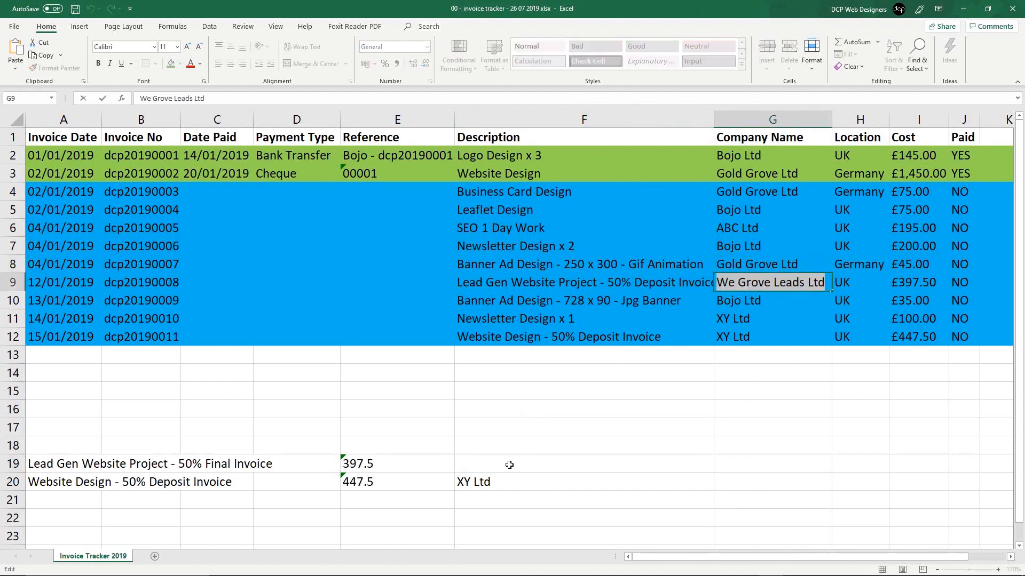
left_click(512, 465)
key("ctrl+v")
key("ctrl+s")
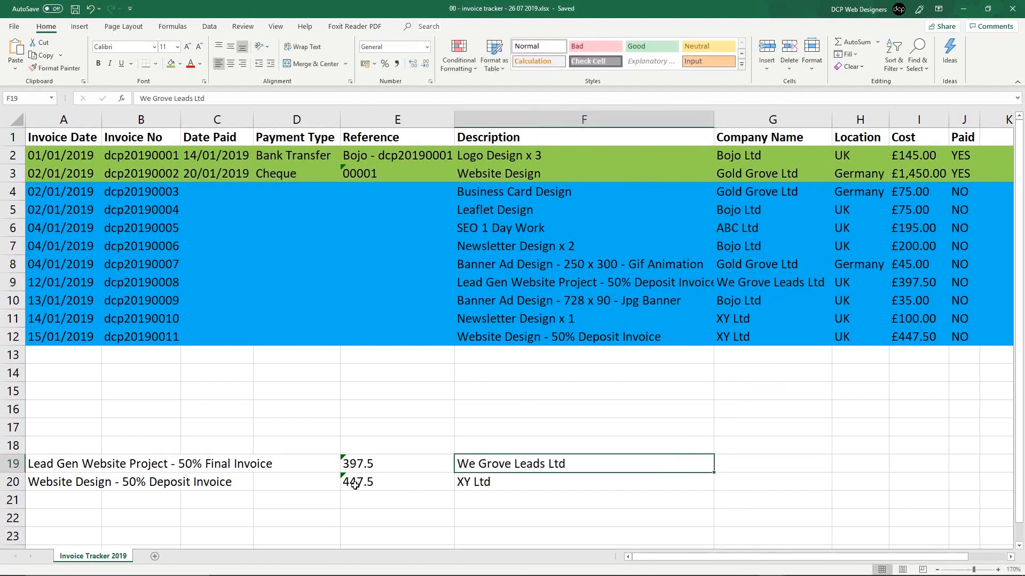
left_click_drag(491, 464, 518, 475)
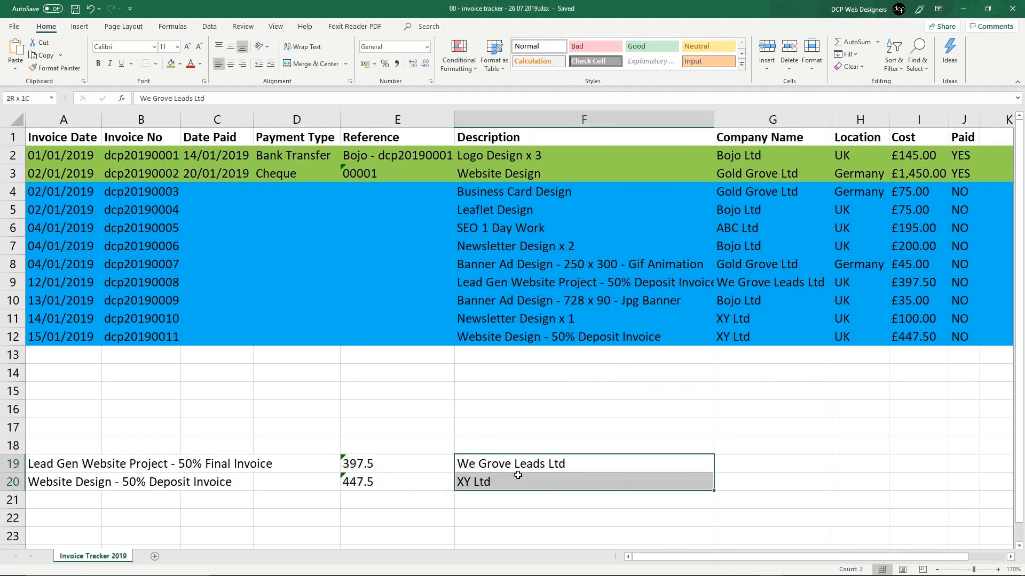
left_click_drag(381, 471, 381, 481)
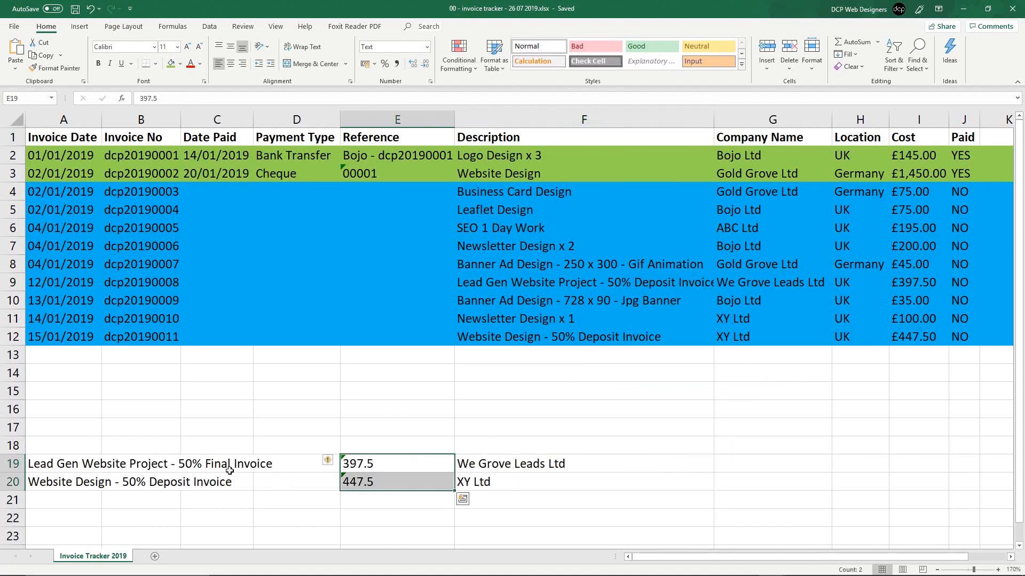
left_click_drag(43, 470, 44, 482)
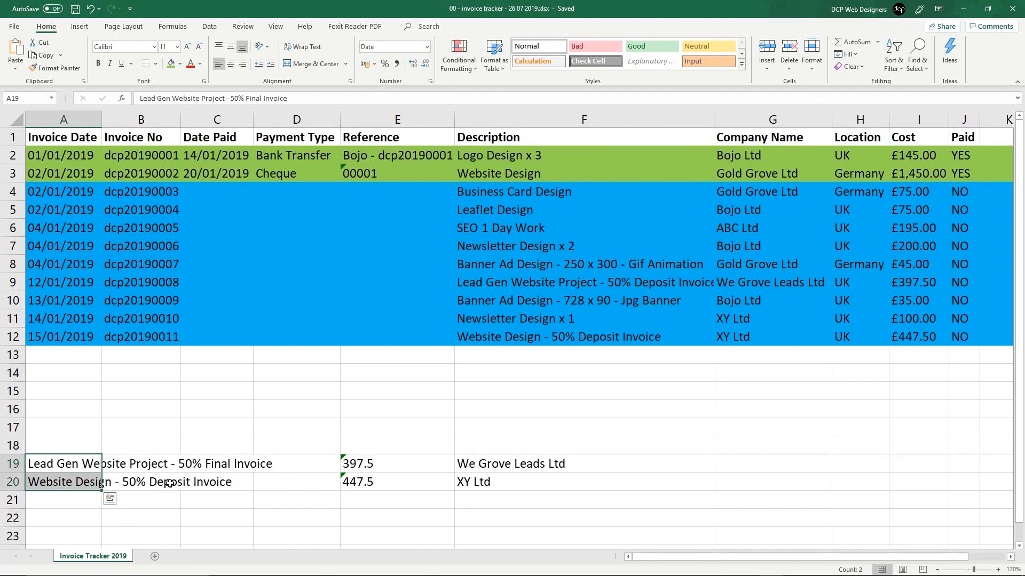
Replace "Deposit" in cell A20 so it reads "Website Design - 50% Final Invoice".
left_click(65, 480)
double_click(65, 480)
double_click(163, 482)
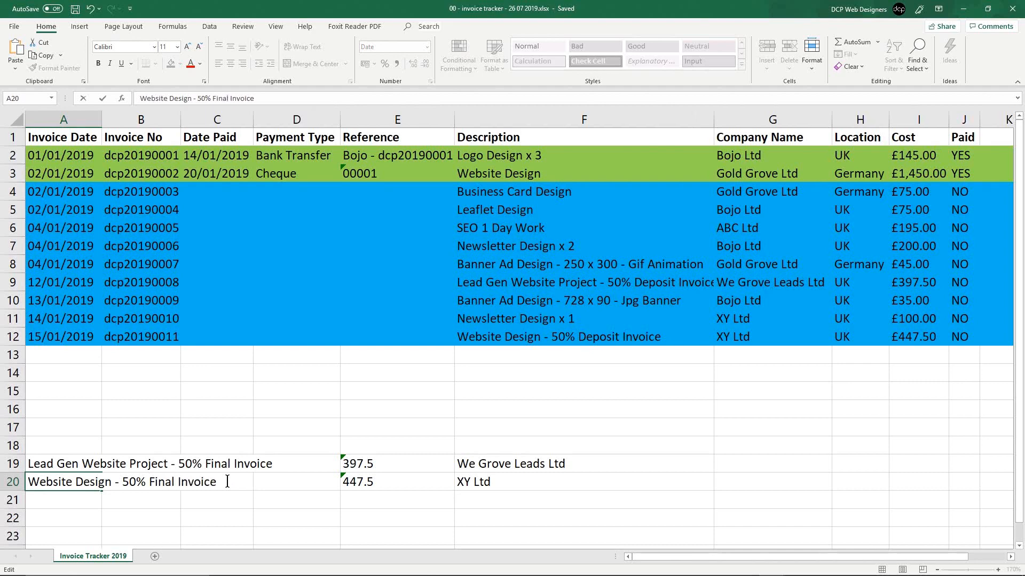
left_click(168, 482)
left_click(91, 483)
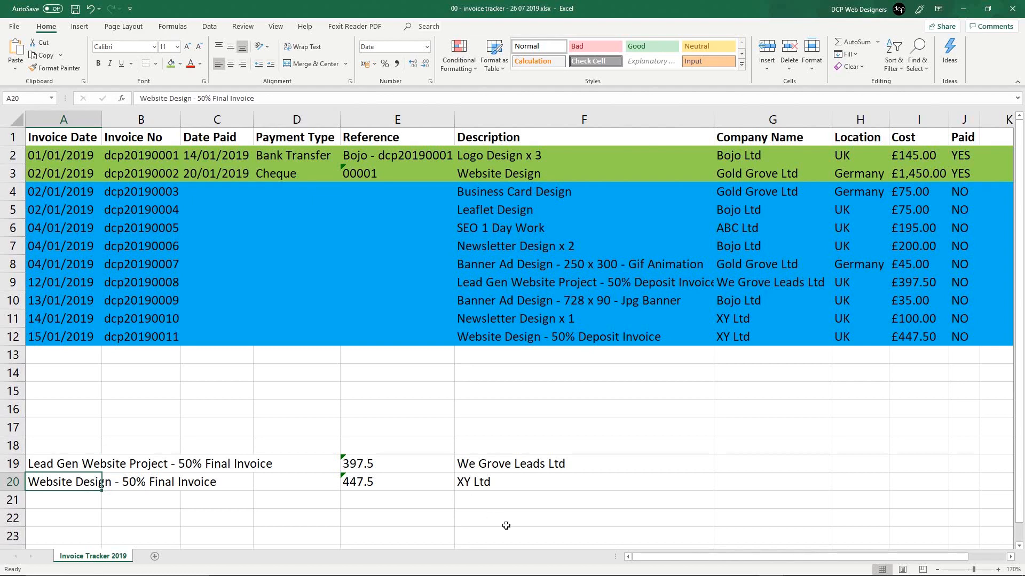
Check the final invoice costs and companies listed in rows 19 and 20, and save the workbook.
left_click(509, 467)
left_click(461, 483)
left_click(394, 470)
left_click_drag(395, 471, 396, 482)
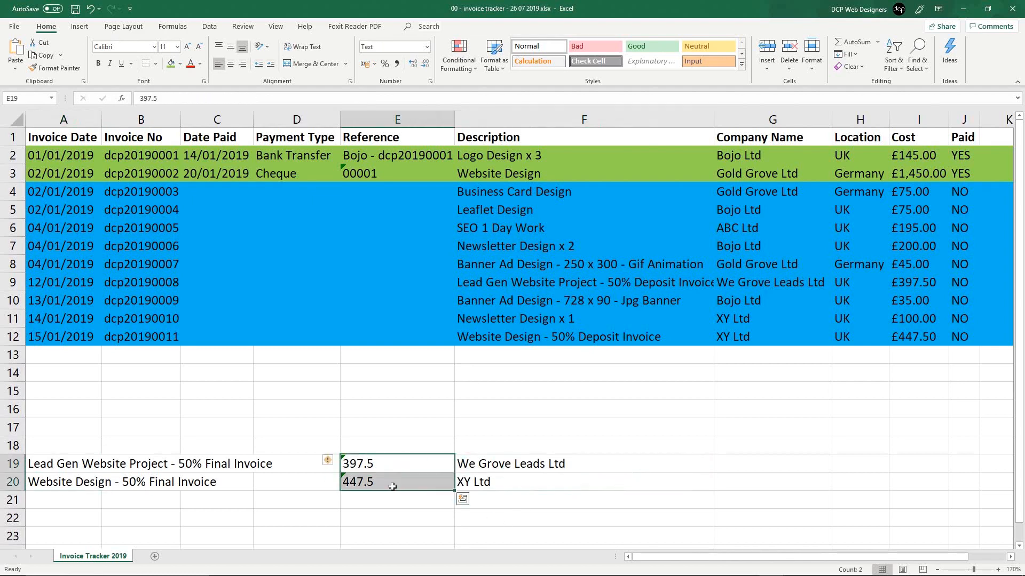
key("ctrl+q")
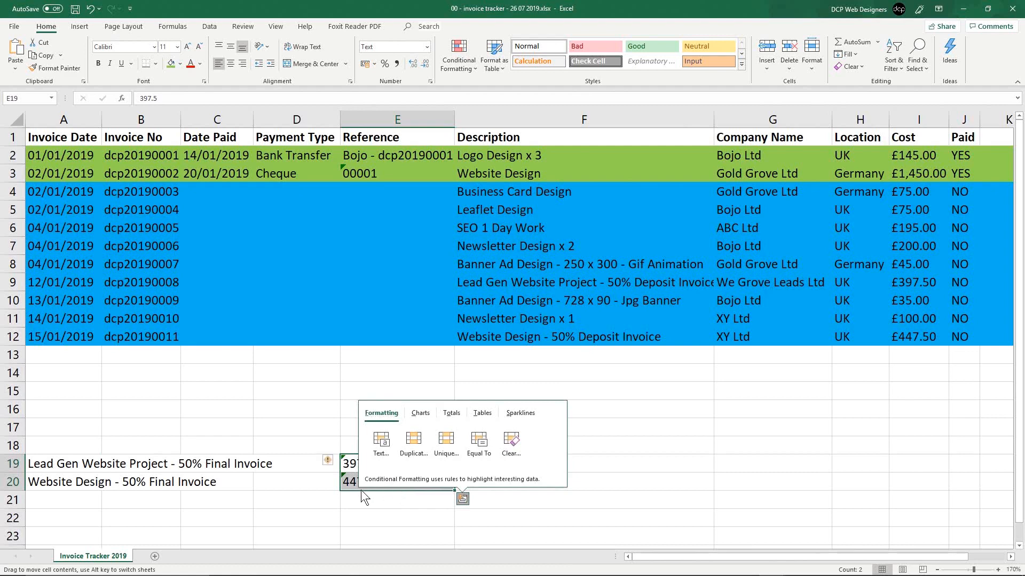
left_click(395, 499)
left_click(367, 479)
key("ctrl+s")
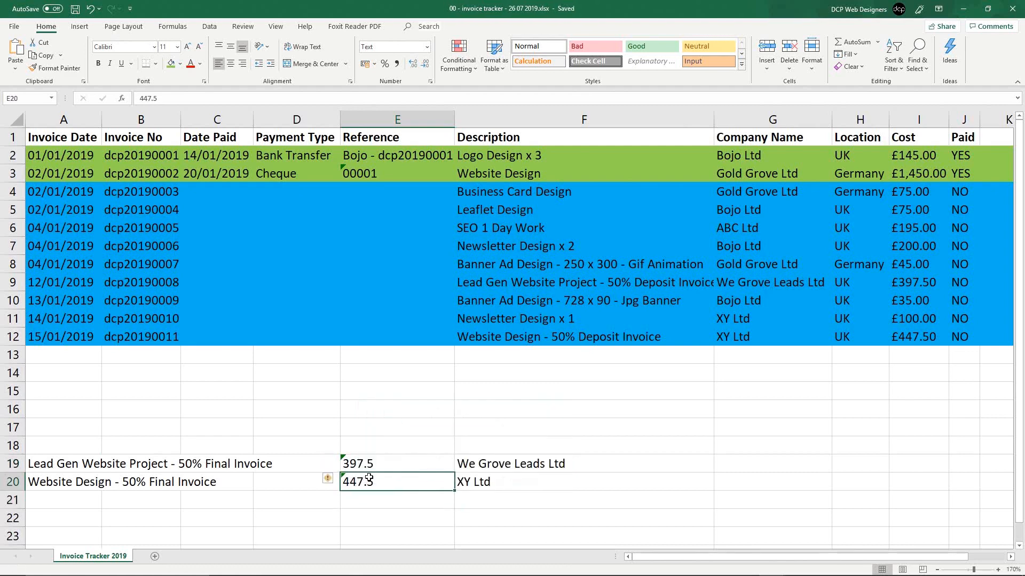
Examine the two final invoices in rows 19 and 20 and the unpaid invoices in rows 4 to 9.
left_click_drag(13, 463, 22, 479)
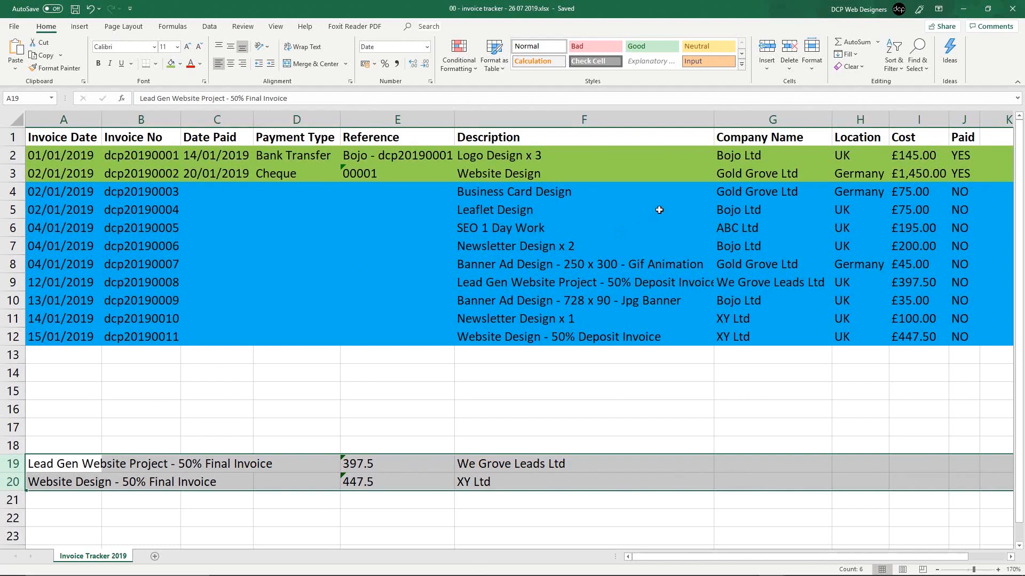
left_click(544, 293)
left_click(488, 284)
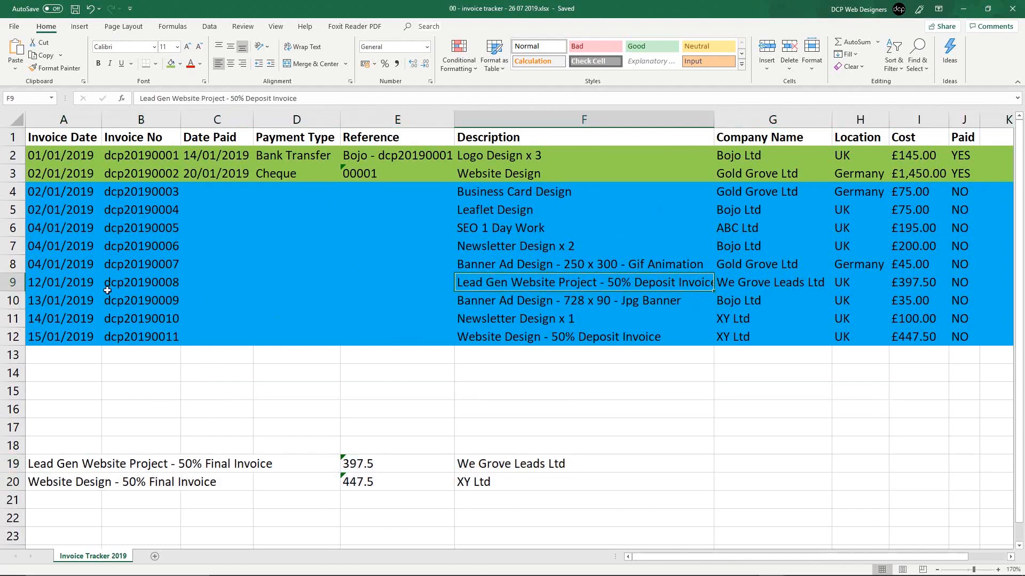
left_click(12, 283)
left_click(36, 353)
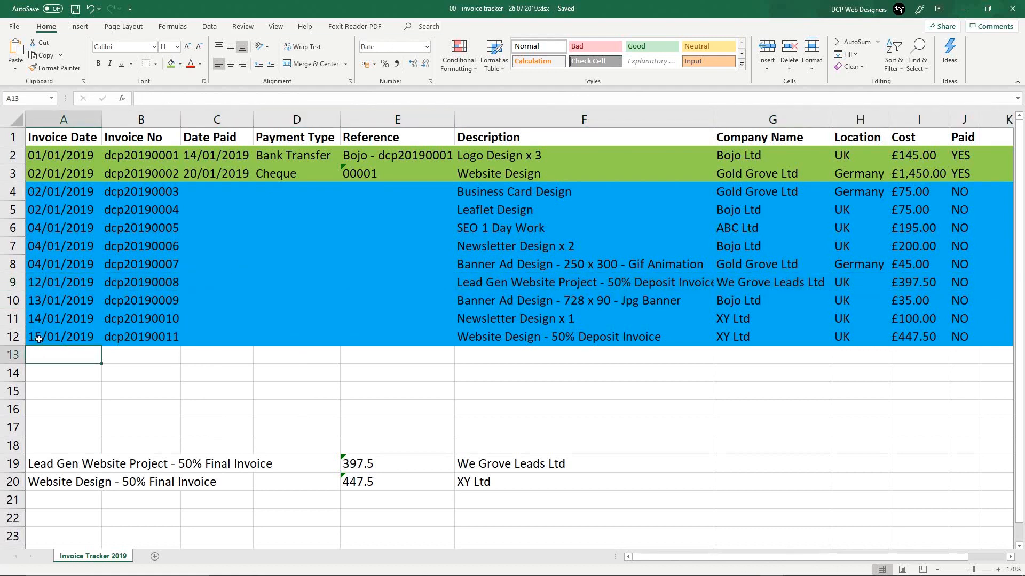
left_click(18, 283)
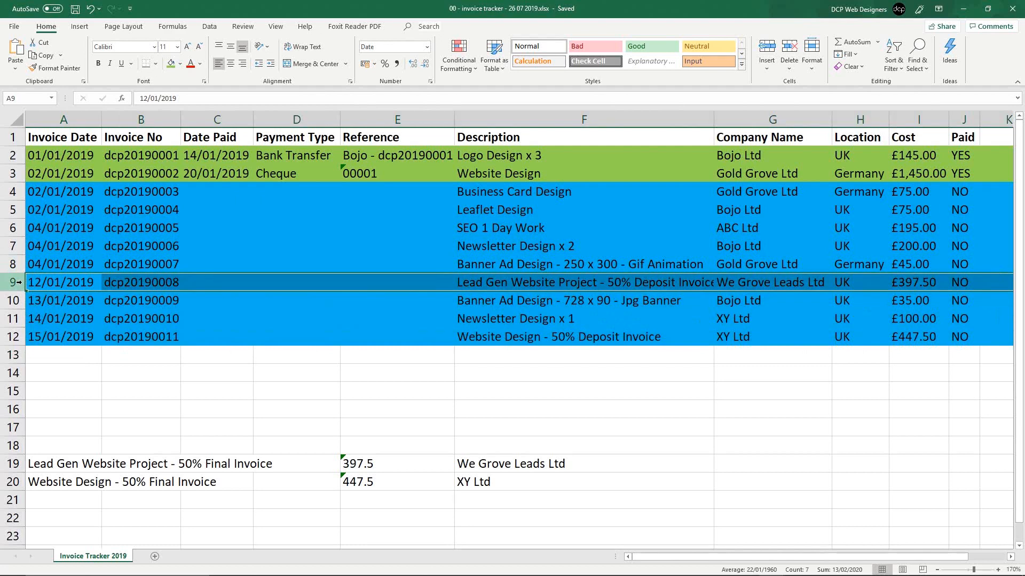
left_click_drag(68, 194, 955, 258)
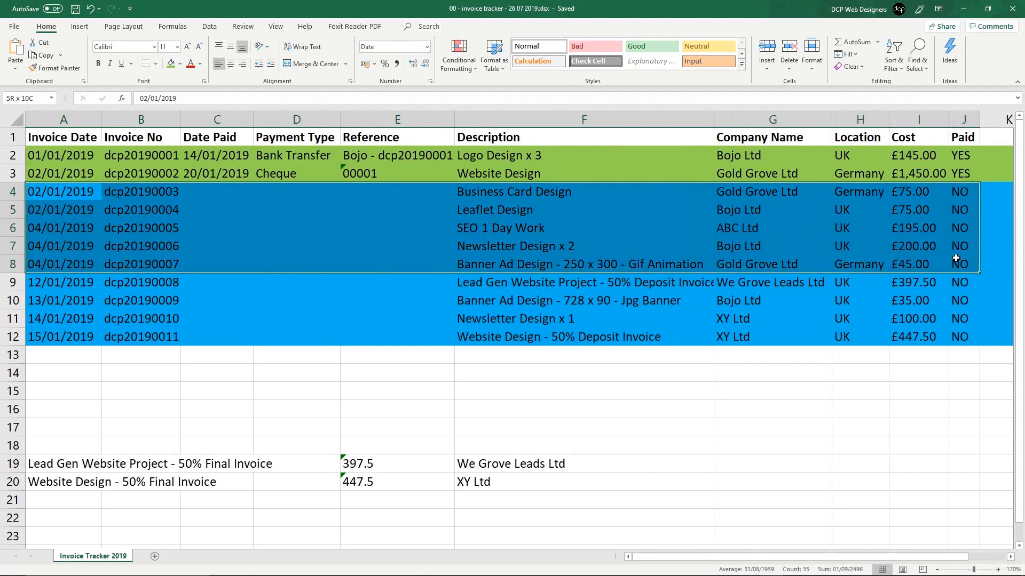
left_click(502, 265)
left_click(478, 283)
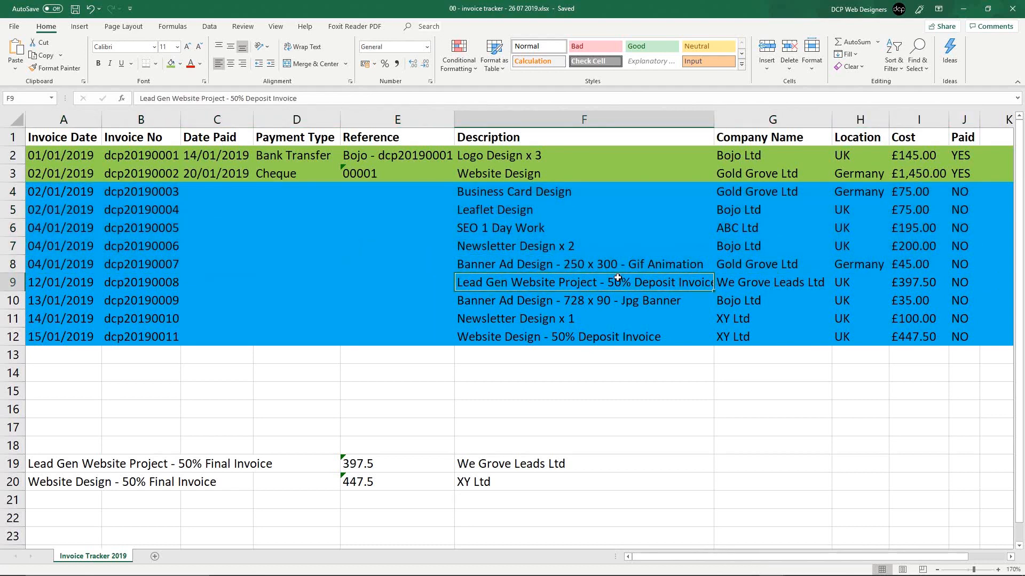
Widen the Description column to fit the row 9 text, and fill row 9 with the green used for paid invoices.
left_click_drag(714, 120, 735, 119)
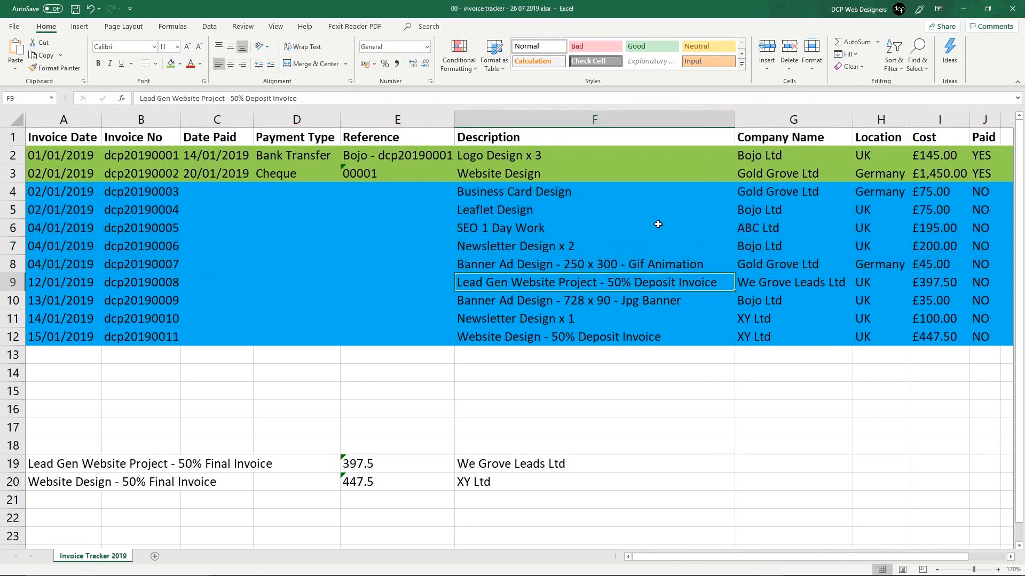
left_click(14, 284)
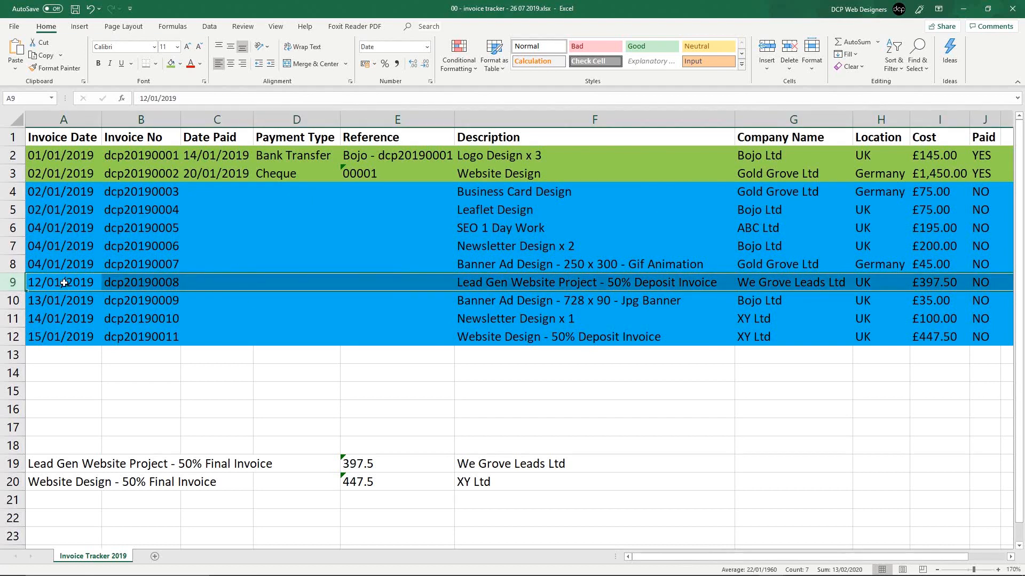
left_click(171, 64)
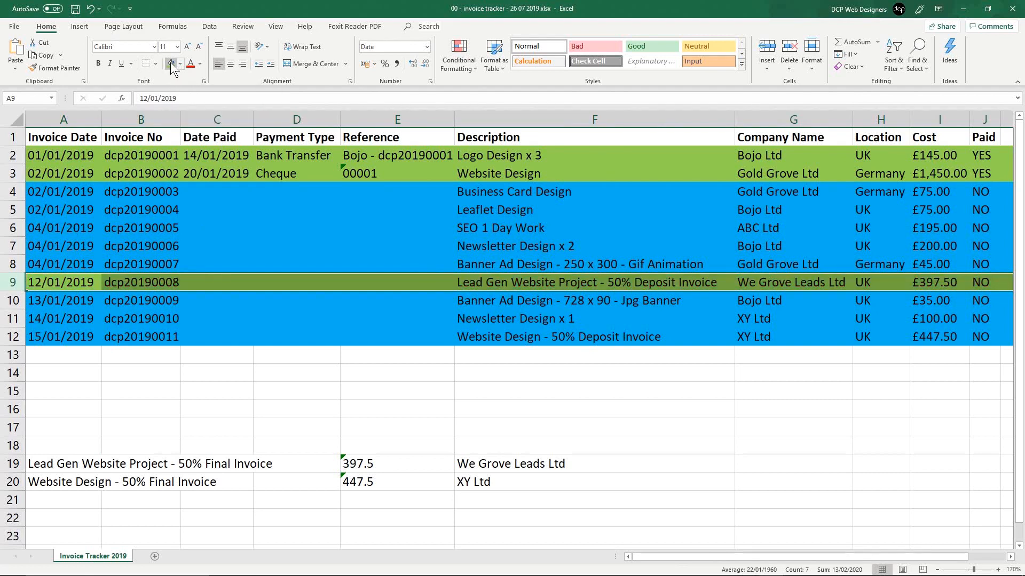
Copy the invoice date 12/01/2019 from cell A9 into the Date Paid cell C9.
left_click(201, 284)
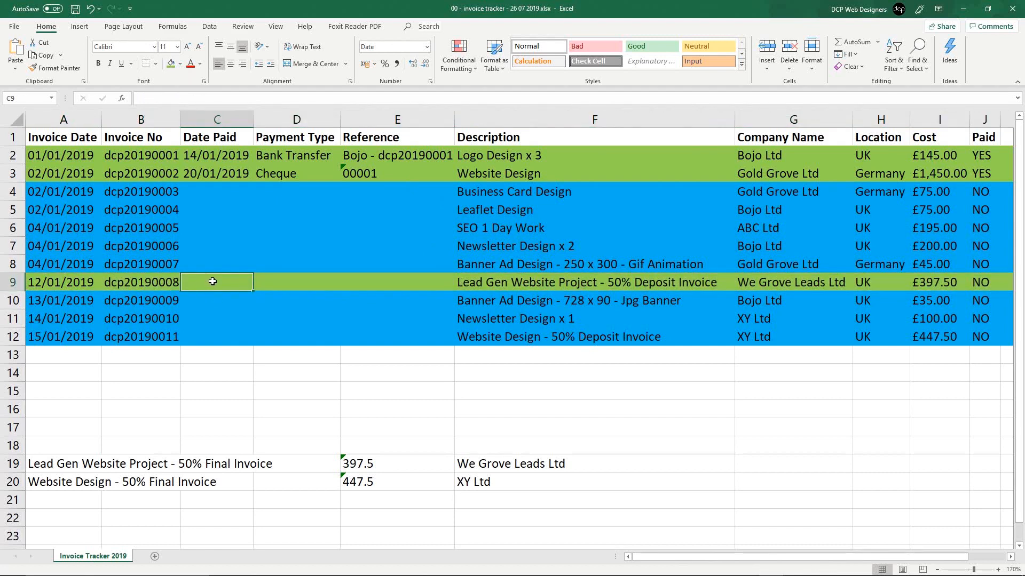
left_click(76, 282)
key("ctrl+c")
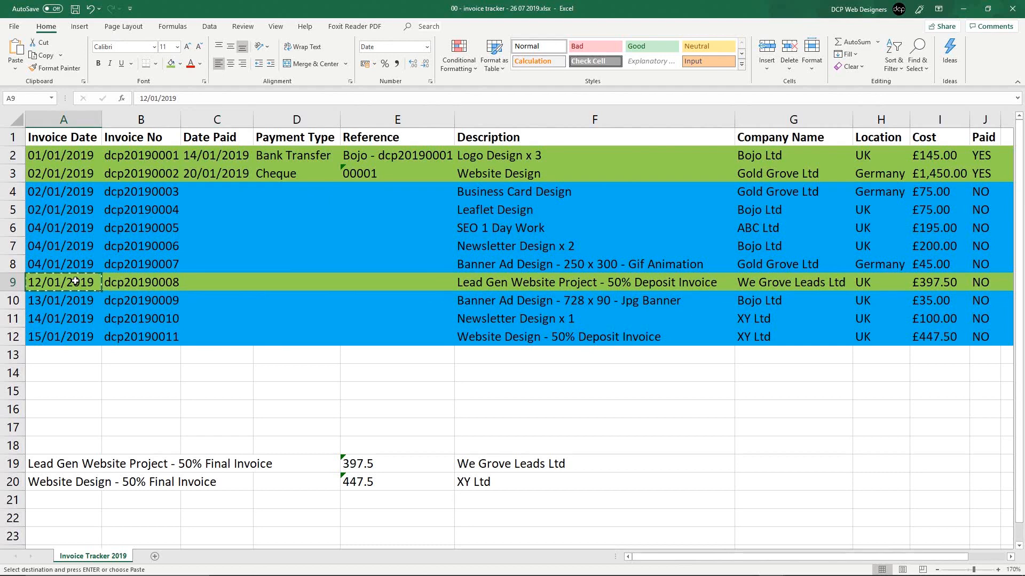
left_click(206, 290)
key("ctrl+v")
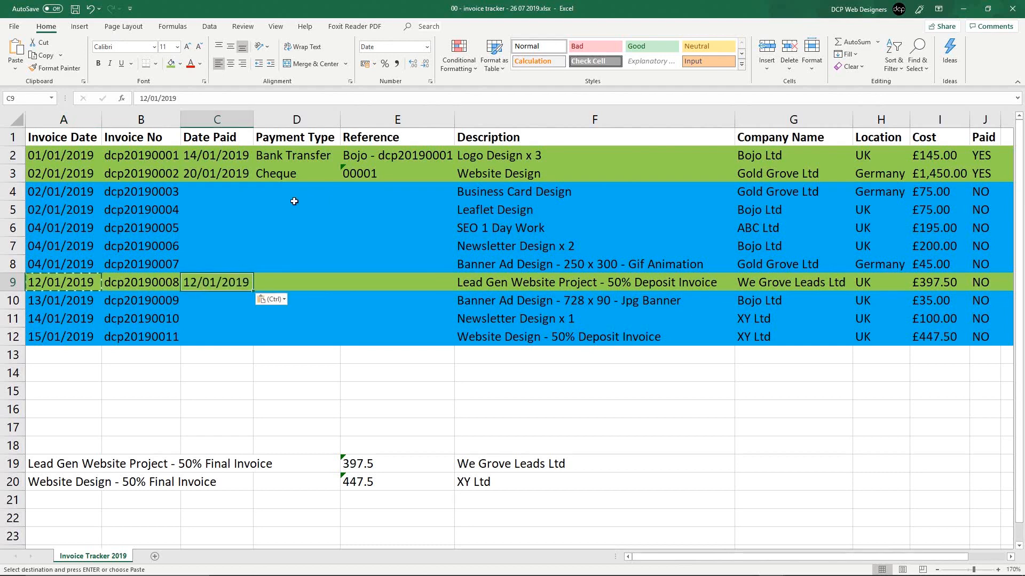
Enter "Bank Transfer" as the payment type in cell D9.
left_click(283, 282)
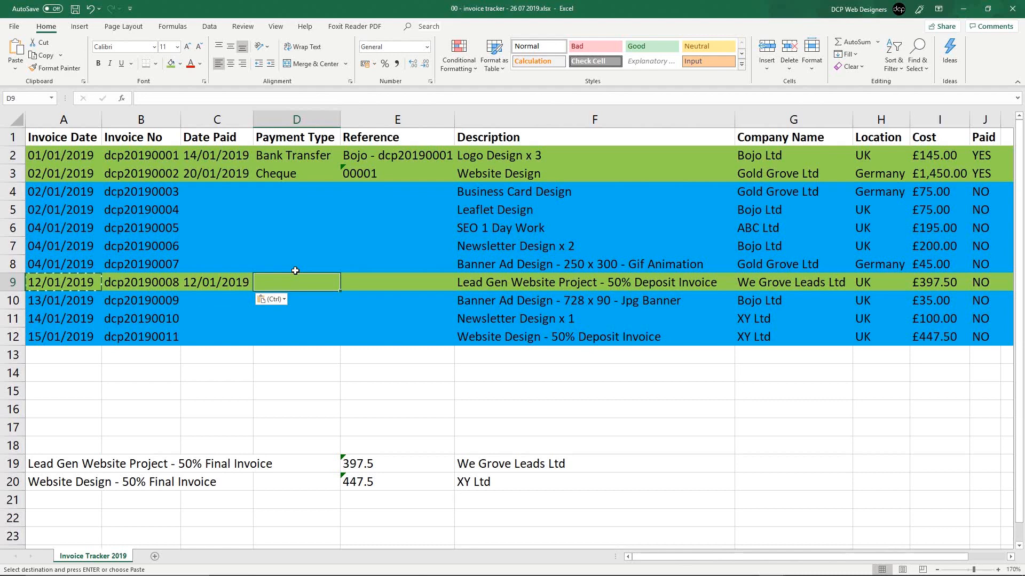
type("Bank Transfer")
key("Tab")
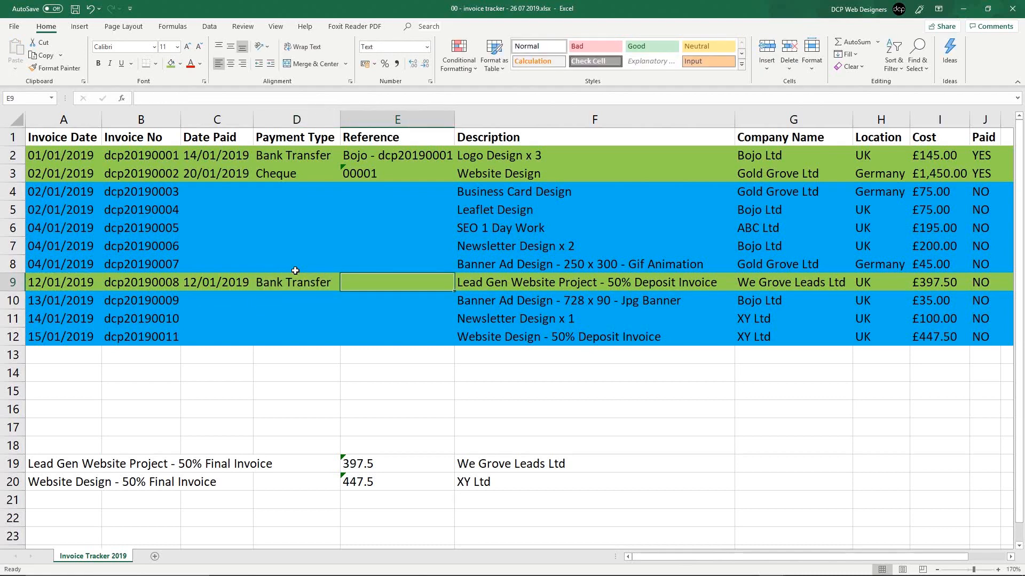
Copy the invoice number from cell B9 into the Reference cell E9, using row 2's reference as a guide, and save the workbook.
left_click(160, 282)
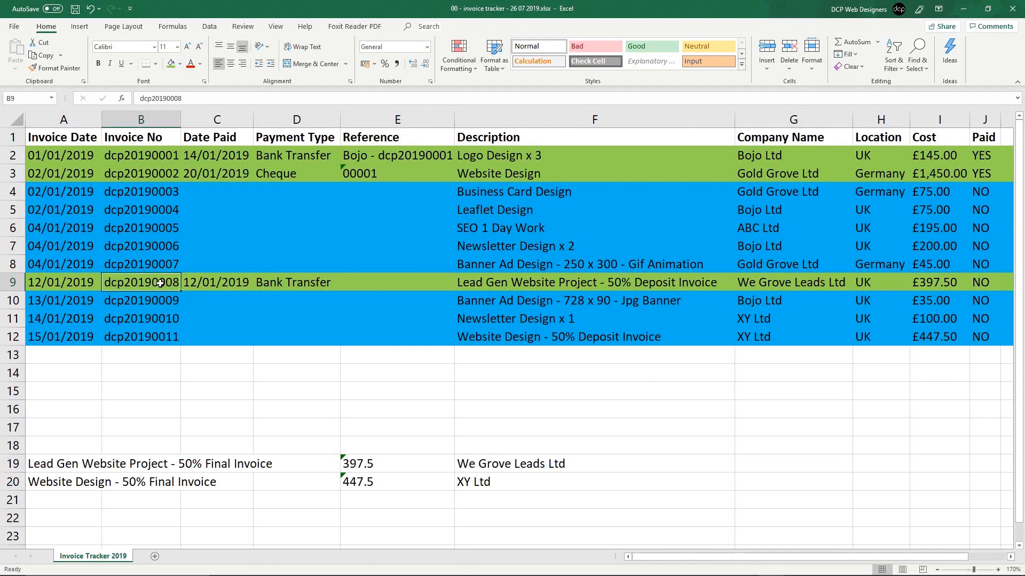
left_click(378, 156)
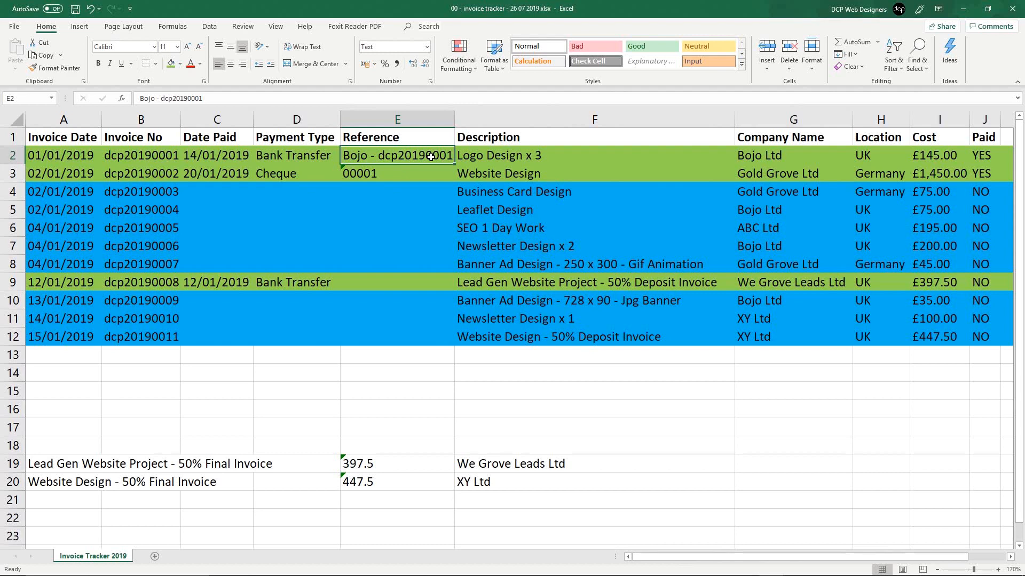
left_click(384, 283)
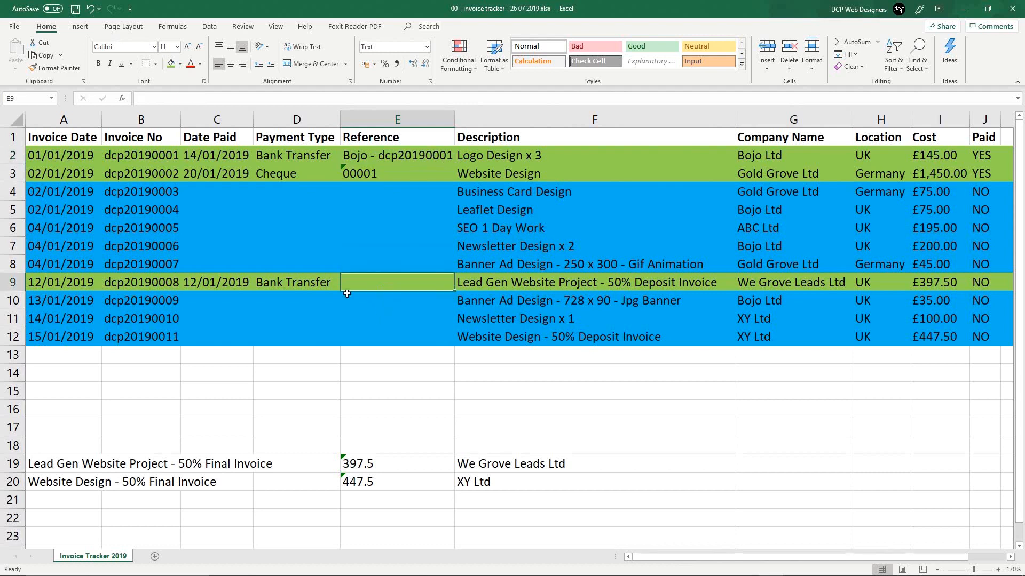
left_click_drag(383, 155, 385, 176)
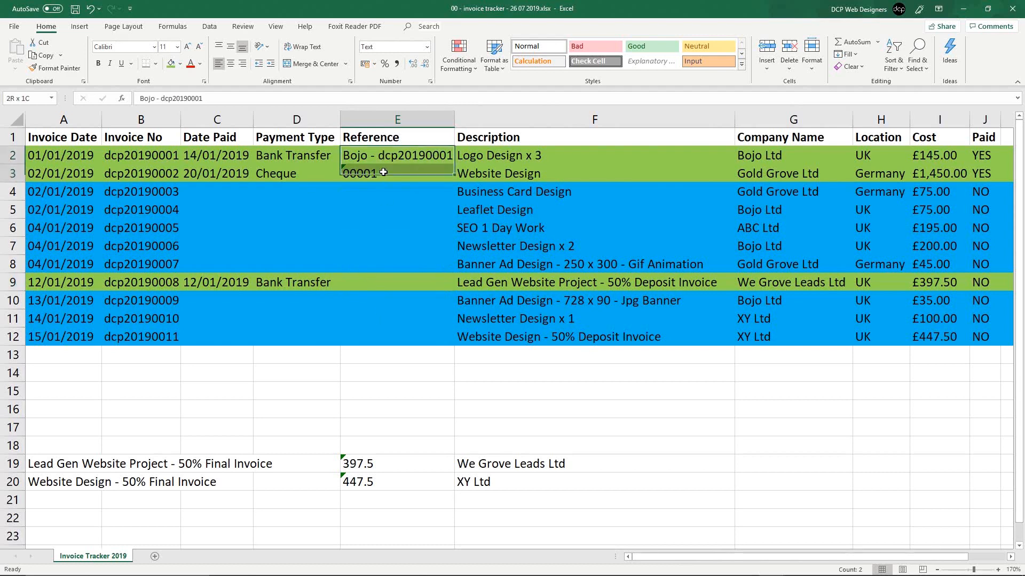
left_click(390, 285)
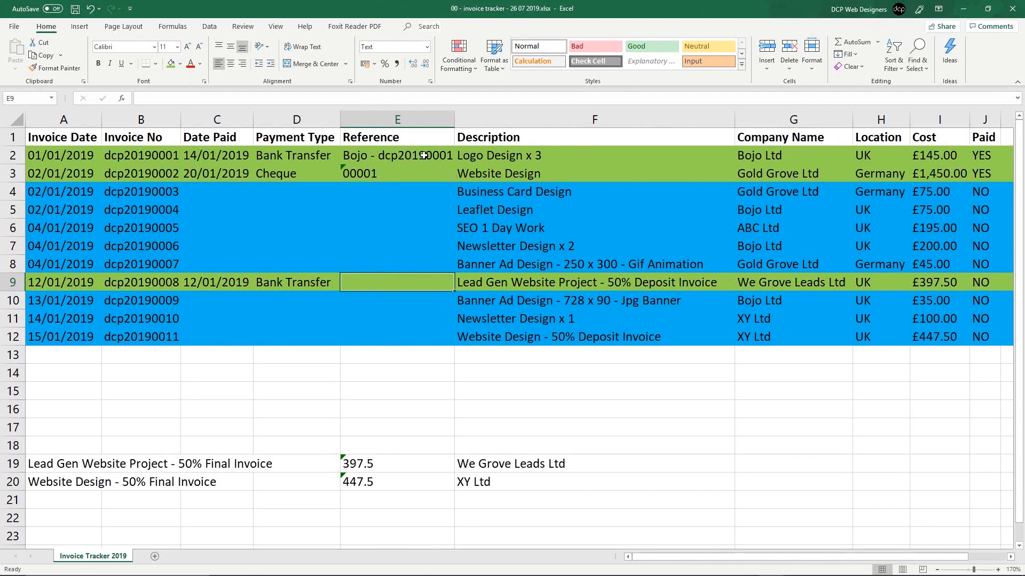
left_click(160, 283)
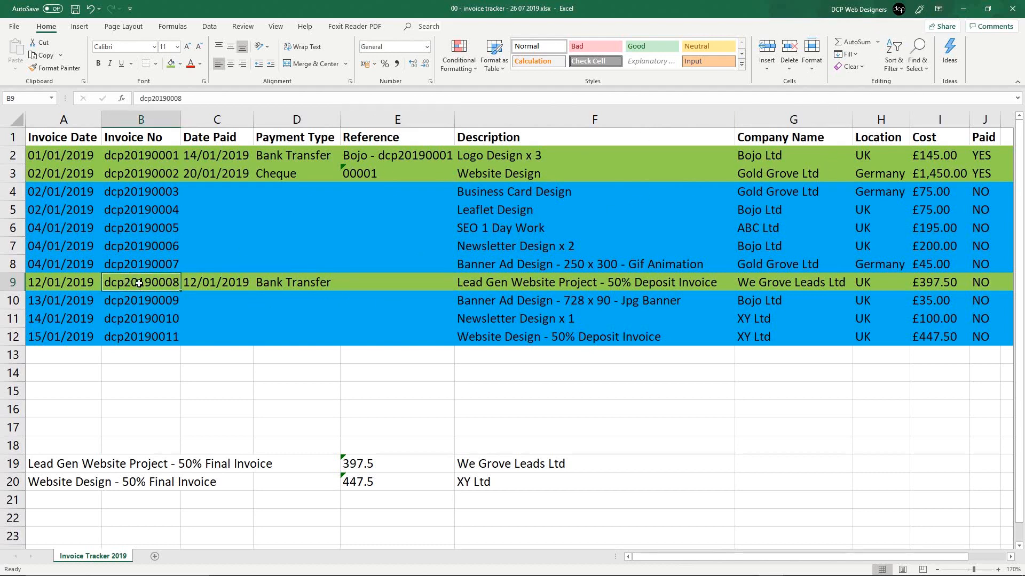
double_click(139, 283)
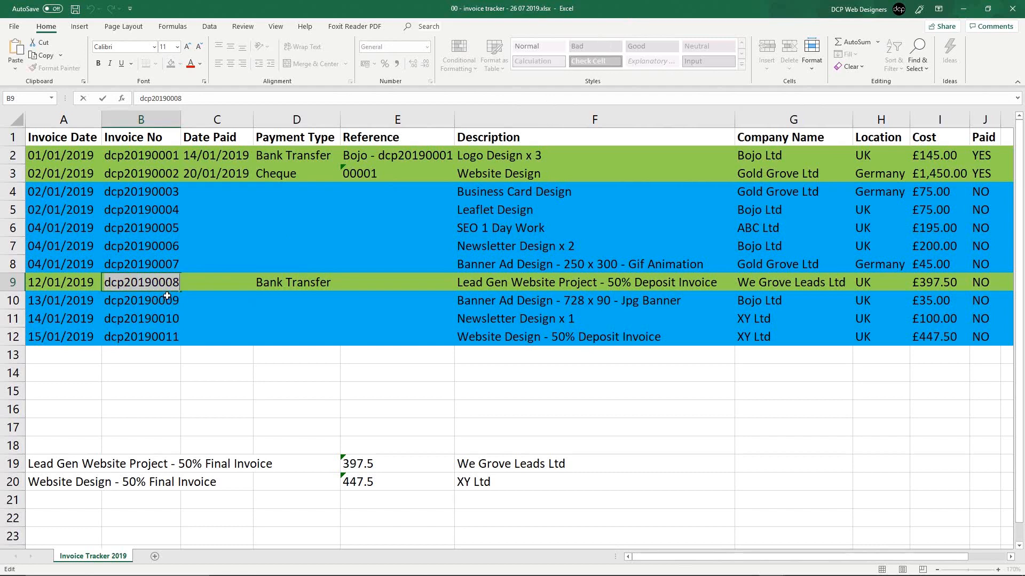
left_click(377, 283)
key("ctrl+v")
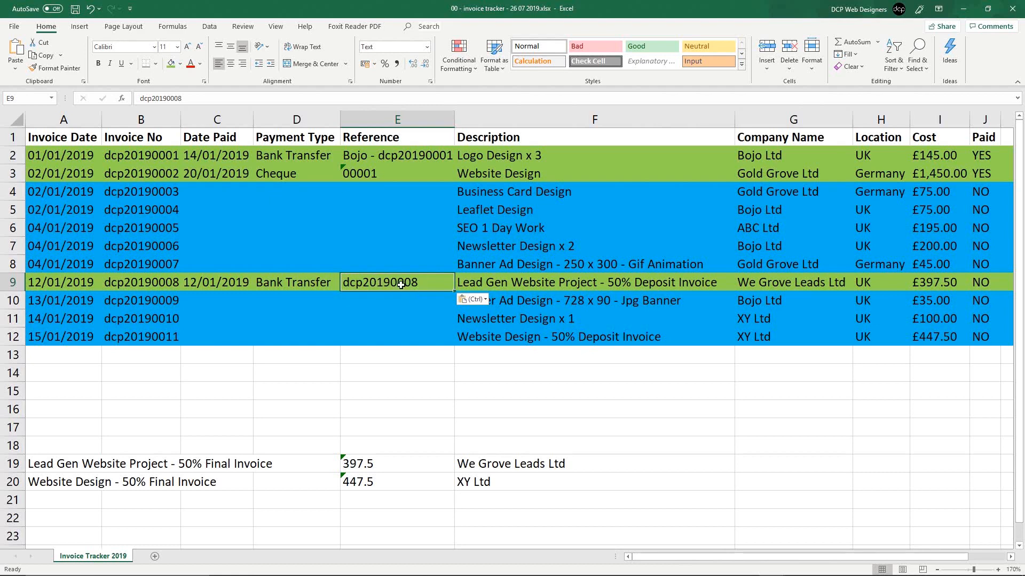
key("ctrl+s")
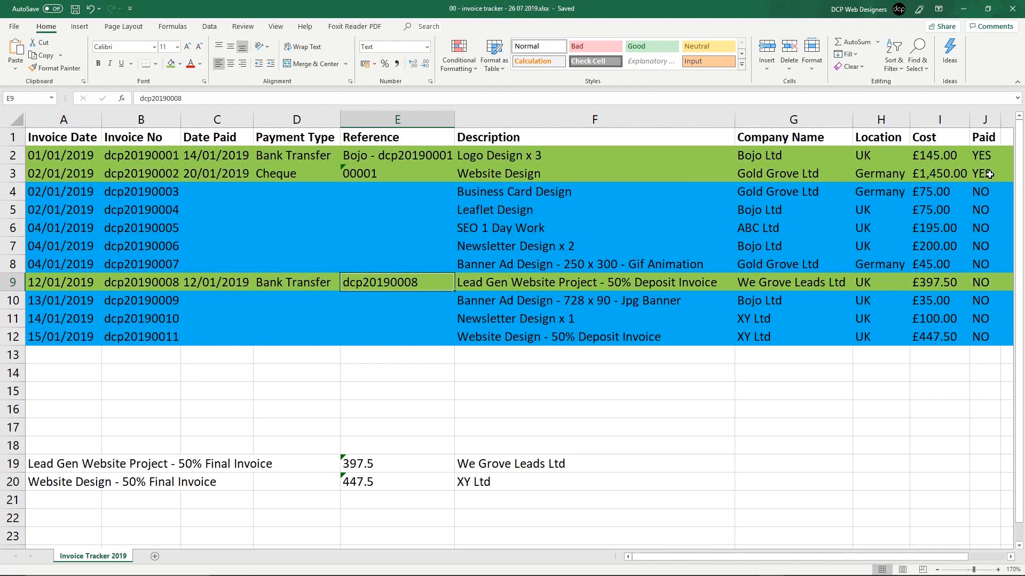
Change the Paid status of the Lead Gen Website Project deposit invoice in cell J9 to YES.
left_click(976, 282)
type("YES")
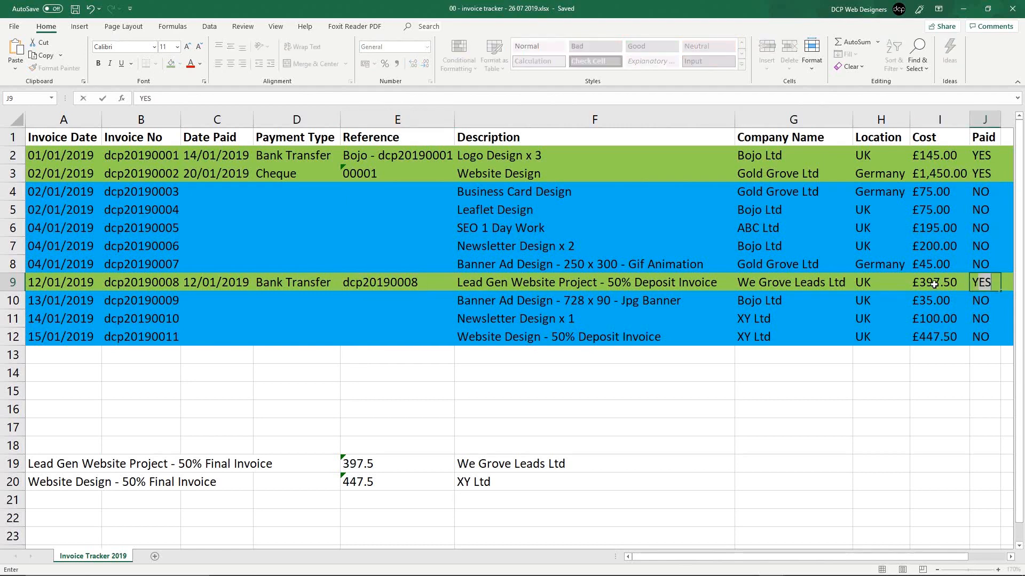
left_click(927, 284)
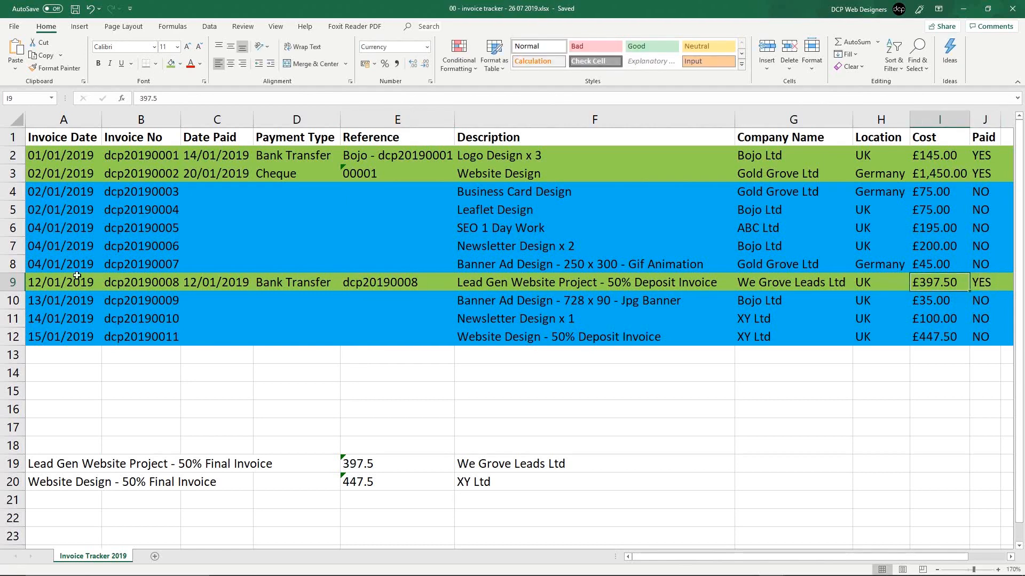
left_click(13, 282)
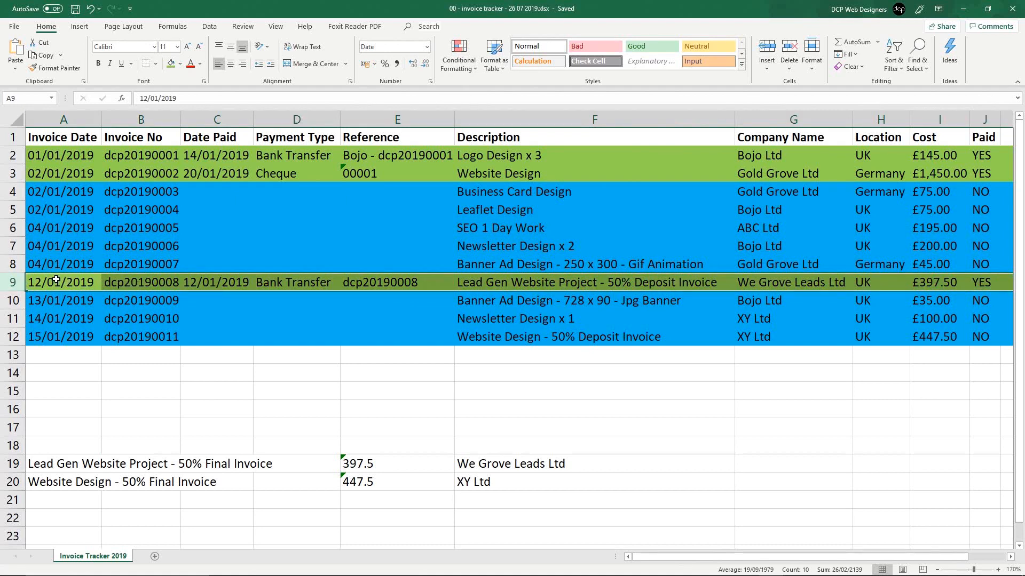
left_click(98, 283)
left_click(221, 283)
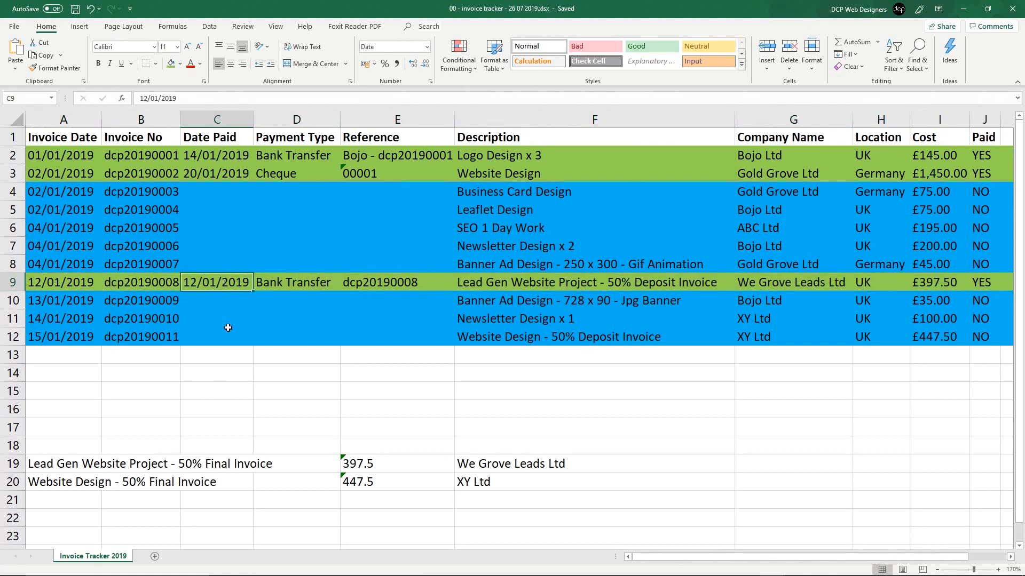
Extend the invoice date and invoice number series from row 12 into row 13, setting the date in A13 to 17/01/2019.
left_click(45, 353)
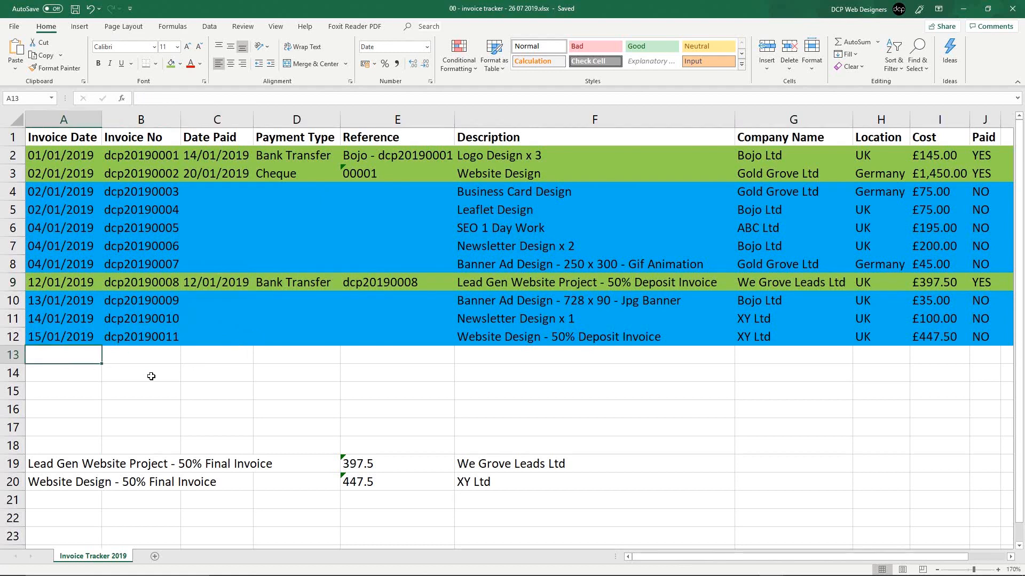
left_click(83, 343)
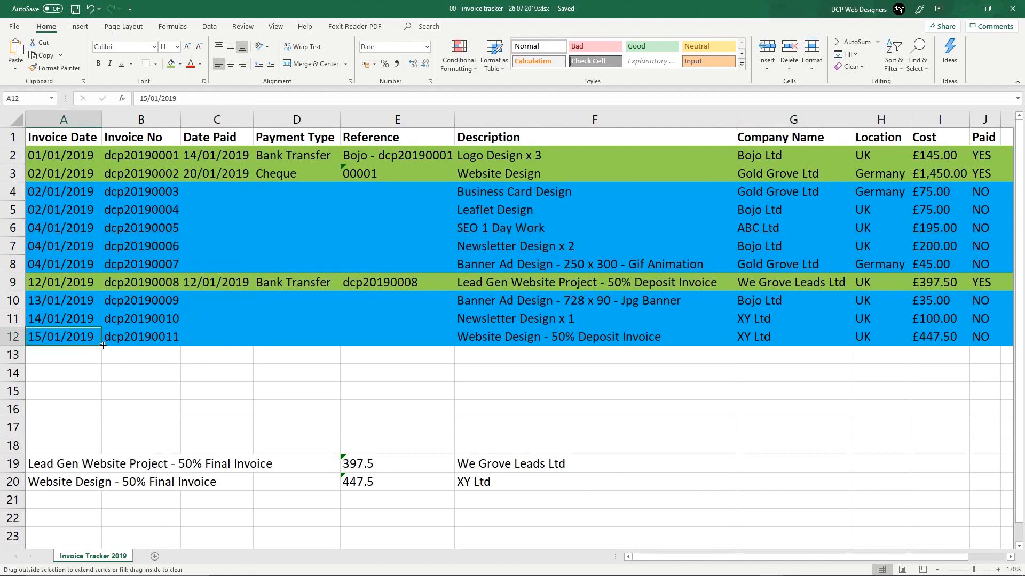
left_click_drag(103, 345, 50, 366)
double_click(42, 354)
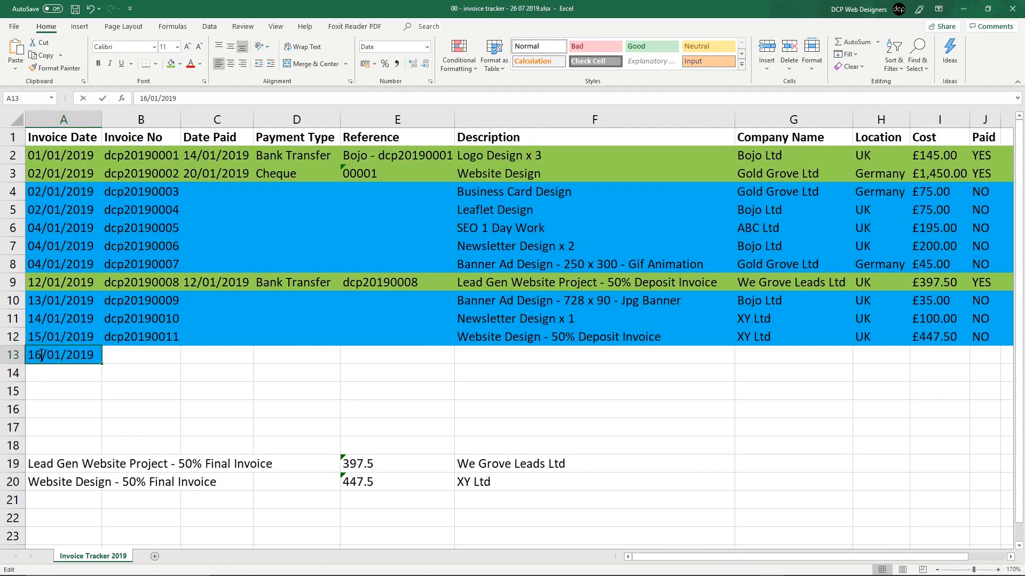
key("BackSpace")
type("7")
left_click(141, 336)
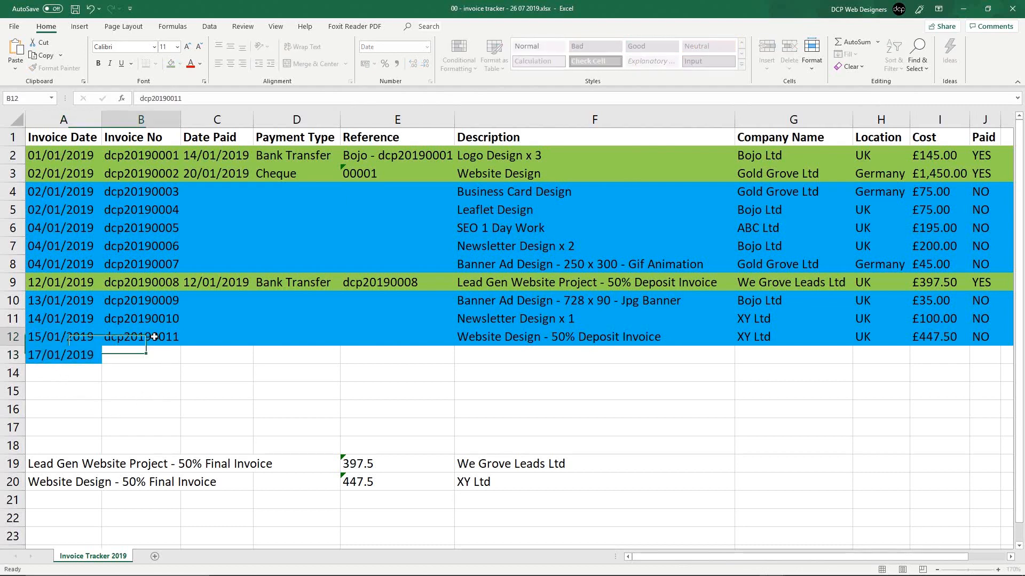
left_click_drag(180, 346, 131, 366)
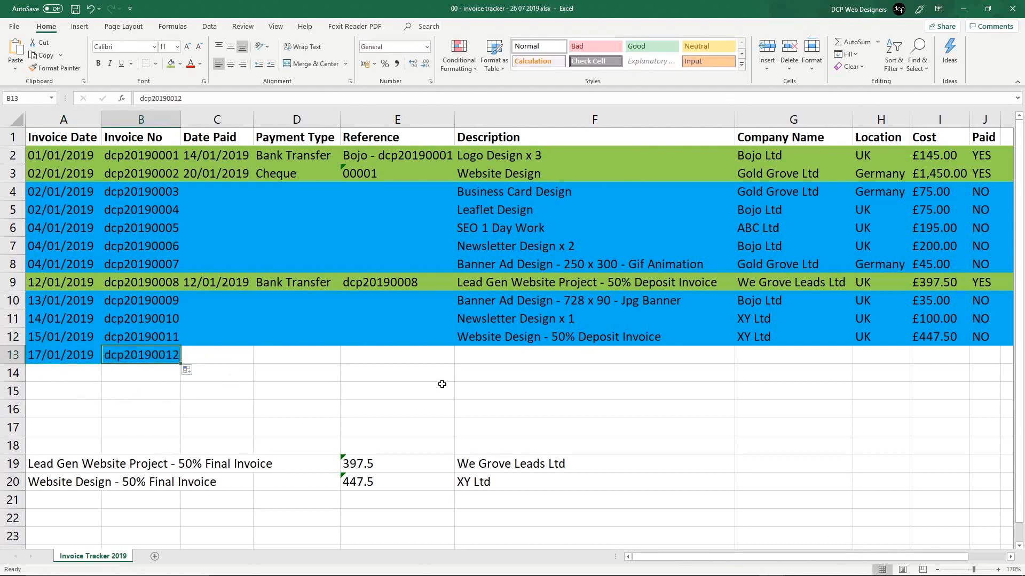
Check the empty cells of row 13 and the final invoice note in row 19 against the deposit invoice in row 9.
left_click(243, 351)
left_click_drag(243, 350, 392, 352)
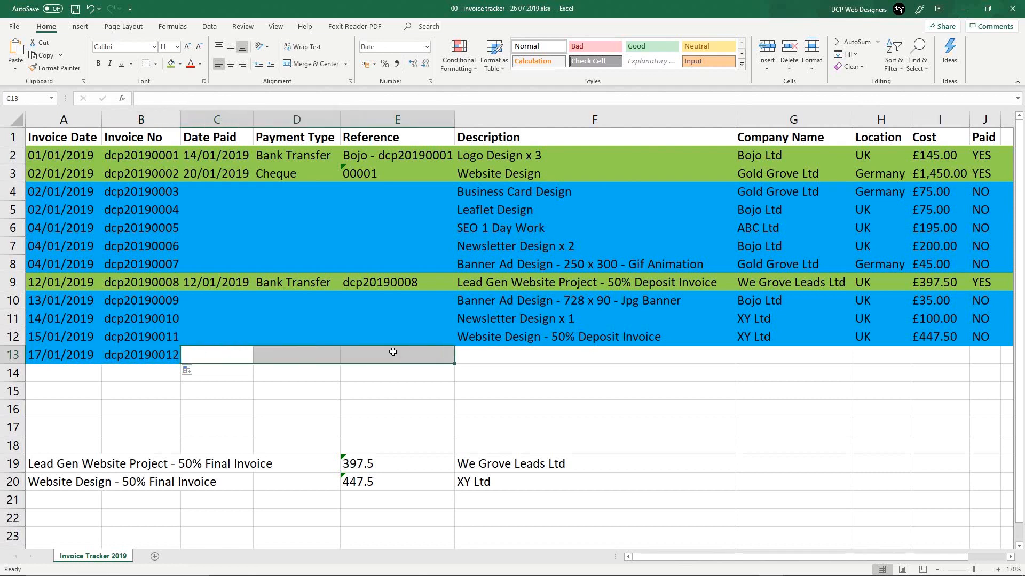
left_click(500, 359)
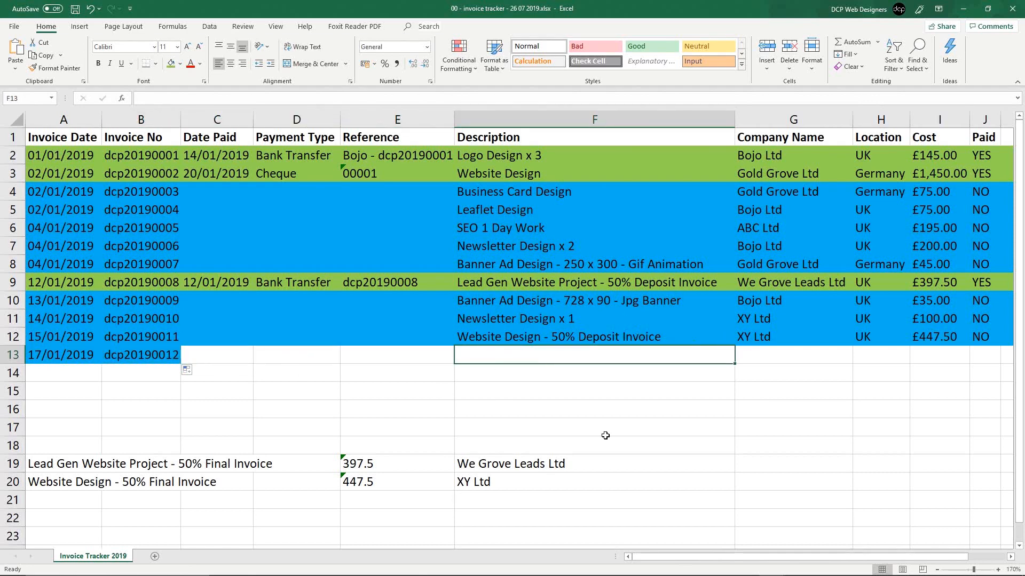
left_click(27, 468)
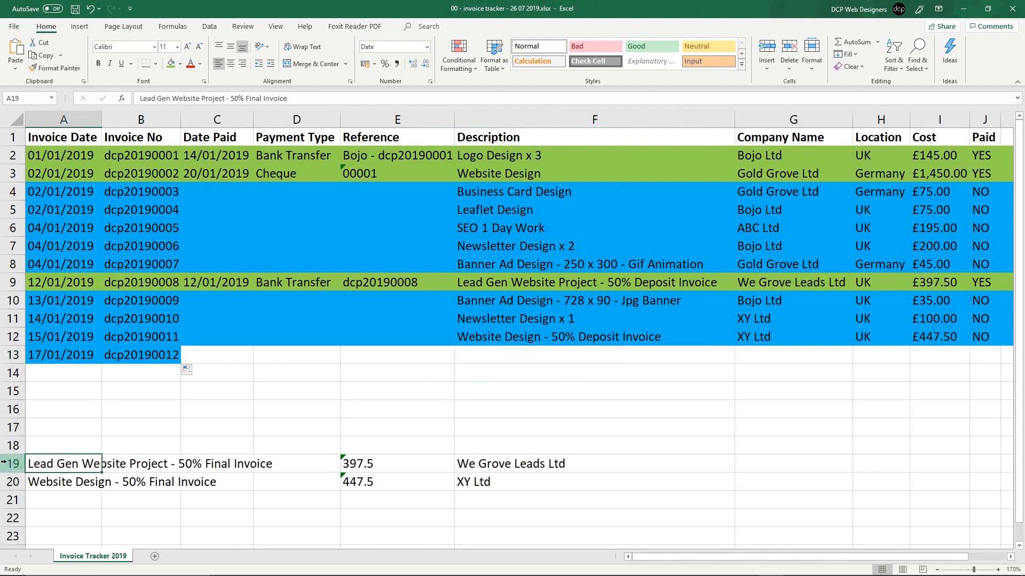
left_click(3, 463)
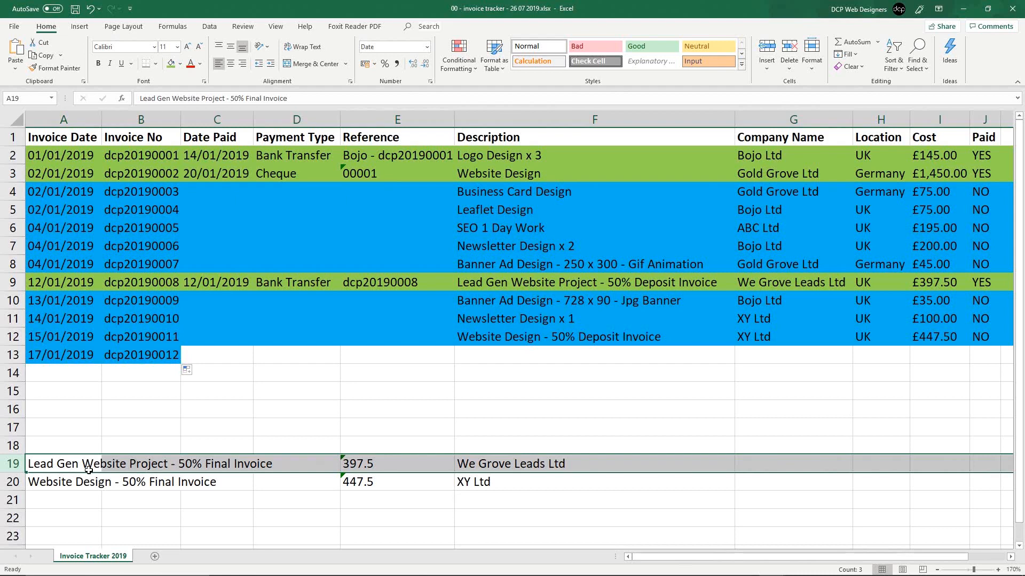
left_click(58, 466)
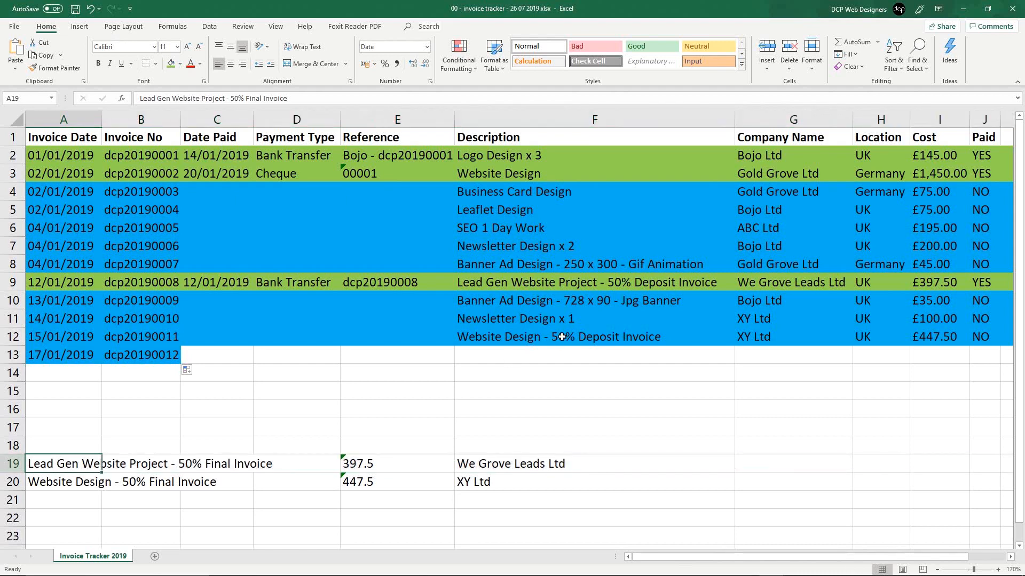
left_click(562, 287)
left_click(553, 355)
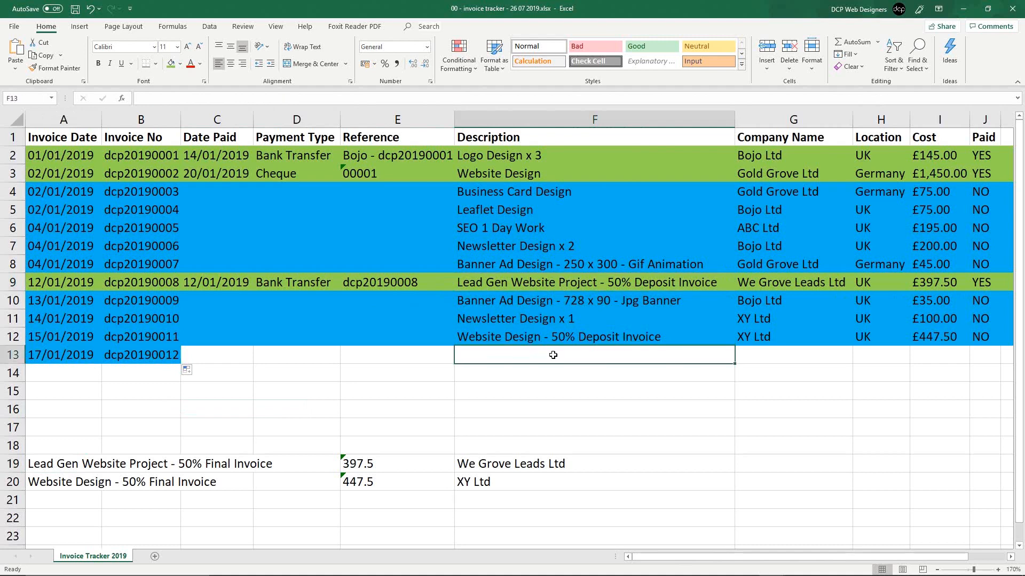
Copy the Lead Gen Website Project deposit description from F9 into F13 and replace "Deposit" with "Final".
left_click(558, 286)
key("ctrl+c")
left_click(545, 353)
key("ctrl+v")
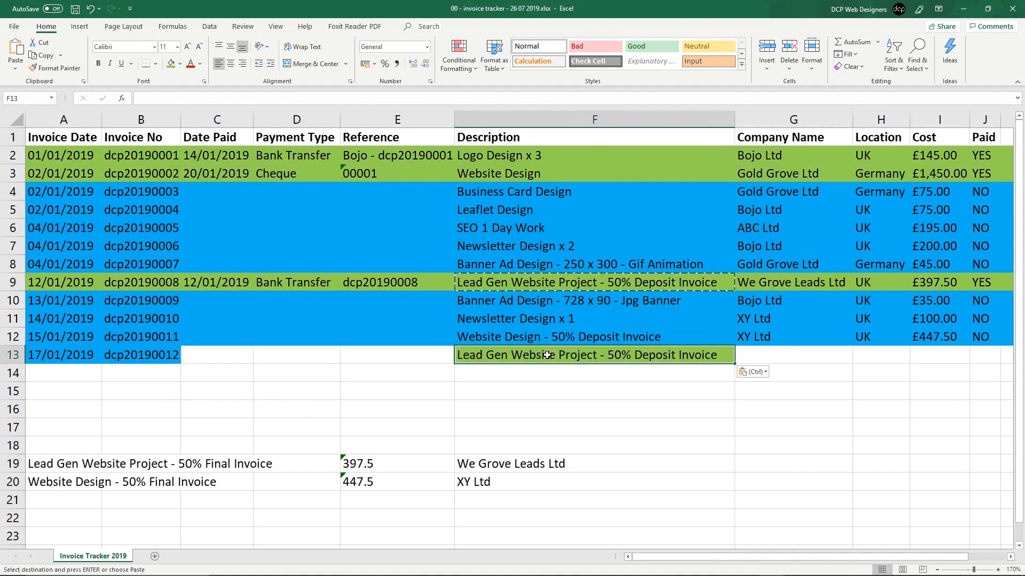
double_click(652, 356)
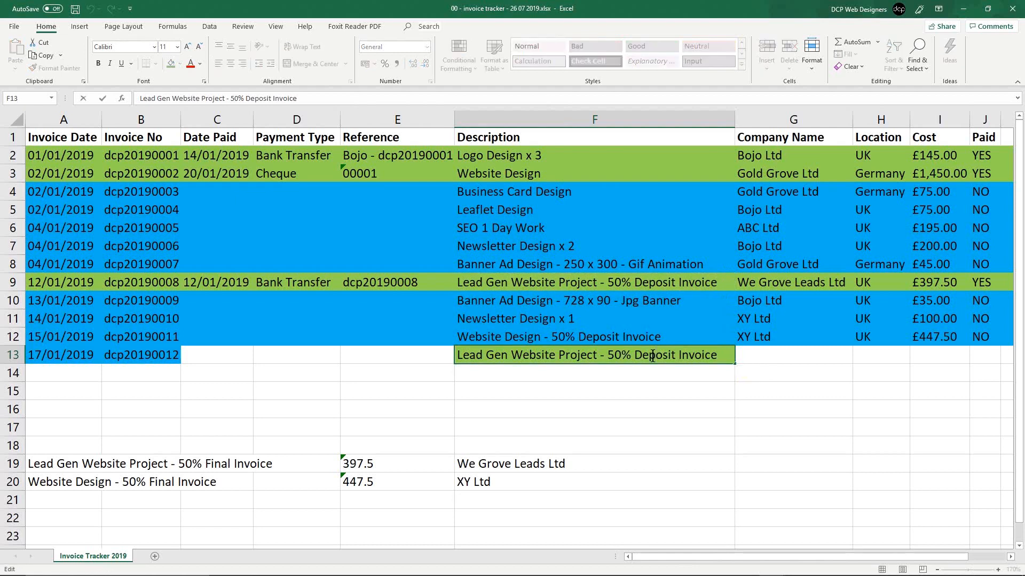
double_click(652, 357)
type("Invoice")
key("ctrl+shift+Left")
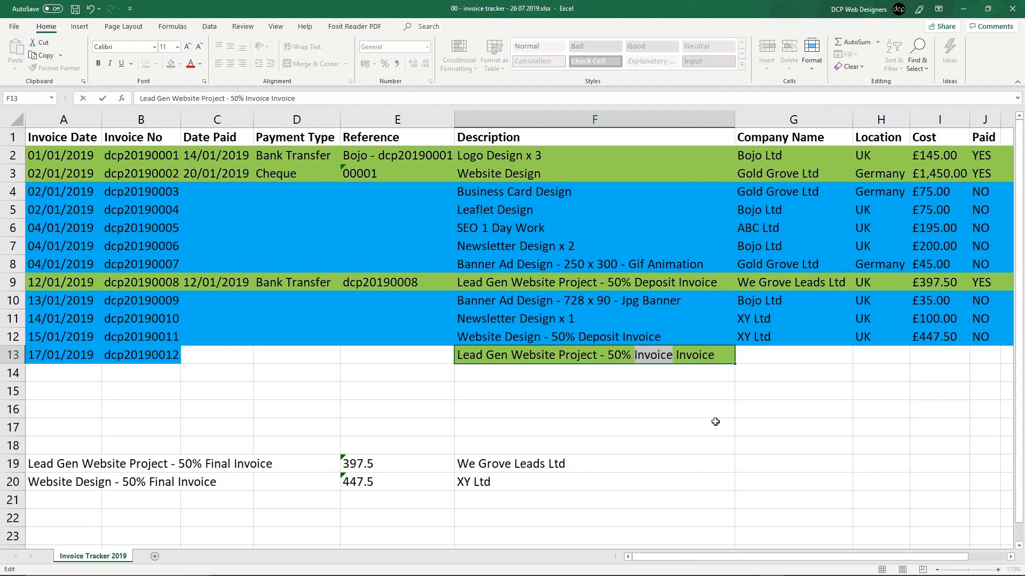
type("Final")
key("Return")
key("Up")
Undo the description text and green fill pasted into cell F13.
key("ctrl+z")
key("ctrl+z")
key("ctrl+z")
key("ctrl+z")
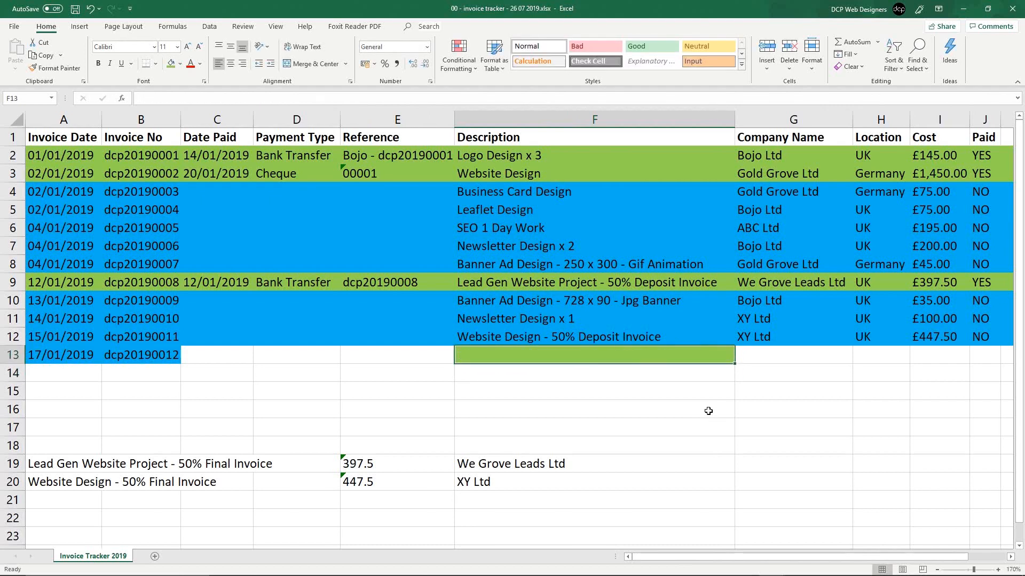
key("Escape")
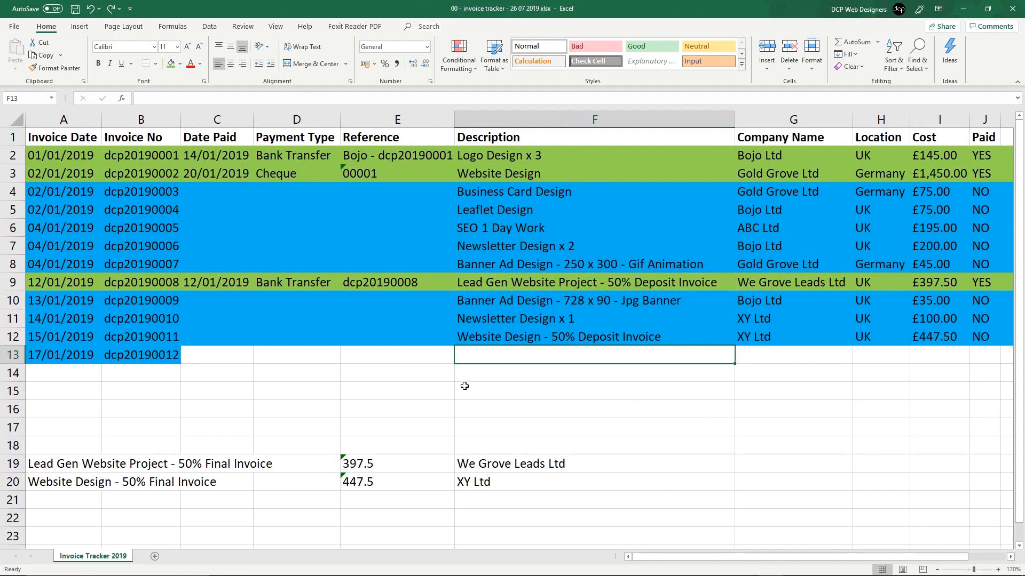
Copy "Lead Gen Website Project - 50% Final Invoice" from cell A19 into the Description cell F13 and save the workbook.
left_click(60, 463)
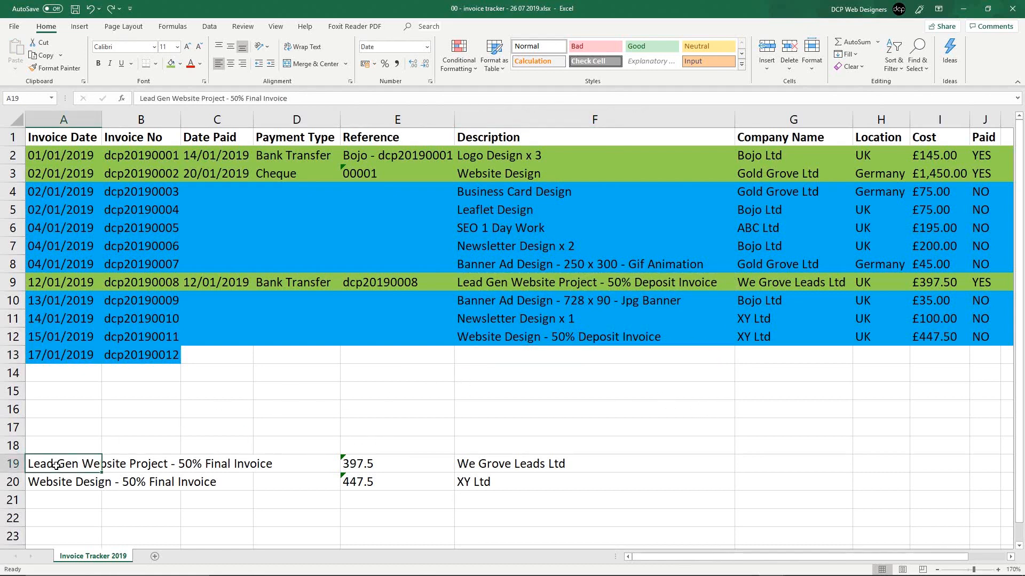
key("ctrl+c")
left_click(555, 356)
key("ctrl+v")
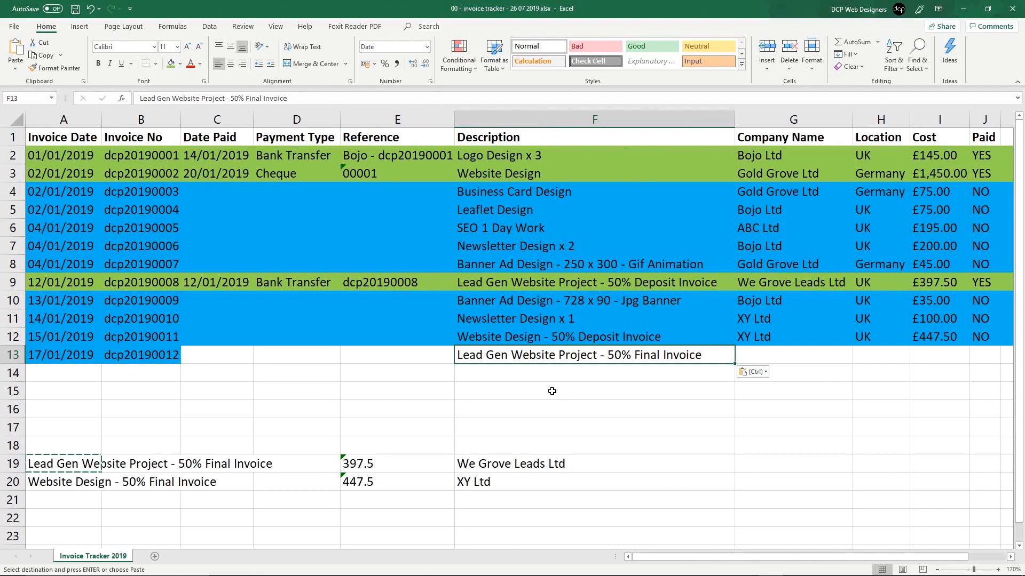
key("ctrl+s")
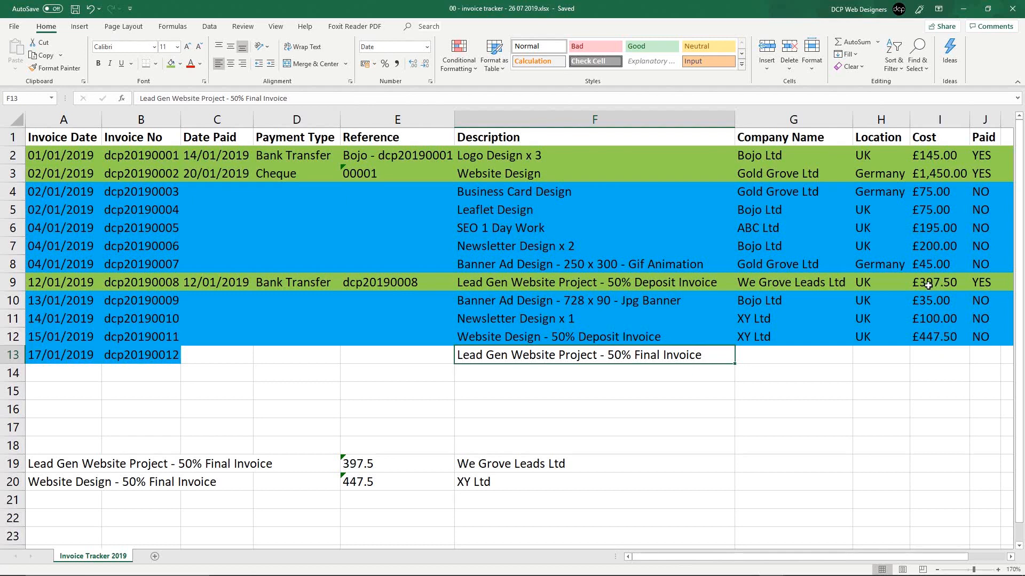
Copy the company, location, cost and paid cells of the deposit invoice, G9:J9, into row 13 starting at G13.
left_click(767, 282)
left_click_drag(767, 282, 985, 283)
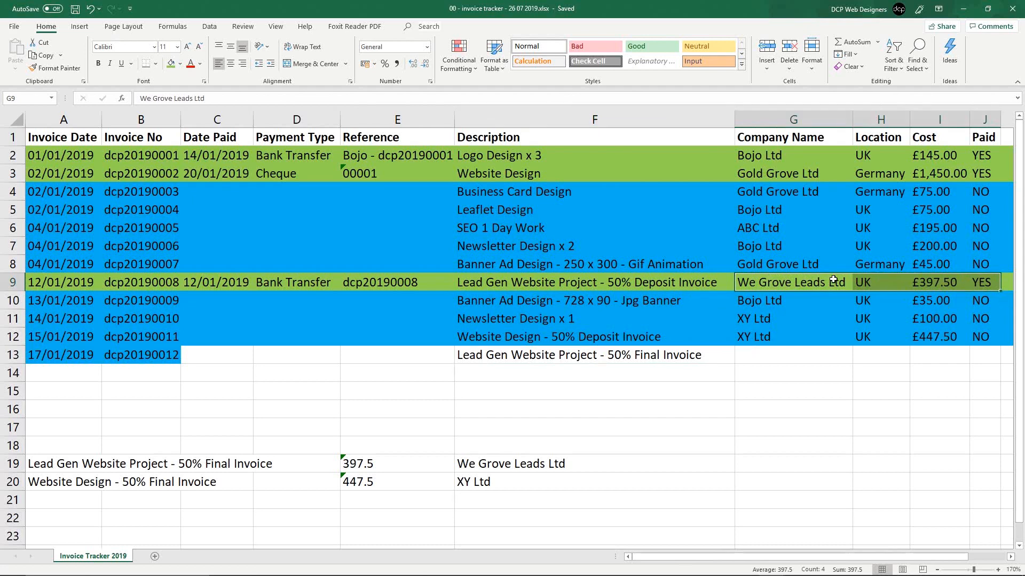
key("ctrl+c")
left_click(793, 356)
key("ctrl+v")
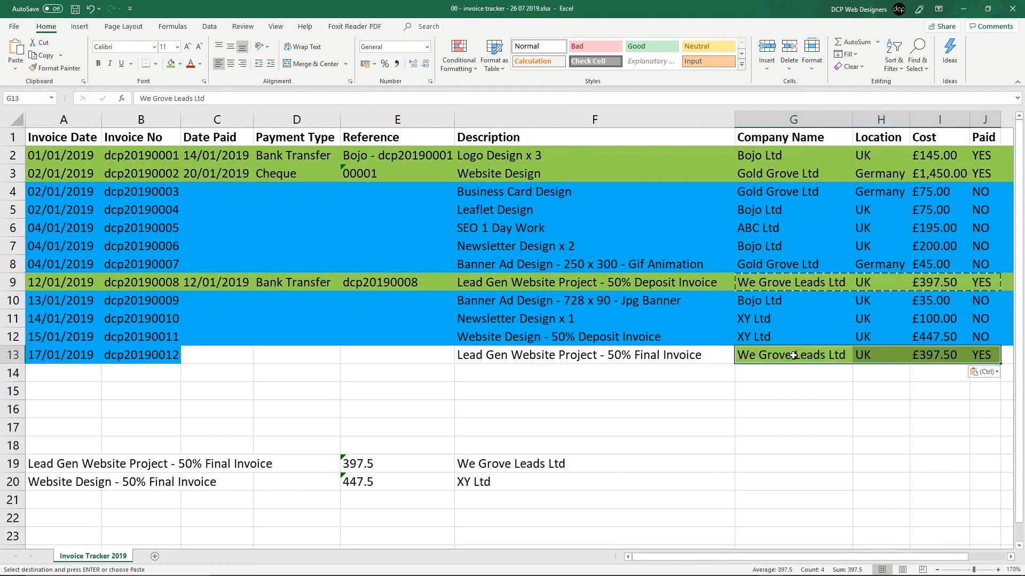
Change the Paid status of the final invoice in cell J13 to NO.
left_click(985, 353)
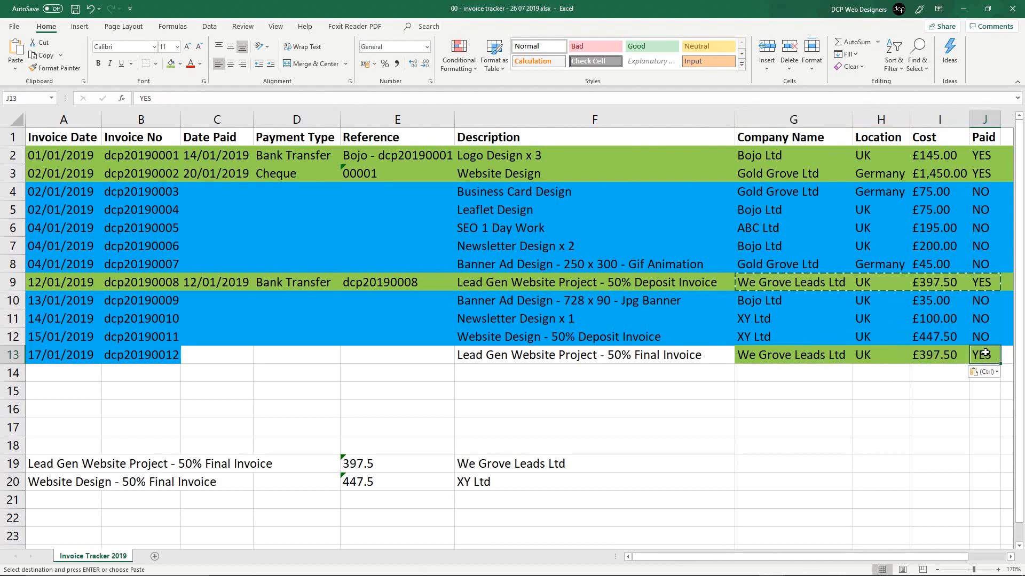
type("NO")
key("ctrl+Return")
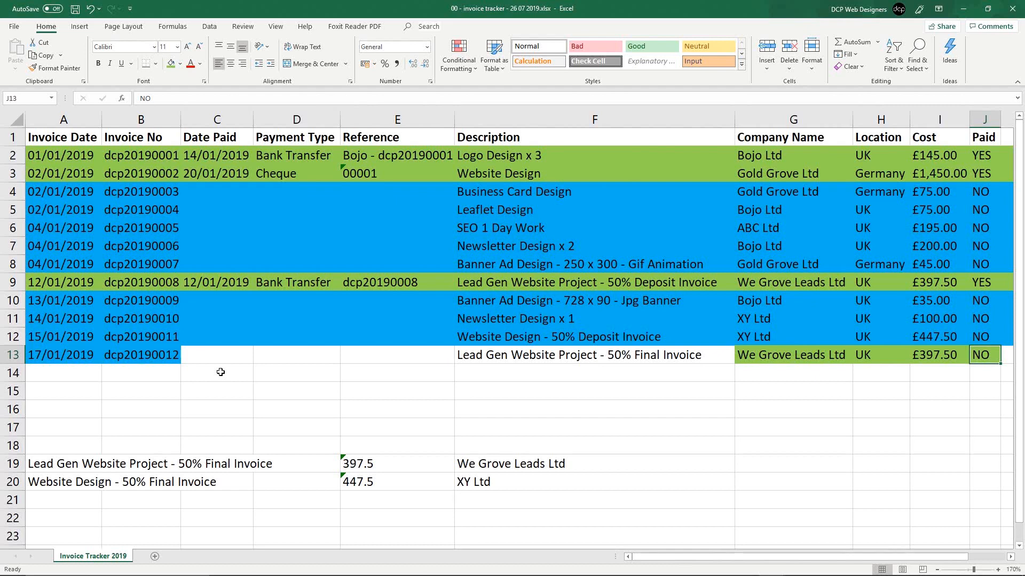
Fill all of row 13 with the same standard light blue as the other unpaid invoices.
left_click(11, 355)
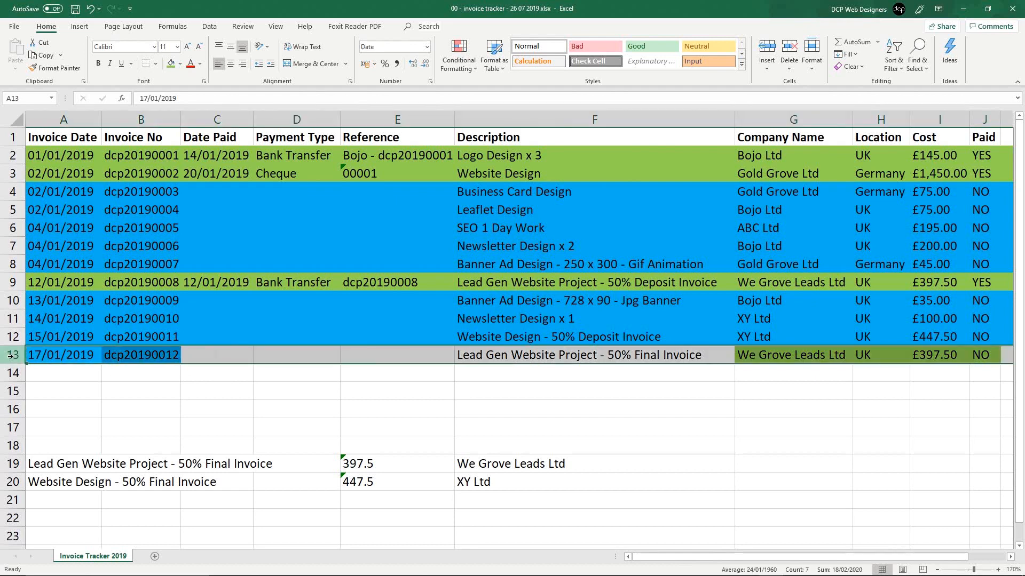
left_click(181, 63)
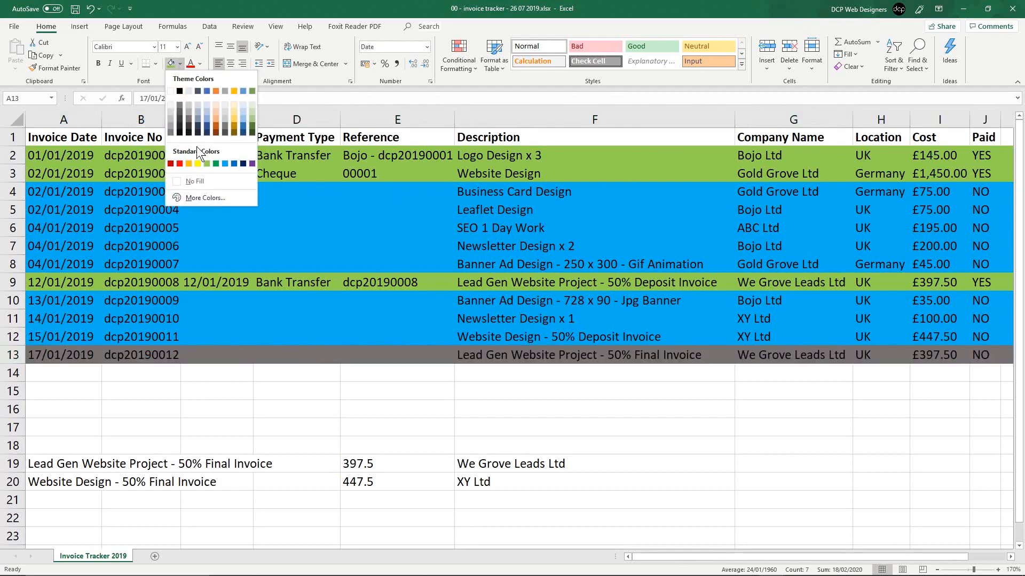
left_click(223, 163)
left_click(373, 360)
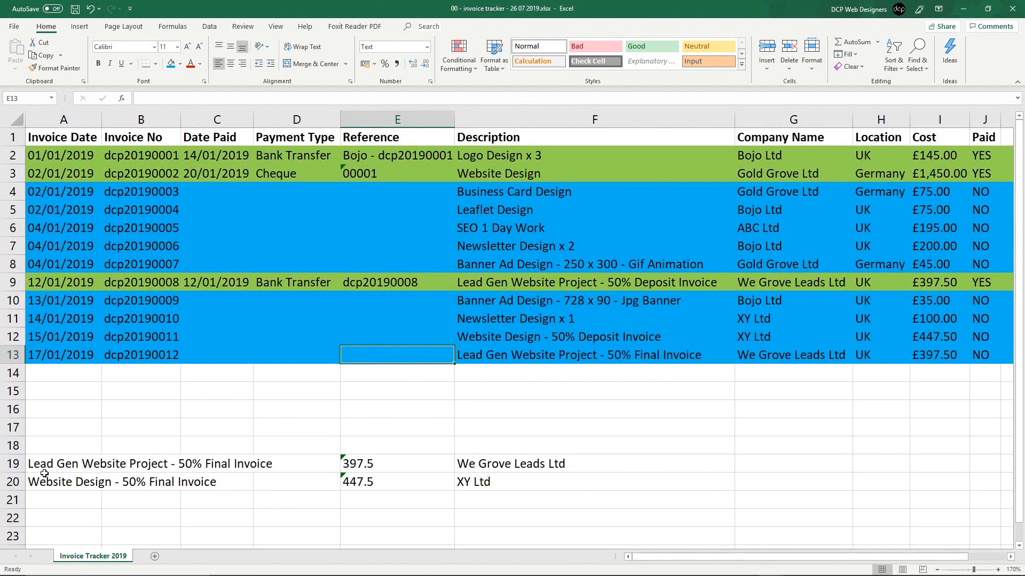
Delete row 19 holding the Lead Gen Website Project final invoice note and save the workbook.
left_click(5, 464)
right_click(7, 465)
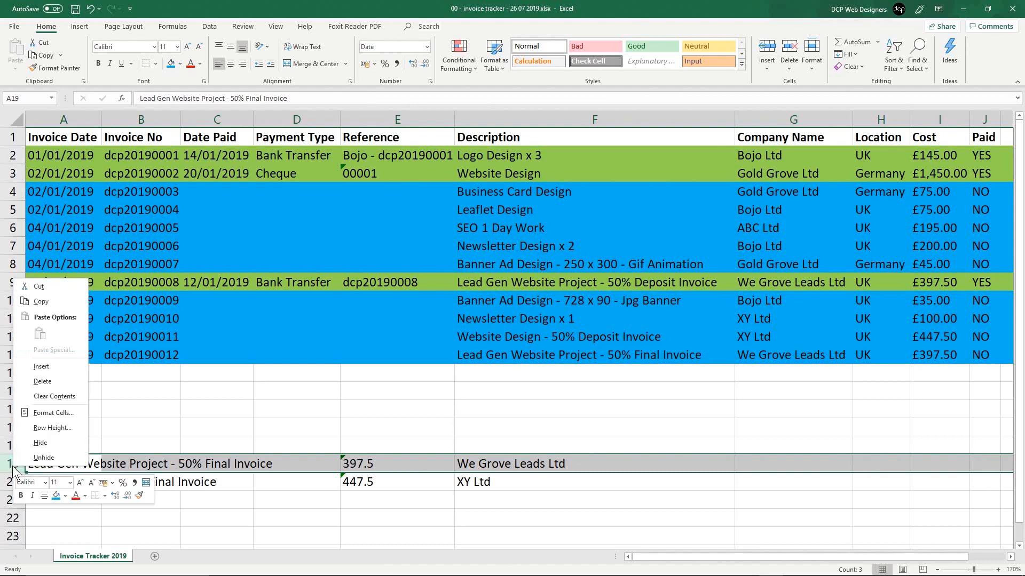
right_click(16, 465)
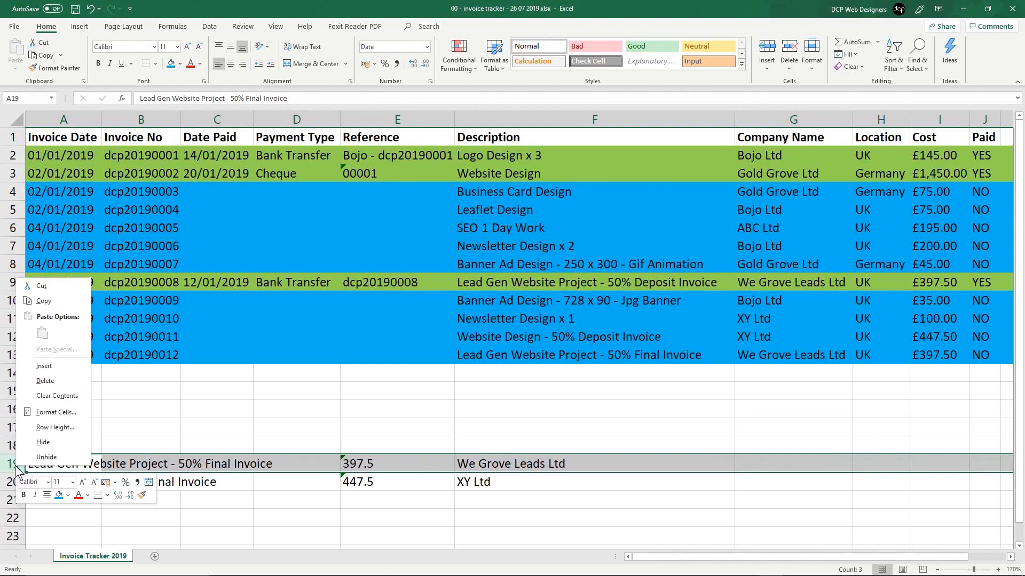
left_click(37, 383)
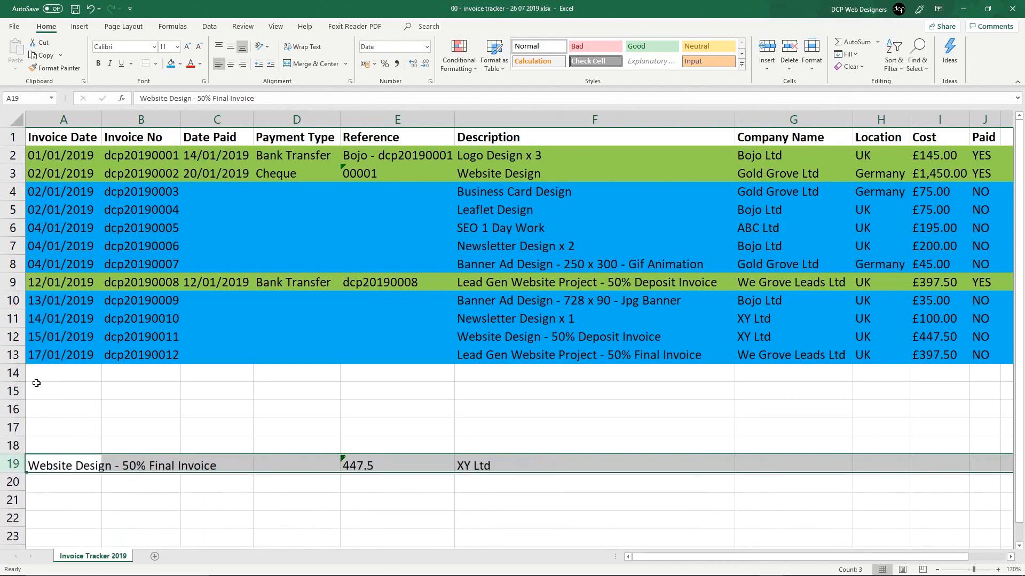
left_click(55, 439)
key("ctrl+s")
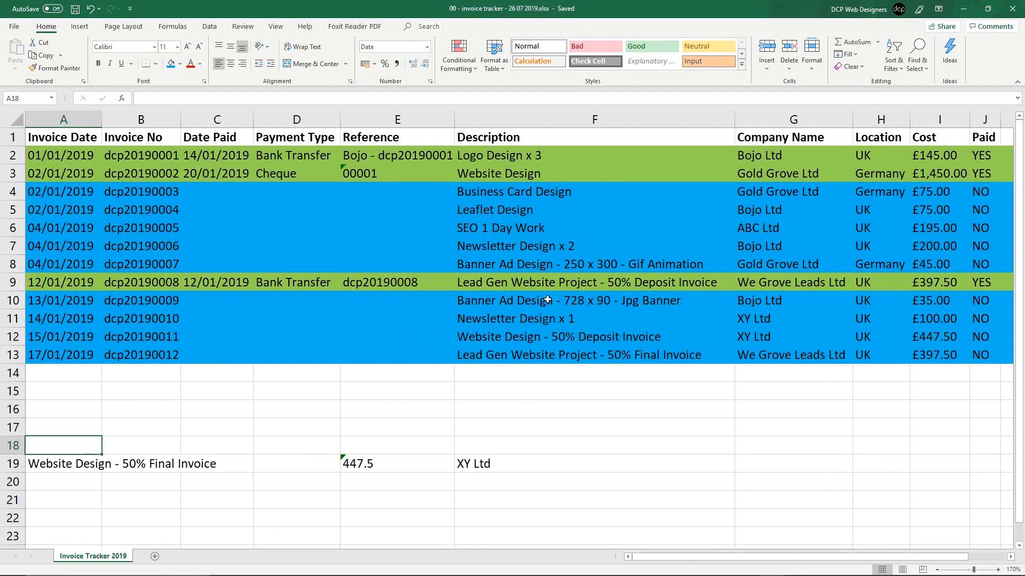
Close the workbook and open the Excel bookkeeping folder from the desktop in File Explorer.
left_click(1011, 10)
double_click(991, 33)
Rename the invoice tracker file to "00 - invoice tracker - 2019 - v1.xlsx".
left_click(492, 220)
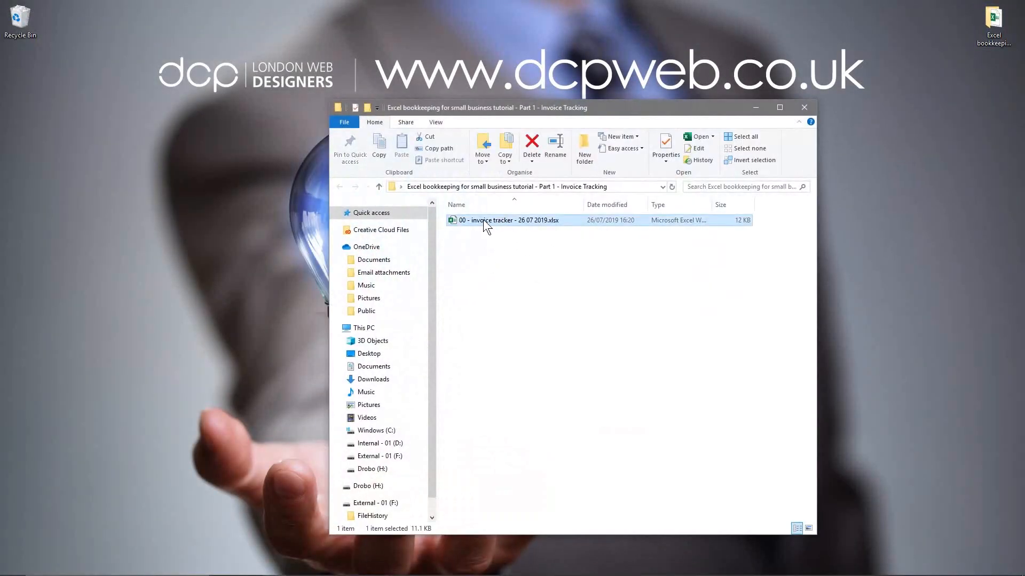
left_click(497, 227)
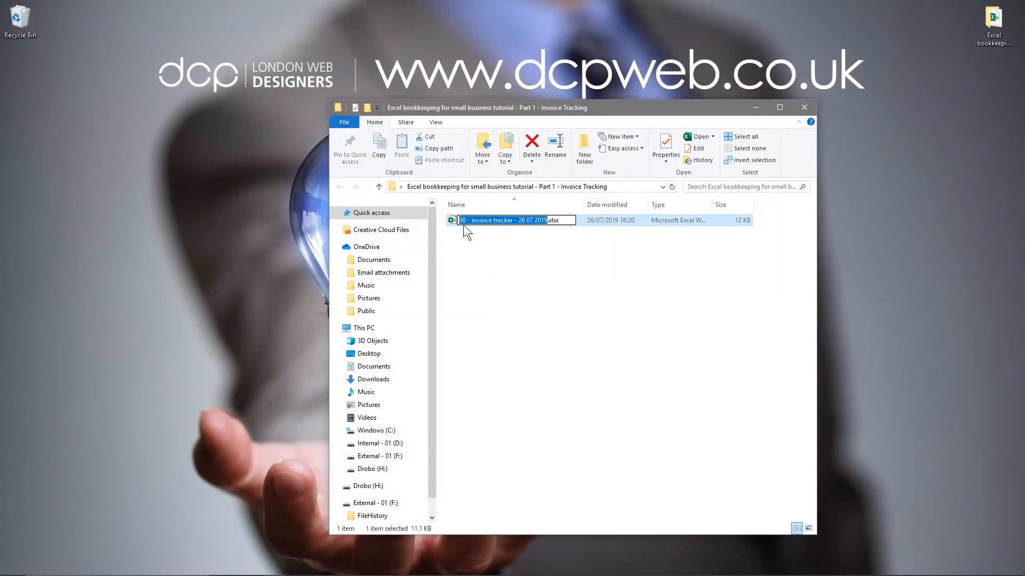
left_click(518, 224)
left_click_drag(518, 224, 547, 224)
type("2019 - ")
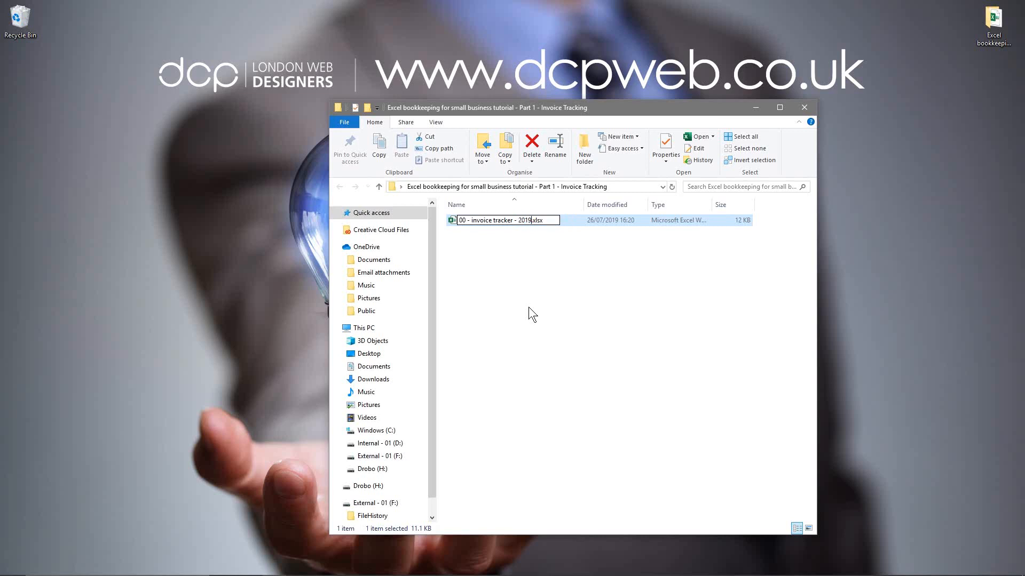
type("v1")
key("Return")
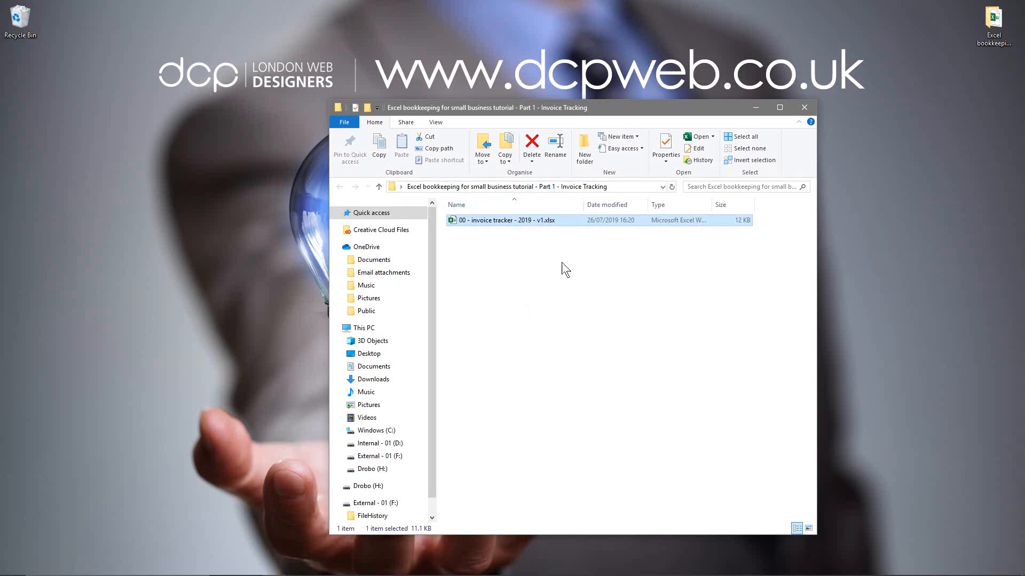
Fit the Name and Type columns to their contents and create a folder named "00 - Archive".
double_click(585, 204)
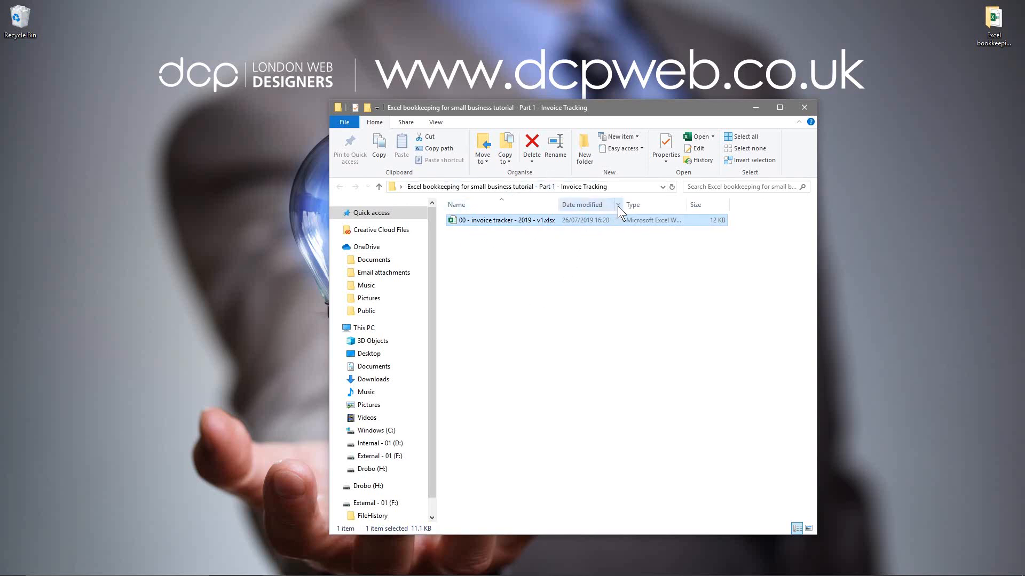
double_click(686, 200)
right_click(477, 290)
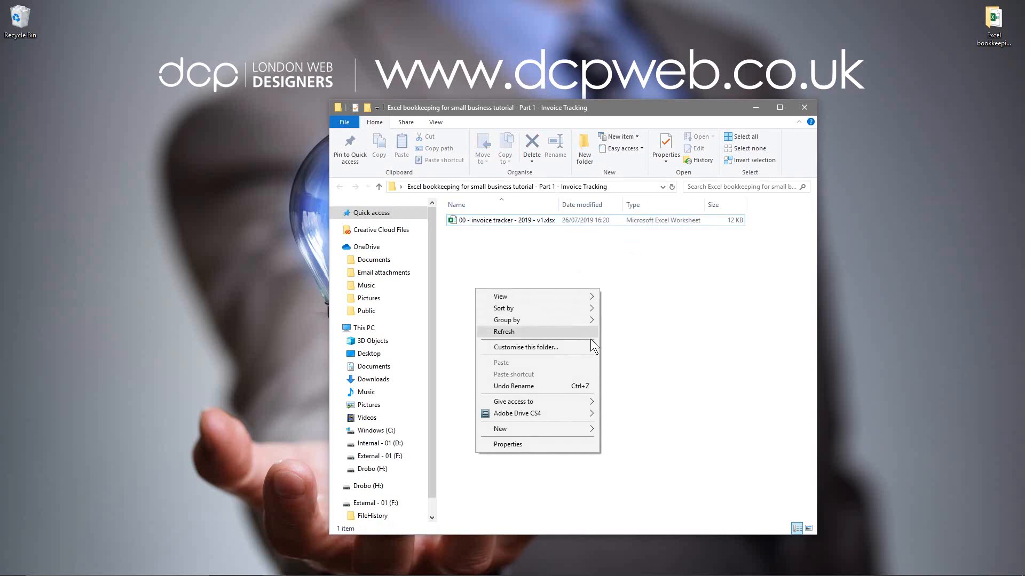
mouse_move(556, 429)
left_click(683, 272)
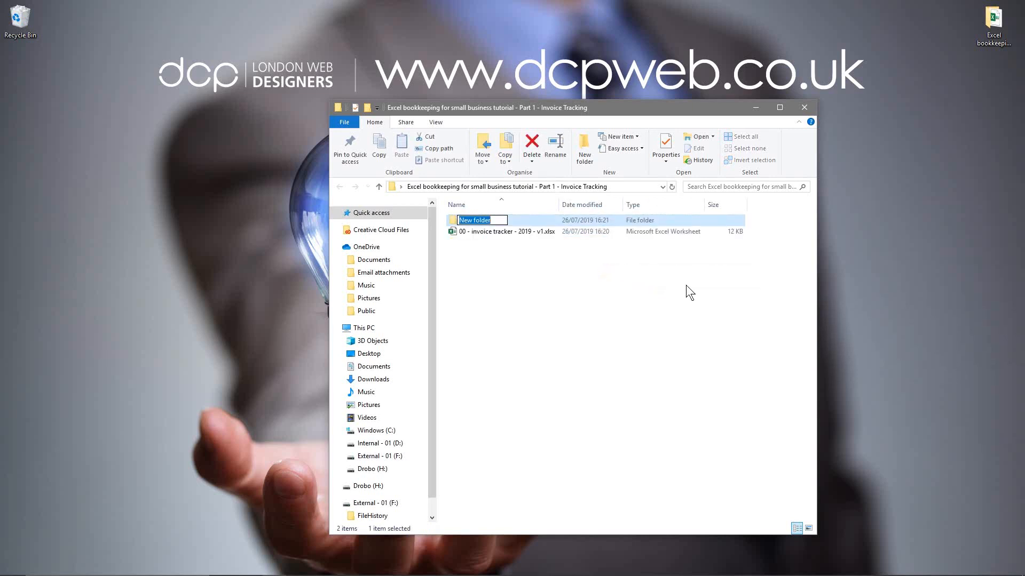
type("00 - Archive")
key("Return")
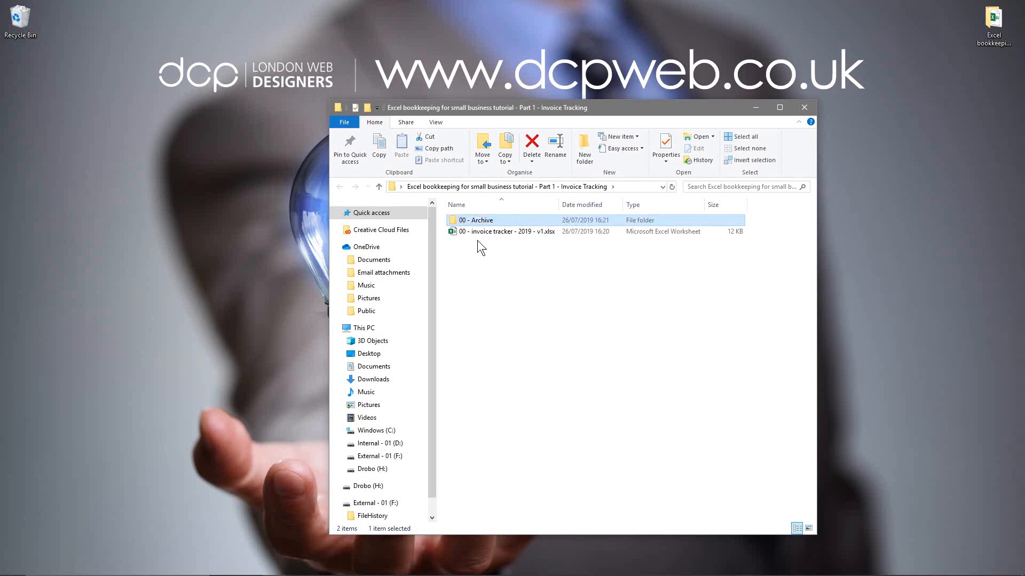
Copy the file "00 - invoice tracker - 2019 - v1.xlsx" into the "00 - Archive" folder.
left_click(517, 232)
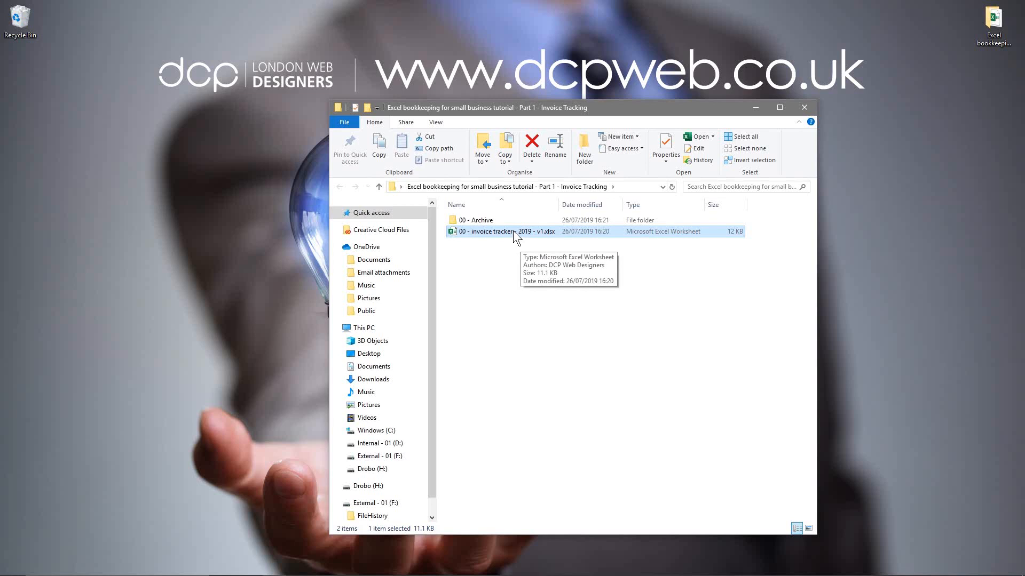
mouse_move(510, 233)
left_mouse_down()
mouse_move(511, 274)
mouse_move(507, 222)
left_mouse_up()
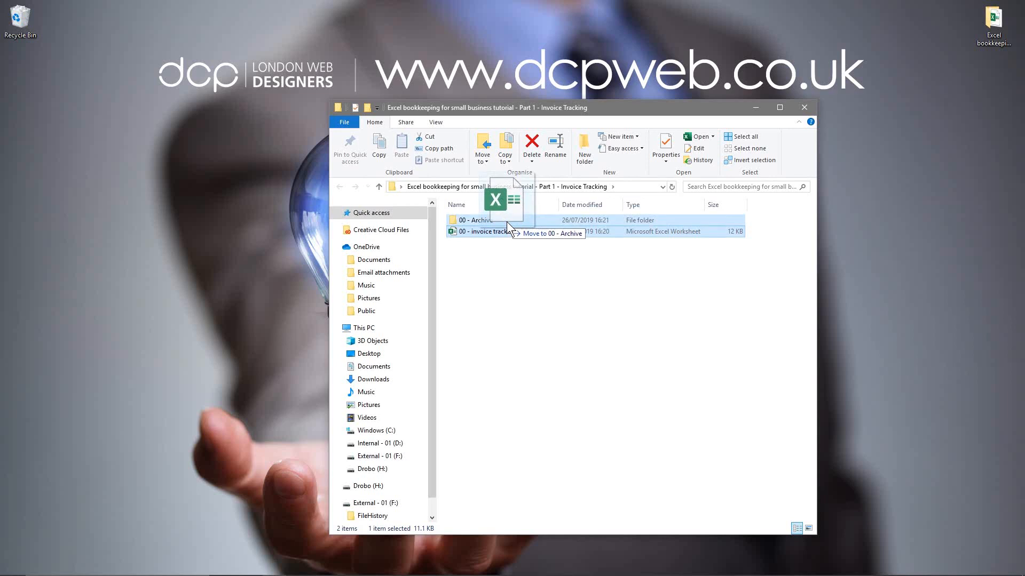
left_click_drag(507, 222, 507, 222)
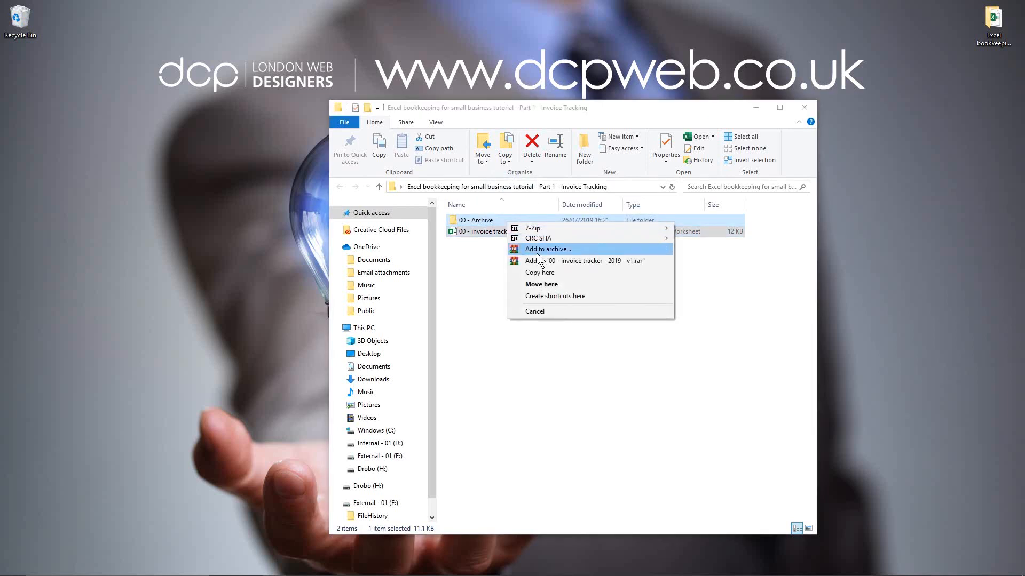
left_click(546, 273)
Try the version suffix v2 in the name of the invoice tracker file outside the archive folder.
left_click(538, 232)
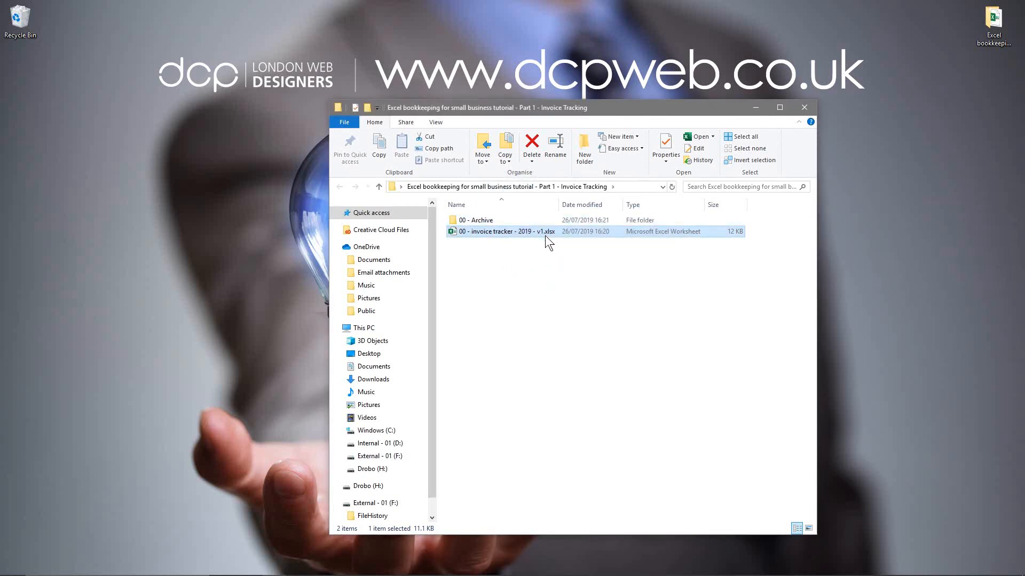
key("Right")
key("BackSpace")
type("2")
key("Return")
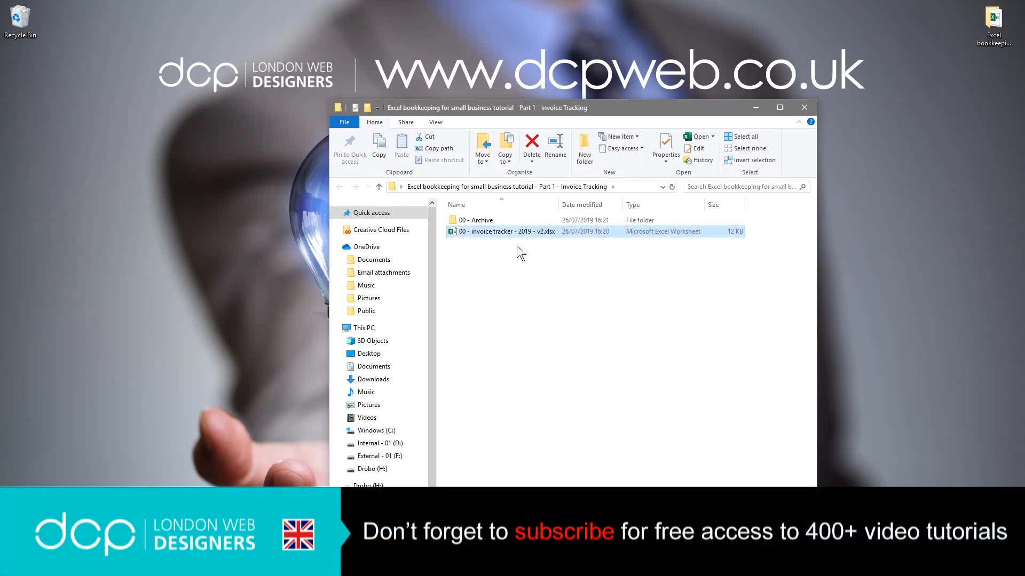
Undo the last rename of the invoice tracker file.
key("ctrl+z")
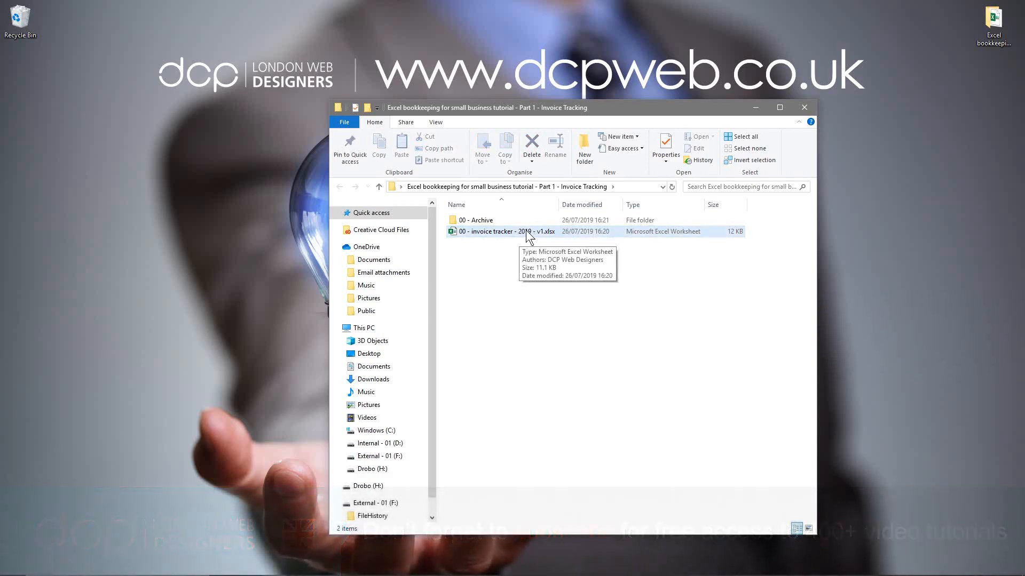
left_click(512, 237)
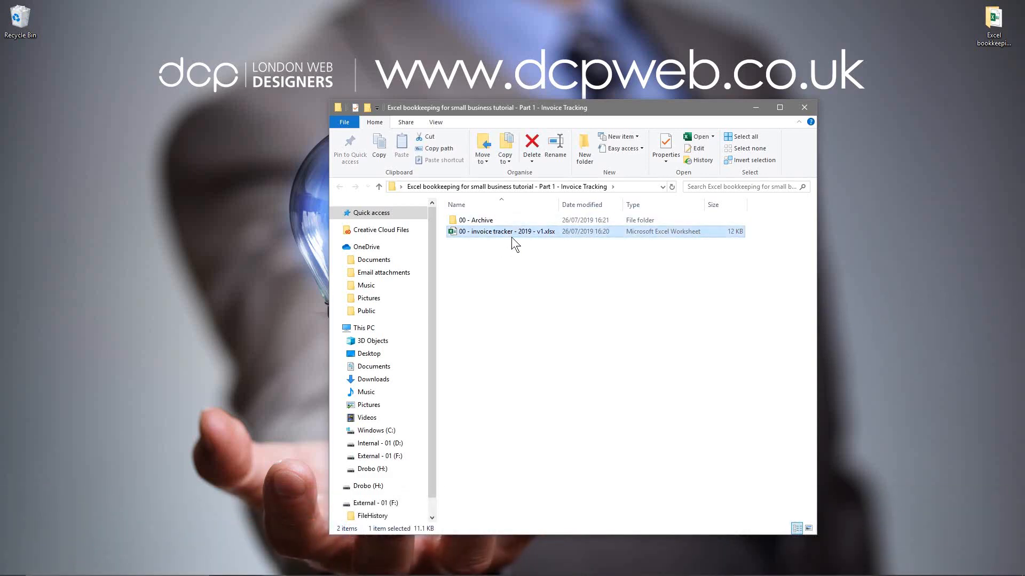
left_click(510, 232)
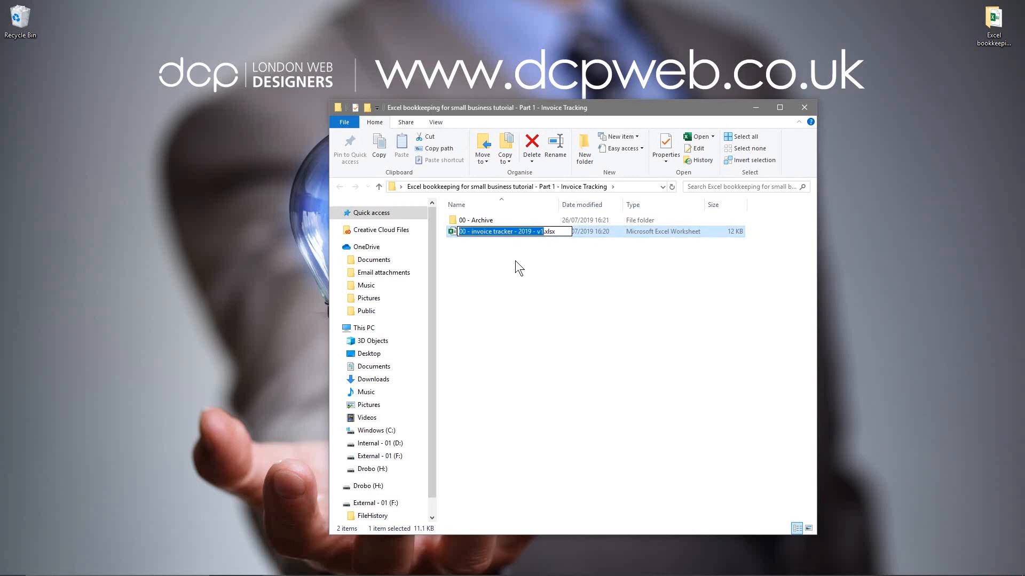
key("Escape")
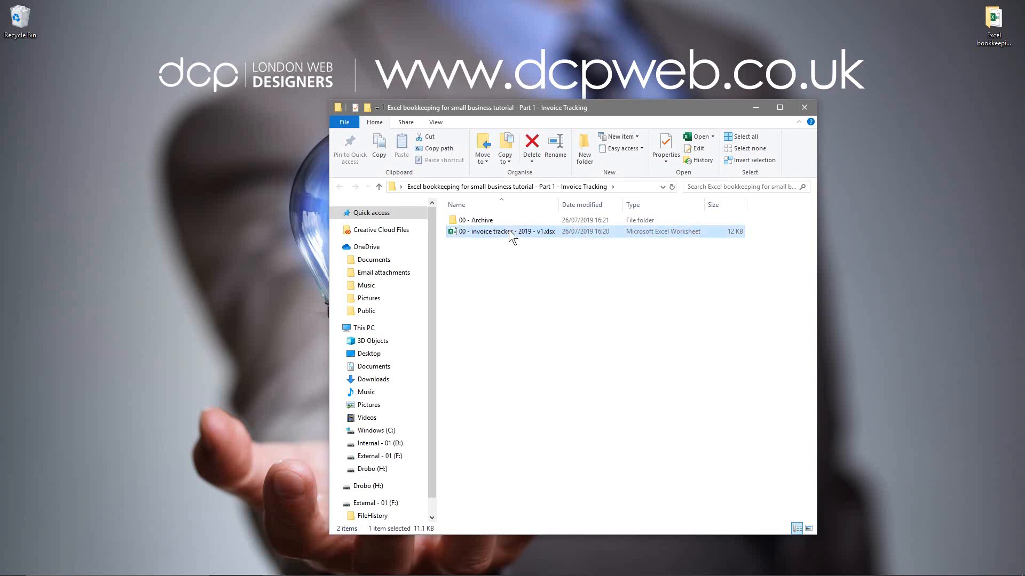
Rename the invoice tracker in the main bookkeeping folder to "00 - invoice tracker - 2019 - v2.xlsx".
left_click(509, 232)
key("Right")
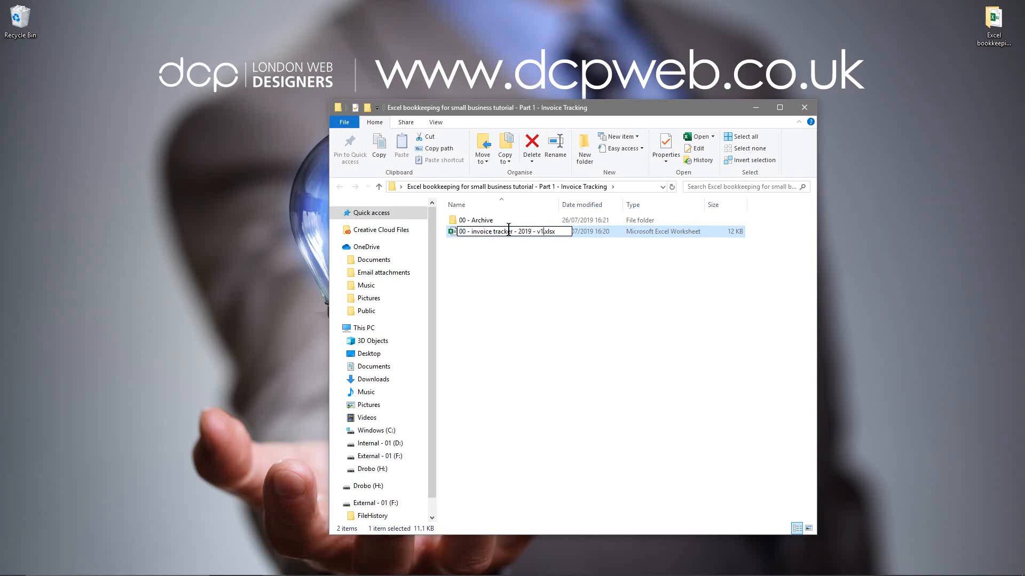
key("BackSpace")
type("2")
key("Return")
Examine the empty rows 14 to 16 in the v2 workbook and close it together with the blank workbook.
double_click(509, 230)
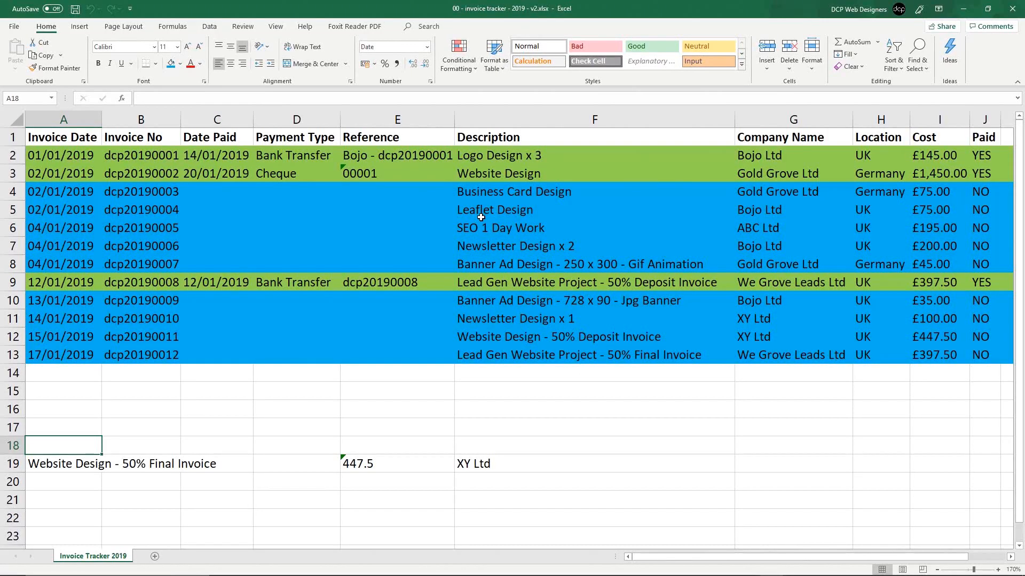
left_click_drag(13, 373, 7, 414)
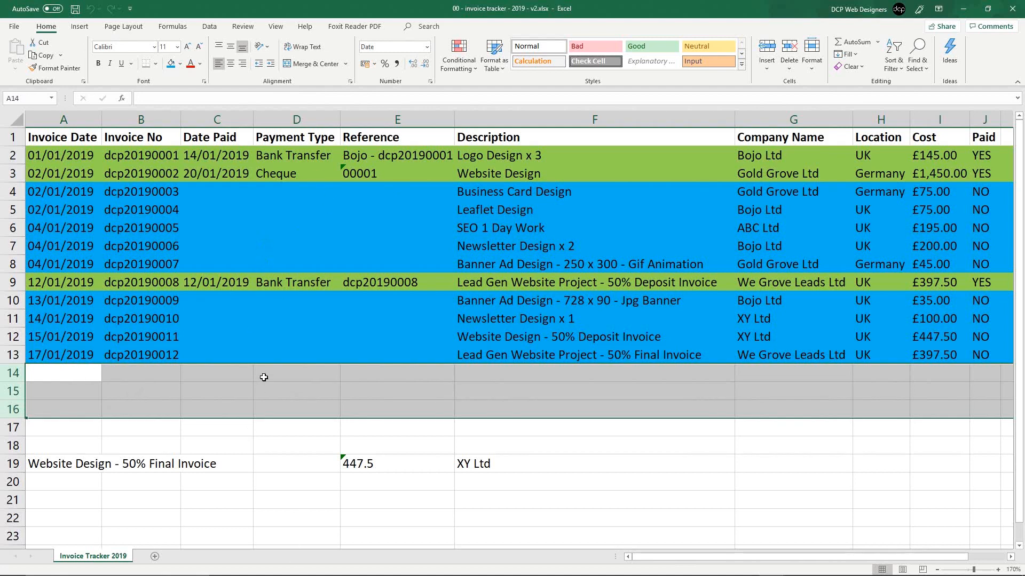
left_click_drag(12, 373, 11, 409)
left_click(1008, 7)
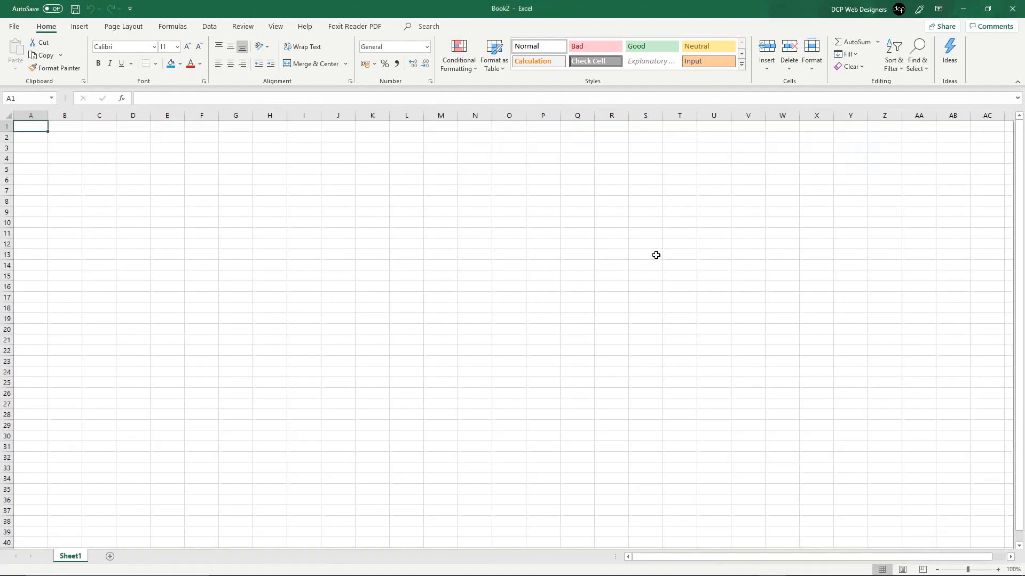
left_click(1011, 8)
Check the contents of the "00 - Archive" folder and open the v2 invoice tracker in a maximized window.
double_click(491, 220)
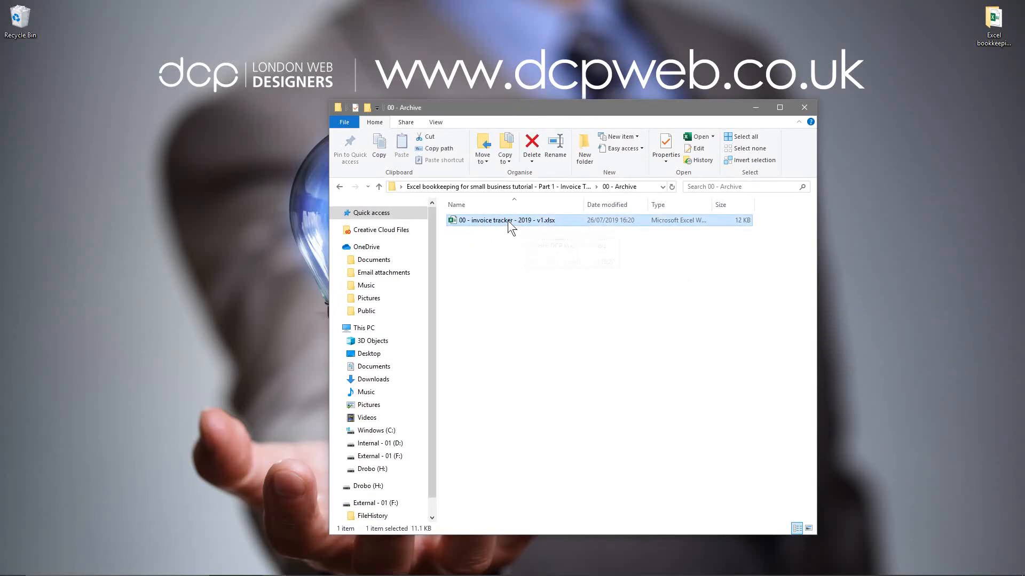
left_click(339, 186)
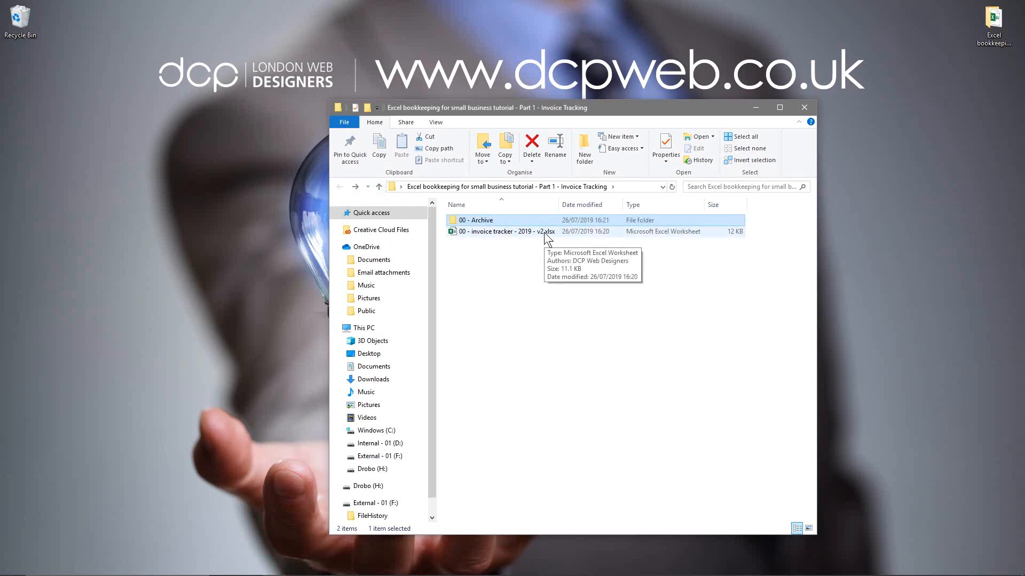
left_click(544, 232)
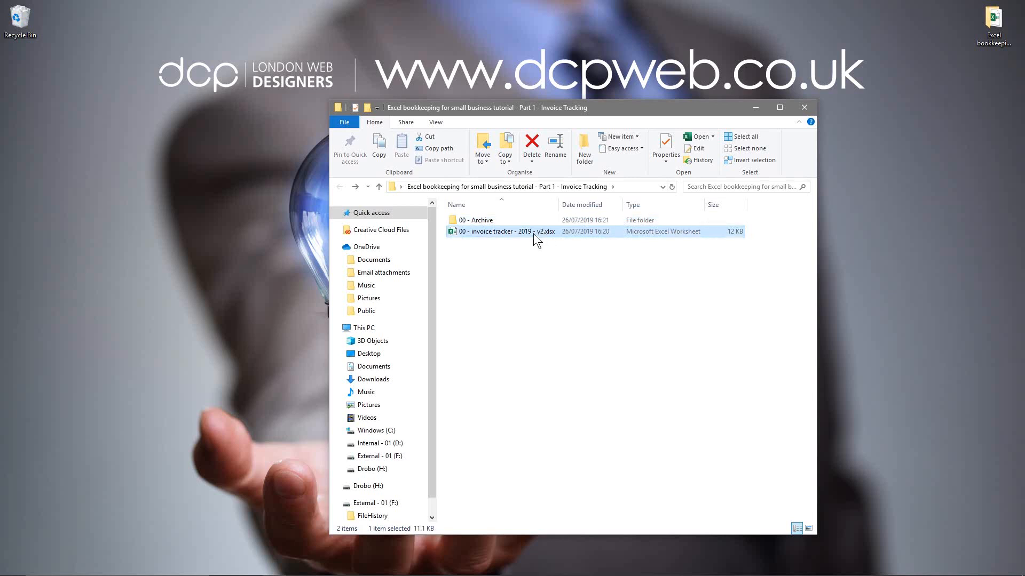
double_click(533, 233)
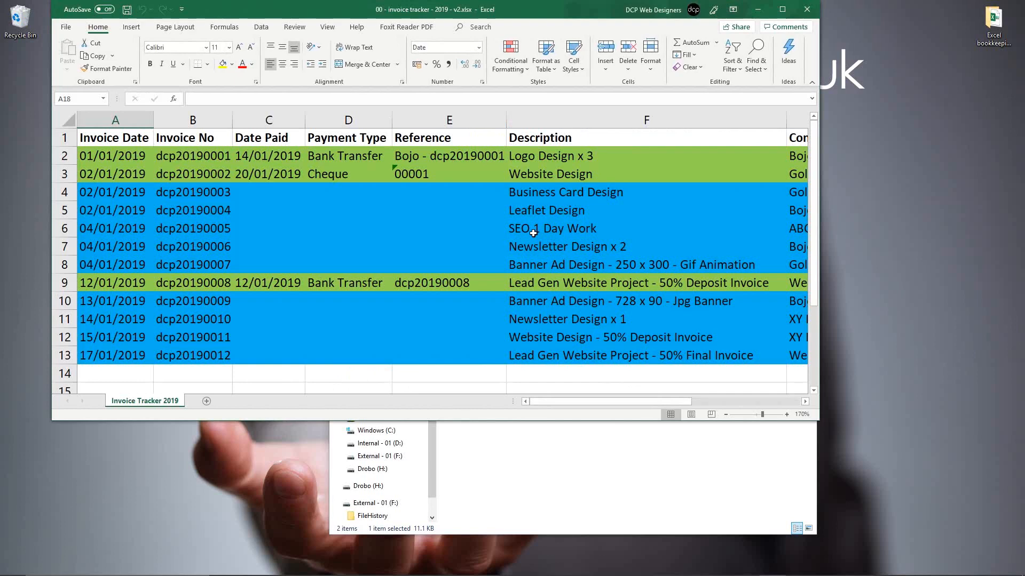
left_click(782, 9)
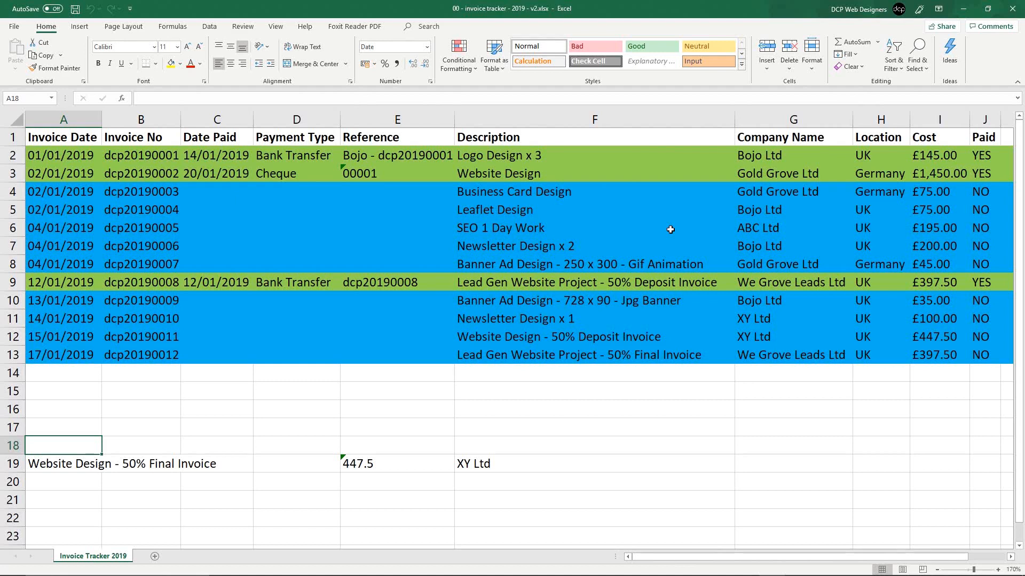
Save the v2 invoice tracker and close both the workbook and the File Explorer window.
left_click(213, 396)
key("ctrl+s")
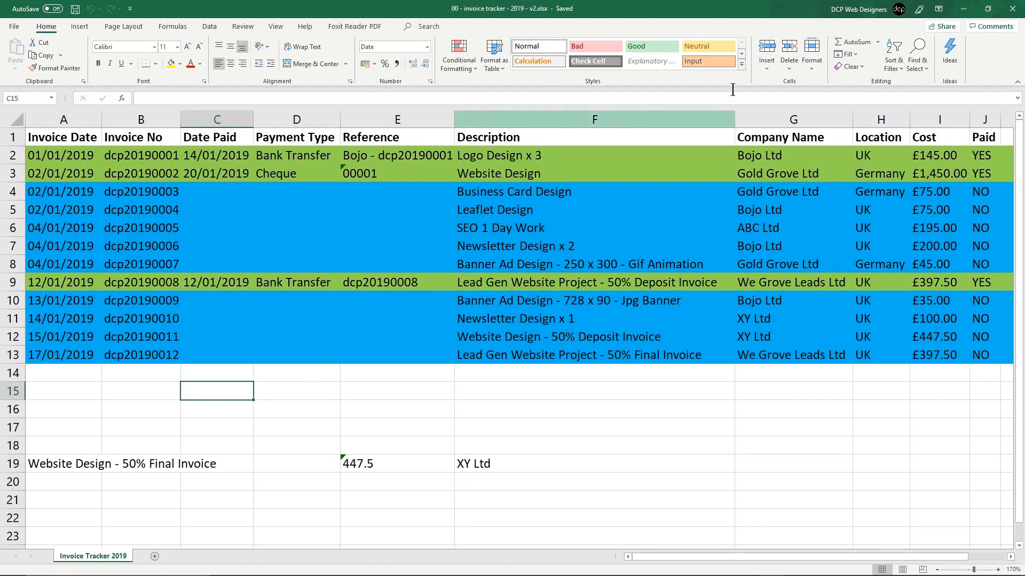
left_click(1012, 9)
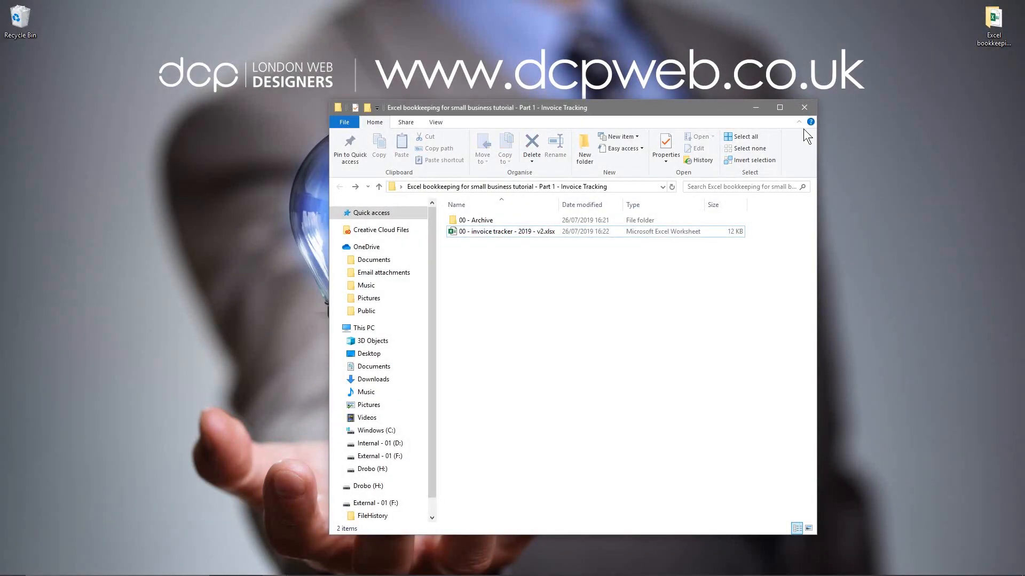
left_click(804, 107)
Check the archive inside the desktop's Excel bookkeeping folder and open "00 - invoice tracker - 2019 - v2.xlsx".
left_click(990, 32)
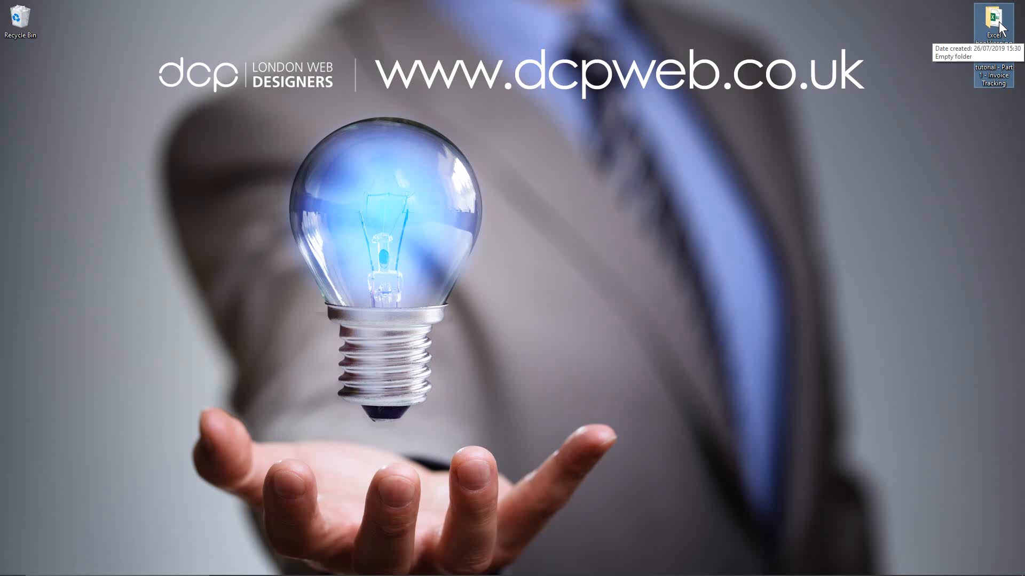
double_click(994, 22)
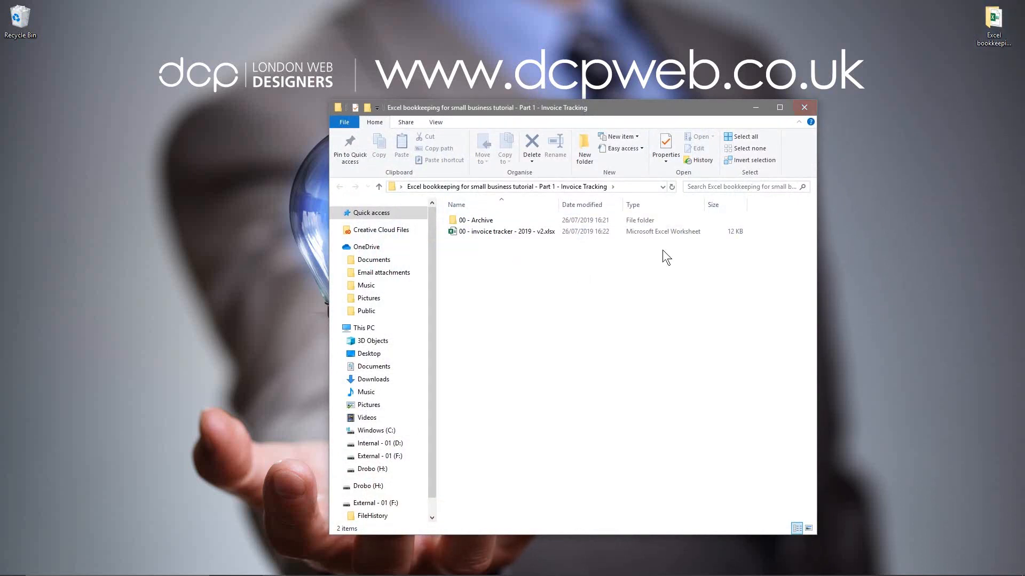
left_click(494, 233)
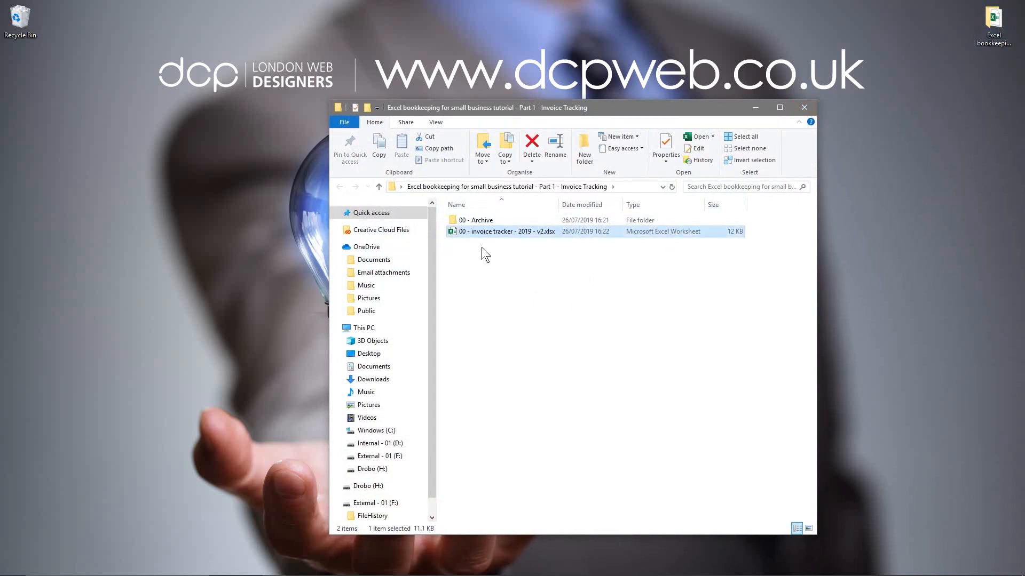
double_click(482, 220)
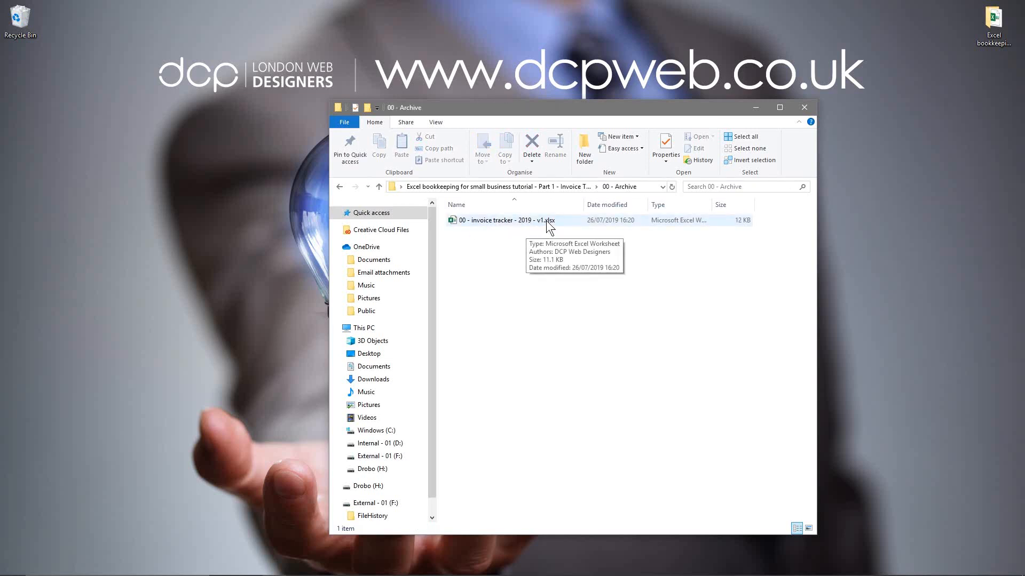
left_click(341, 186)
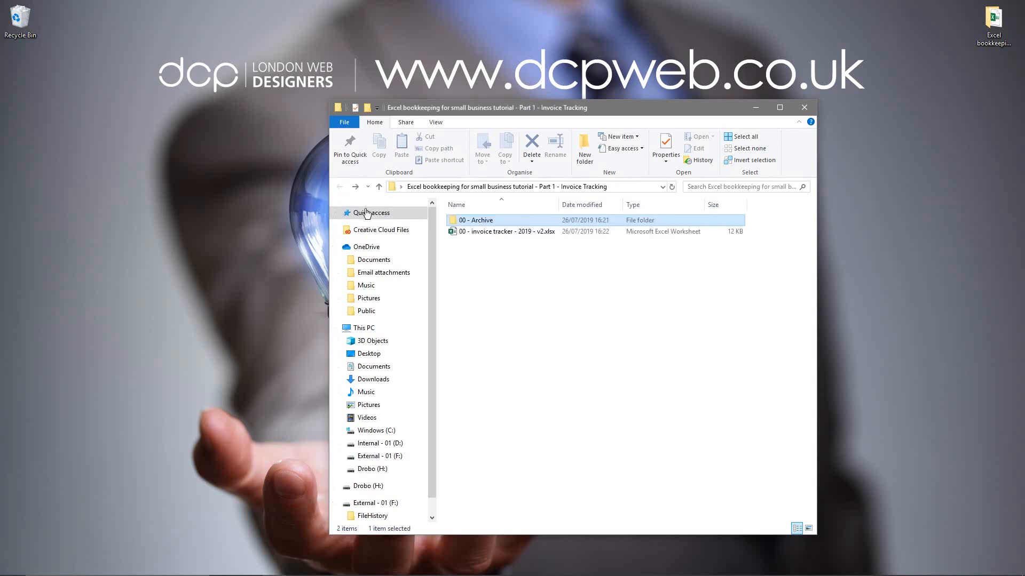
left_click(460, 234)
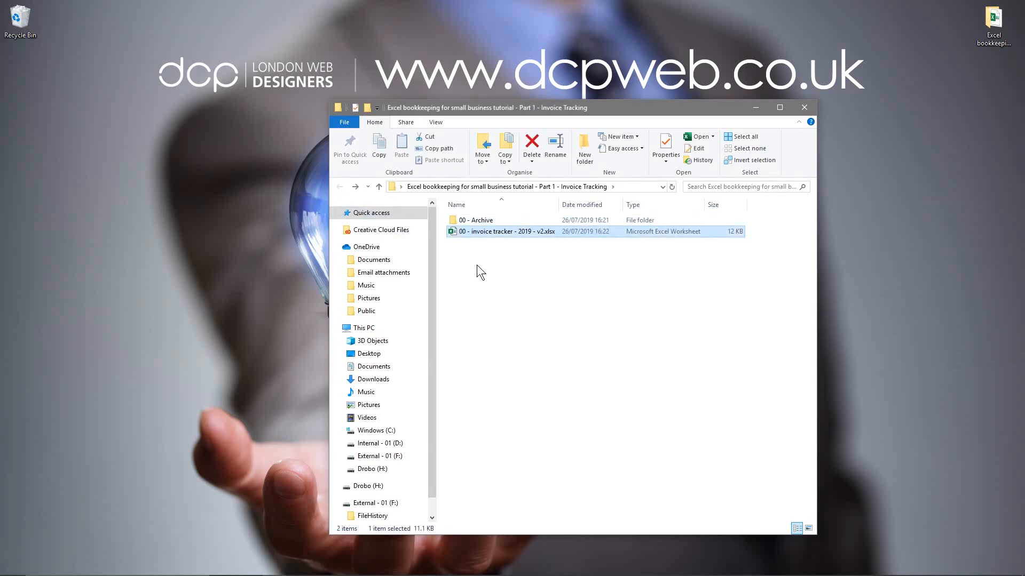
left_click(519, 276)
double_click(519, 232)
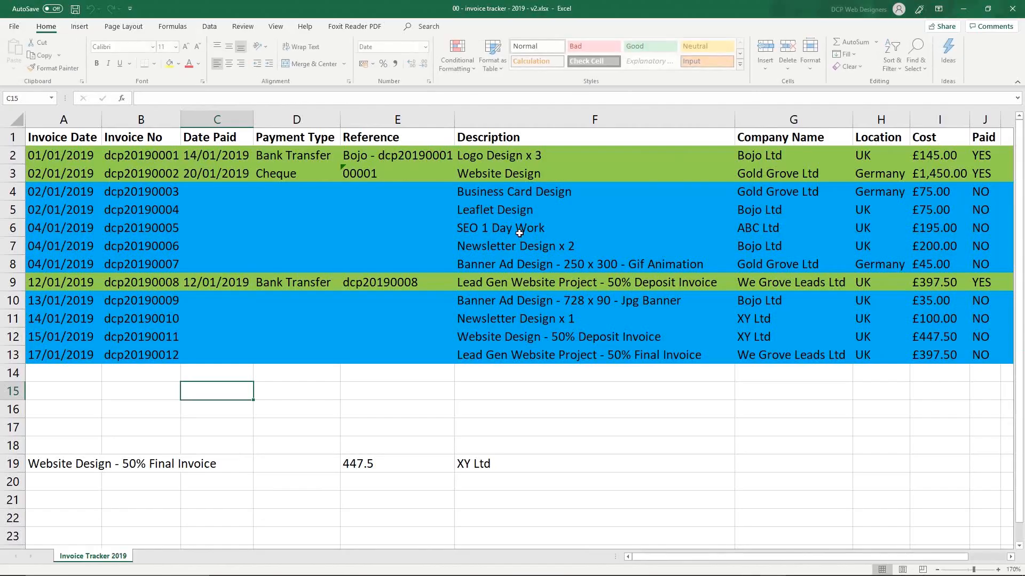
Review the tracker's header row, its individual columns and the invoice entries in rows 2 to 13.
left_click(14, 137)
left_click_drag(13, 137, 13, 355)
left_click(75, 119)
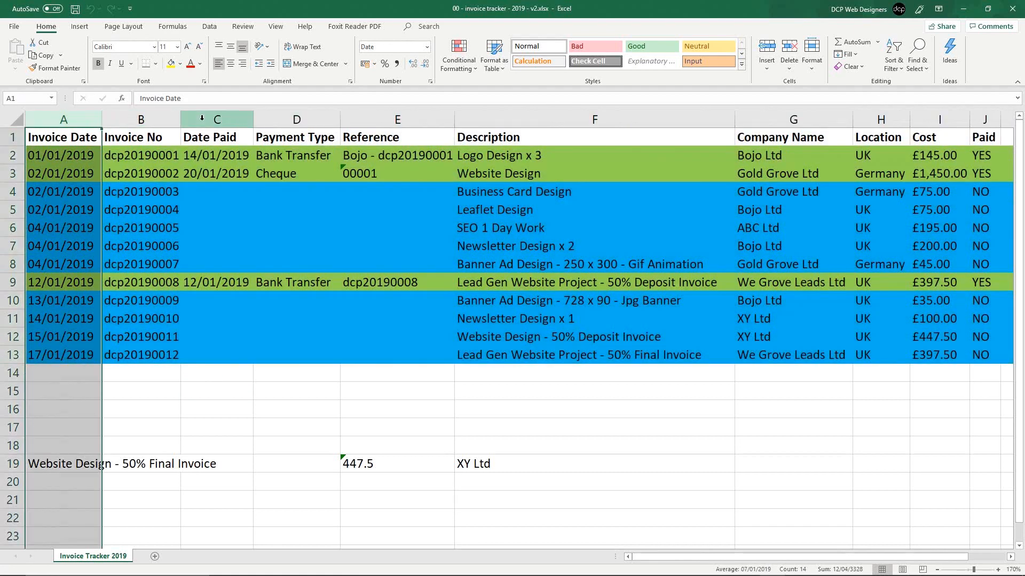
left_click(202, 118)
left_click(297, 120)
left_click(398, 120)
left_click(541, 137)
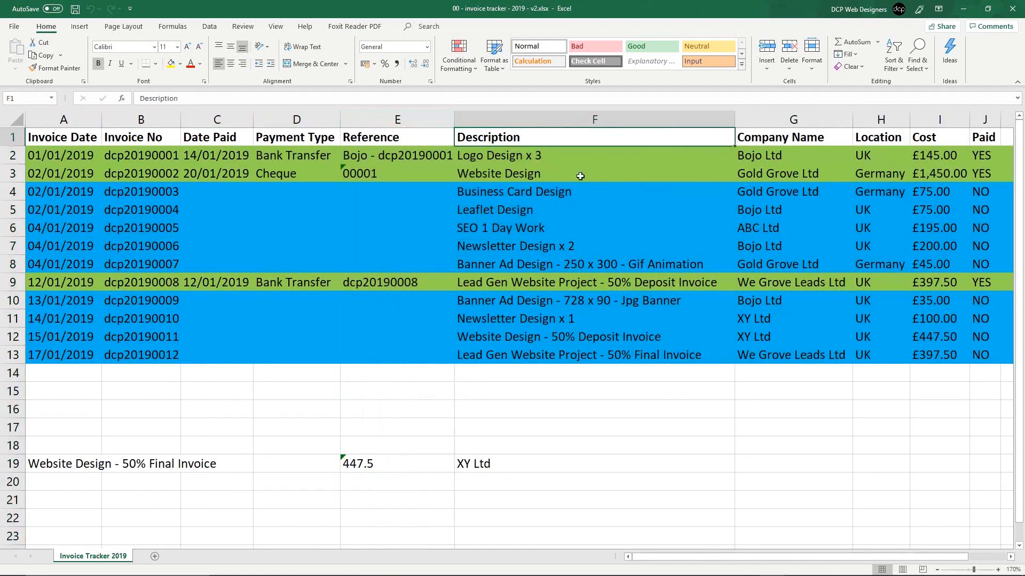
left_click(142, 226)
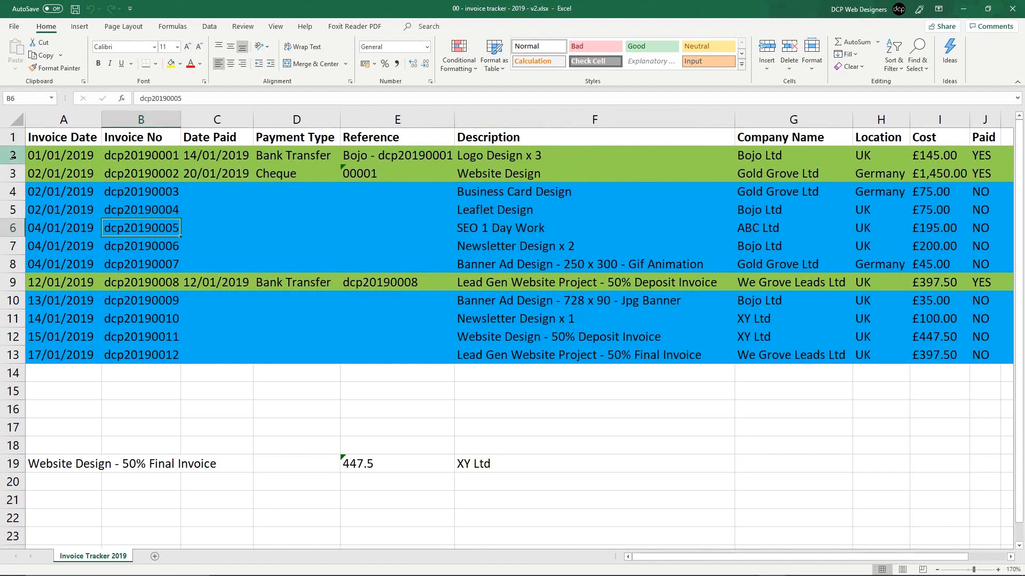
left_click_drag(14, 155, 8, 356)
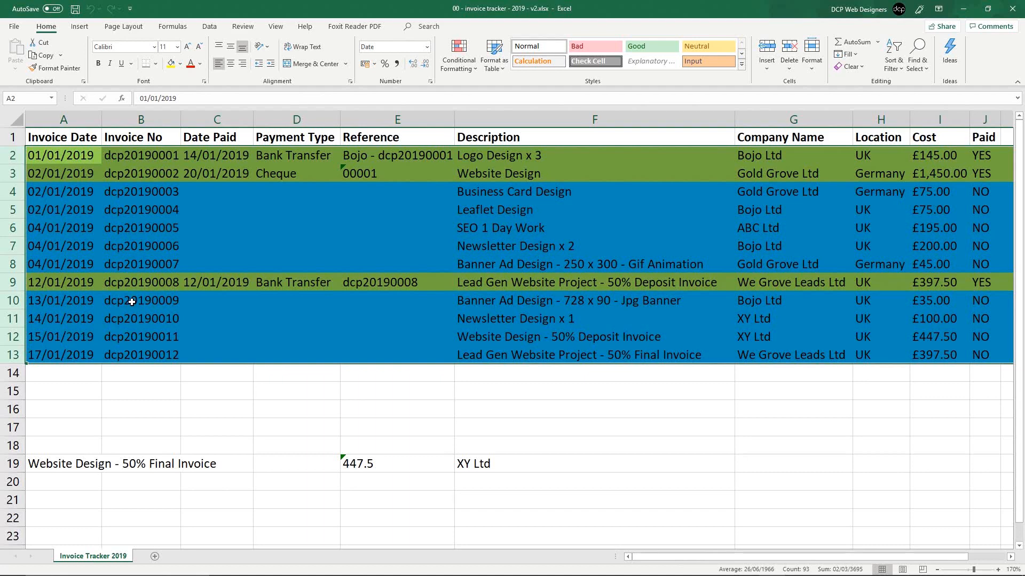
Add filters to the header row of the invoice tracker.
left_click(15, 135)
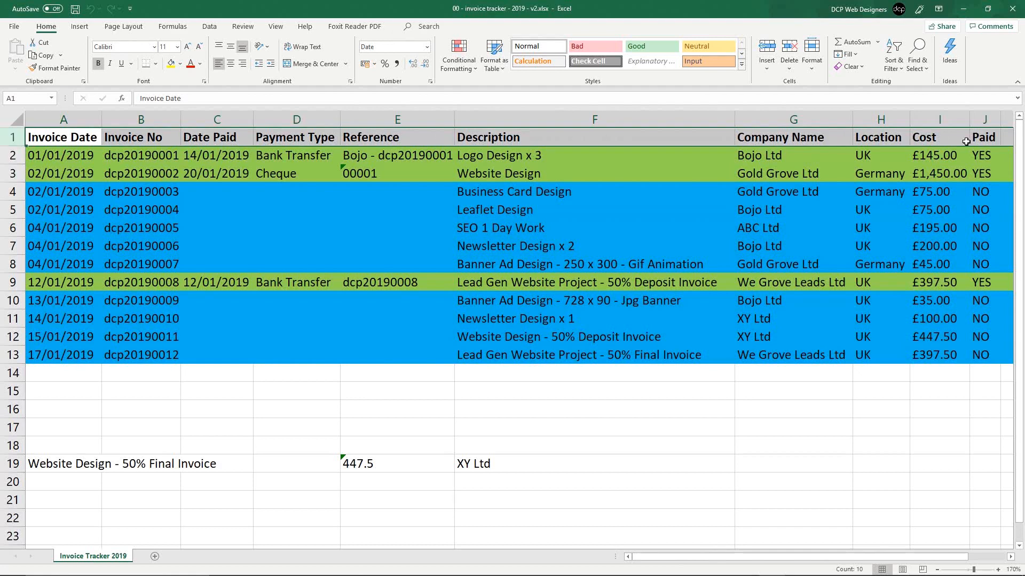
left_click(209, 26)
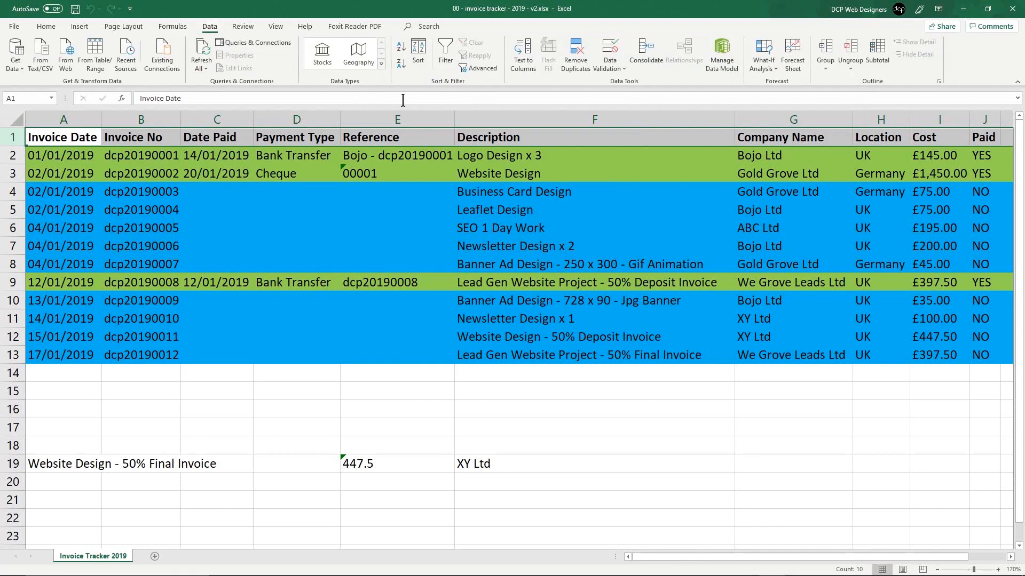
left_click(443, 59)
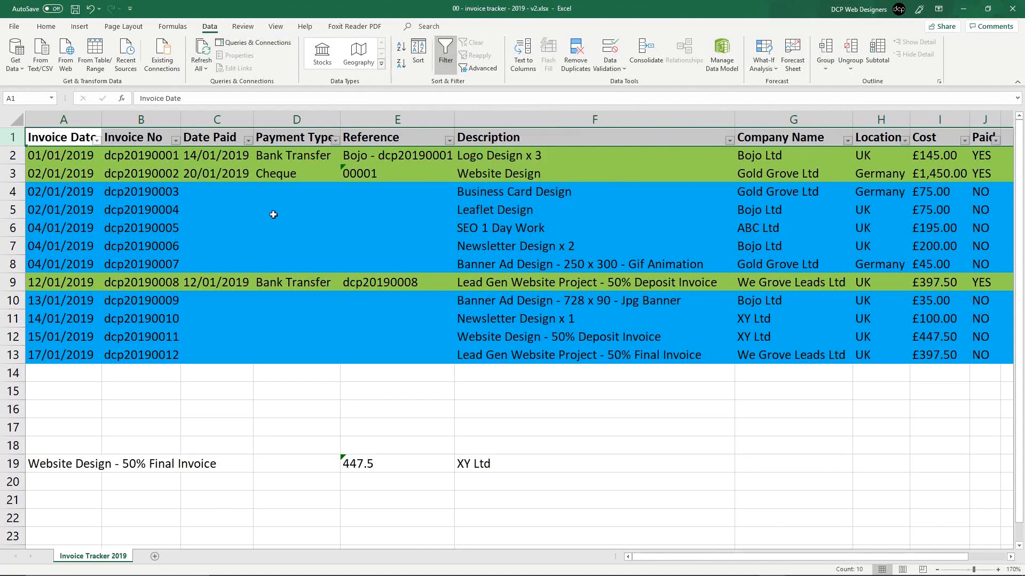
left_click(273, 172)
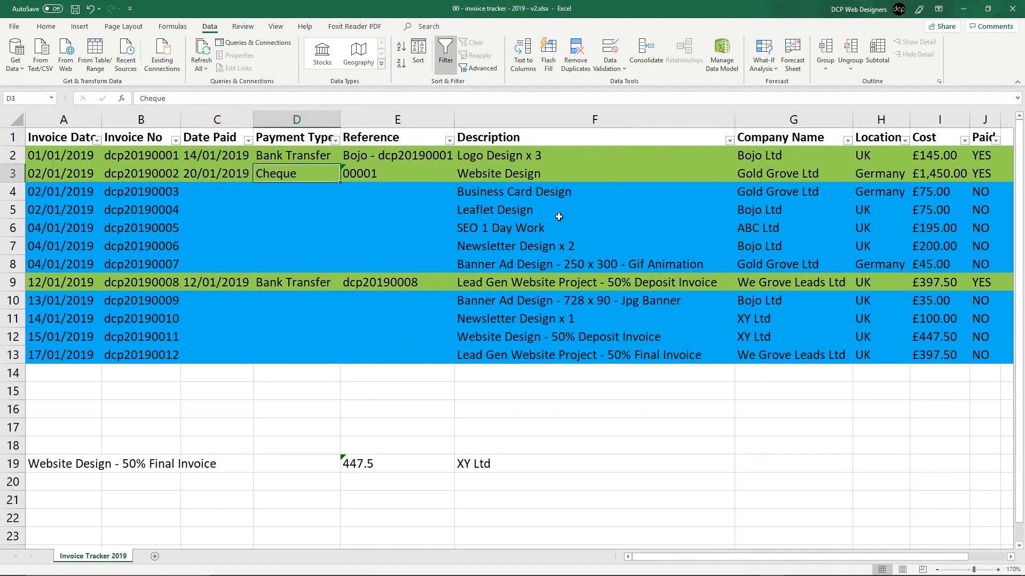
Filter the Paid column to show only the YES invoices and look over the filtered rows.
left_click(995, 140)
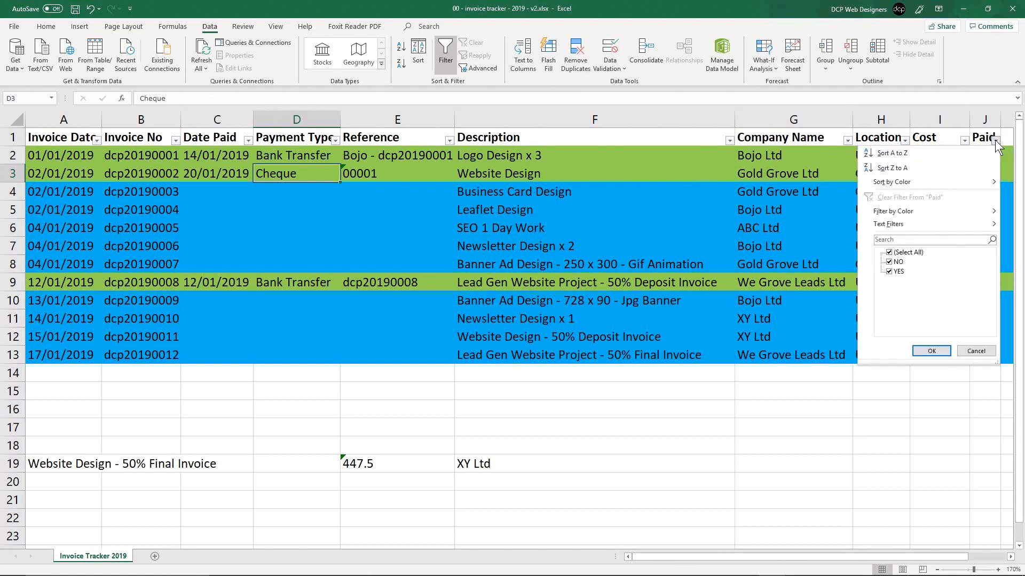
left_click(894, 254)
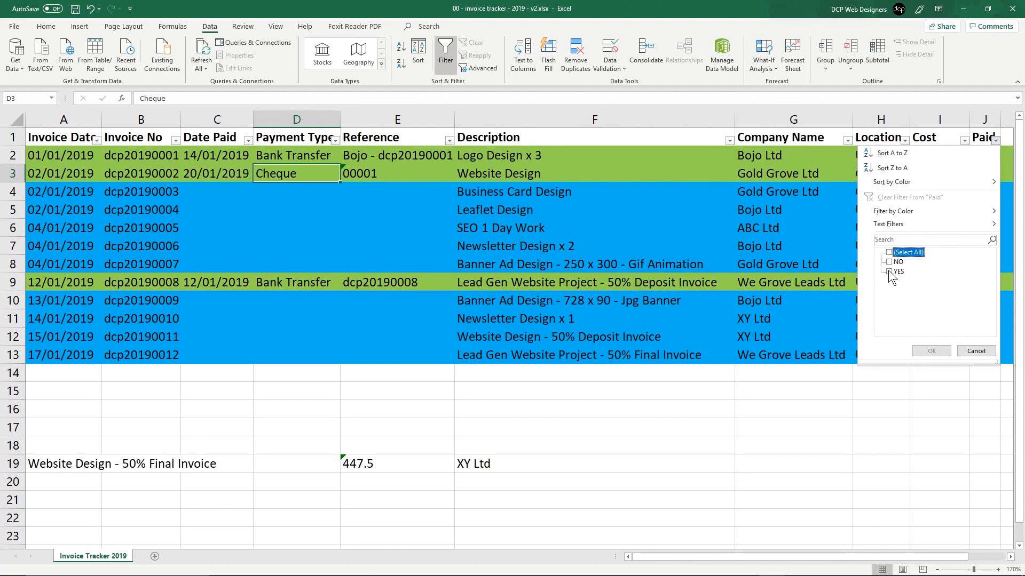
left_click(888, 271)
left_click(922, 351)
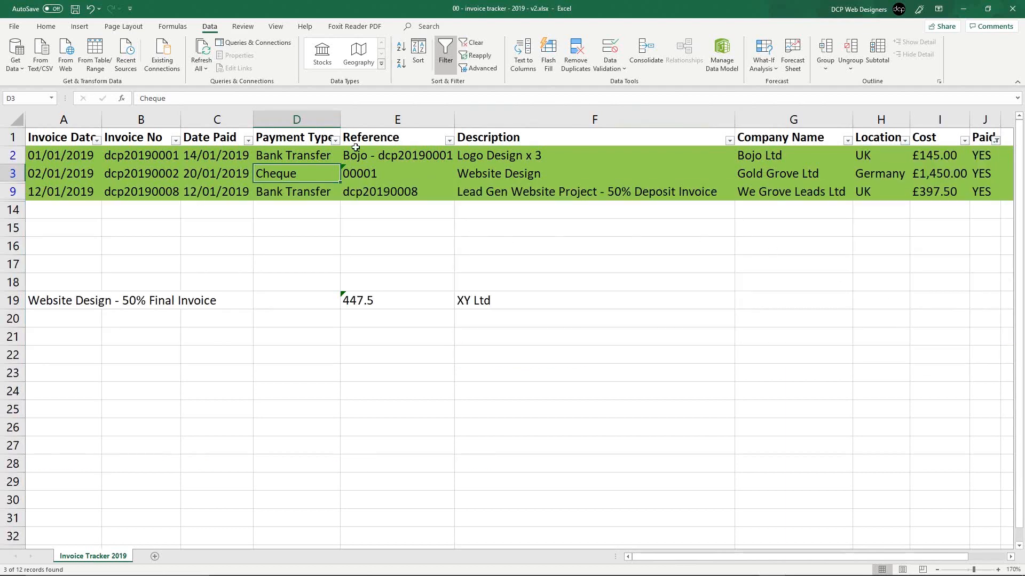
left_click(59, 213)
left_click_drag(75, 212, 895, 213)
left_click(561, 212)
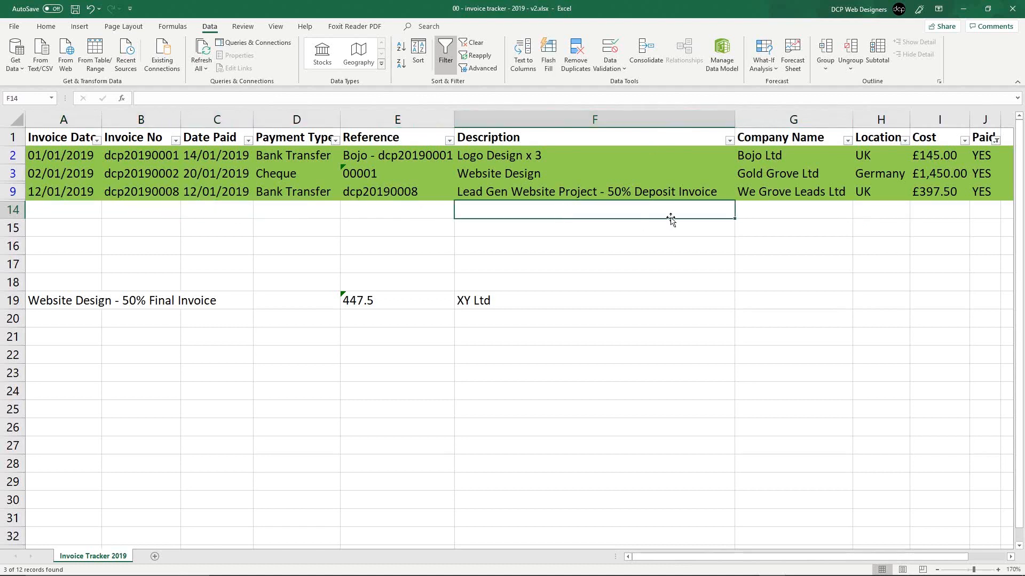
Change the Paid column filter to show only the NO invoices and look over the unpaid rows.
left_click(995, 139)
left_click(890, 260)
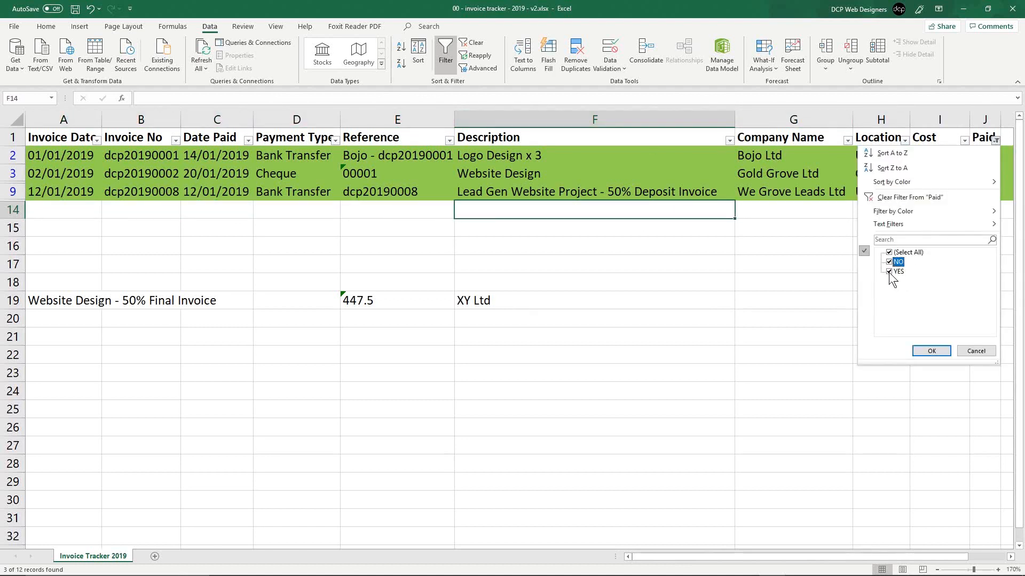
left_click(931, 350)
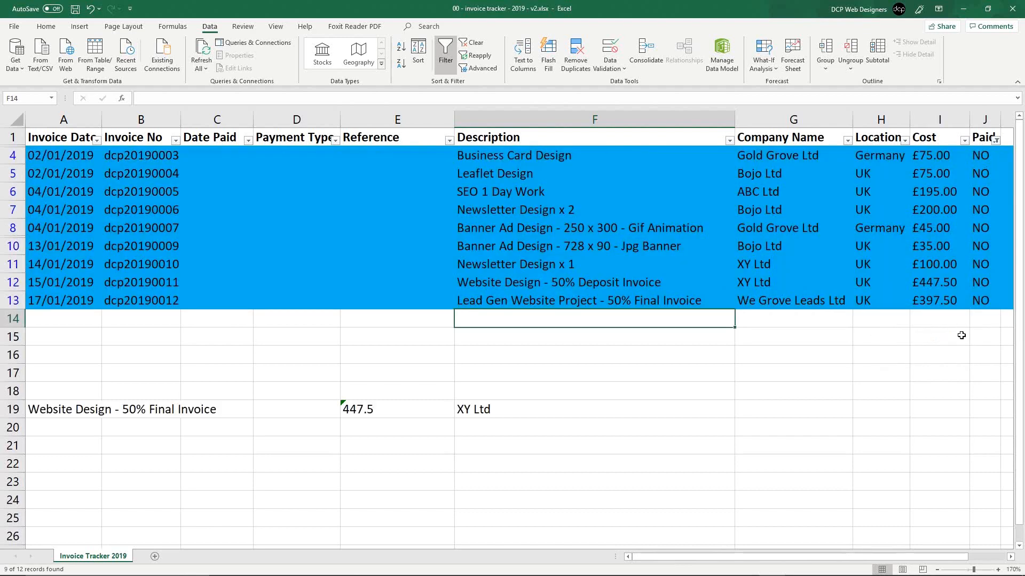
left_click_drag(16, 156, 5, 301)
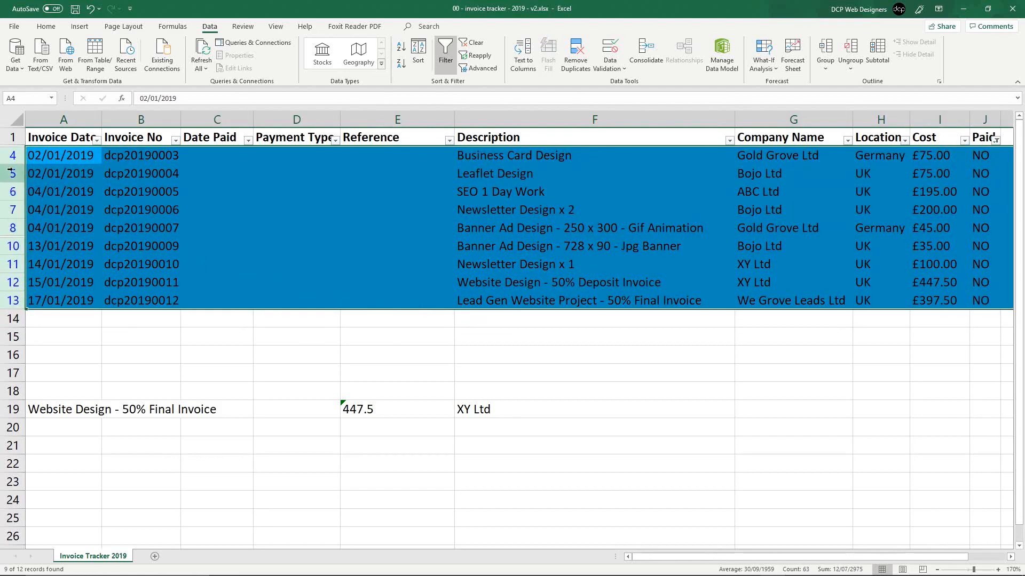
left_click(40, 304)
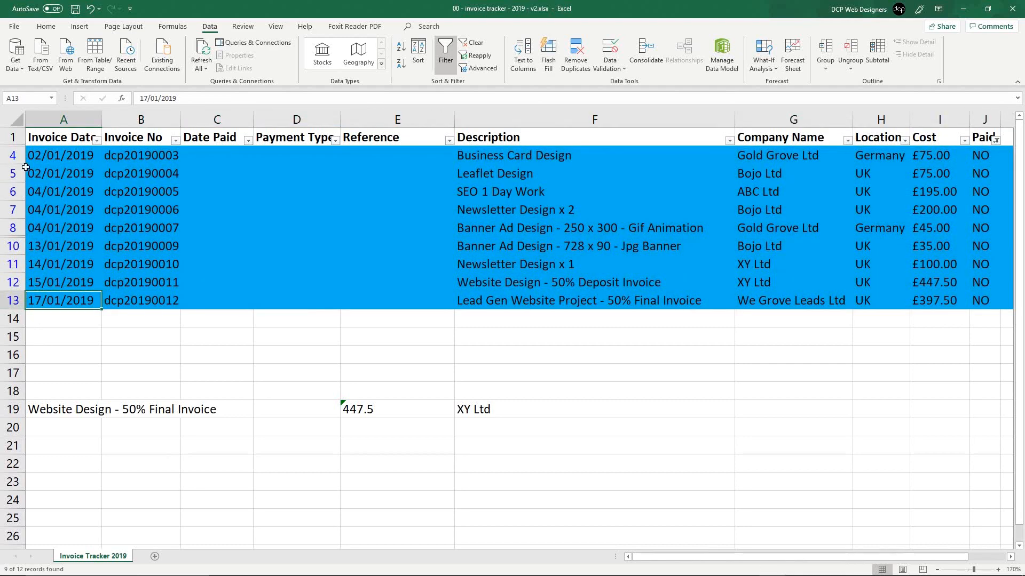
left_click_drag(12, 155, 10, 173)
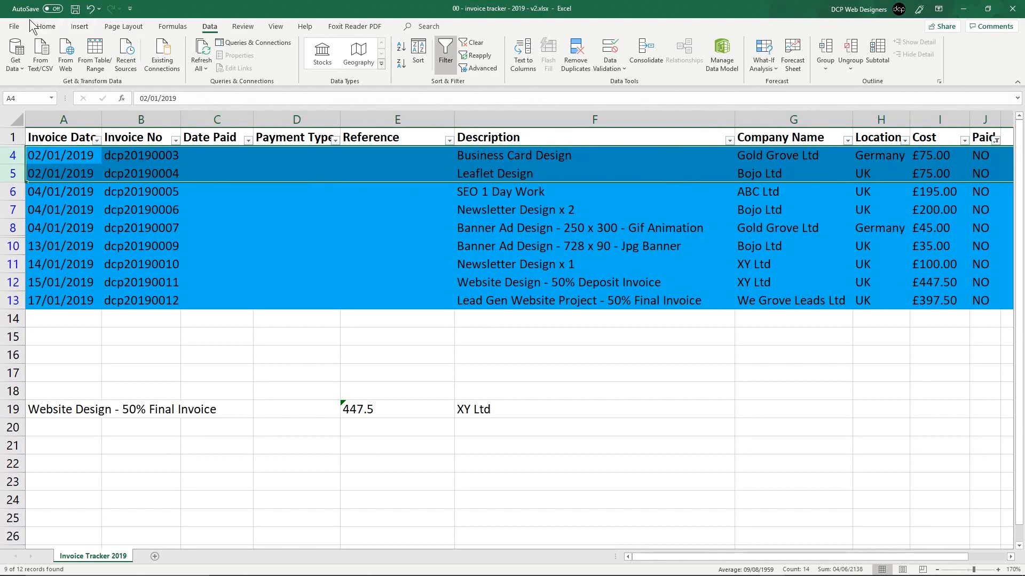
left_click(44, 28)
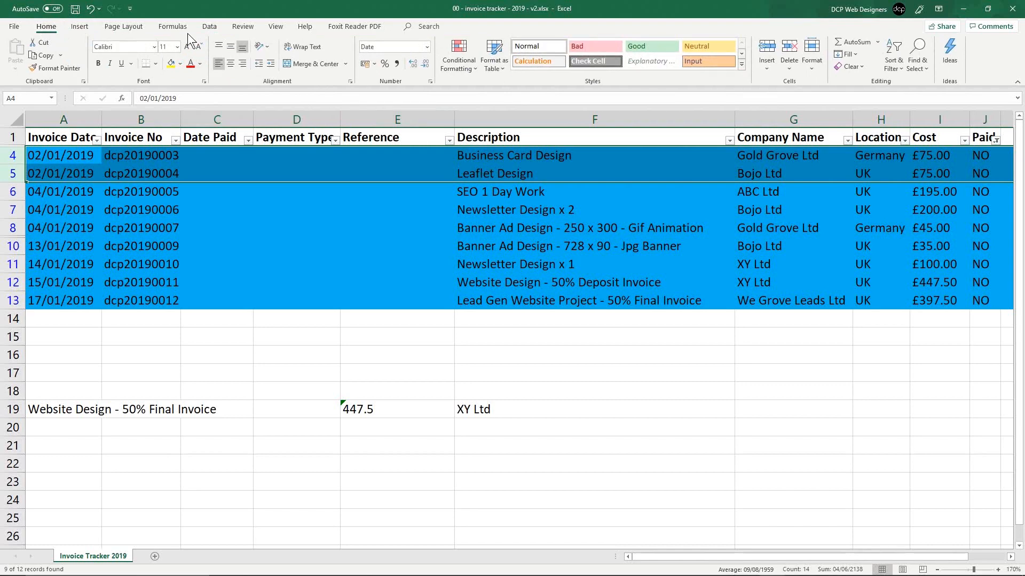
left_click(209, 26)
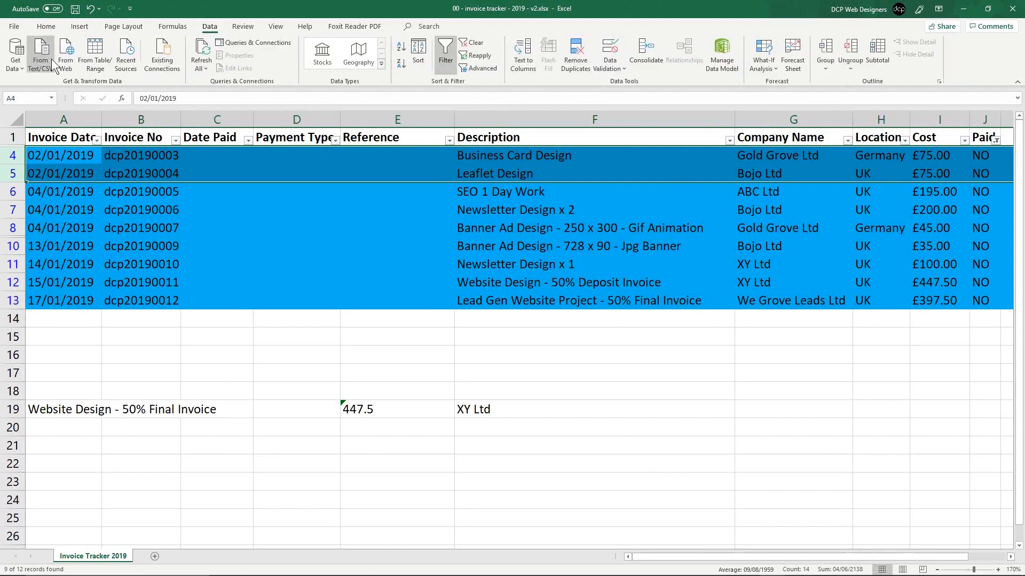
left_click(38, 27)
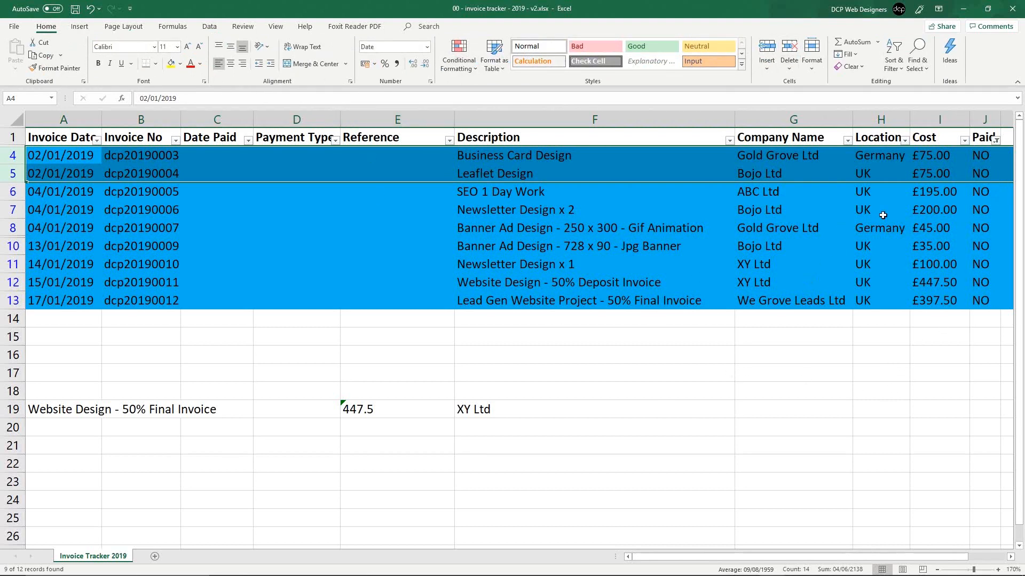
Select all values in the Paid column's filter so every invoice is listed.
left_click(995, 140)
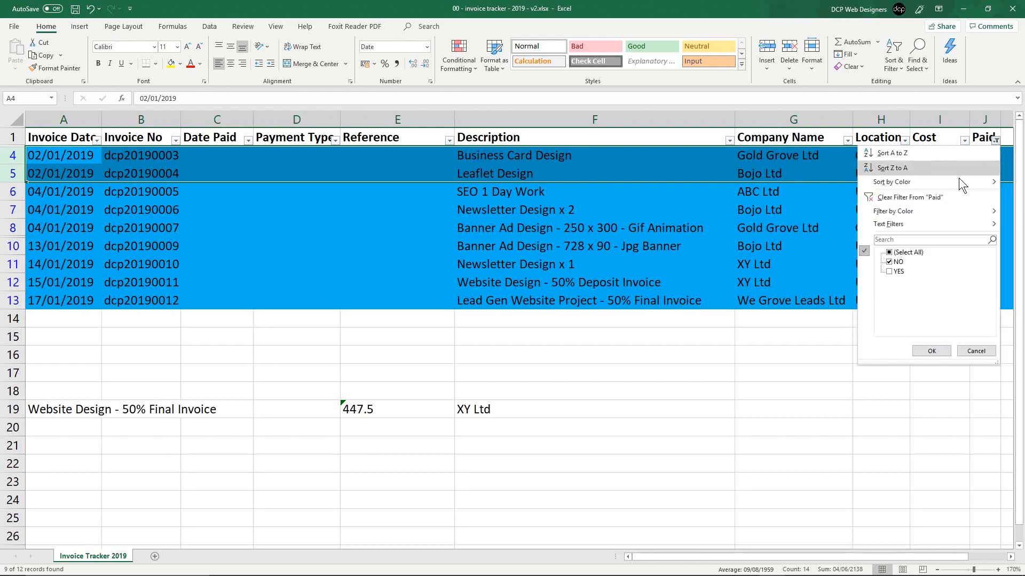
left_click(889, 253)
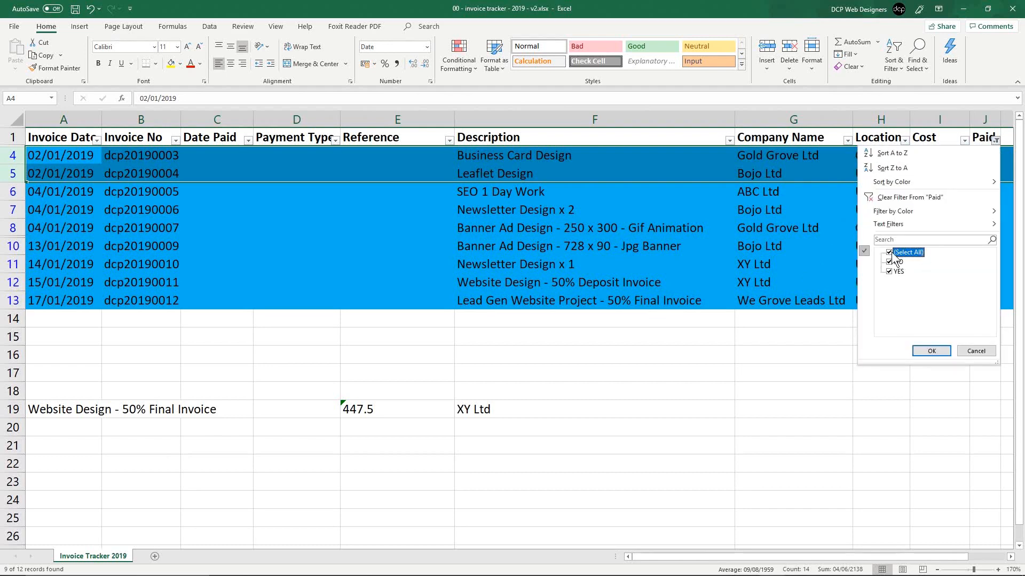
left_click(931, 351)
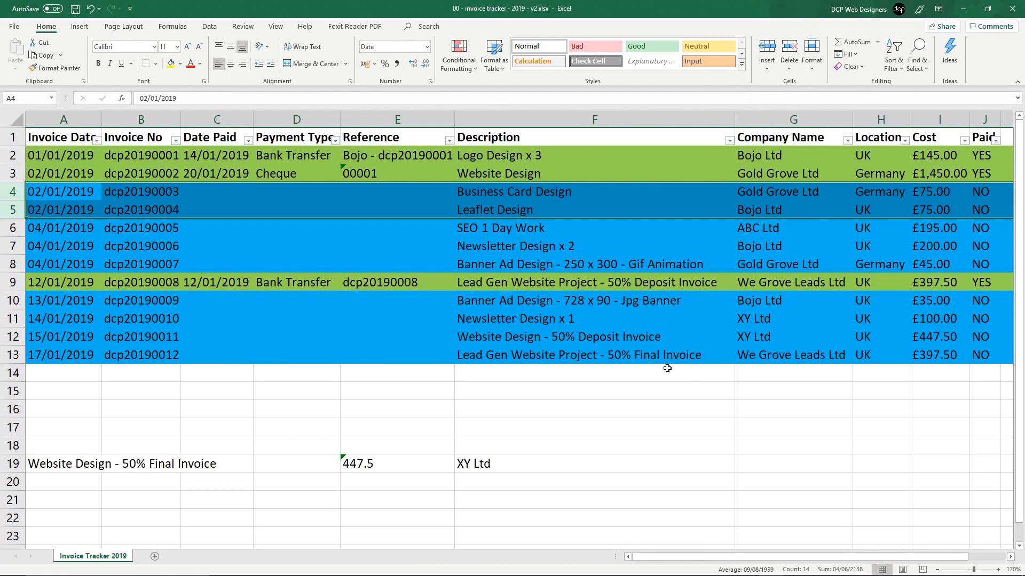
left_click(686, 384)
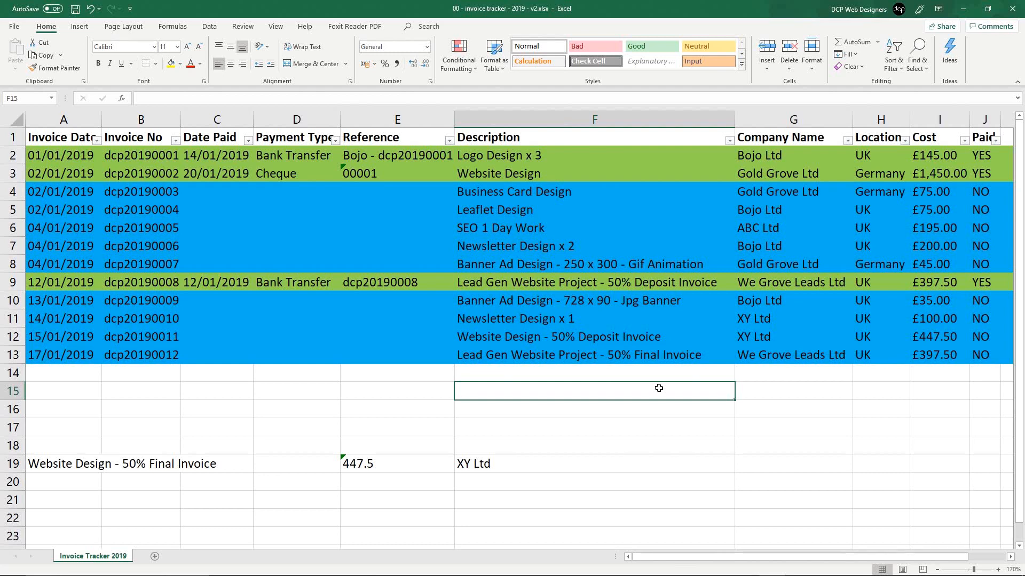
Total the Cost column for invoice rows 2 to 13 in cell I14 with AutoSum and check the rows it covers.
left_click(941, 374)
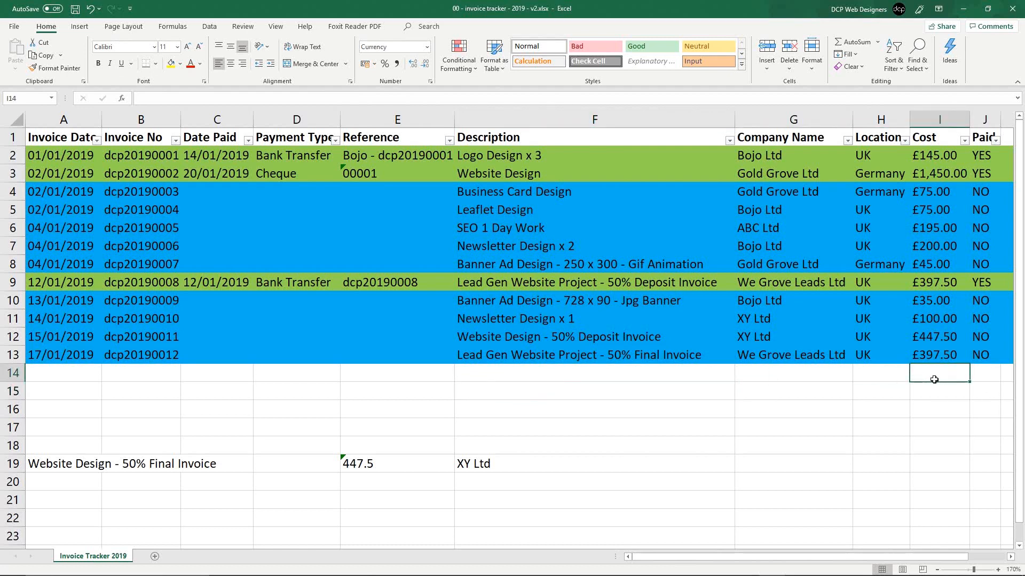
left_click(850, 42)
key("Return")
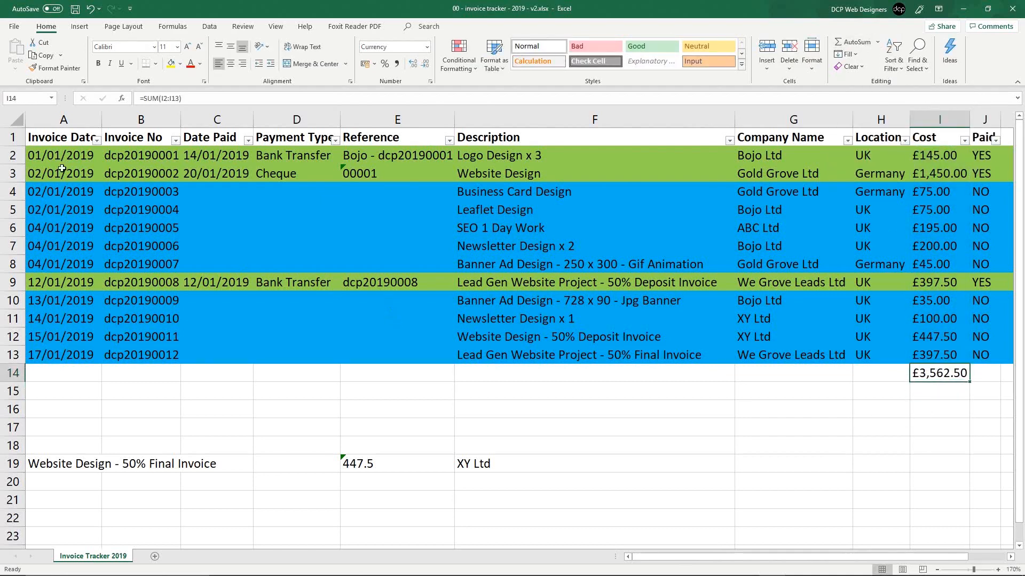
left_click_drag(11, 155, 1, 363)
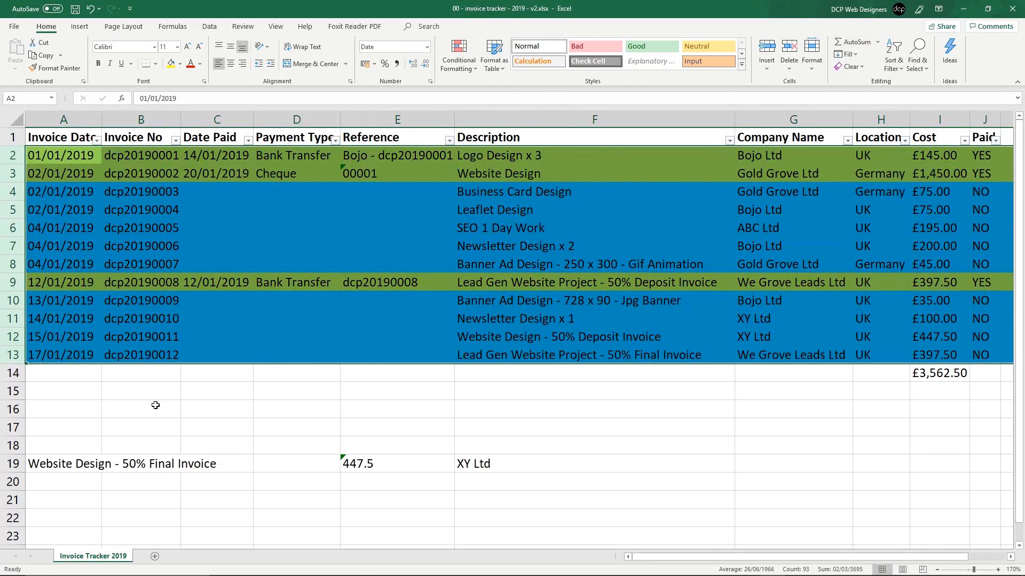
left_click(155, 405)
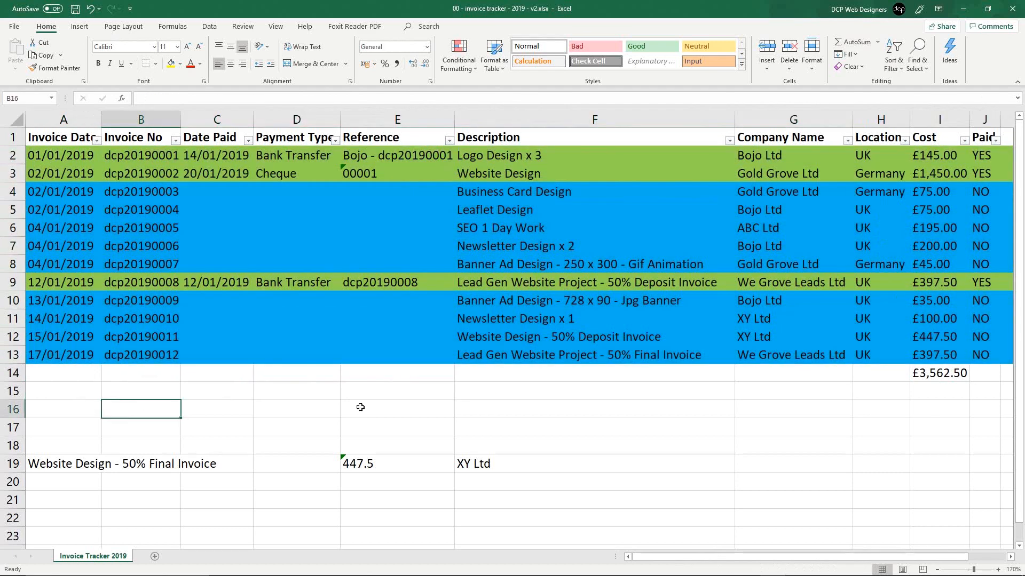
left_click(932, 379)
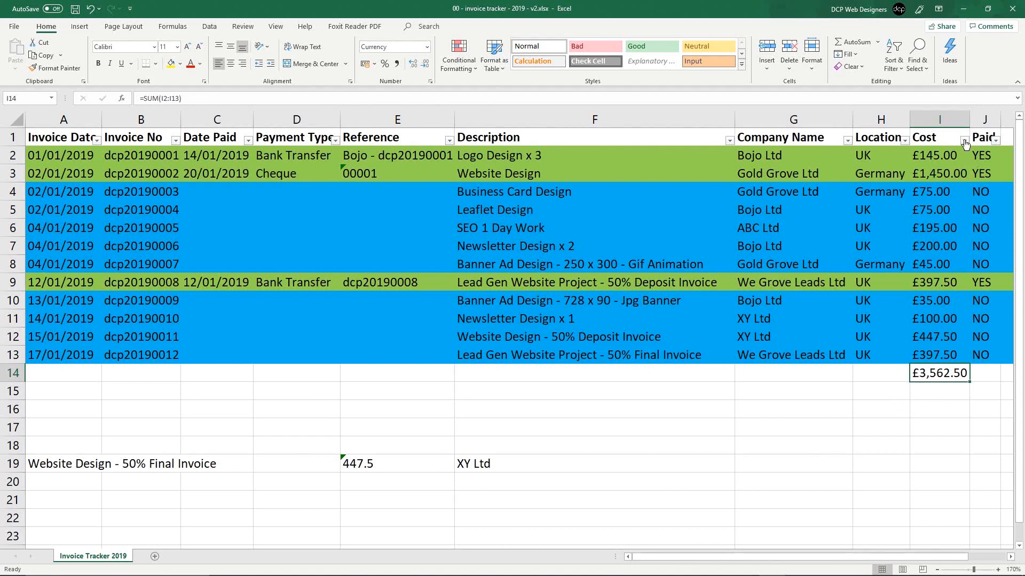
Filter the Paid column to show only the YES entries, excluding NO and blanks.
left_click(998, 145)
left_click(996, 141)
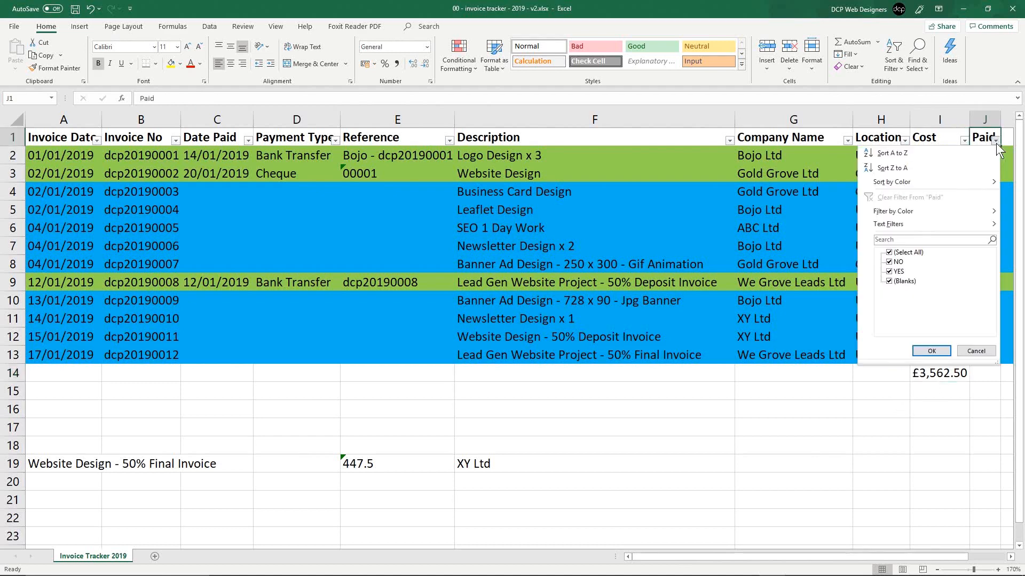
left_click(897, 253)
left_click(889, 272)
left_click(931, 352)
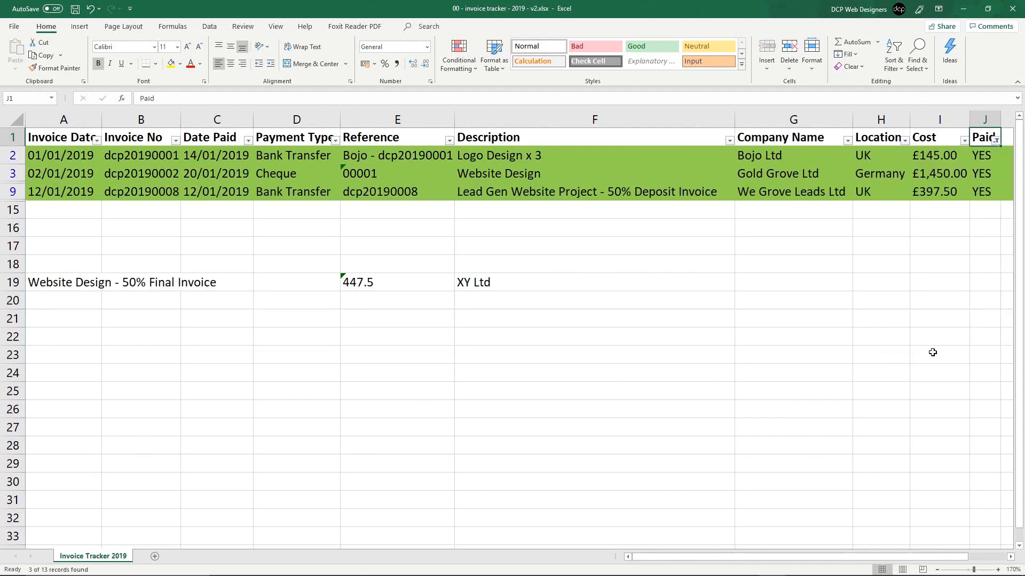
Try to total the filtered costs in cell I15 with AutoSum's suggested range, and clear the cell.
left_click(937, 213)
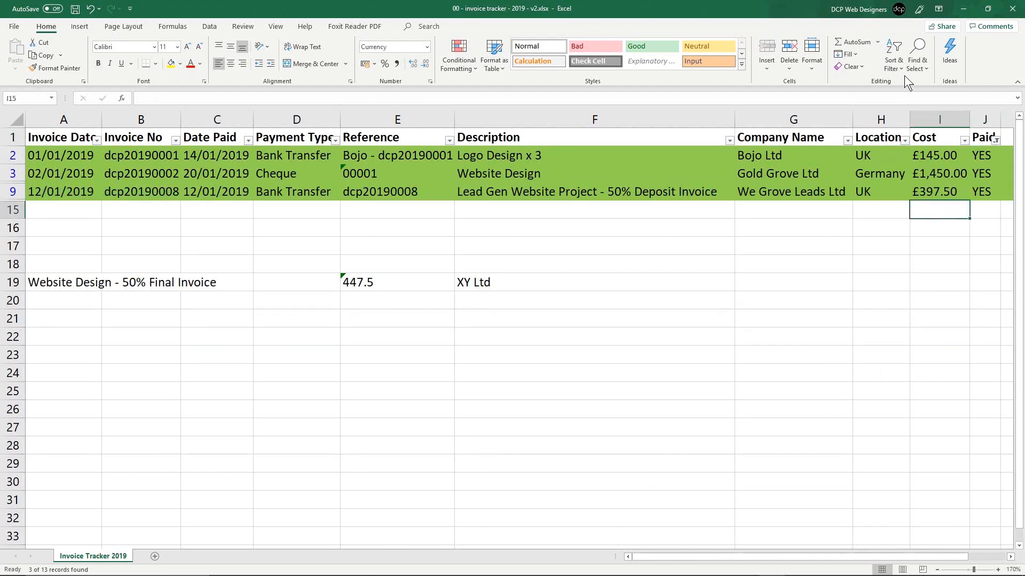
left_click(854, 42)
key("Return")
left_click(923, 212)
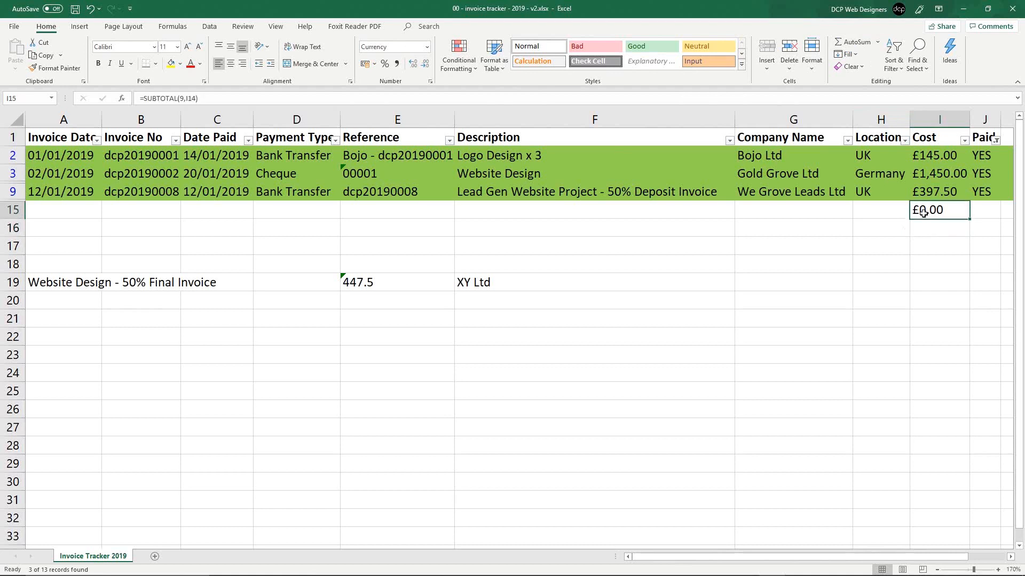
key("Delete")
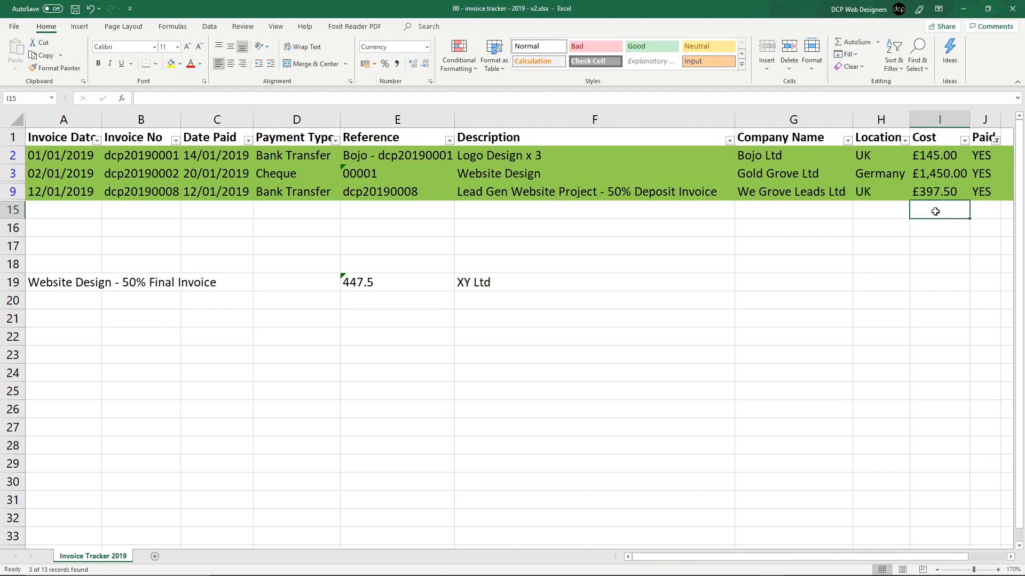
Try AutoSum on the visible Cost cells selected together with the empty space below them, clearing the formula after each attempt.
left_click_drag(935, 211, 921, 157)
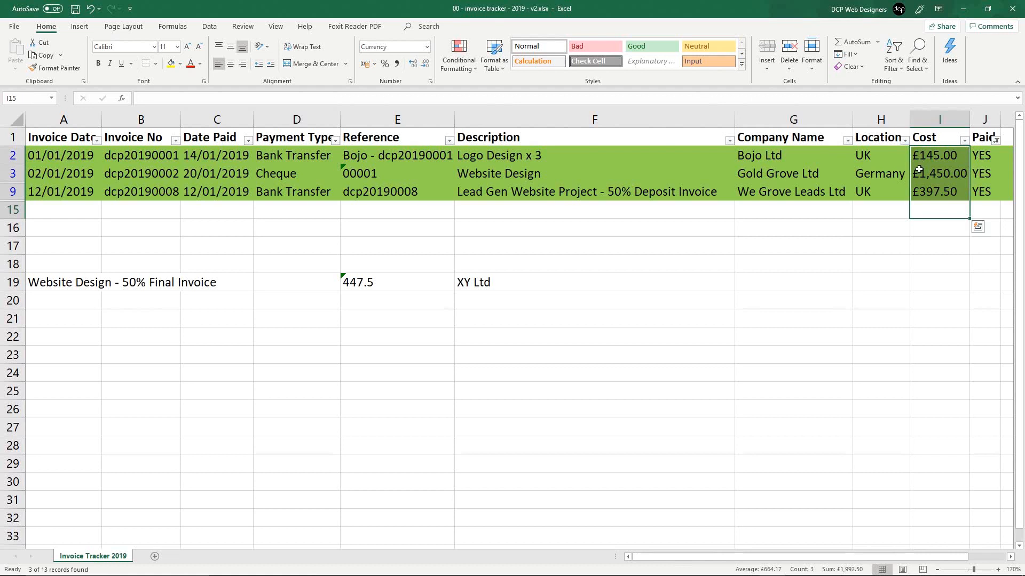
left_click(852, 42)
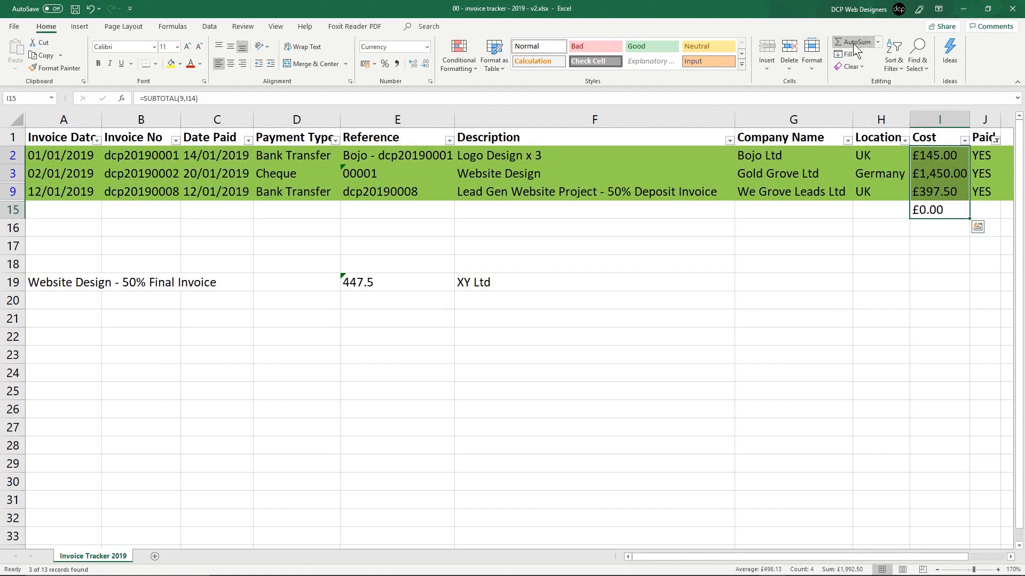
left_click(932, 215)
key("Delete")
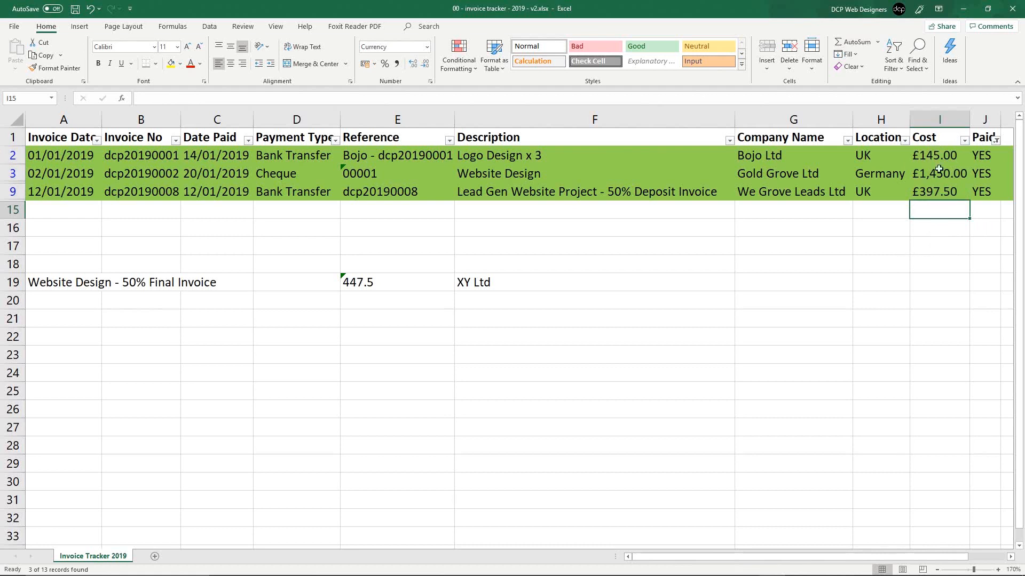
left_click_drag(936, 227, 936, 161)
left_click(852, 42)
left_click(935, 227)
key("Delete")
Total the paid costs in cell I15 with =SUBTOTAL(9,I2:I9), choosing the range manually, and clear the cell.
left_click(934, 214)
left_click(846, 44)
left_click_drag(936, 191, 936, 158)
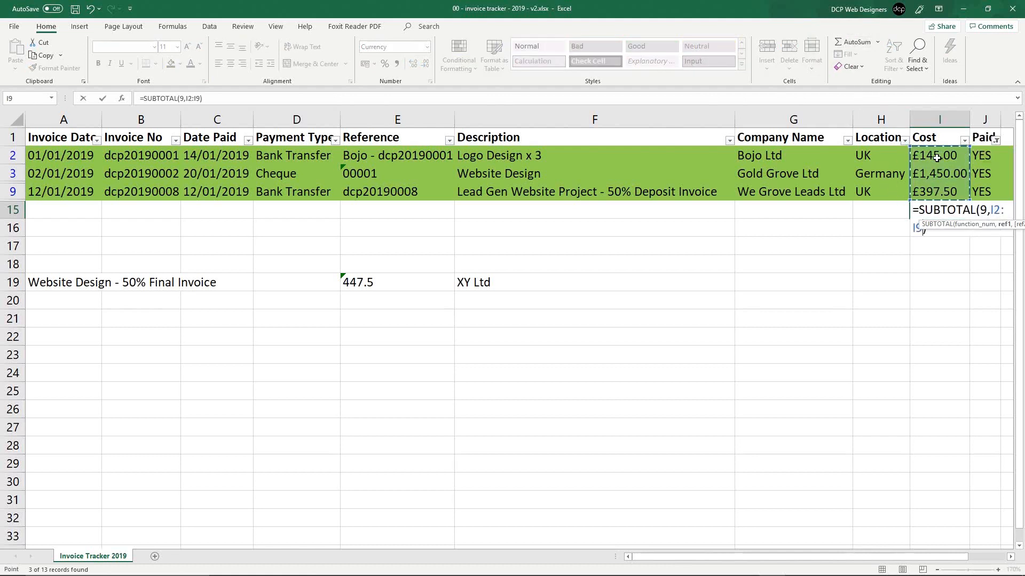
key("Return")
left_click(939, 215)
key("Delete")
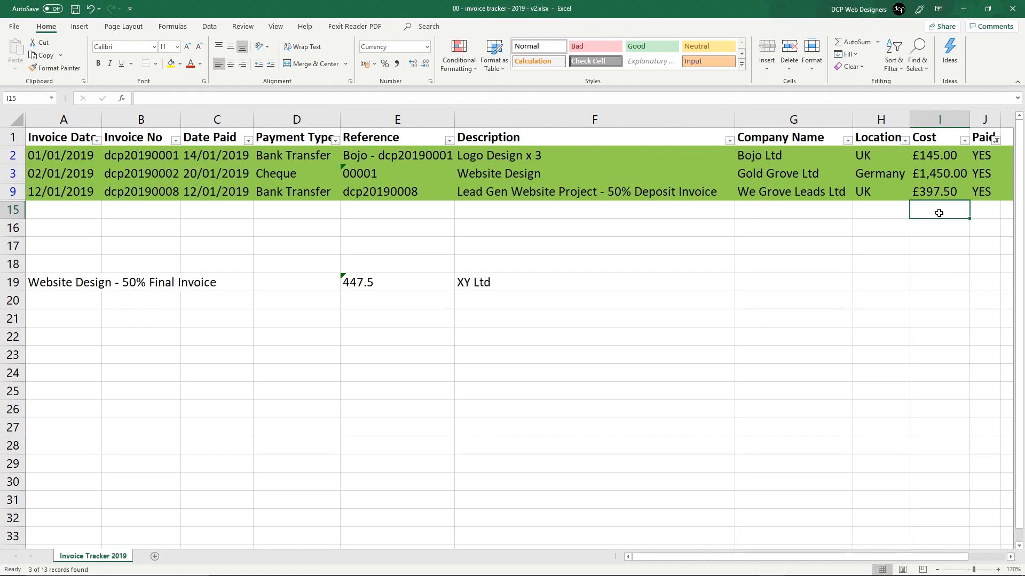
Repeat the SUBTOTAL of the paid costs I2:I9 in cell I15, check its formula and delete it.
left_click(854, 40)
left_click_drag(929, 188, 933, 157)
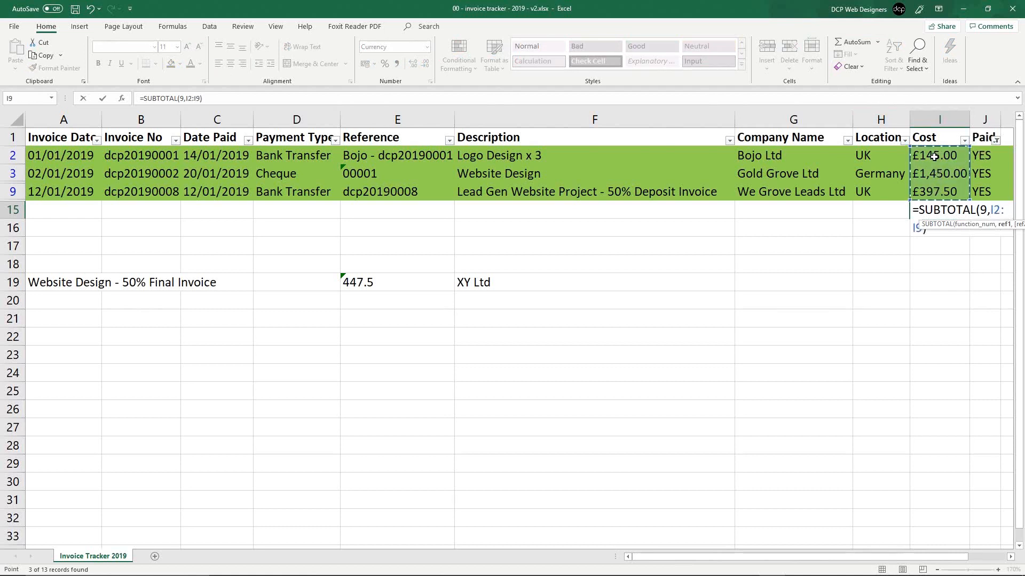
key("Return")
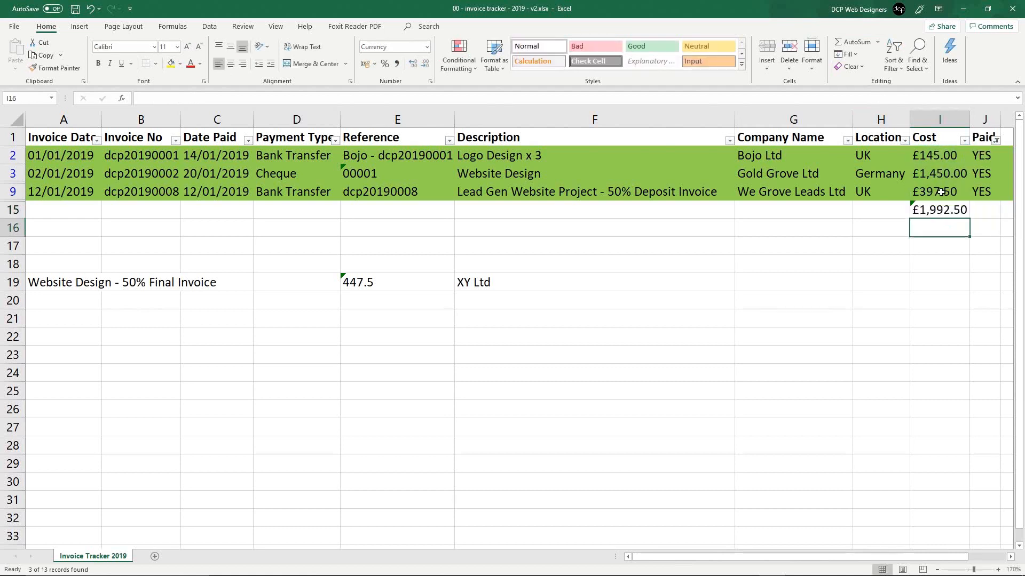
left_click(929, 213)
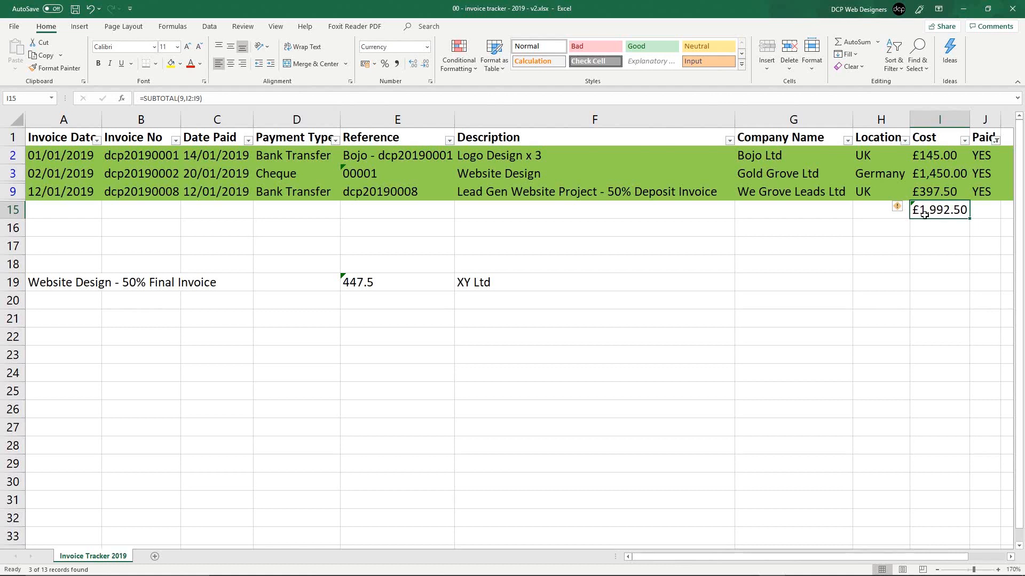
key("Delete")
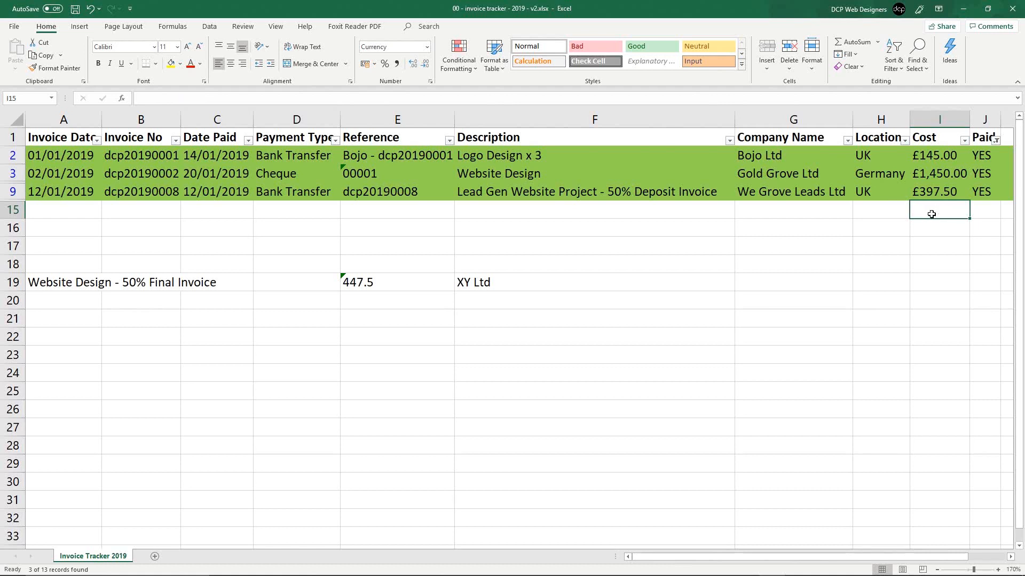
Change the Paid column filter from YES to NO so that only unpaid invoices are listed.
left_click(995, 141)
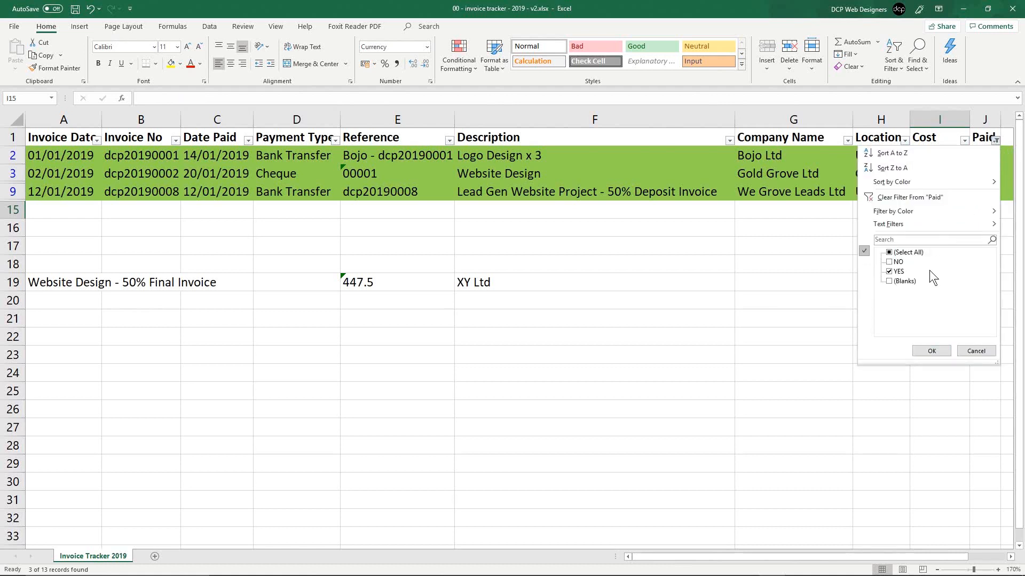
left_click(888, 270)
left_click(889, 262)
left_click(920, 350)
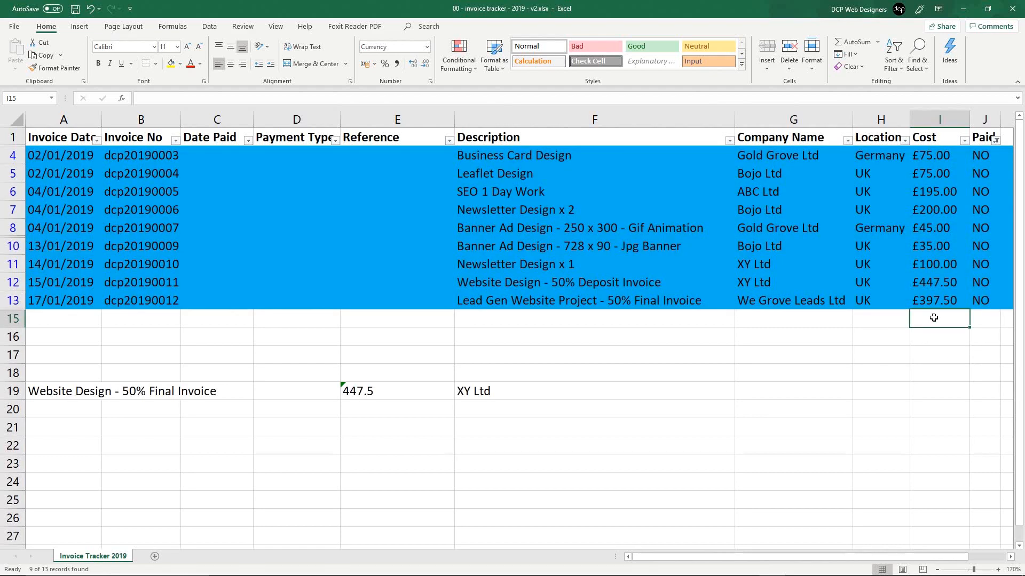
Total the unpaid costs in cell I15 with =SUBTOTAL(9,I4:I13), check its formula and delete it.
left_click(854, 46)
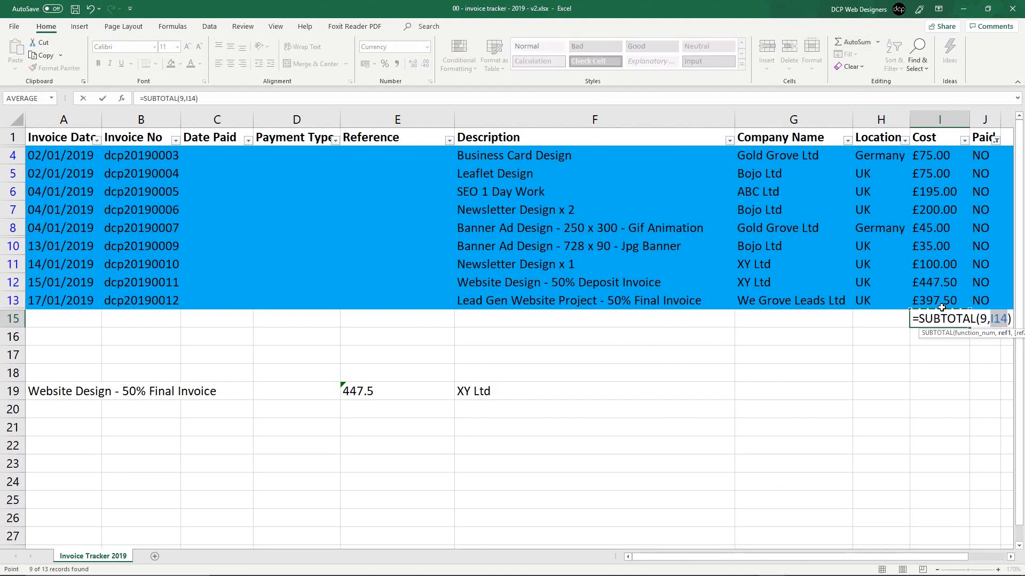
left_click(932, 158)
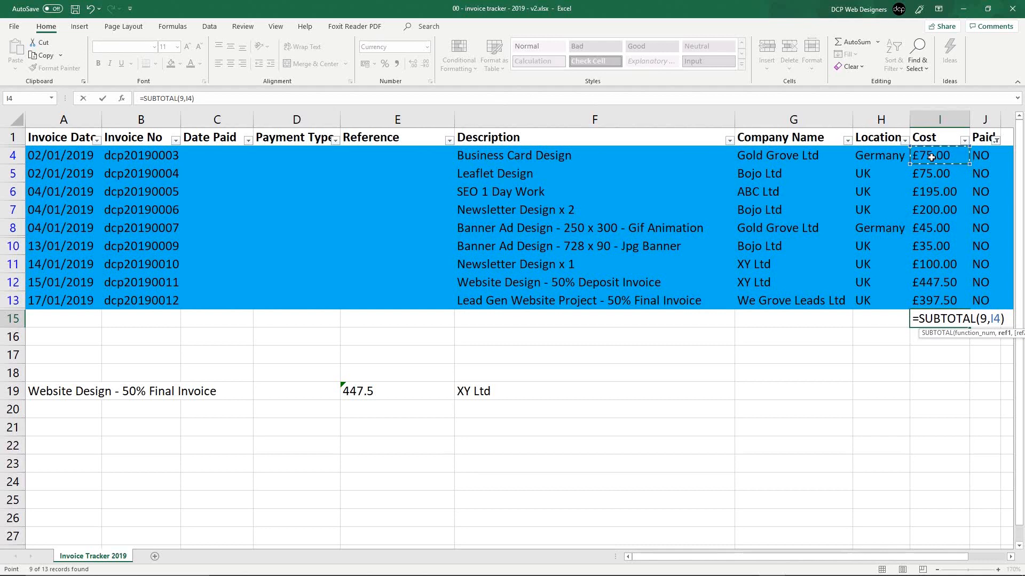
left_click(938, 299, "shift")
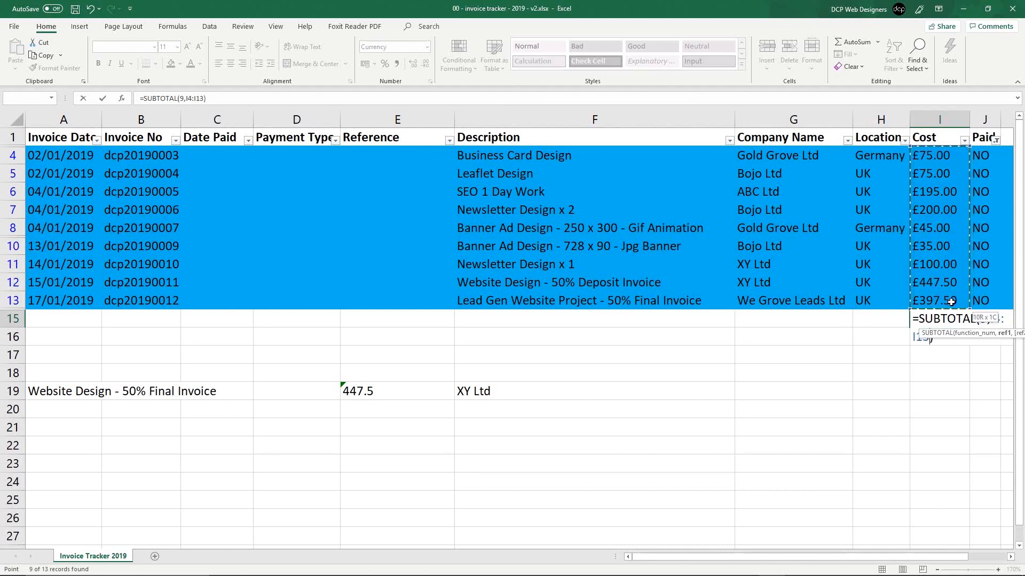
key("Return")
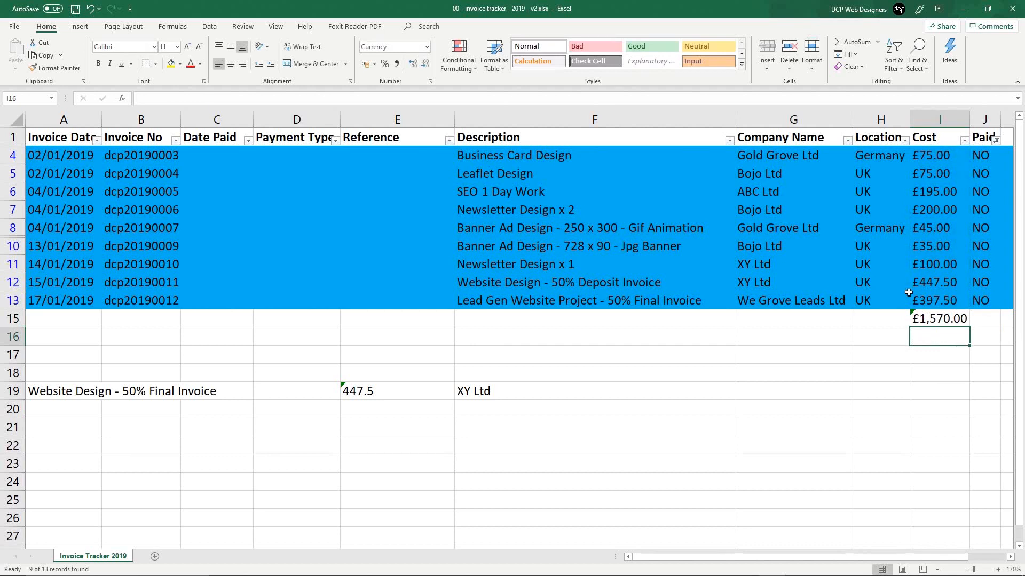
left_click(923, 319)
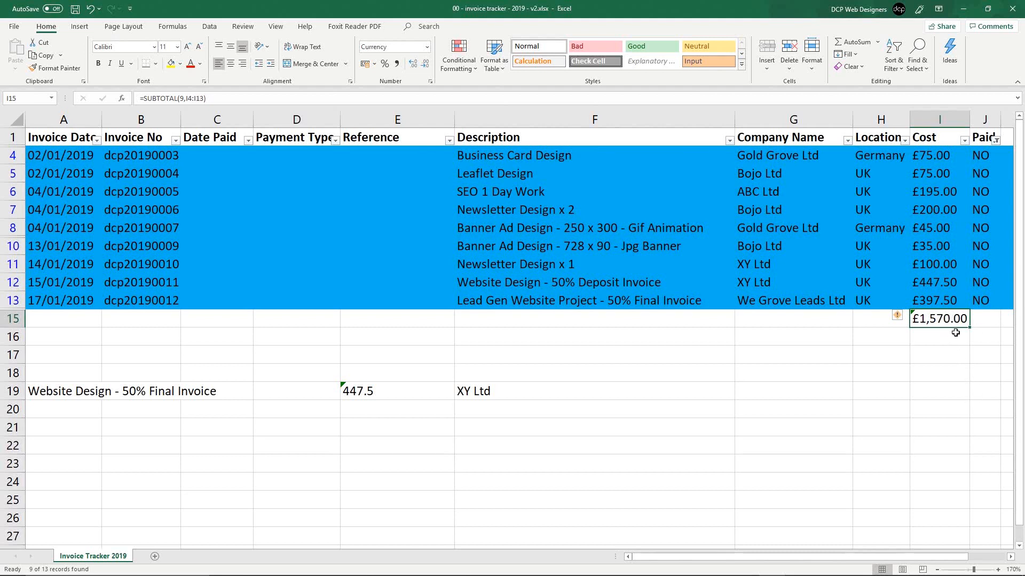
key("Delete")
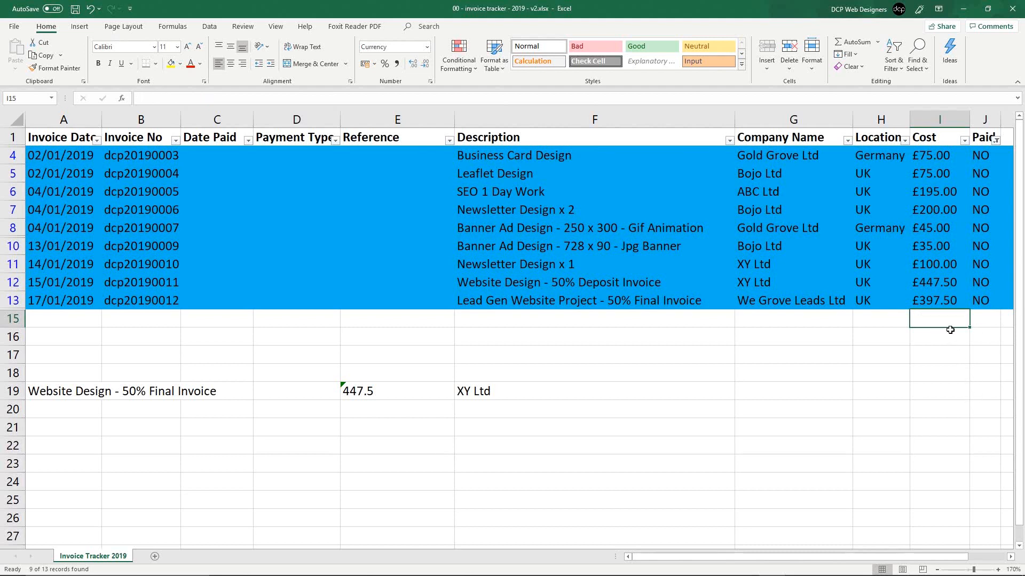
Reset the Paid filter to include all values and select the overall total in cell I14.
left_click(995, 140)
left_click(901, 253)
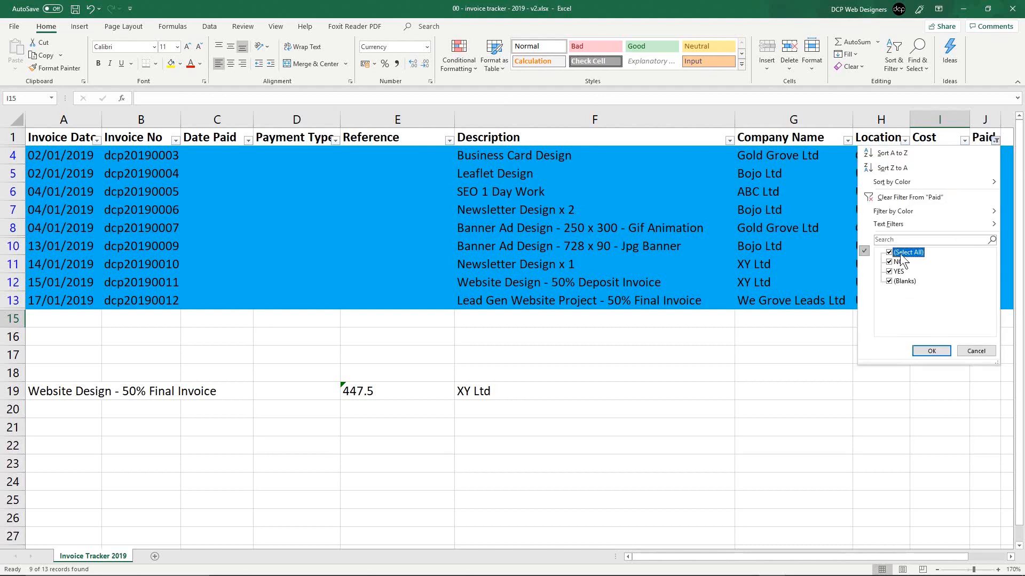
left_click(935, 353)
left_click(923, 378)
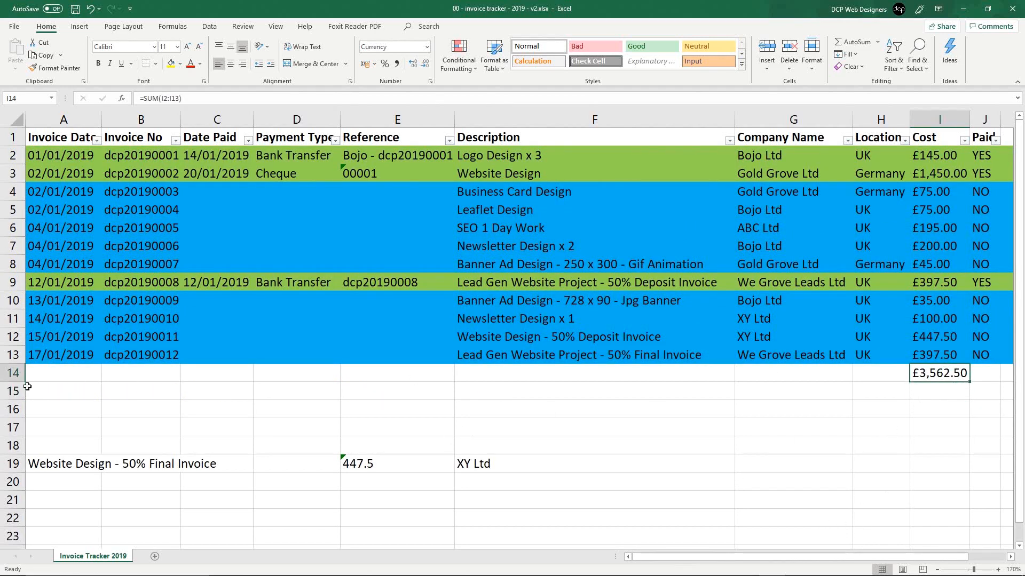
Insert four blank rows at row 14, one at a time, between the last invoice and the total.
left_click(11, 374)
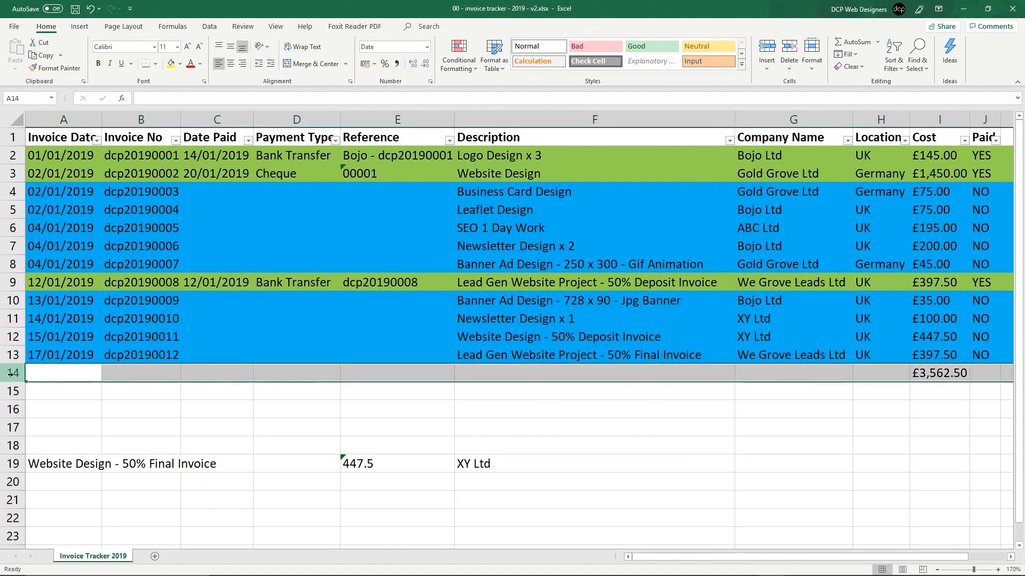
right_click(11, 374)
left_click(56, 456)
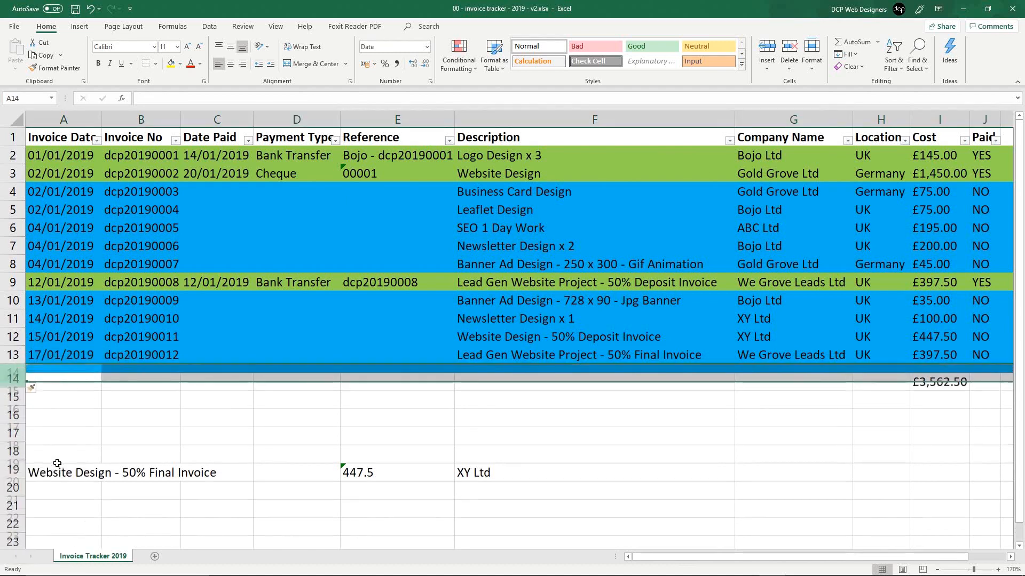
right_click(13, 375)
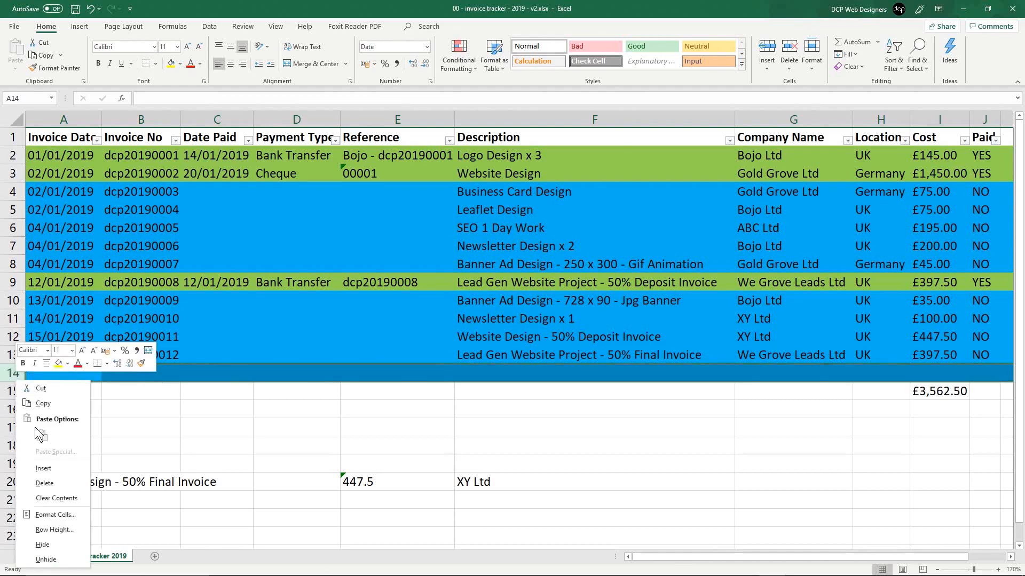
left_click(48, 467)
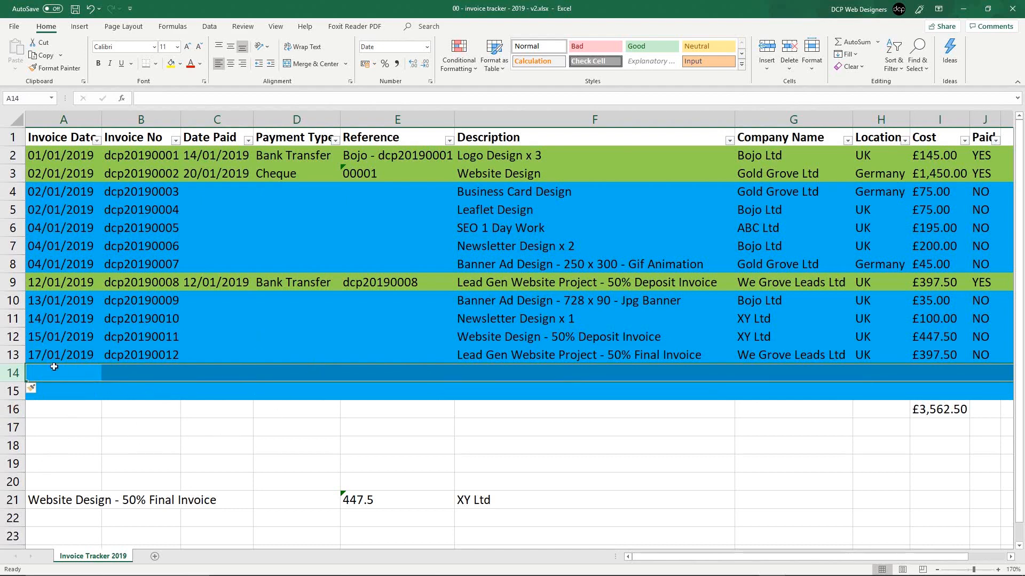
right_click(14, 375)
left_click(46, 461)
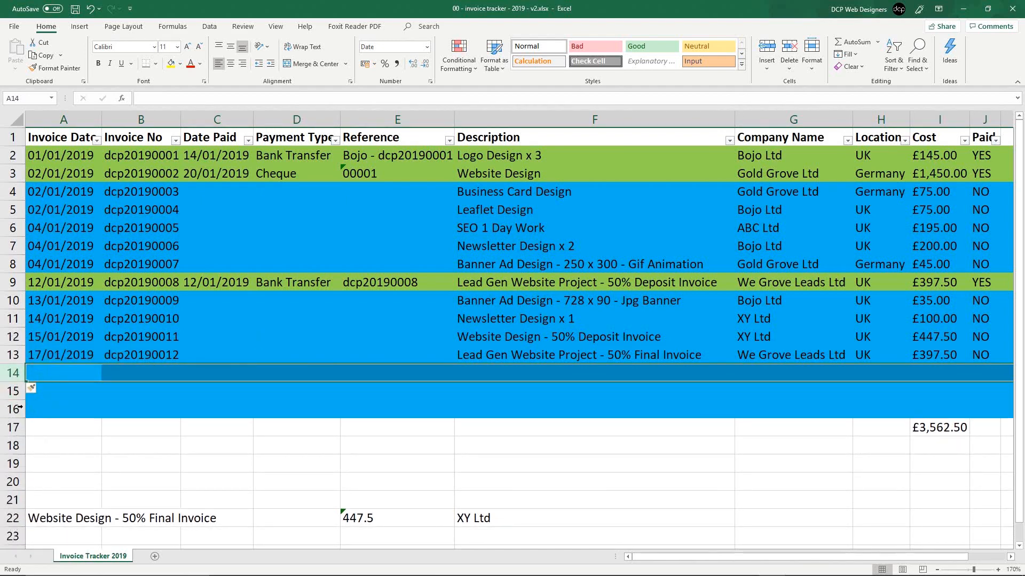
right_click(14, 373)
left_click(44, 466)
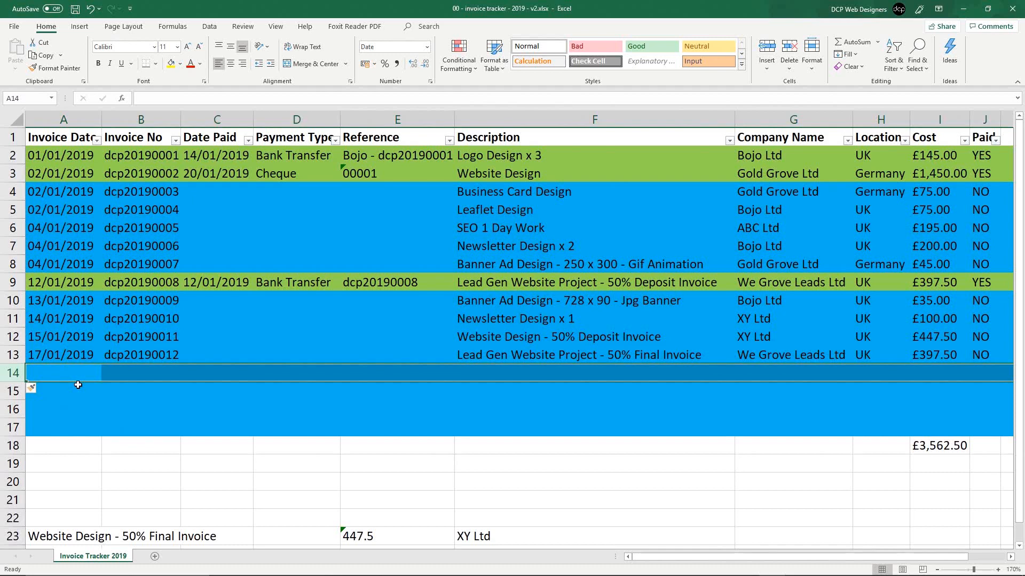
Undo the four row insertions above the total.
key("ctrl+z")
key("ctrl+z")
key("ctrl+z")
key("ctrl+z")
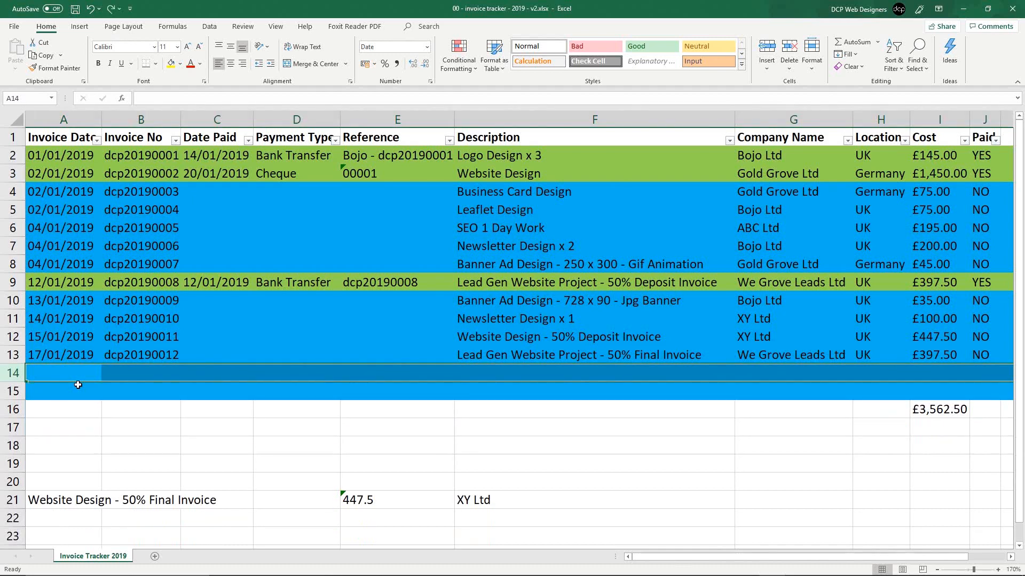
Insert two blank rows at row 14, one after the other, above the total.
right_click(9, 373)
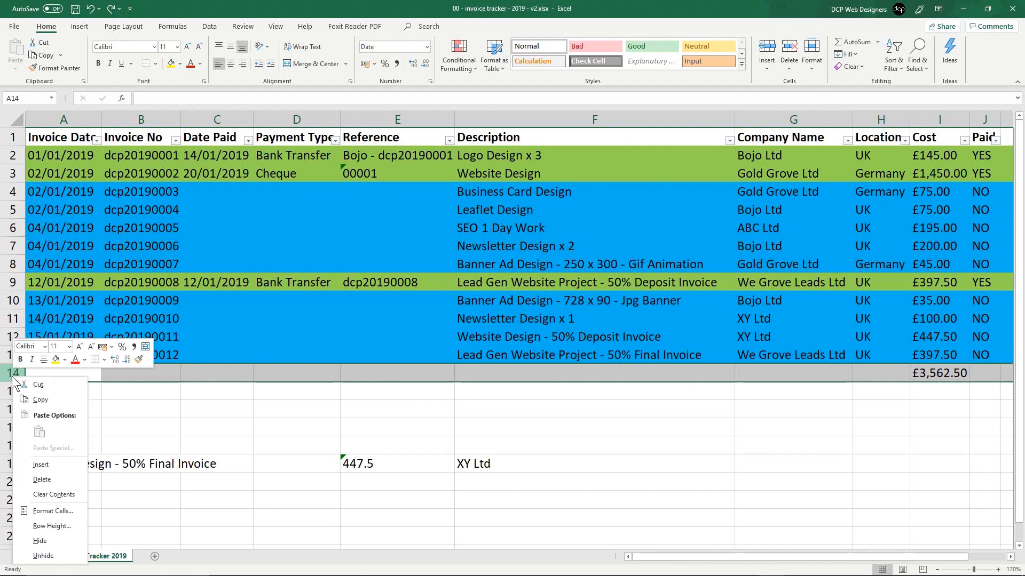
left_click(50, 459)
right_click(9, 373)
left_click(49, 459)
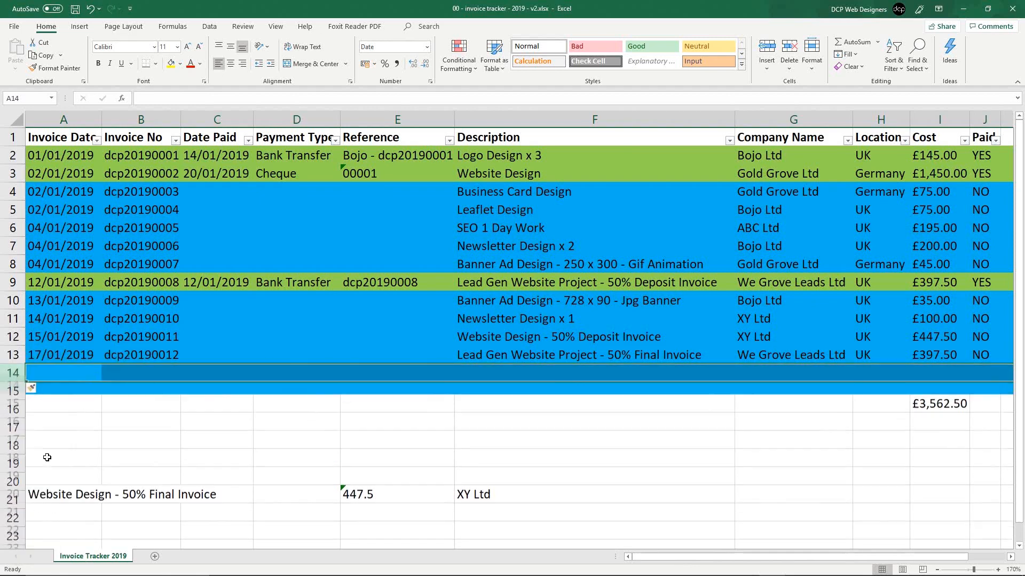
Insert two more blank rows in one operation, based on the selected rows 14 and 15.
left_click(13, 373)
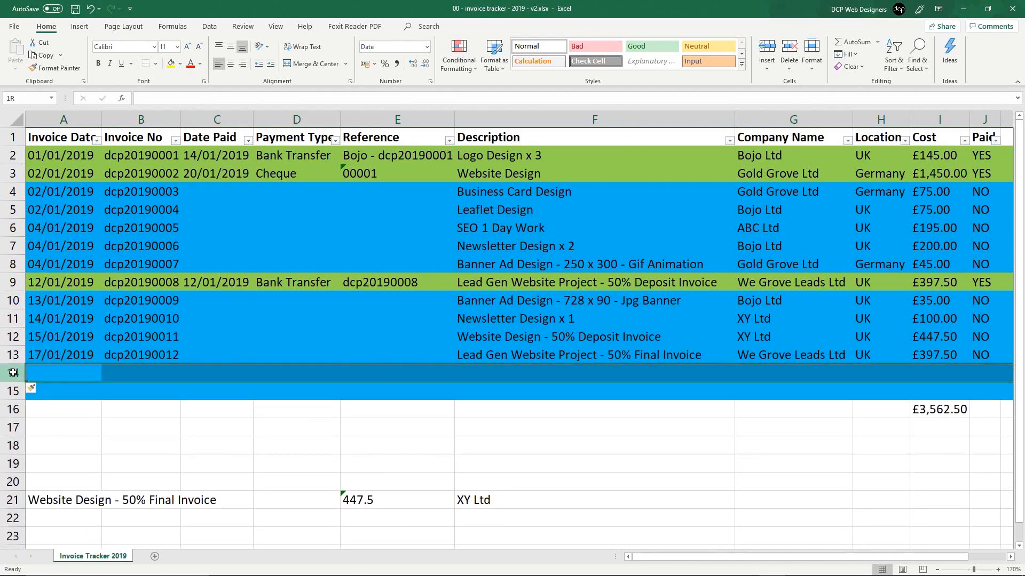
left_click_drag(13, 373, 13, 391)
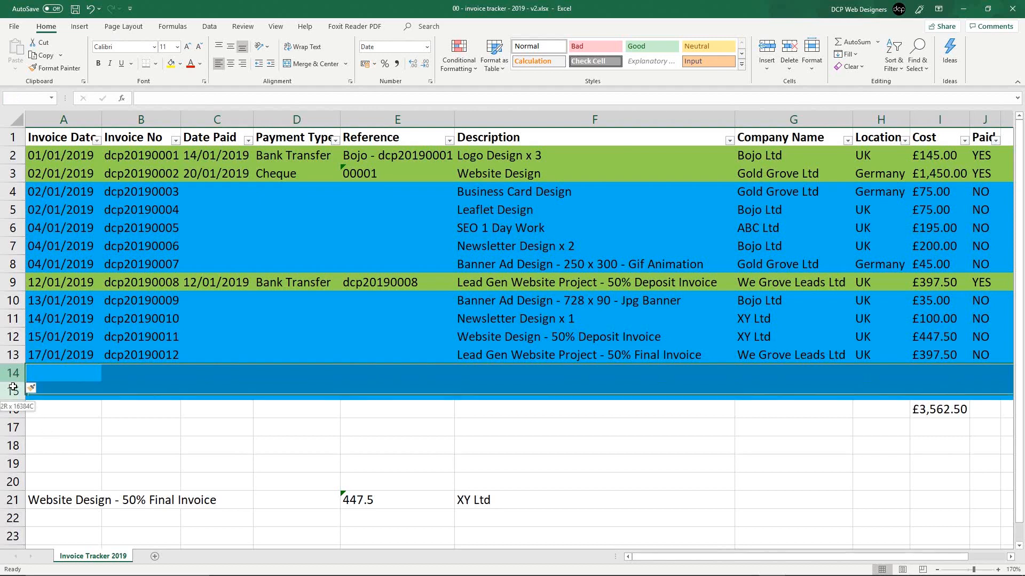
right_click(9, 377)
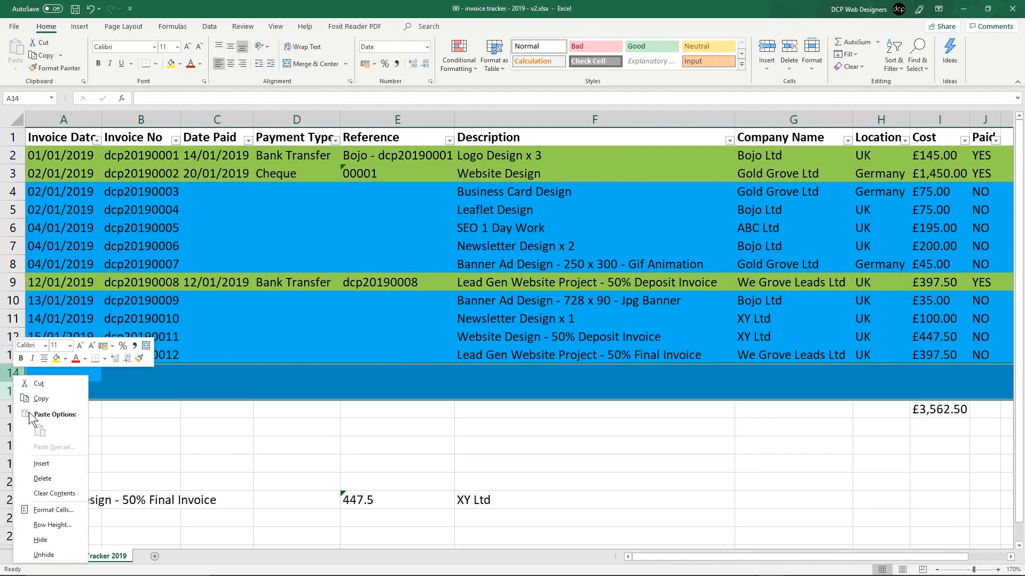
left_click(49, 459)
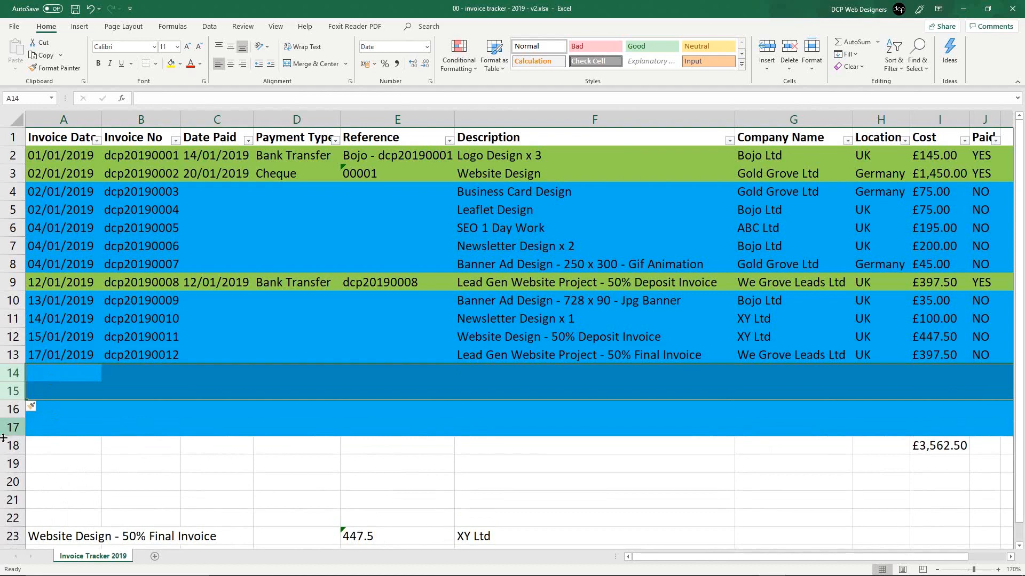
Insert a block of four blank rows twice, based on the selected rows 14 to 17.
left_click_drag(13, 373, 9, 432)
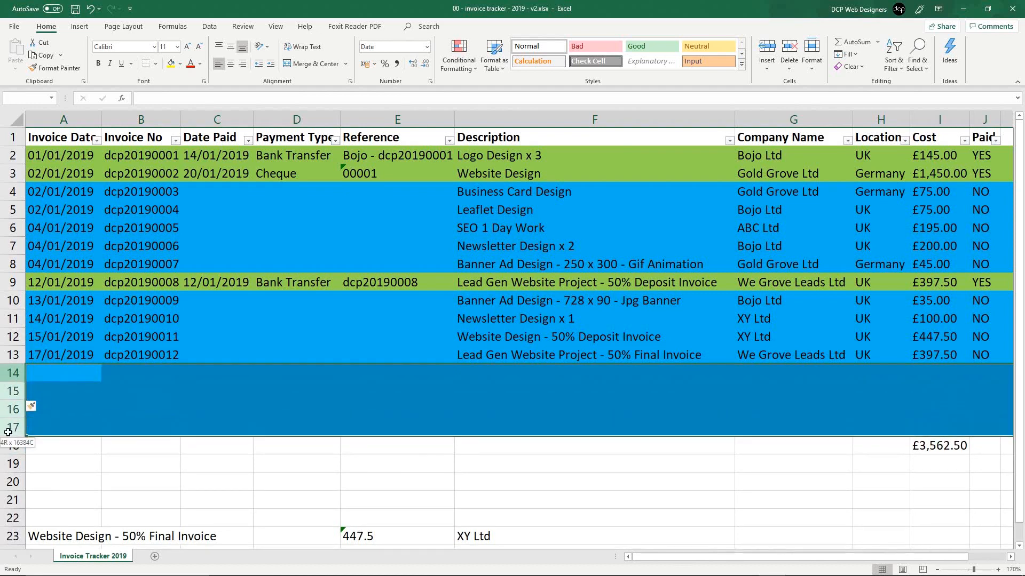
right_click(15, 390)
left_click(47, 468)
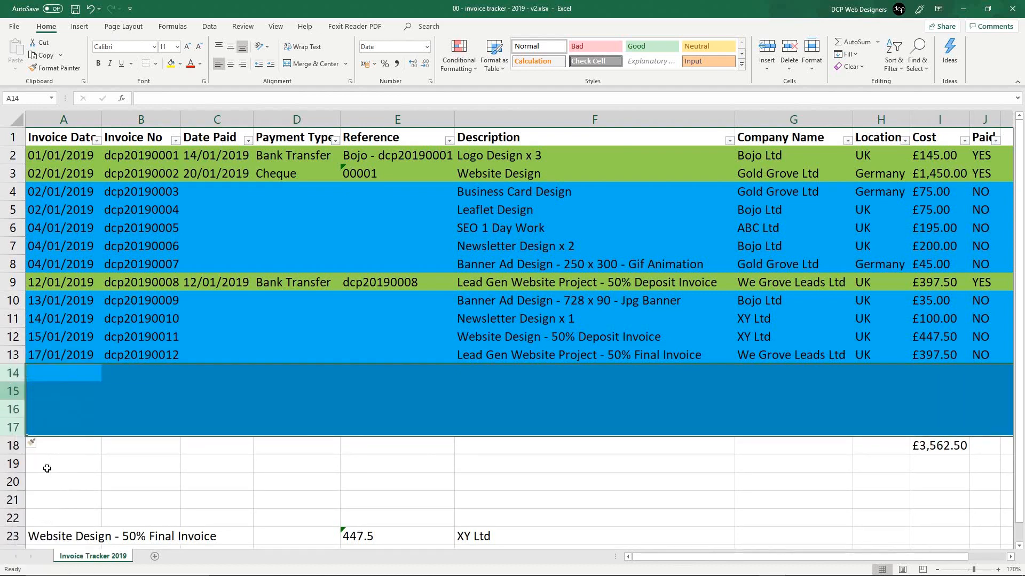
right_click(21, 392)
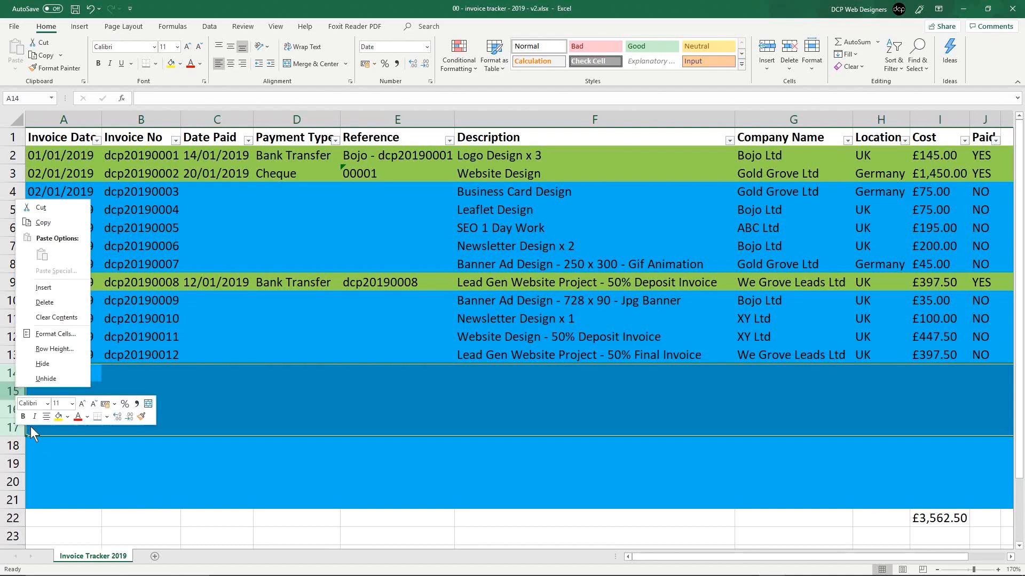
left_click(60, 288)
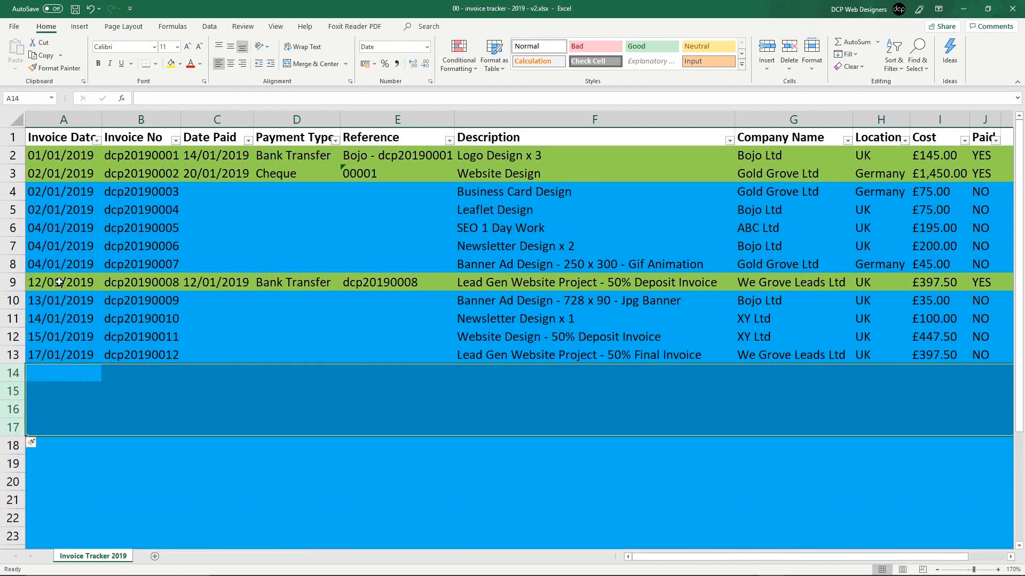
Delete all the blank rows inserted above the total, first rows 24 and 25 and finally rows 14 to 23.
left_click(110, 424)
scroll(200, 303, "down", 5)
scroll(200, 303, "up", 3)
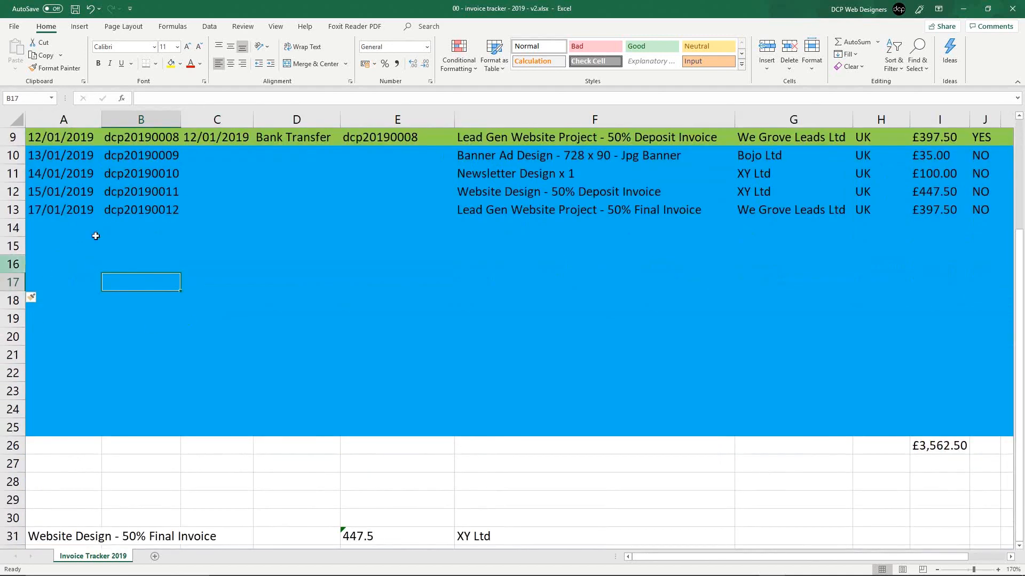
left_click_drag(12, 427, 13, 415)
right_click(14, 416)
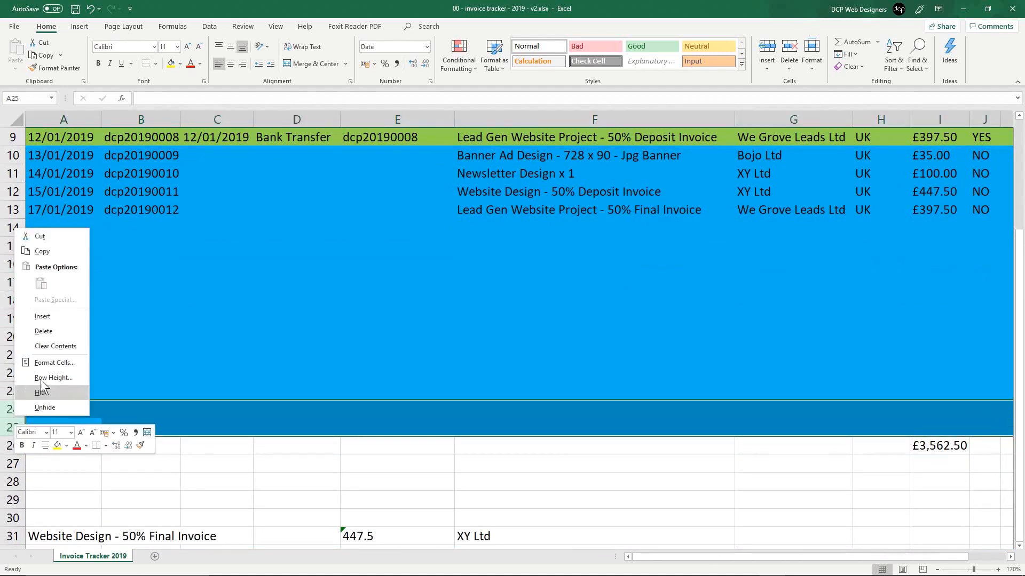
left_click(51, 327)
left_click_drag(19, 228, 12, 395)
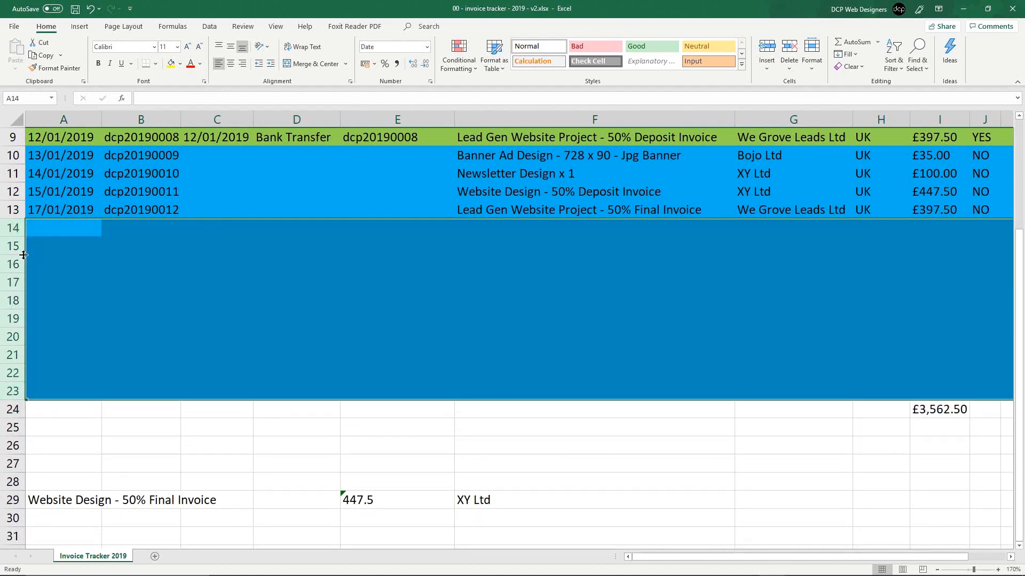
right_click(7, 226)
left_click(40, 337)
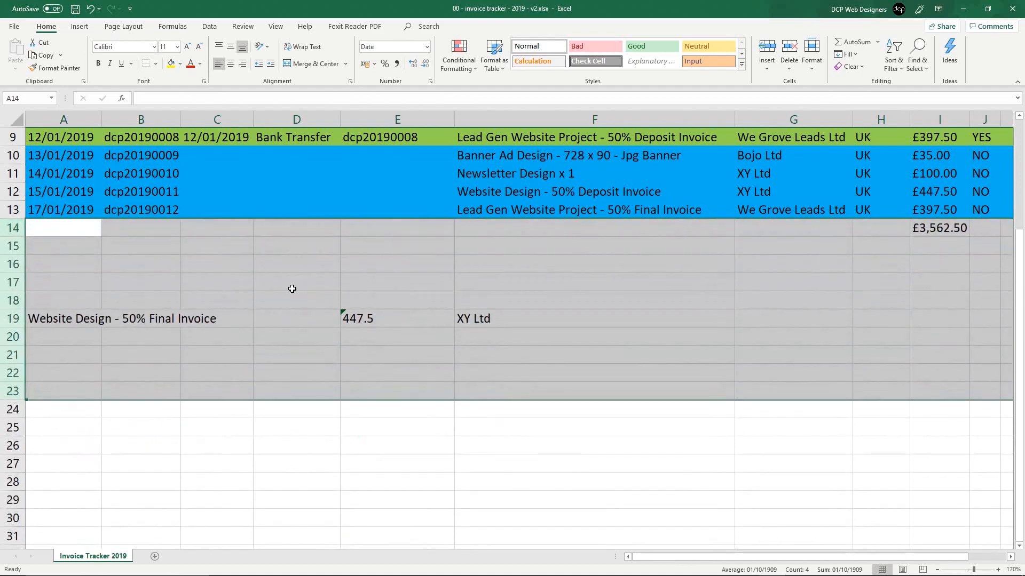
Save the workbook and deselect the rows by selecting the empty cell D16.
scroll(292, 289, "up", 3)
left_click(75, 9)
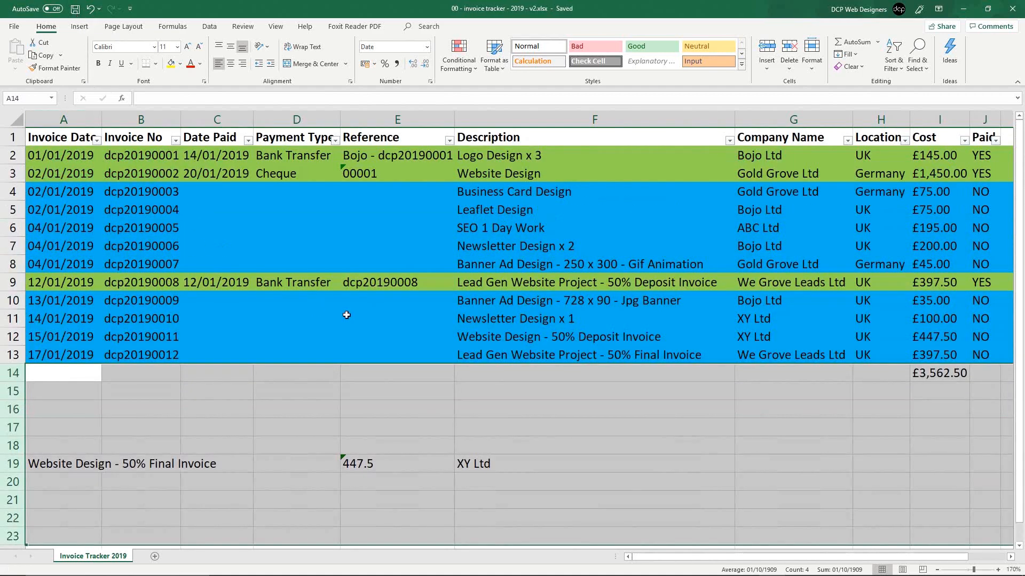
left_click(321, 407)
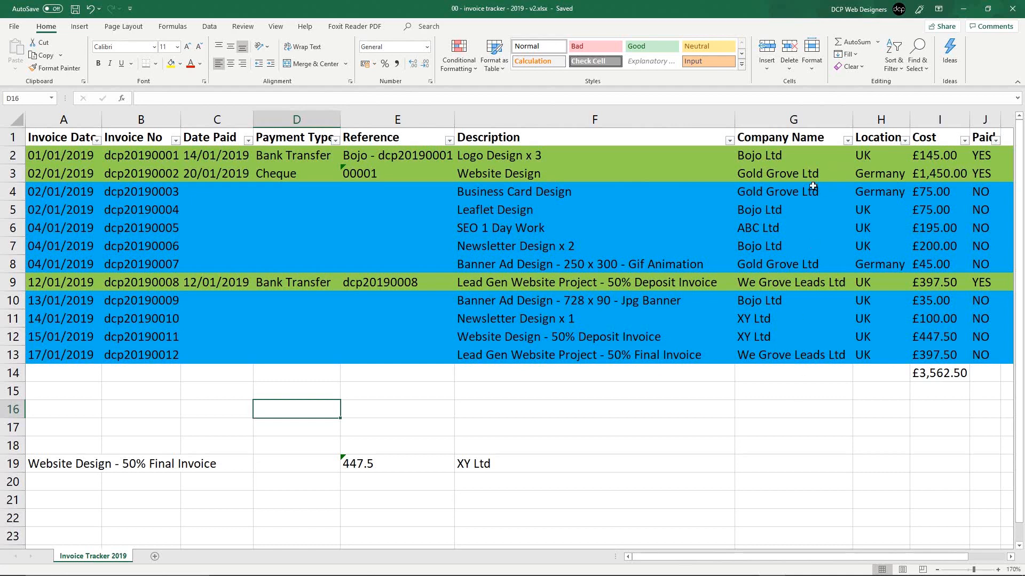
Filter the Company Name column to show only the Bojo Ltd invoices.
left_click(848, 141)
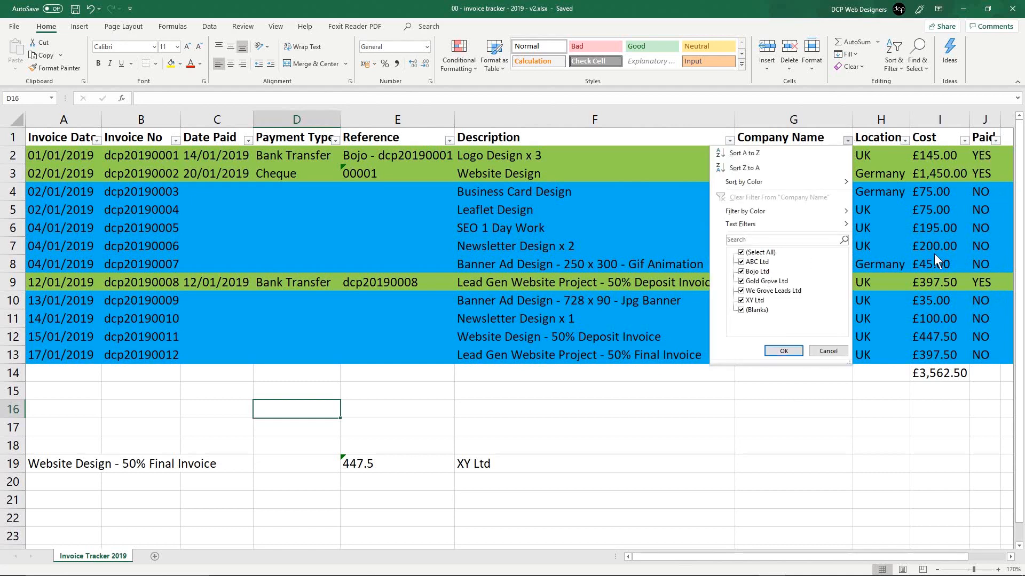
left_click(741, 252)
left_click(741, 272)
left_click(783, 351)
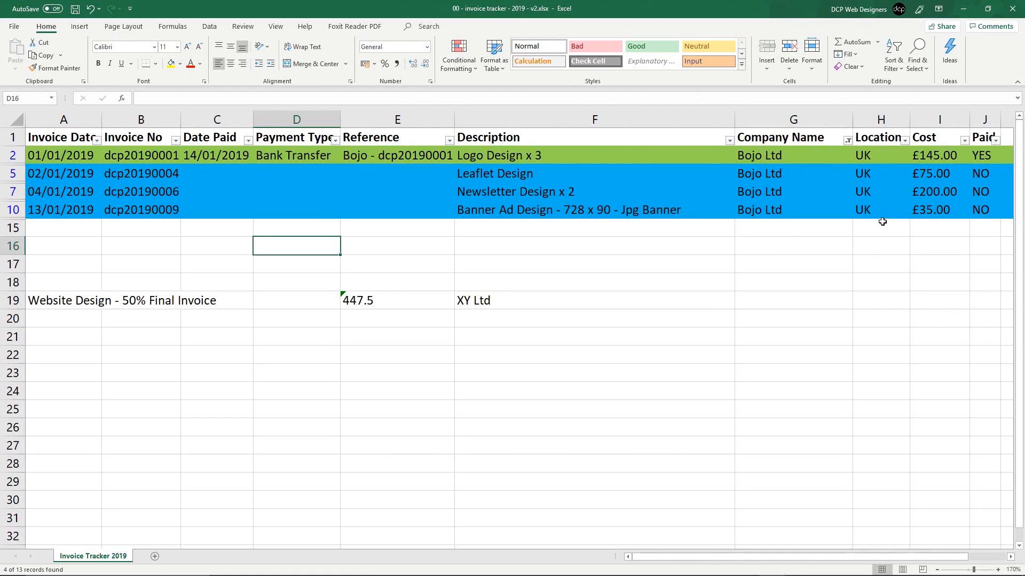
Total the filtered Bojo Ltd costs in cell I15 with AutoSum over I2:I10, and clear the cell again.
left_click(943, 232)
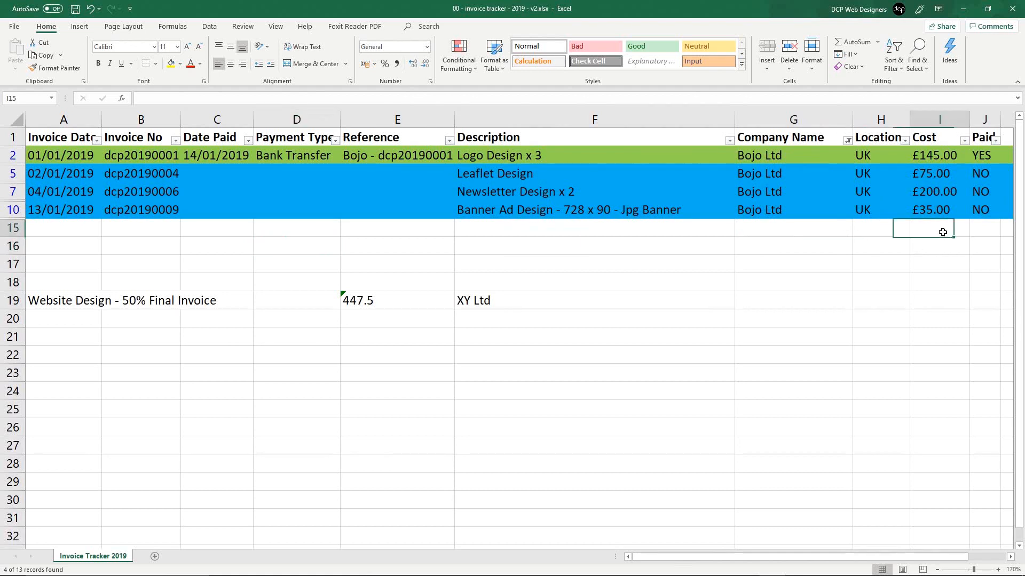
left_click(860, 46)
left_click_drag(935, 156, 938, 217)
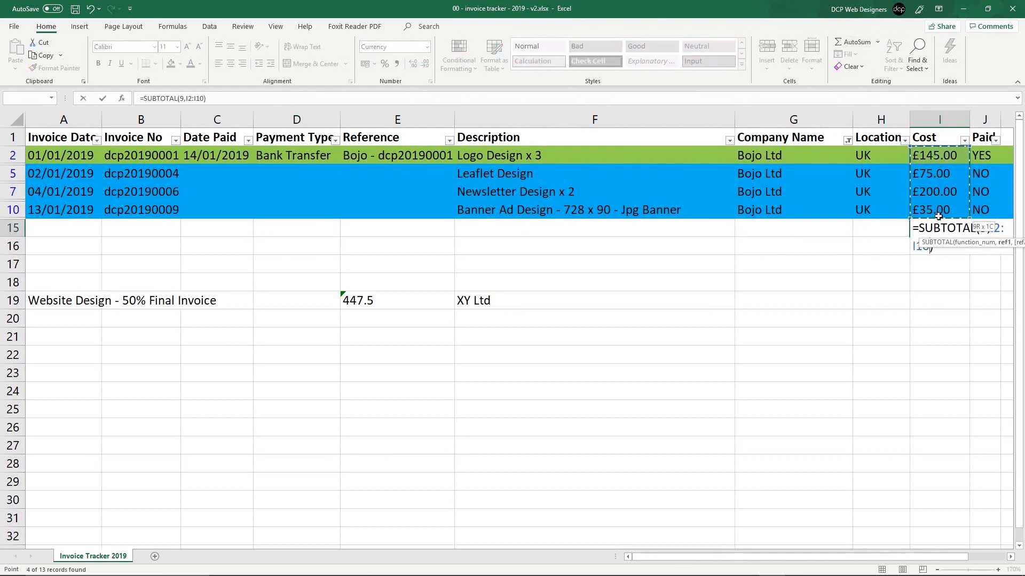
key("Return")
key("Up")
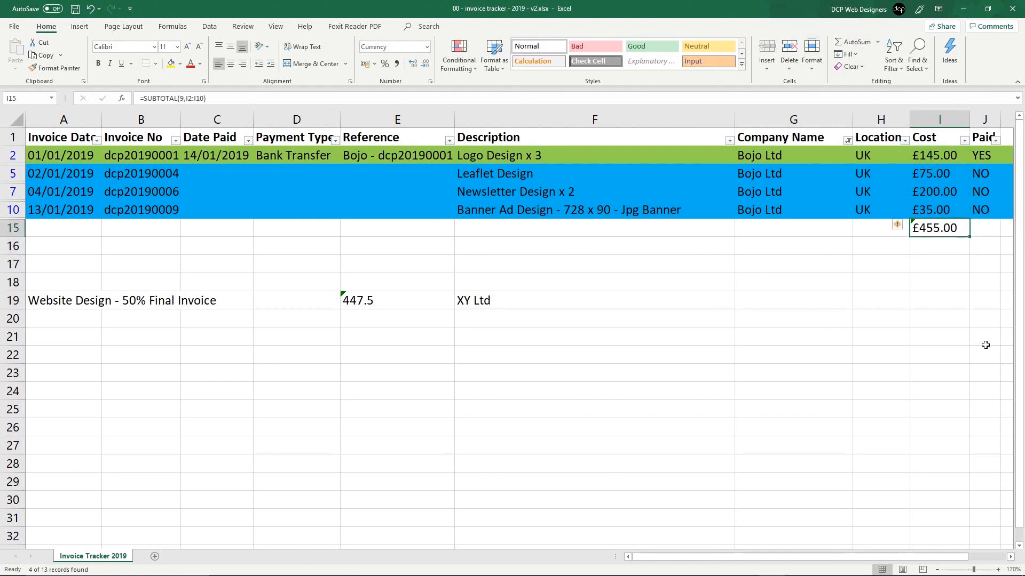
key("Delete")
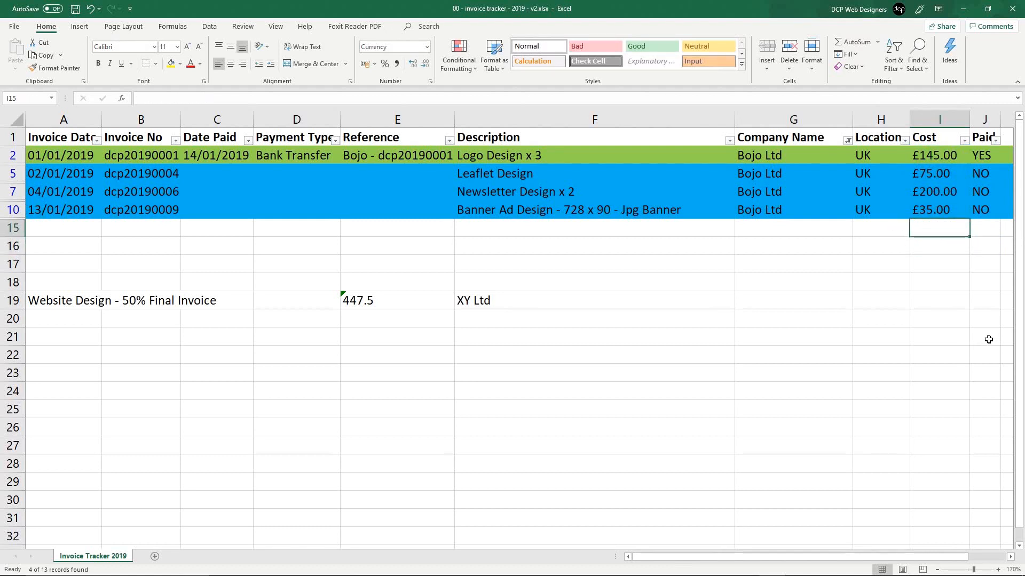
Add ABC Ltd to the Company Name filter alongside Bojo Ltd and select the listed company names.
left_click(849, 141)
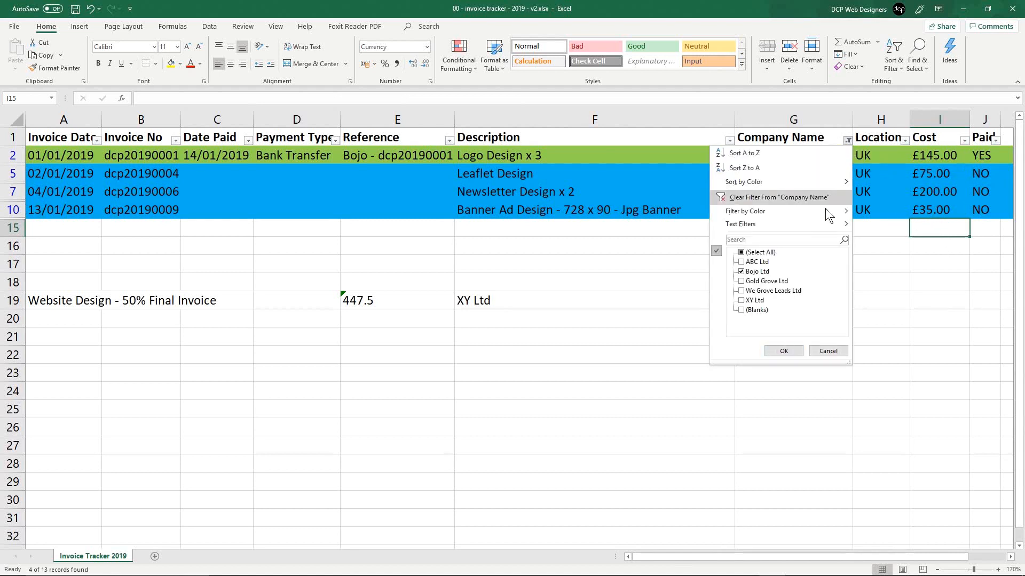
left_click(747, 261)
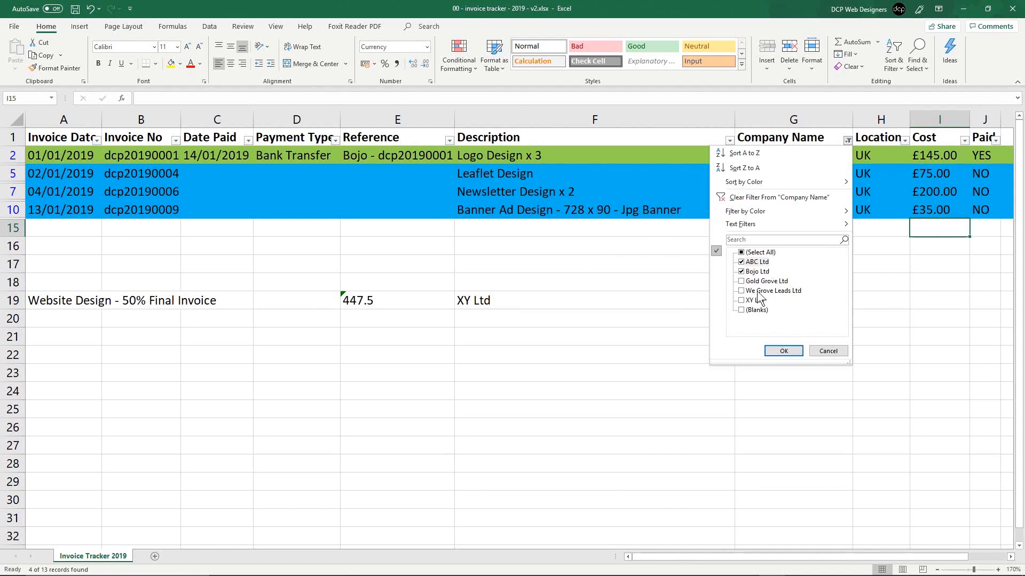
left_click(783, 351)
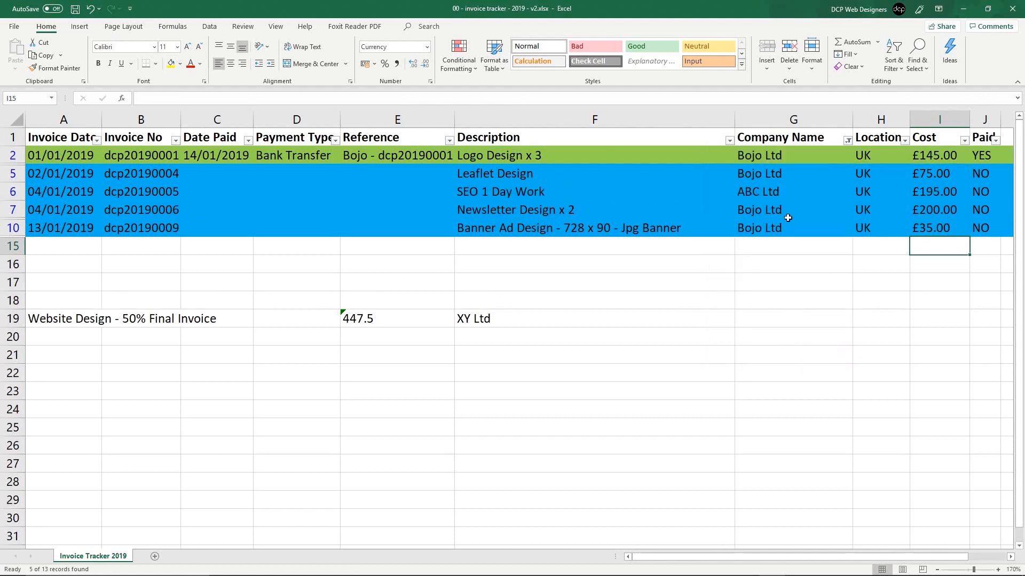
left_click(765, 189)
left_click_drag(765, 155, 769, 231)
Extend the Company Name filter to include Gold Grove Ltd and We Grove Leads Ltd.
left_click(848, 140)
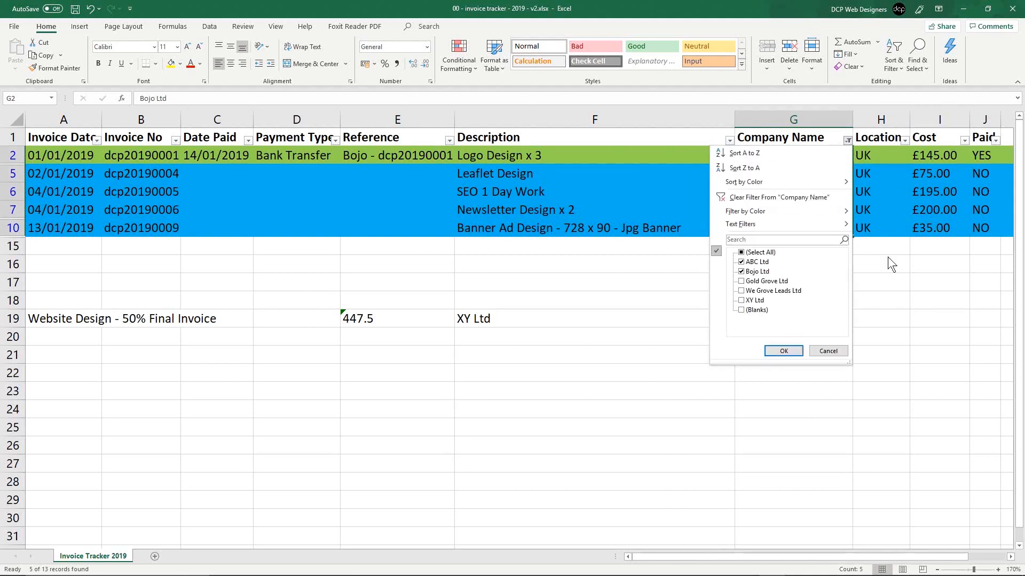
left_click(743, 282)
left_click(742, 291)
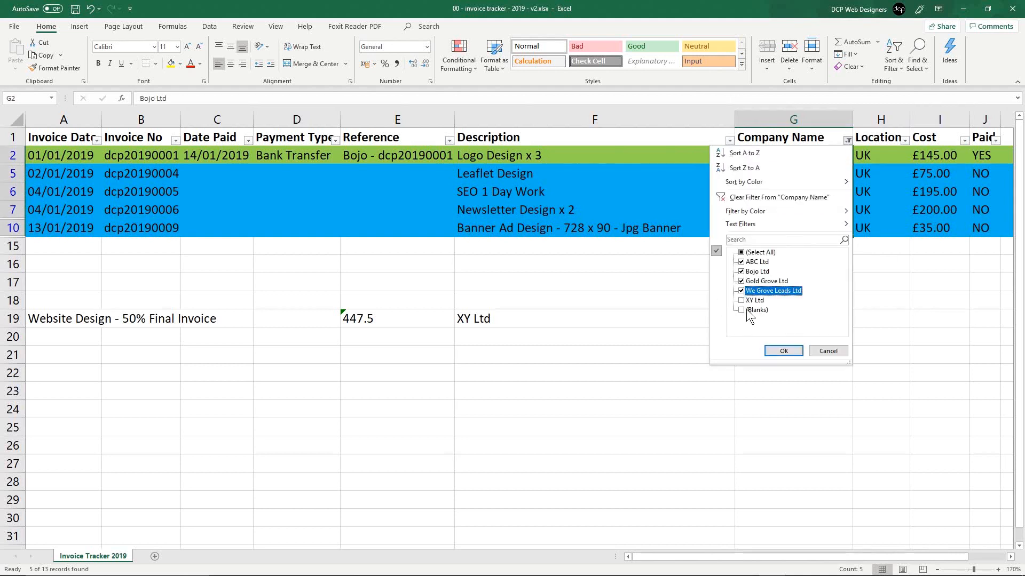
left_click(783, 351)
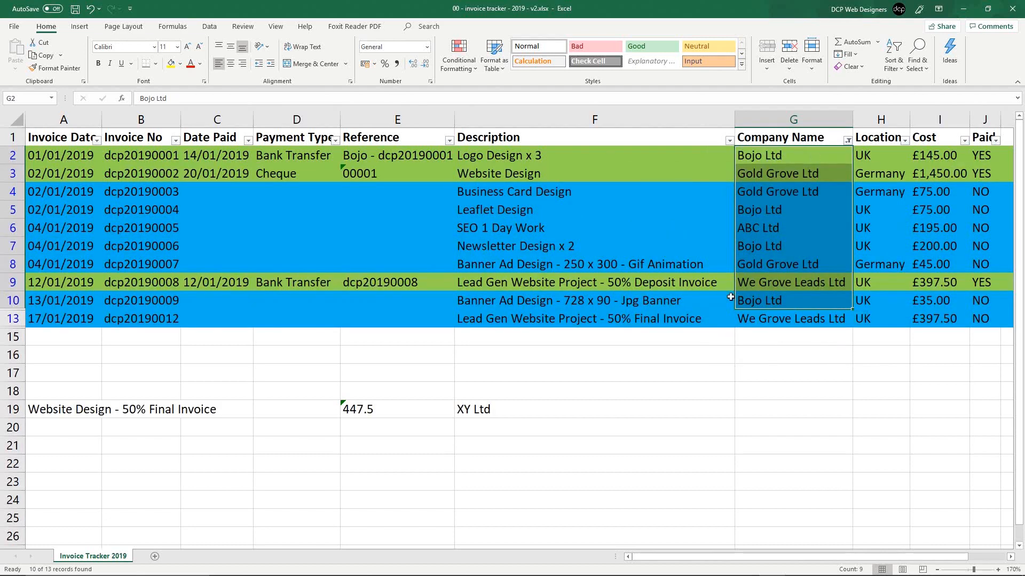
Sum the visible costs I2:I13 in cell I15 with AutoSum, and delete that total again.
left_click(938, 338)
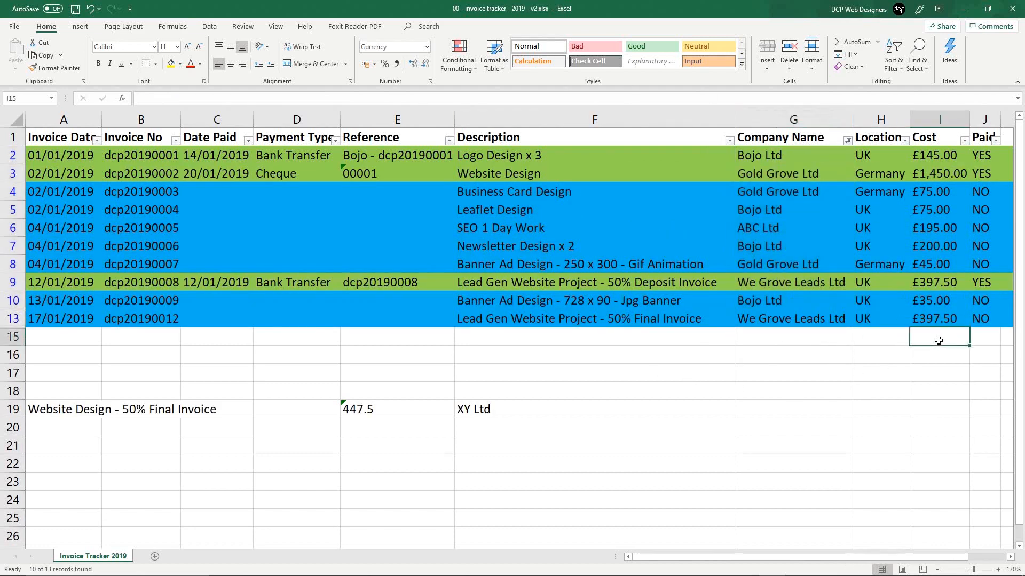
left_click(854, 42)
left_click_drag(938, 156, 943, 318)
key("Return")
left_click(943, 339)
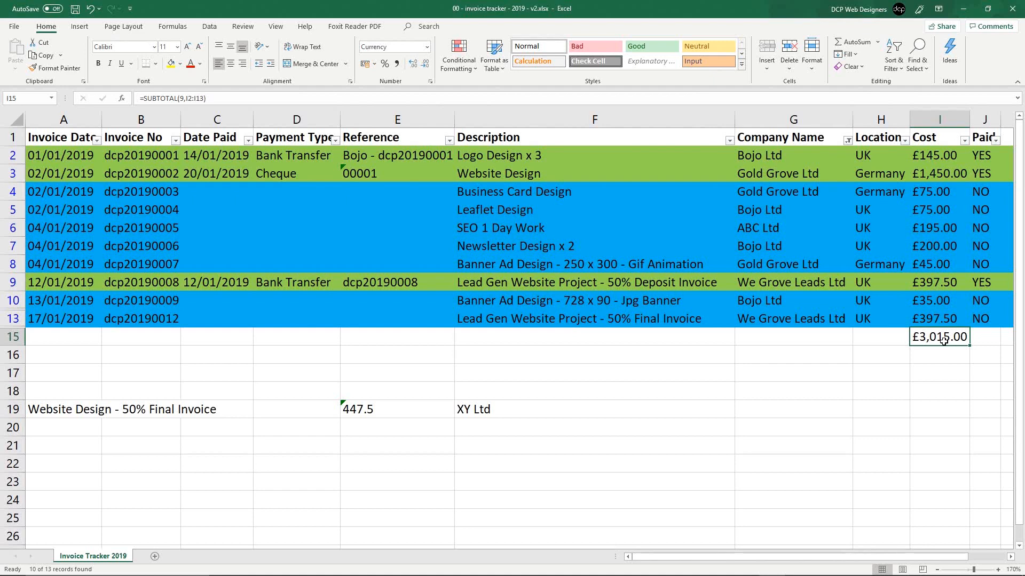
key("Delete")
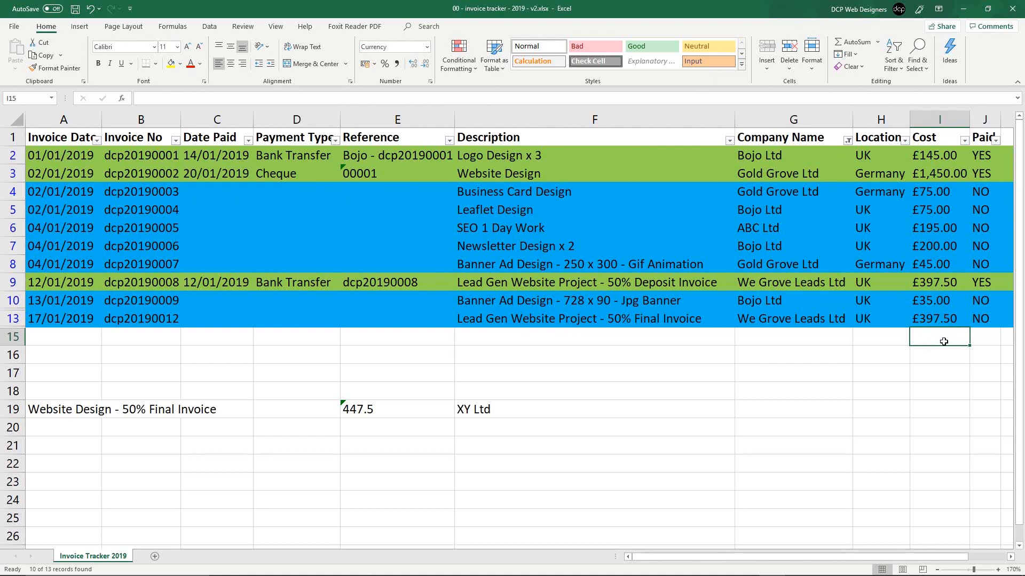
Reset the Company Name filter to include all companies and blanks.
left_click(848, 141)
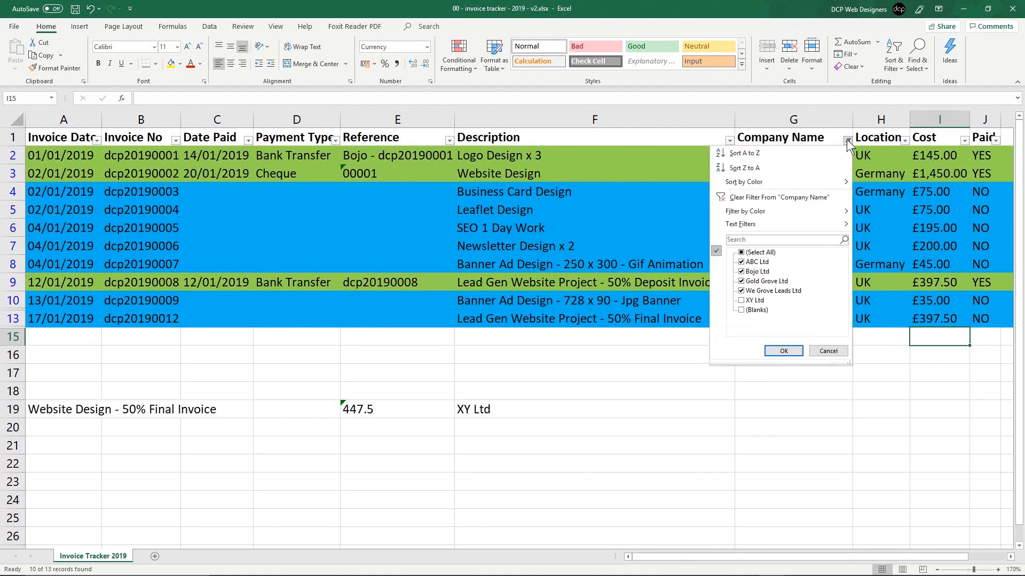
left_click(749, 253)
left_click(783, 352)
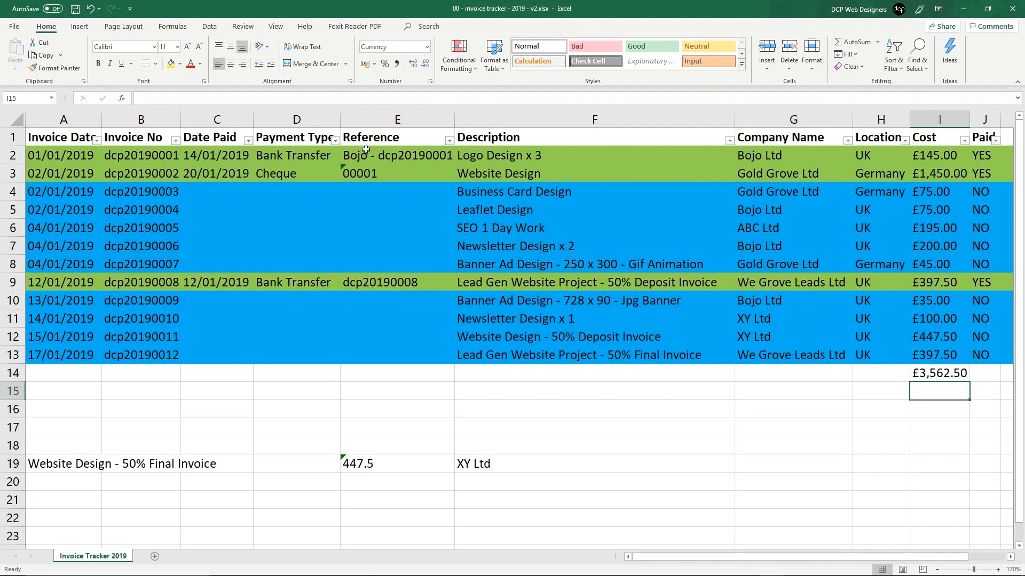
Filter the Payment Type column to show only Bank Transfer invoices.
left_click(335, 142)
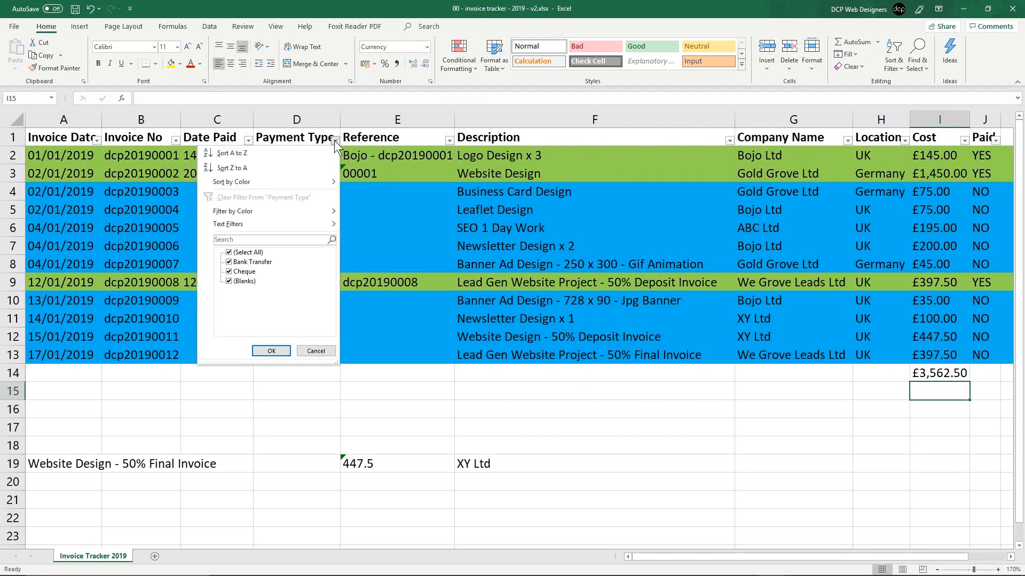
left_click(229, 252)
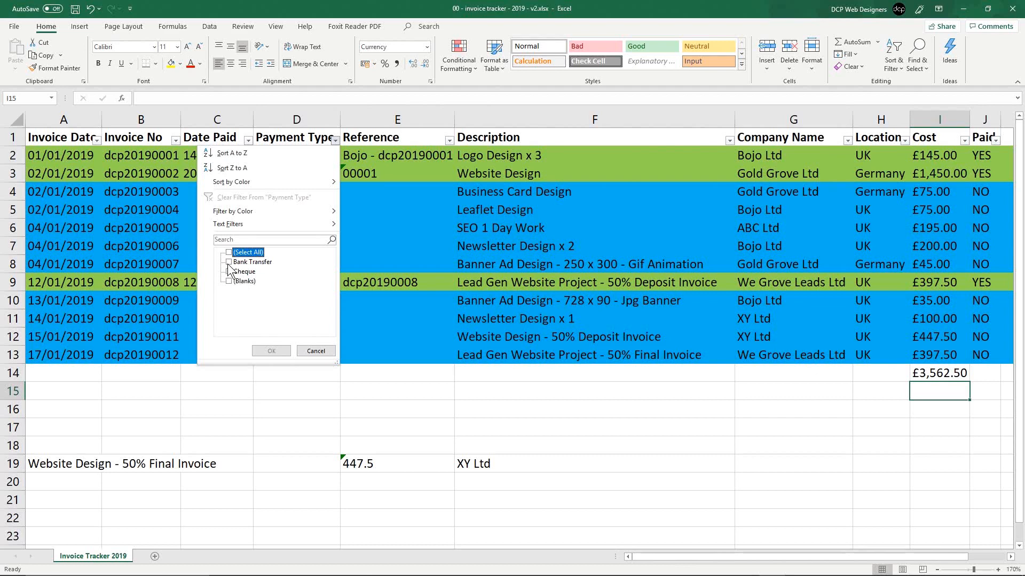
left_click(229, 262)
left_click(272, 351)
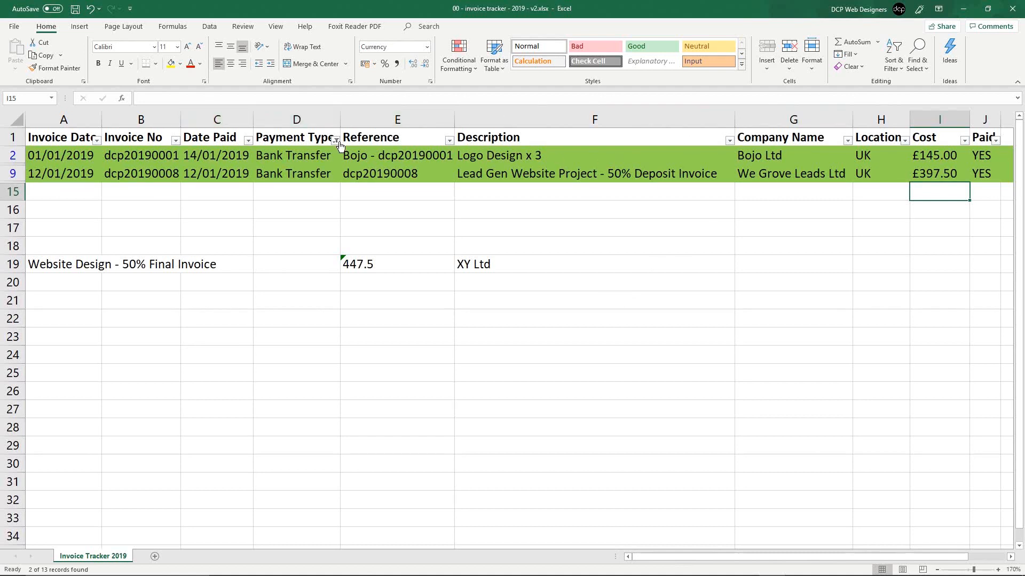
Narrow the bank transfer invoices to Bojo Ltd in the Company Name filter, and check the remaining invoice's payment type and company cells.
left_click(847, 141)
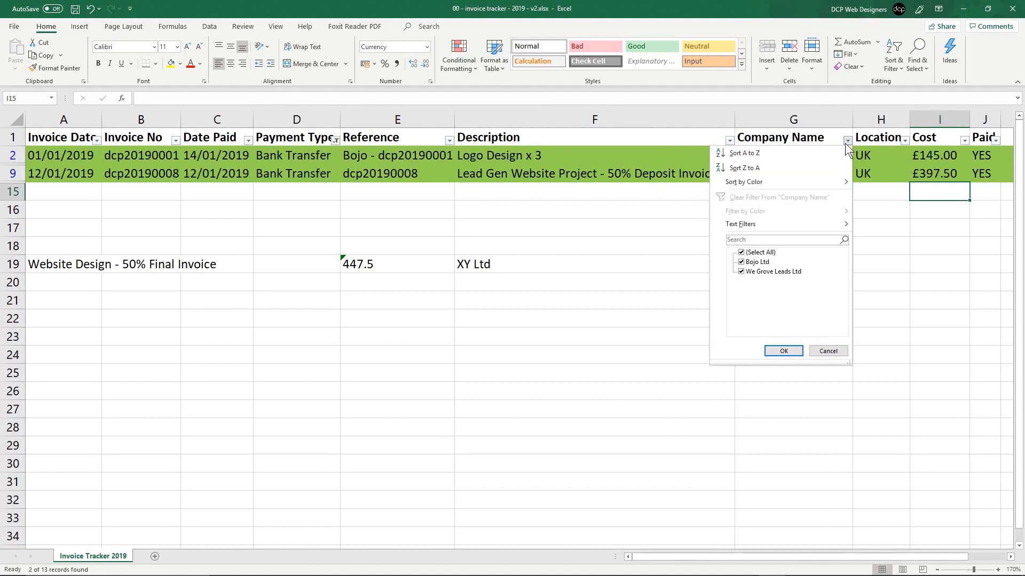
left_click(741, 252)
left_click(741, 262)
left_click(783, 350)
left_click(288, 157)
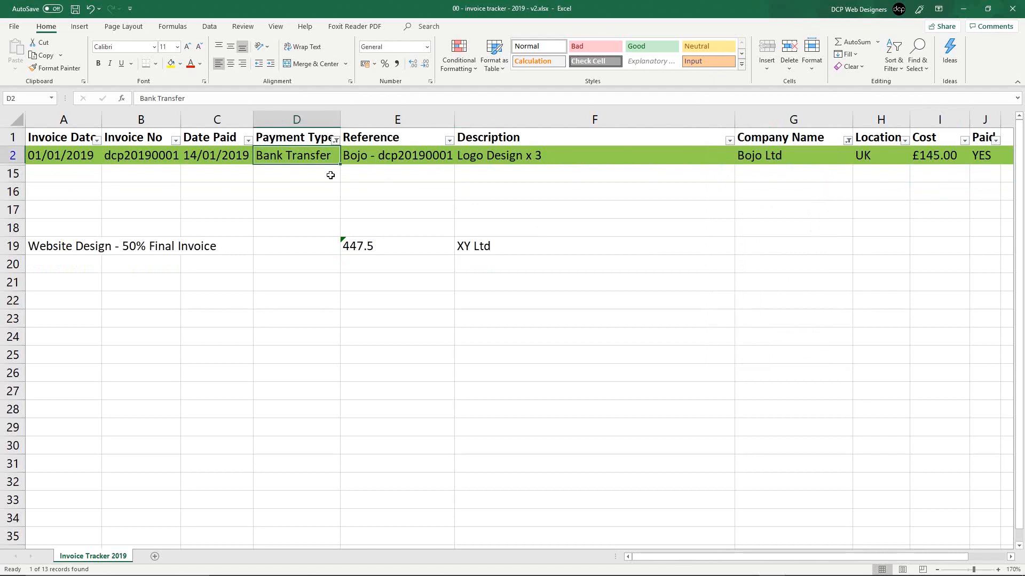
left_click(784, 161)
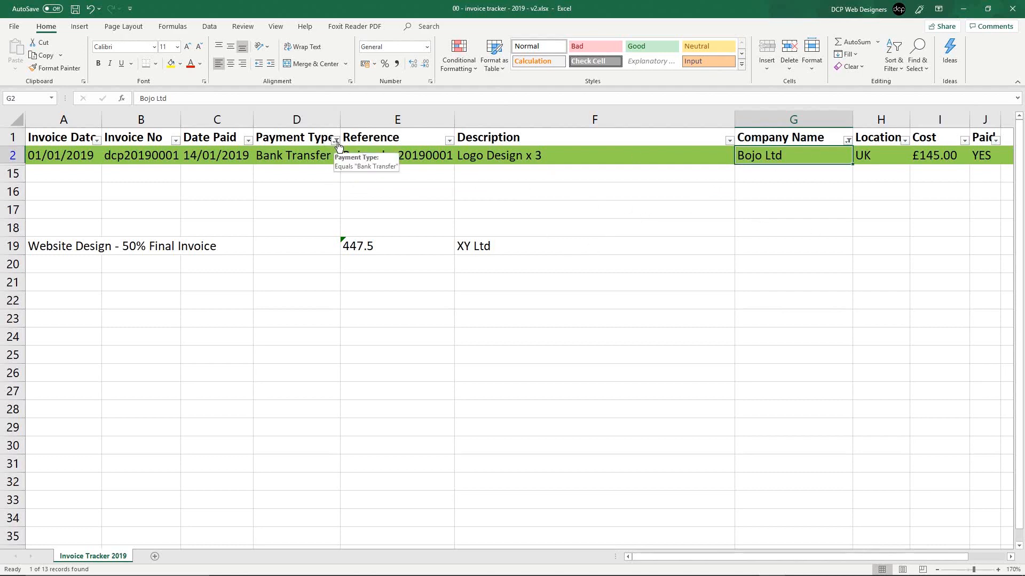
scroll(327, 221, "up", 10)
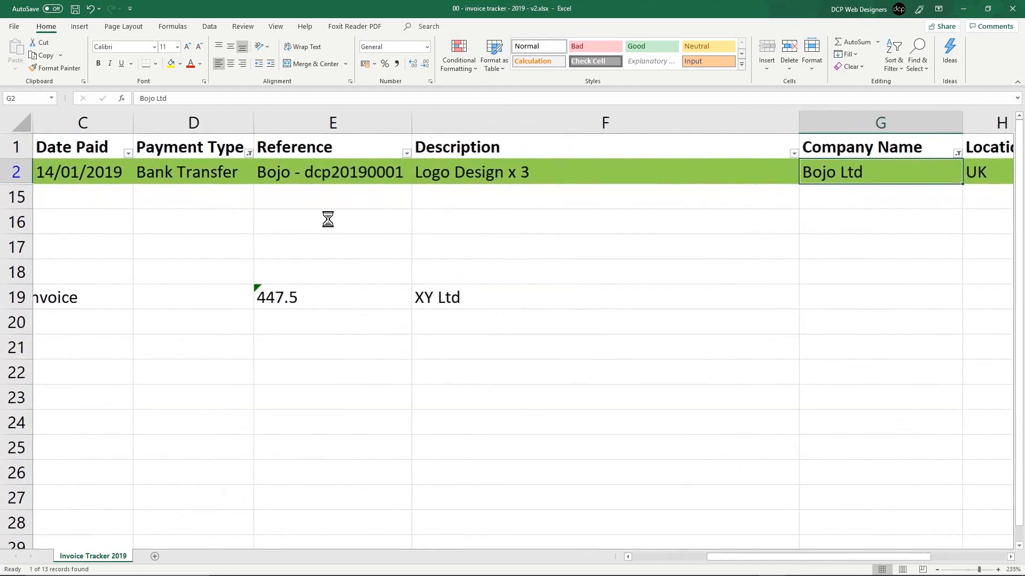
scroll(497, 224, "down", 7)
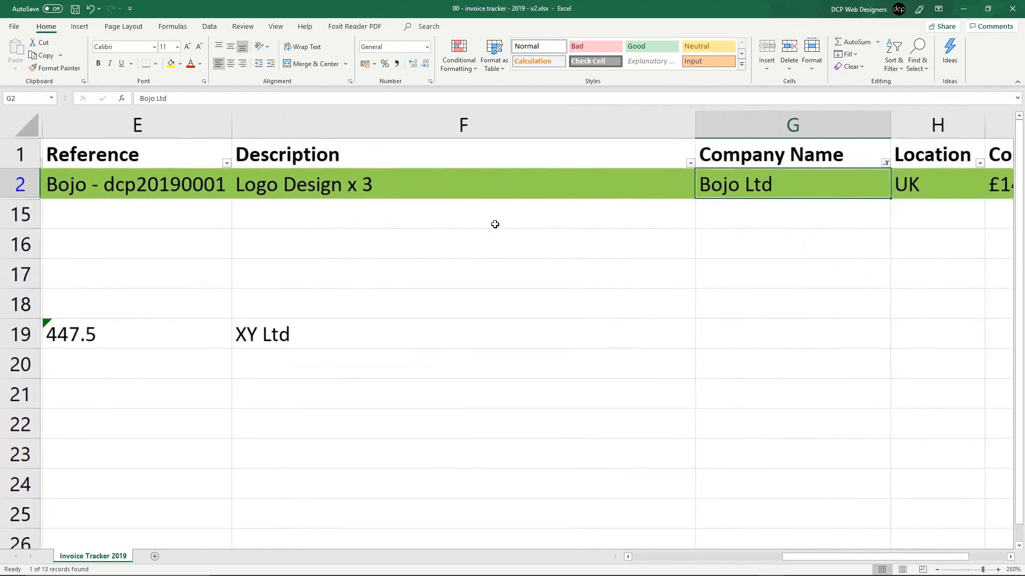
scroll(492, 224, "down", 5)
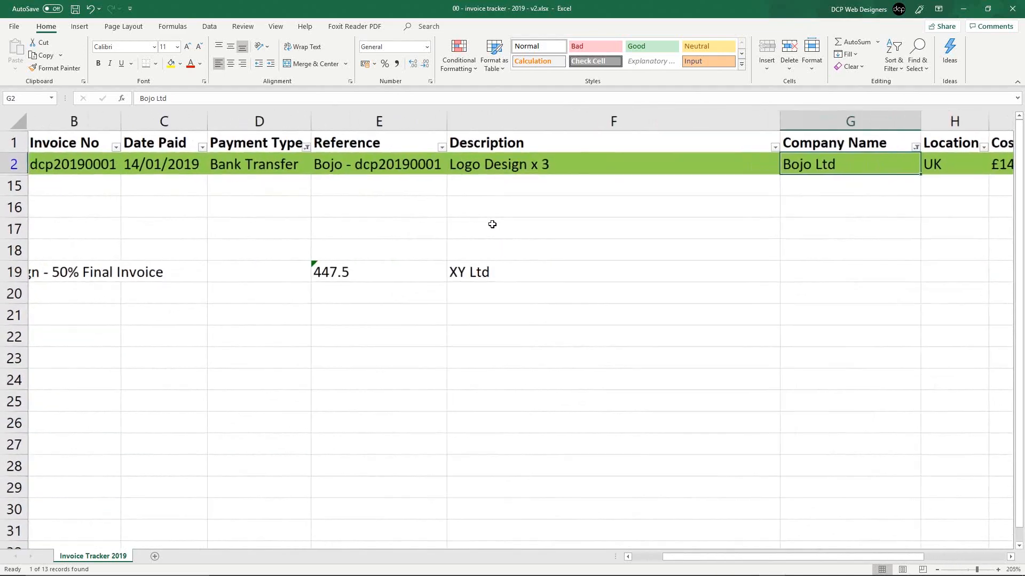
scroll(492, 224, "up", 2)
scroll(492, 224, "down", 1)
left_click(998, 570)
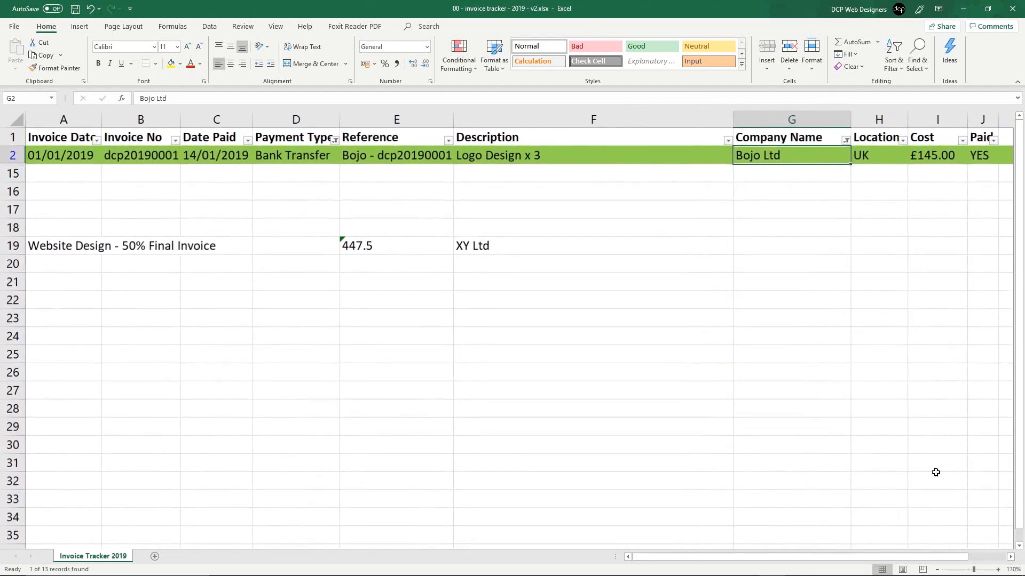
Select all values again in both the Payment Type and Company Name filters to show every invoice.
left_click(335, 141)
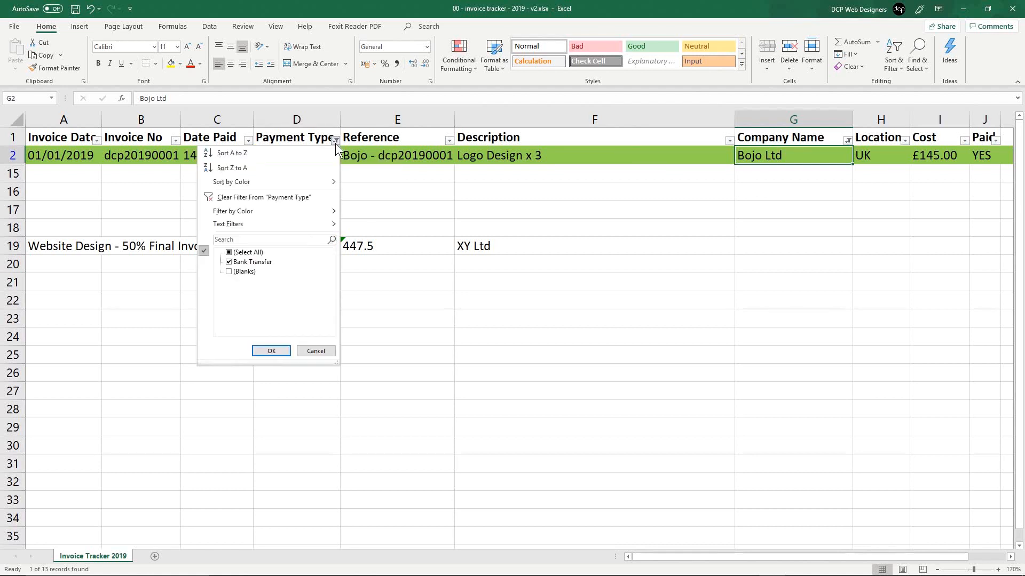
left_click(239, 253)
left_click(270, 351)
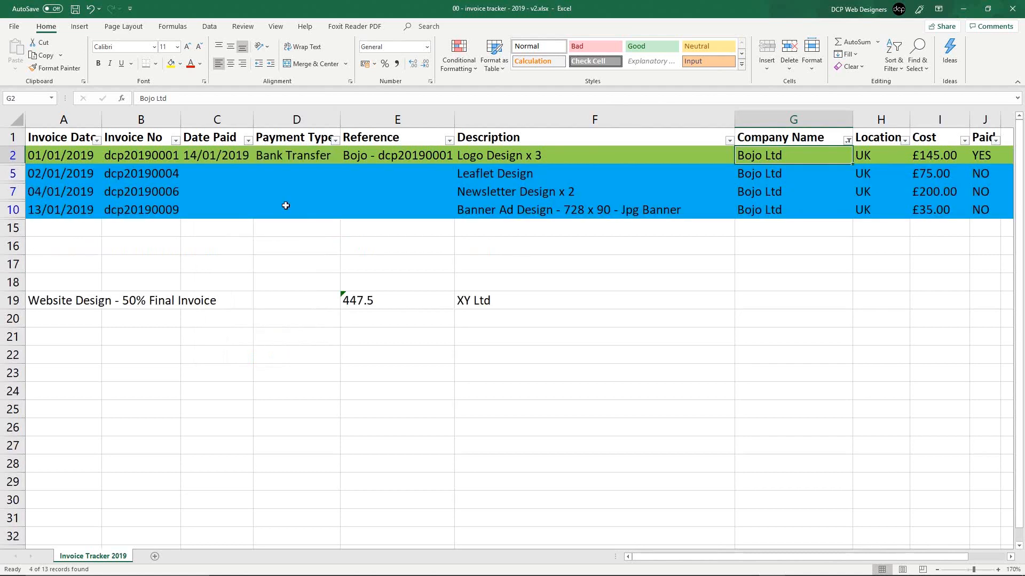
left_click(848, 140)
left_click(742, 252)
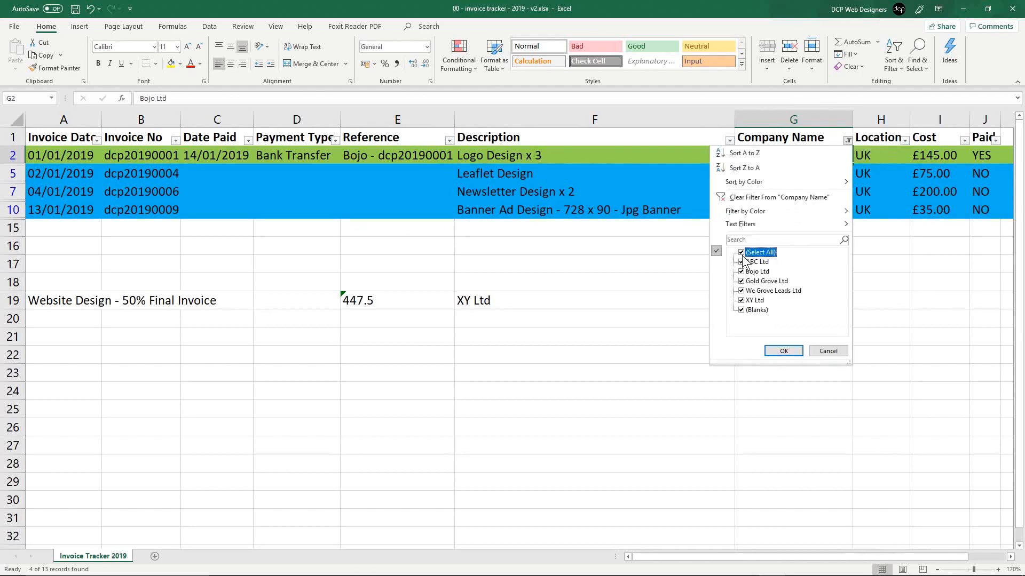
left_click(782, 352)
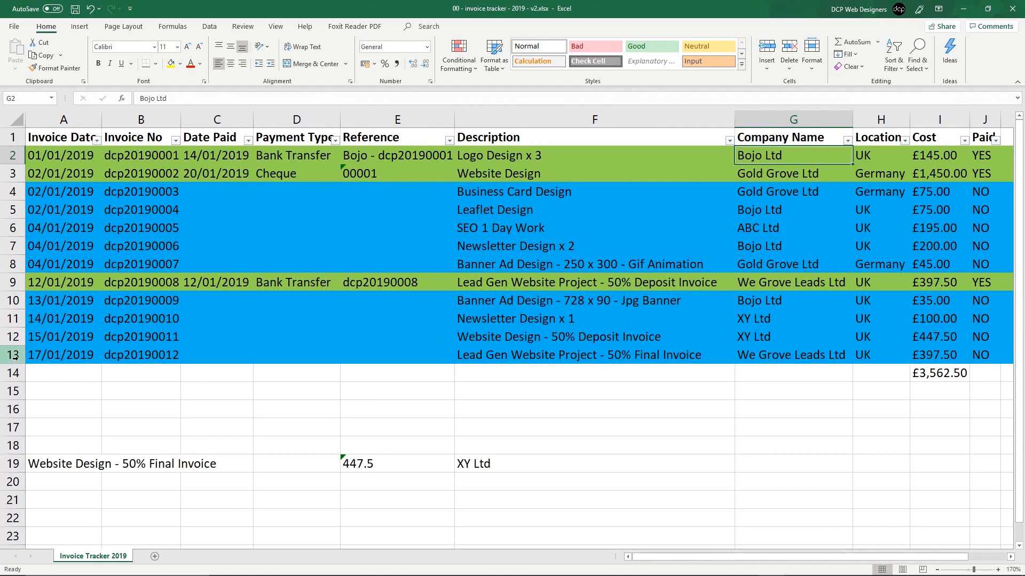
Save the workbook and apply All Borders to the whole sheet, then deselect by selecting the empty cell D15.
left_click(16, 118)
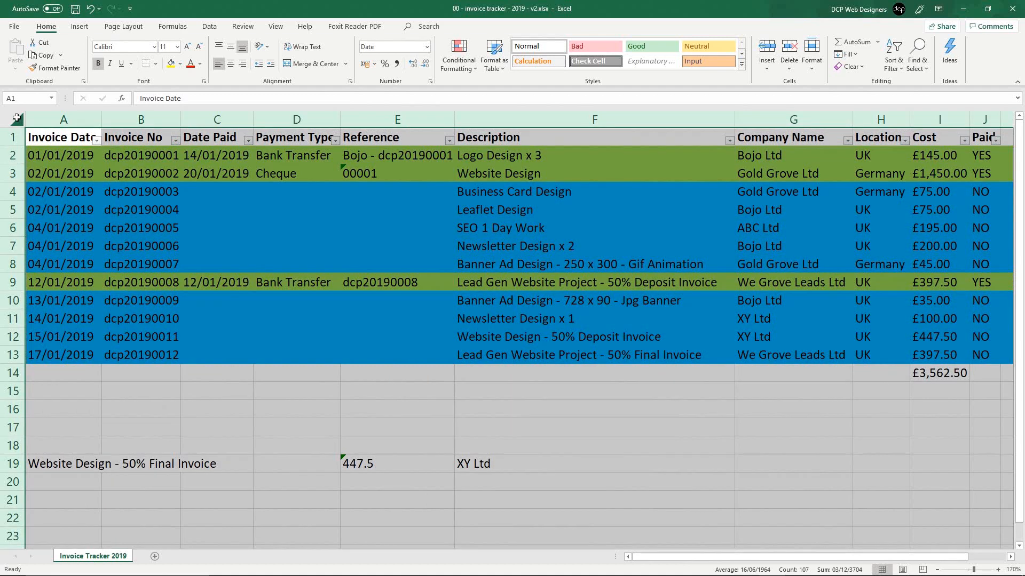
left_click(75, 9)
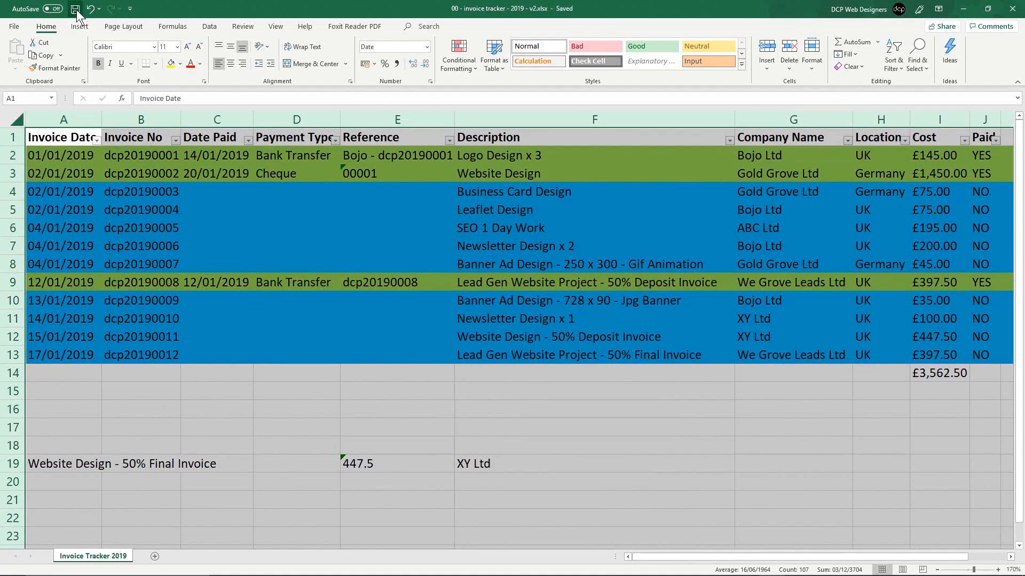
left_click(156, 65)
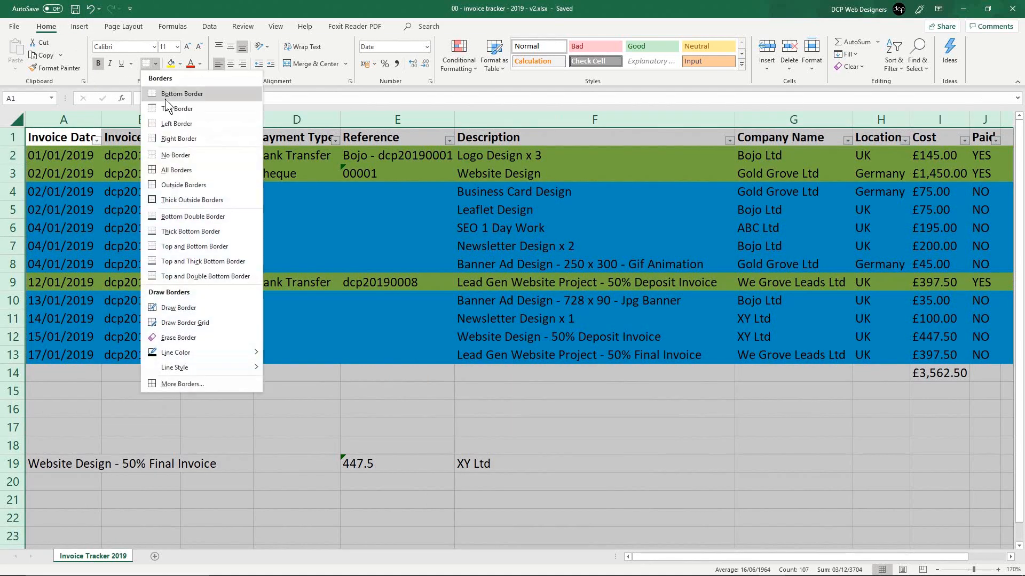
left_click(175, 170)
left_click(290, 391)
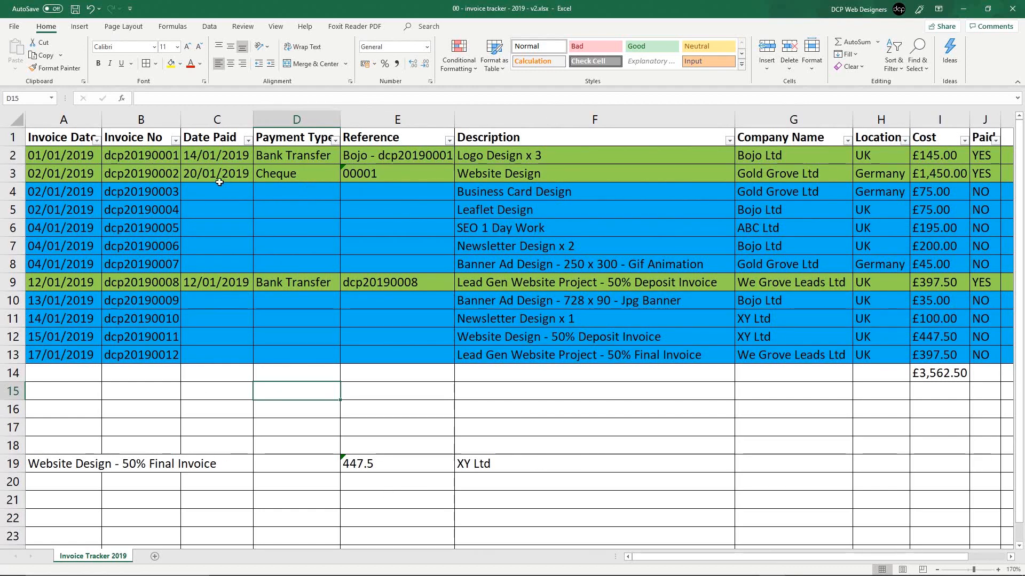
Check the bordered cells across the Invoice No, Description and Company Name columns, and save the workbook.
left_click_drag(121, 157, 140, 354)
left_click_drag(560, 140, 565, 372)
left_click(557, 351)
left_click(244, 185)
left_click(693, 192)
left_click(810, 286)
left_click(772, 174)
left_click(534, 246)
left_click(534, 355)
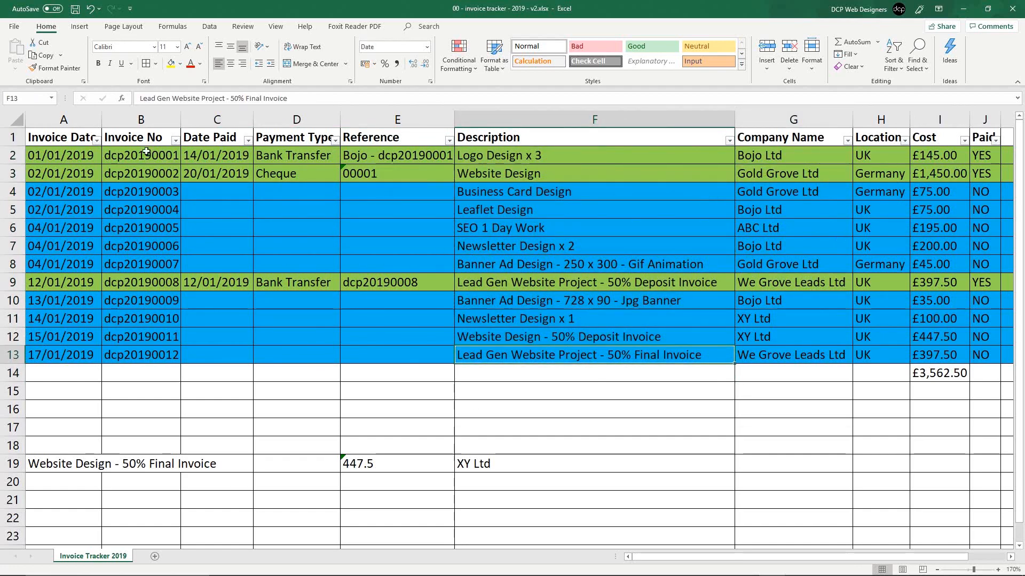
left_click(75, 8)
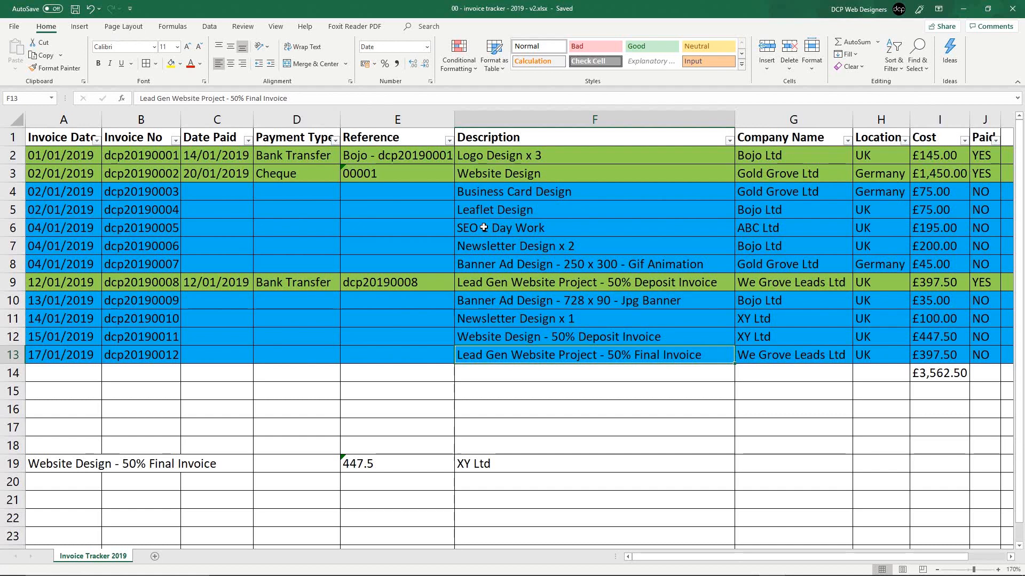
Check the first invoice's date, date paid, payment type and reference cells in row 2.
left_click(51, 158)
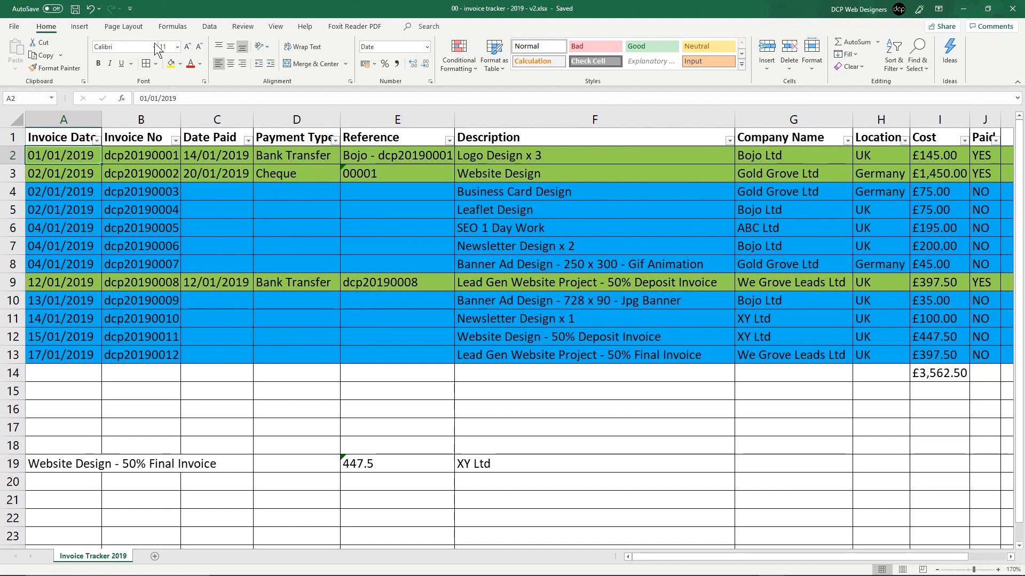
left_click(211, 157)
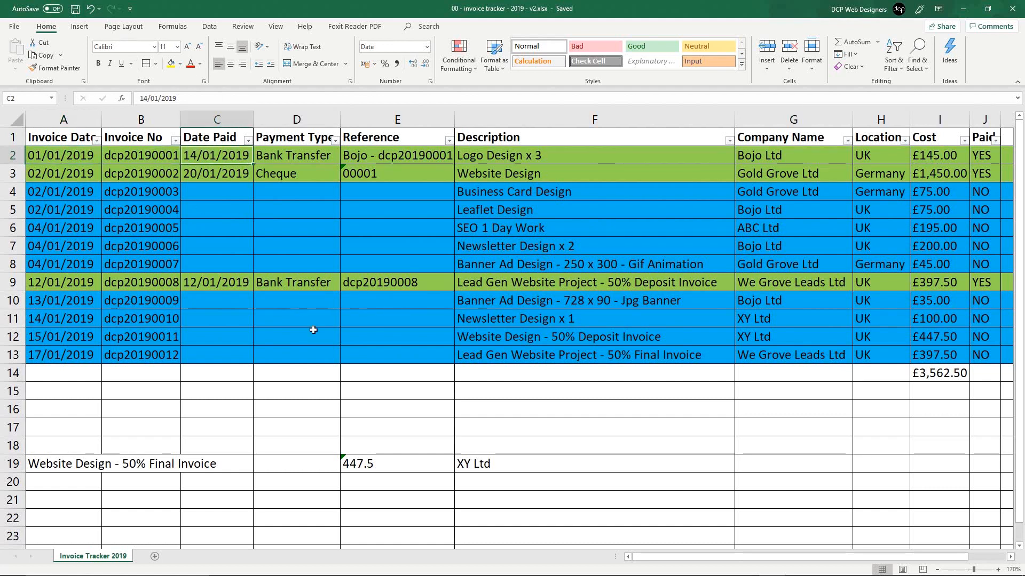
left_click(304, 160)
left_click(384, 159)
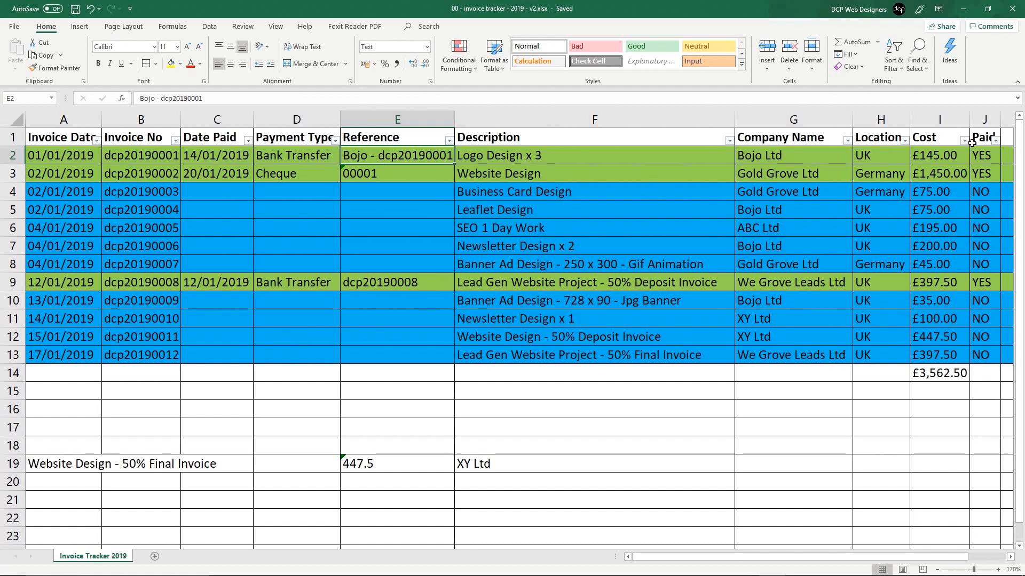
Fit the Paid column to its contents, narrow the Description column slightly and save the workbook, then select row 2.
double_click(1001, 119)
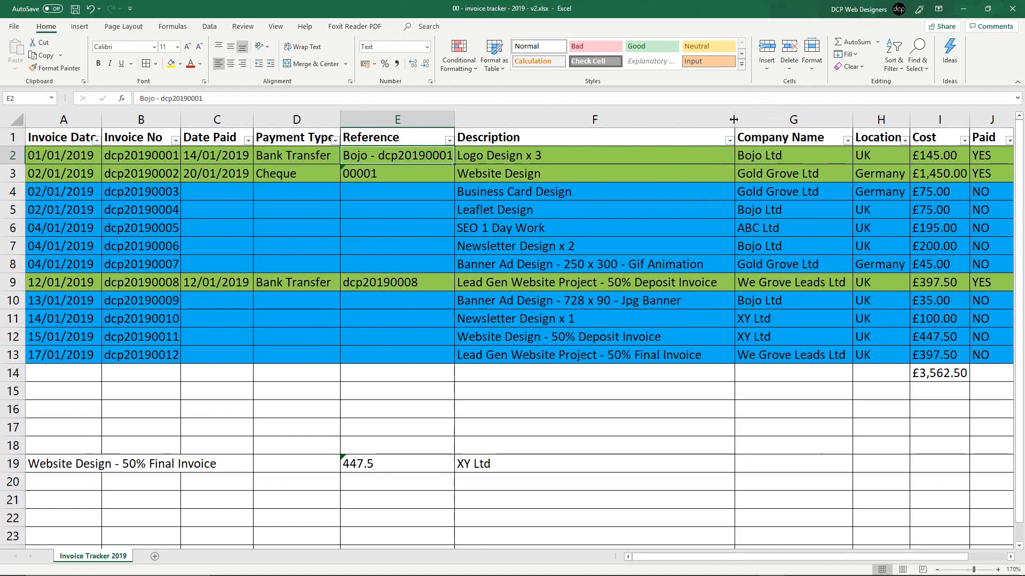
left_click_drag(733, 120, 720, 119)
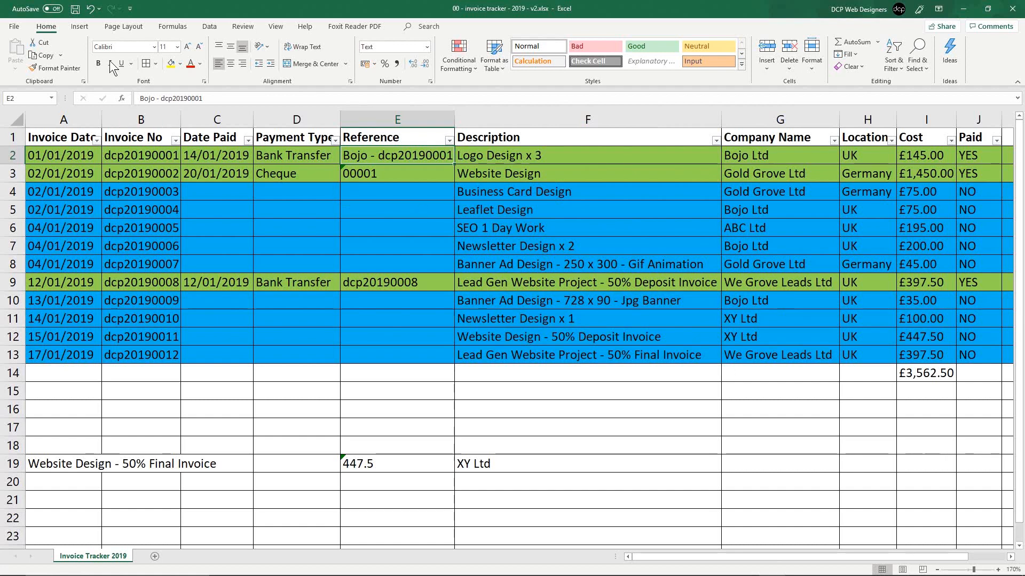
left_click(75, 9)
left_click(20, 156)
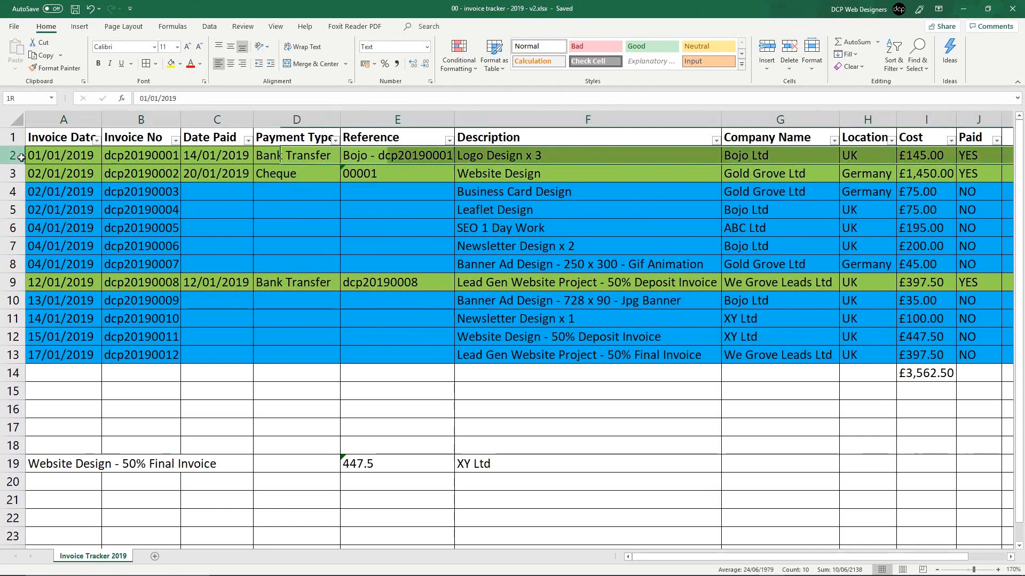
Fit the Invoice Date and Payment Type columns to their contents, and narrow the Invoice No column slightly.
double_click(106, 119)
left_click_drag(230, 120, 107, 124)
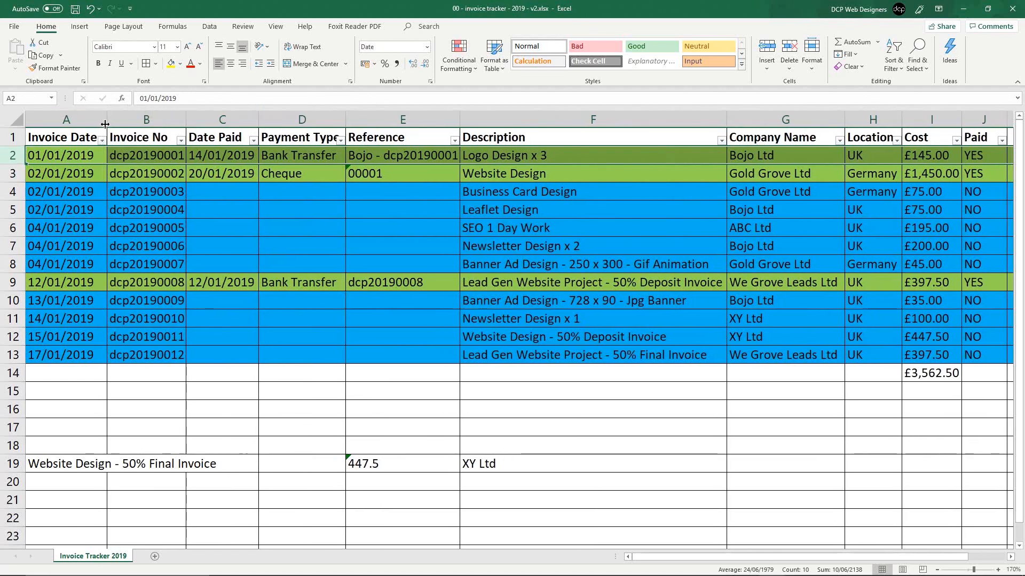
double_click(187, 118)
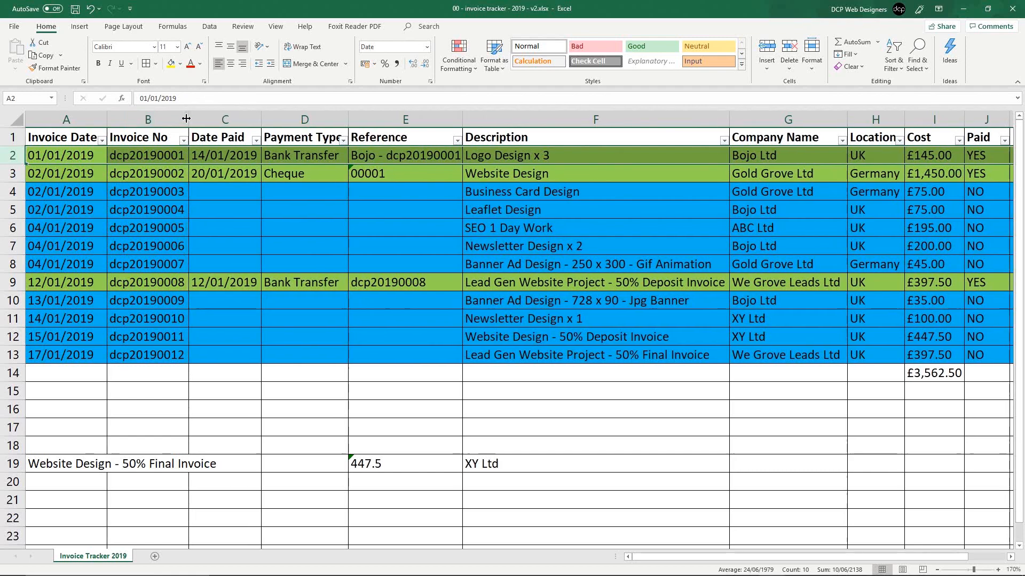
left_click_drag(186, 118, 181, 118)
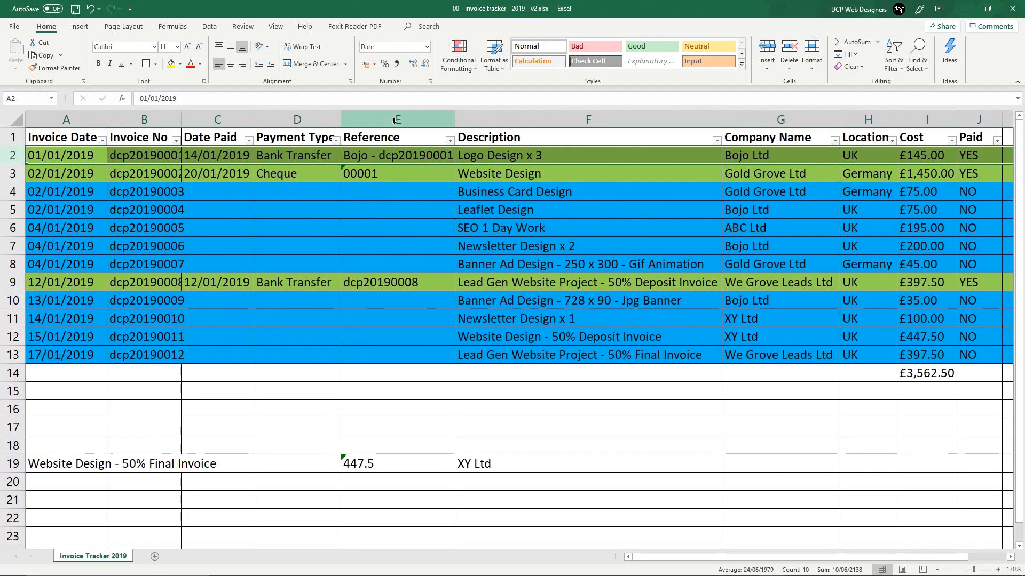
double_click(340, 117)
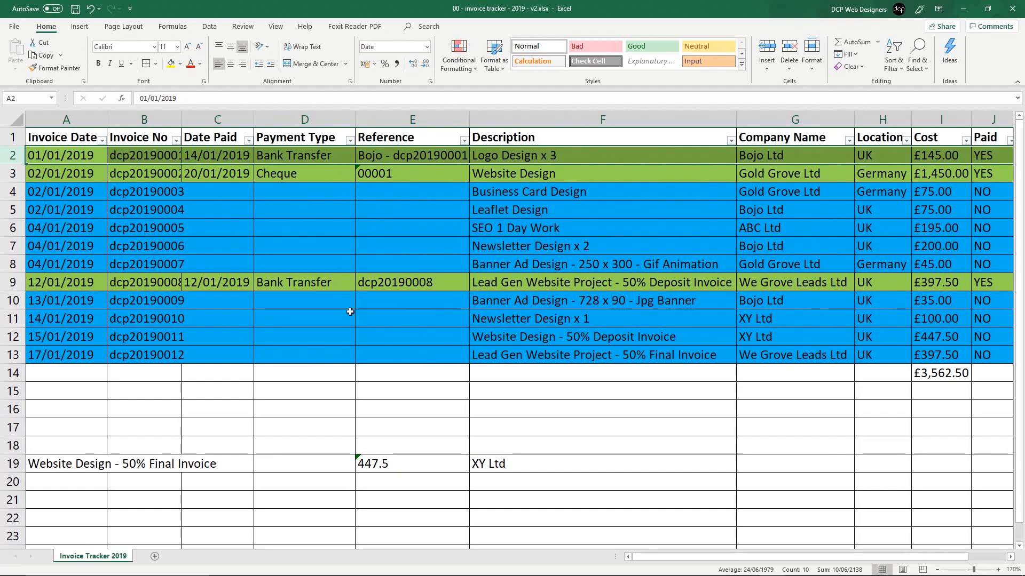
Save the workbook with cell A13 selected, then close it and the File Explorer folder window.
left_click(76, 9)
left_click(49, 355)
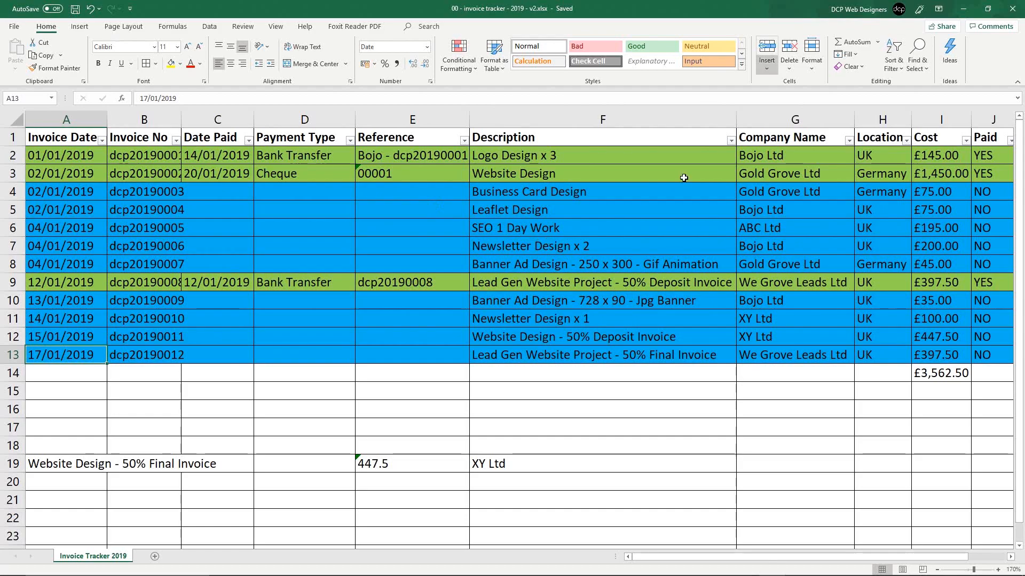
left_click(1006, 7)
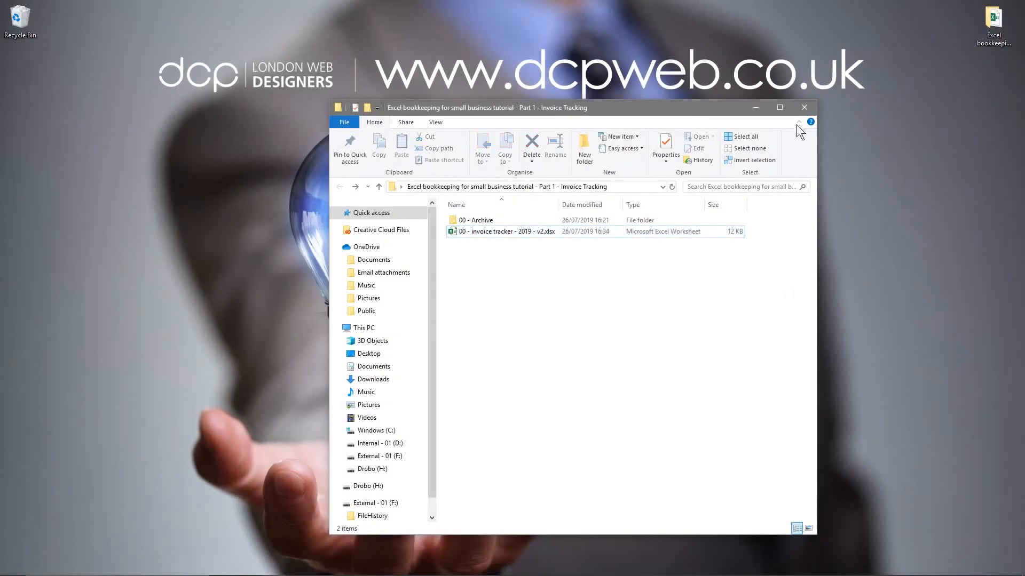
left_click(793, 136)
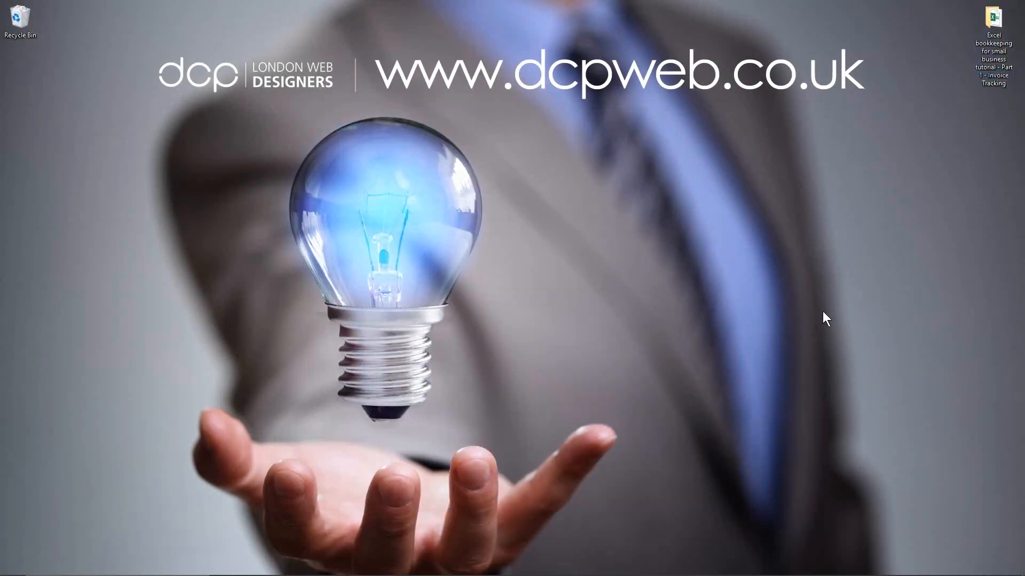